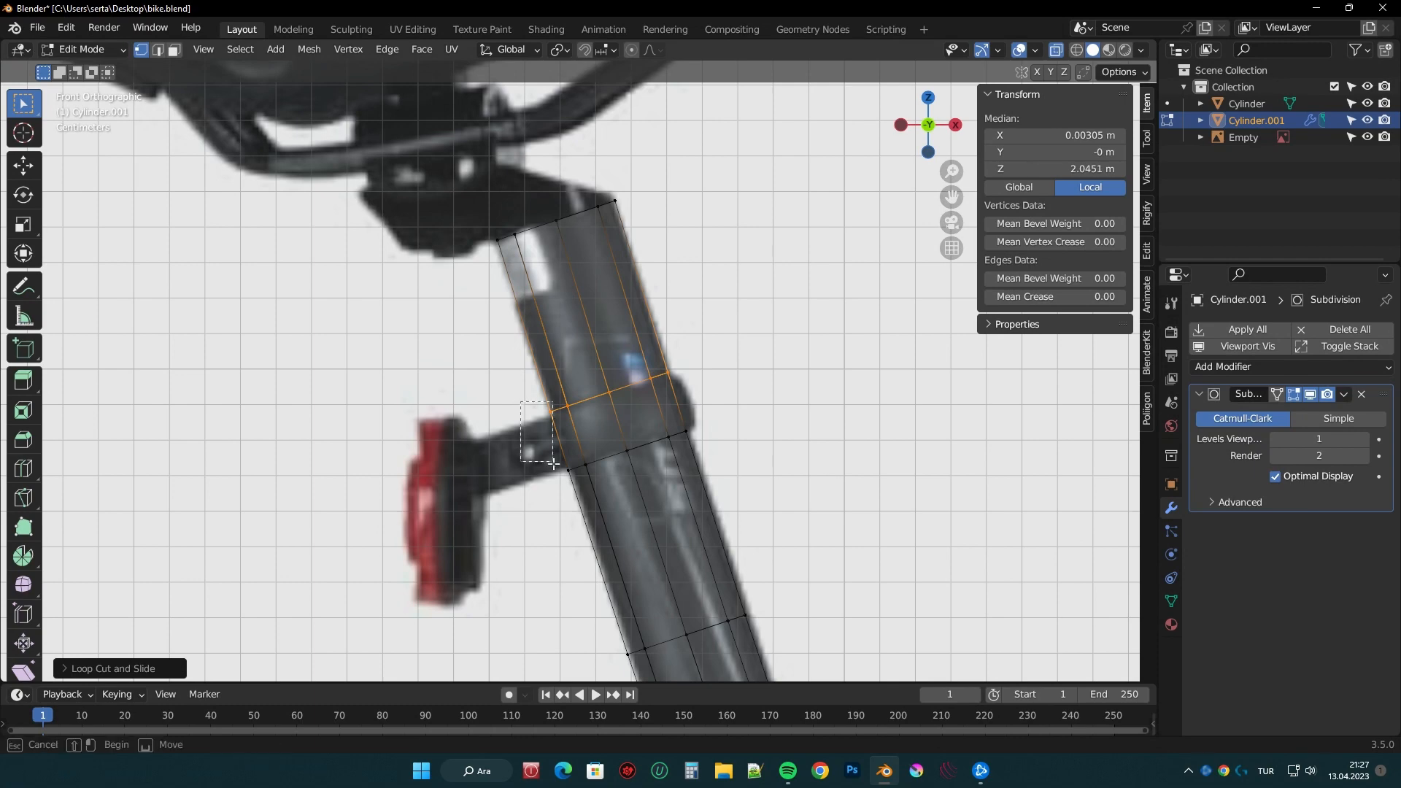
- Extrude the side face of the seat post section out to the reflector mount in the reference image
drag(553, 463, 555, 467)
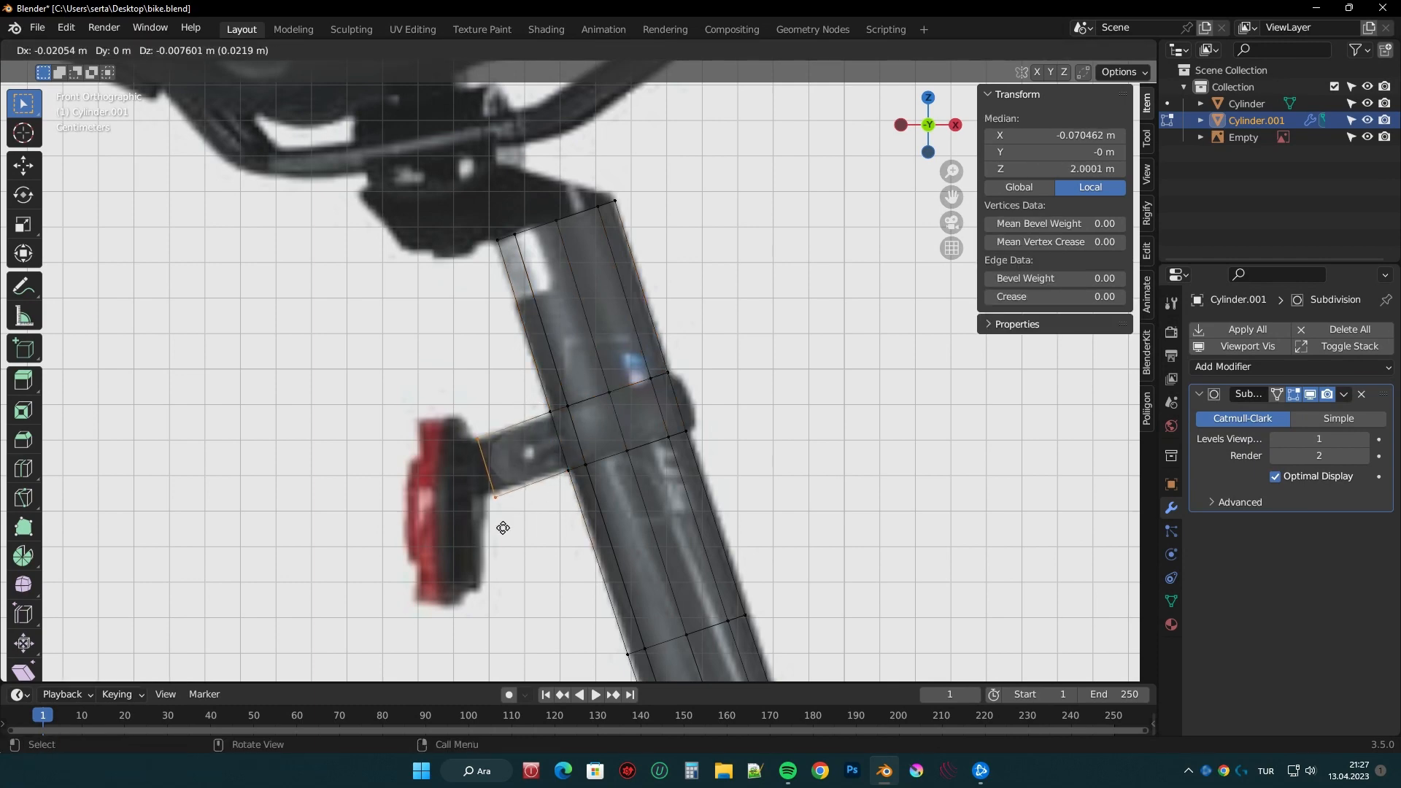
click(502, 527)
- Position edge loops across the seat tube at the upper and lower edges of the top tube joint
scroll(511, 522, down, 2)
shift+middle_drag(766, 481, 685, 178)
shift+middle_drag(657, 569, 561, 379)
scroll(569, 405, up, 2)
click(558, 418)
alt+click(560, 417)
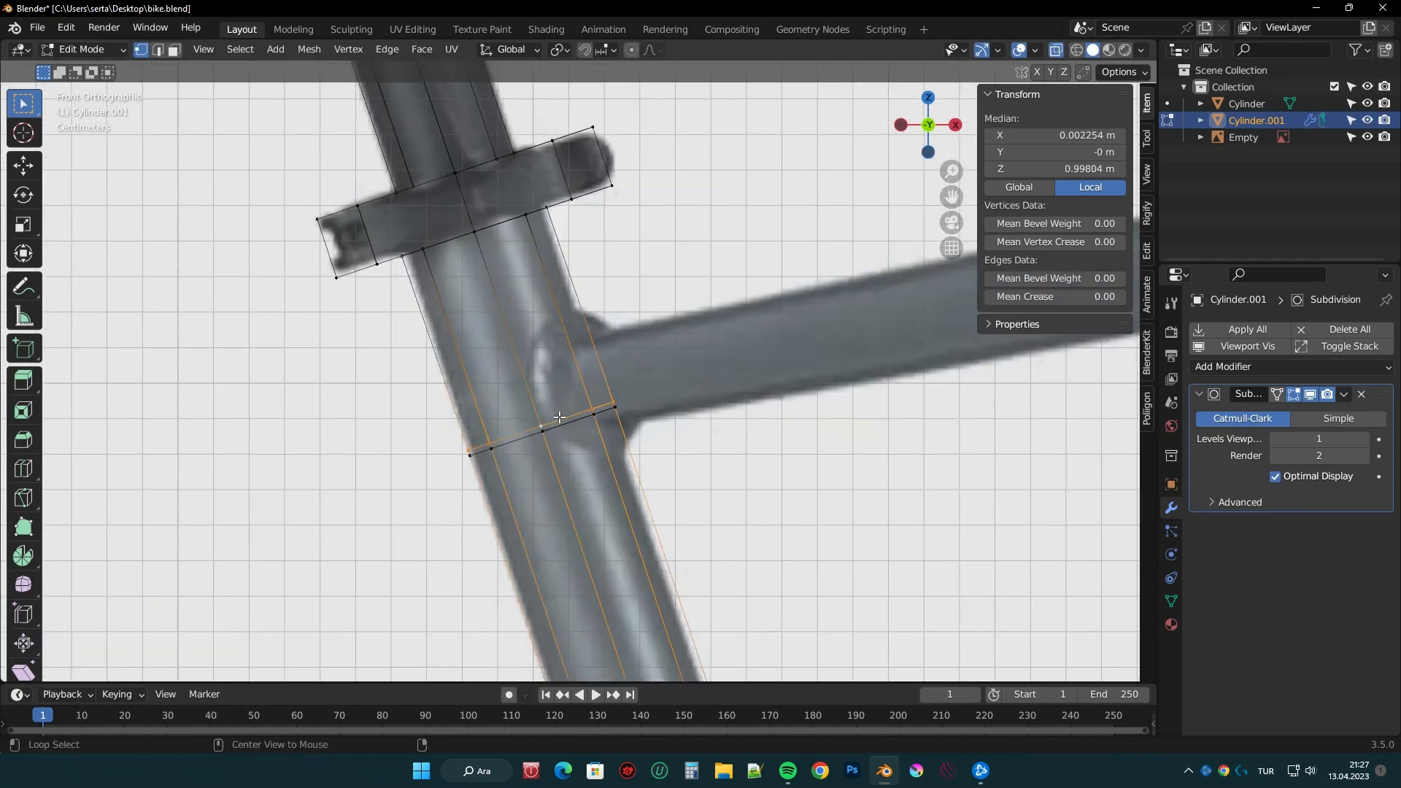
key(g)
click(533, 394)
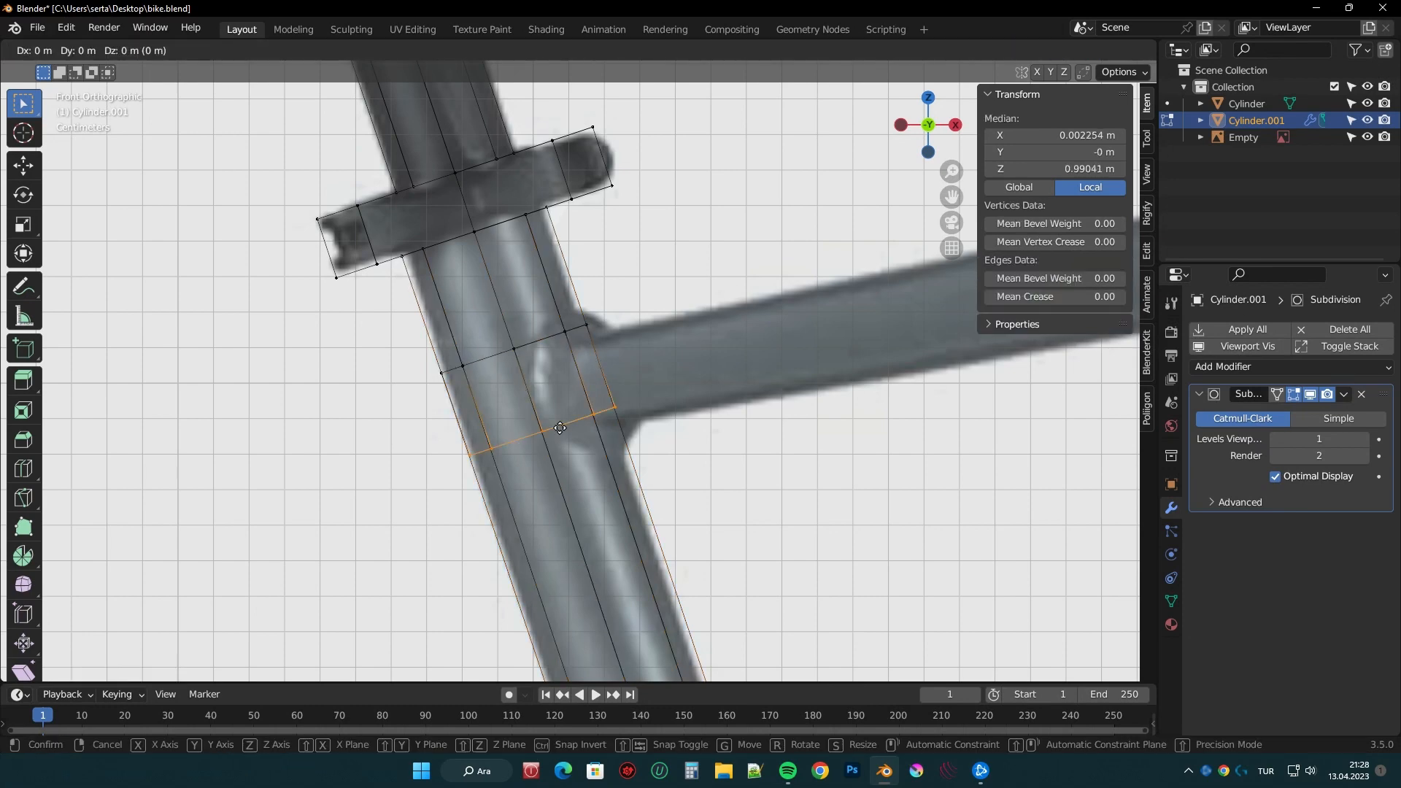
- Scale the round top tube joint ring along the Y axis to about 0.39
middle_drag(532, 394, 503, 385)
drag(924, 138, 938, 146)
right_click(464, 325)
click(552, 346)
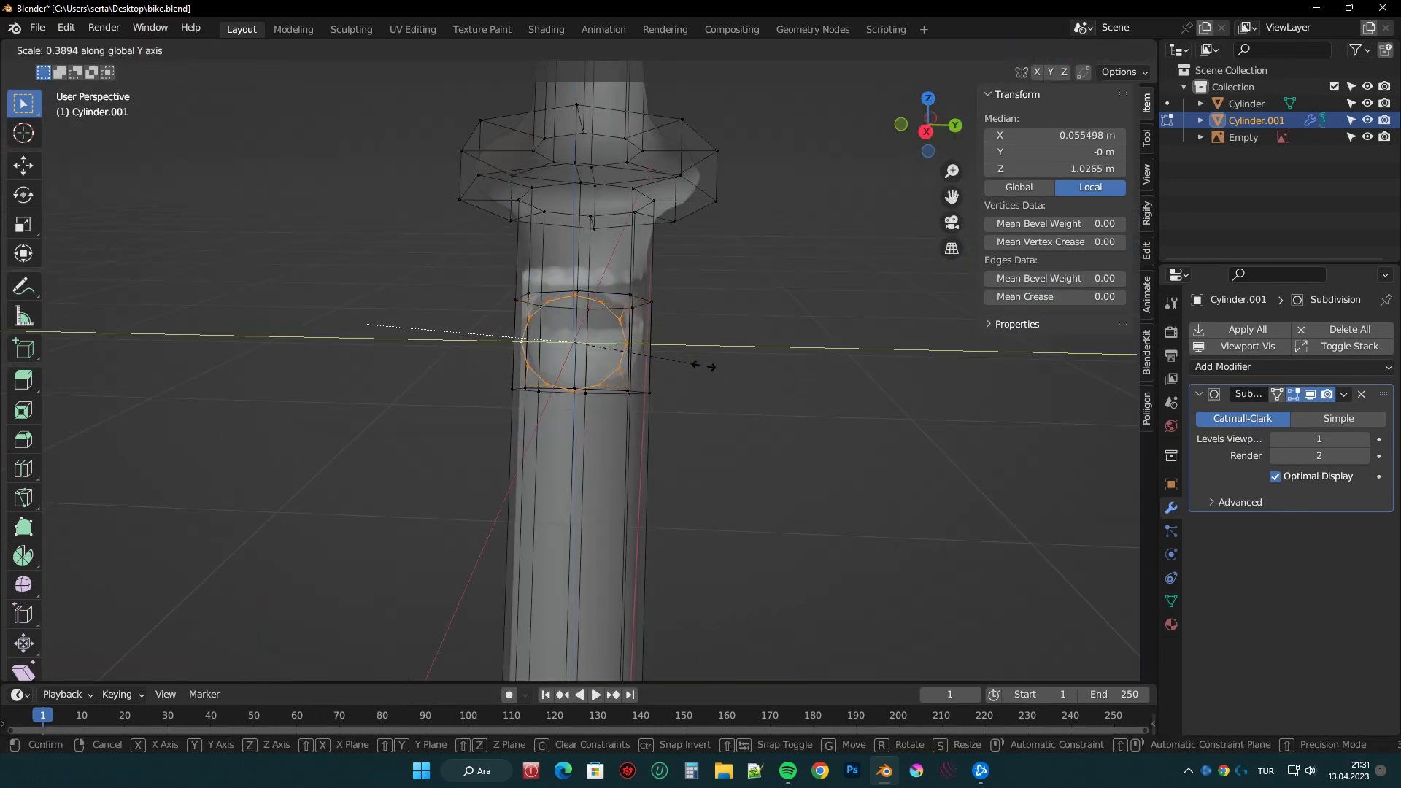
click(703, 367)
scroll(704, 366, up, 4)
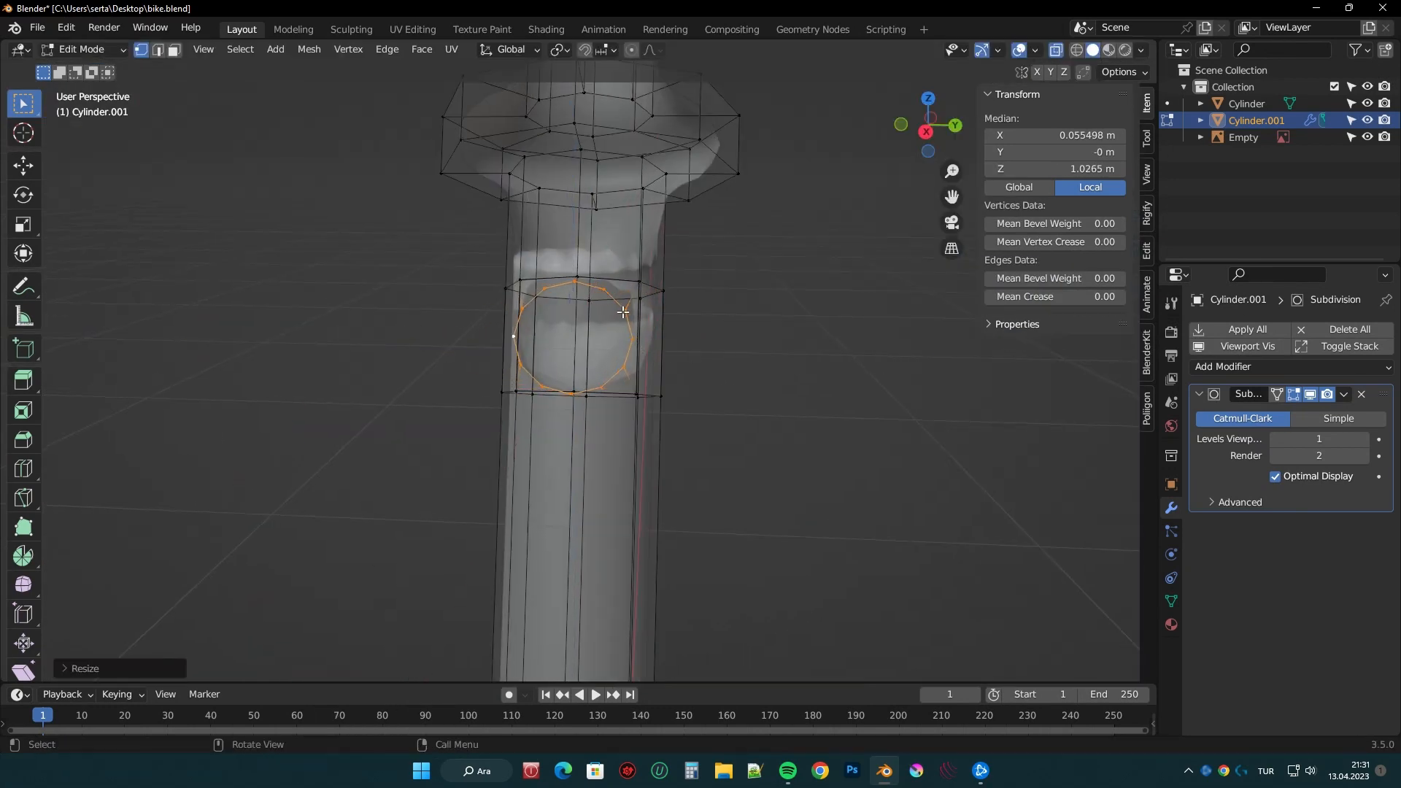
- Extrude the joint ring along X as the top tube, then scale, rotate and move its end to fit the start of the bend
key(e)
key(x)
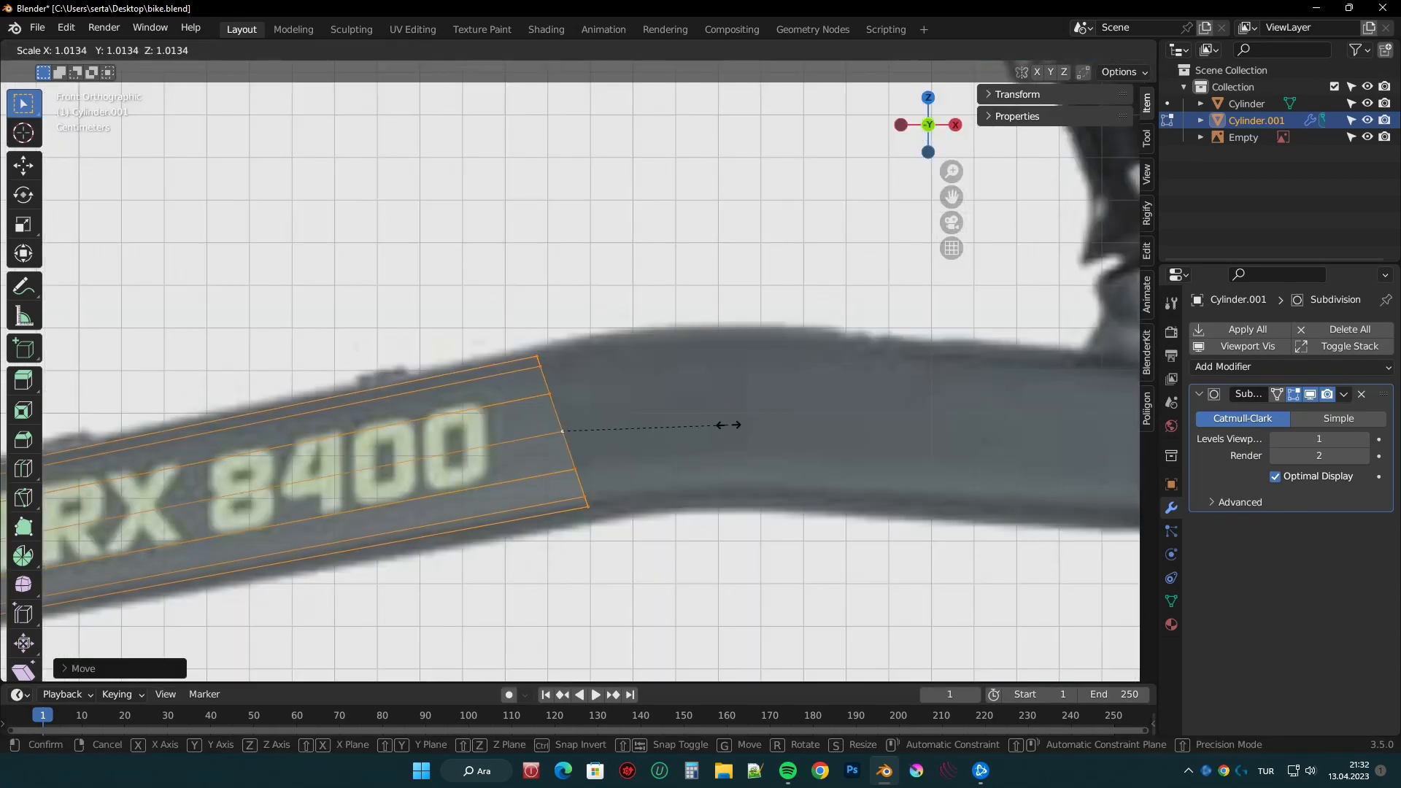
click(749, 438)
key(r)
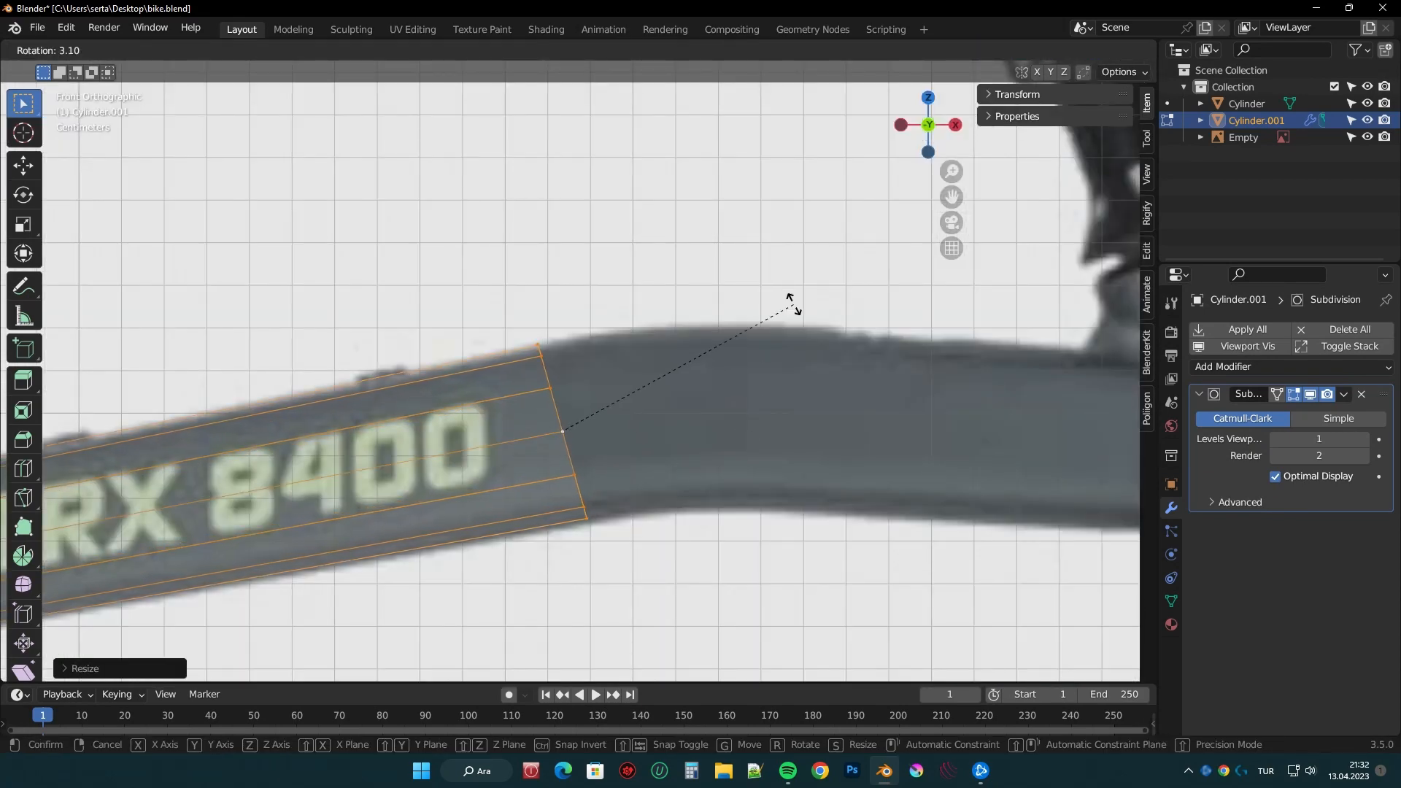
click(797, 313)
key(g)
click(799, 381)
- Extrude the top tube in short segments through the bend toward the head tube, rotating each new ring to follow the reference
key(e)
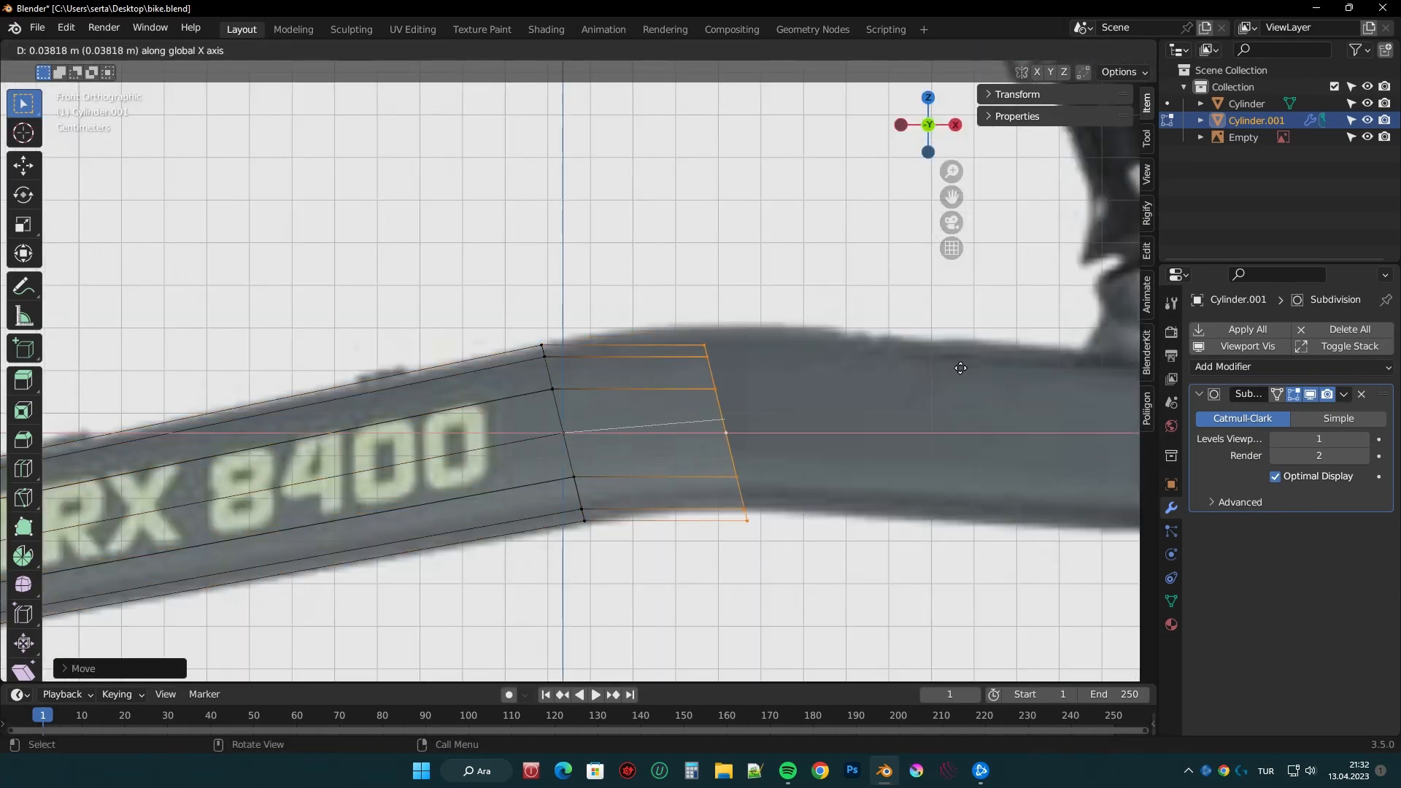
key(r)
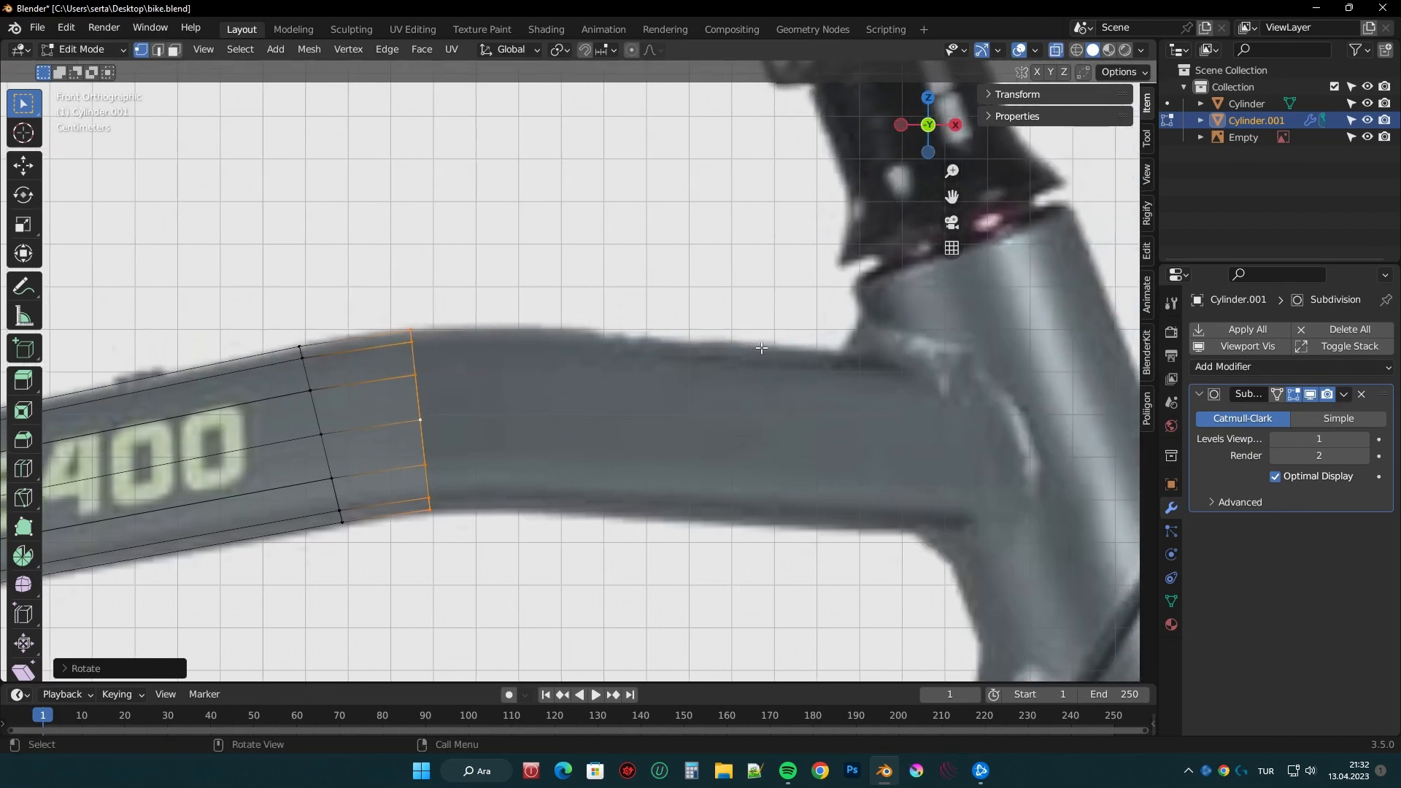
key(e)
click(859, 318)
key(r)
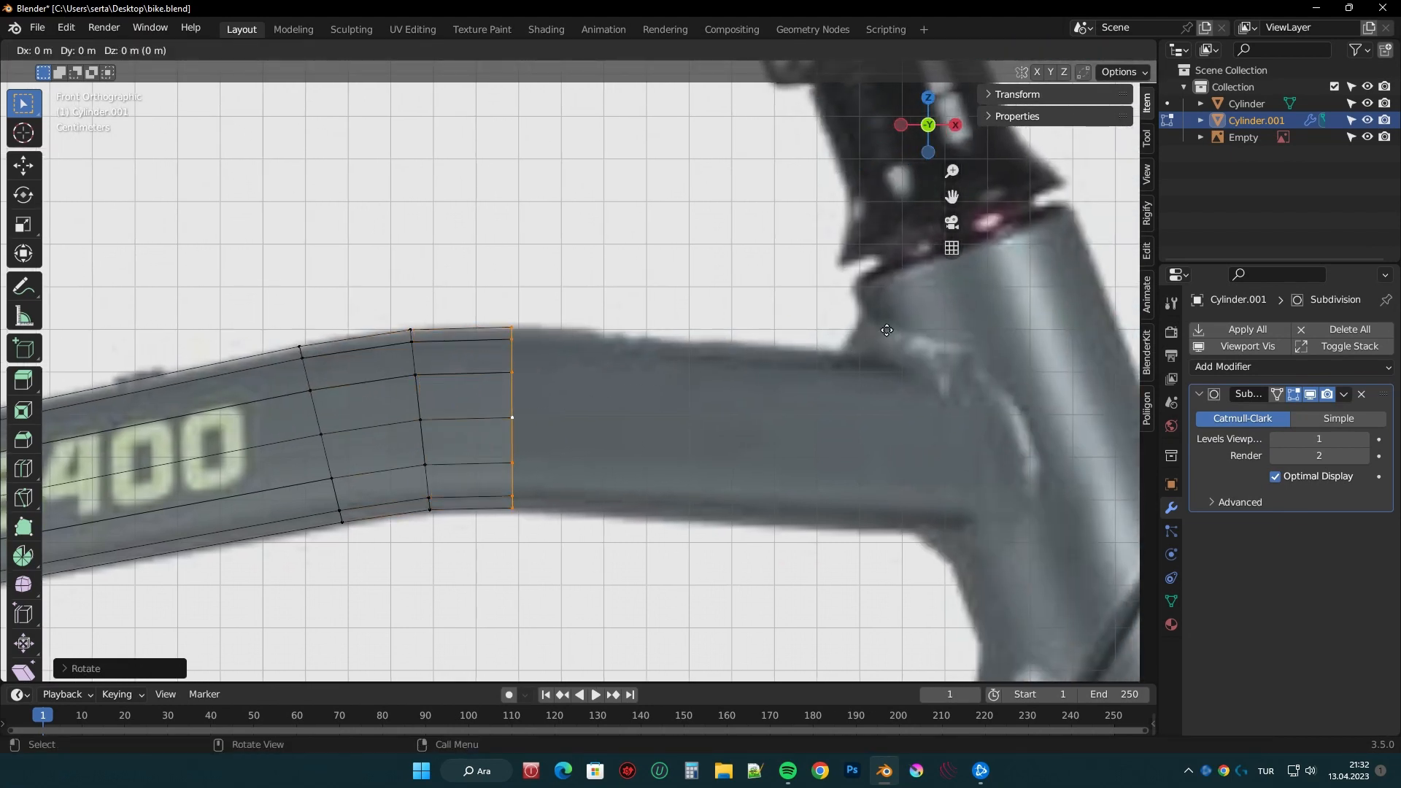
click(862, 335)
key(e)
shift+middle_drag(986, 445, 714, 455)
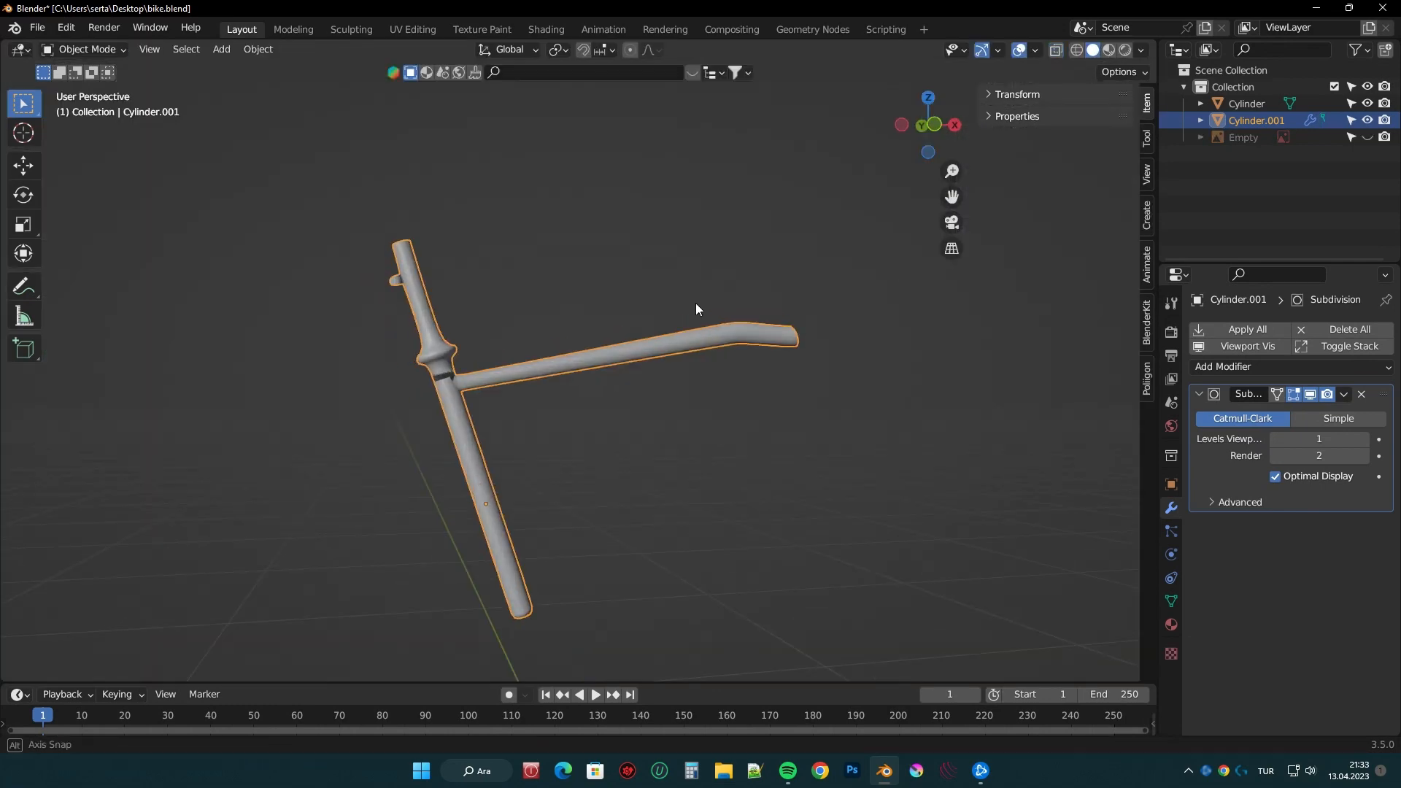
- Set the Subdivision modifier's viewport levels to 6 and inspect the smoothed seat and top tubes
scroll(694, 304, up, 5)
mouse_move(780, 282)
middle_down()
mouse_move(480, 312)
mouse_move(659, 435)
mouse_move(616, 400)
mouse_move(351, 437)
mouse_move(193, 430)
middle_up()
click(1108, 51)
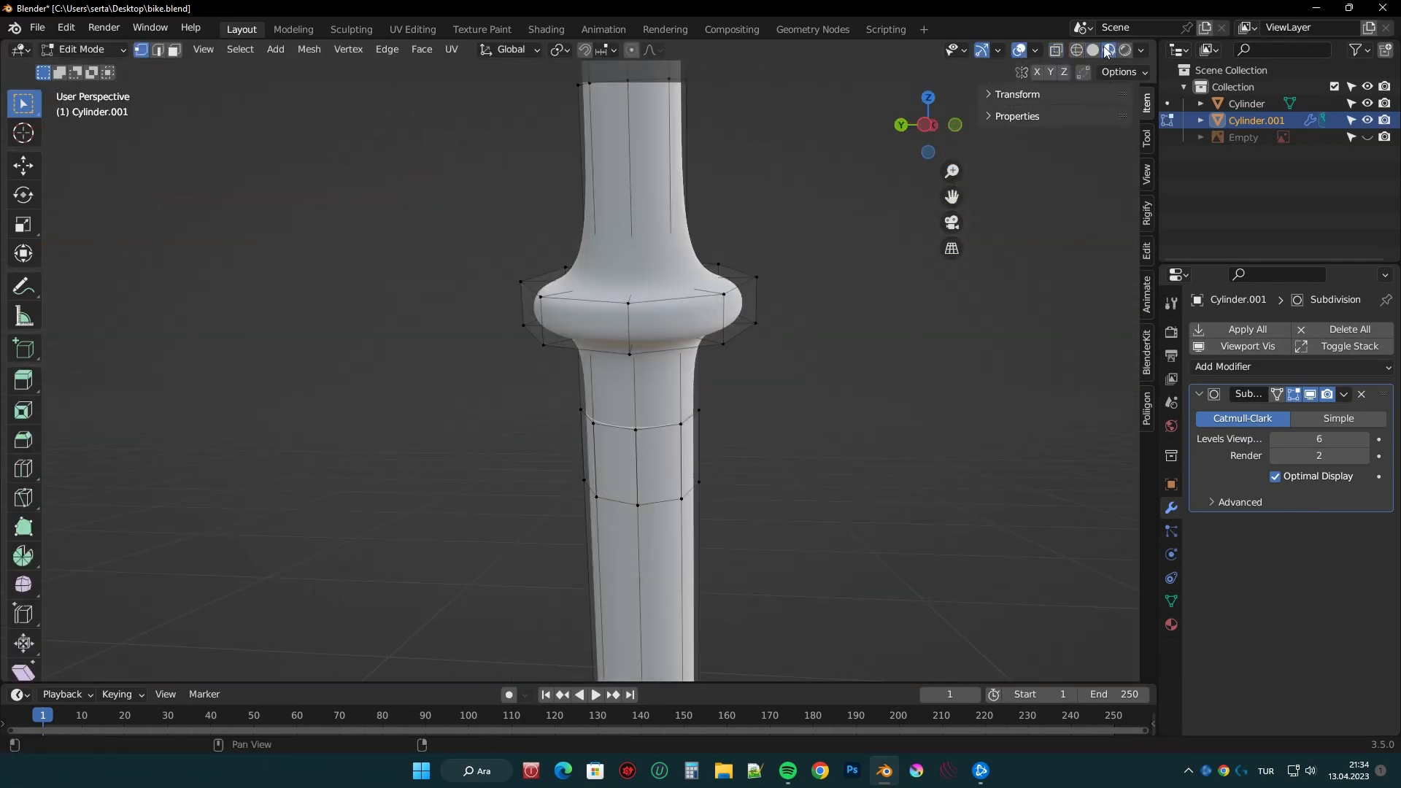
key(Tab)
scroll(791, 387, down, 4)
middle_drag(791, 387, 740, 443)
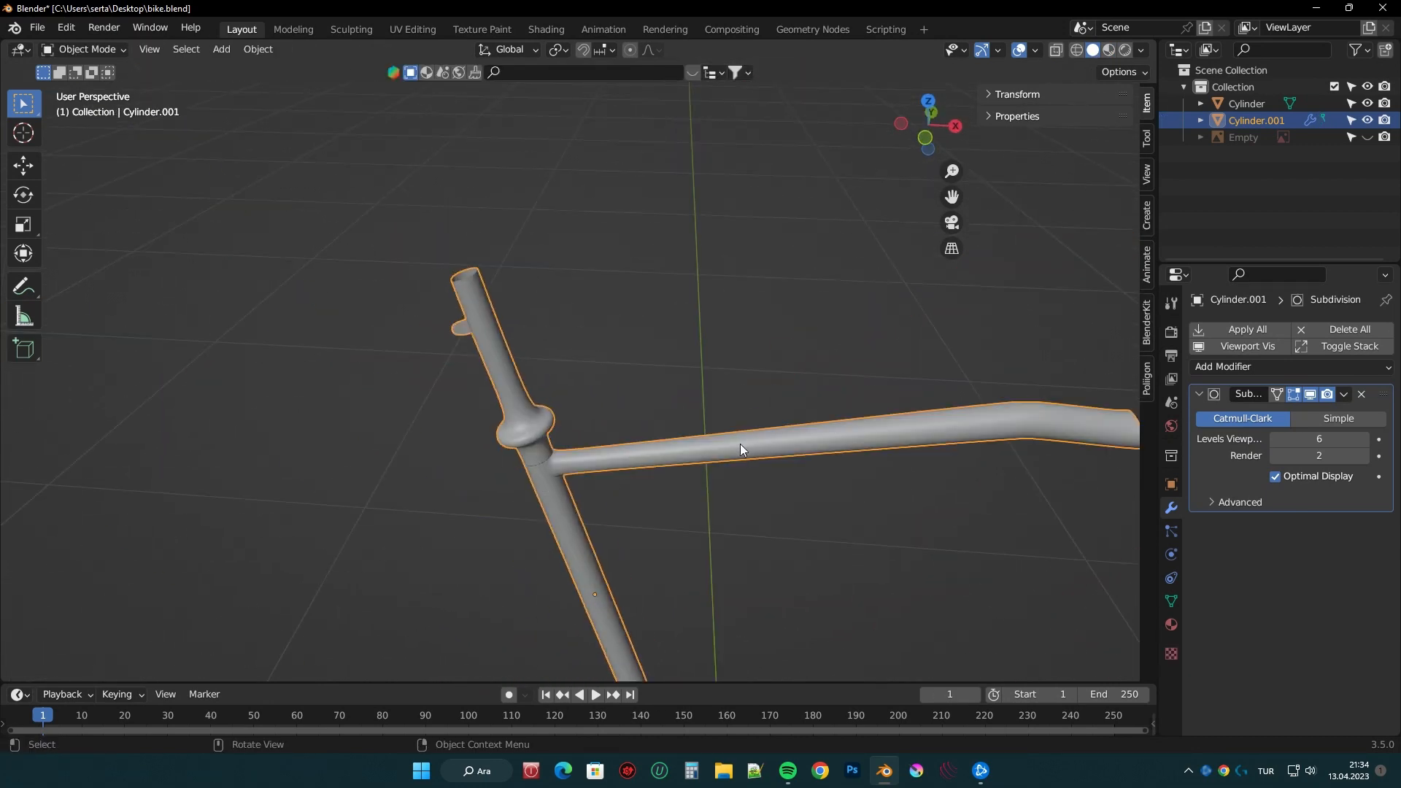
- Enable the Statistics overlay for the viewport and select the whole frame mesh
key(Tab)
click(1142, 51)
key(Tab)
key(Tab)
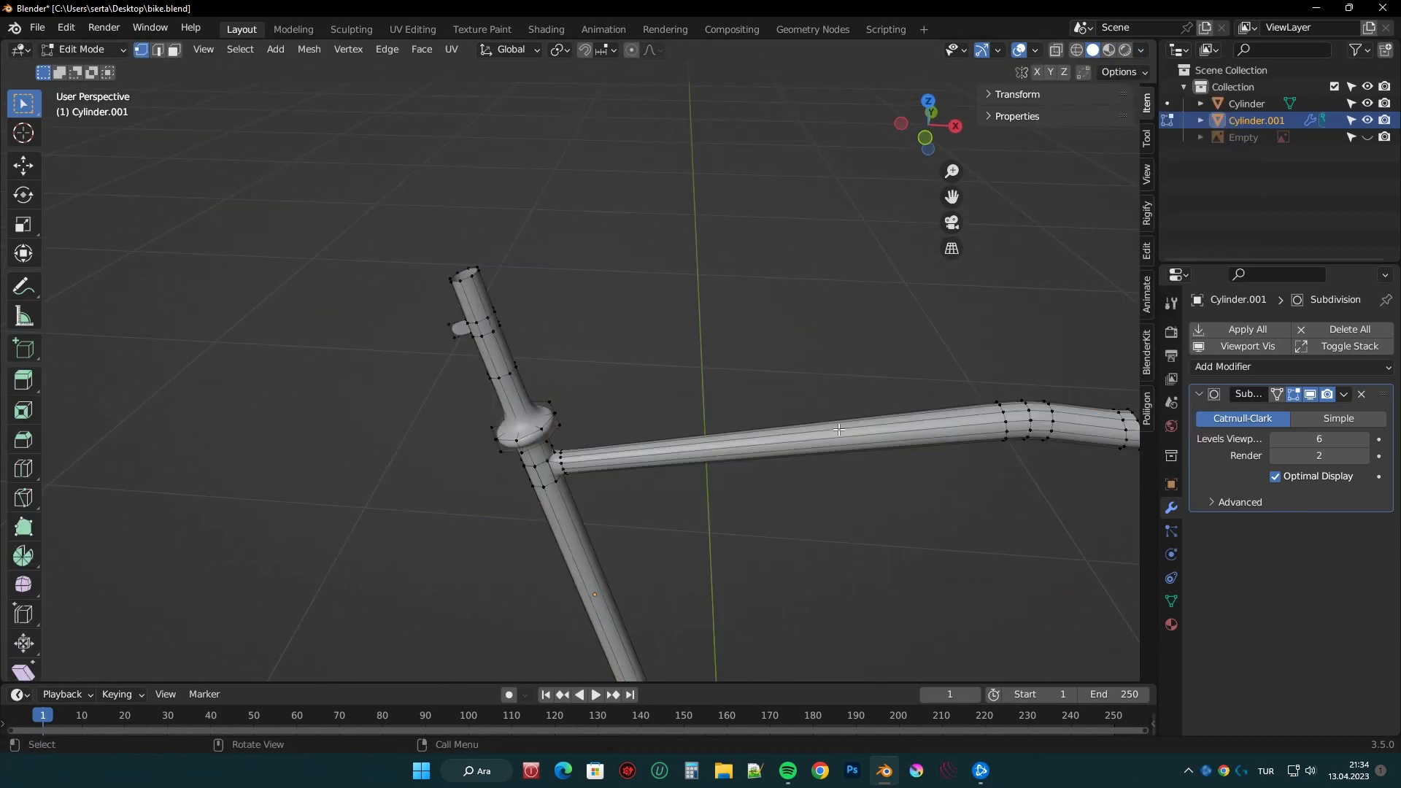
click(1030, 50)
click(933, 164)
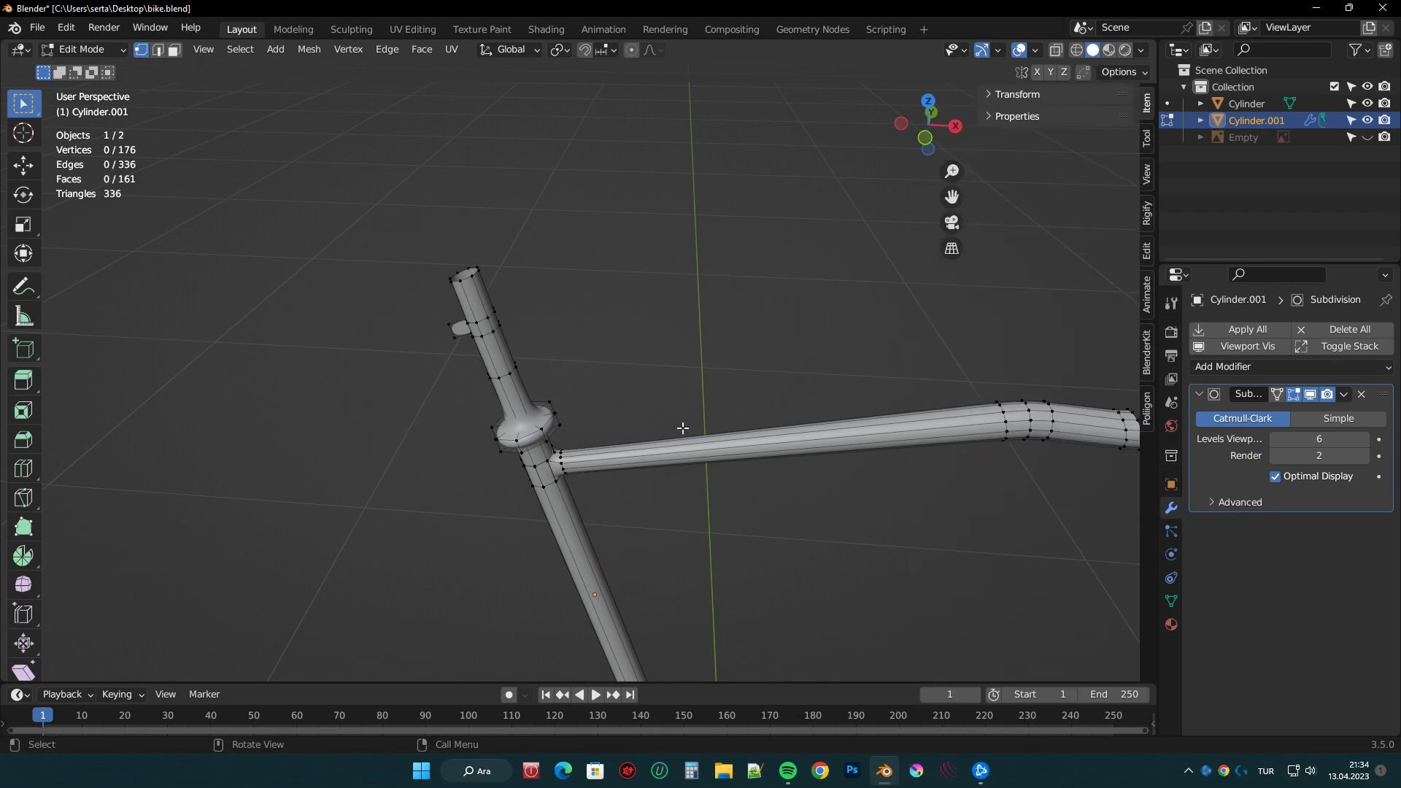
key(a)
scroll(839, 343, down, 5)
- Add a cylinder to the frame mesh, scale it down and move it up to the head tube area
click(276, 49)
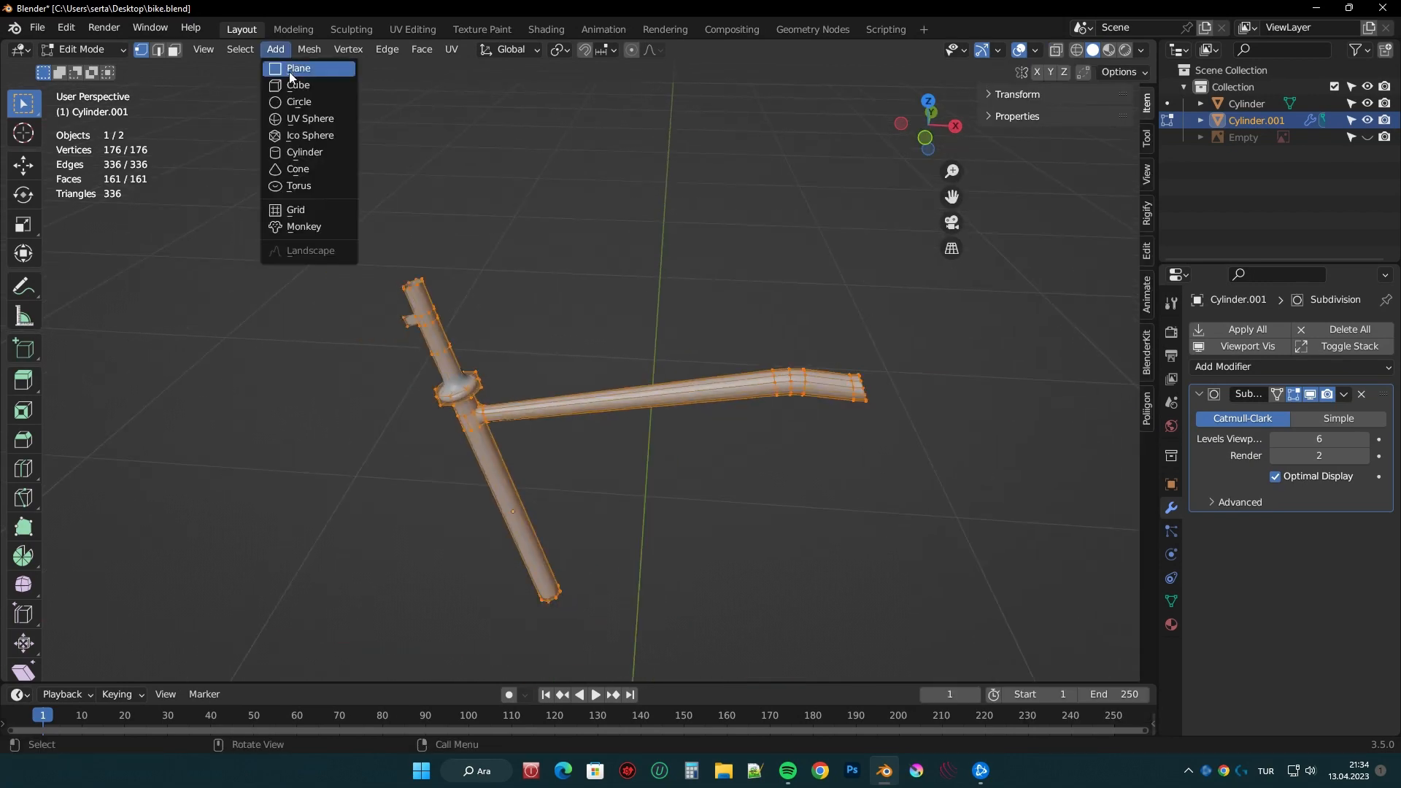
click(292, 154)
middle_drag(635, 445, 742, 273)
key(g)
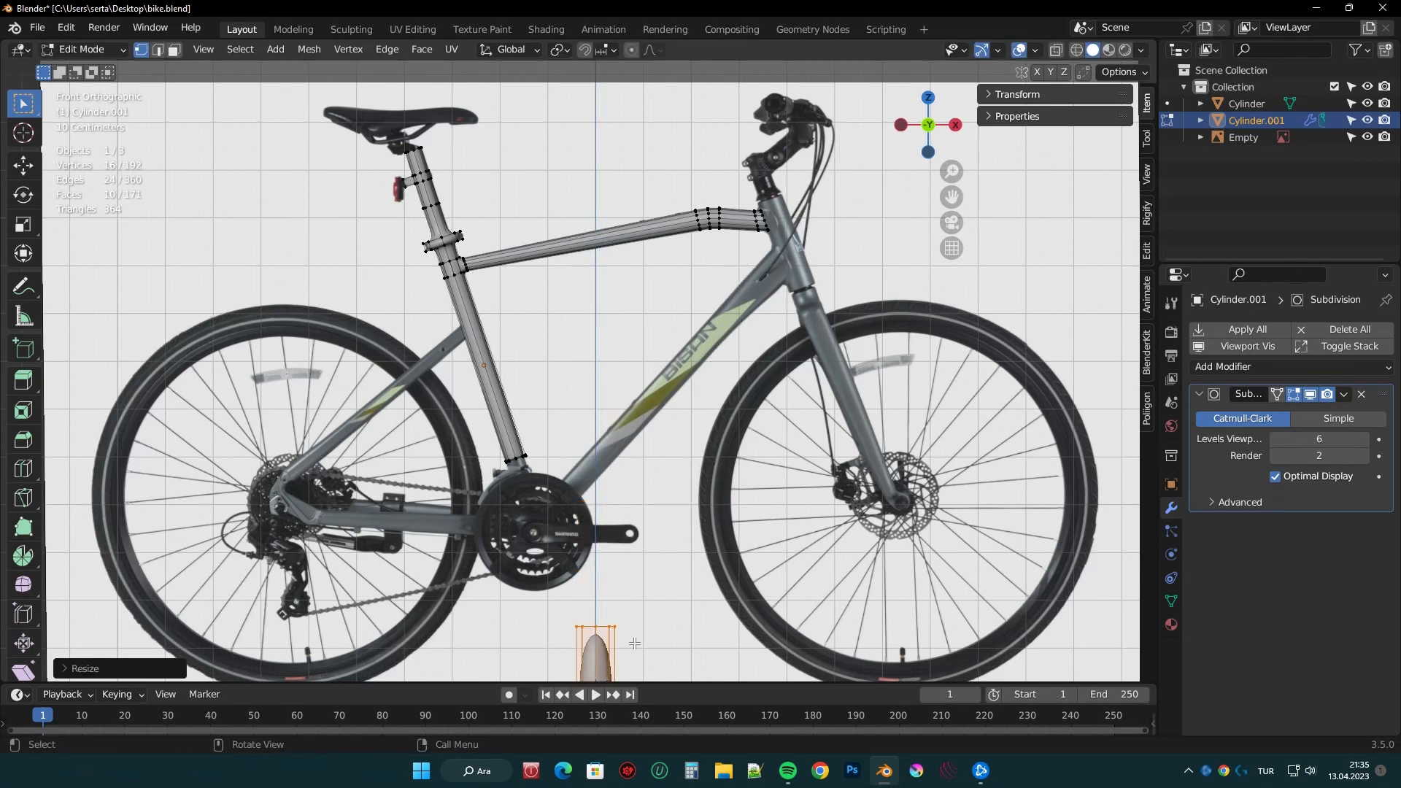
click(746, 192)
- Shift the cylinder along X onto the head tube and rotate it to match the reference angle
scroll(746, 192, up, 4)
scroll(746, 193, down, 4)
key(g)
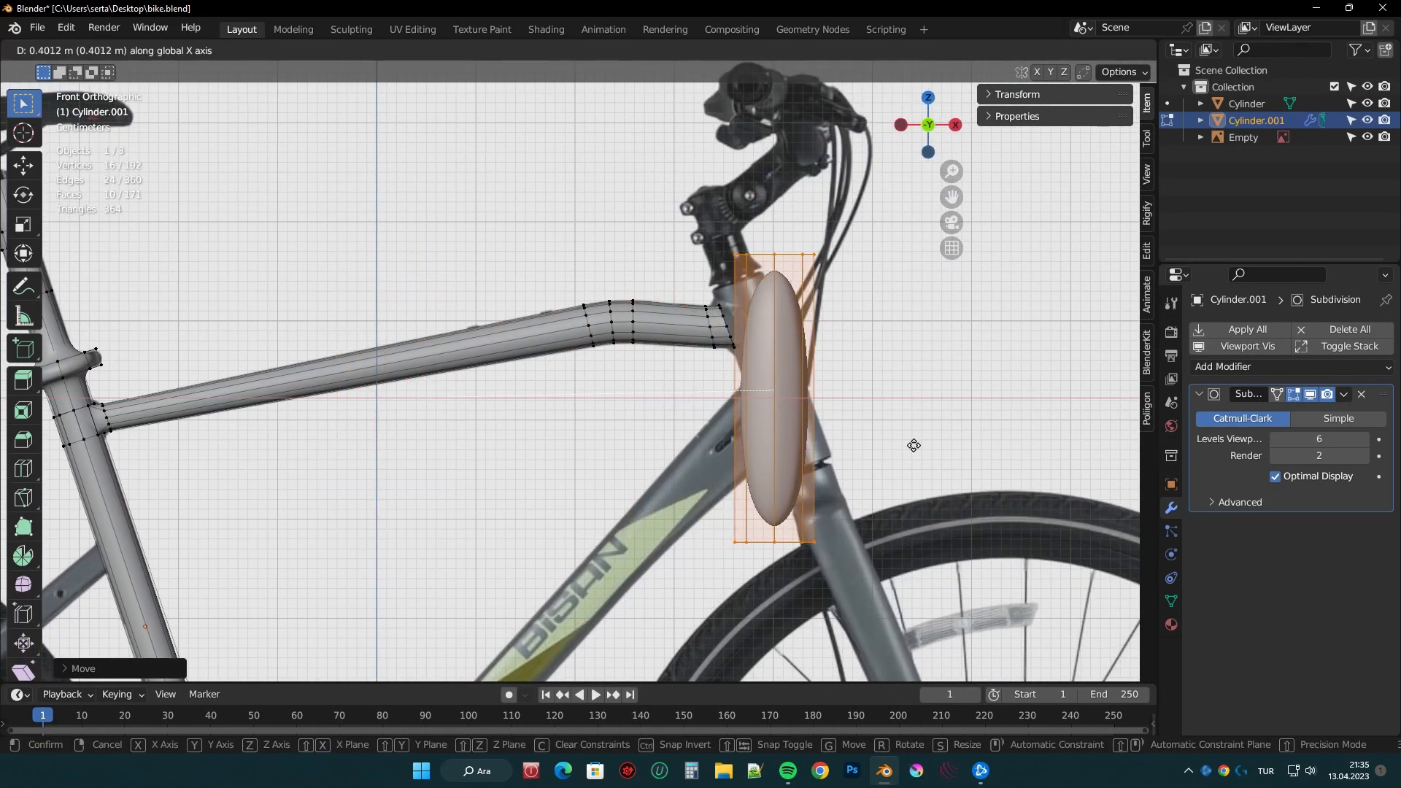
click(823, 309)
scroll(823, 310, up, 4)
key(r)
click(749, 260)
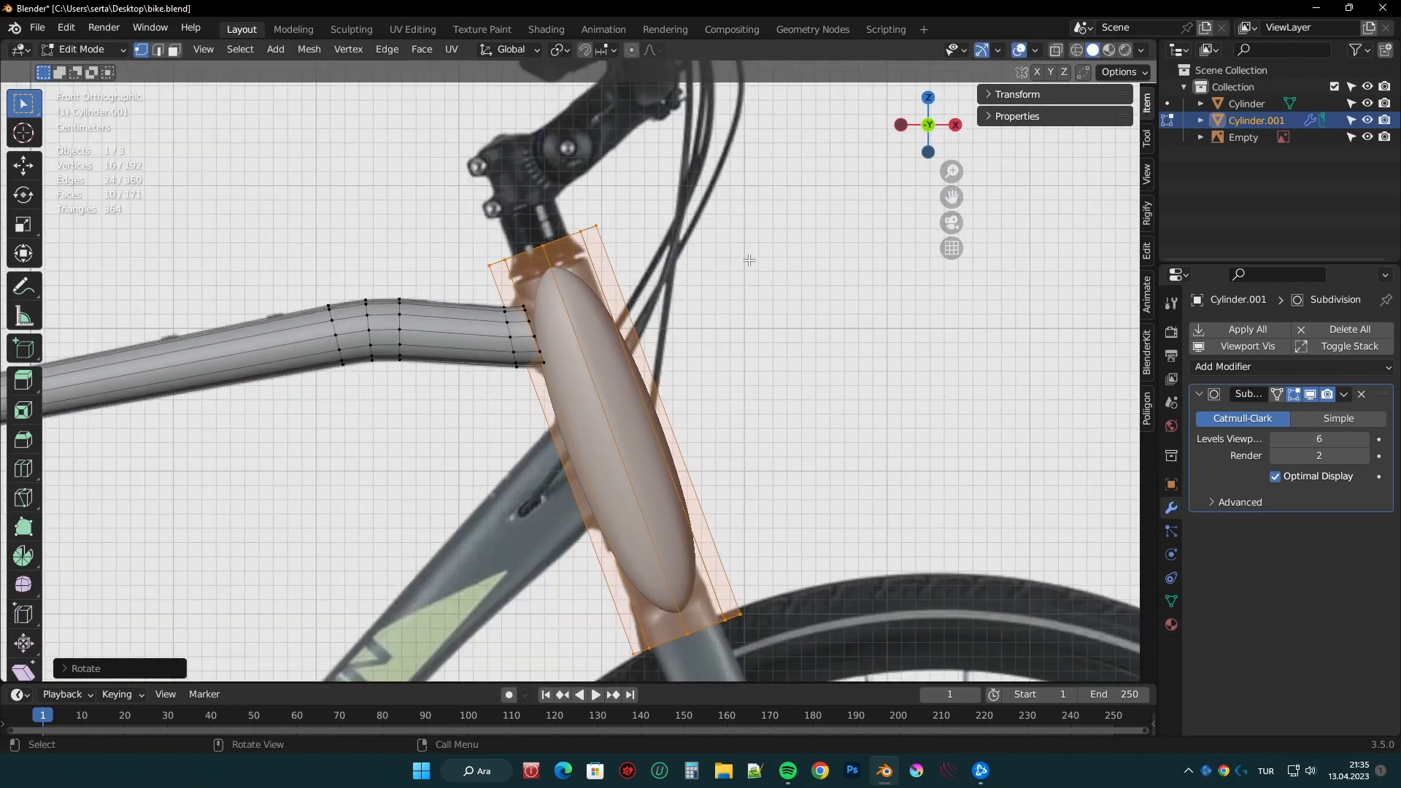
drag(629, 273, 629, 272)
key(g)
key(x)
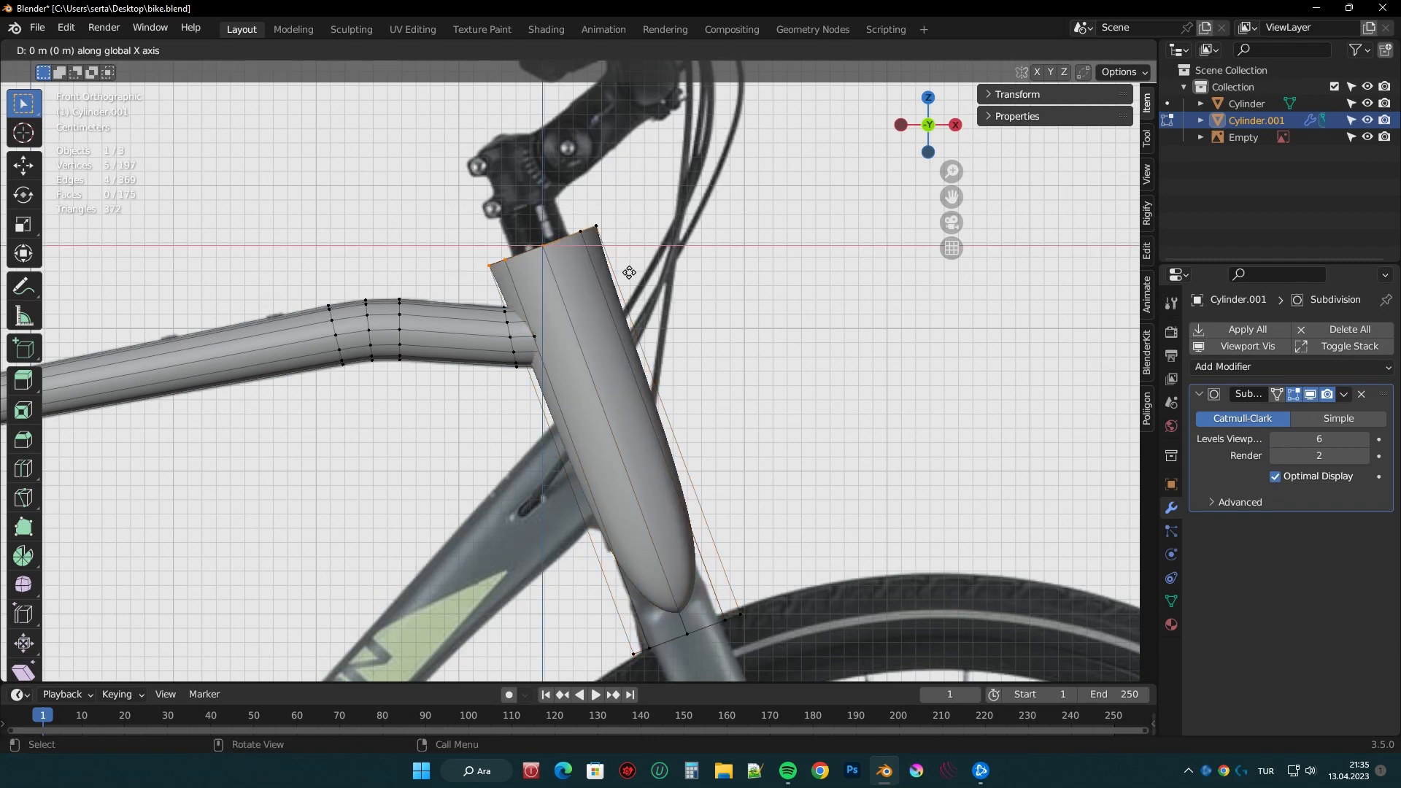
- Extrude the head tube cylinder's upper and lower caps in place to add supporting loops at both ends
middle_drag(640, 282, 675, 65)
key(e)
click(788, 229)
drag(634, 321, 852, 612)
key(e)
click(852, 612)
middle_drag(853, 611, 803, 679)
click(912, 149)
- Turn on X-ray and scale the head tube cylinder's upper end to fit the reference width
scroll(656, 219, down, 2)
key(alt+z)
scroll(501, 240, up, 1)
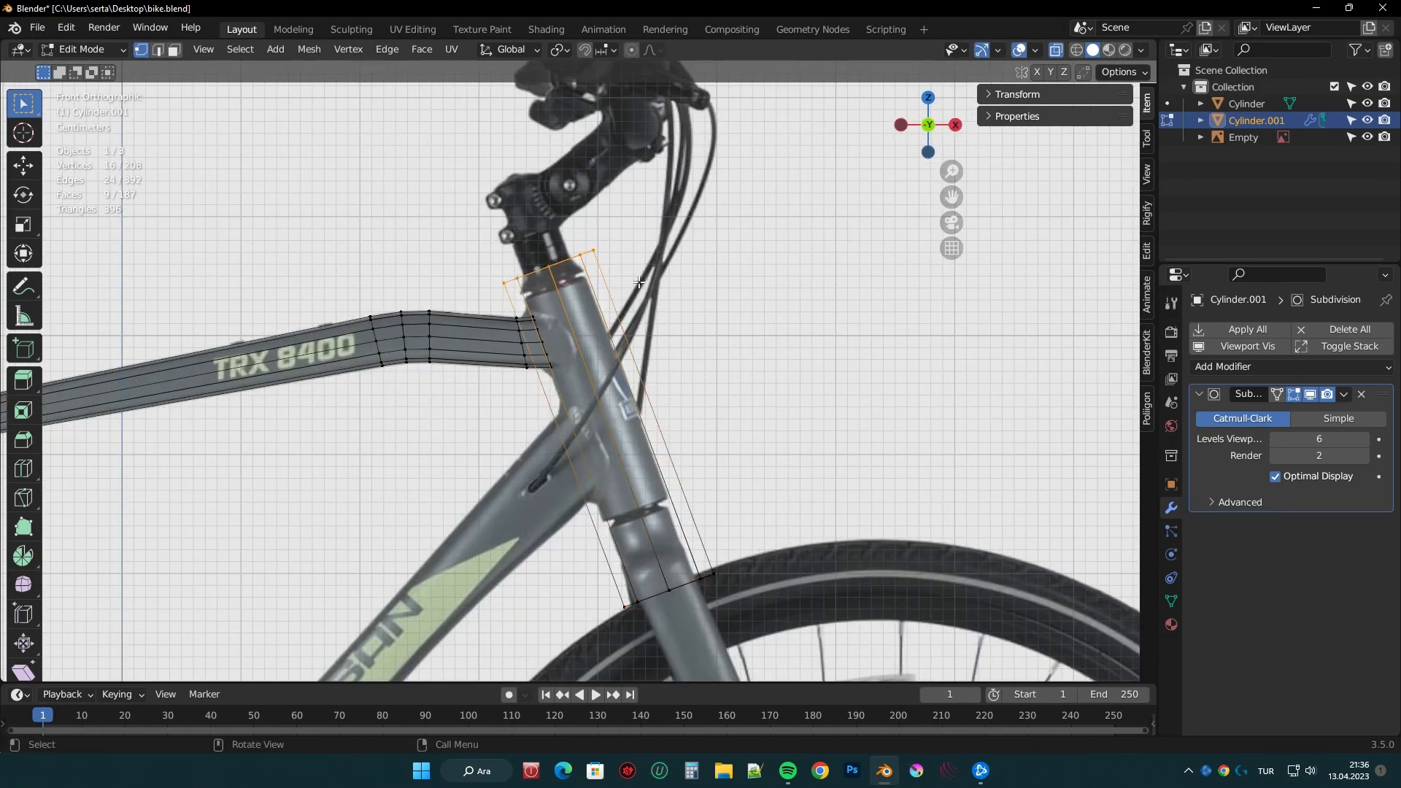
key(s)
click(693, 410)
- Extrude the head tube's upper cap slightly and flare the new ring to about 1.24 for the headset collar
scroll(678, 413, up, 3)
click(668, 364)
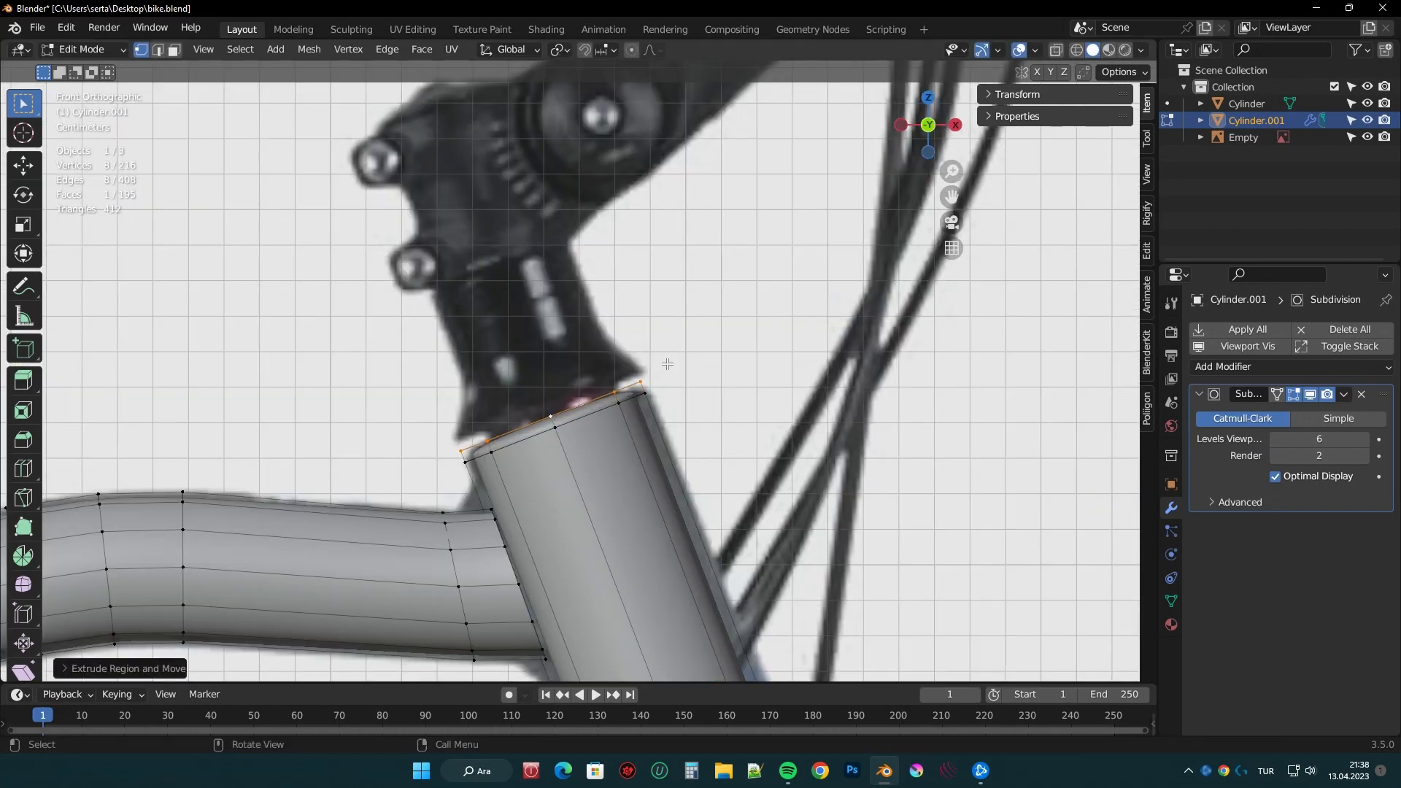
key(s)
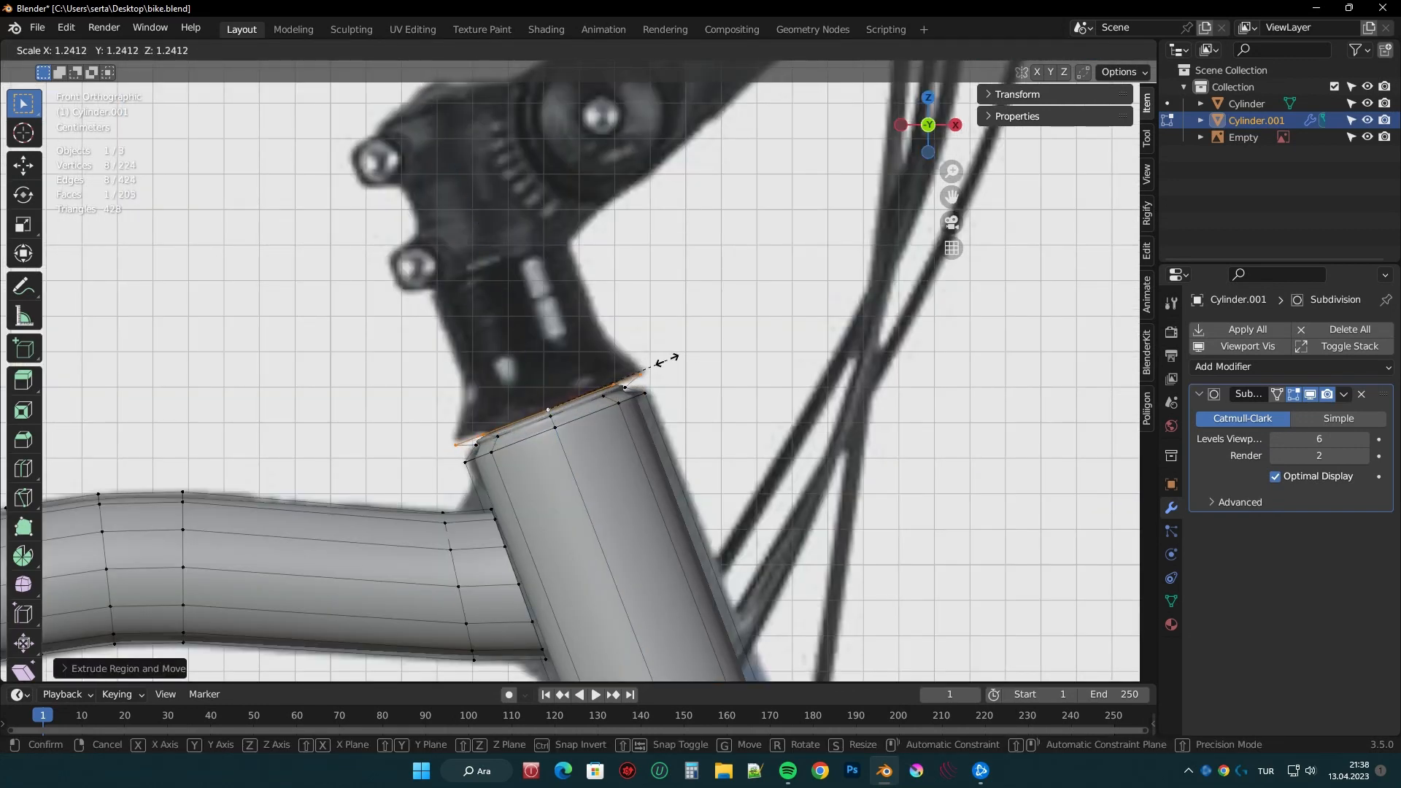
click(666, 359)
- Extrude the headset collar upward in tapered rings and continue it as a straight section up to the stem clamp
key(e)
click(629, 325)
key(e)
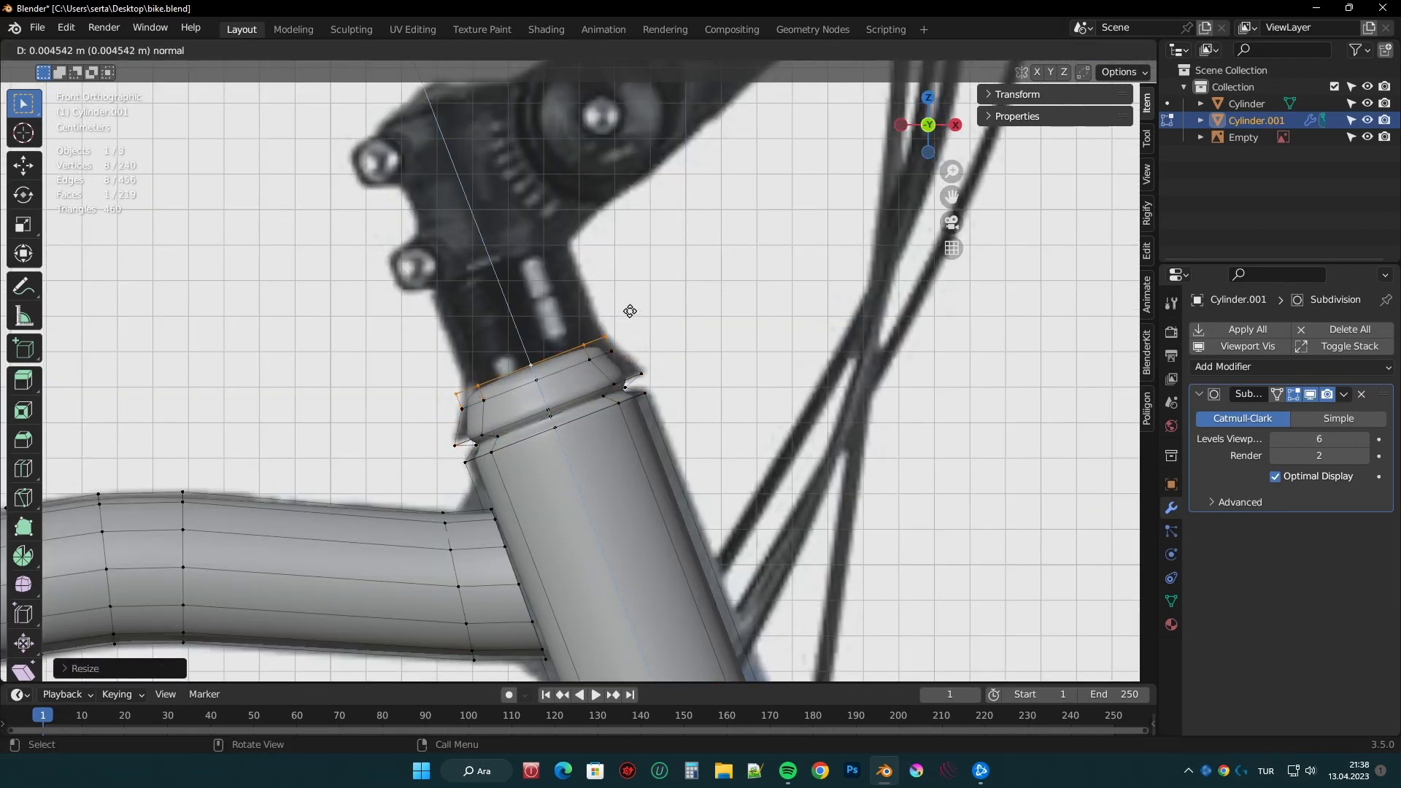
click(628, 312)
key(s)
click(628, 307)
key(e)
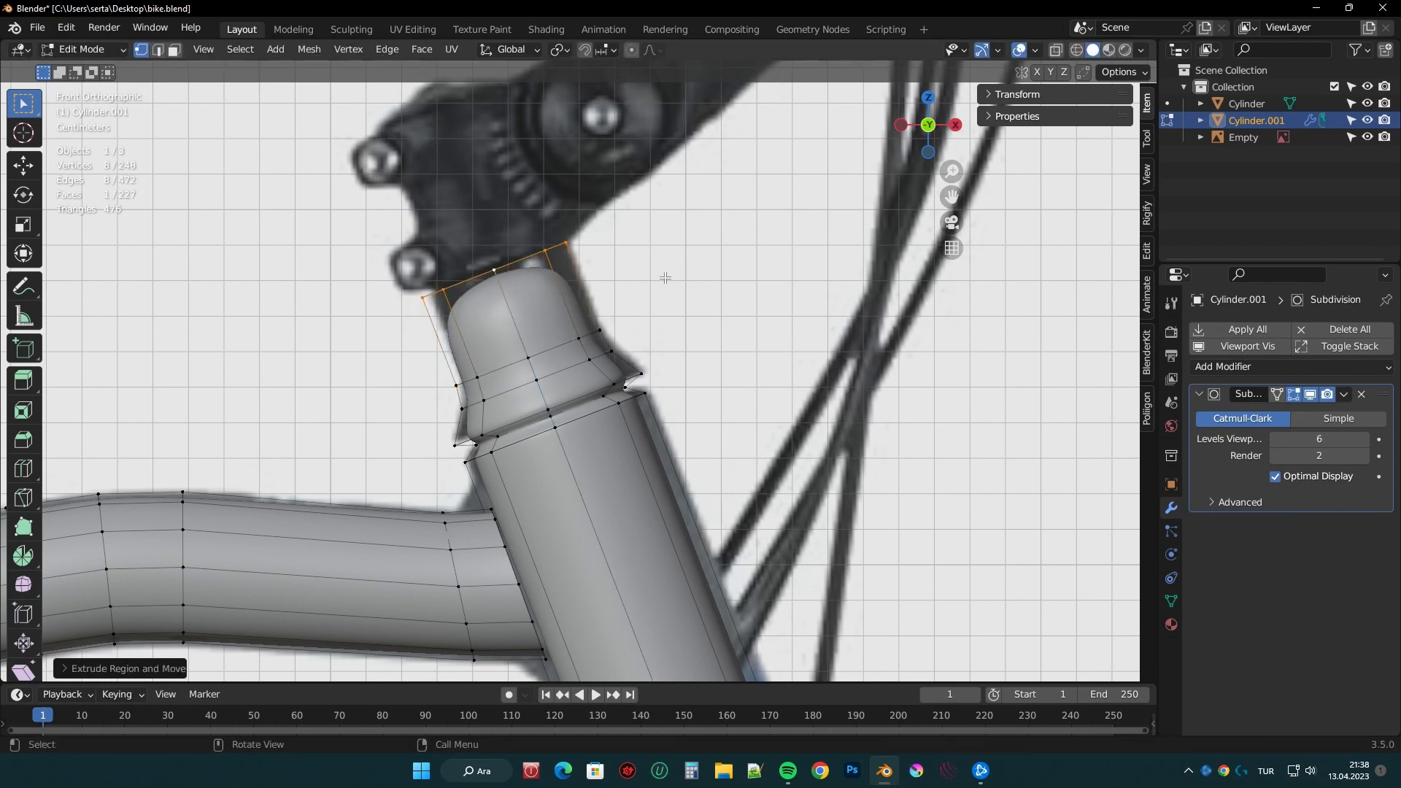
scroll(666, 278, down, 2)
- Extrude the head tube's lower end down over the fork crown and turn off X-ray
click(708, 340)
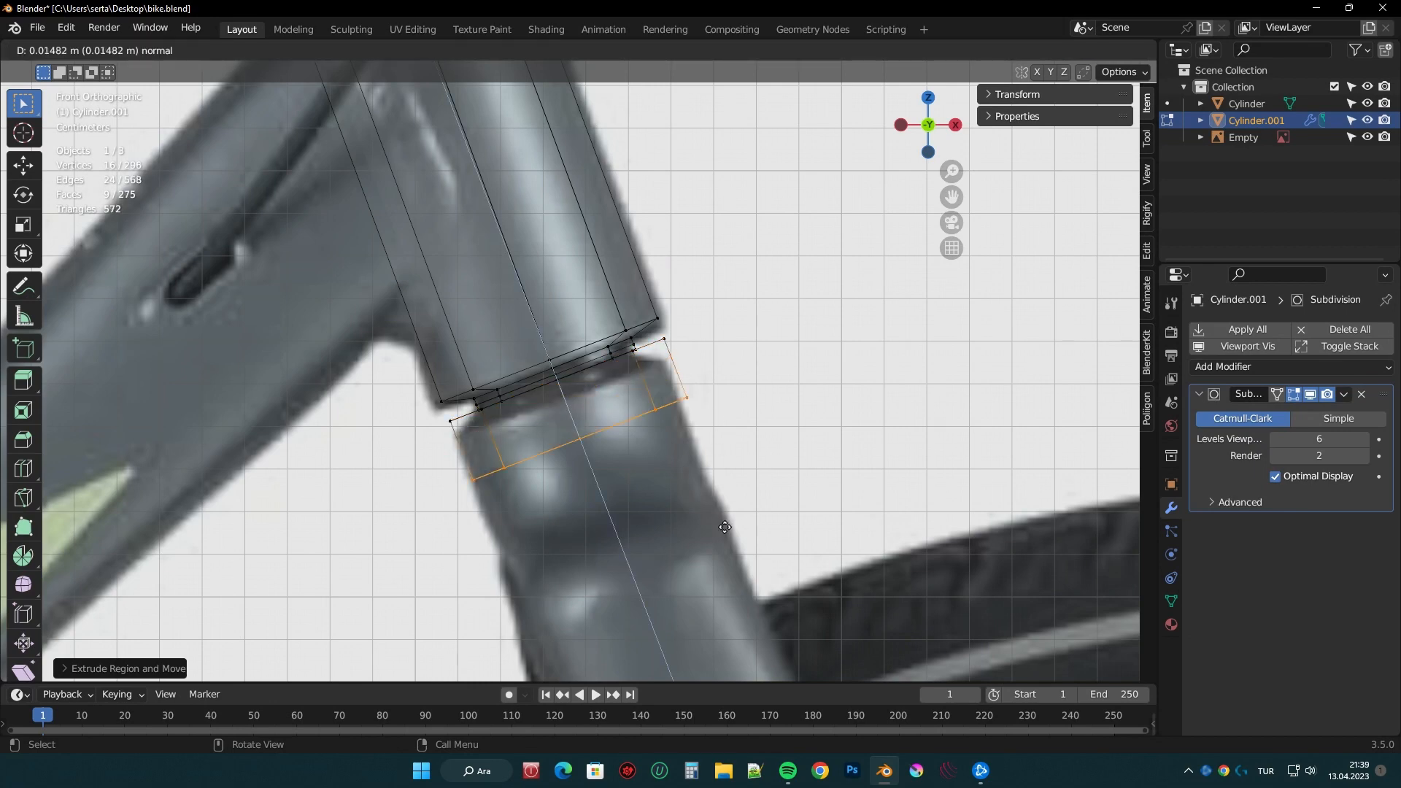
click(721, 556)
scroll(810, 346, down, 5)
middle_drag(813, 343, 657, 350)
click(1056, 49)
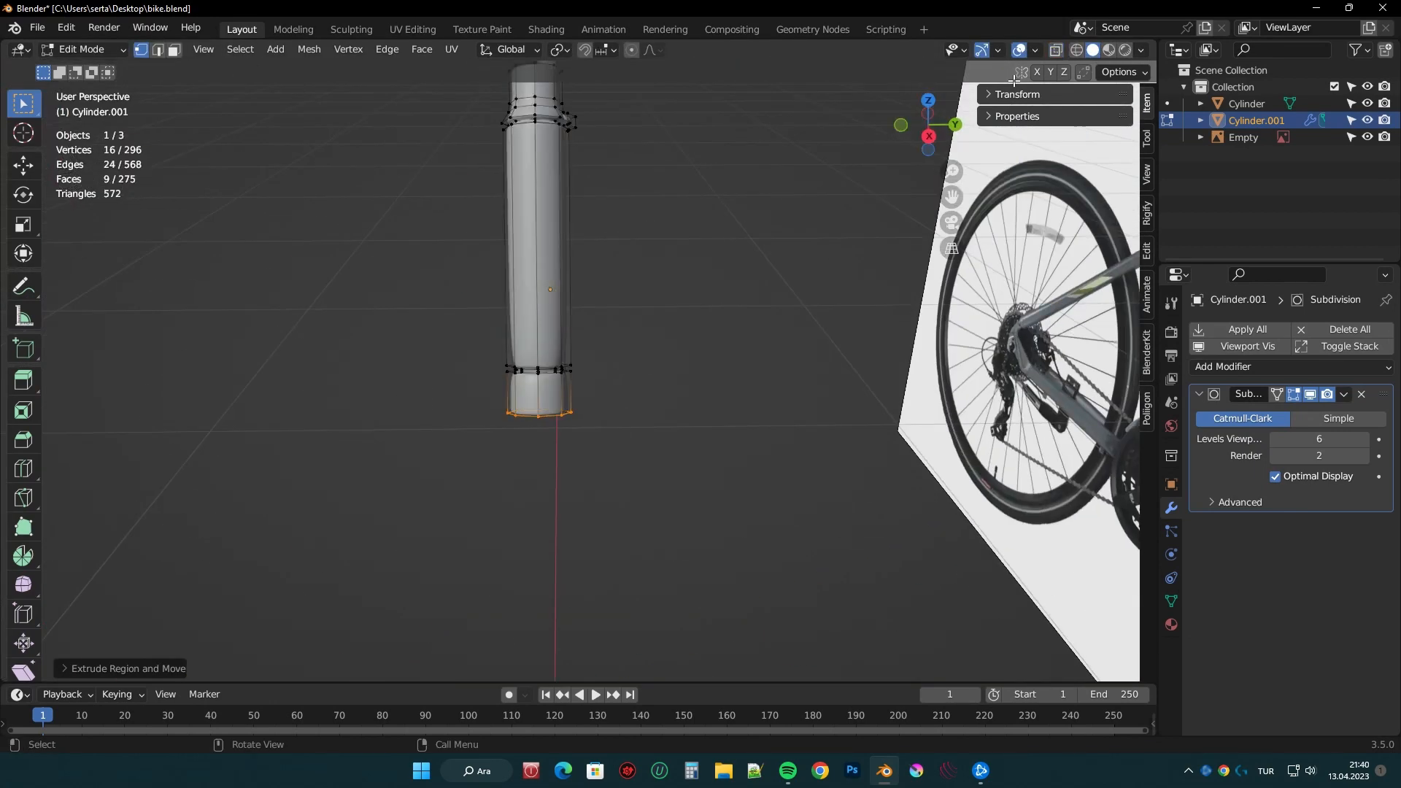
- Add a cylinder with 8 vertices and a radius of 0.1 m to the frame mesh
middle_drag(672, 199, 549, 207)
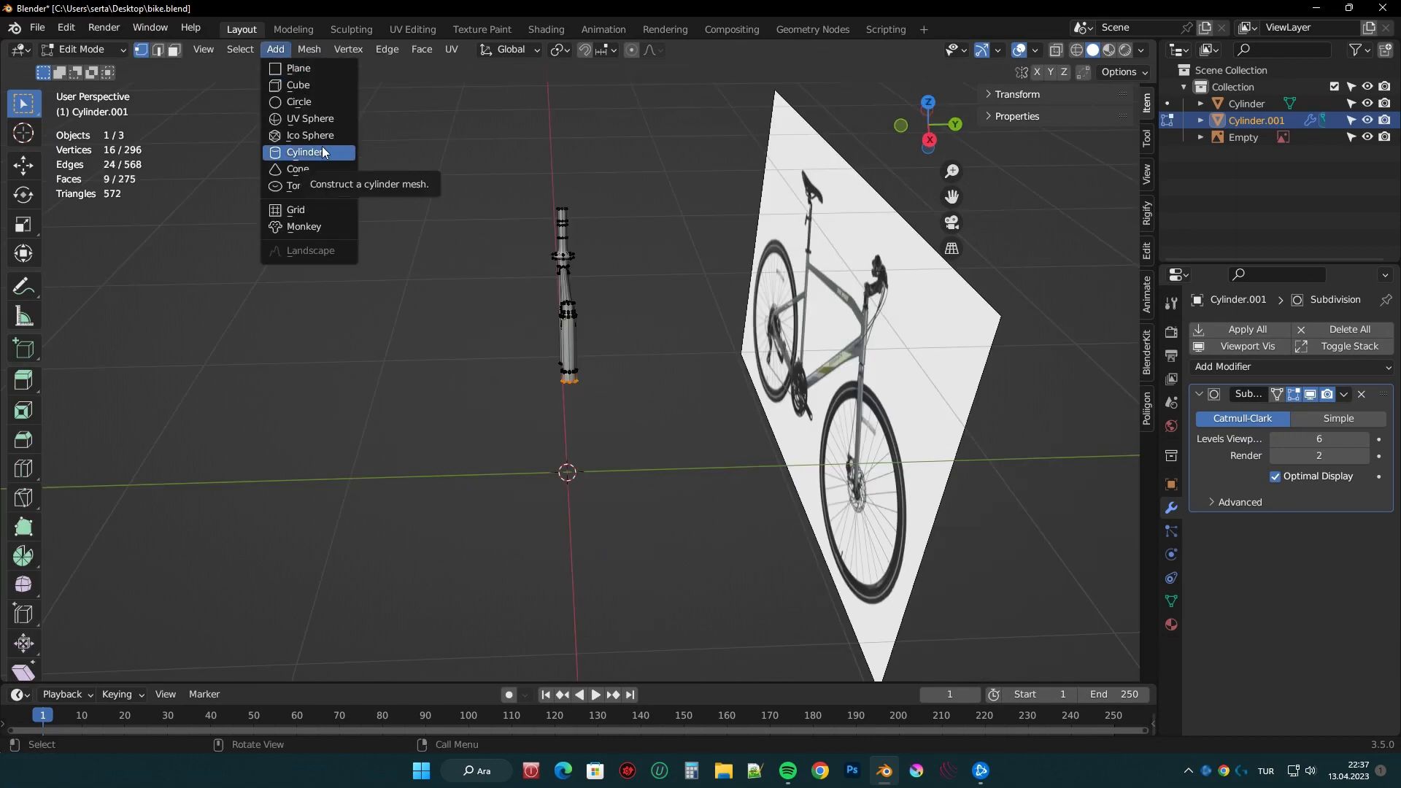
click(323, 151)
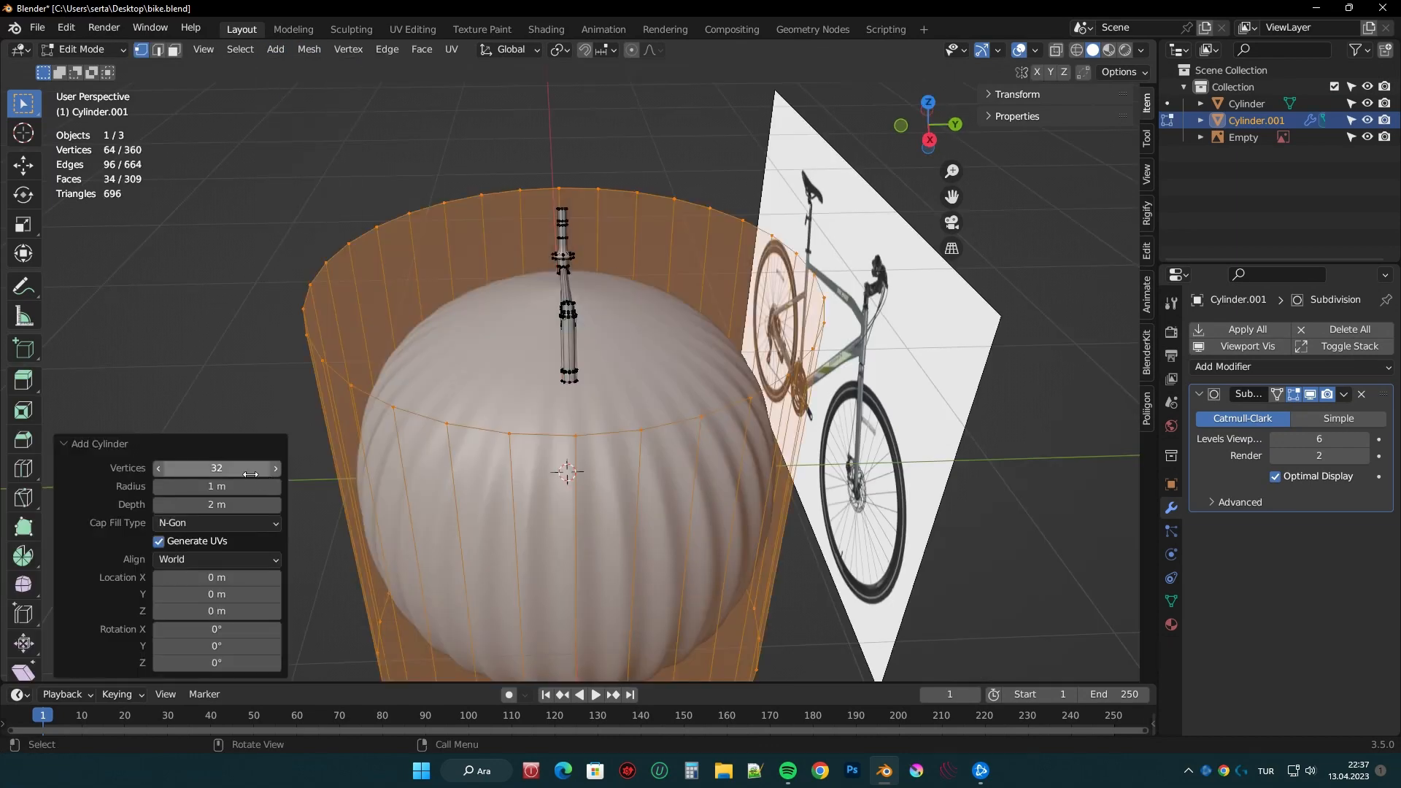
click(242, 471)
text(8)
key(Return)
double_click(243, 486)
text(0.1)
key(Return)
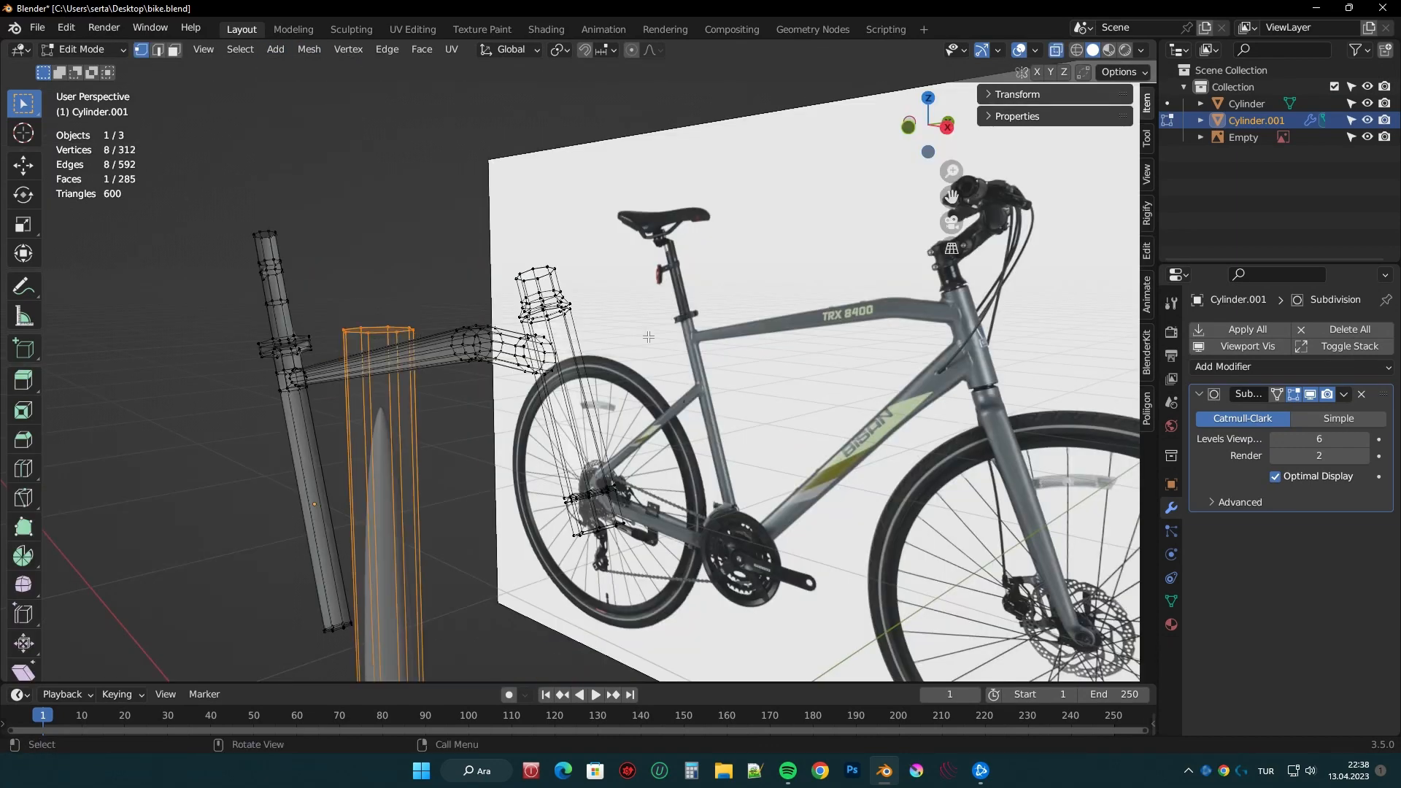
- Extrude the new cylinder's top and bottom caps in place to keep its ends sharp
key(e)
right_click(441, 284)
shift+middle_drag(441, 285, 482, 467)
drag(388, 541, 511, 635)
key(e)
right_click(532, 639)
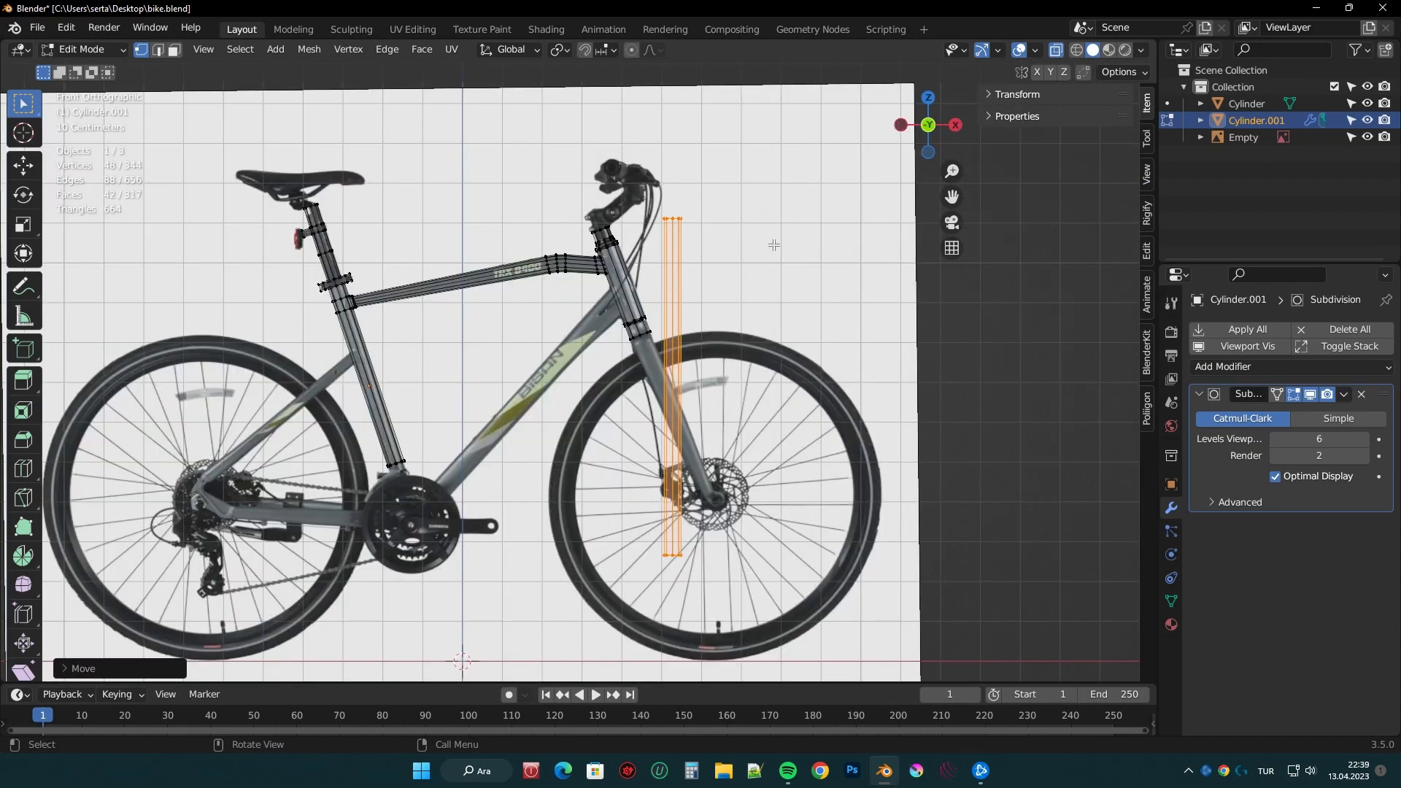
- Rotate the slim cylinder to the front fork's angle and scale it along X to fit the fork leg
key(r)
click(715, 208)
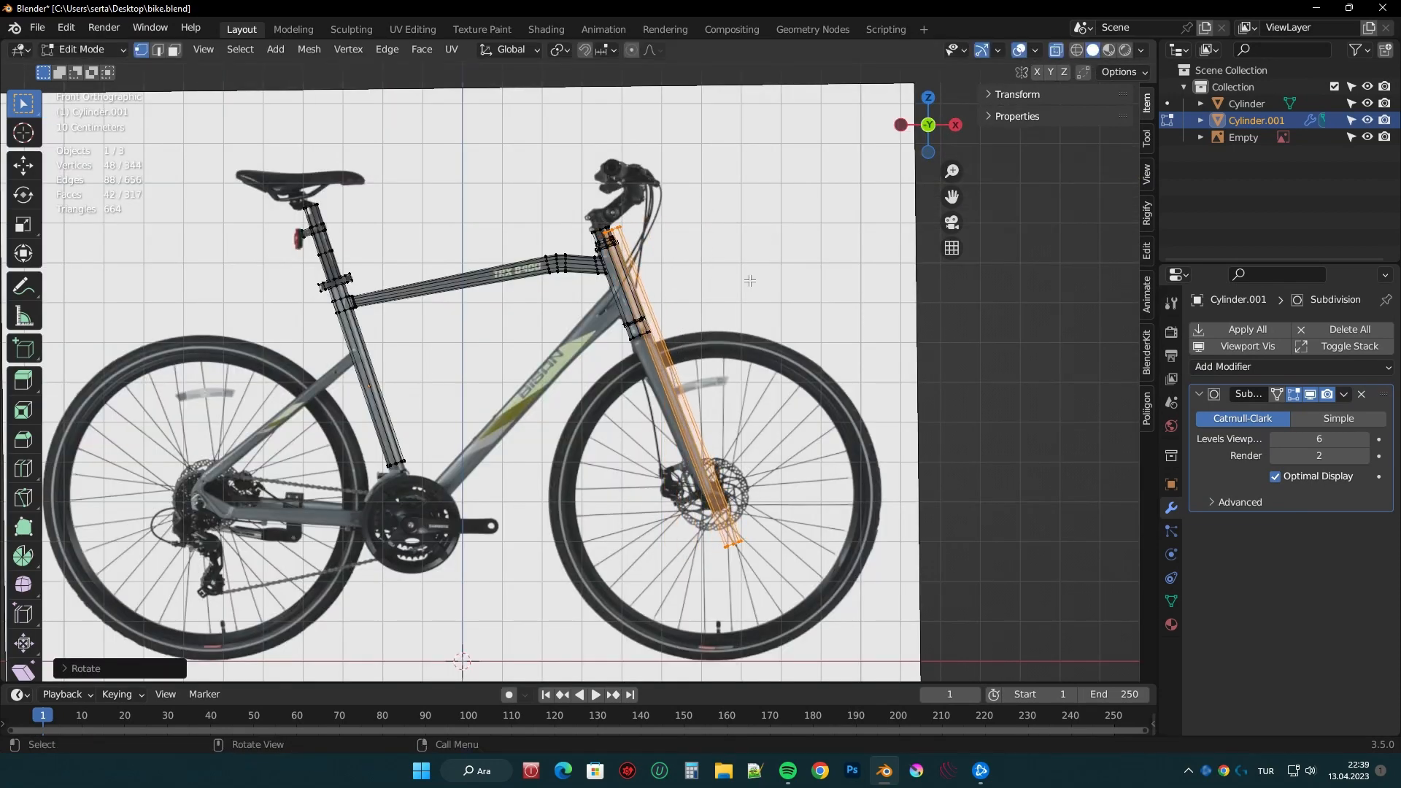
key(s)
key(x)
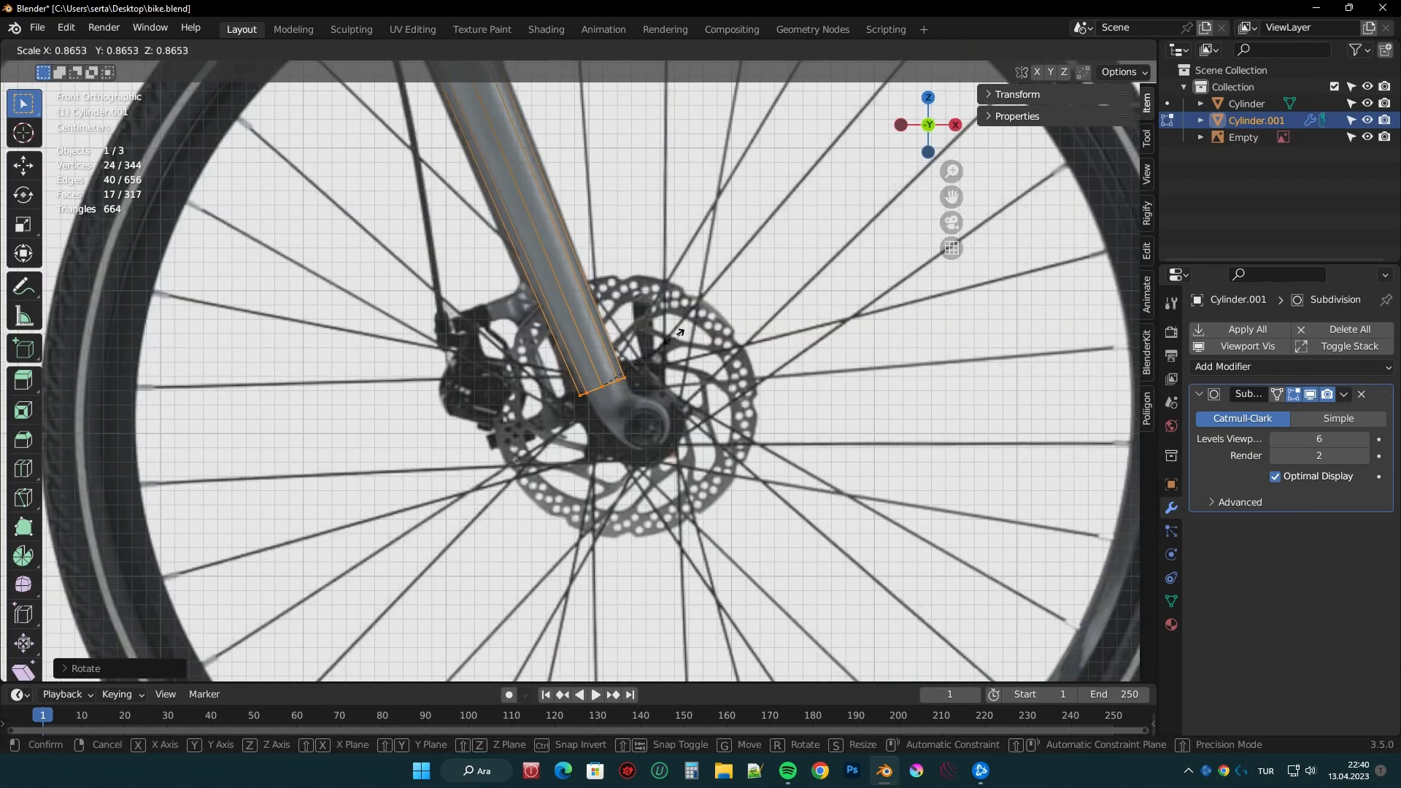
- Extrude the fork leg's lower end and rotate, move and scale the new section to follow the bend toward the axle
scroll(640, 310, up, 3)
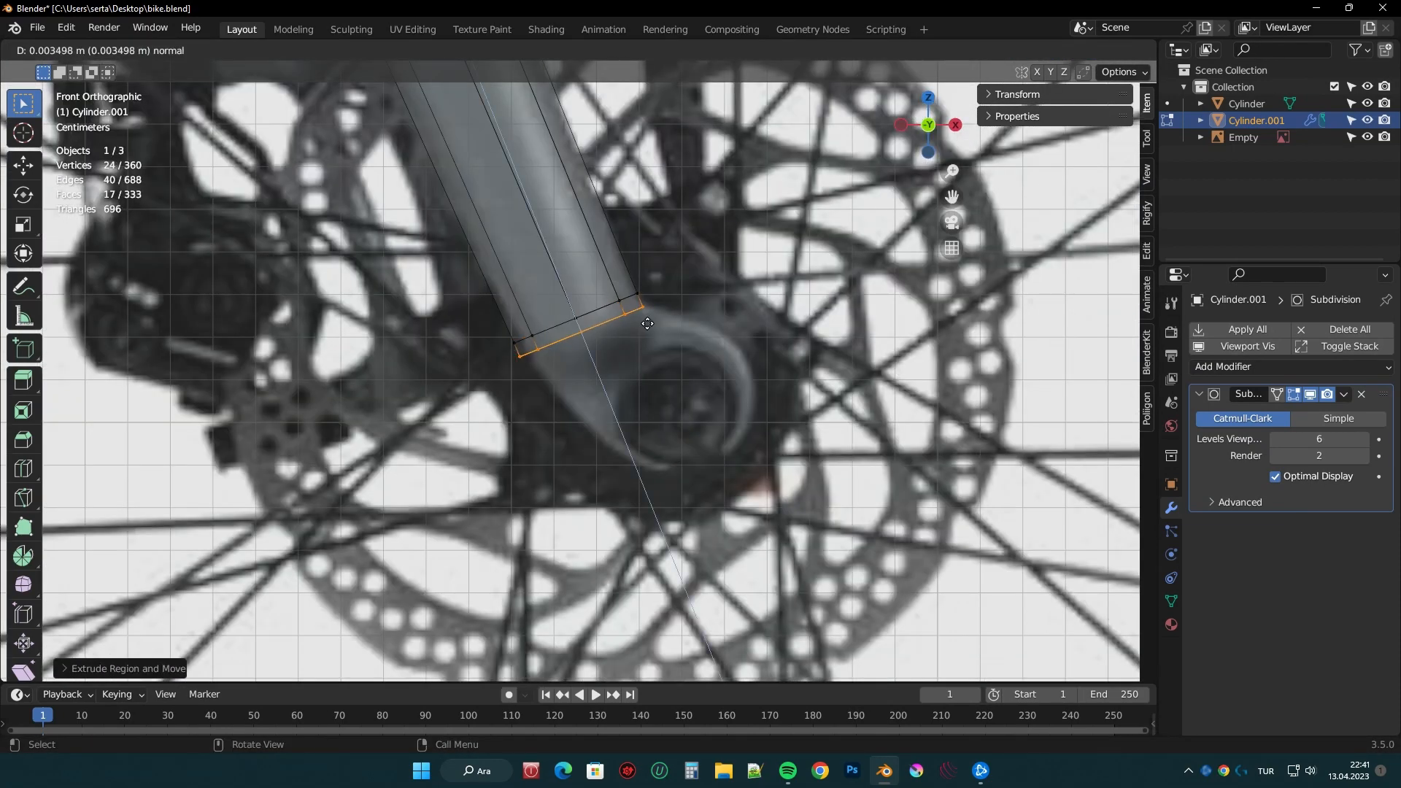
click(647, 323)
key(r)
click(722, 291)
key(g)
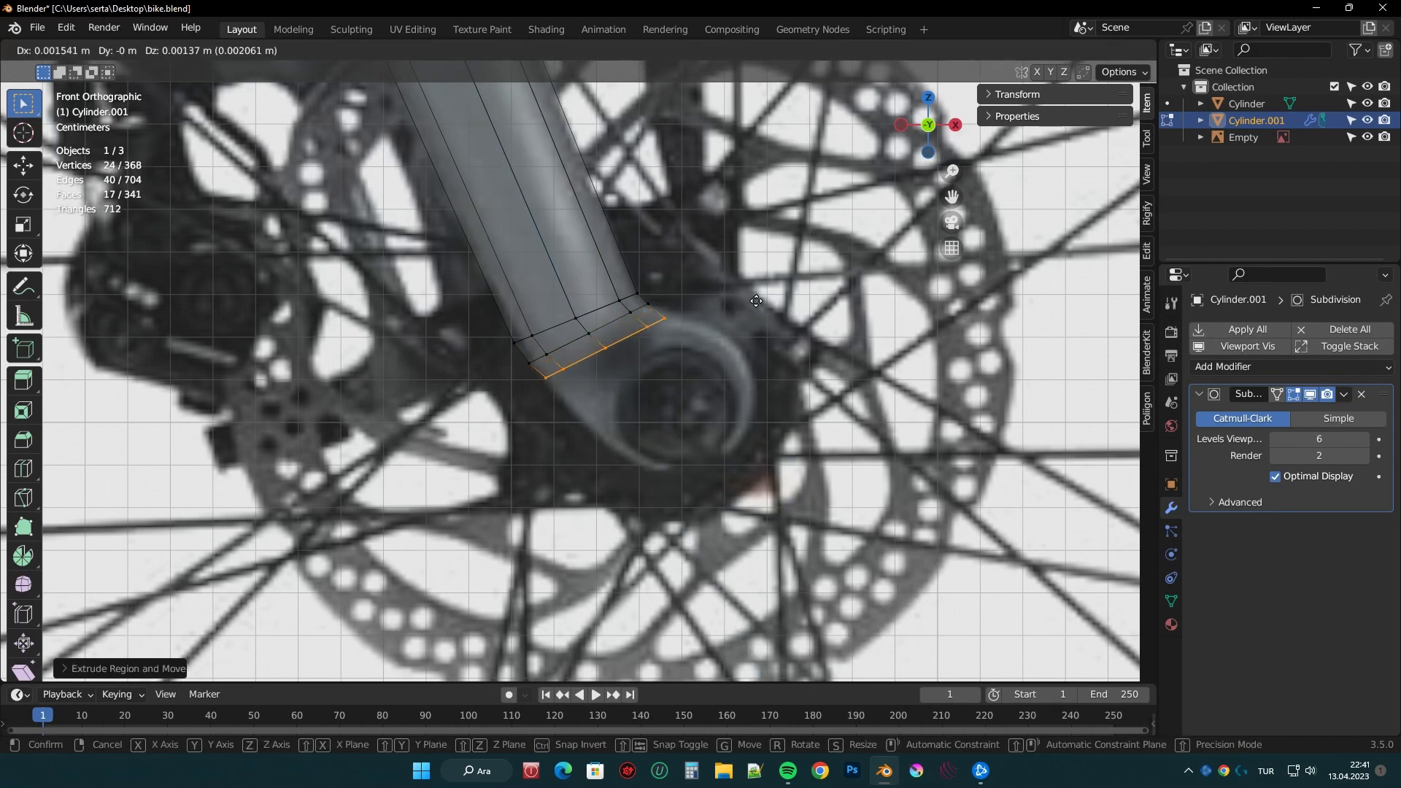
click(760, 301)
key(s)
click(775, 325)
- Extrude more sections over the hub and shift their side vertices to match the fork end's outline in the reference
scroll(781, 335, up, 2)
key(e)
click(891, 303)
key(e)
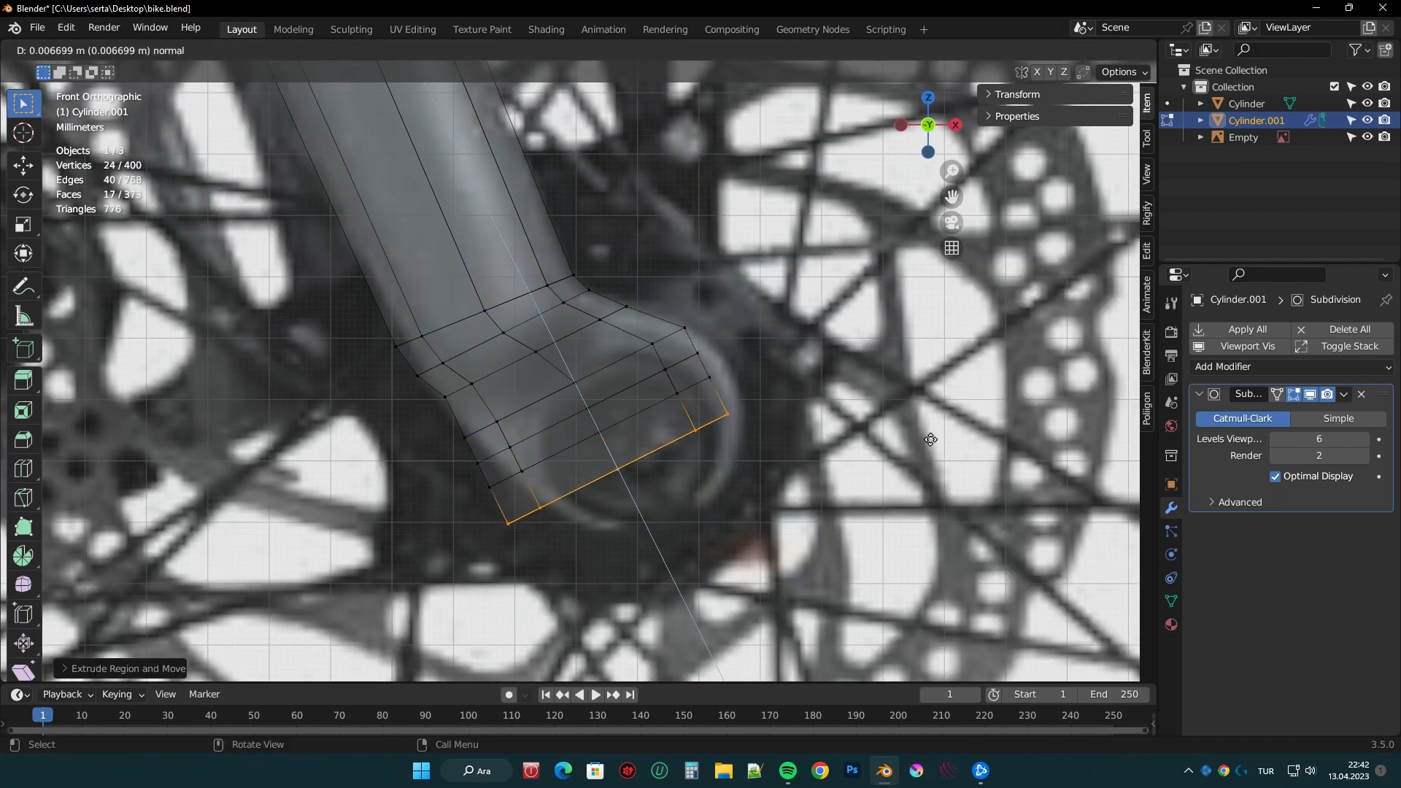
shift+drag(637, 350, 786, 439)
key(g)
click(802, 433)
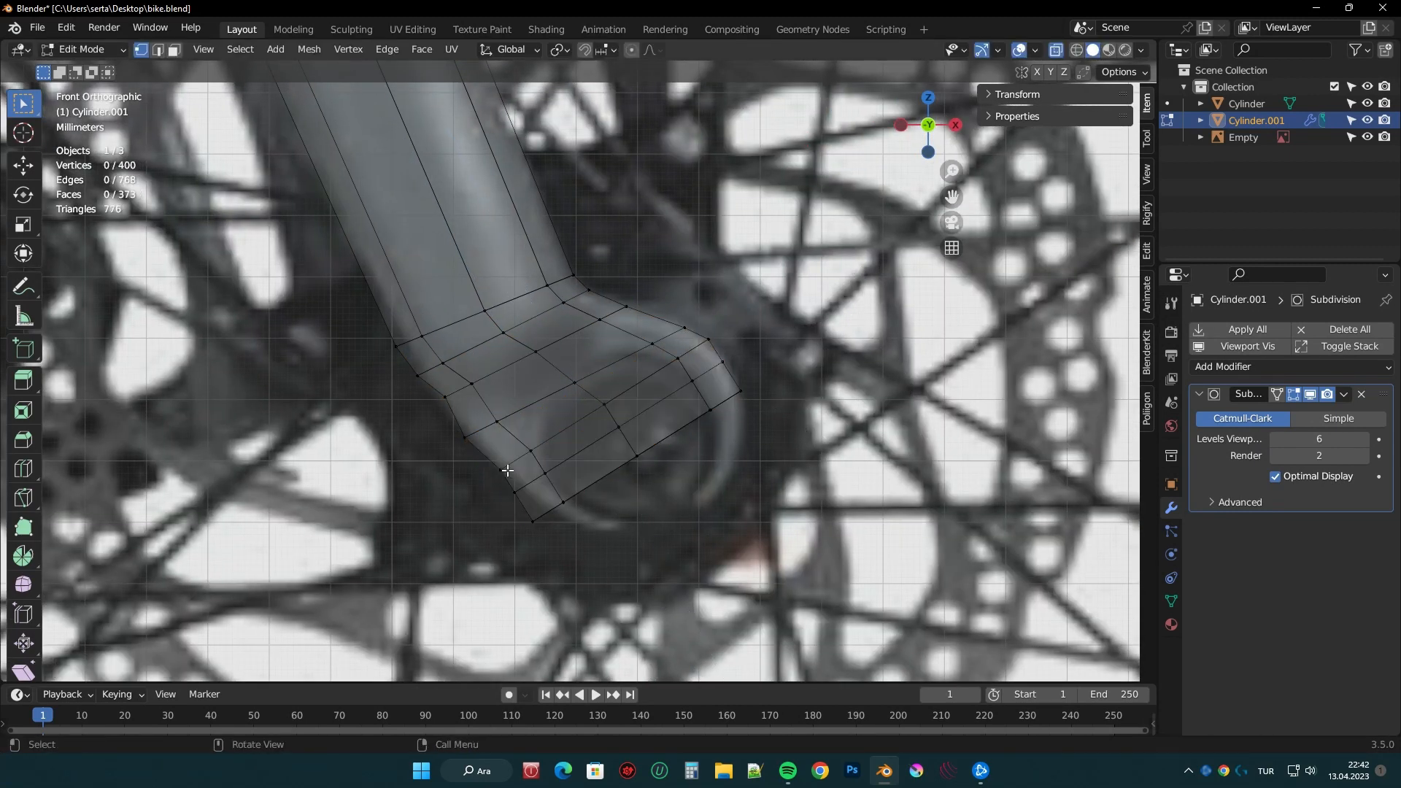
scroll(507, 470, up, 1)
key(g)
click(807, 435)
- Extrude and scale down further sections to close the fork leg's rounded lower tip
key(e)
key(s)
click(788, 474)
key(e)
key(s)
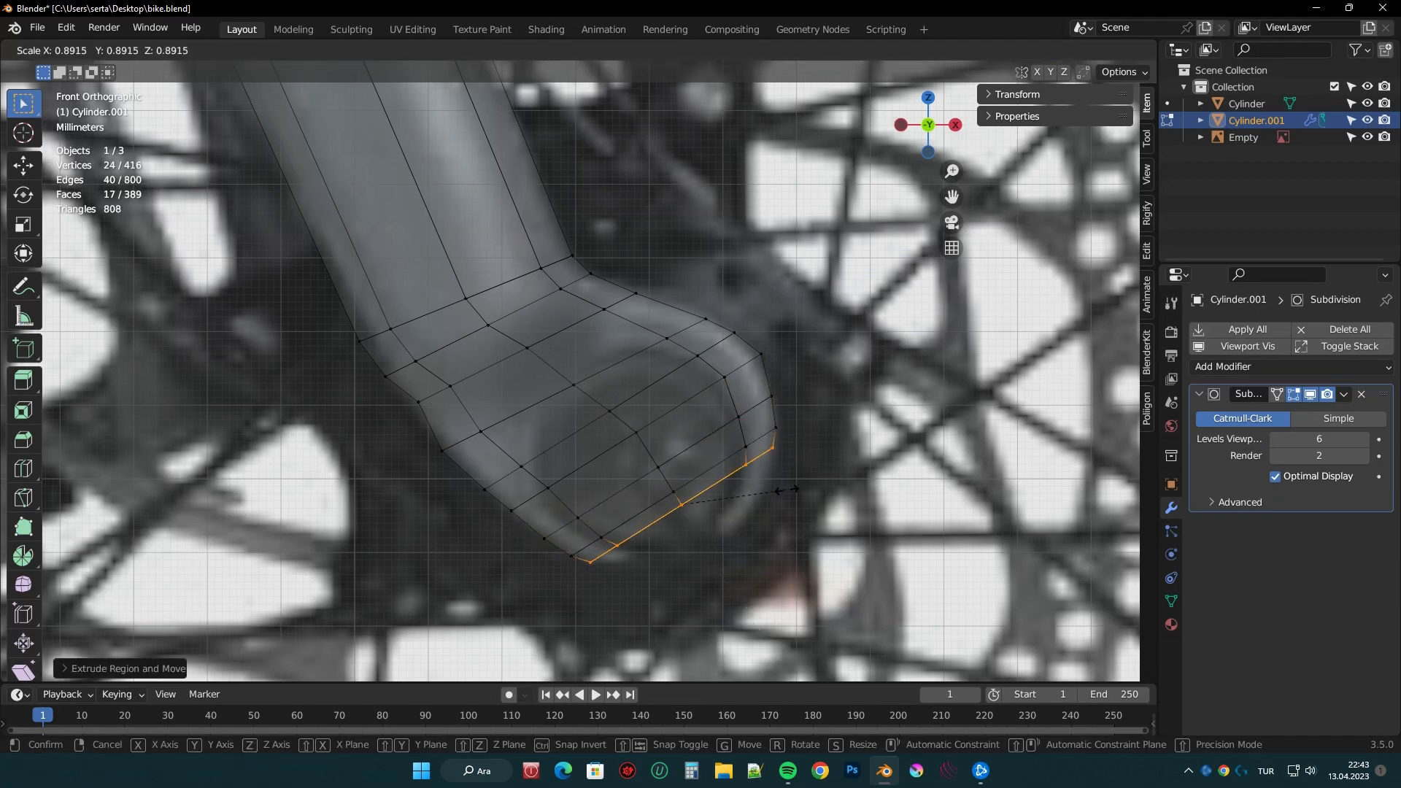
click(786, 490)
shift+middle_drag(786, 490, 761, 416)
key(e)
click(794, 476)
key(s)
click(752, 477)
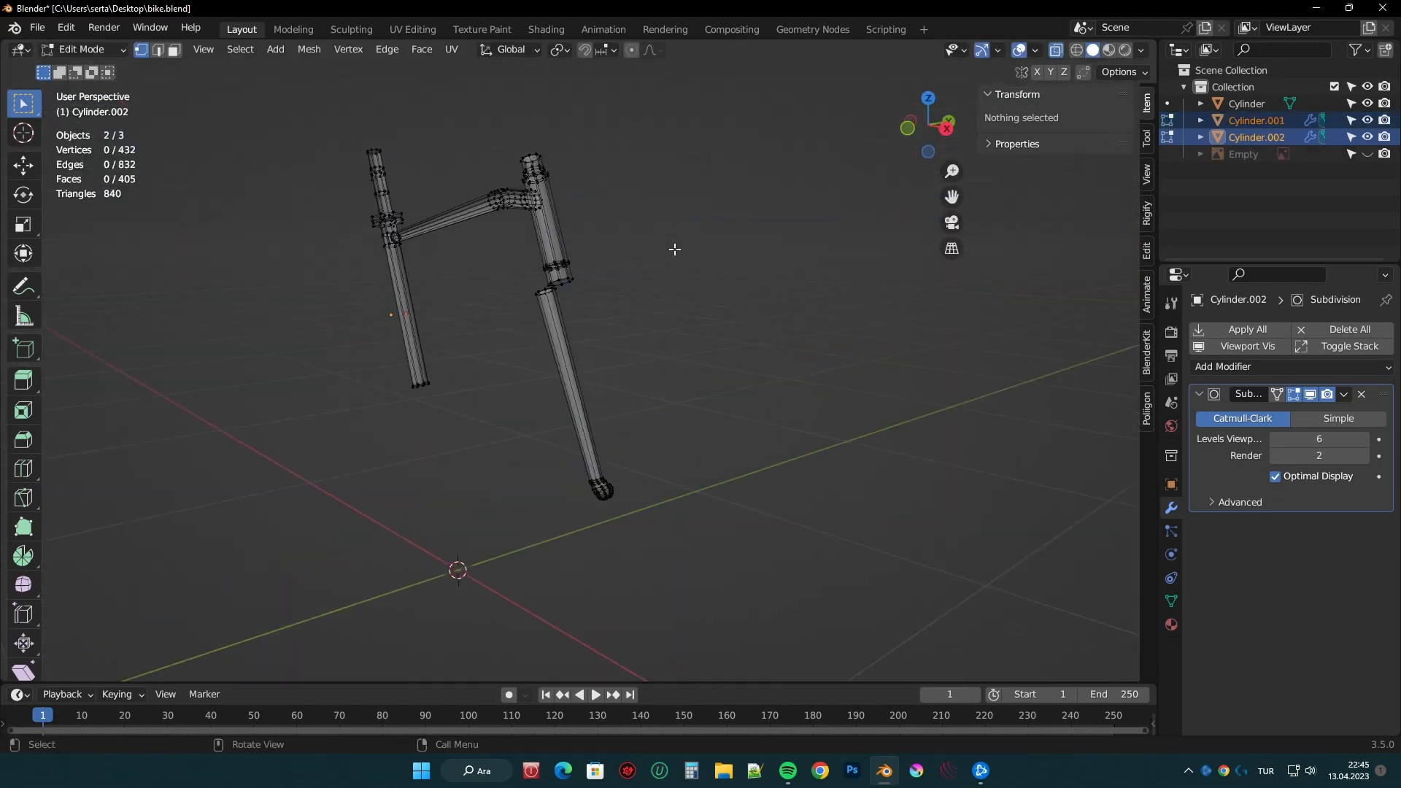
- Apply all transforms to the frame and fork leg objects
key(a)
key(Tab)
key(ctrl+a)
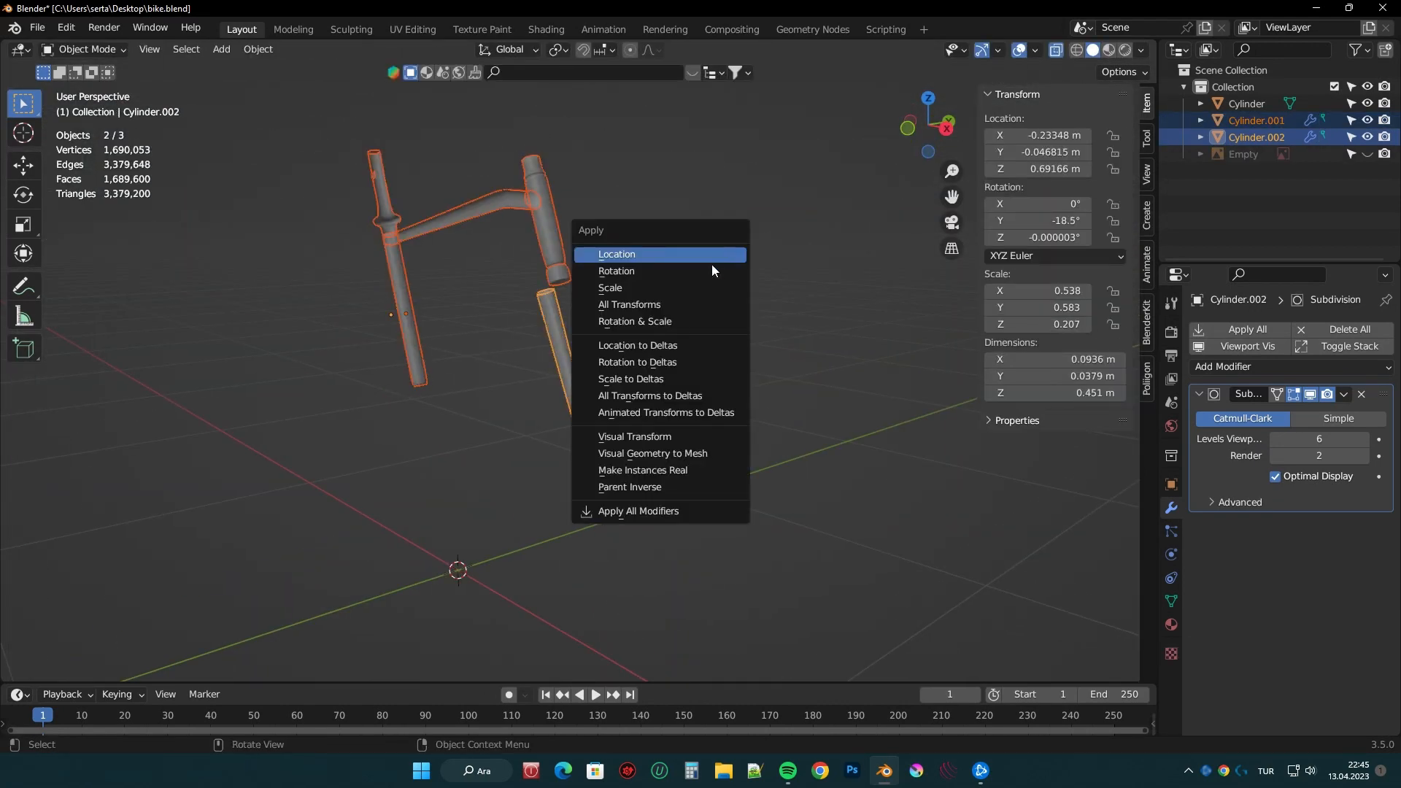
click(717, 304)
- Add a Mirror modifier to the fork leg with only the Y axis enabled
click(1235, 367)
middle_drag(800, 289, 1119, 285)
click(1058, 558)
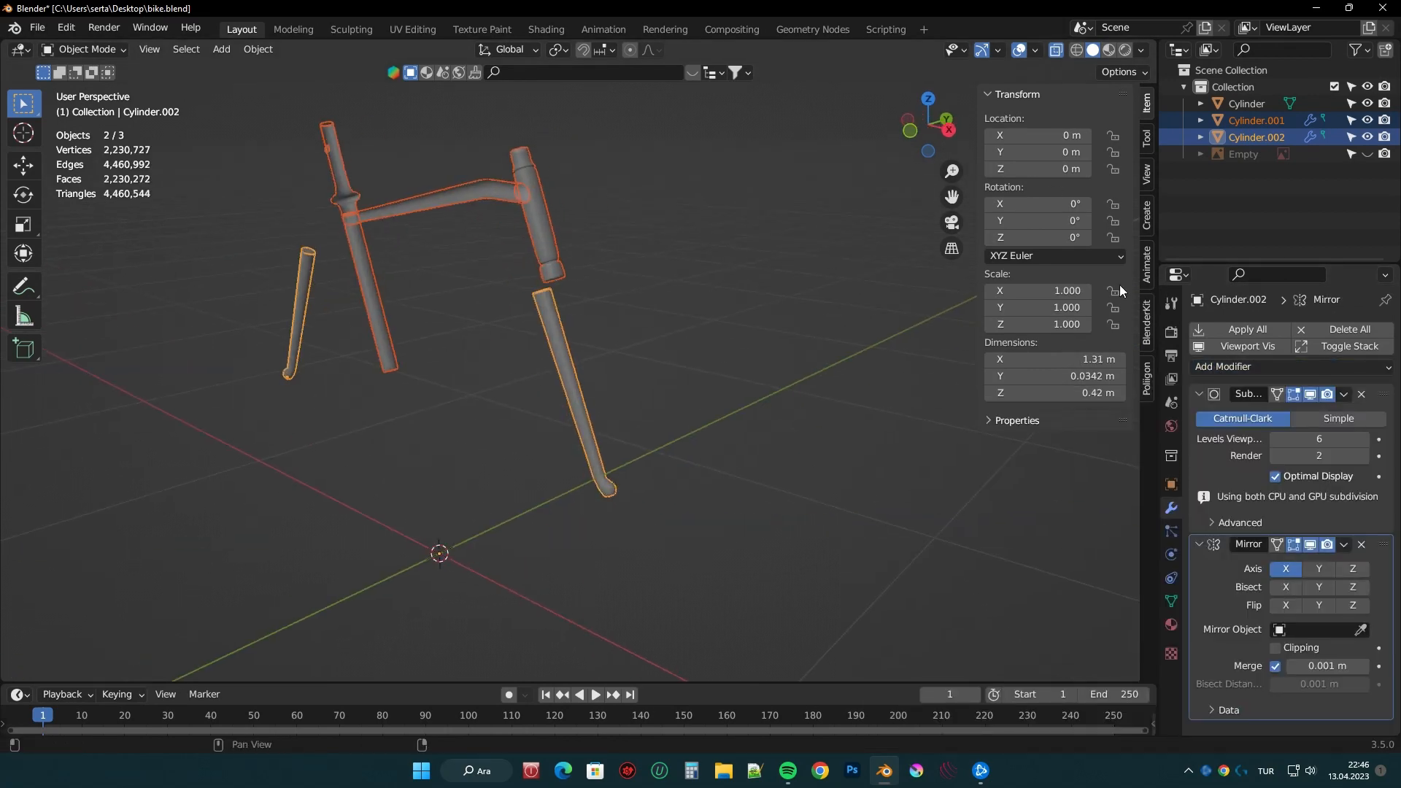
click(1323, 572)
click(1288, 549)
- Deselect the objects, show the bicycle reference image again and turn off X-ray
middle_drag(794, 413, 761, 395)
scroll(707, 345, up, 3)
click(706, 344)
click(1367, 154)
click(1056, 50)
- Add a mesh circle and scale it down to about 0.29
click(222, 50)
mouse_move(286, 73)
click(381, 100)
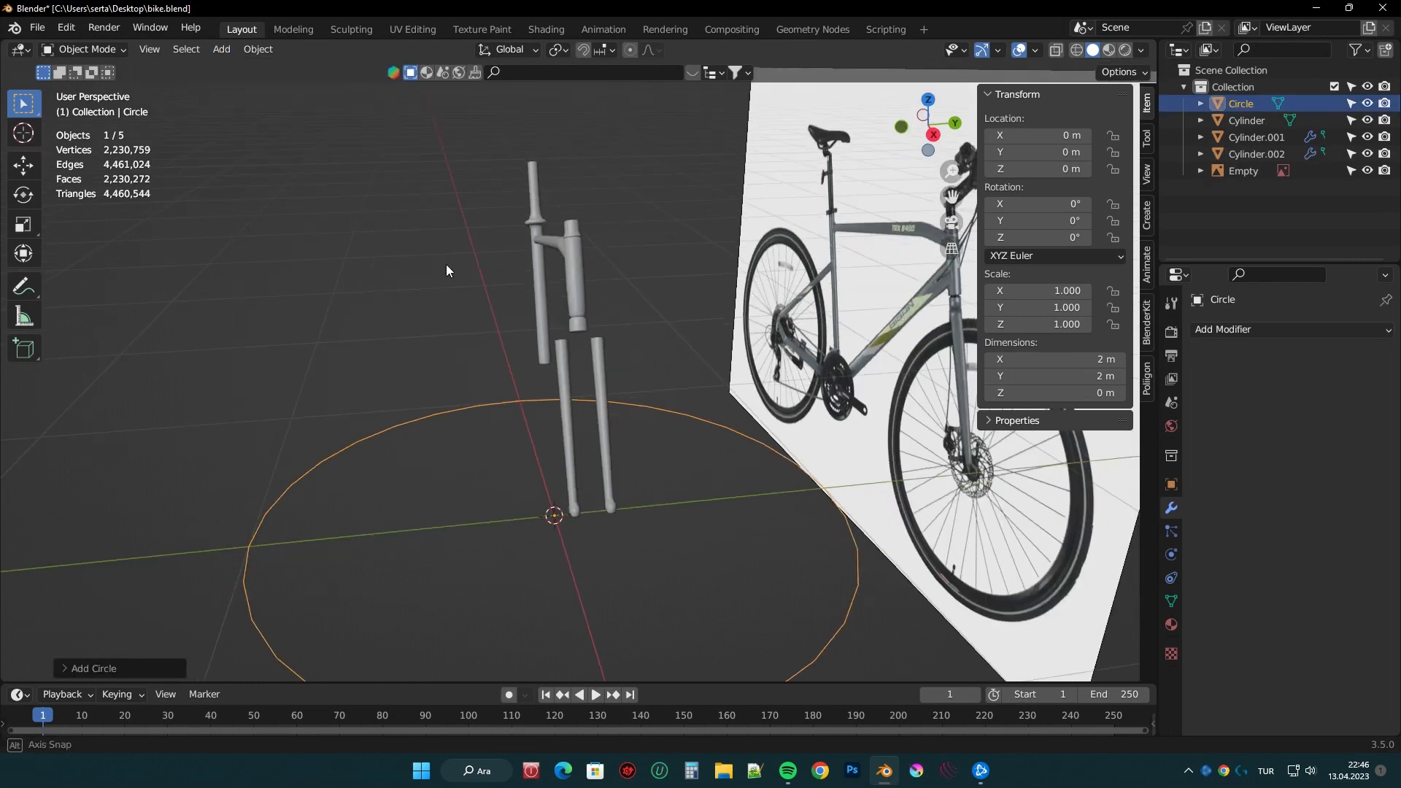
middle_drag(445, 264, 670, 403)
key(s)
click(527, 454)
- Raise the circle along Z to about 0.72 m and move it along X to about 0.63 m over the front wheel
scroll(527, 454, up, 3)
middle_drag(527, 454, 580, 419)
key(g)
key(z)
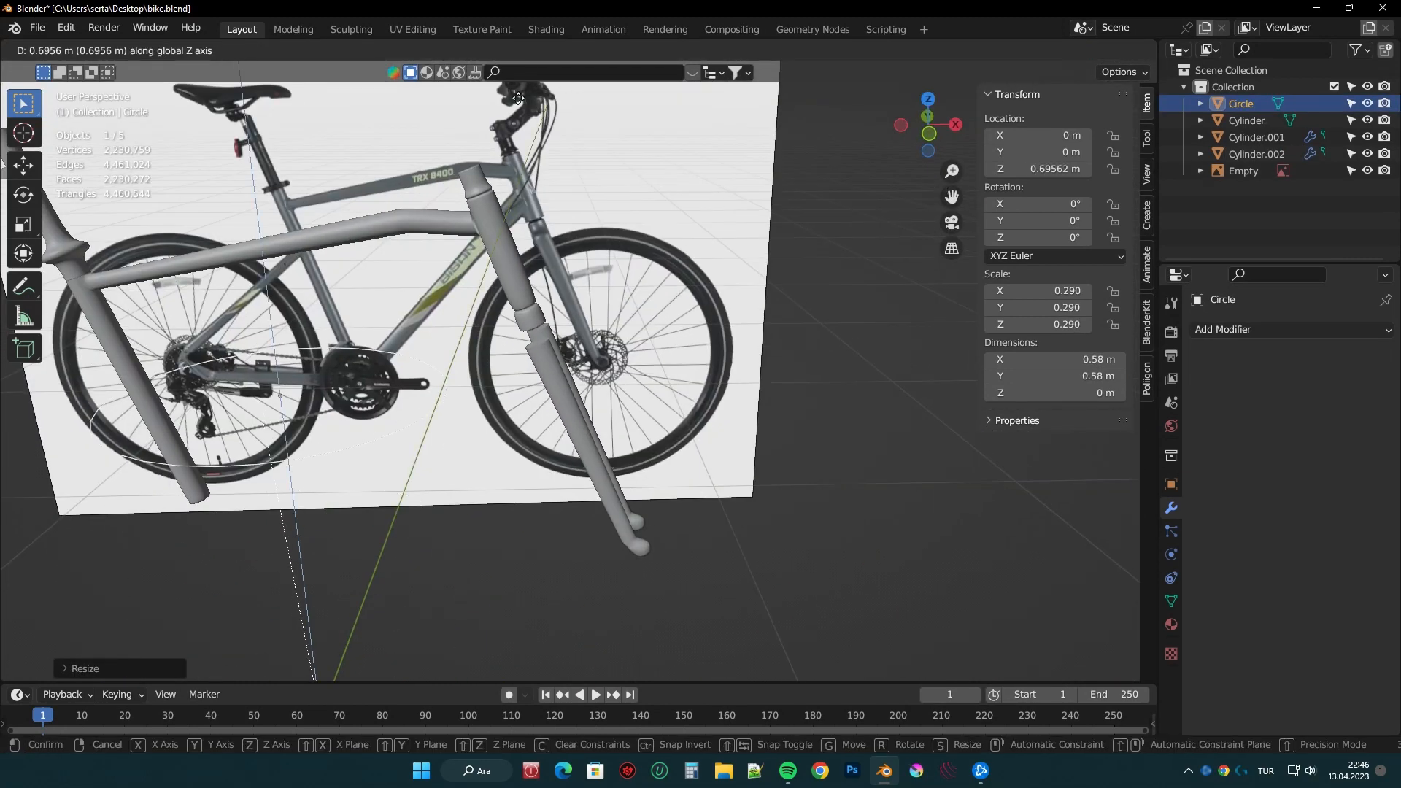
click(583, 103)
click(928, 133)
key(g)
key(x)
click(910, 350)
shift+middle_drag(807, 499, 801, 361)
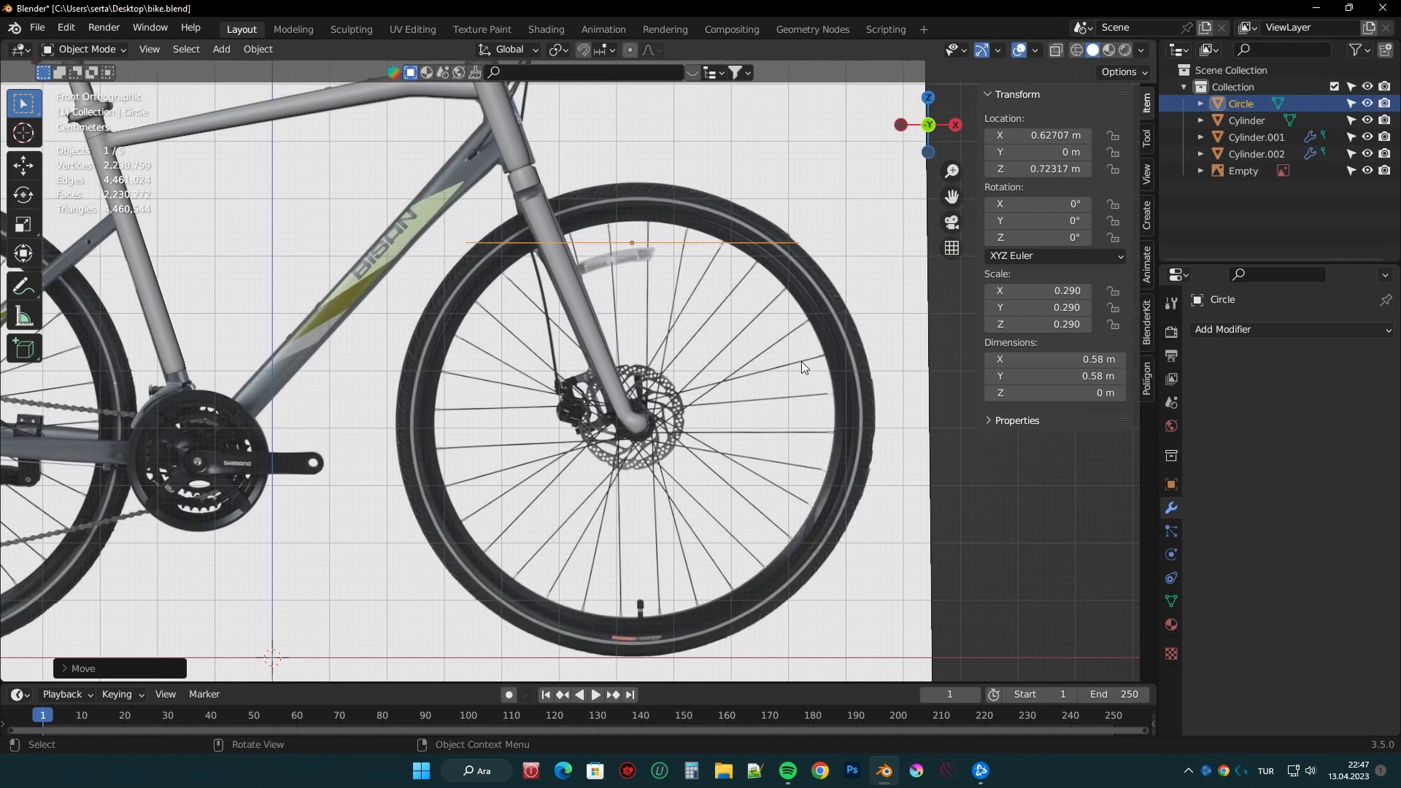
- Lower the circle and center it on the front hub at about X 0.631 m and Z 0.417 m
scroll(801, 351, up, 1)
key(g)
key(z)
scroll(708, 431, up, 4)
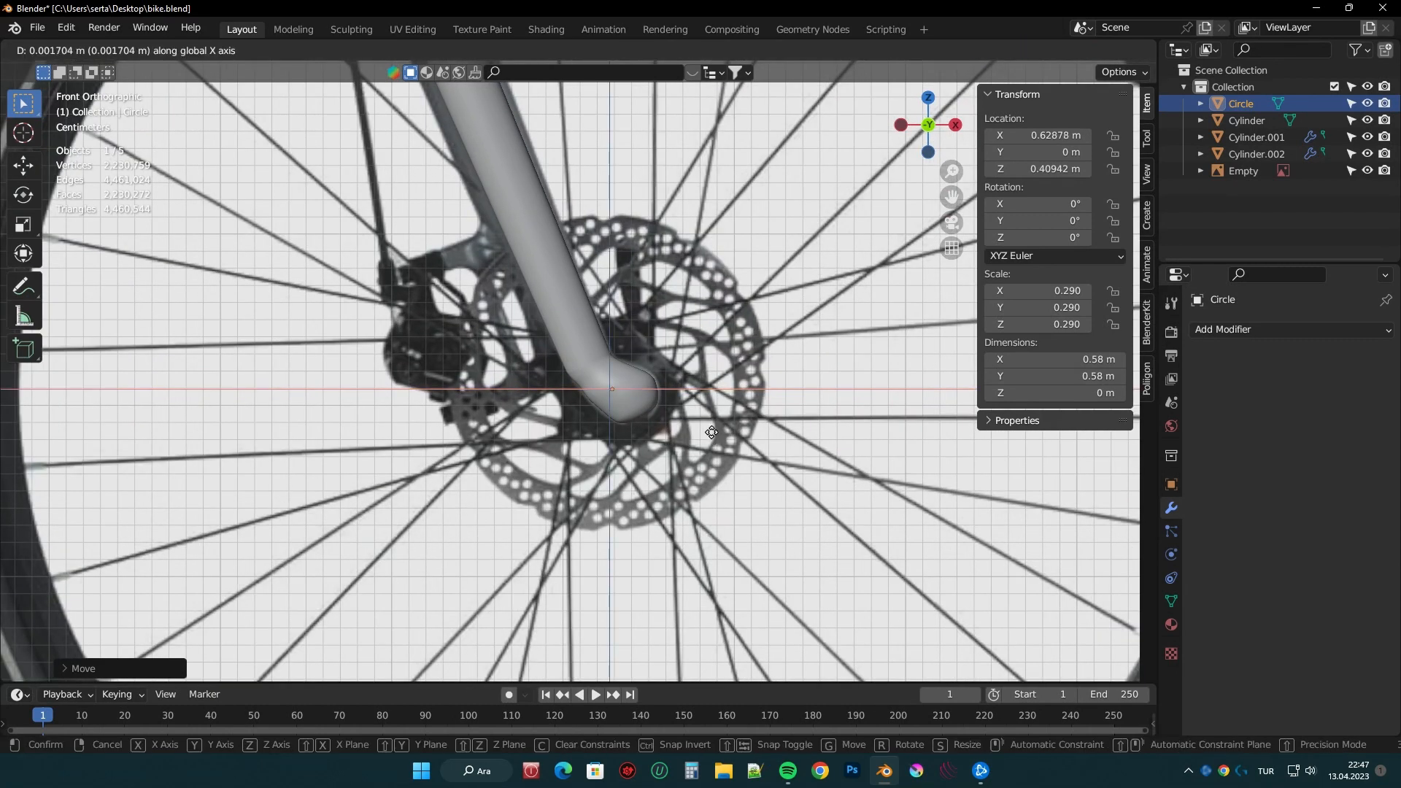
click(709, 428)
scroll(712, 420, down, 4)
key(g)
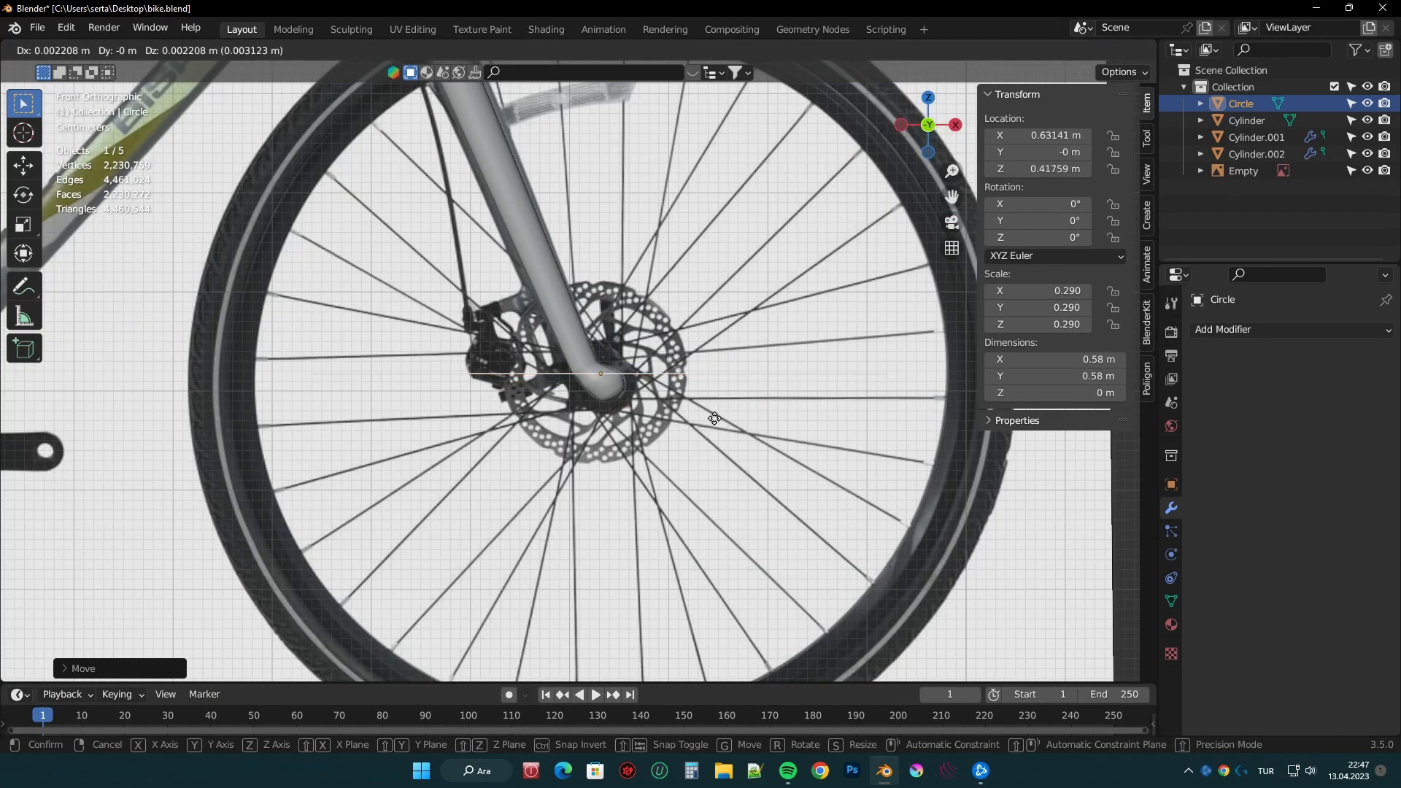
click(715, 418)
- Rotate the circle 90° about X and scale it up to about 0.374 to fit the front tire
scroll(715, 419, up, 1)
drag(1016, 208, 1017, 208)
click(1017, 208)
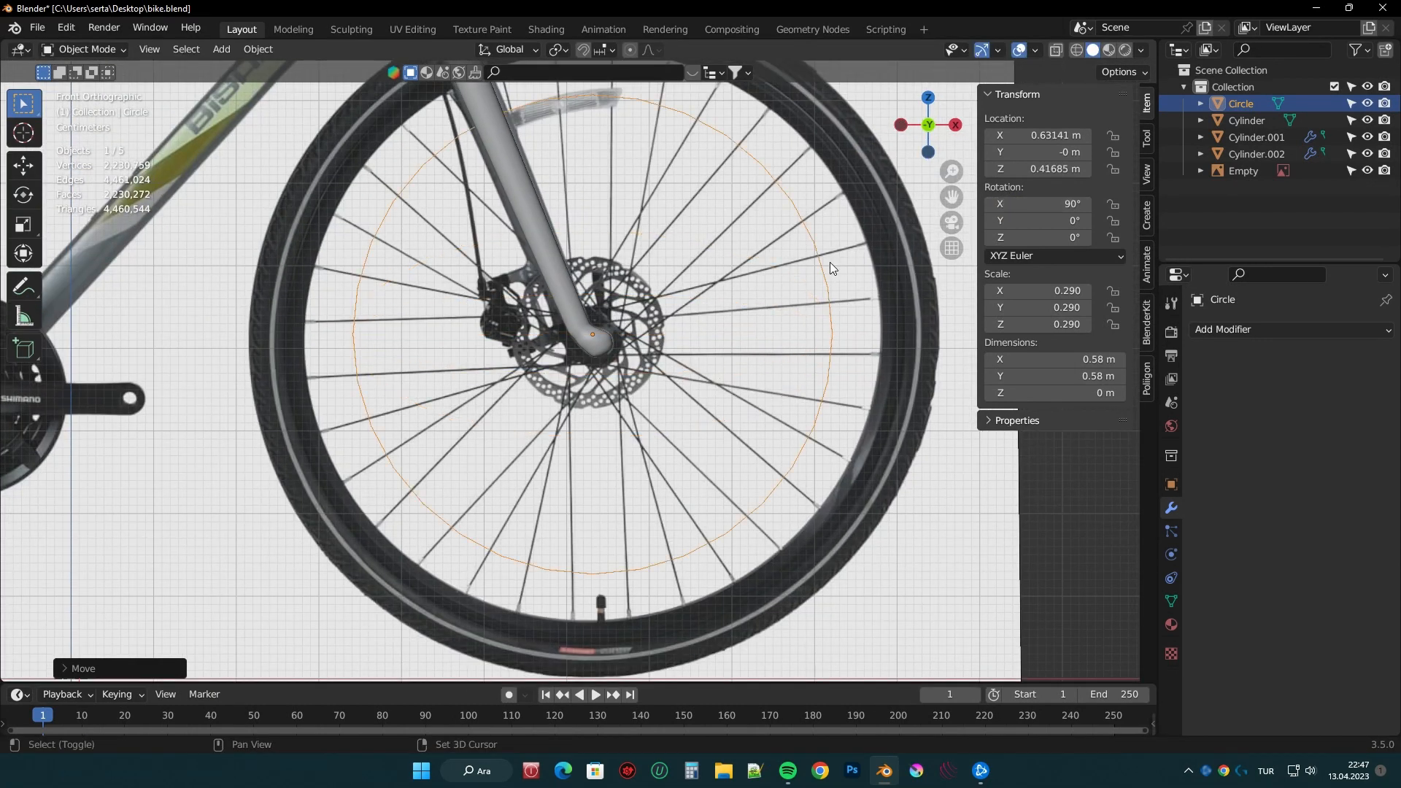
scroll(830, 261, down, 1)
key(s)
click(884, 312)
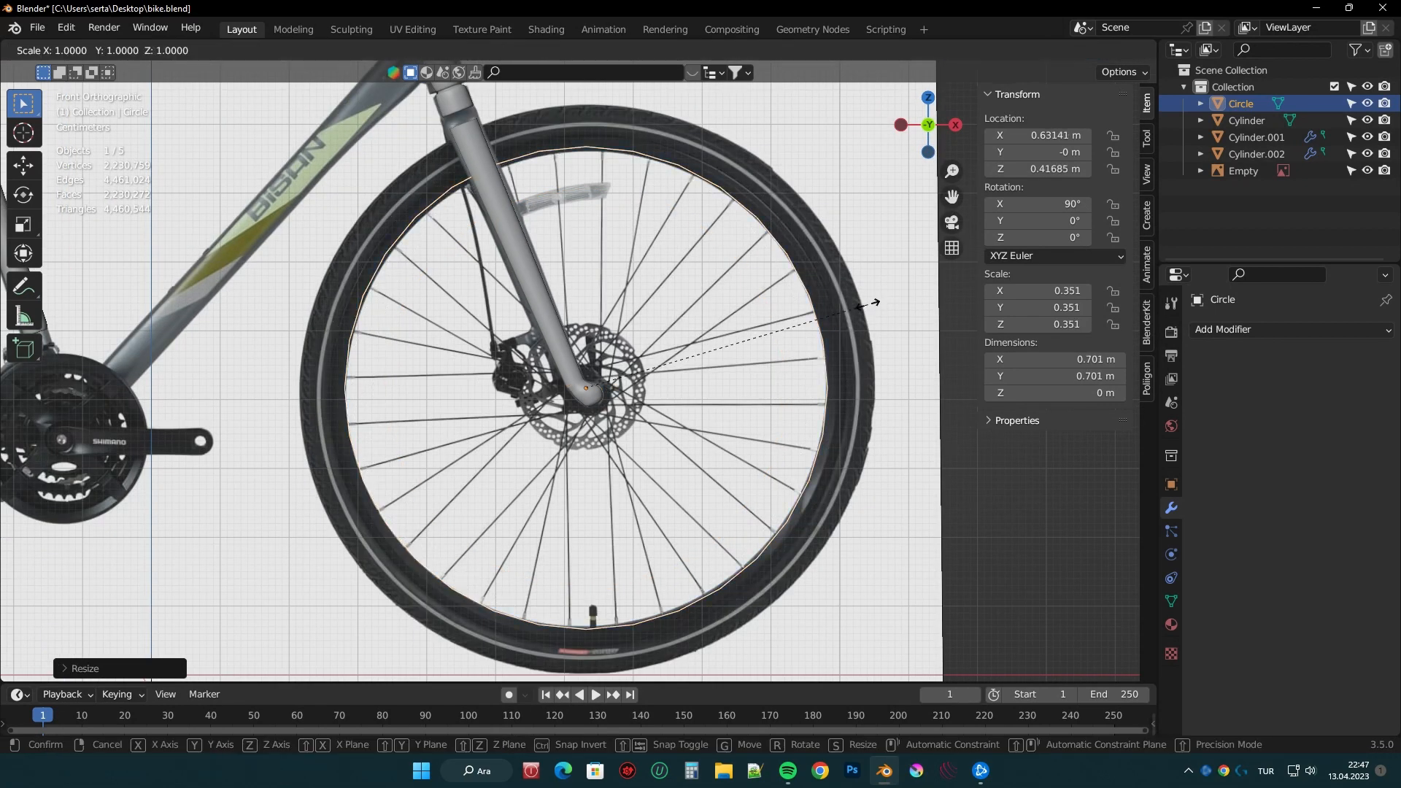
click(888, 306)
- Extrude the circle inward to the rim's inner edge and along Y to give the wheel ring its width
key(Tab)
key(e)
key(s)
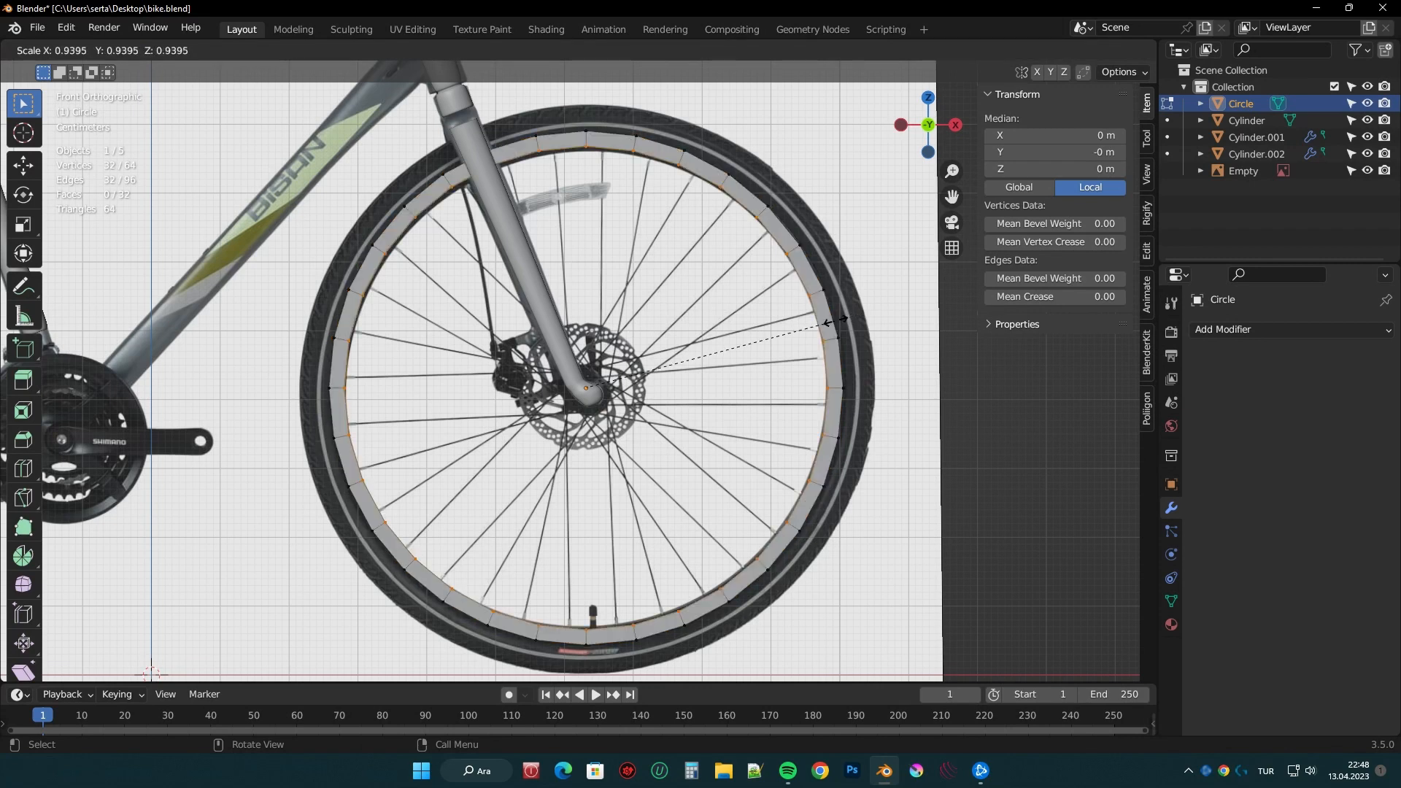
key(e)
key(y)
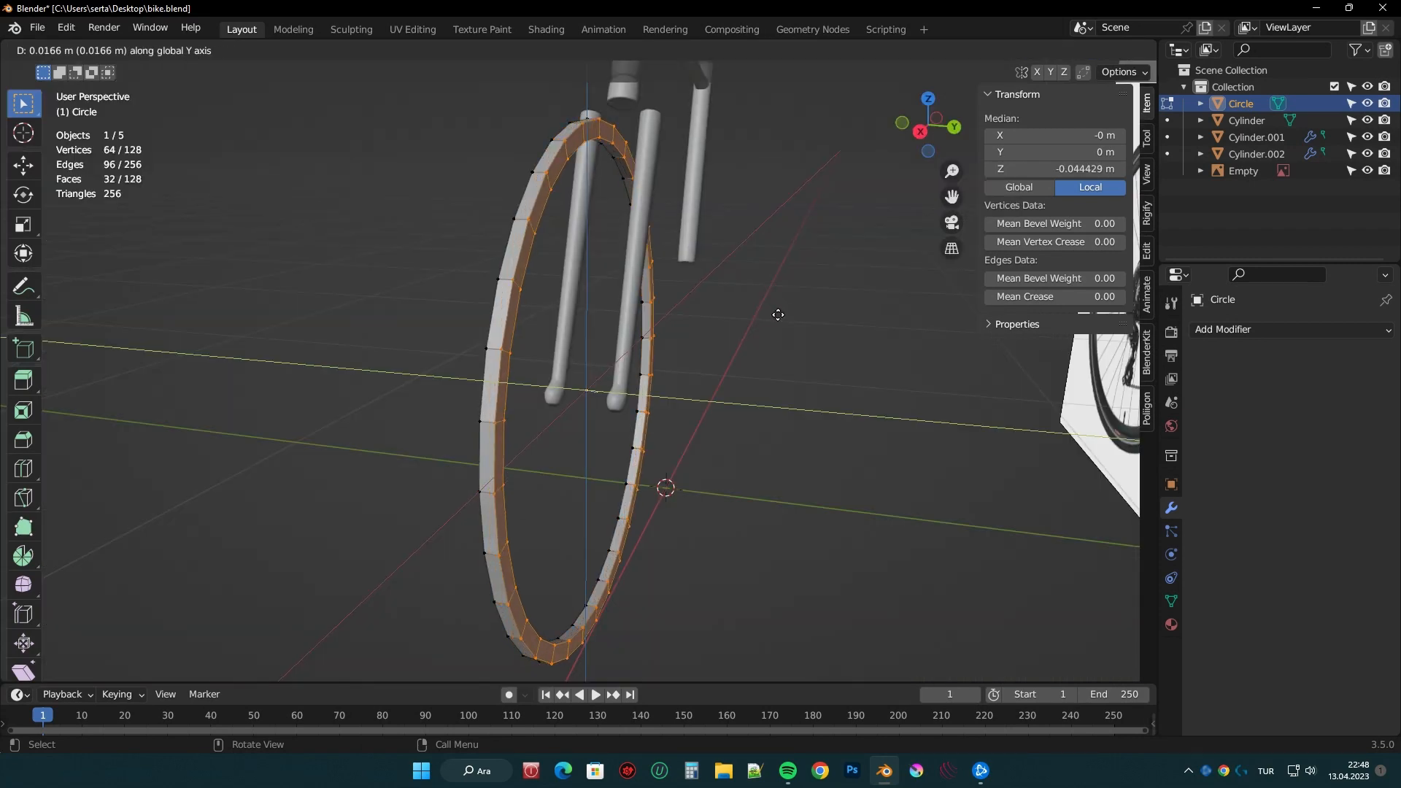
key(KP_3)
click(810, 236)
key(s)
key(y)
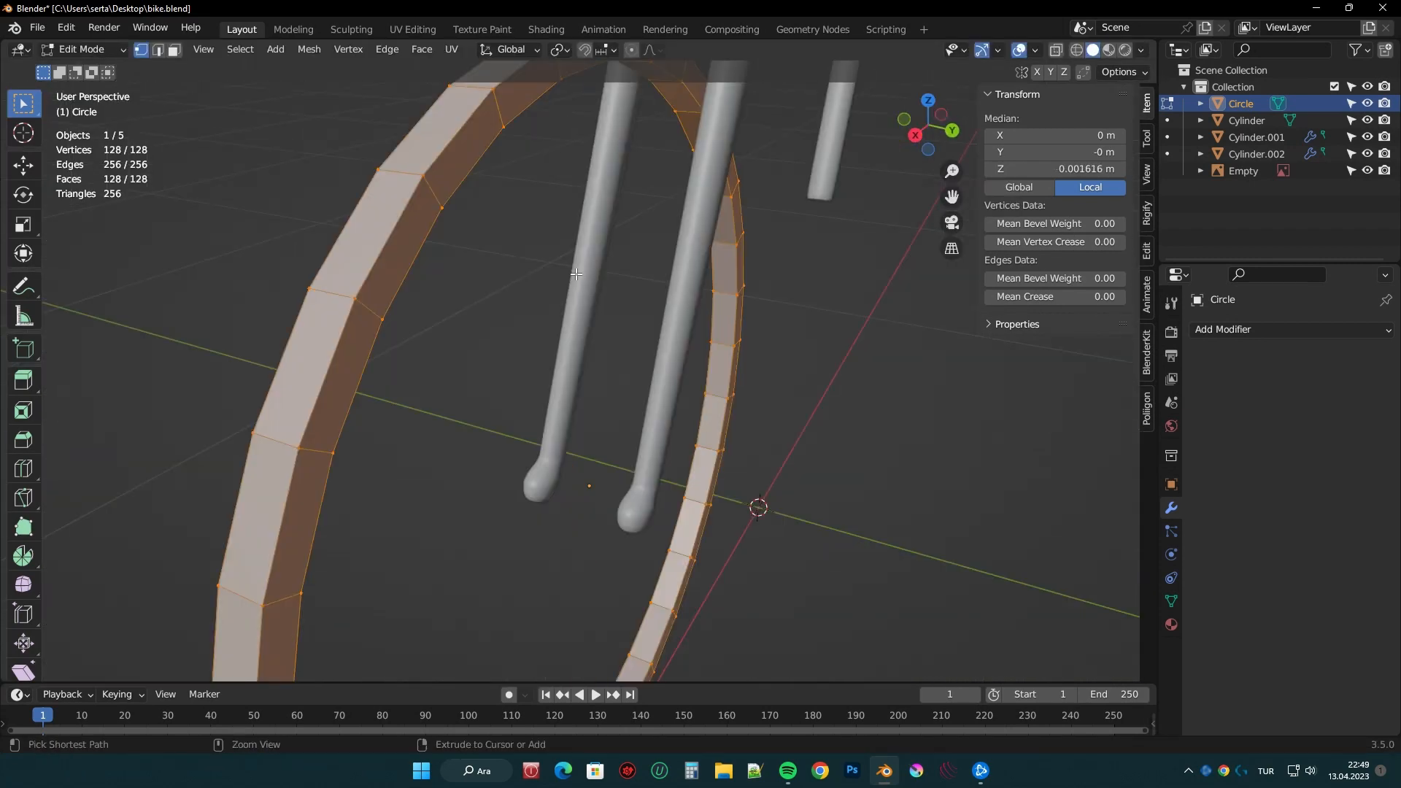
- Bevel all edges of the wheel ring repeatedly to round its cross-section
key(ctrl+b)
click(581, 263)
scroll(581, 263, down, 4)
middle_drag(581, 263, 463, 275)
scroll(554, 235, up, 4)
scroll(463, 275, up, 3)
key(ctrl+b)
click(560, 350)
scroll(635, 314, up, 2)
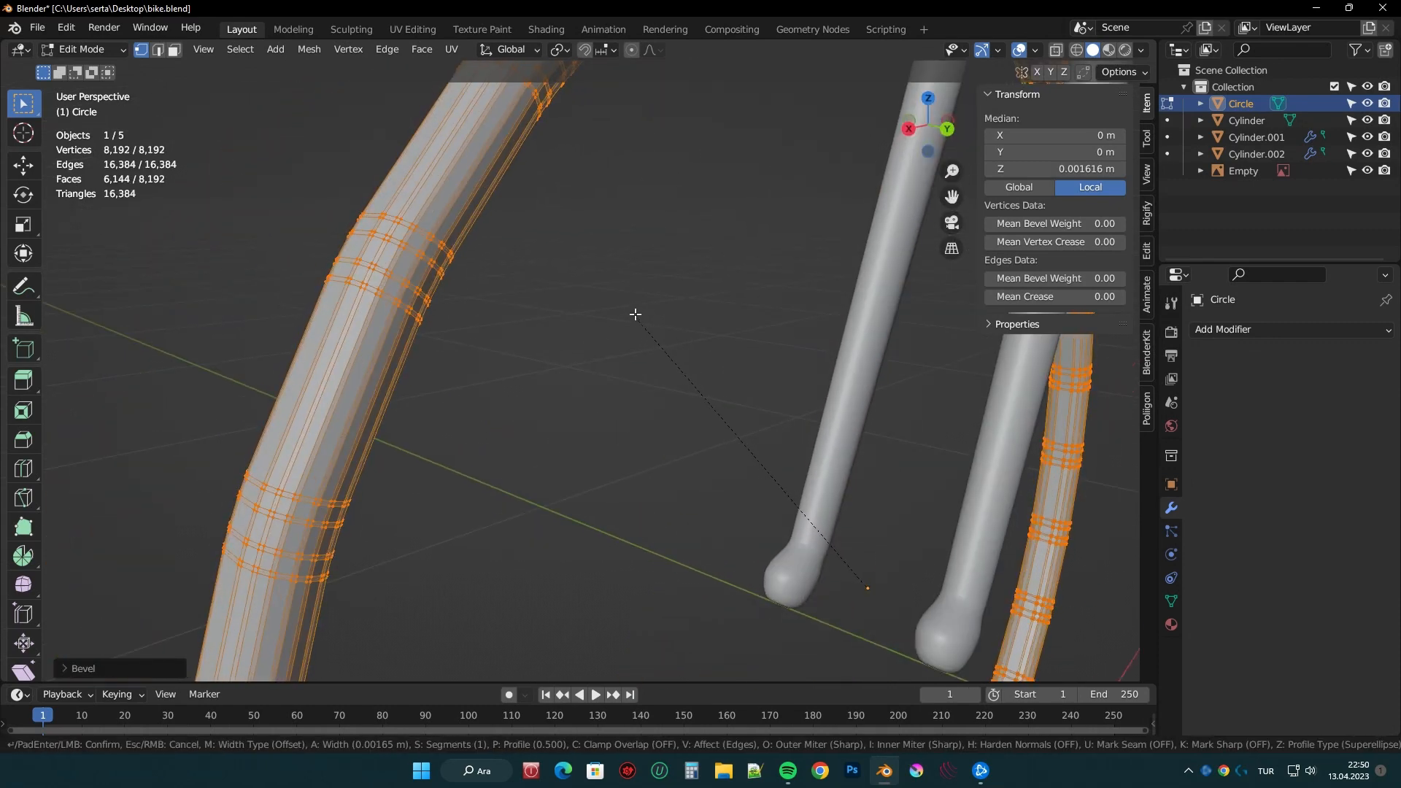
click(635, 313)
scroll(635, 314, down, 4)
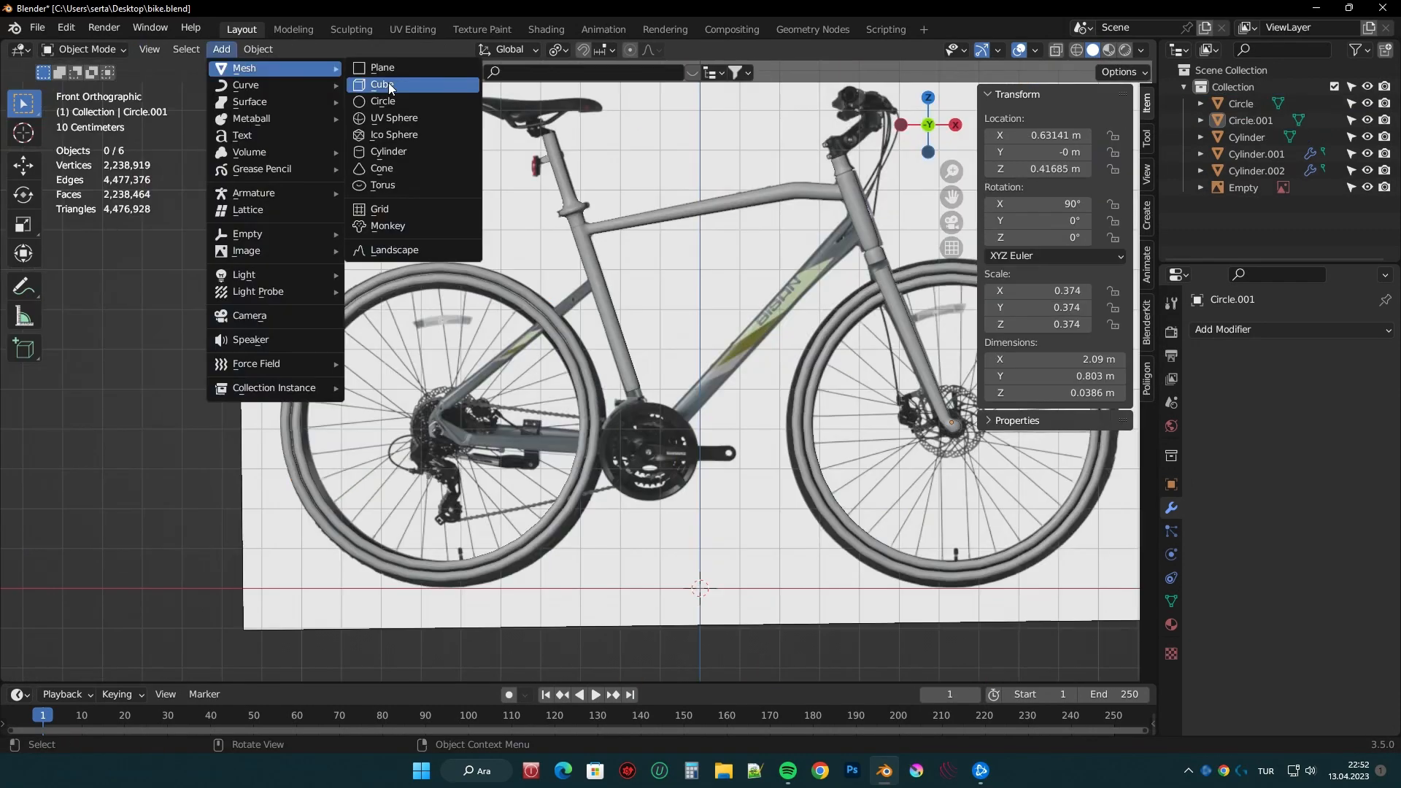
- Add a cylinder at the world origin and scale it to about 0.427
click(411, 152)
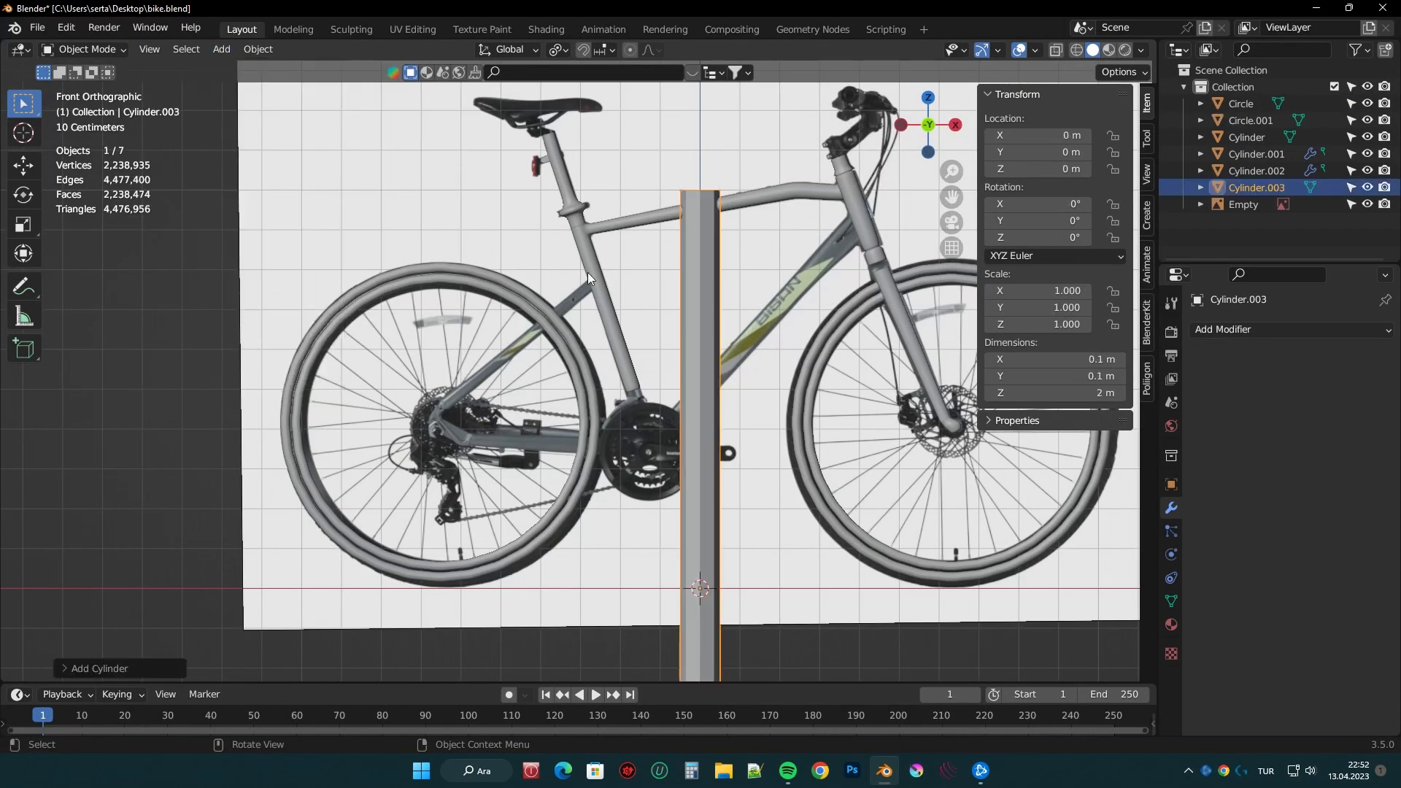
click(72, 668)
click(104, 445)
key(s)
click(720, 437)
- Move the cylinder onto the seat stay, rotate it to about 53° about Y and scale it to about 0.247
key(g)
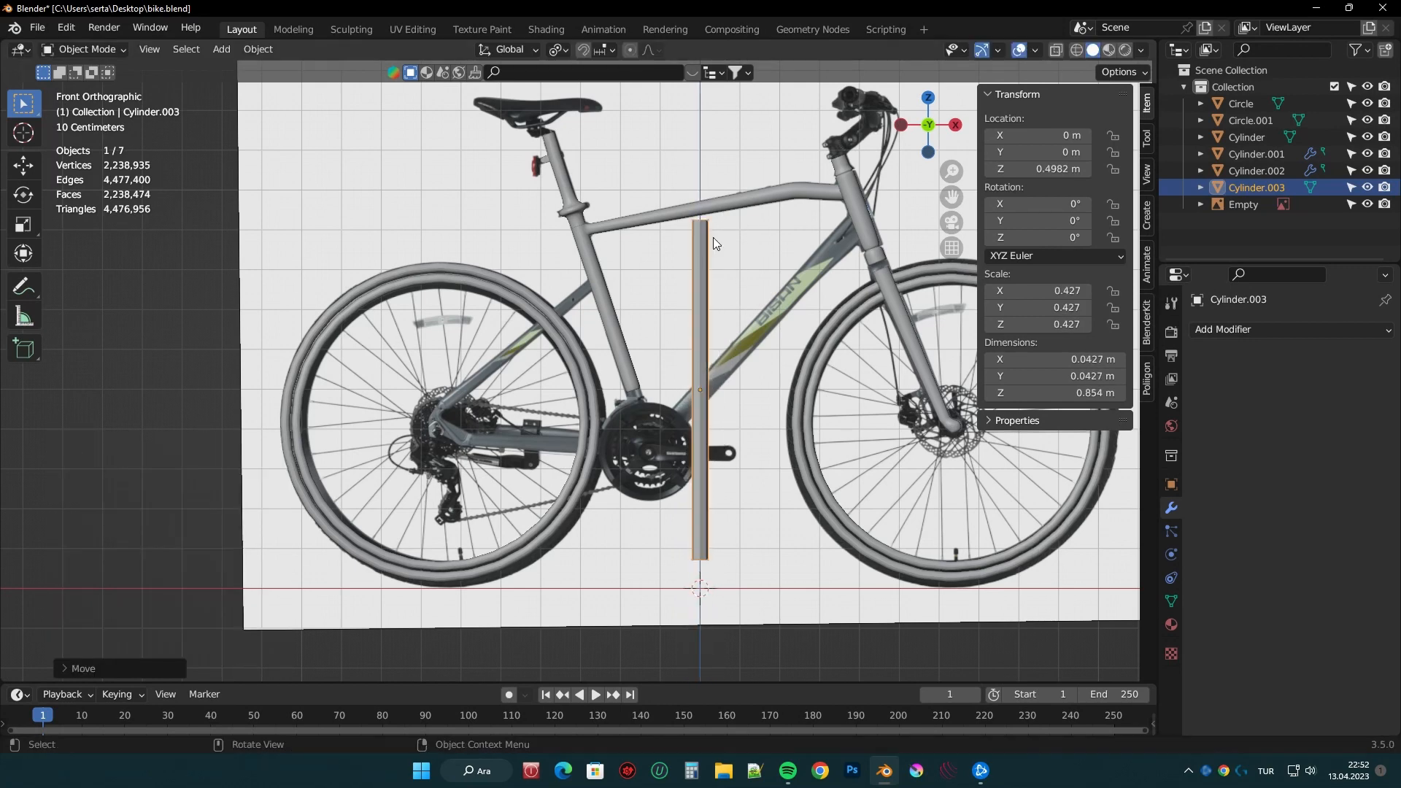
key(x)
click(525, 191)
key(r)
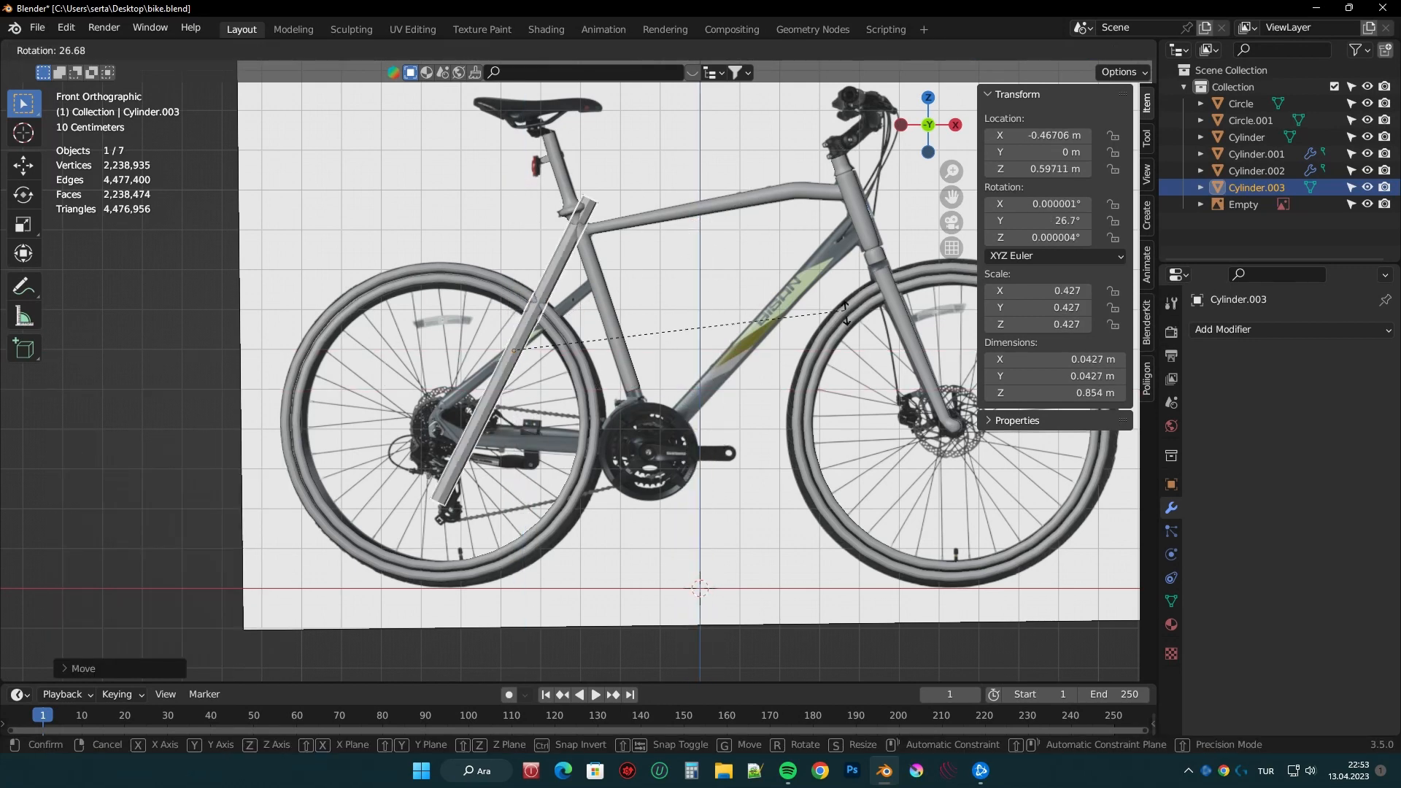
click(793, 215)
key(s)
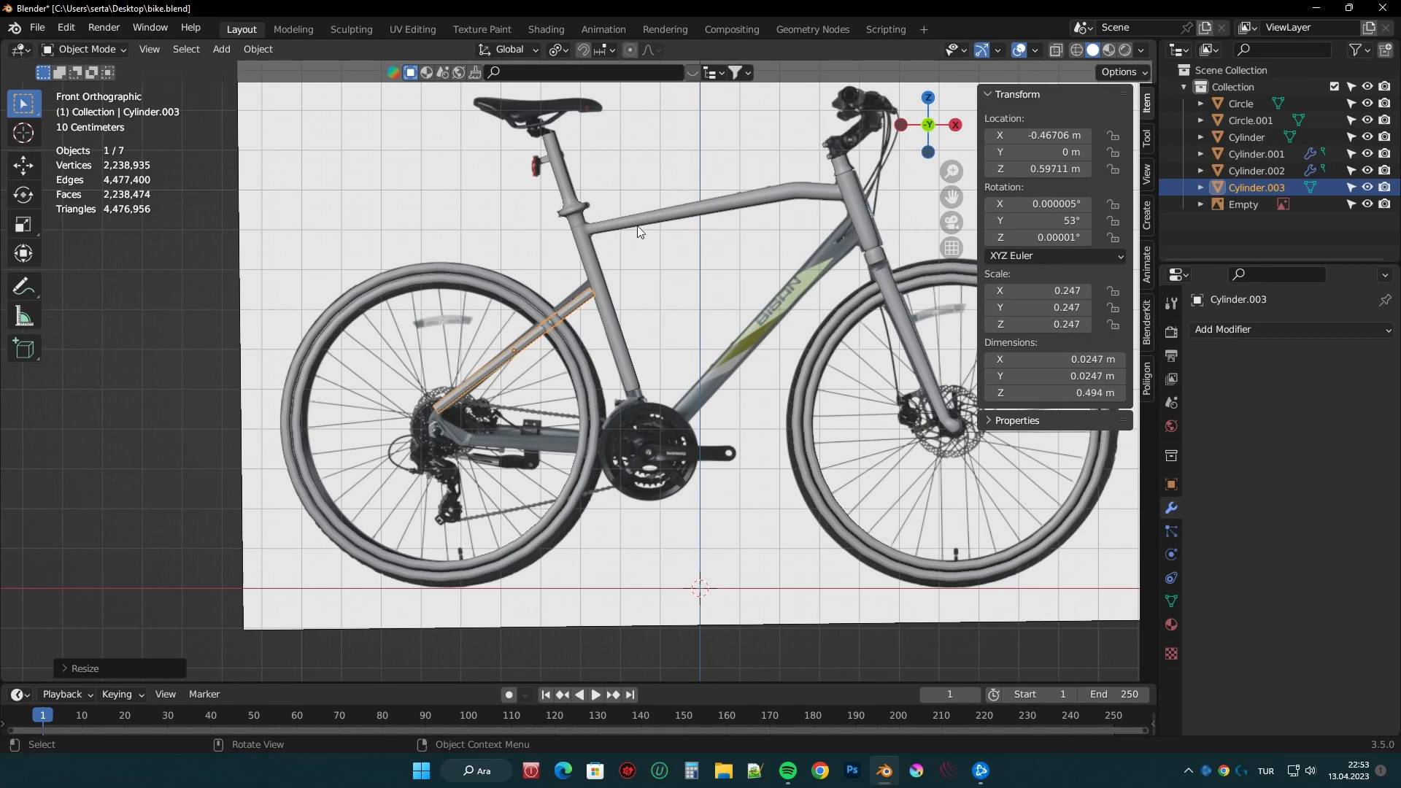
- Add a Mirror modifier to the seat stay with the rear wheel ring as its mirror object
scroll(634, 348, up, 5)
mouse_move(634, 348)
middle_down()
mouse_move(777, 401)
mouse_move(645, 353)
middle_up()
click(1146, 139)
click(1291, 330)
click(1095, 507)
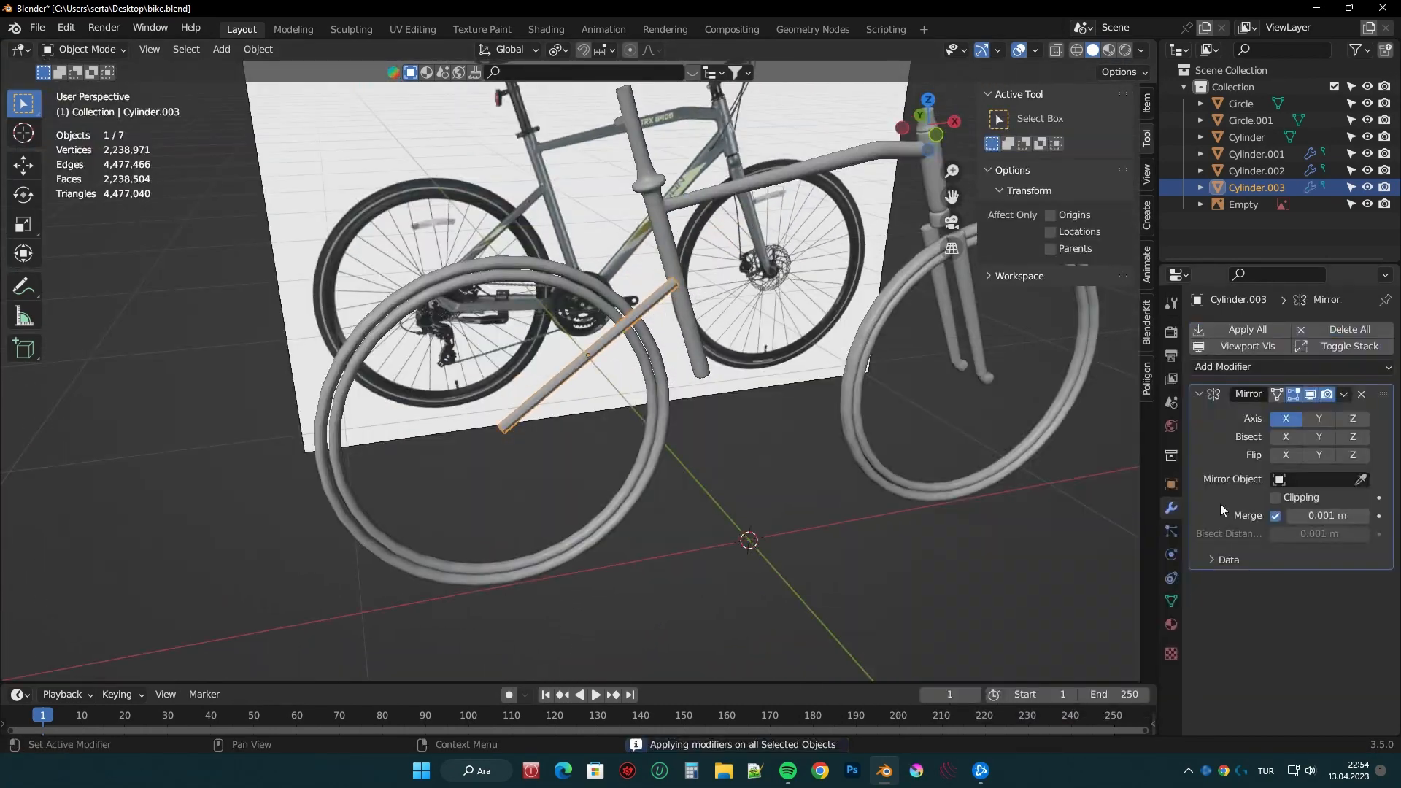
click(626, 300)
middle_drag(626, 300, 815, 284)
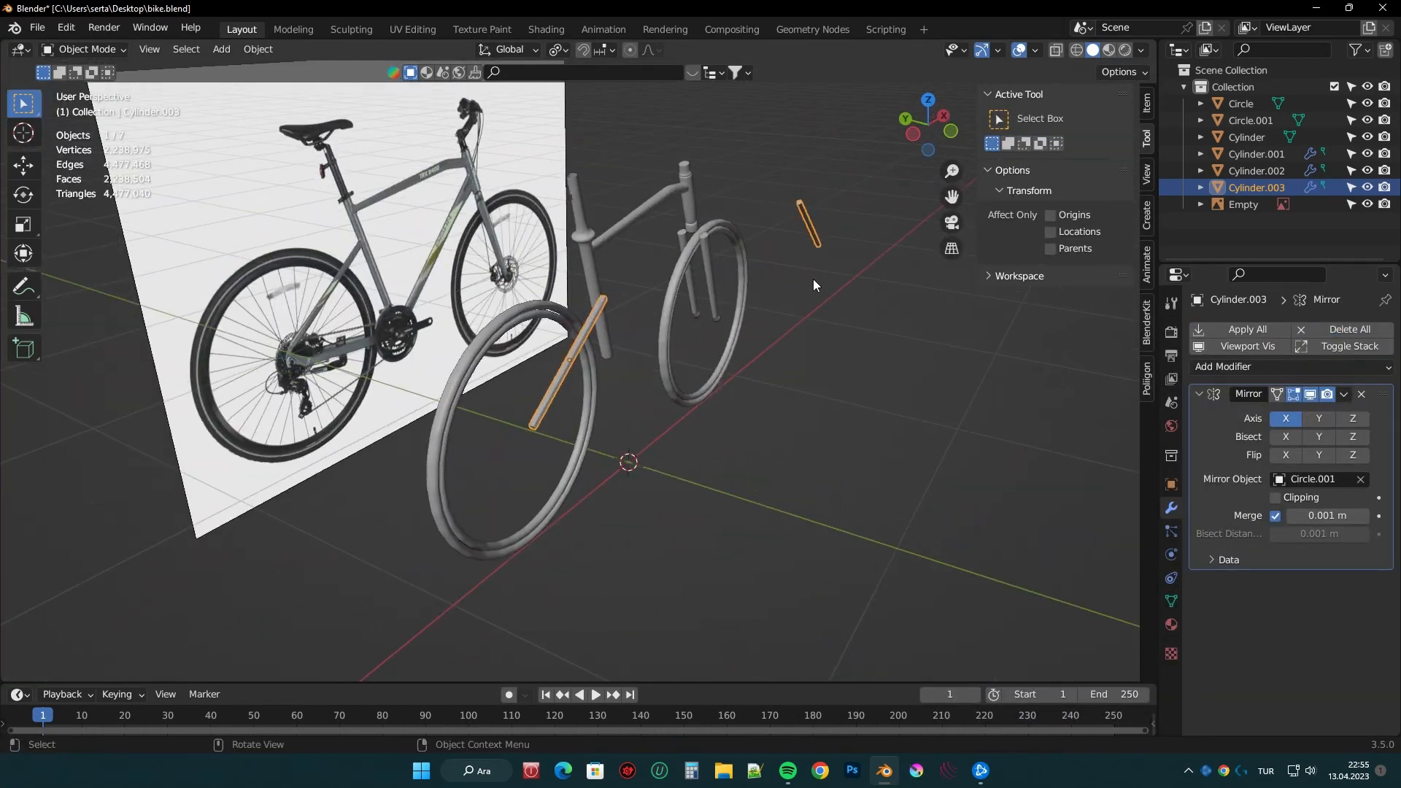
- Set the seat stay's mirror axis to Z only
click(1353, 419)
middle_drag(657, 379, 737, 365)
click(1319, 419)
middle_drag(599, 379, 841, 389)
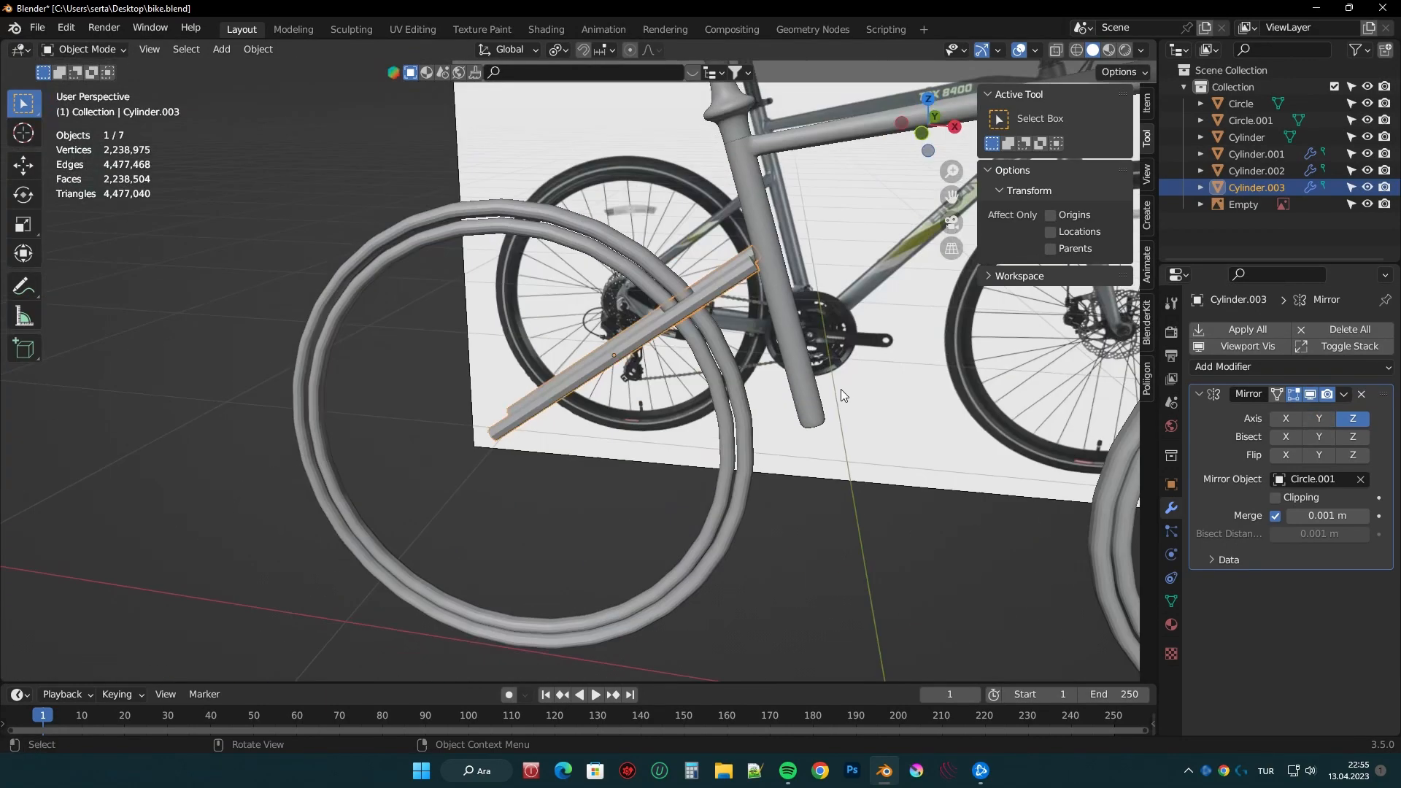
- Scale the seat stay's mesh in Edit Mode to match the reference tube
key(KP_1)
key(Tab)
key(s)
click(887, 143)
- Extrude the seat stay's lower end in several sections, moving and scaling them to follow the bend into the rear dropout
scroll(909, 102, up, 6)
drag(510, 252, 691, 384)
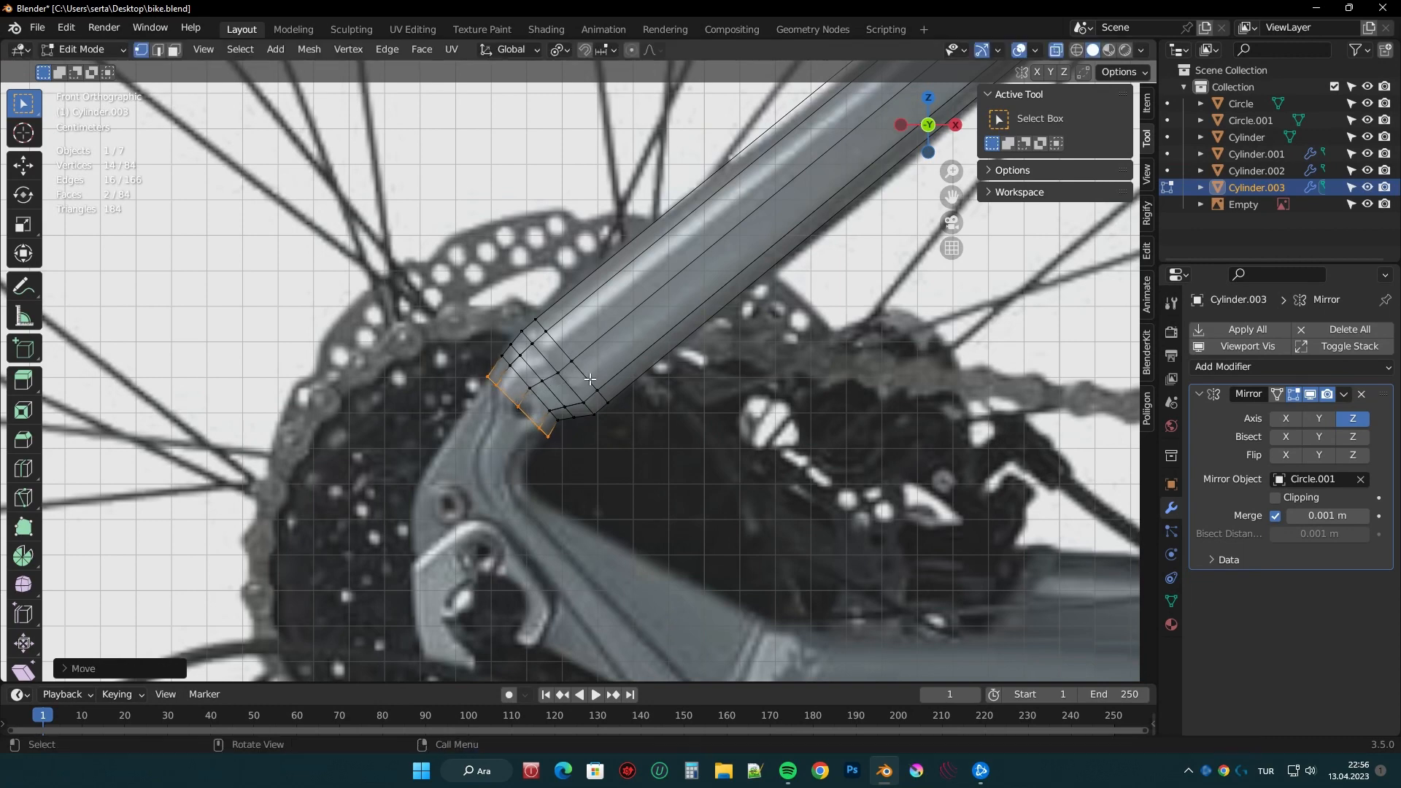
click(564, 368)
scroll(560, 460, up, 1)
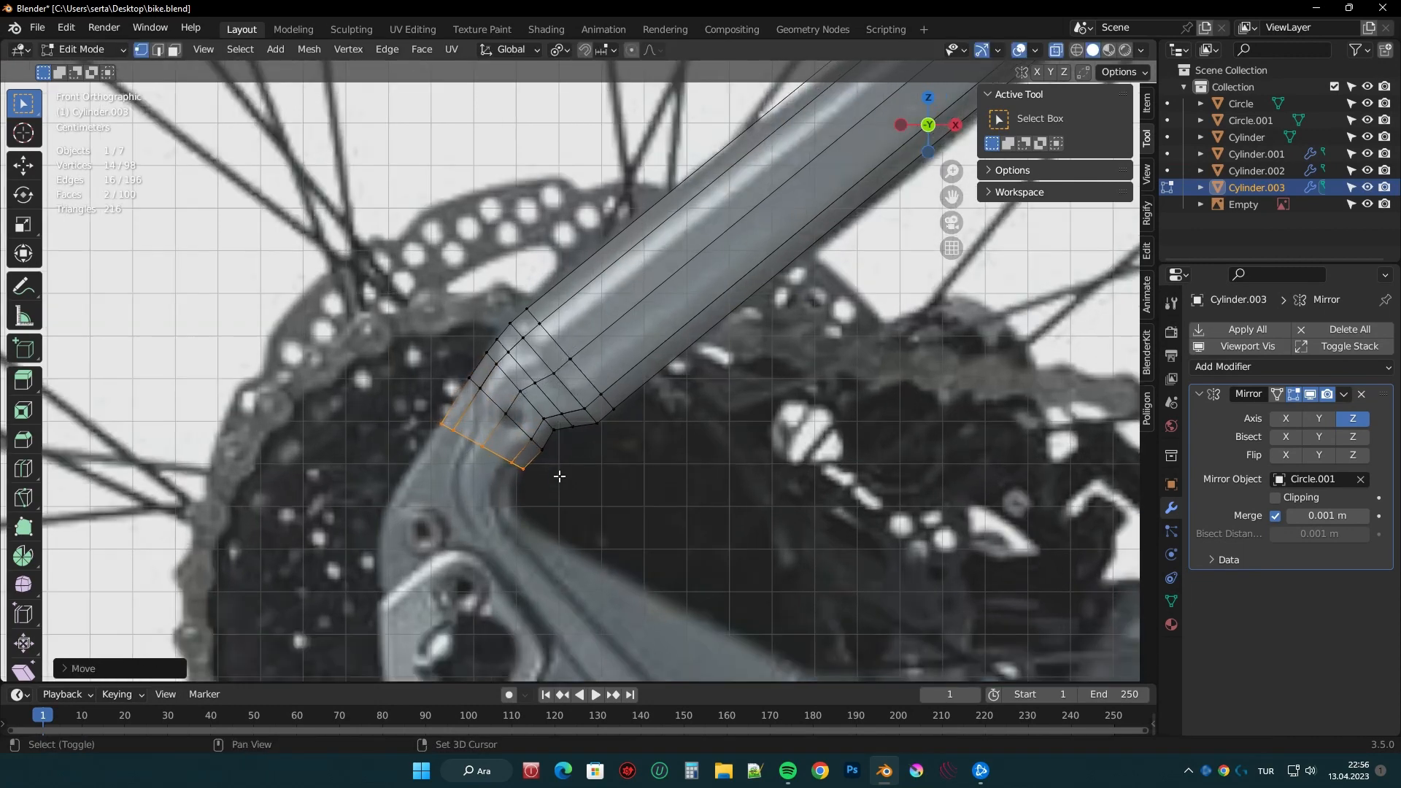
shift+middle_drag(552, 477, 623, 340)
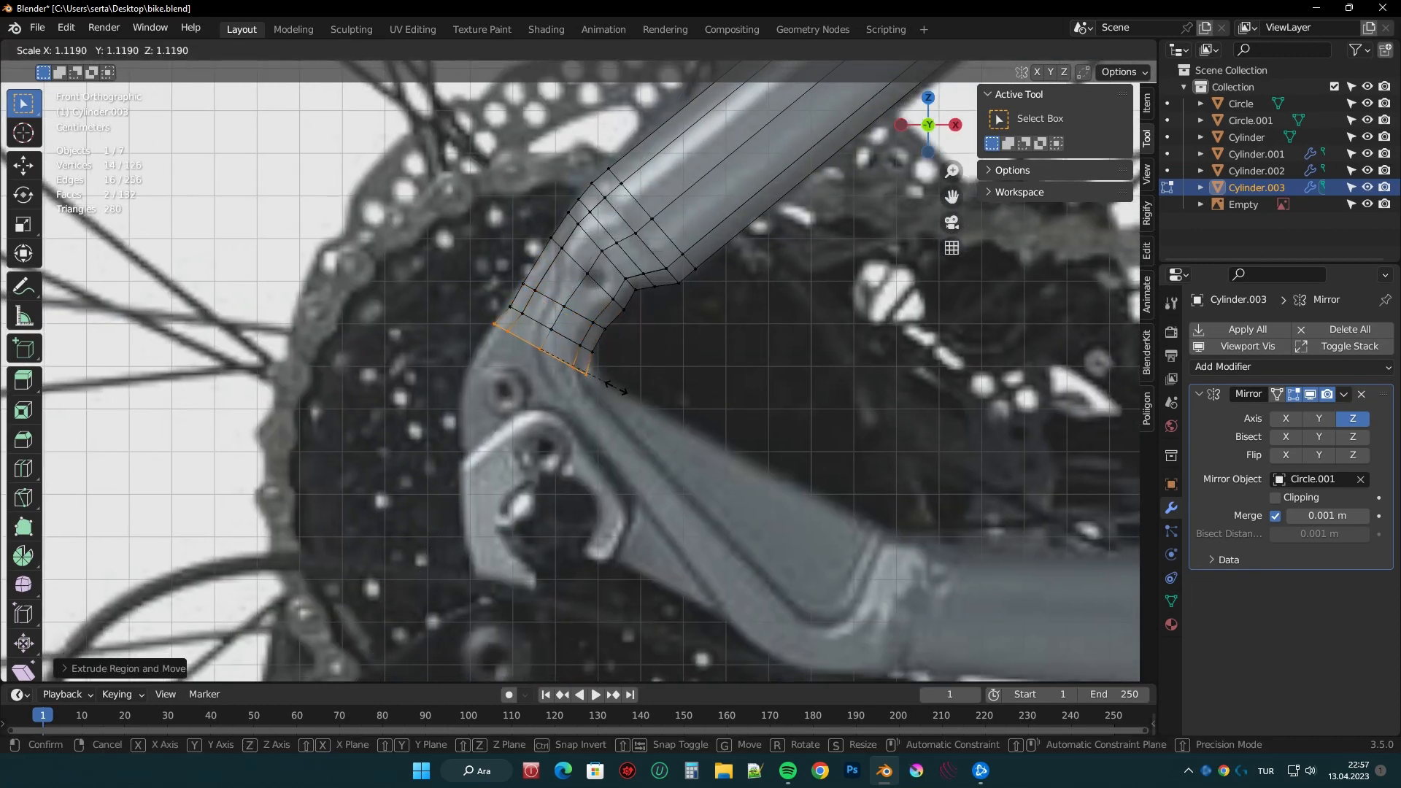
scroll(641, 387, down, 6)
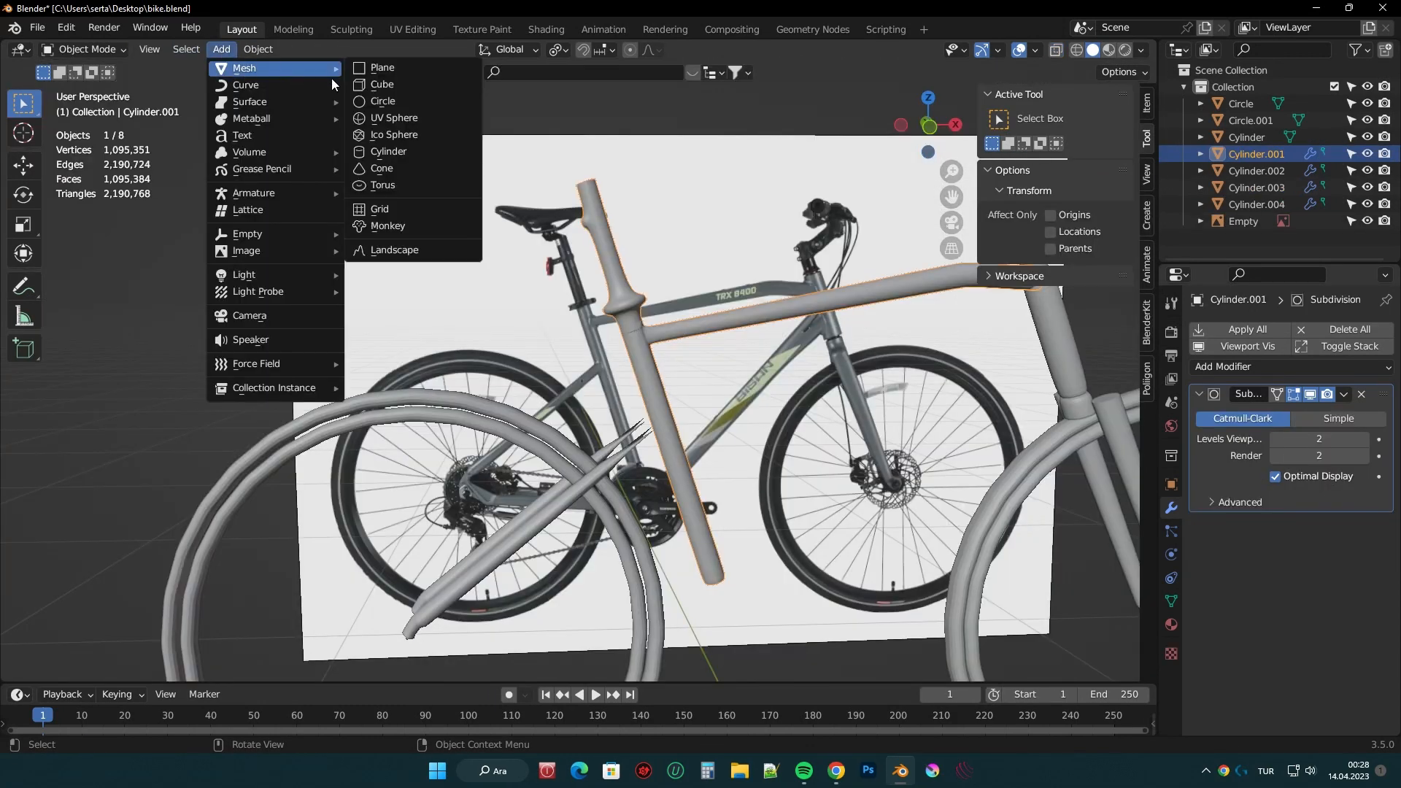
- Add a cylinder with 8 vertices, a radius of 0.02 m and a depth of 0.34 m
click(475, 178)
click(64, 669)
double_click(243, 468)
text(8)
key(Return)
drag(243, 486, 875, 321)
drag(538, 330, 408, 332)
- Move the new cylinder from the world origin toward the frame
middle_drag(660, 544, 723, 573)
key(g)
key(z)
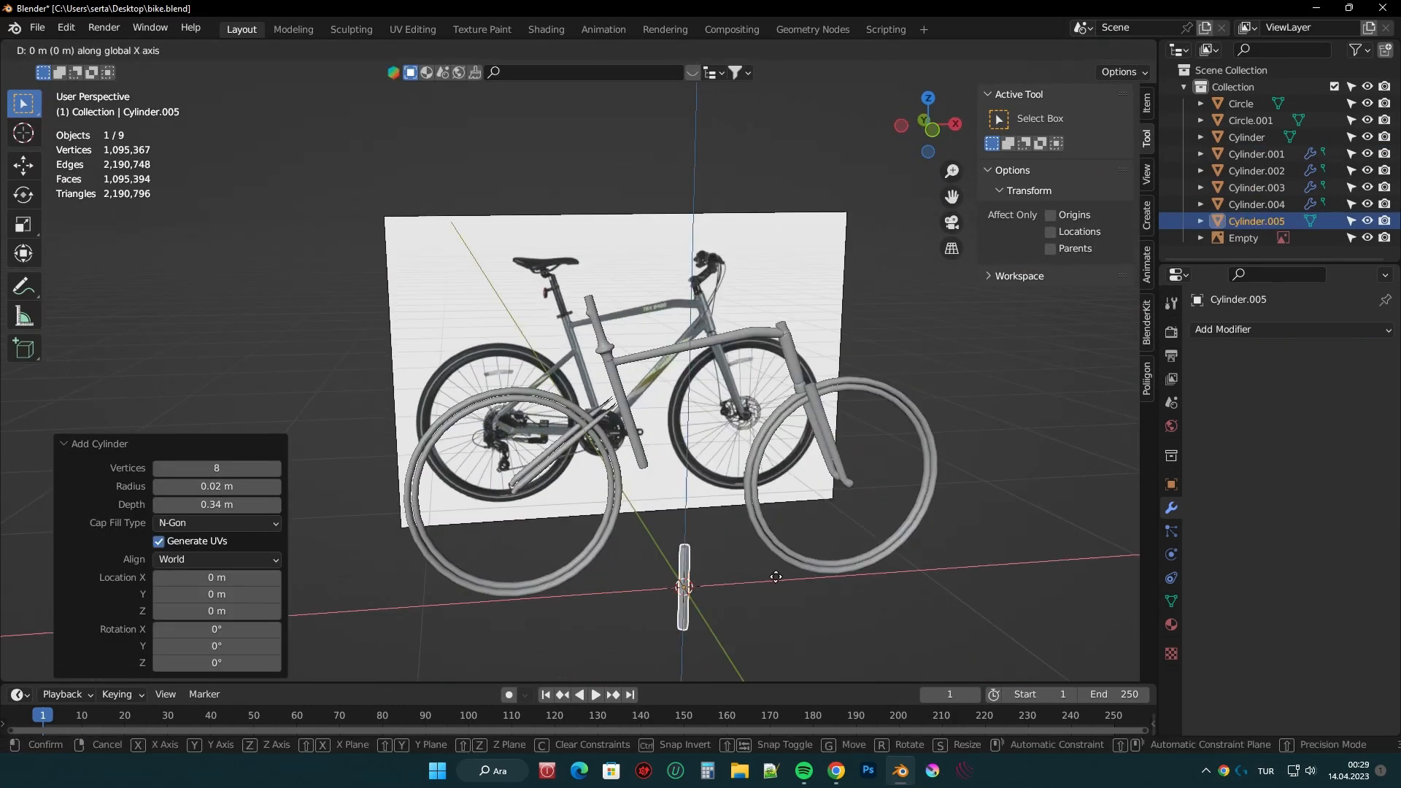
click(726, 508)
- Extrude the seat stay's upper end in place at the seat tube and turn off X-ray
scroll(737, 474, up, 4)
click(918, 135)
scroll(616, 419, up, 3)
middle_drag(699, 387, 718, 413)
click(724, 517)
key(Tab)
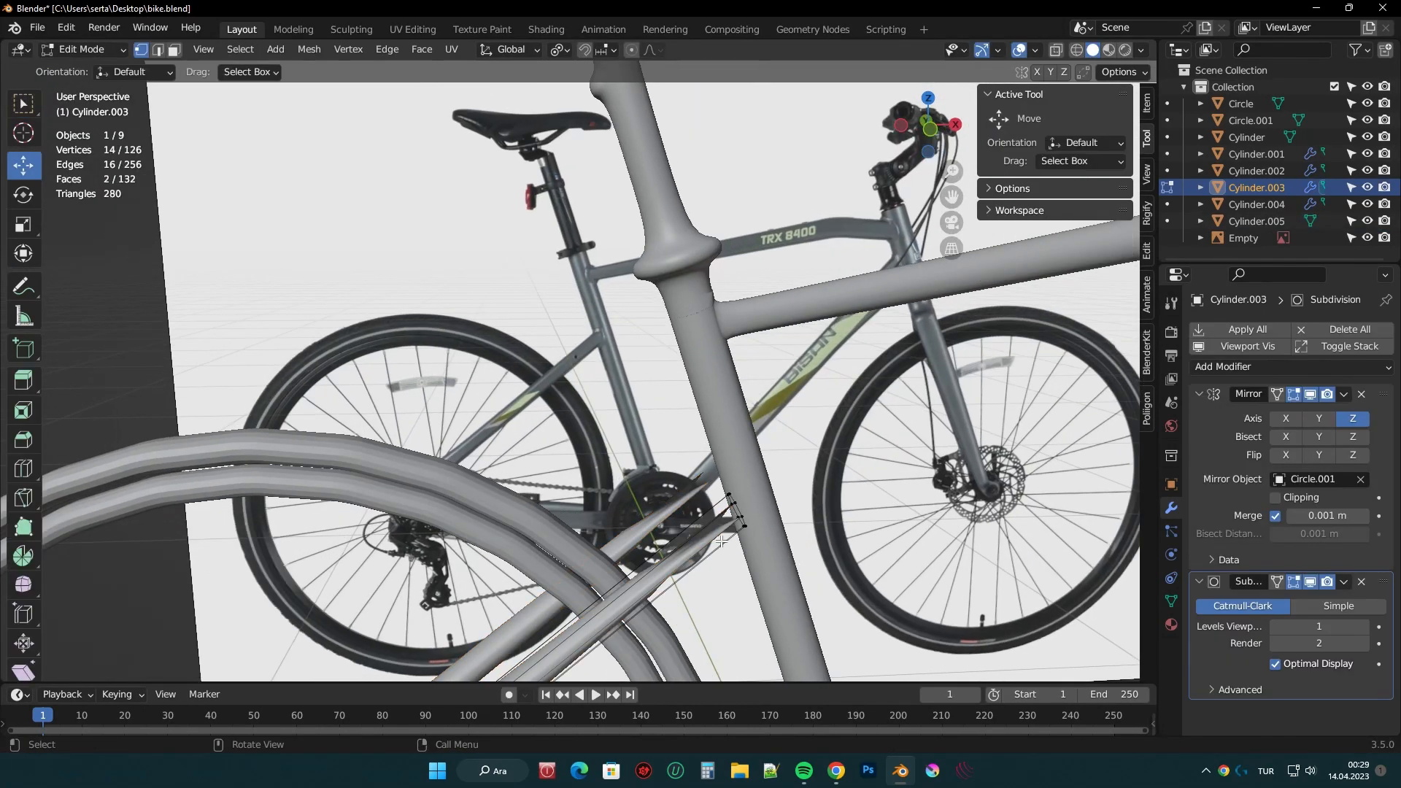
click(921, 133)
scroll(634, 390, up, 5)
click(1056, 50)
drag(702, 257, 803, 408)
key(e)
right_click(802, 407)
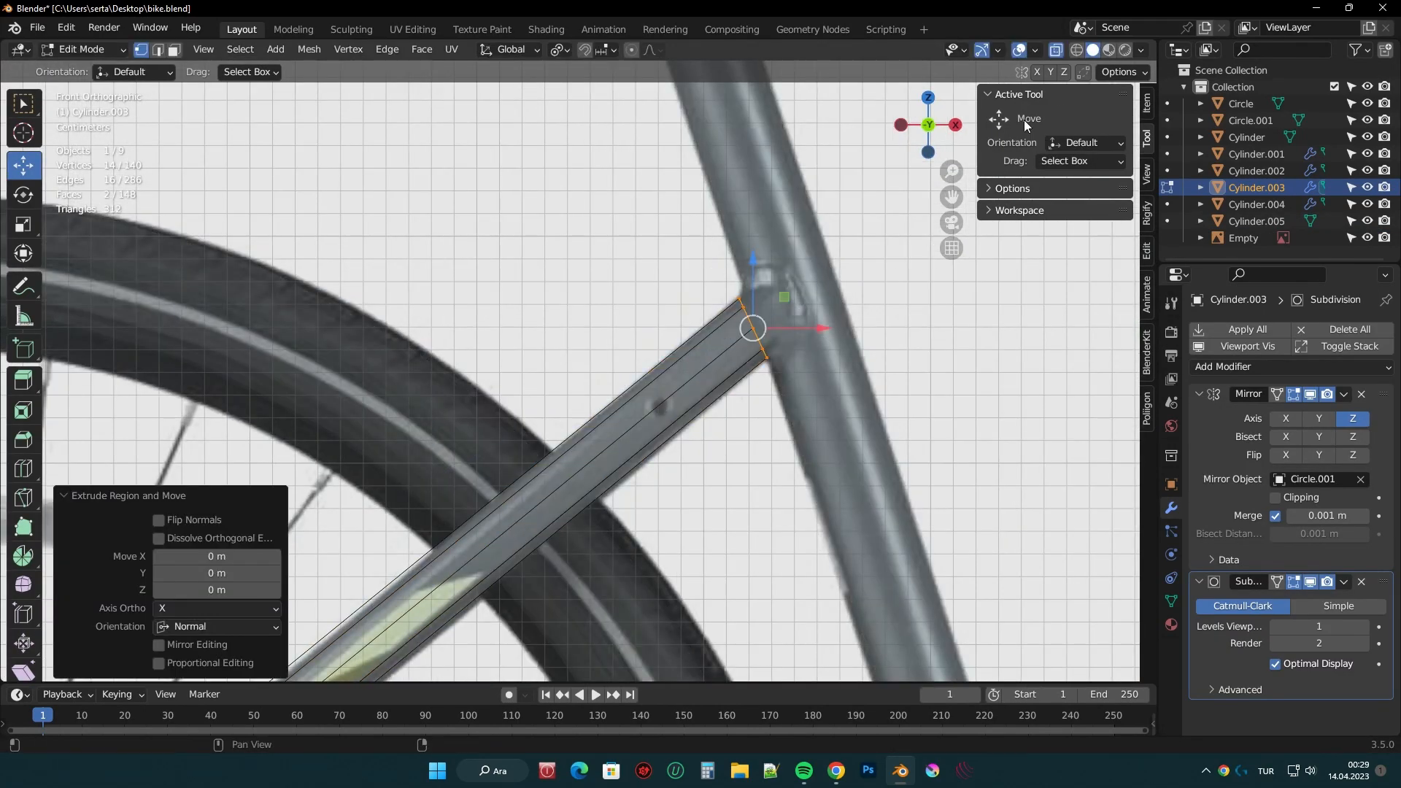
click(1056, 51)
middle_drag(766, 241, 918, 362)
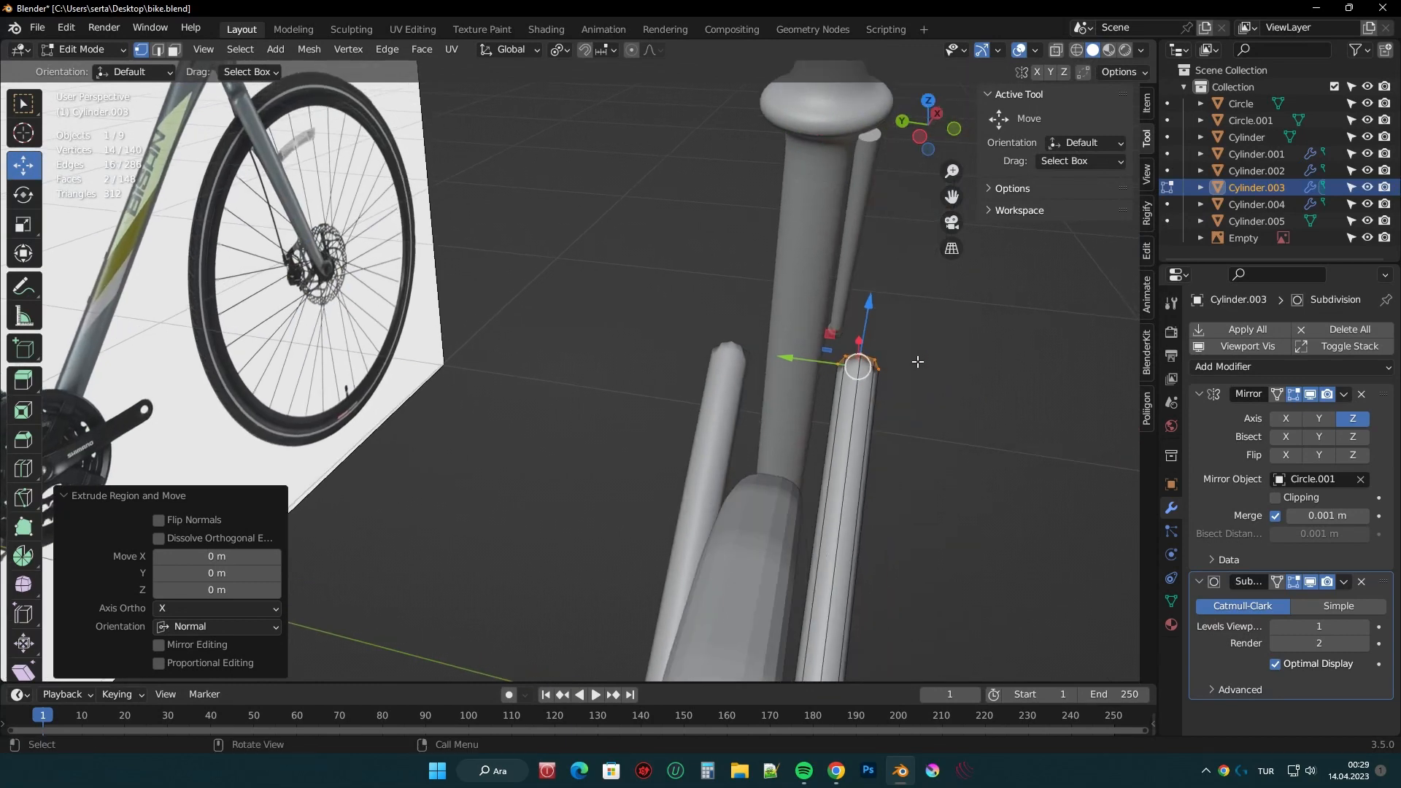
- Add a loop cut to the seat stay, slide it toward the upper end, and turn on the Mirror modifier's On Cage display
right_click(870, 407)
scroll(870, 406, down, 3)
key(ctrl+r)
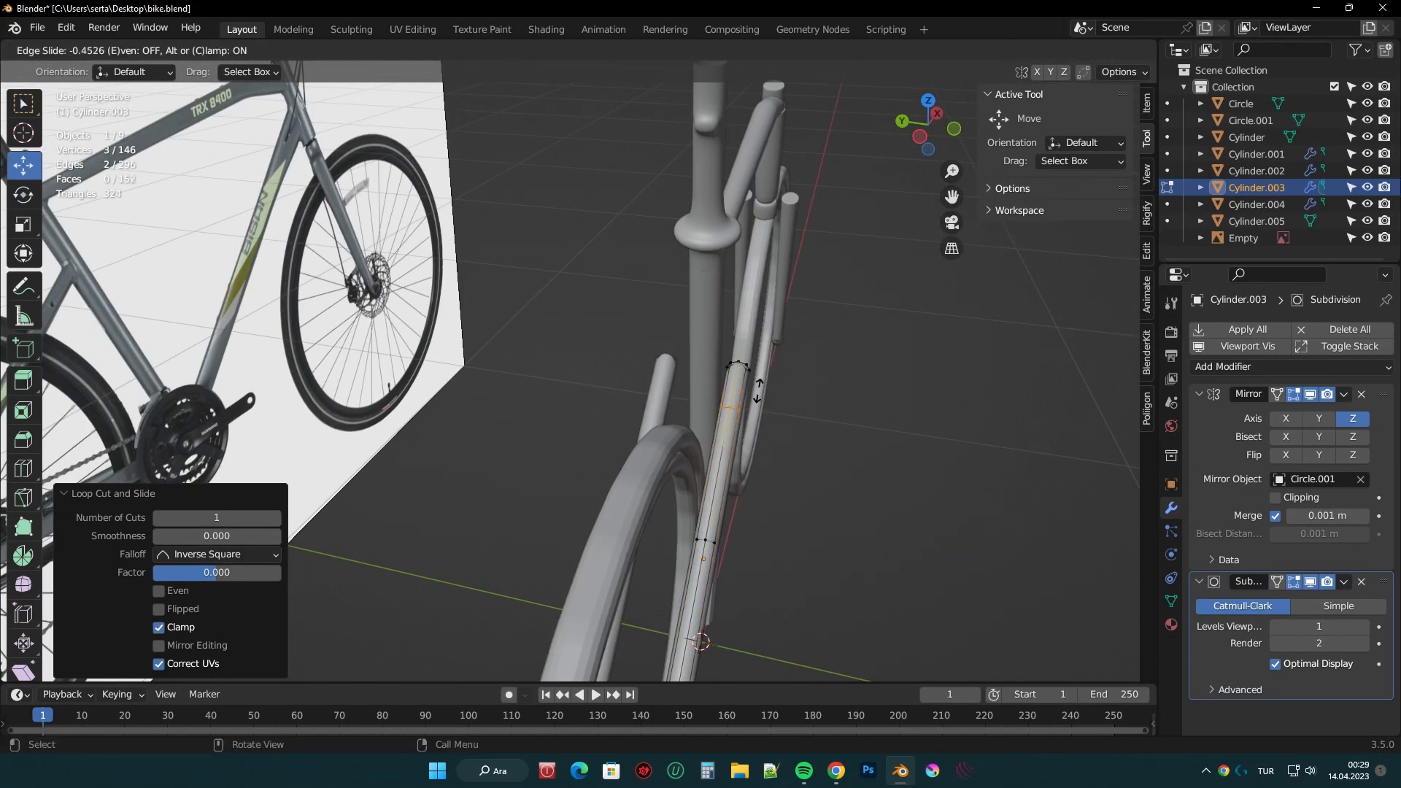
click(758, 391)
middle_drag(757, 391, 732, 428)
click(1277, 394)
scroll(875, 408, up, 3)
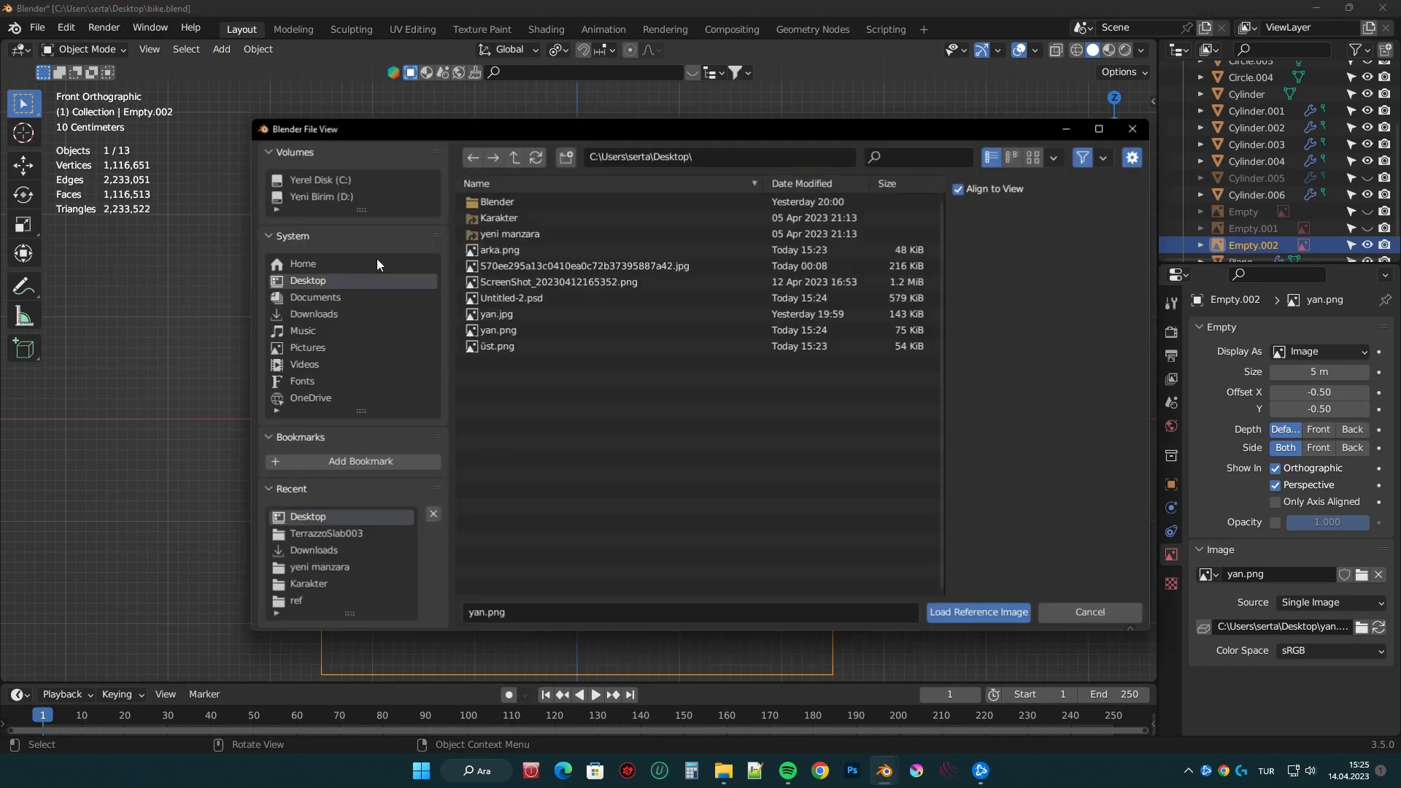
- Load üst.png and arka.png as reference images in the front view
double_click(517, 335)
click(221, 49)
mouse_move(344, 250)
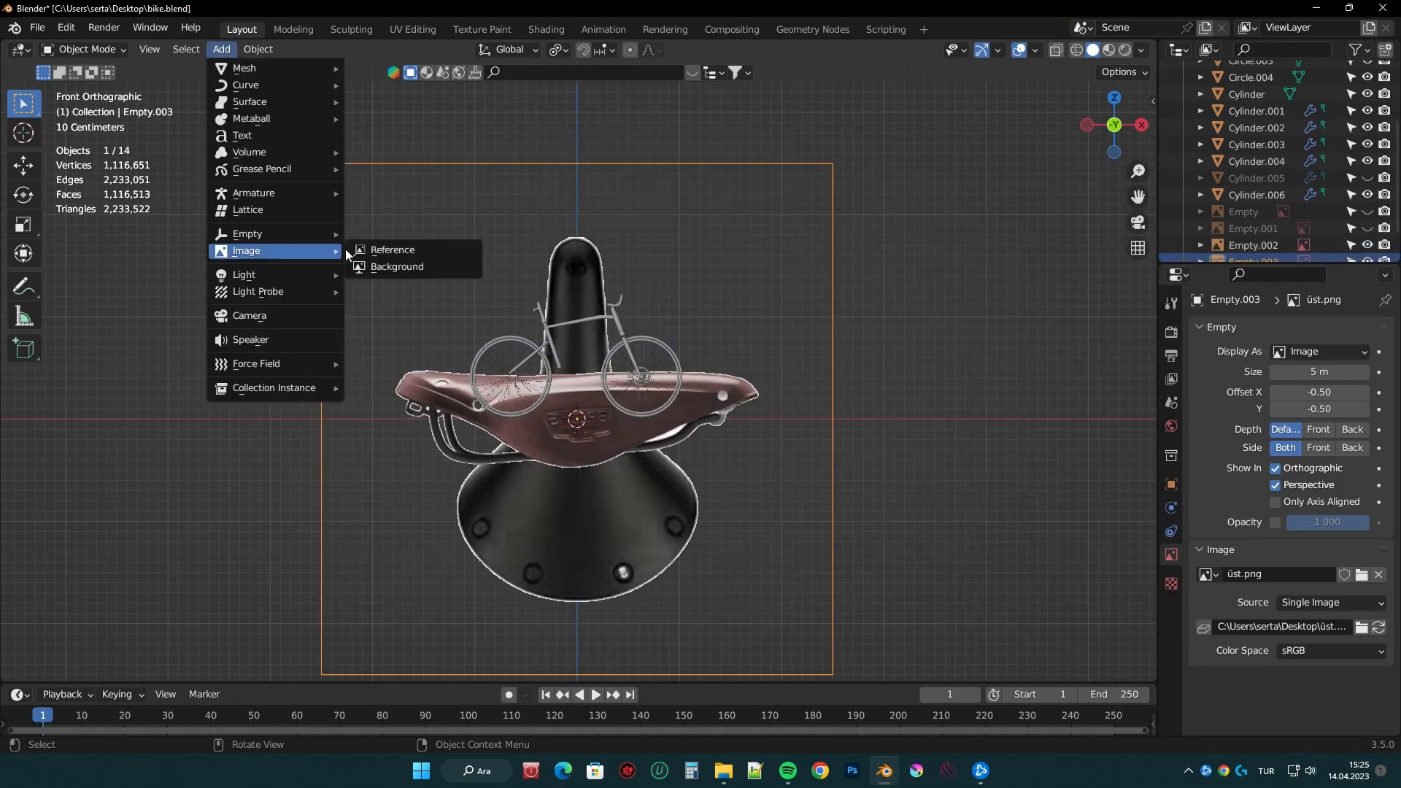
click(390, 250)
double_click(510, 252)
- Scale the three saddle reference images down together and unhide the side-view bike reference image
key(s)
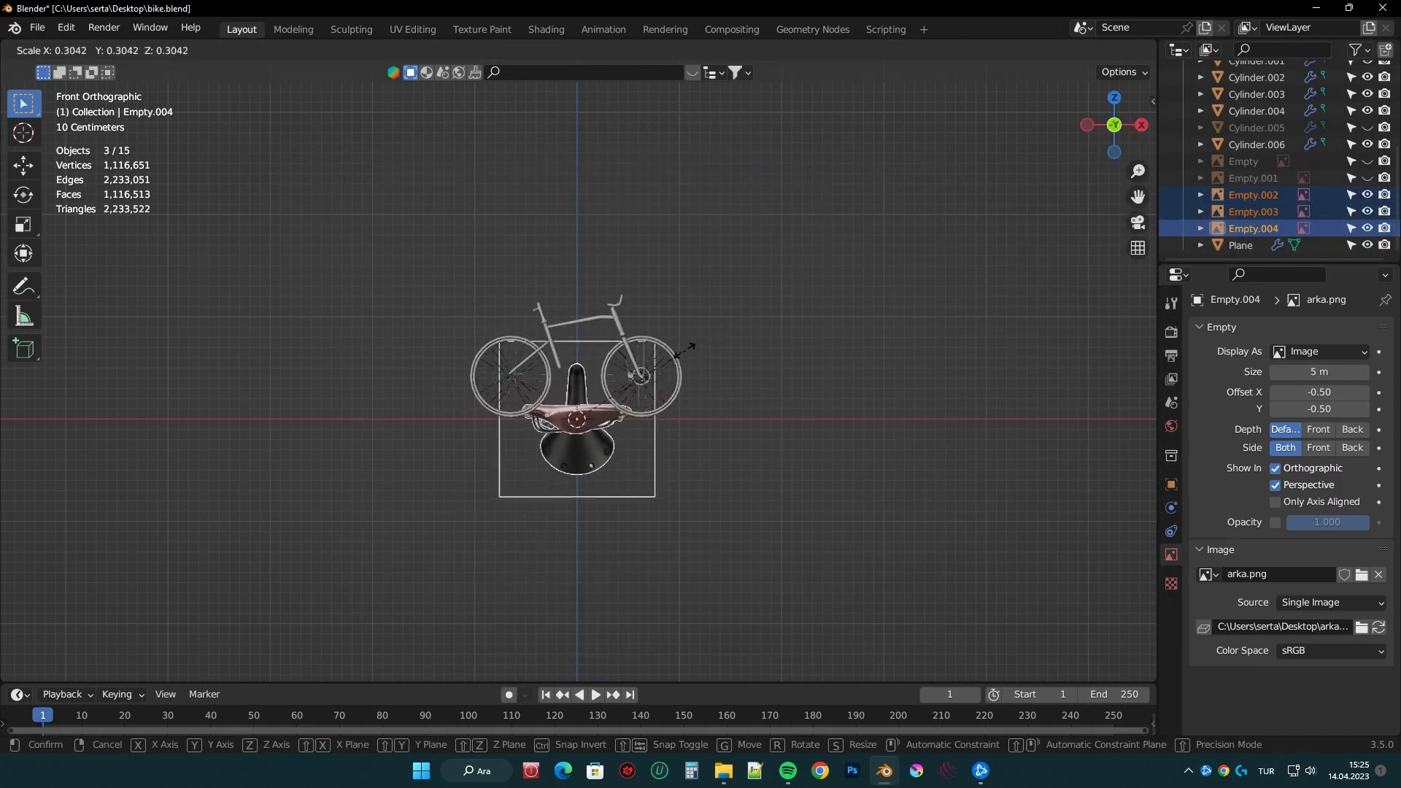
click(635, 402)
click(1368, 161)
- Raise the three saddle images along Z to the bike's saddle height and scale them down toward saddle size
scroll(778, 584, up, 6)
shift+middle_drag(778, 621, 878, 598)
key(g)
key(z)
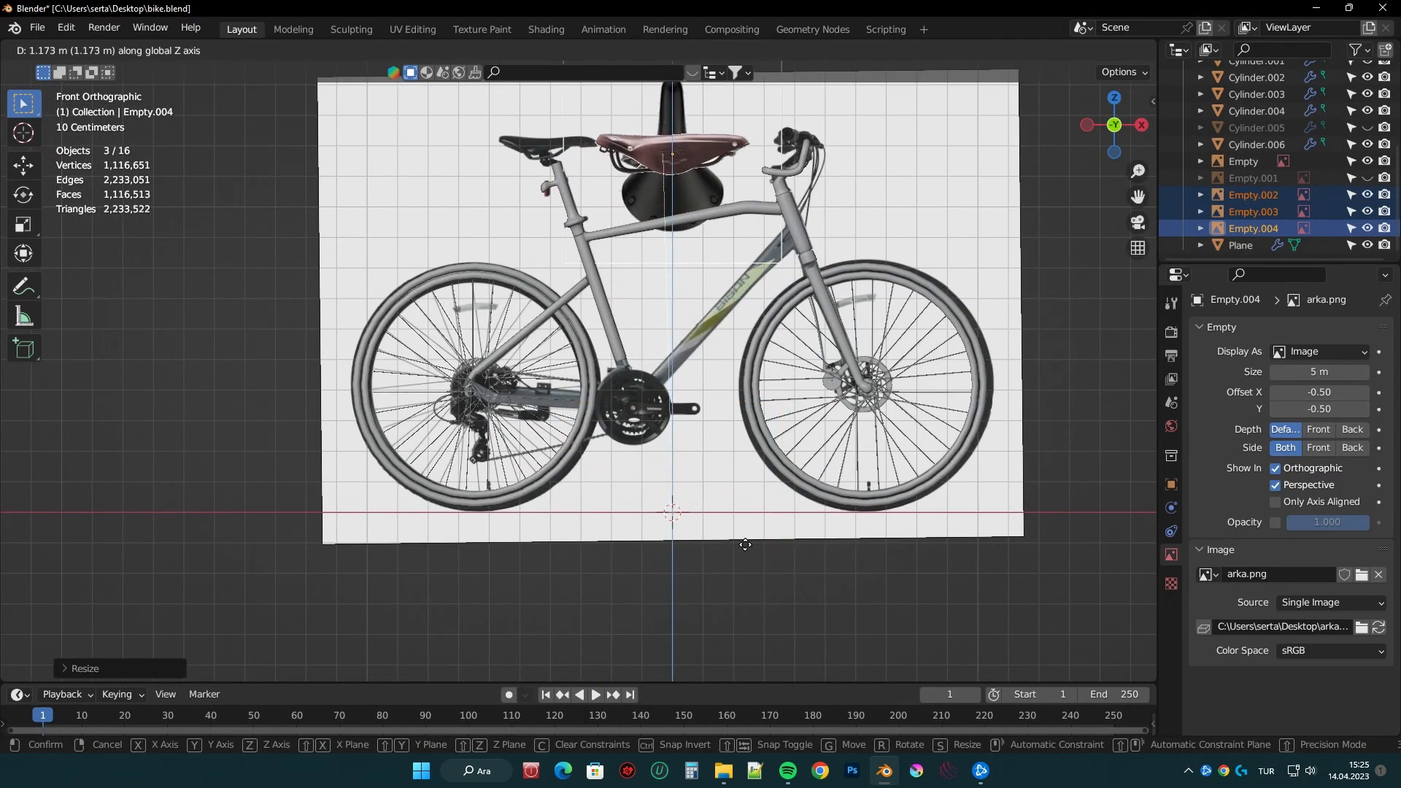
click(878, 338)
shift+middle_drag(878, 338, 930, 514)
key(s)
click(907, 324)
- Move the three saddle images over the bike's seat, to about X -0.41 m and Z 1.19 m
scroll(934, 308, up, 4)
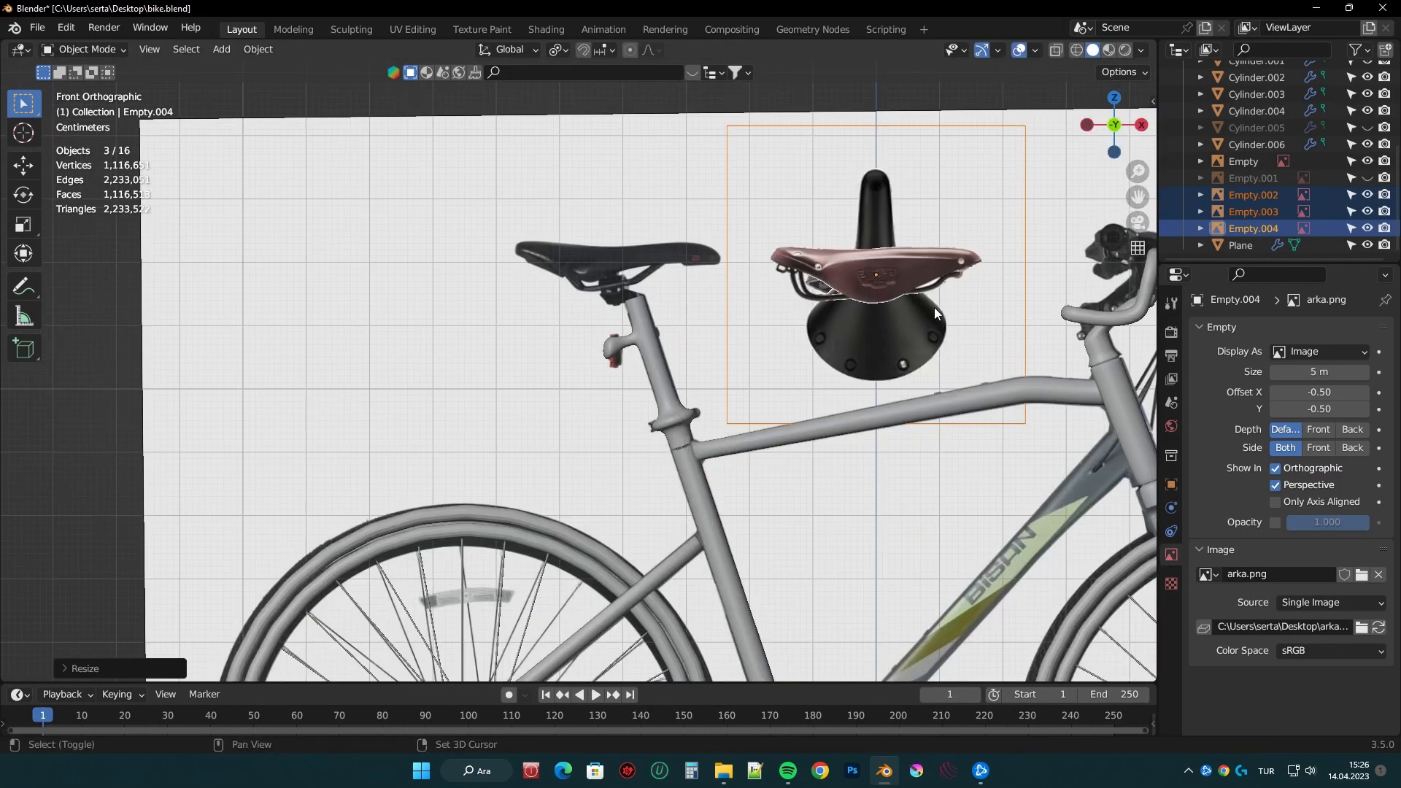
shift+middle_drag(934, 308, 868, 362)
key(g)
key(x)
middle_drag(695, 377, 826, 400)
click(600, 376)
scroll(642, 371, up, 5)
key(g)
click(827, 398)
mouse_move(941, 351)
middle_down()
mouse_move(870, 370)
mouse_move(937, 370)
middle_up()
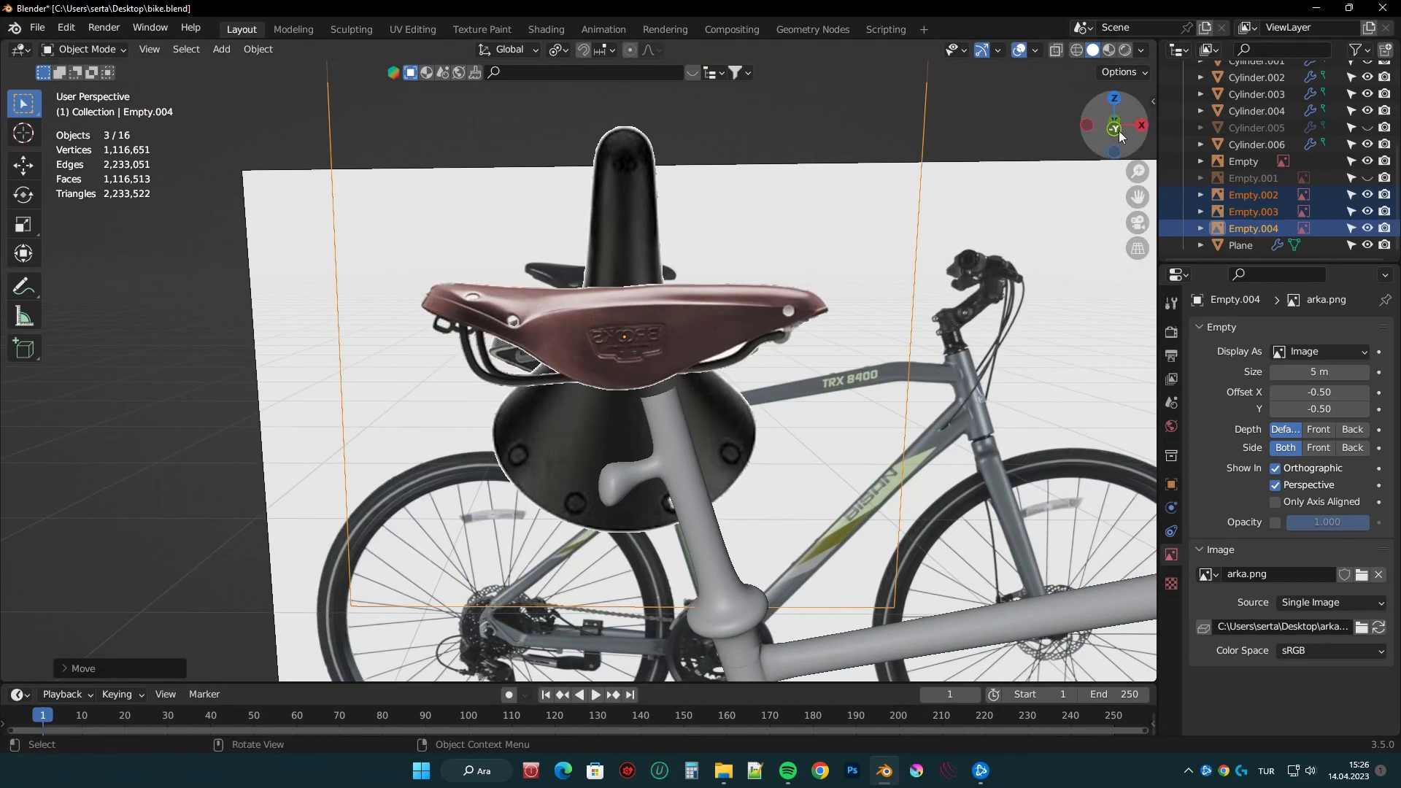
- Hide the side-view bike reference image
click(1116, 130)
scroll(970, 303, down, 5)
click(963, 307)
key(h)
- Try to move the arka.png saddle image along Y
click(751, 304)
middle_drag(875, 316, 1029, 348)
key(g)
key(y)
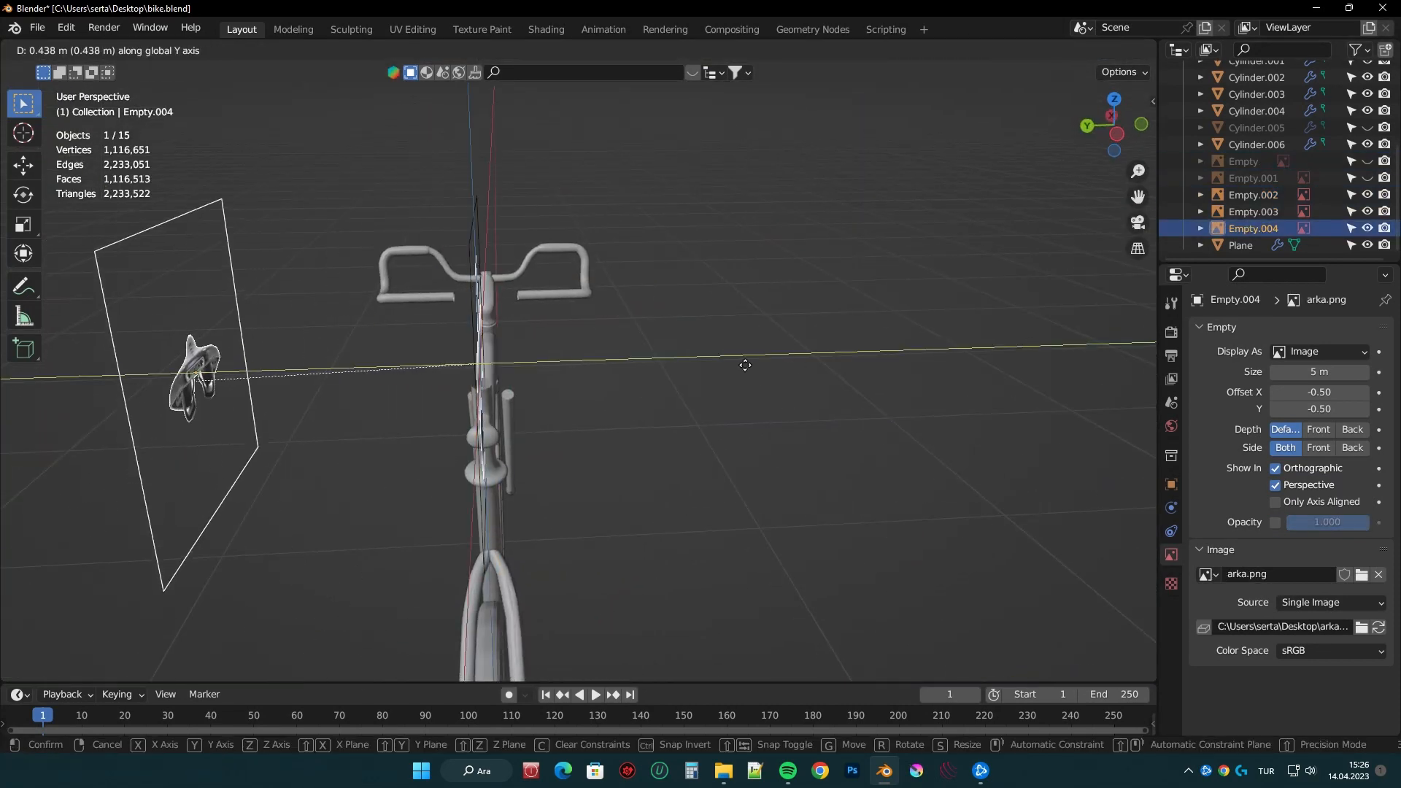
click(738, 364)
middle_drag(734, 363, 621, 373)
click(1245, 216)
middle_drag(852, 365, 965, 369)
- Move the yan.png saddle image along Y so it stands off to the side of the bike
click(1265, 197)
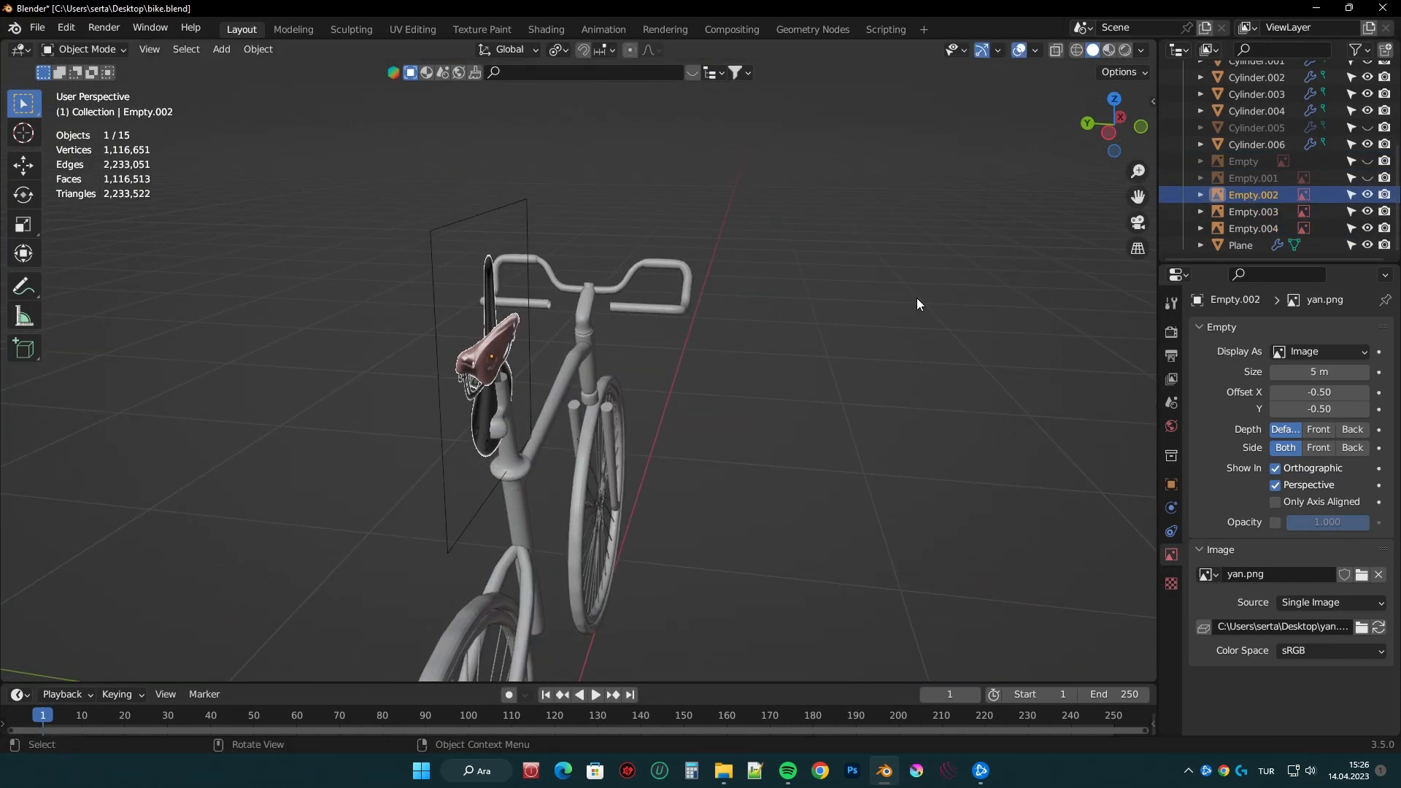
key(g)
key(y)
click(634, 285)
scroll(795, 293, down, 4)
middle_drag(806, 292, 820, 324)
key(ctrl+z)
key(g)
key(y)
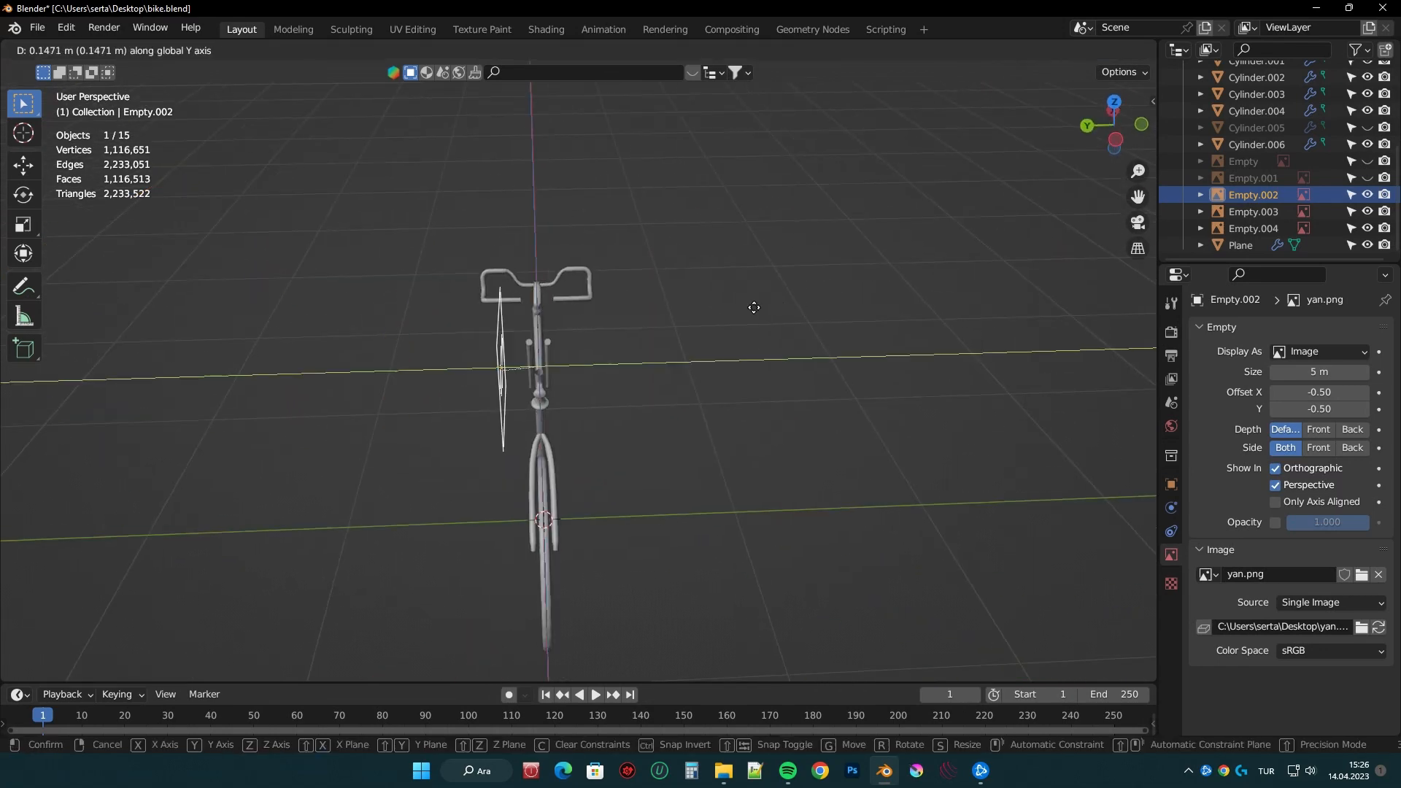
click(626, 301)
middle_drag(628, 300, 655, 360)
- Lay the üst.png saddle image flat with an X rotation of 0° and a Z rotation of -90°
click(1114, 115)
click(1114, 152)
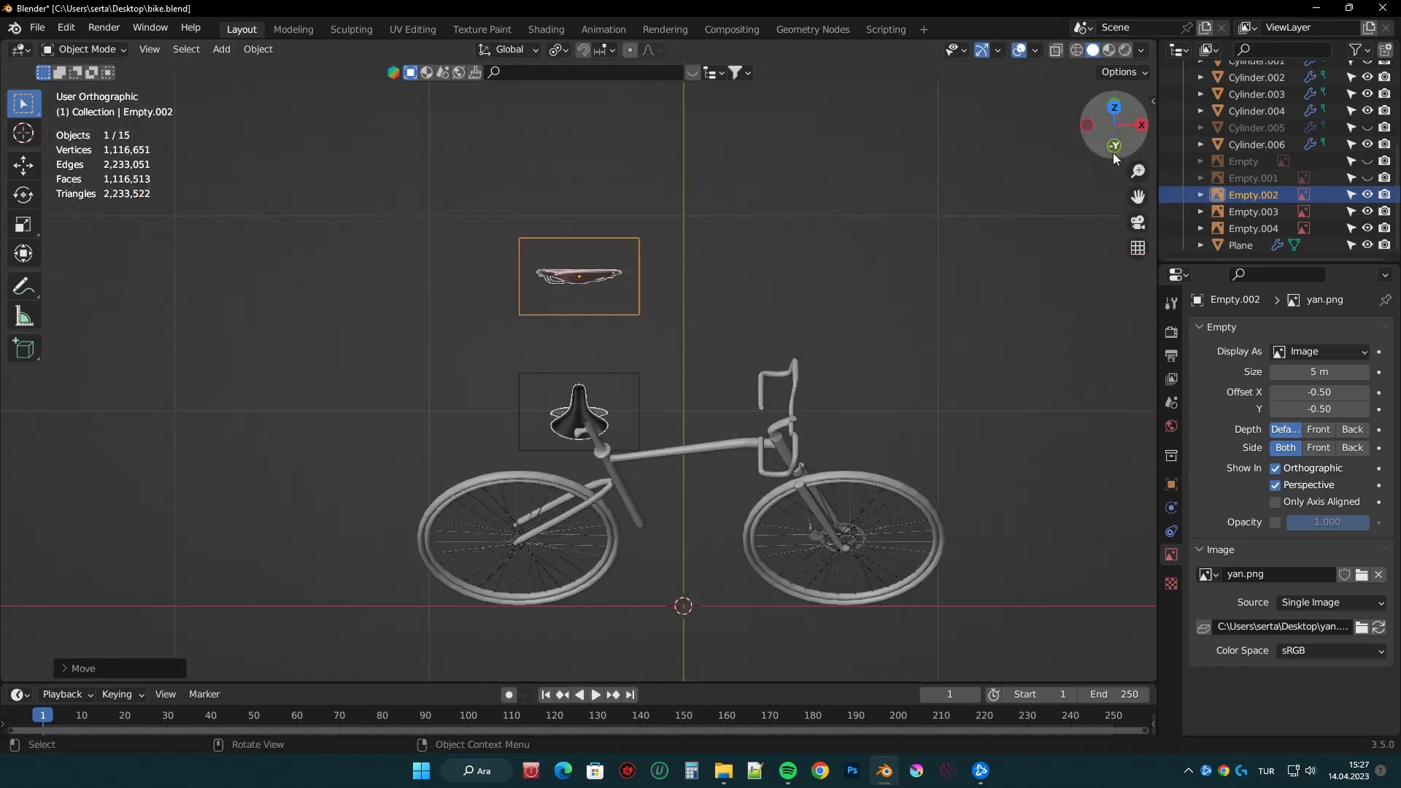
shift+middle_drag(587, 403, 615, 480)
scroll(615, 486, up, 3)
click(609, 421)
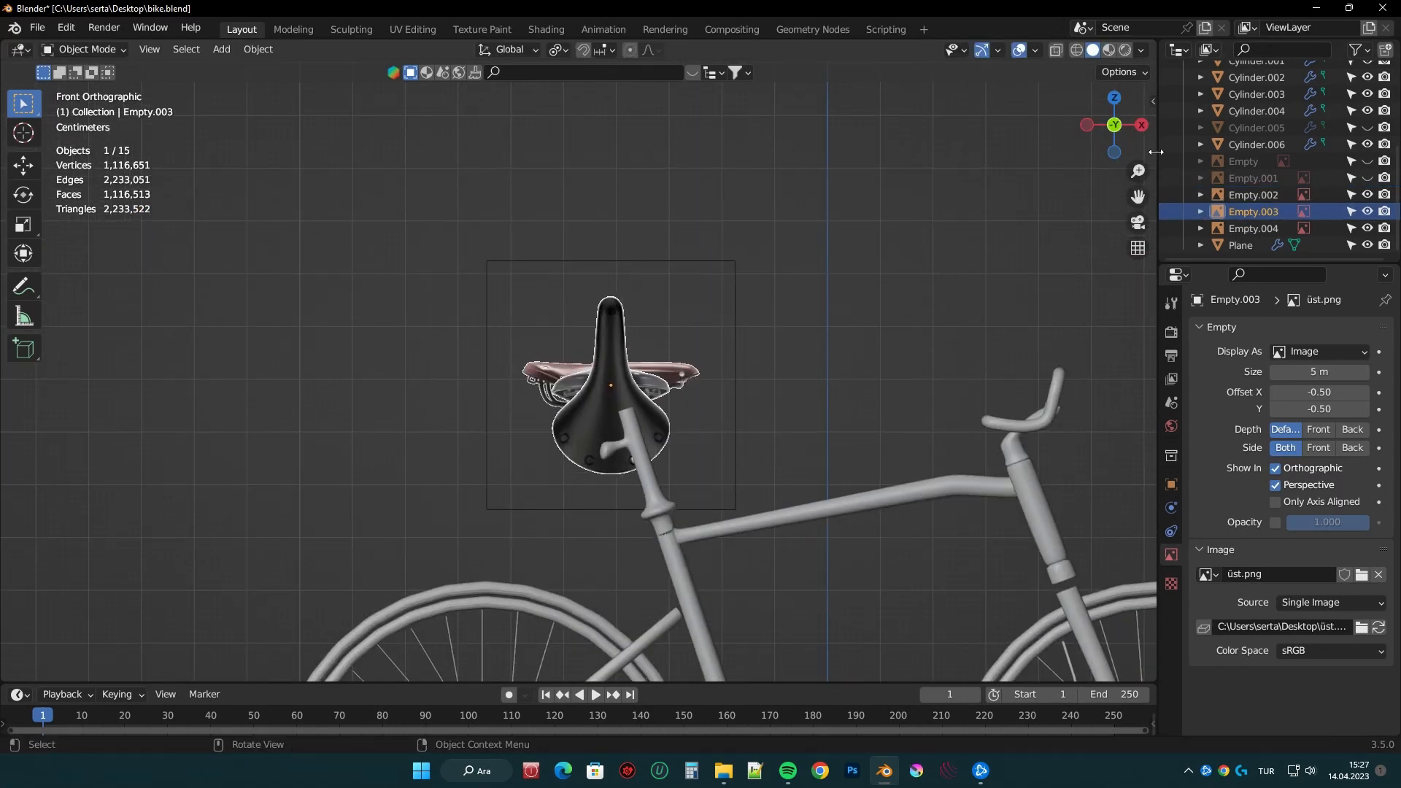
key(n)
key(Escape)
middle_drag(941, 292, 1028, 230)
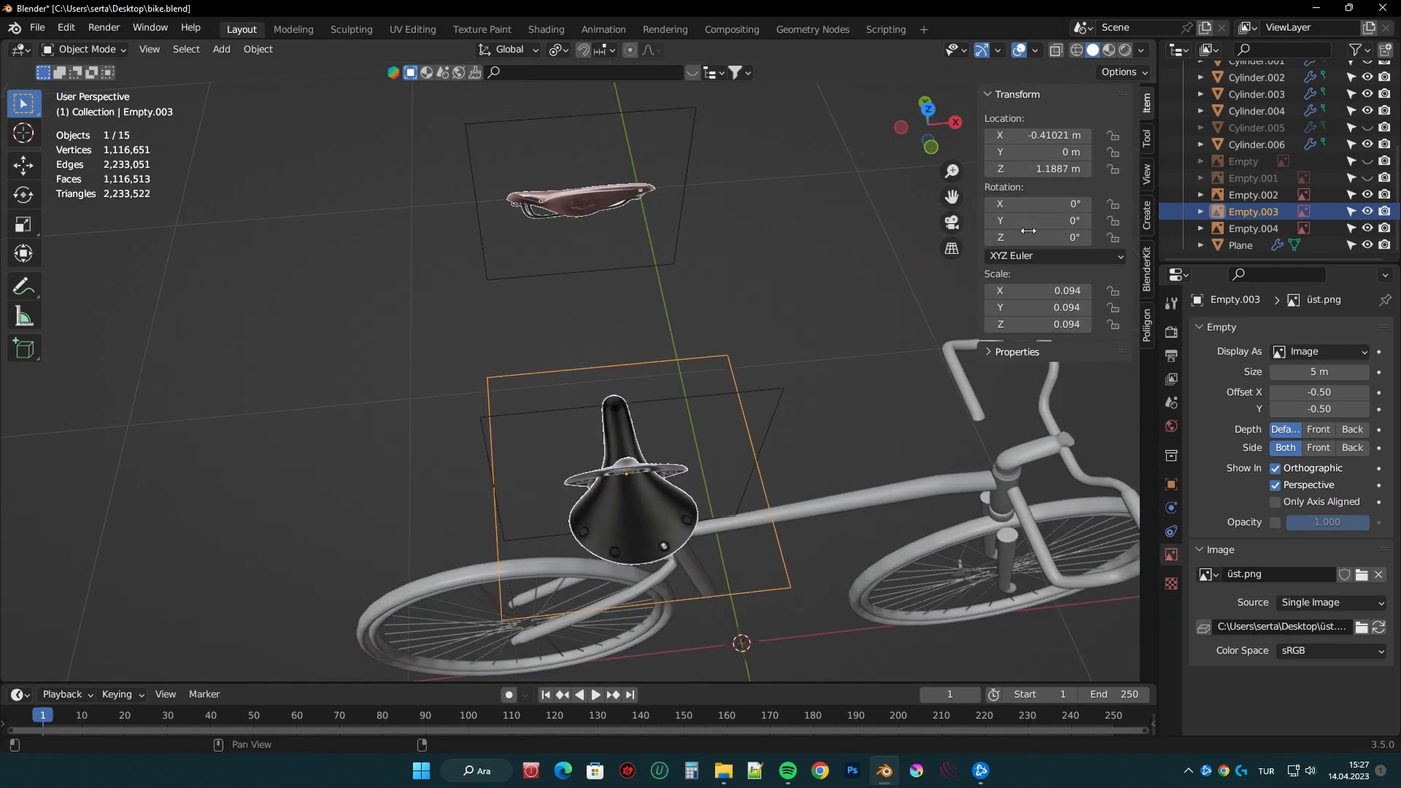
drag(1038, 237, 1012, 237)
- Lower the üst.png image along Z to about 0.76 m
middle_drag(737, 336, 875, 277)
key(g)
key(z)
click(839, 369)
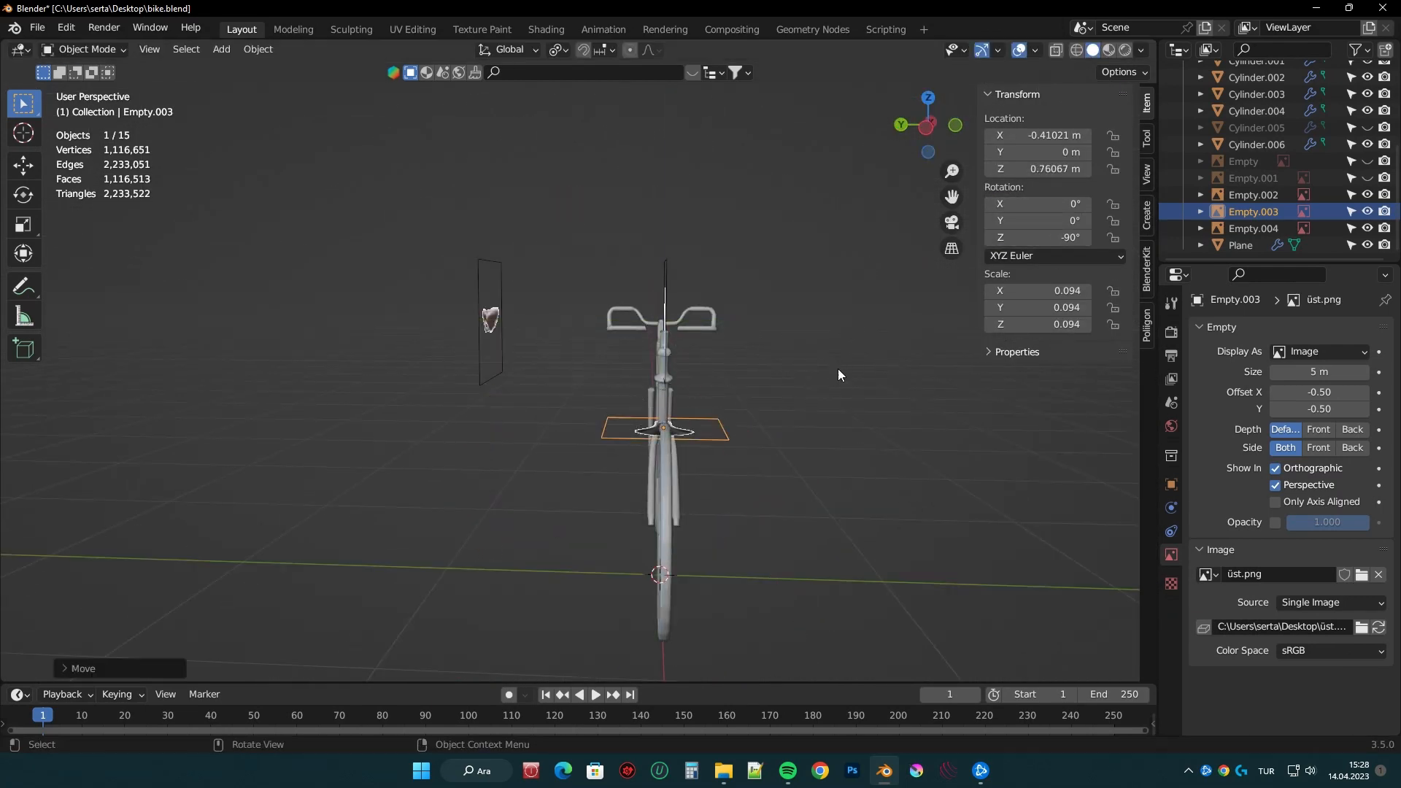
click(928, 98)
scroll(610, 411, up, 6)
shift+middle_drag(609, 411, 775, 277)
click(928, 152)
shift+middle_drag(791, 219, 719, 314)
- Try to move the arka.png saddle image along Z
click(711, 316)
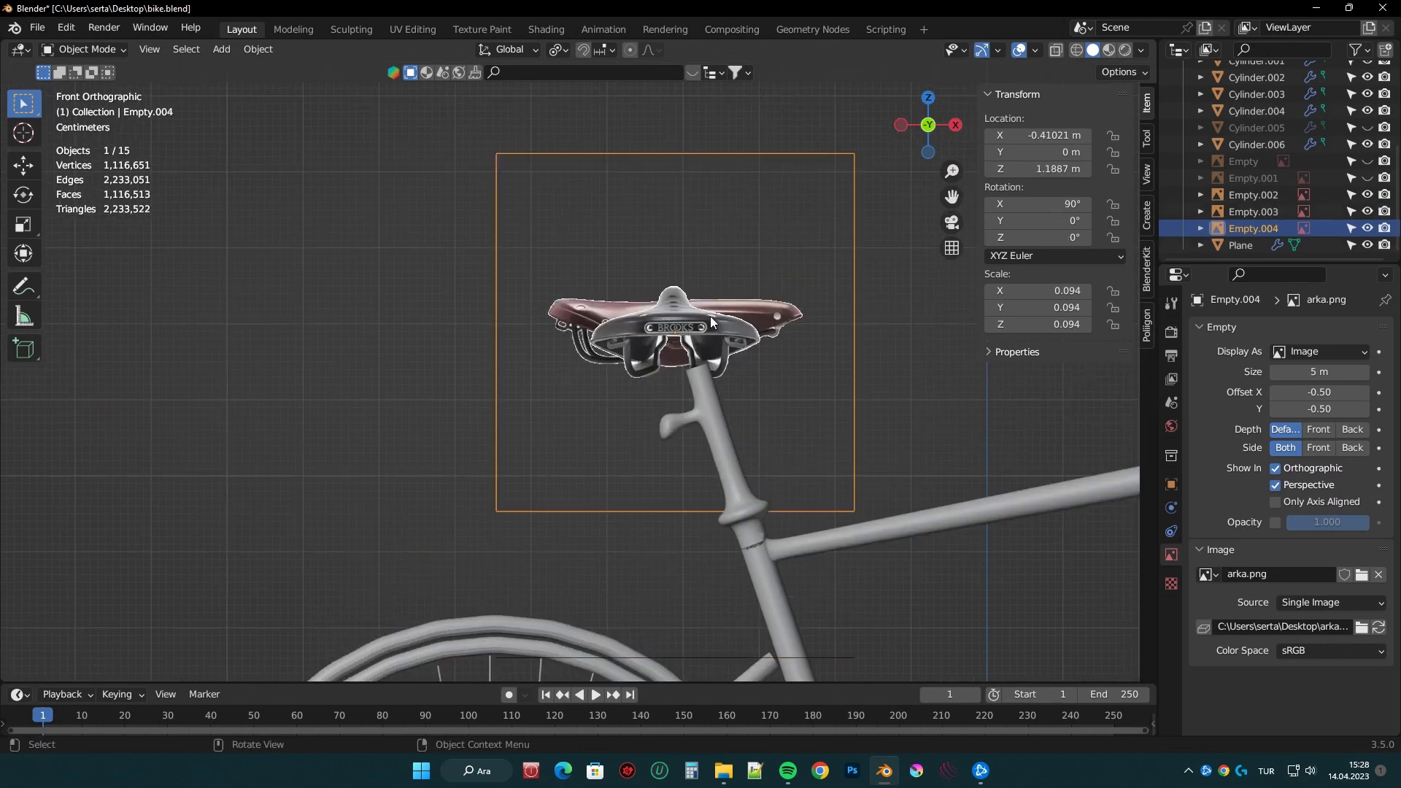
scroll(711, 317, down, 4)
key(g)
key(z)
click(772, 281)
middle_drag(775, 277, 759, 307)
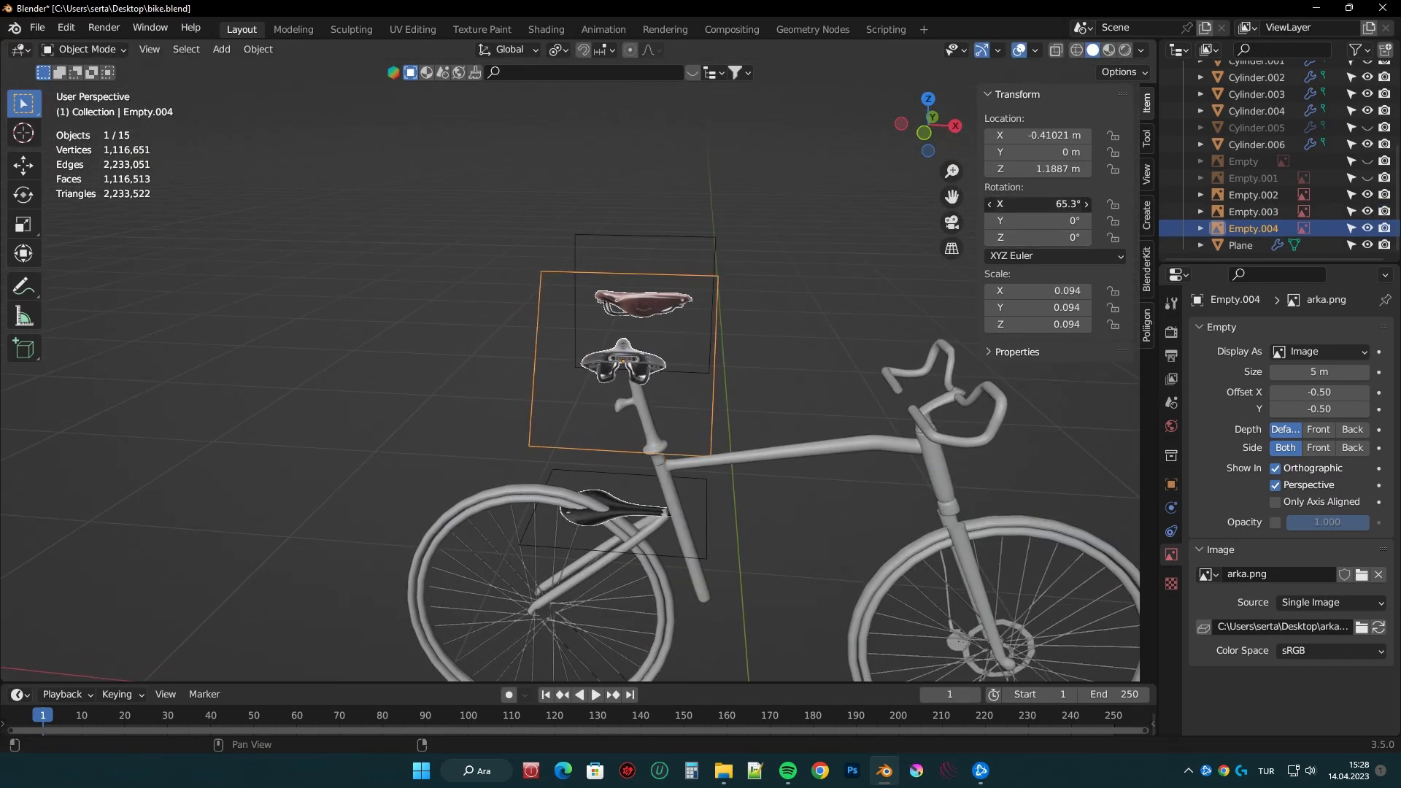
- Rotate the arka.png image about X and Z so it stands upright across the bike's length
middle_drag(830, 220, 974, 222)
text(rx90)
key(Return)
drag(1038, 237, 1040, 237)
middle_drag(708, 350, 912, 312)
- Move the arka.png image forward along X to between the saddle and the handlebar
key(g)
key(x)
click(803, 314)
middle_drag(482, 365, 808, 427)
middle_drag(792, 349, 739, 303)
- Lower the üst.png image further along Z to about 0.58 m
click(701, 521)
key(g)
key(z)
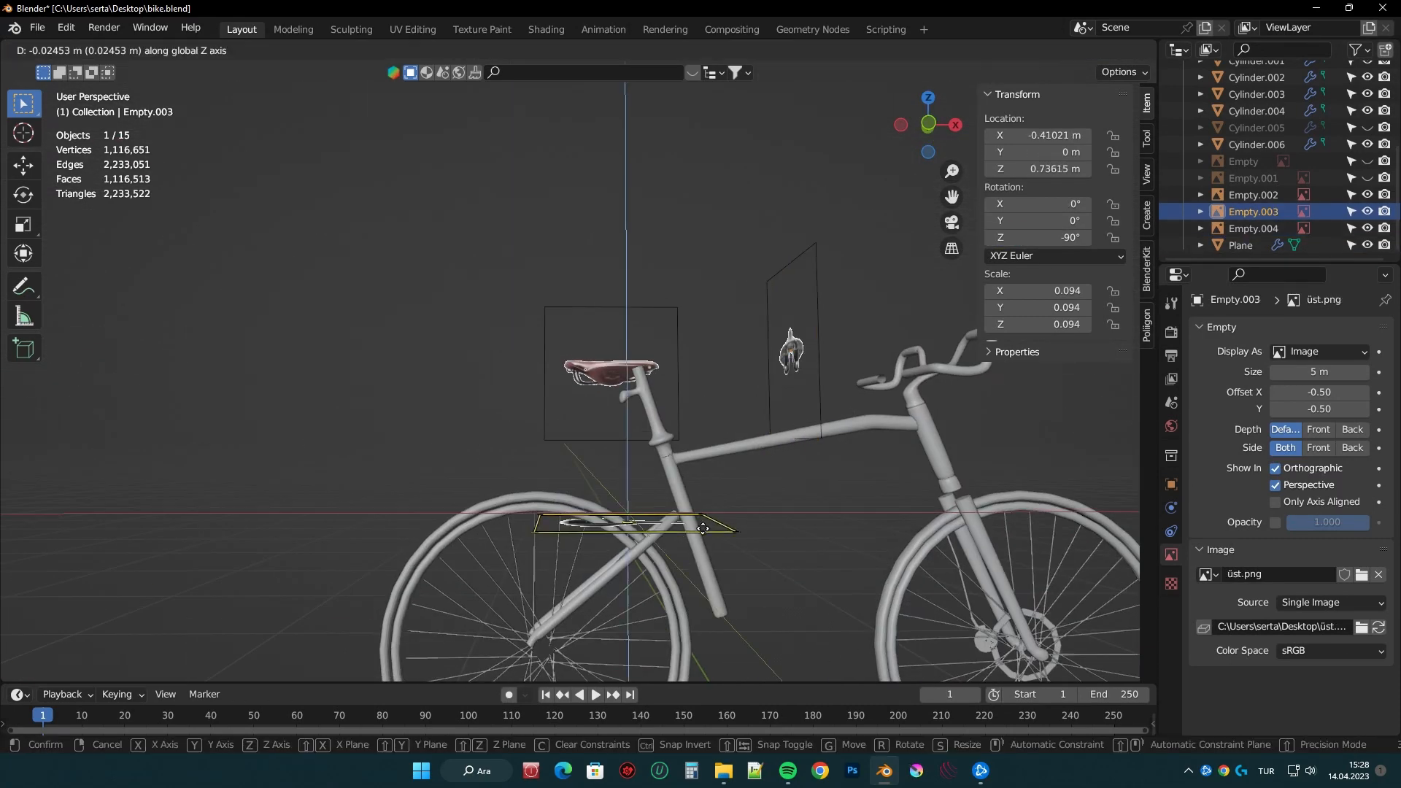
click(667, 565)
key(g)
key(z)
middle_drag(715, 555, 714, 429)
click(1100, 516)
- Hide the main frame tubes, the tyres and the seat stays
scroll(627, 431, down, 3)
click(616, 420)
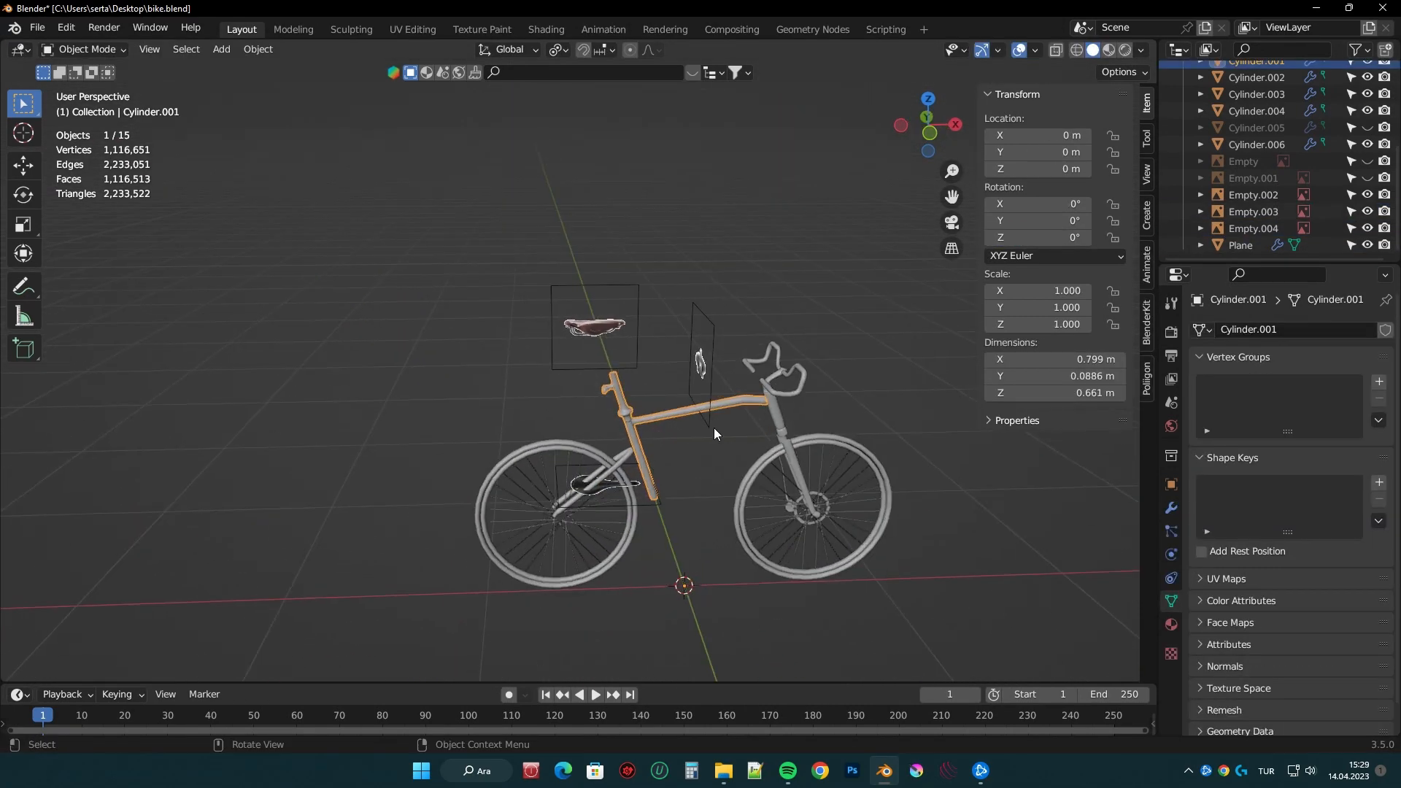
scroll(1241, 114, up, 3)
key(h)
click(585, 449)
shift+click(632, 456)
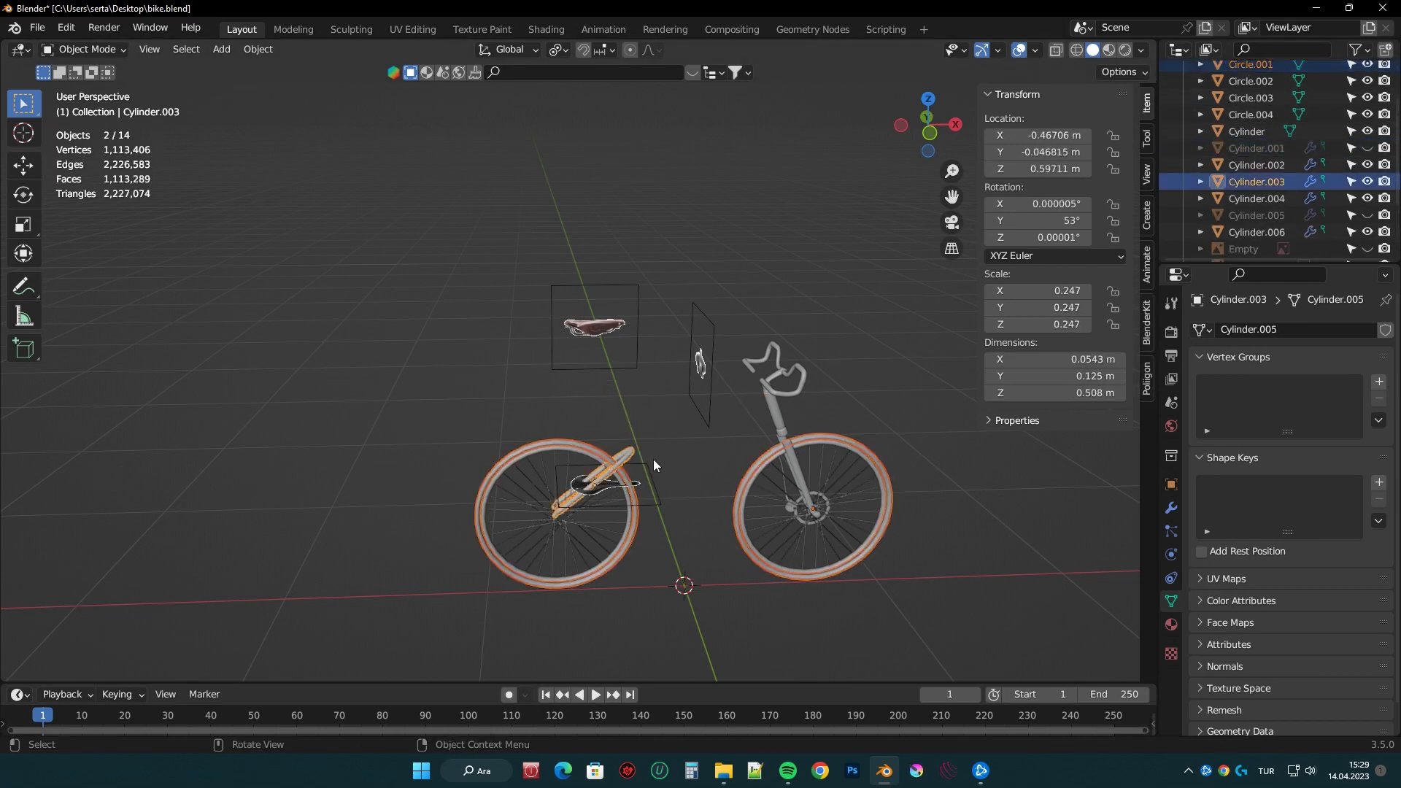
key(h)
- Hide the remaining wheel parts around the saddle reference images
click(592, 453)
shift+drag(592, 453, 642, 518)
key(h)
middle_drag(686, 379, 767, 407)
key(ctrl+z)
shift+click(607, 487)
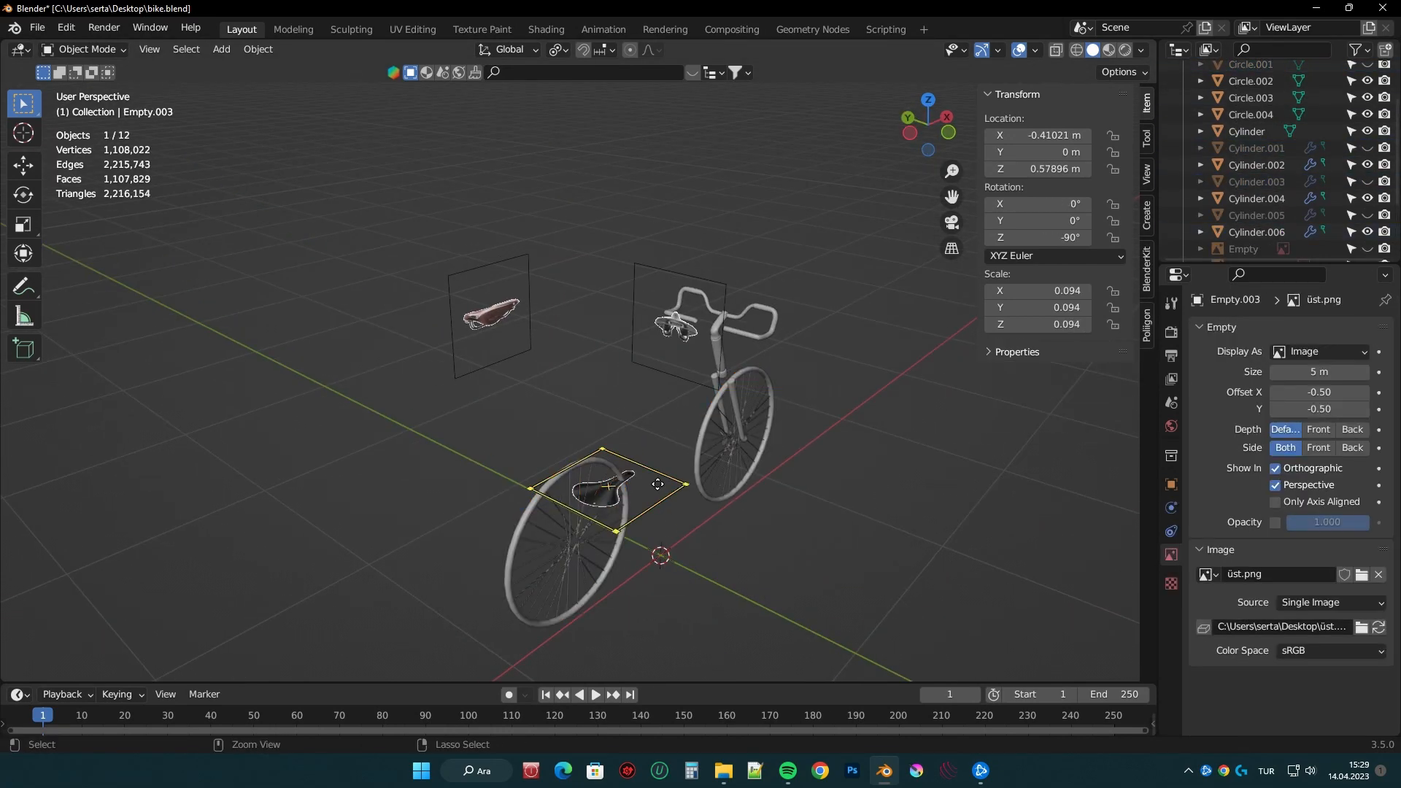
middle_drag(759, 625, 681, 524)
key(h)
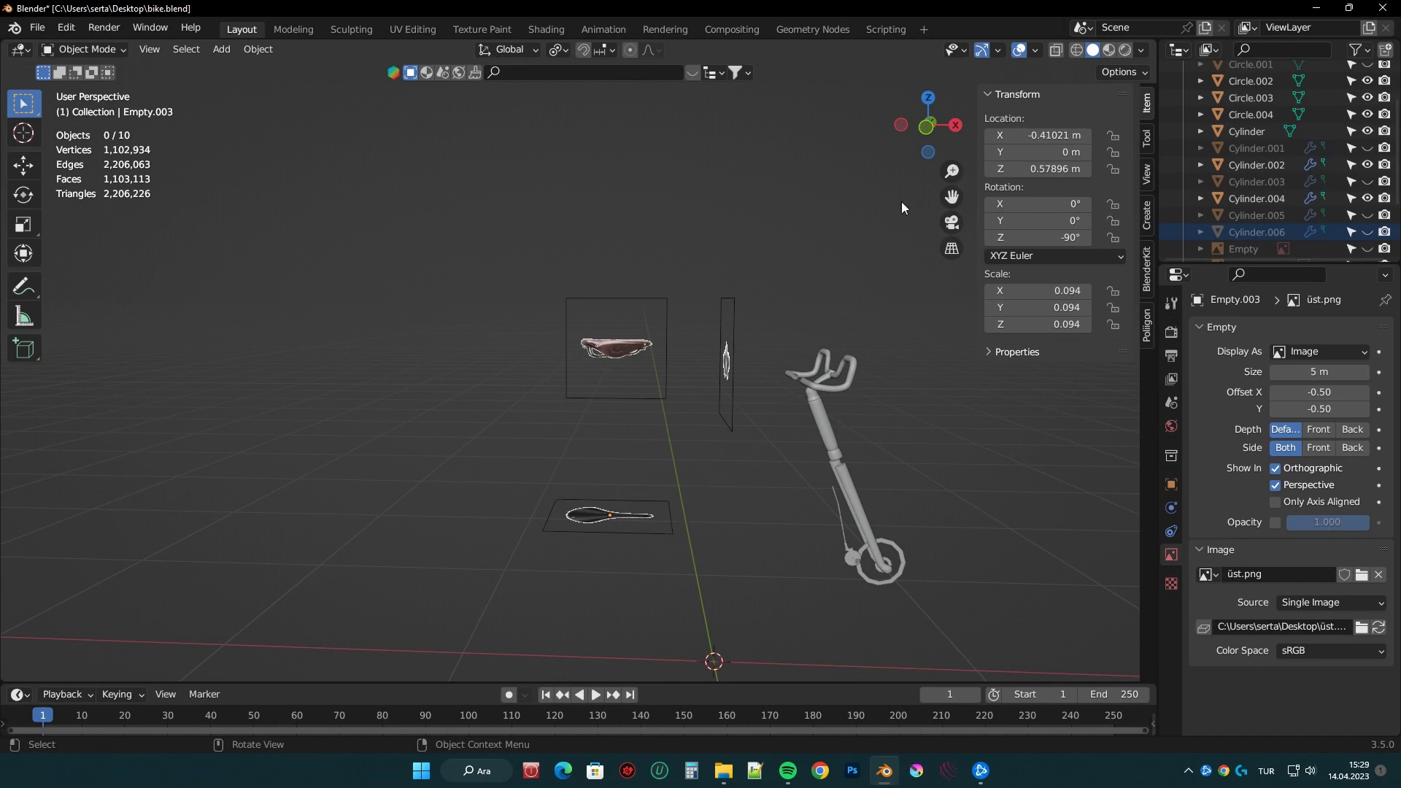
- Move the new cube up along Z and about -0.43 m along X onto the side-view saddle image
key(KP_1)
middle_drag(658, 291, 643, 306)
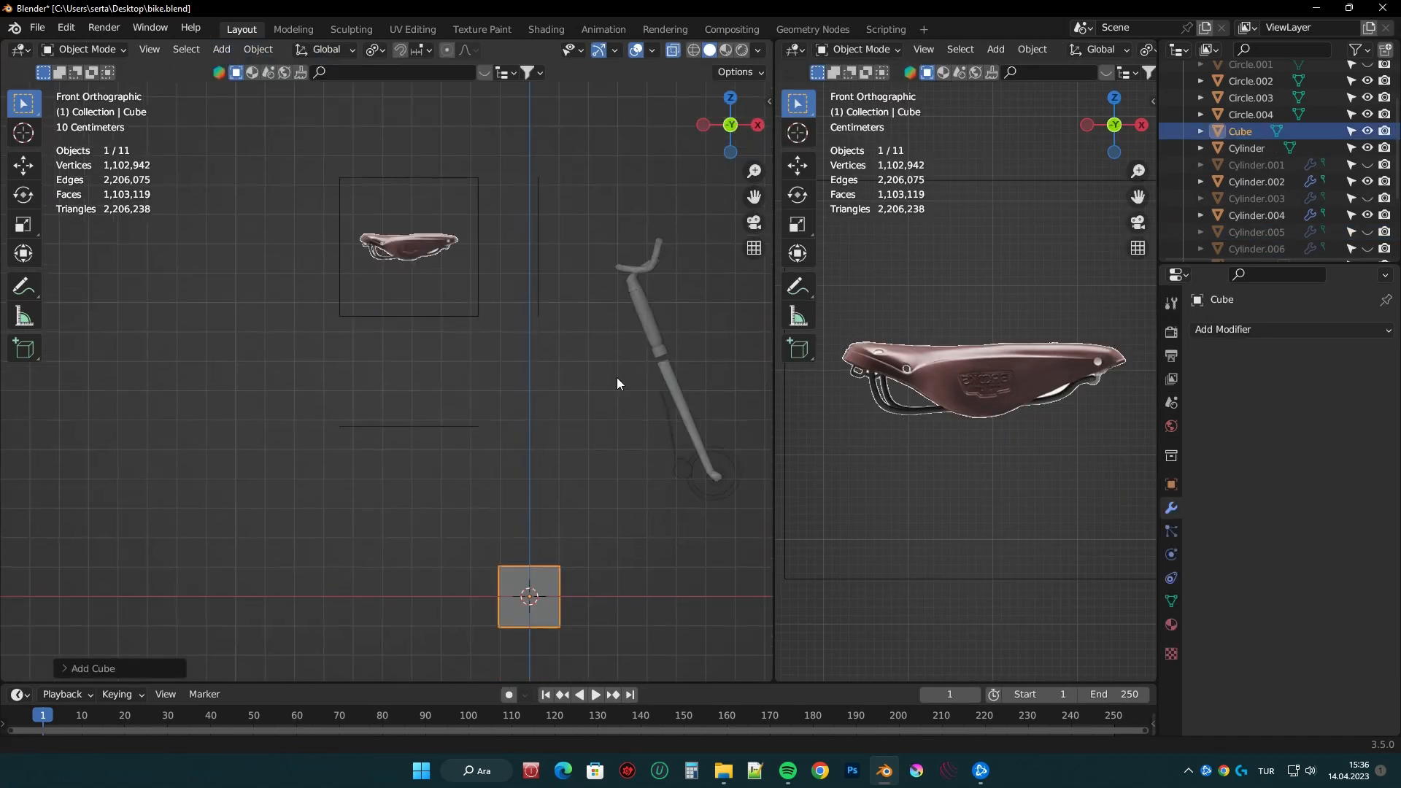
key(g)
key(z)
click(635, 648)
scroll(632, 379, up, 5)
shift+middle_drag(625, 146, 485, 498)
key(g)
key(x)
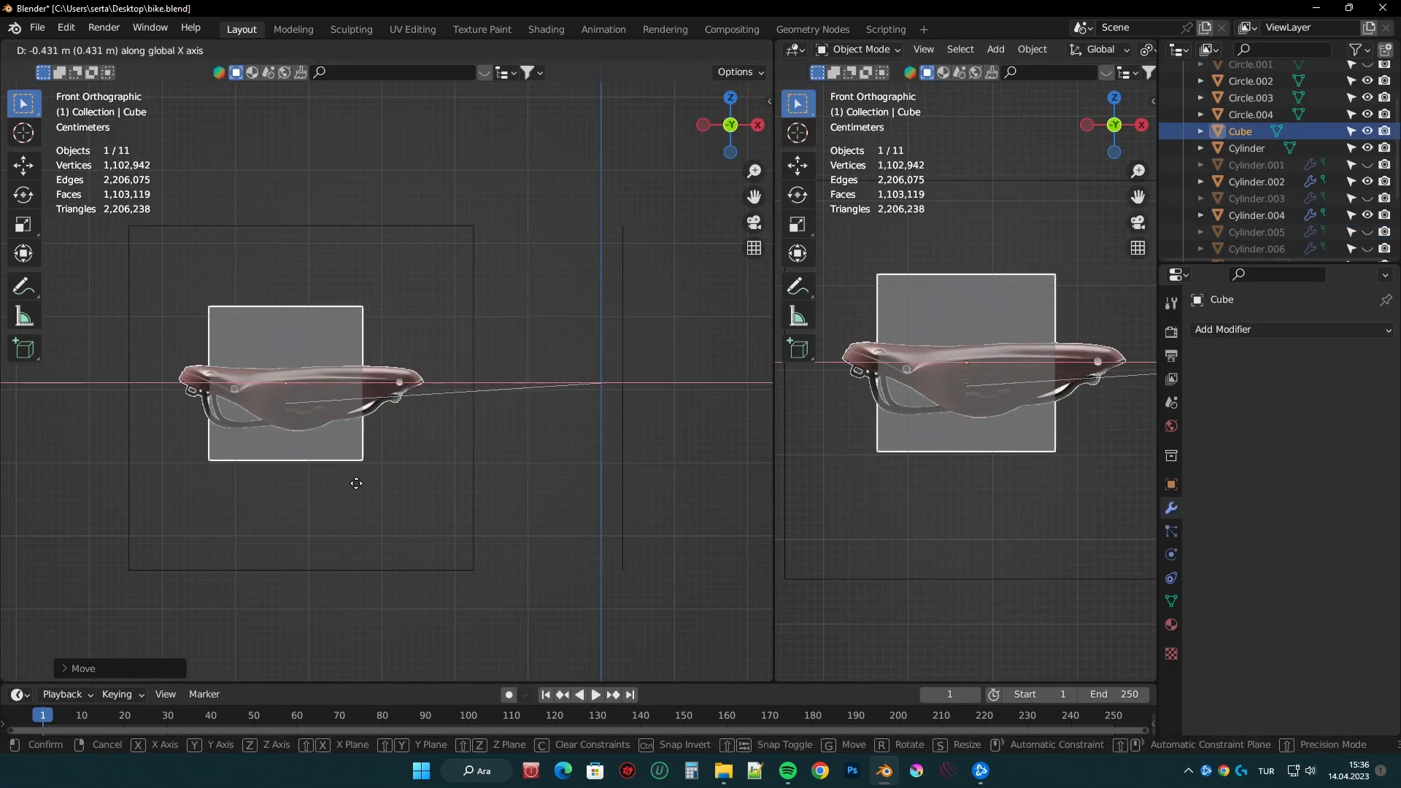
click(357, 483)
- Flatten the cube along Z and stretch it along X by a factor of about 1.49
shift+middle_drag(357, 483, 506, 471)
scroll(542, 431, up, 4)
shift+middle_drag(543, 426, 472, 398)
key(s)
key(z)
click(371, 522)
key(s)
key(x)
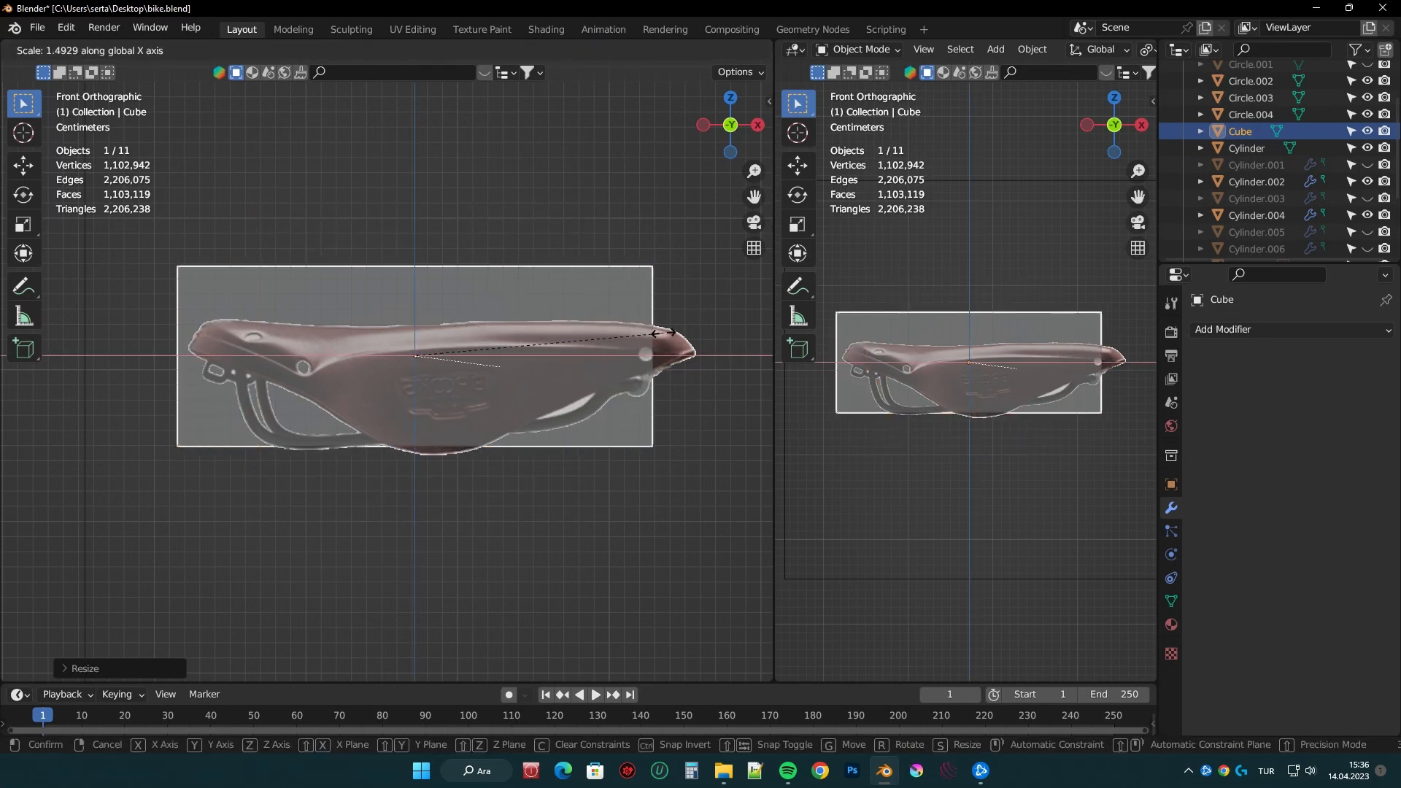
click(663, 333)
- Move the cube along X and Z to line it up with the saddle in the side-view image
key(g)
key(x)
click(707, 342)
key(g)
key(z)
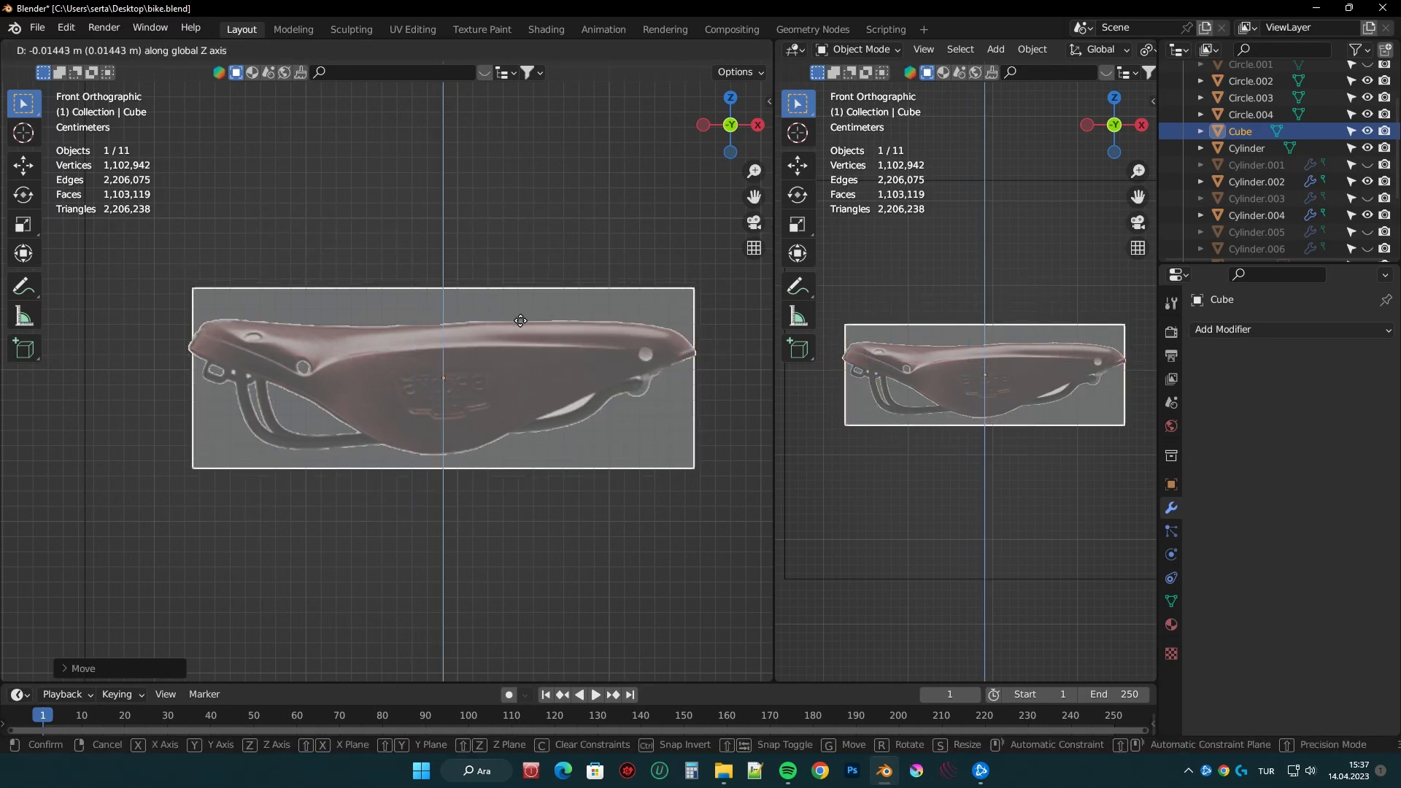
click(523, 316)
- Scale the cube along Z and X and shift it vertically to fit the saddle's side outline
key(s)
key(z)
click(542, 251)
key(g)
key(z)
click(539, 258)
key(s)
key(x)
click(537, 264)
- Scale the cube's width in the top view to match the saddle outline in üst.png
click(731, 98)
scroll(482, 219, down, 6)
shift+middle_drag(473, 211, 495, 340)
scroll(505, 325, up, 5)
key(s)
middle_drag(515, 273, 517, 272)
click(517, 268)
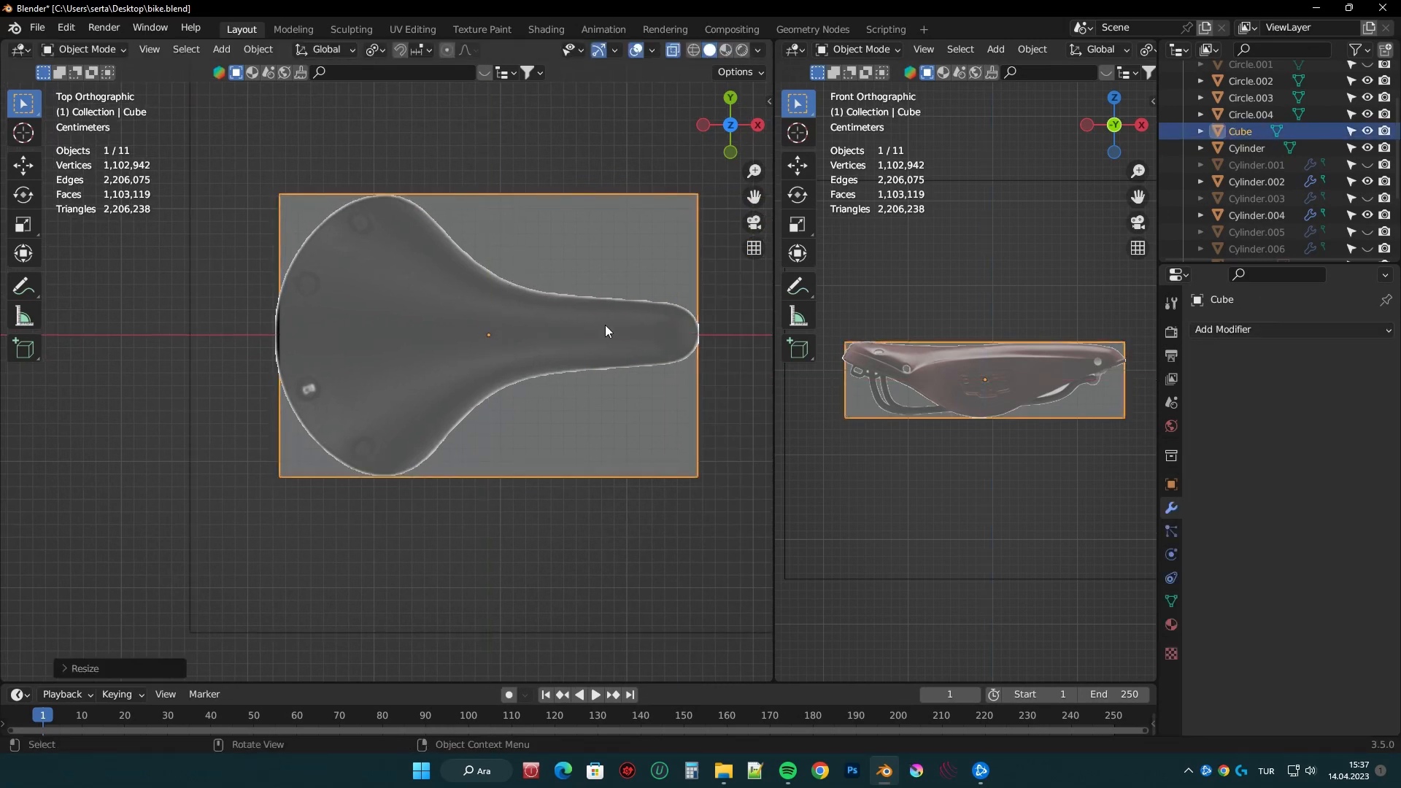
- Move the cube along X in the top view to line it up with the saddle outline
click(655, 369)
click(658, 372)
key(g)
key(x)
click(655, 373)
scroll(576, 405, down, 4)
click(703, 125)
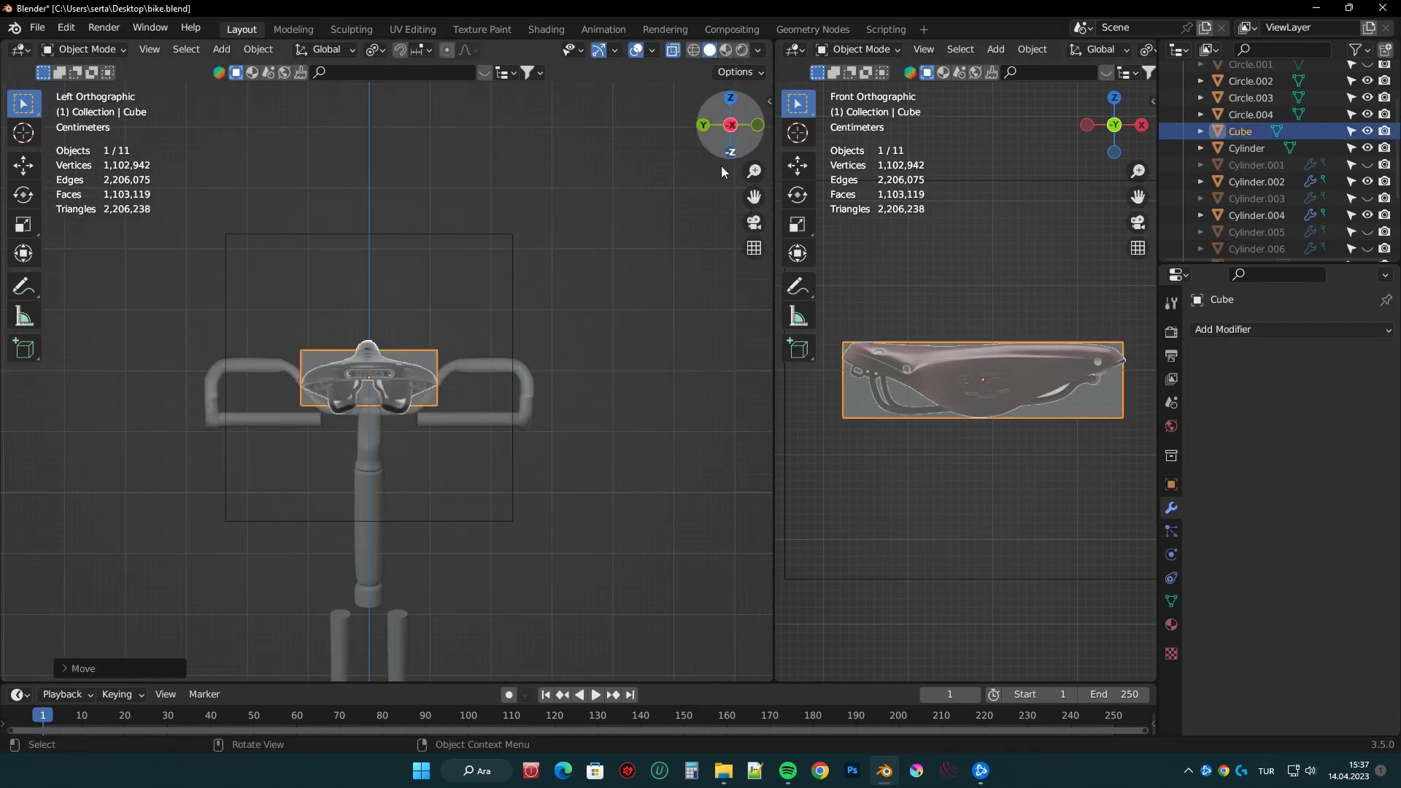
scroll(413, 328, up, 4)
scroll(413, 328, down, 4)
click(757, 125)
drag(733, 126, 740, 126)
click(733, 126)
- Subdivide the whole cube mesh once and delete the vertices of one lengthwise half
key(Tab)
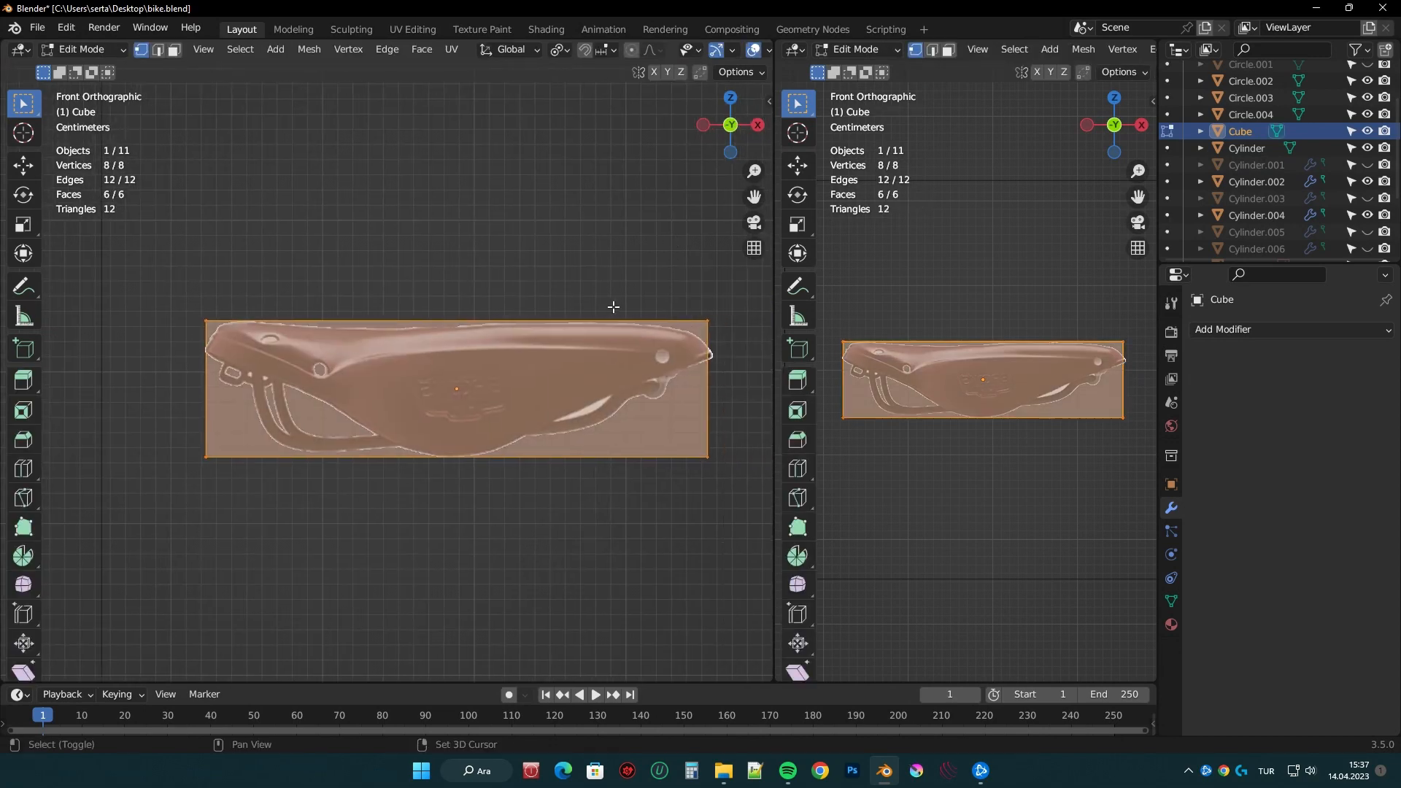
middle_drag(467, 292, 544, 369)
right_click(467, 335)
click(438, 377)
middle_drag(446, 343, 531, 340)
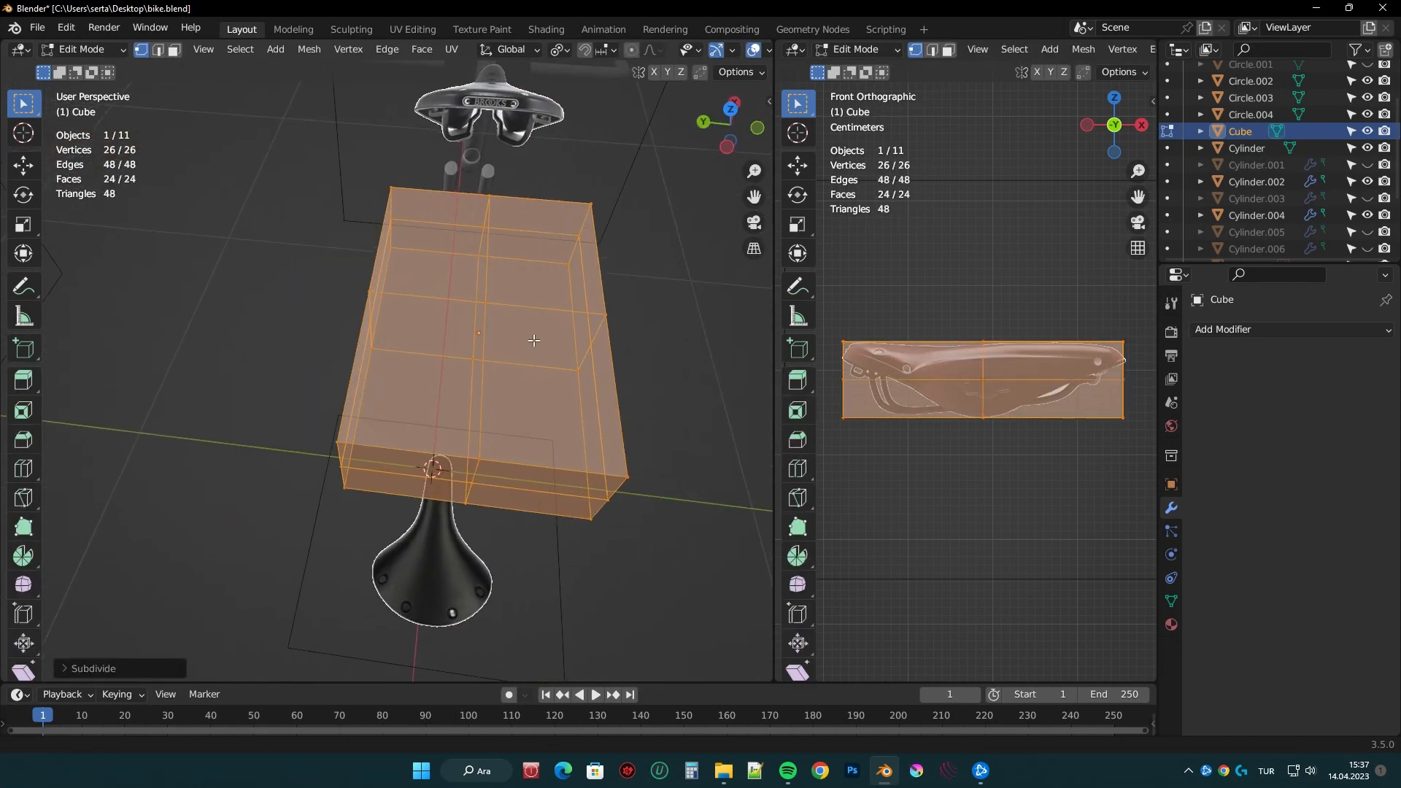
drag(434, 391, 240, 175)
key(x)
middle_drag(581, 474, 825, 343)
- Add a Mirror modifier to the half mesh using only the Y axis, with Clipping enabled
click(1290, 330)
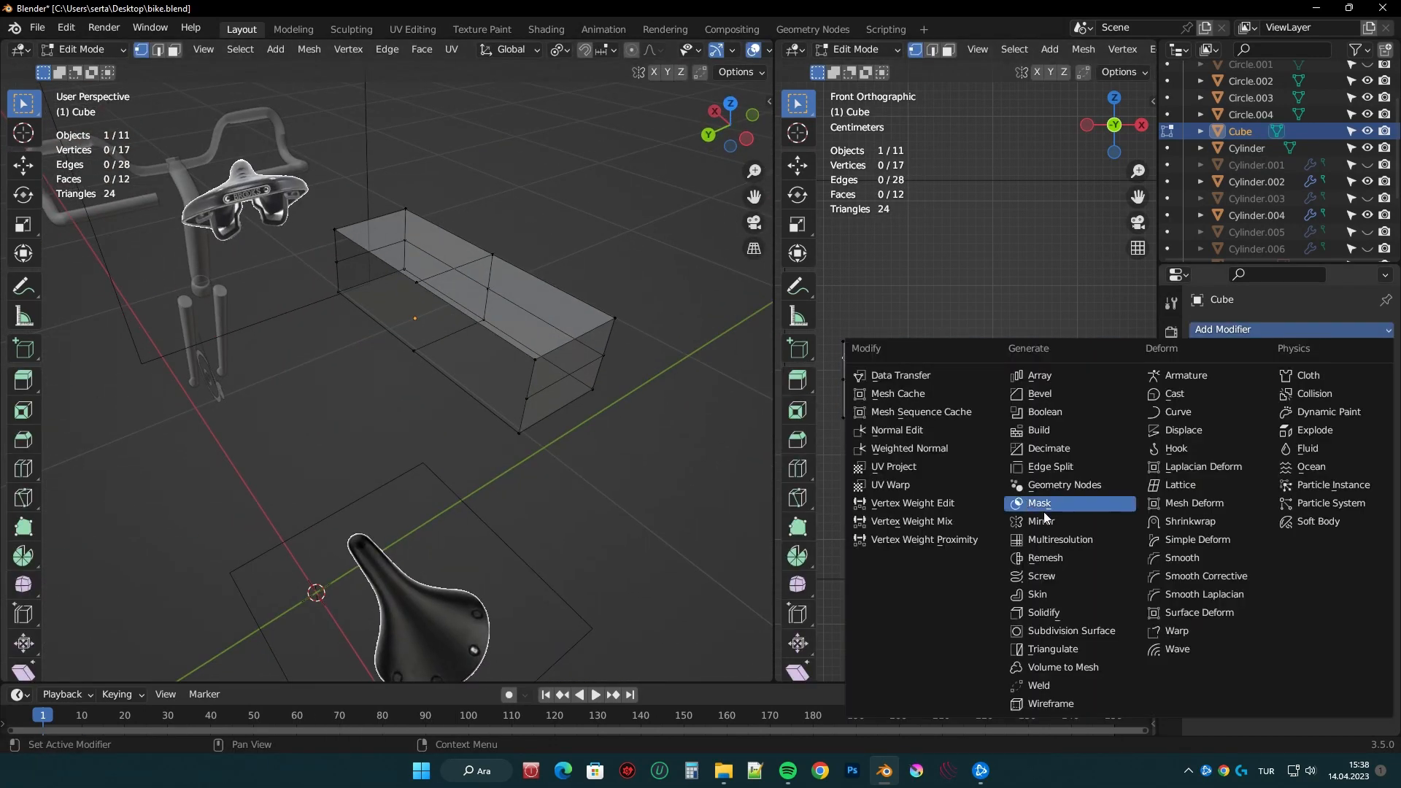
click(1042, 505)
click(1286, 419)
click(1354, 420)
middle_drag(602, 281, 648, 276)
click(1320, 418)
click(1276, 498)
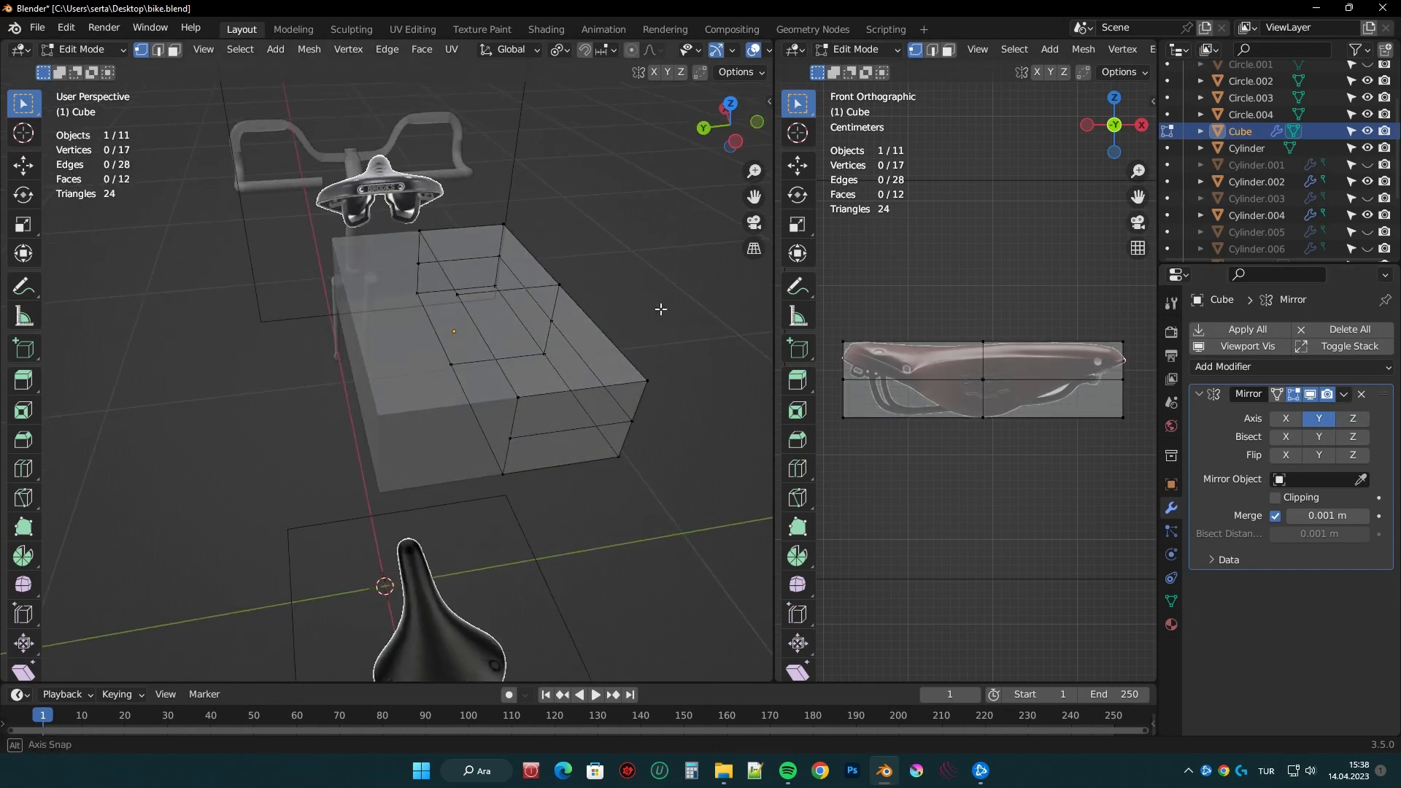
- Try to subdivide the entire mirrored half mesh once more
middle_drag(660, 306, 612, 345)
middle_drag(496, 328, 519, 352)
key(a)
right_click(519, 353)
click(519, 353)
key(KP_1)
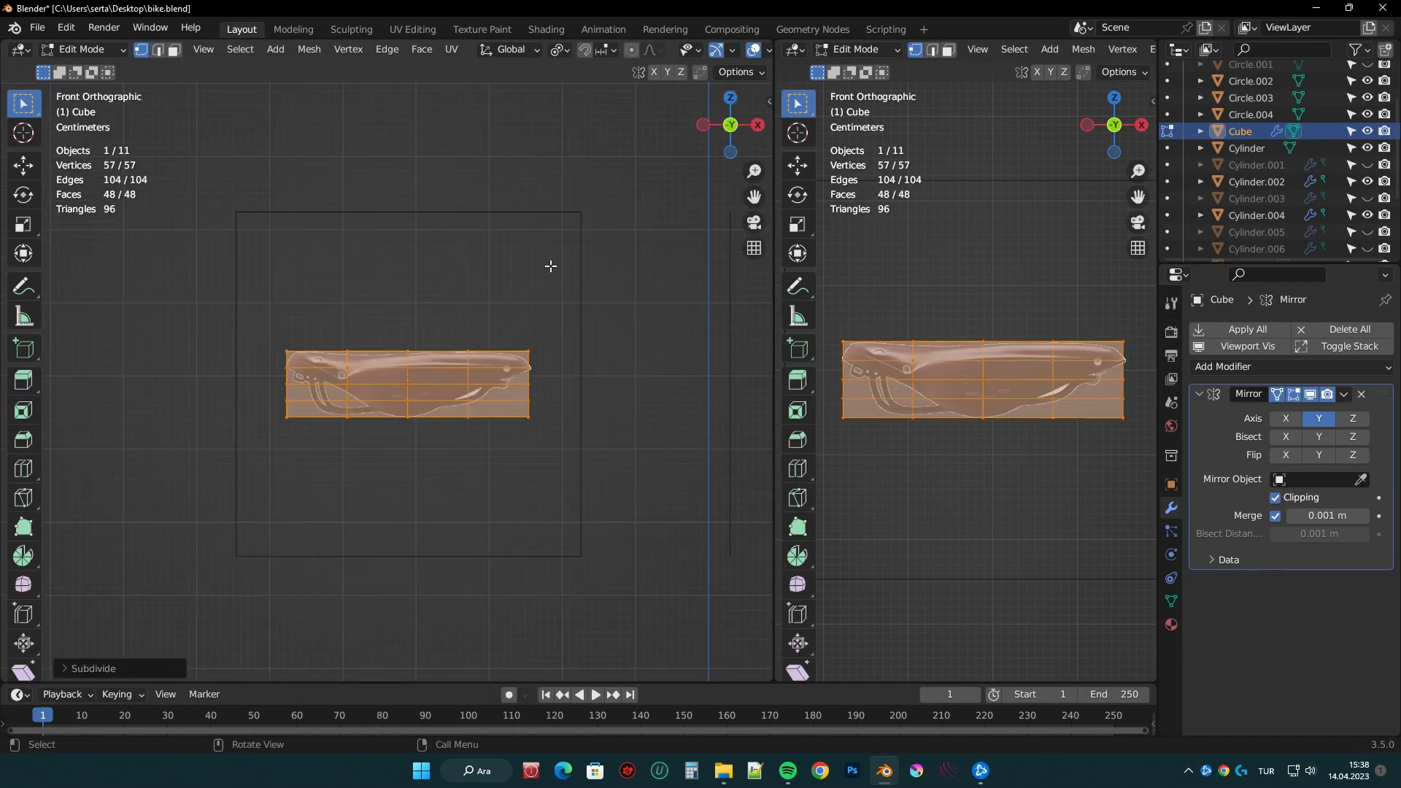
key(ctrl+z)
- Lower the upper rear corner vertex to the saddle's contour in the rear view
middle_drag(385, 290, 594, 260)
click(725, 141)
scroll(620, 292, up, 7)
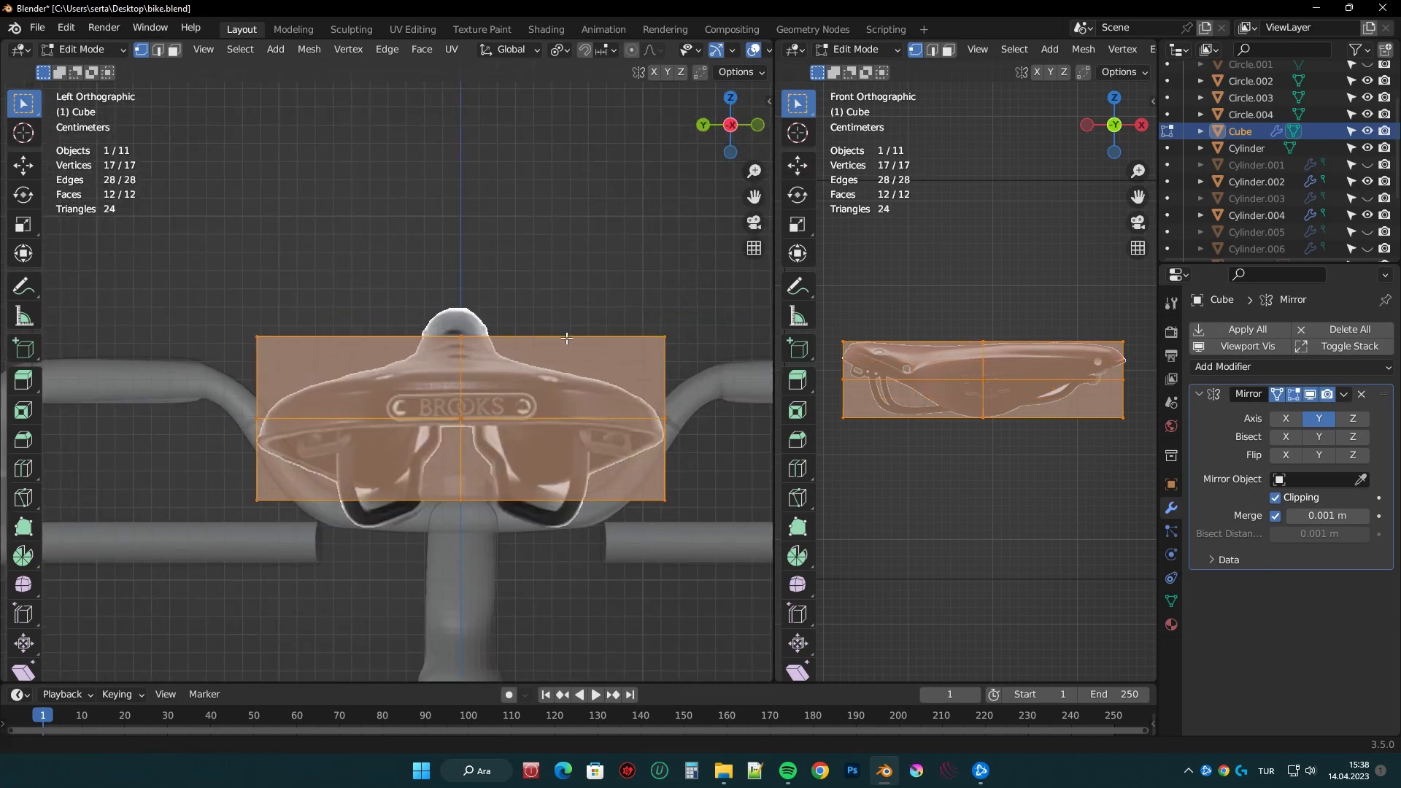
drag(626, 306, 692, 368)
mouse_move(672, 326)
middle_down()
mouse_move(650, 360)
mouse_move(672, 349)
middle_up()
click(706, 349)
click(721, 134)
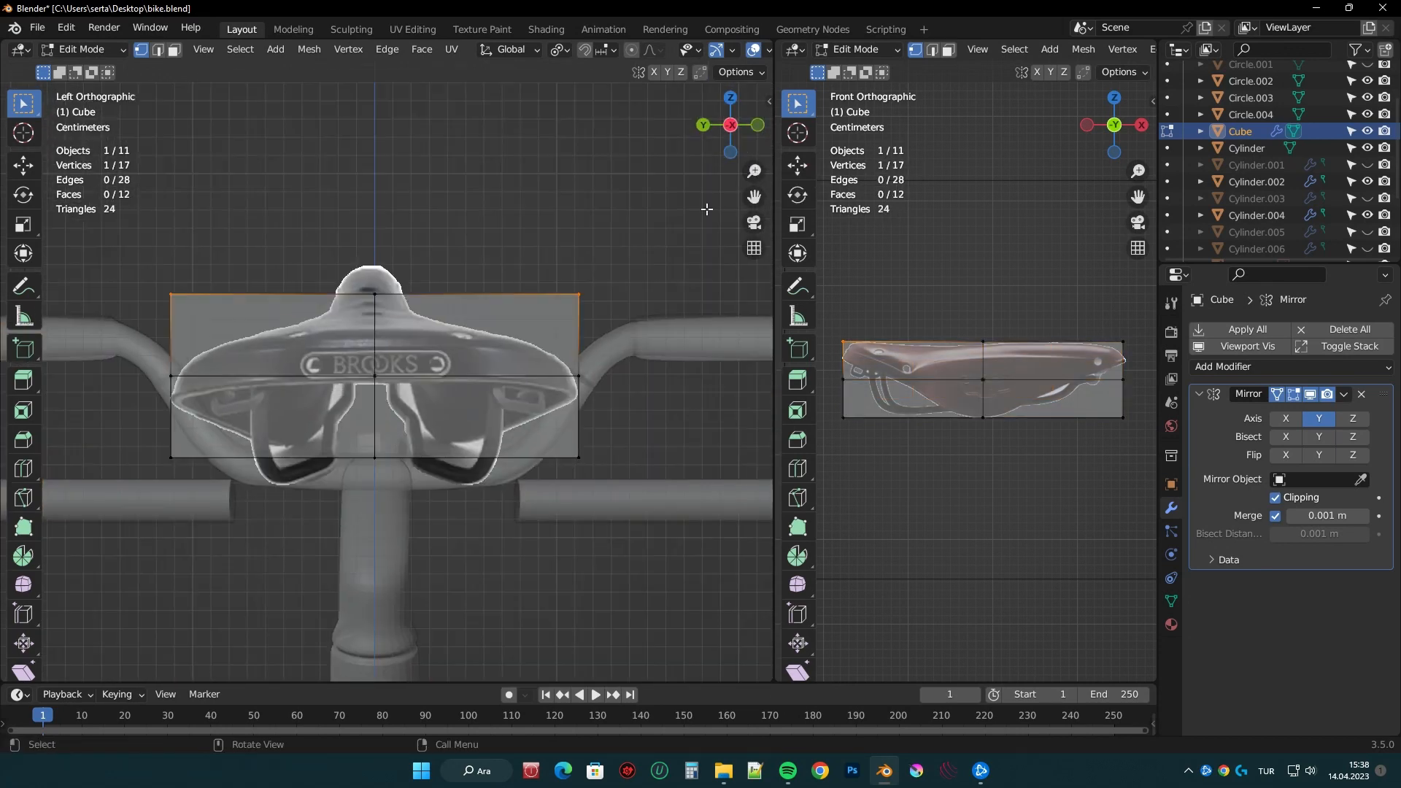
key(g)
click(654, 258)
- Try to flatten three selected vertices at the middle of the mesh by scaling them along Z
middle_drag(660, 223, 670, 277)
drag(528, 247, 596, 415)
click(756, 125)
key(s)
key(z)
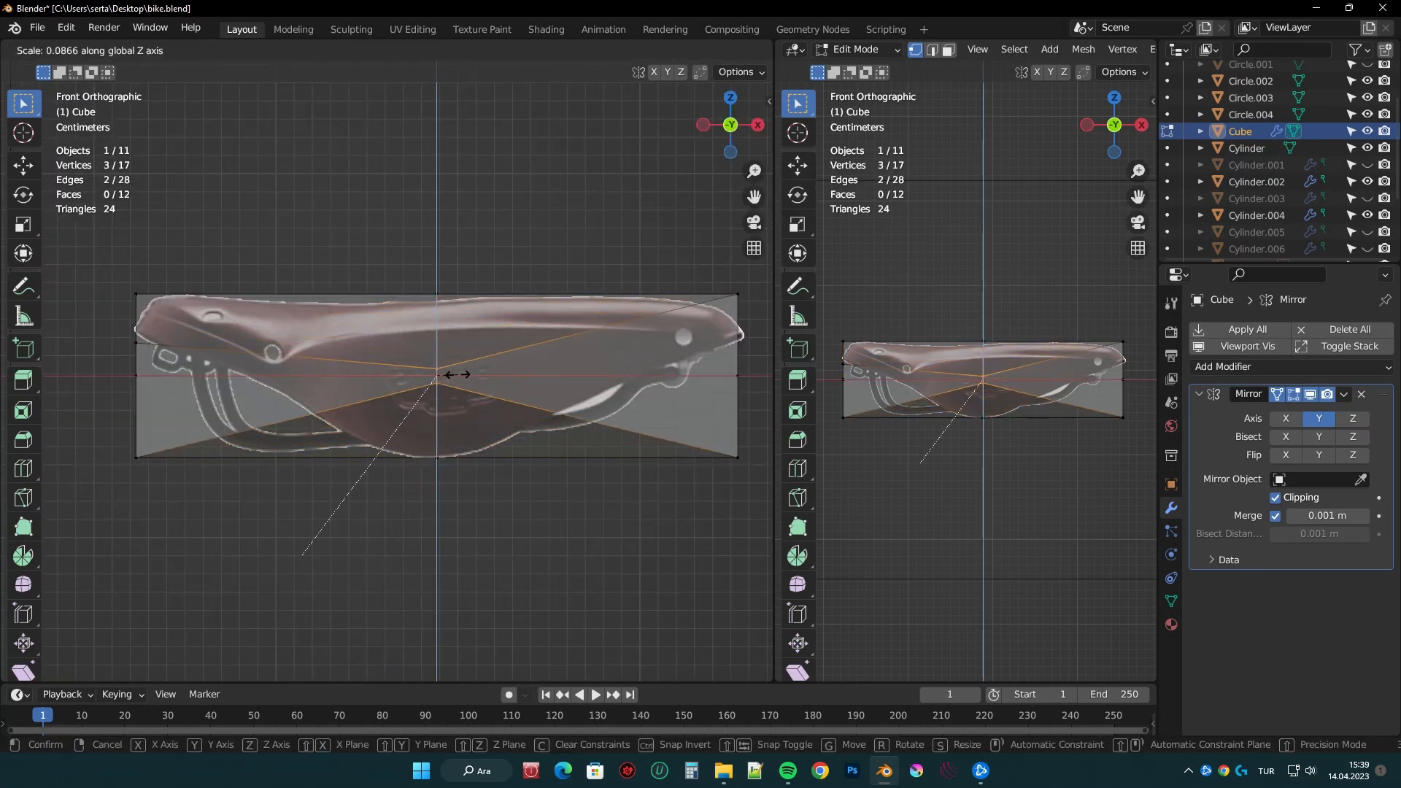
click(457, 376)
middle_drag(446, 417, 372, 423)
key(ctrl+z)
- Raise the centre vertex of the mesh's underside along Z
click(430, 461)
middle_drag(491, 467, 606, 469)
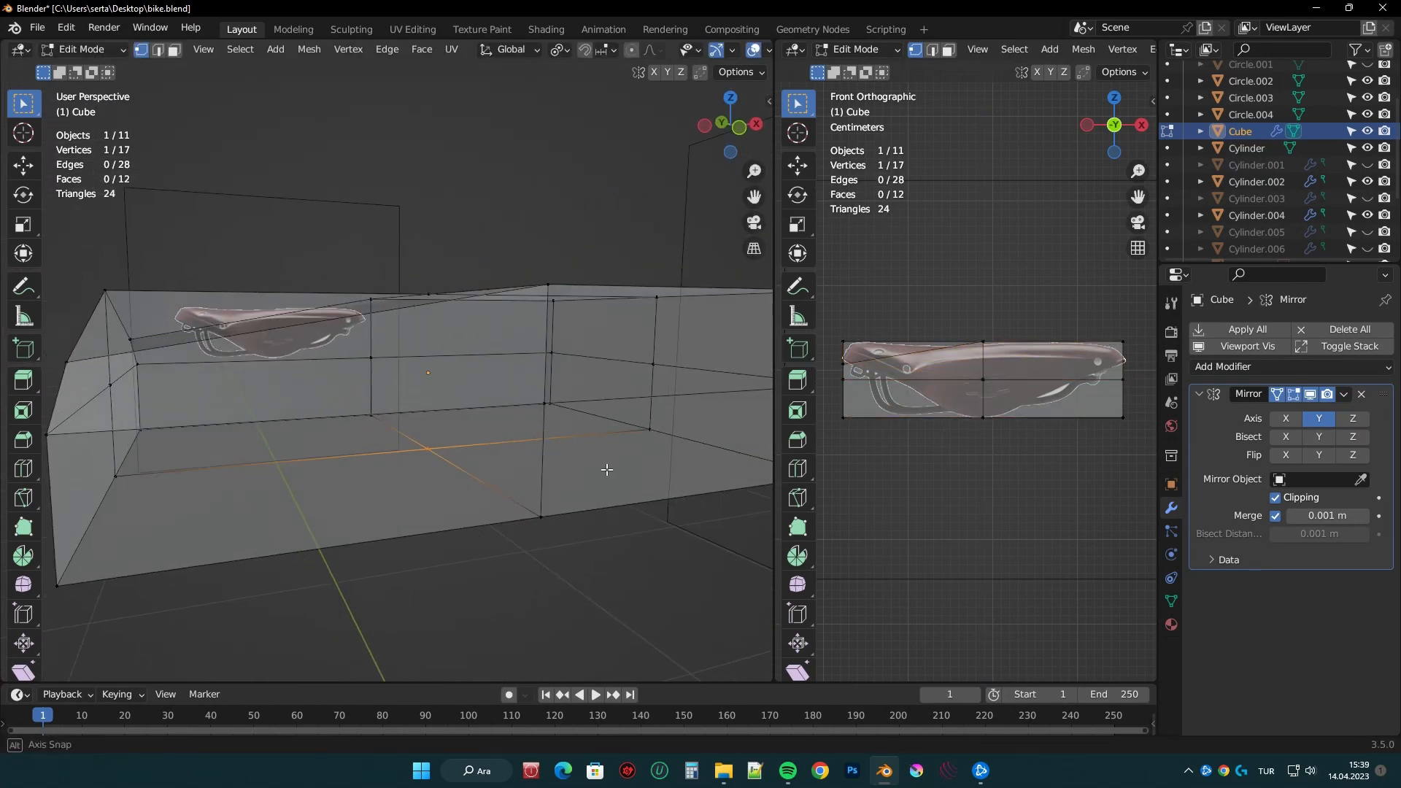
key(g)
key(z)
click(605, 349)
middle_drag(606, 349, 394, 330)
scroll(409, 500, down, 4)
- Examine the mesh against the saddle reference images in Object Mode, selecting the yan.png reference and then the cube again
key(Tab)
click(394, 330)
middle_drag(611, 329, 614, 386)
click(474, 496)
click(74, 270)
middle_drag(74, 270, 721, 312)
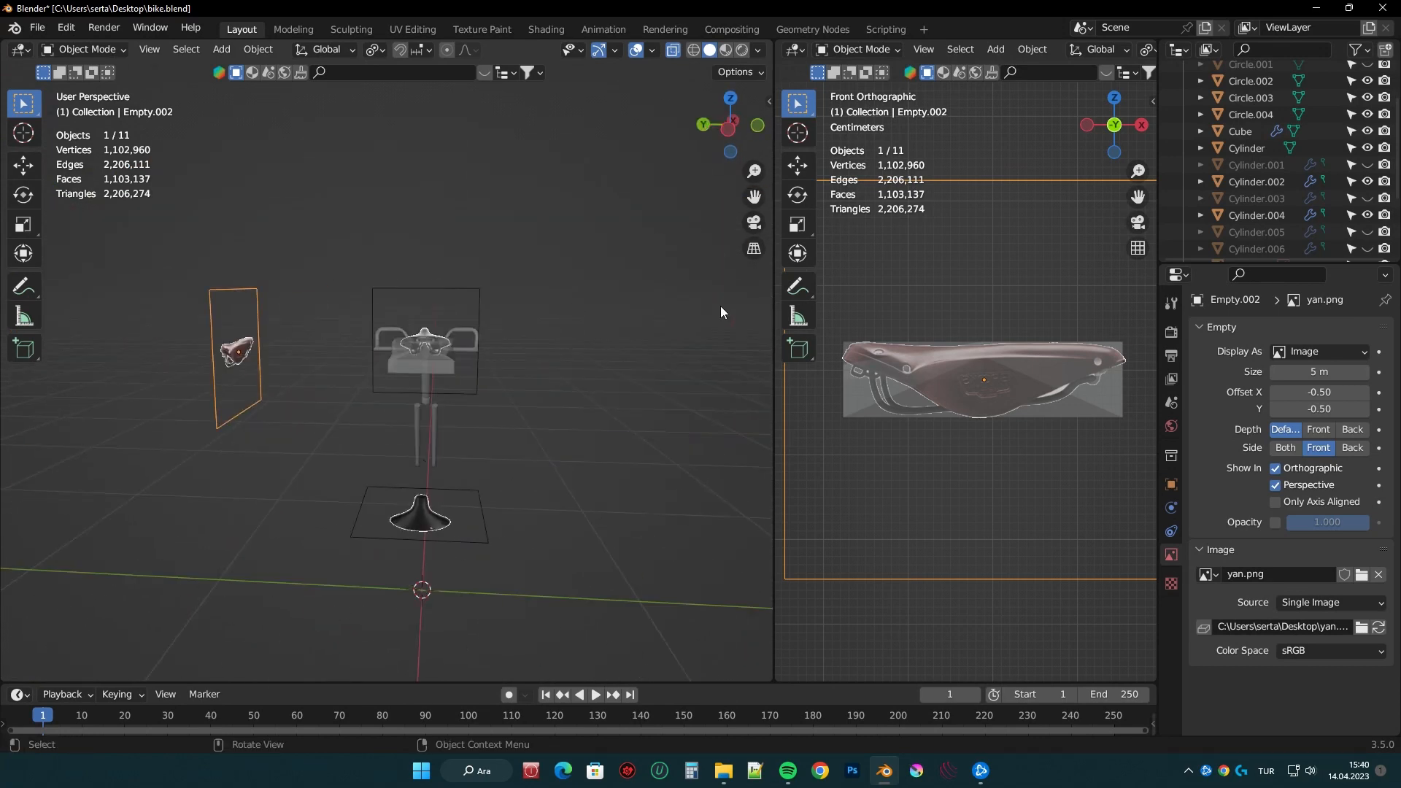
click(1103, 403)
scroll(657, 292, up, 4)
click(728, 129)
scroll(657, 229, up, 3)
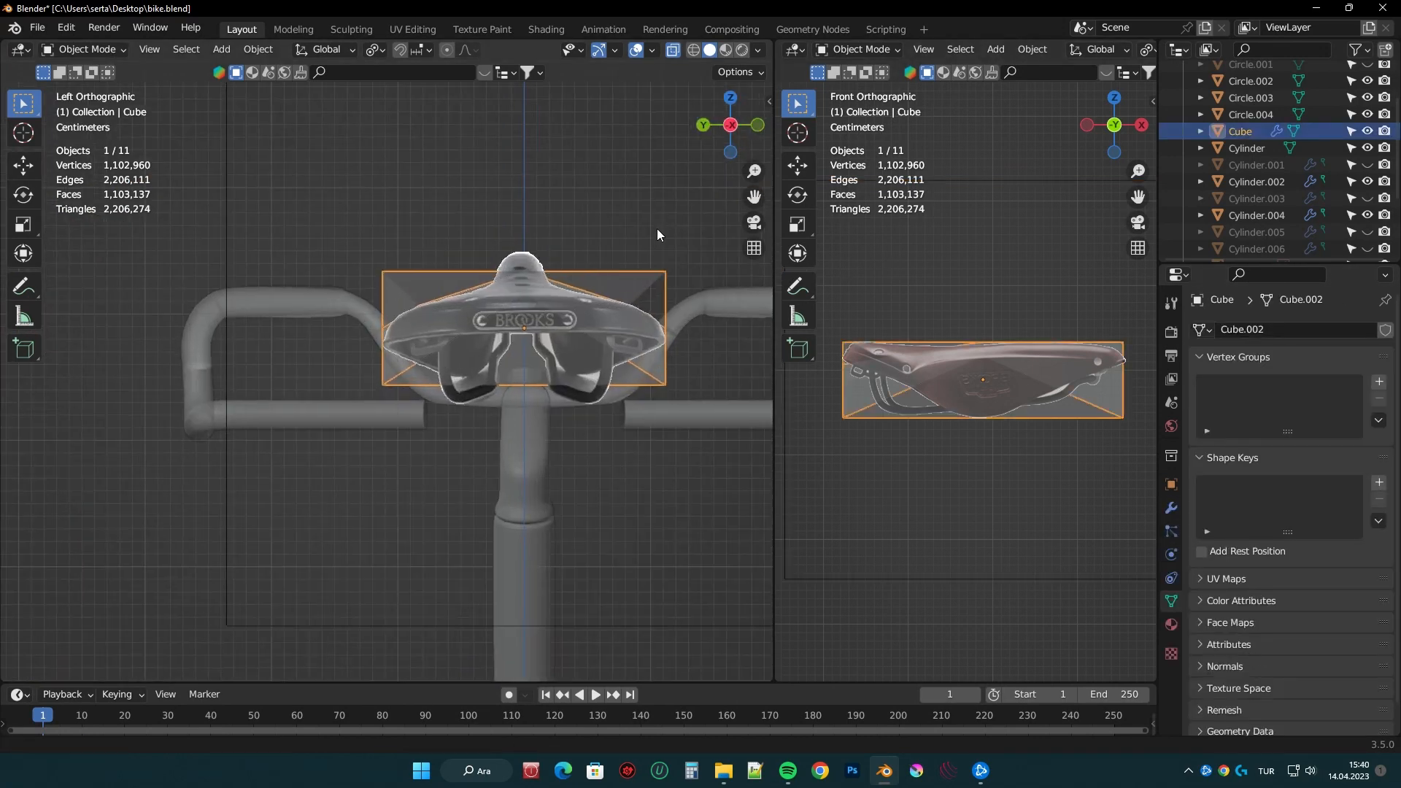
- Raise the lower centre vertices at the nose end of the mesh along Z
key(Tab)
middle_drag(555, 365, 543, 497)
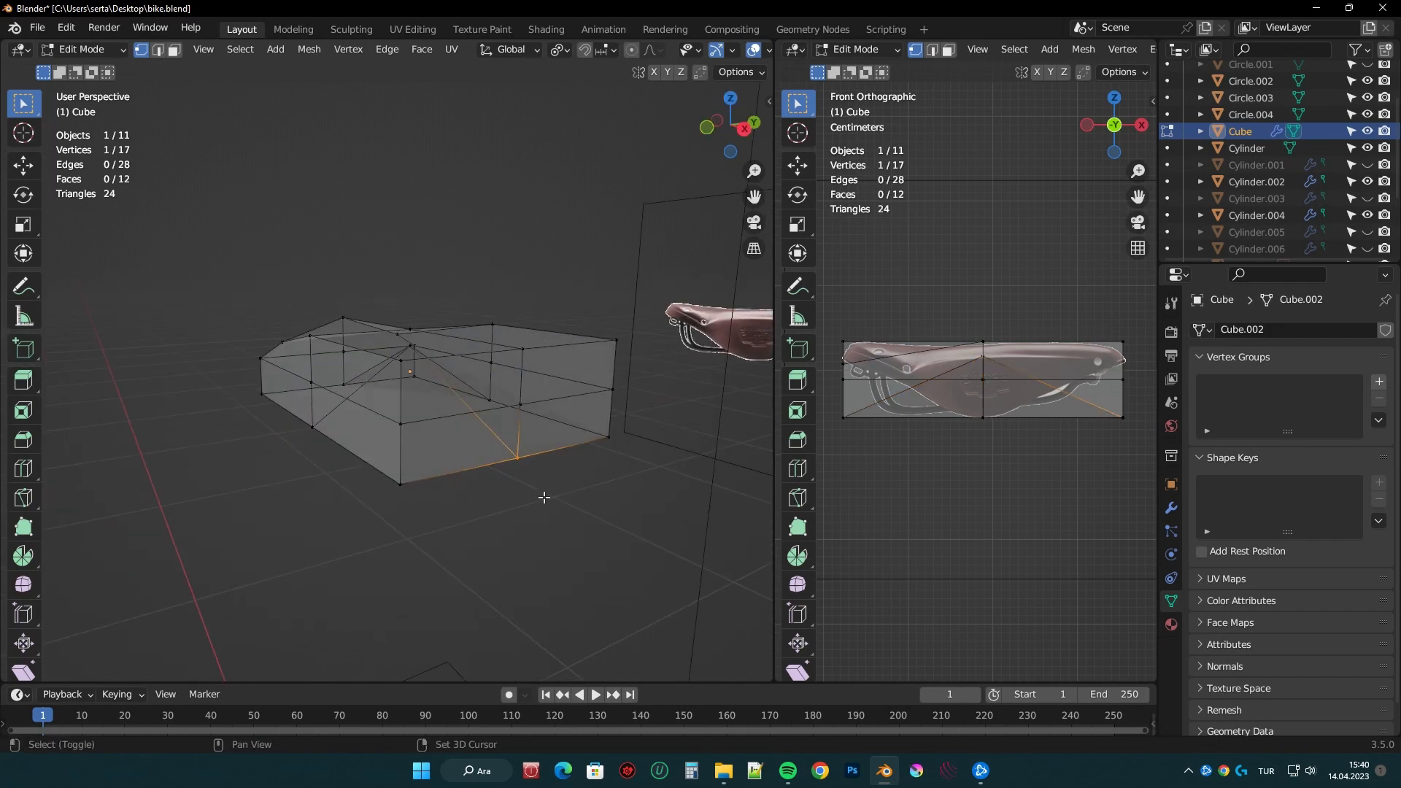
click(529, 407)
key(g)
key(z)
click(544, 391)
middle_drag(633, 405, 606, 400)
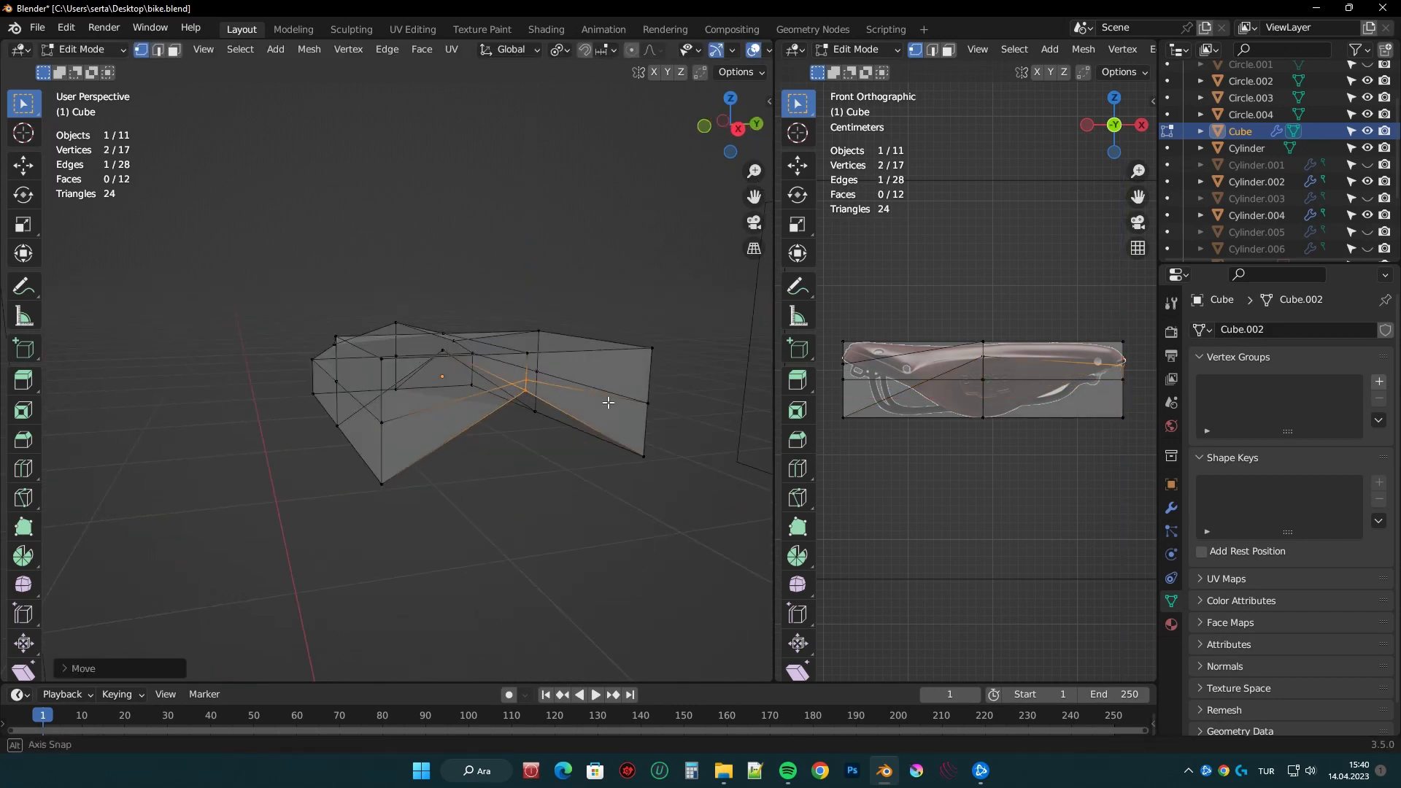
- Move the two lower outer vertices at the nose end up along Z toward the saddle's tip
drag(615, 404, 673, 478)
key(s)
key(z)
click(411, 385)
click(737, 128)
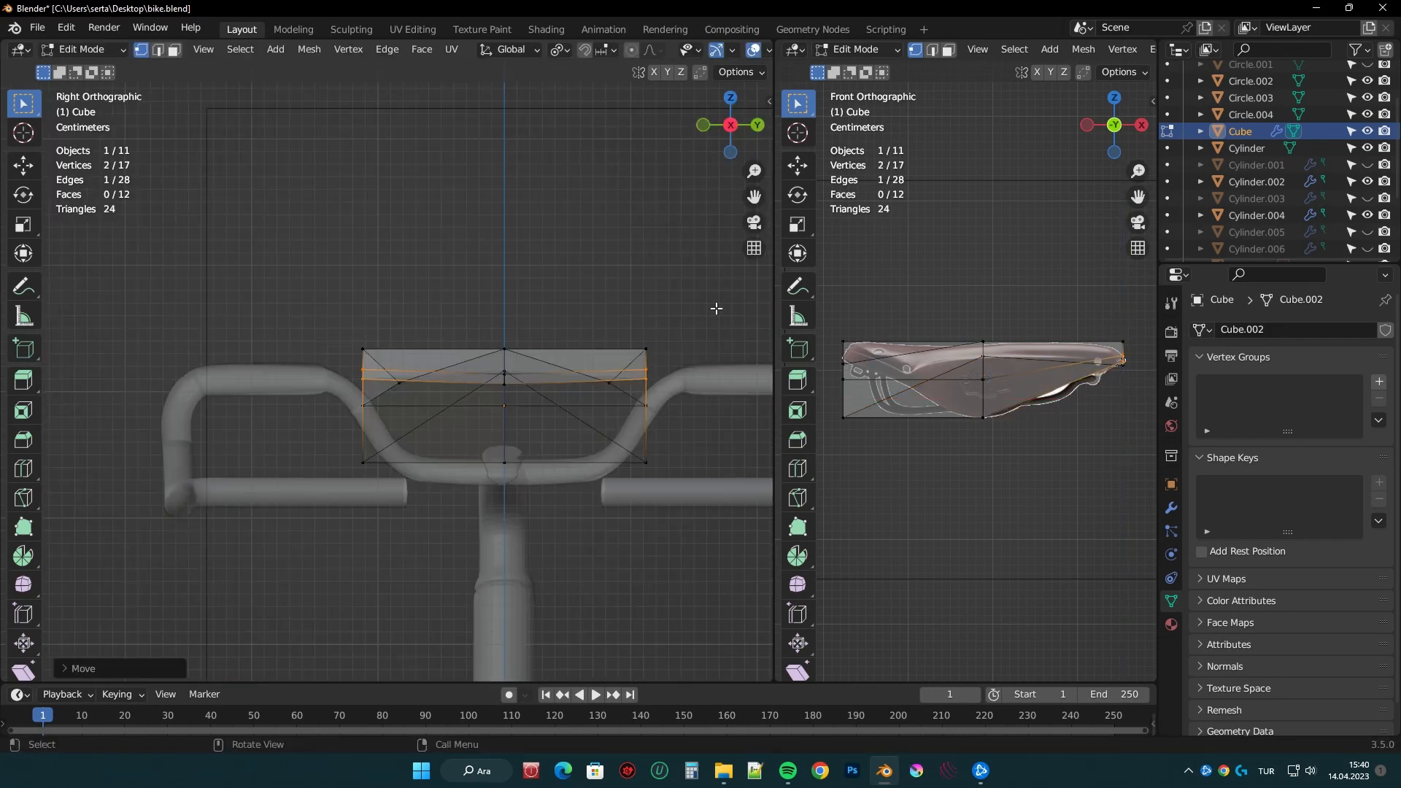
- Try to narrow the nose end by scaling and moving its two selected outer vertices along Y
scroll(716, 307, down, 2)
middle_drag(627, 233, 624, 263)
click(733, 128)
middle_drag(416, 281, 569, 284)
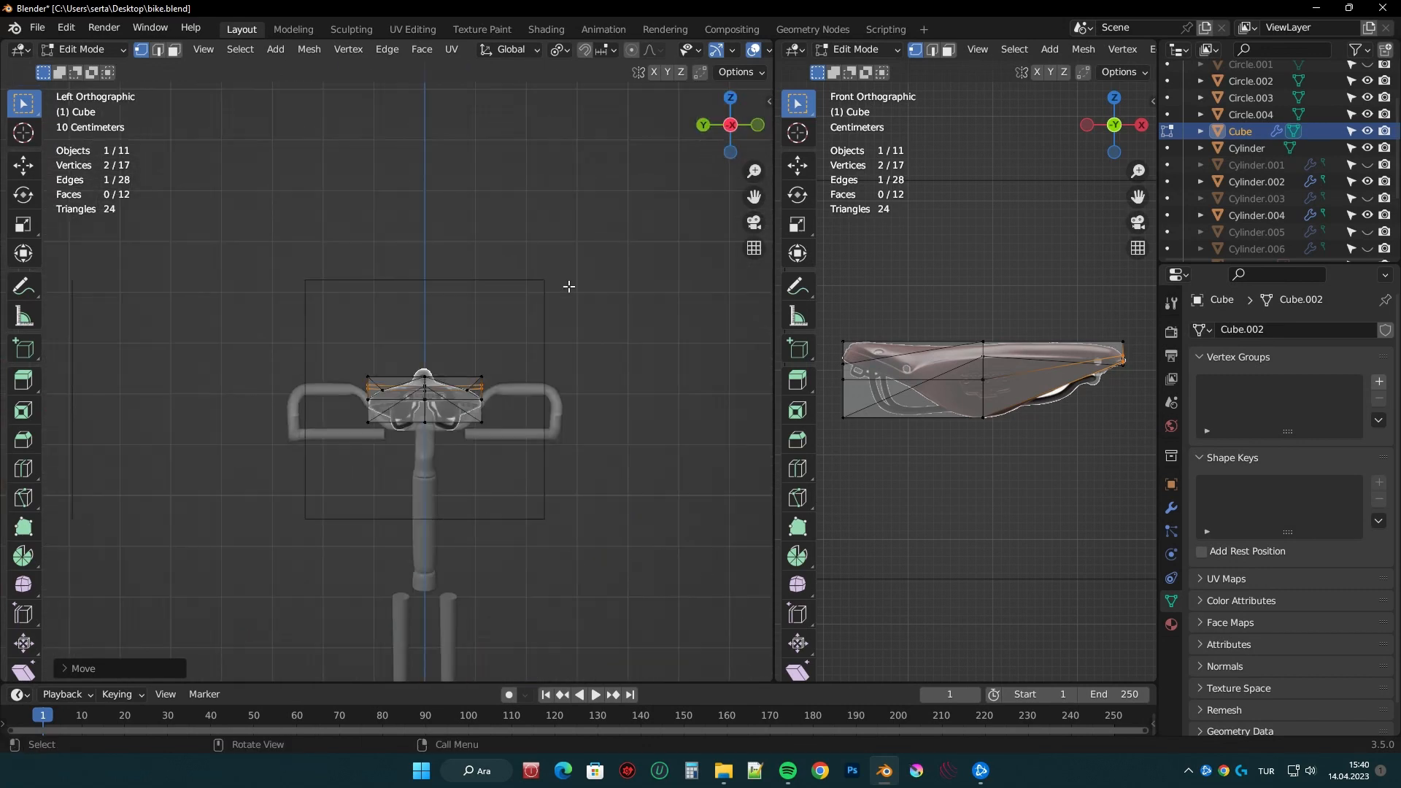
scroll(570, 286, up, 4)
key(s)
key(y)
right_click(649, 371)
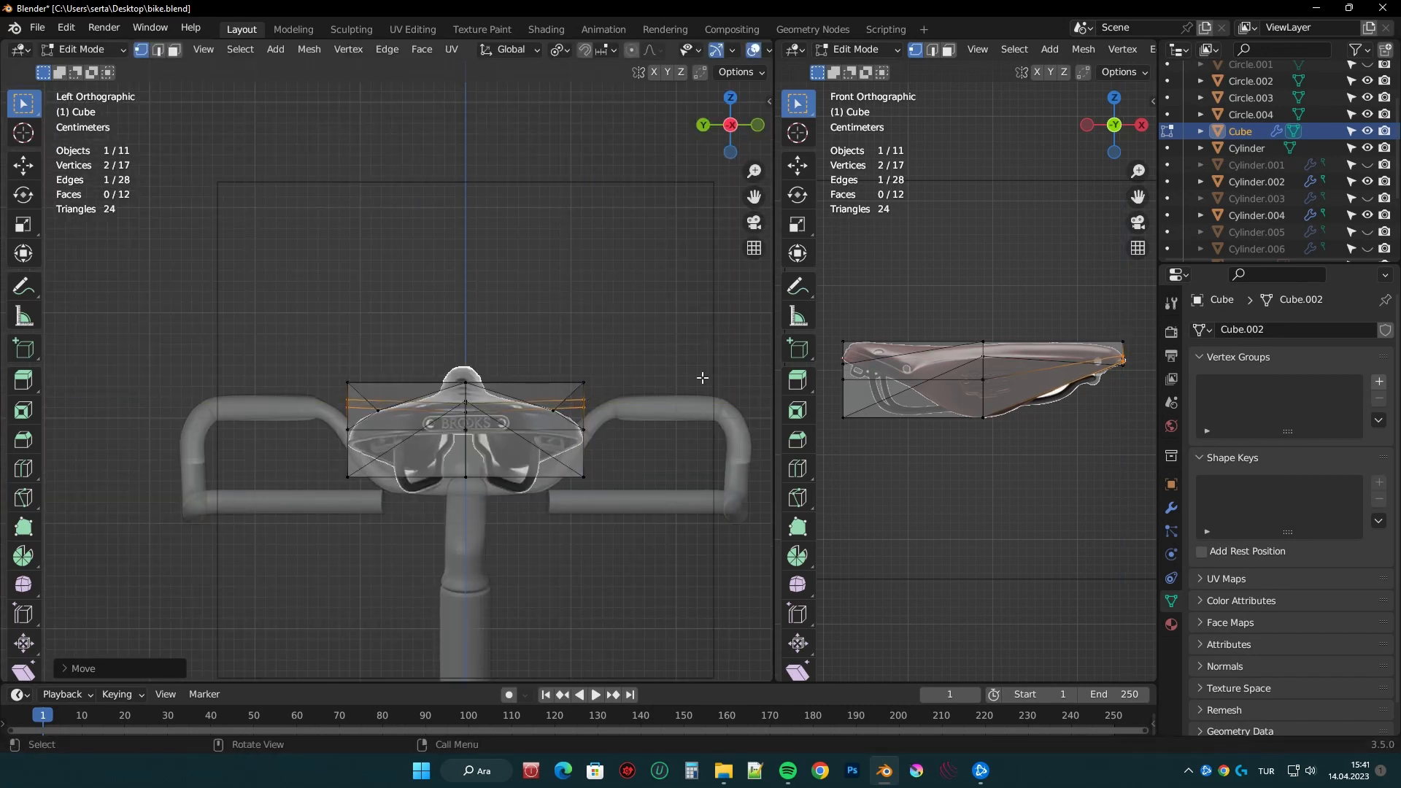
key(s)
key(y)
click(666, 371)
key(s)
middle_drag(623, 292, 537, 387)
right_click(589, 383)
key(ctrl+z)
key(g)
key(y)
click(629, 324)
key(ctrl+z)
- Add the upper nose corner to the selection and move the three outer vertices inward to narrow the nose
shift+click(559, 417)
middle_drag(672, 460, 772, 400)
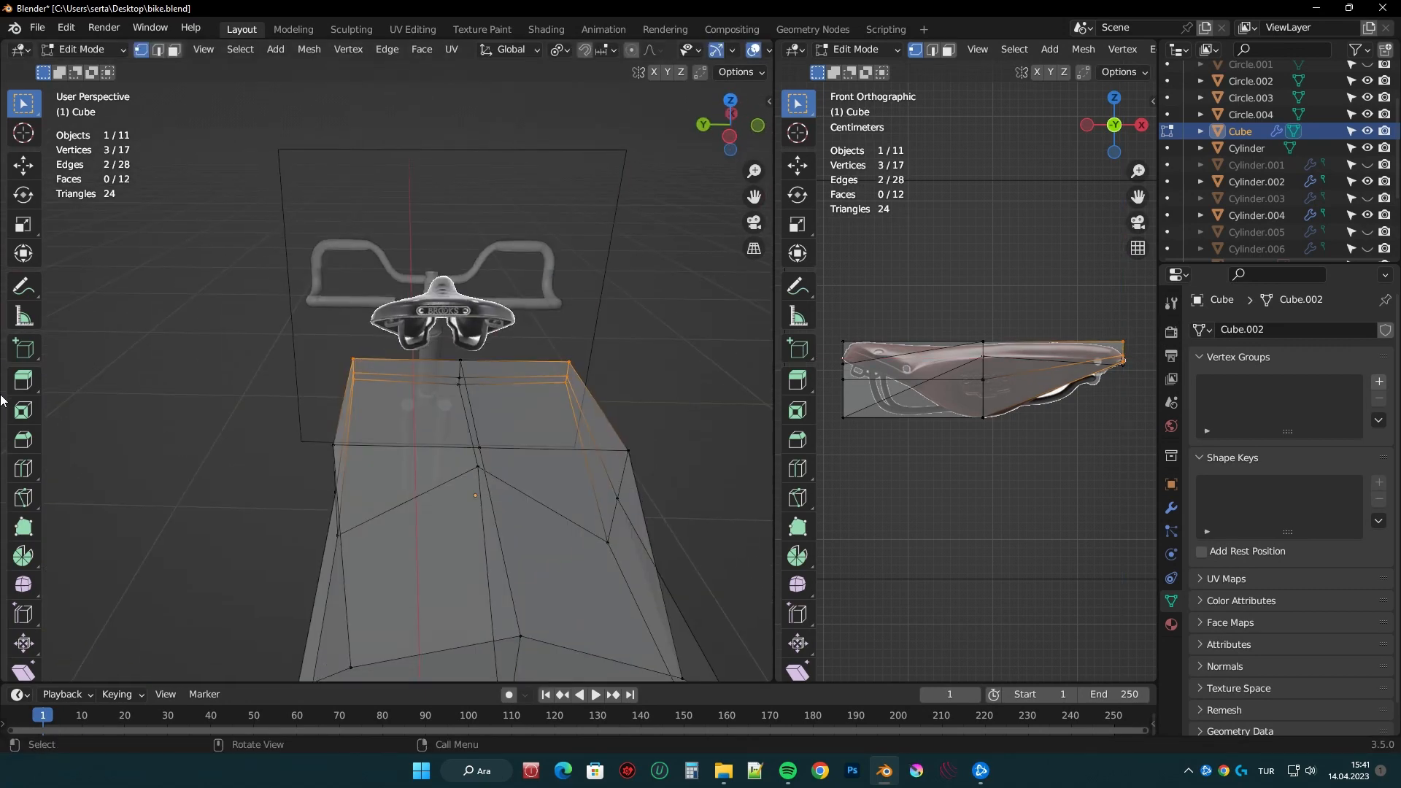
click(650, 368)
middle_drag(650, 368, 316, 610)
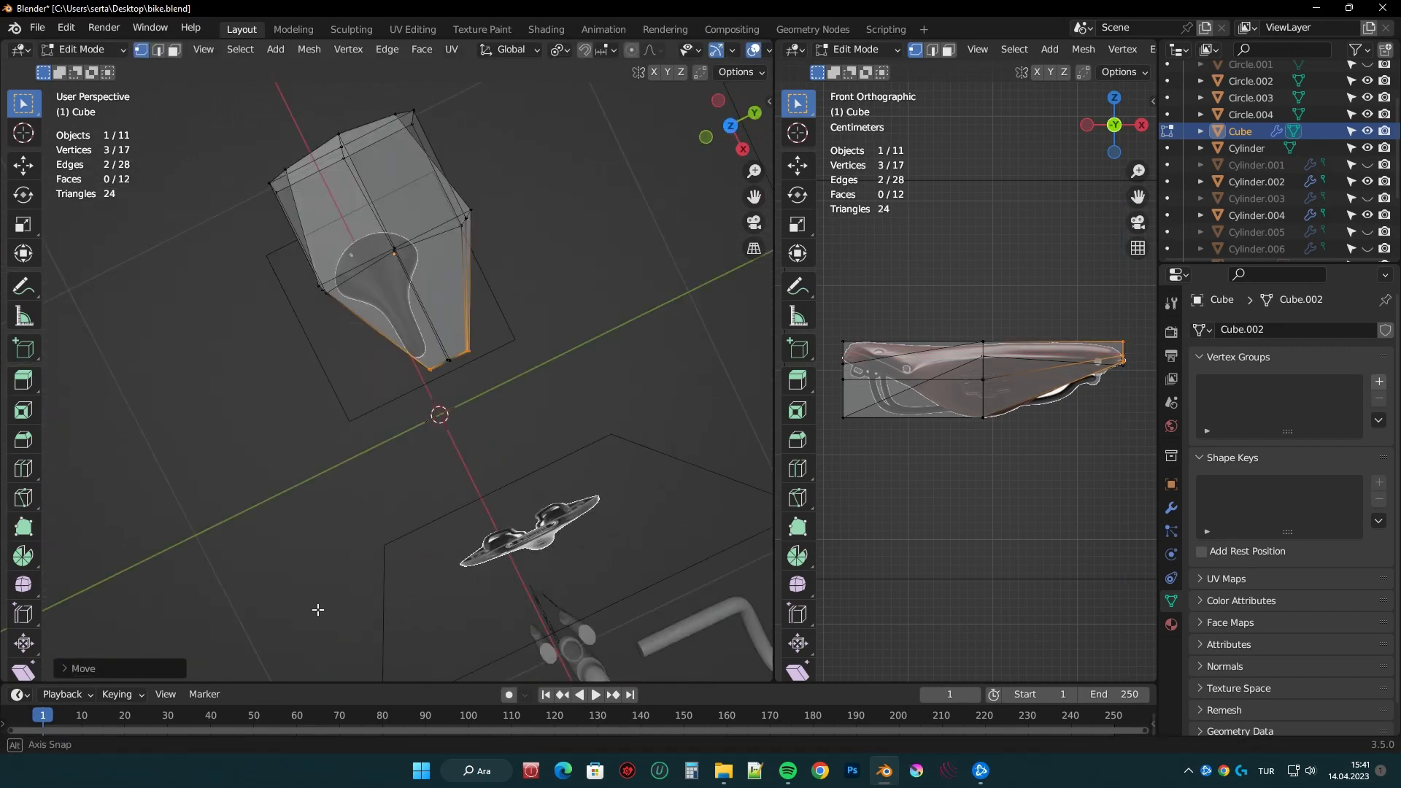
- Try to subdivide the rear half of the mesh from the top view
click(731, 137)
scroll(538, 387, up, 3)
shift+middle_drag(265, 372, 410, 378)
drag(162, 241, 514, 478)
right_click(467, 416)
click(449, 404)
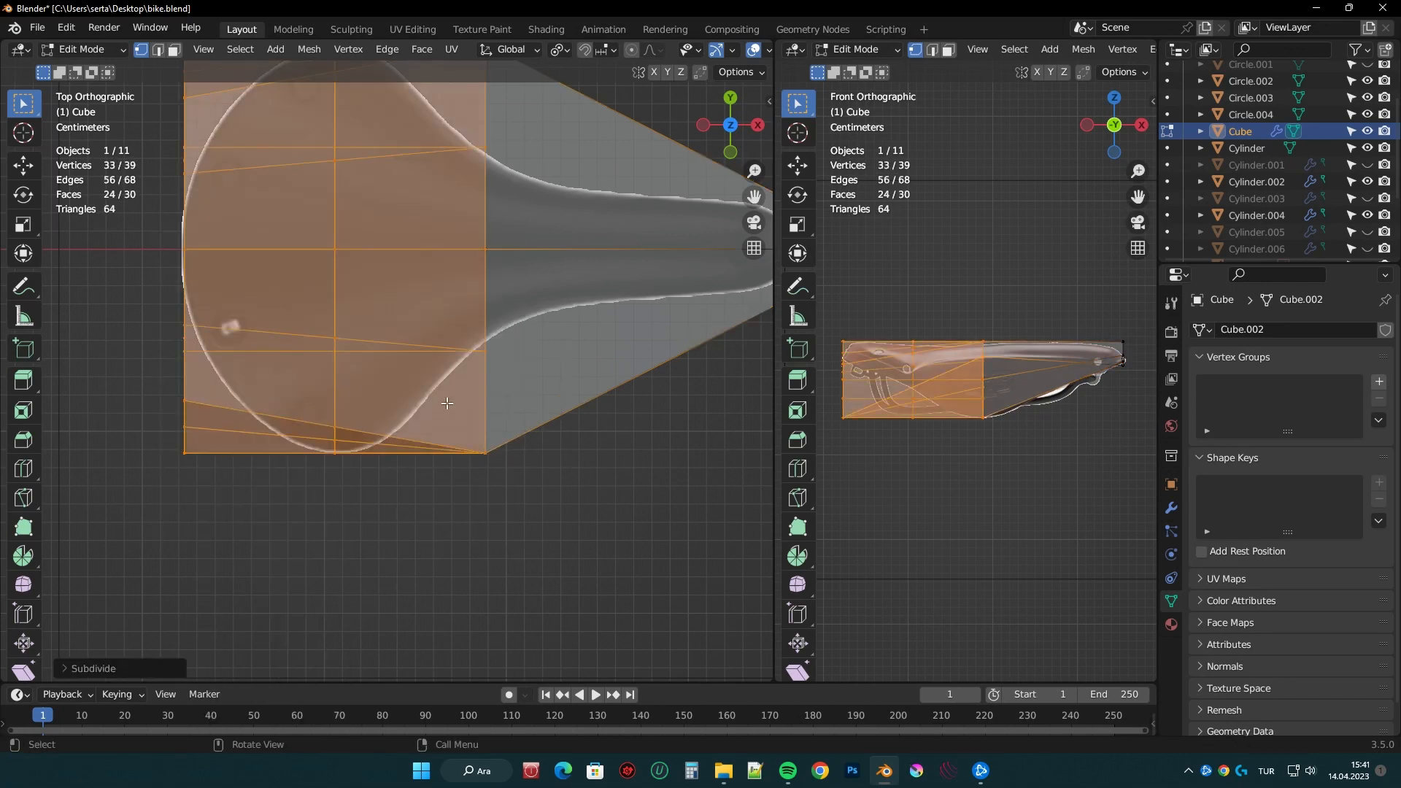
scroll(452, 514, down, 3)
middle_drag(449, 621, 470, 559)
key(ctrl+z)
- Raise the bottom centre vertex at the rear of the mesh along Z
middle_drag(396, 477, 572, 501)
scroll(572, 500, up, 4)
click(558, 512)
key(z)
click(573, 451)
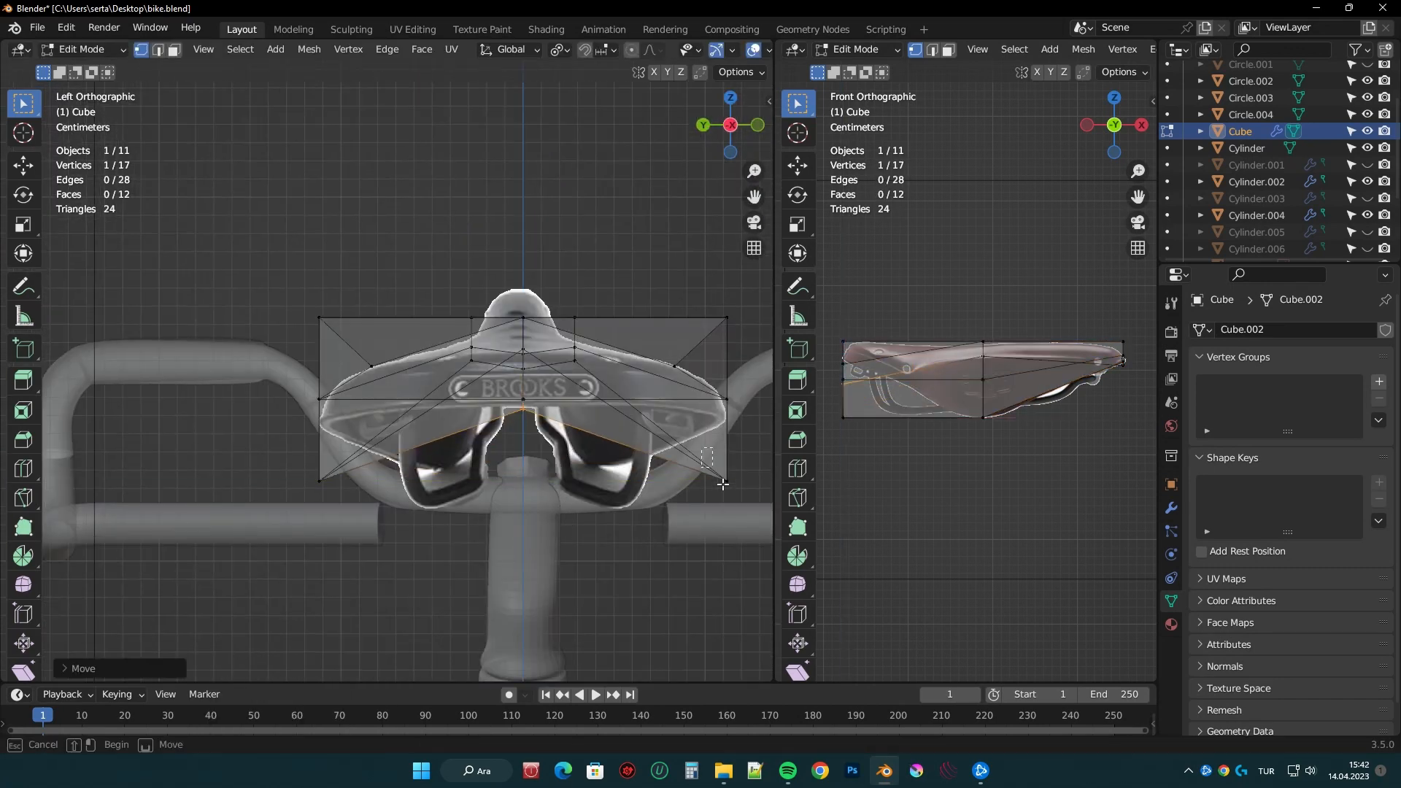
- Raise the lower outer corner vertices along Z toward the saddle's lower edge in the rear view
click(734, 515)
key(g)
key(z)
click(738, 467)
key(g)
key(z)
click(719, 300)
- Move a single vertex near the mesh's centre line along Z to fit the saddle's cross-section
shift+middle_drag(715, 293, 490, 409)
click(491, 408)
key(g)
key(z)
click(611, 405)
- Select two vertices in the middle of the mesh and move them along Z to follow the saddle's profile
middle_drag(611, 406, 570, 394)
click(546, 391)
click(484, 416)
shift+click(484, 404)
click(724, 144)
key(g)
key(z)
click(557, 330)
middle_drag(557, 330, 581, 436)
scroll(582, 437, down, 3)
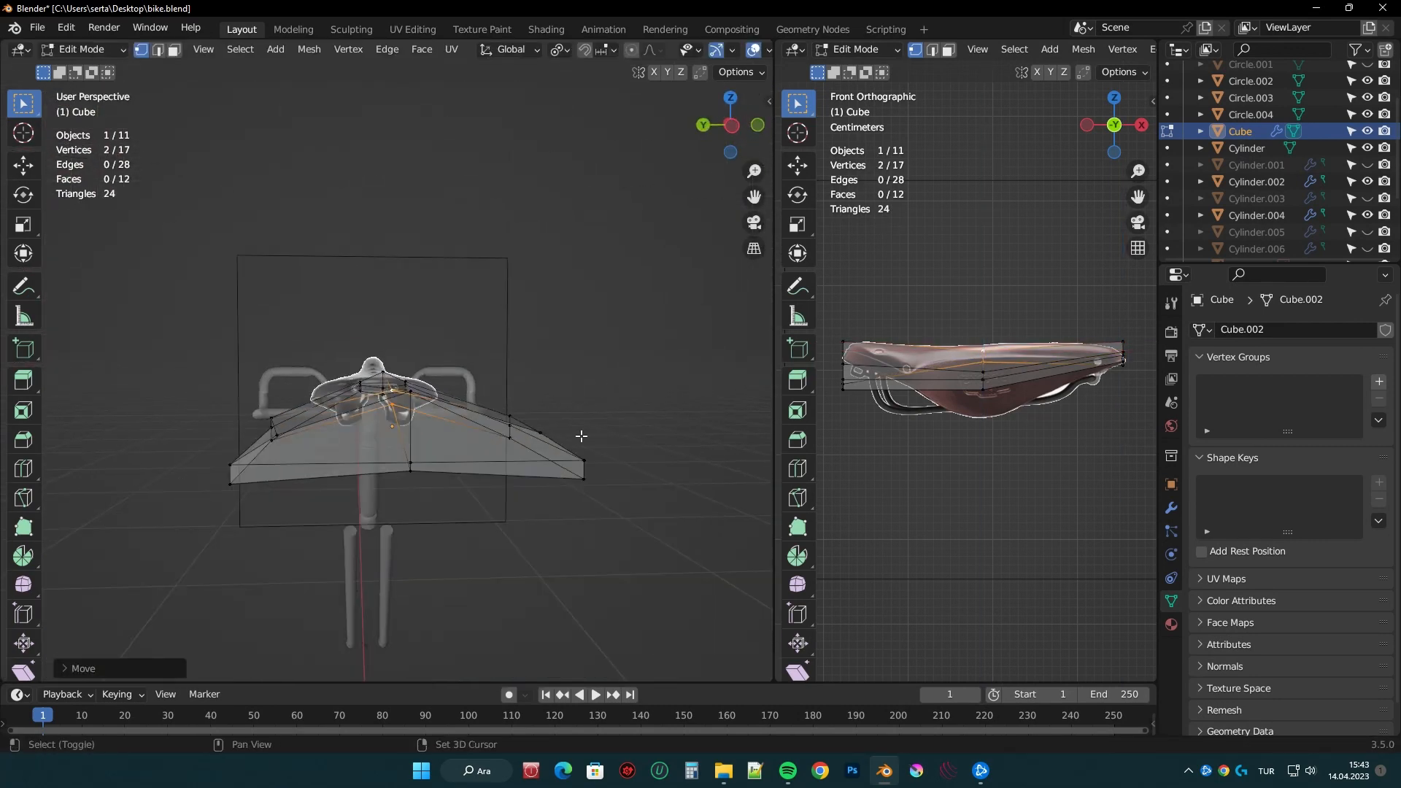
- Move the middle centre vertex of the rear face along Z
click(488, 390)
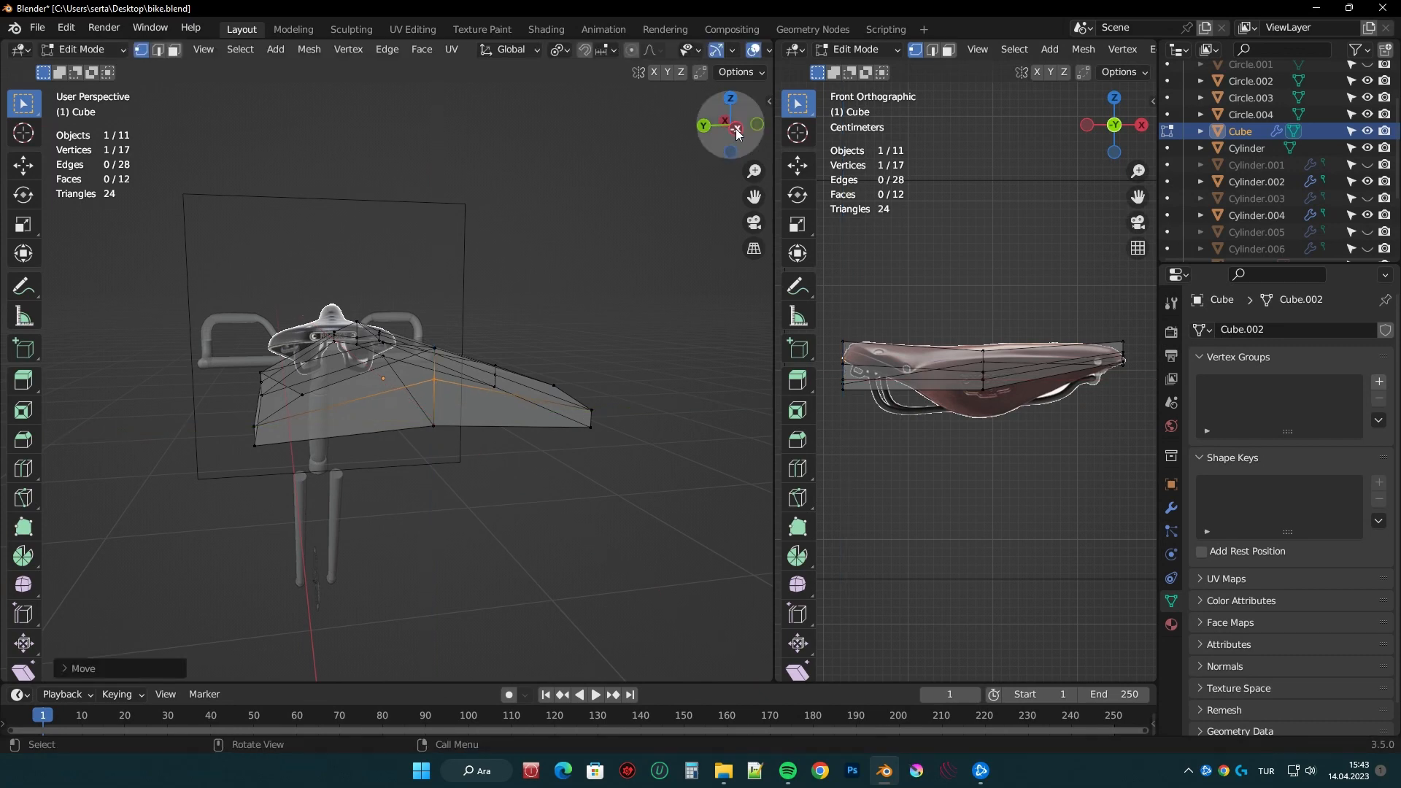
alt+middle_drag(488, 391, 456, 468)
key(z)
click(452, 462)
- Move the upper outer vertex of the mid-section to follow the saddle's curved side
shift+middle_drag(766, 441, 617, 447)
click(617, 448)
click(600, 399)
key(g)
click(568, 358)
middle_drag(589, 394, 550, 356)
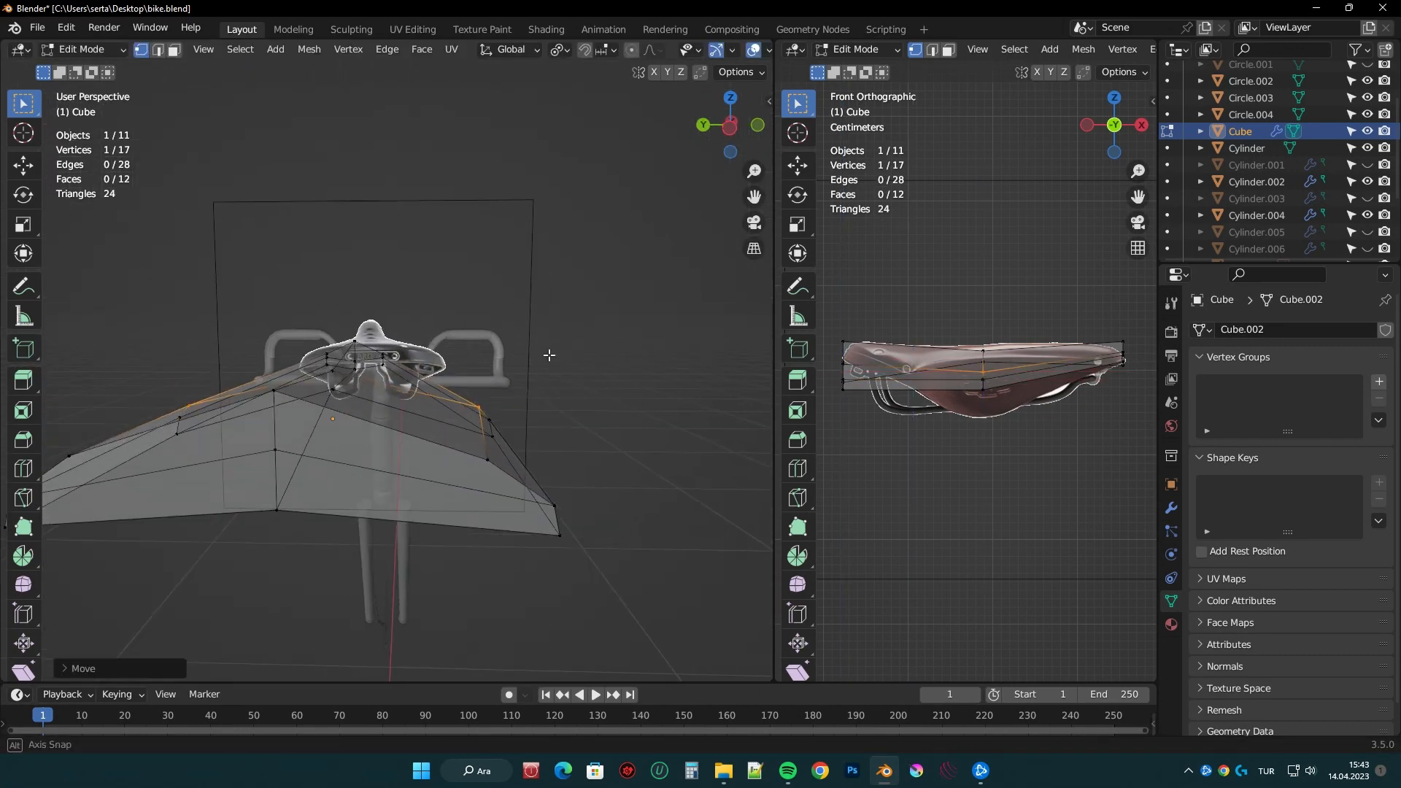
- Move the upper outer mid-section vertex along Z in front view to fit the saddle's top profile
click(726, 130)
drag(485, 400, 487, 401)
key(g)
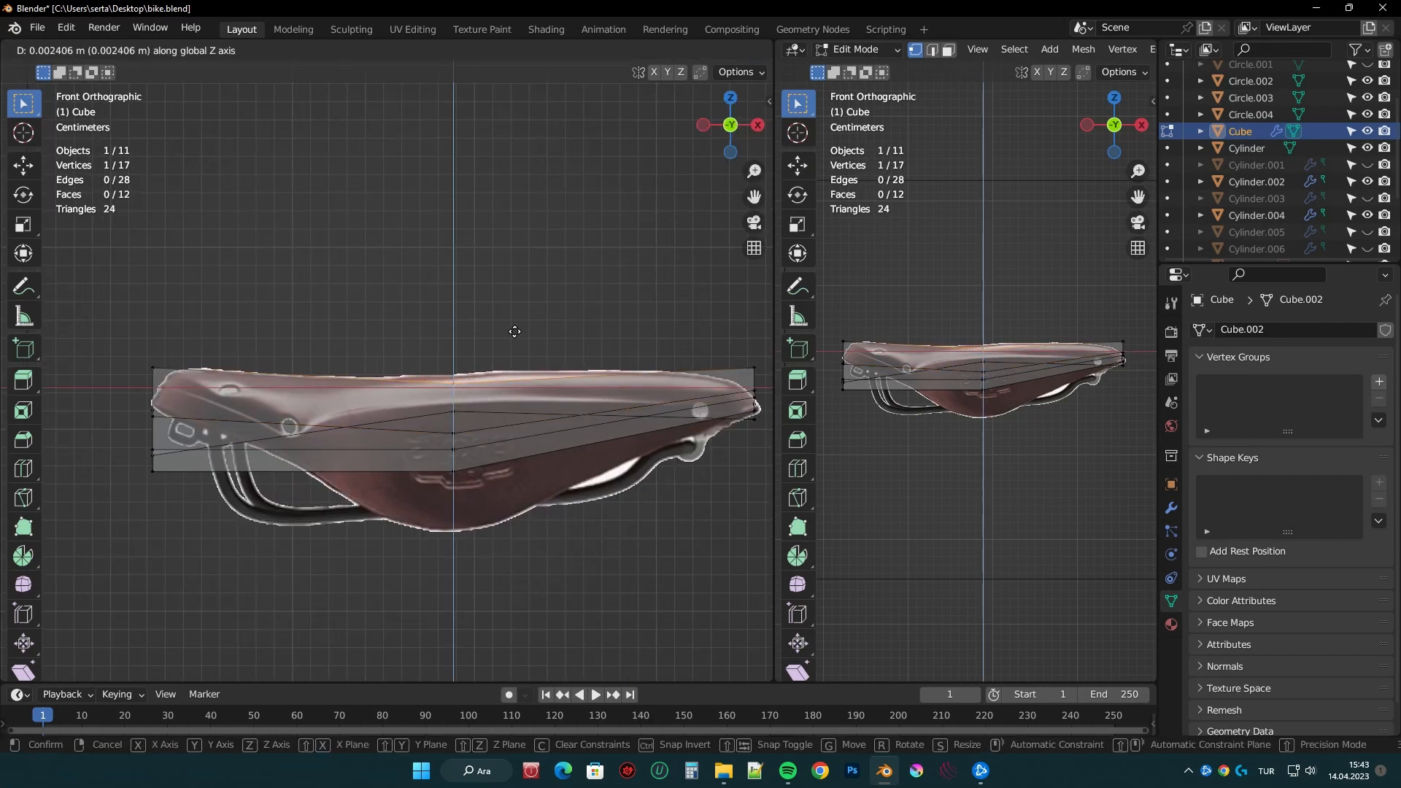
click(513, 326)
middle_drag(513, 317, 513, 326)
- Move the lower mid-section vertex straight down to the lowest point of the saddle's side flap
click(730, 126)
drag(434, 460, 469, 488)
key(g)
middle_drag(462, 493, 457, 551)
click(457, 551)
- Move the upper vertices at the saddle's nose along X onto its rounded front profile
shift+middle_drag(730, 379, 437, 369)
scroll(452, 365, up, 5)
drag(491, 347, 577, 410)
key(g)
middle_drag(583, 416, 527, 421)
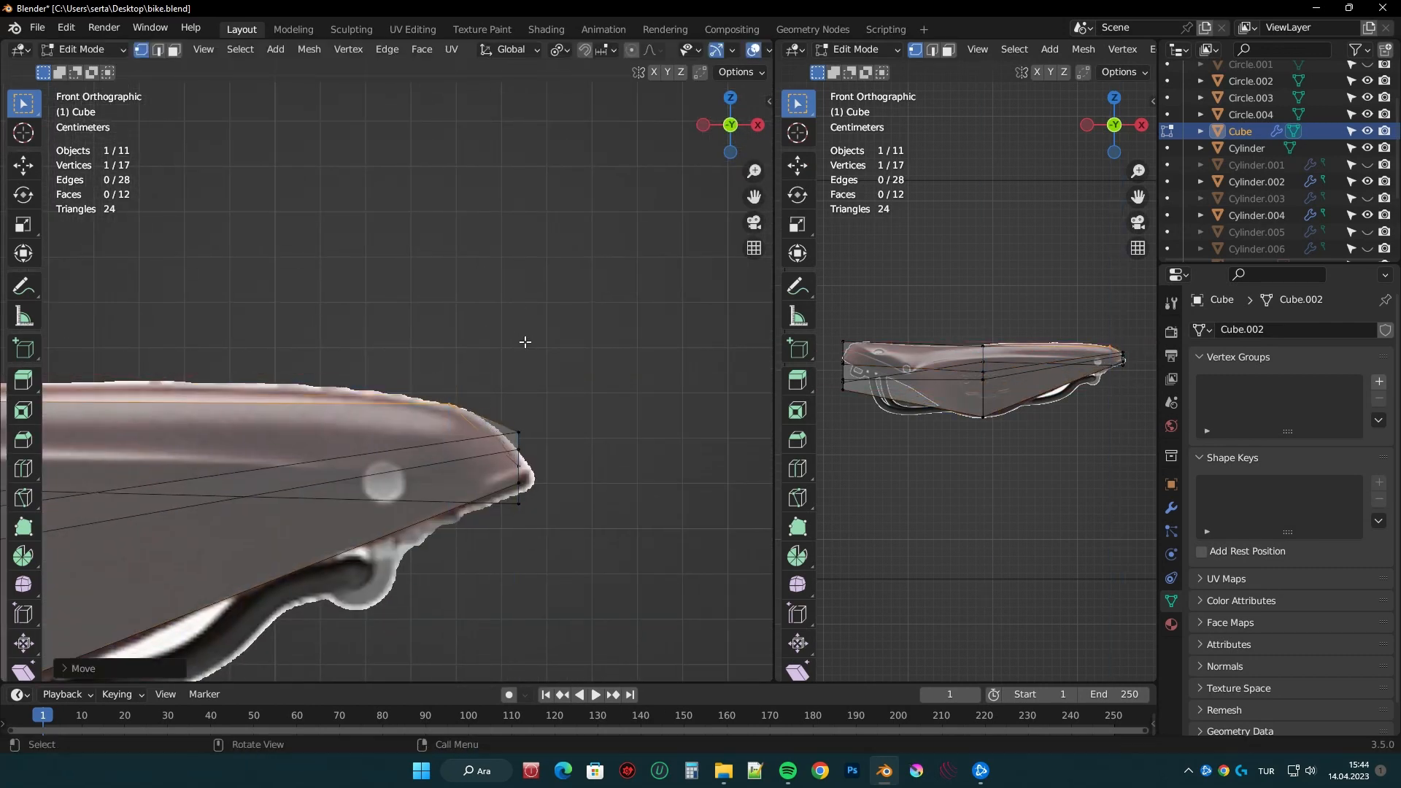
drag(495, 372, 584, 441)
key(g)
key(x)
click(594, 412)
- Select the edge at the nose tip and move it along Z in front view to fit the tip's outline
middle_drag(592, 431, 514, 498)
drag(565, 447, 618, 503)
click(745, 137)
click(733, 126)
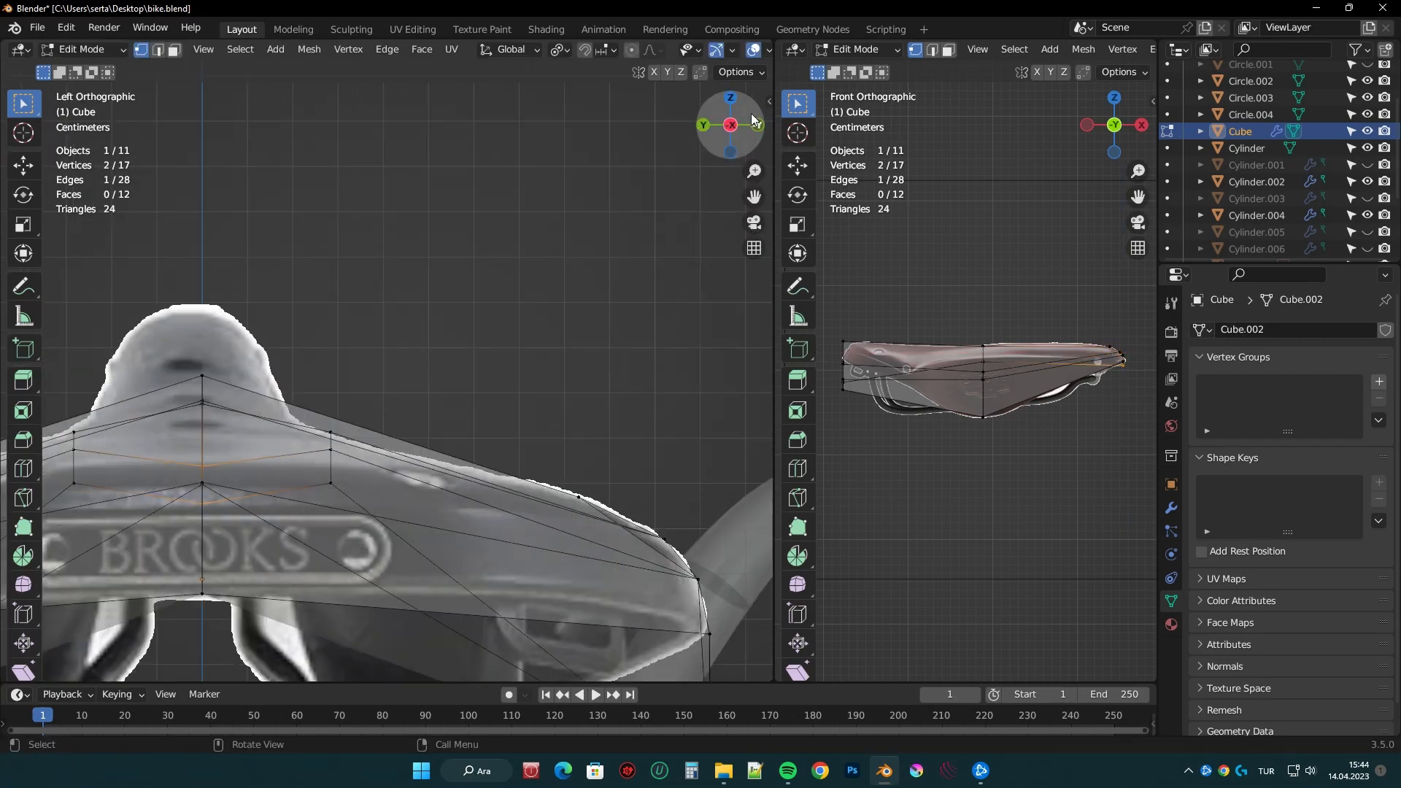
click(756, 123)
key(g)
key(z)
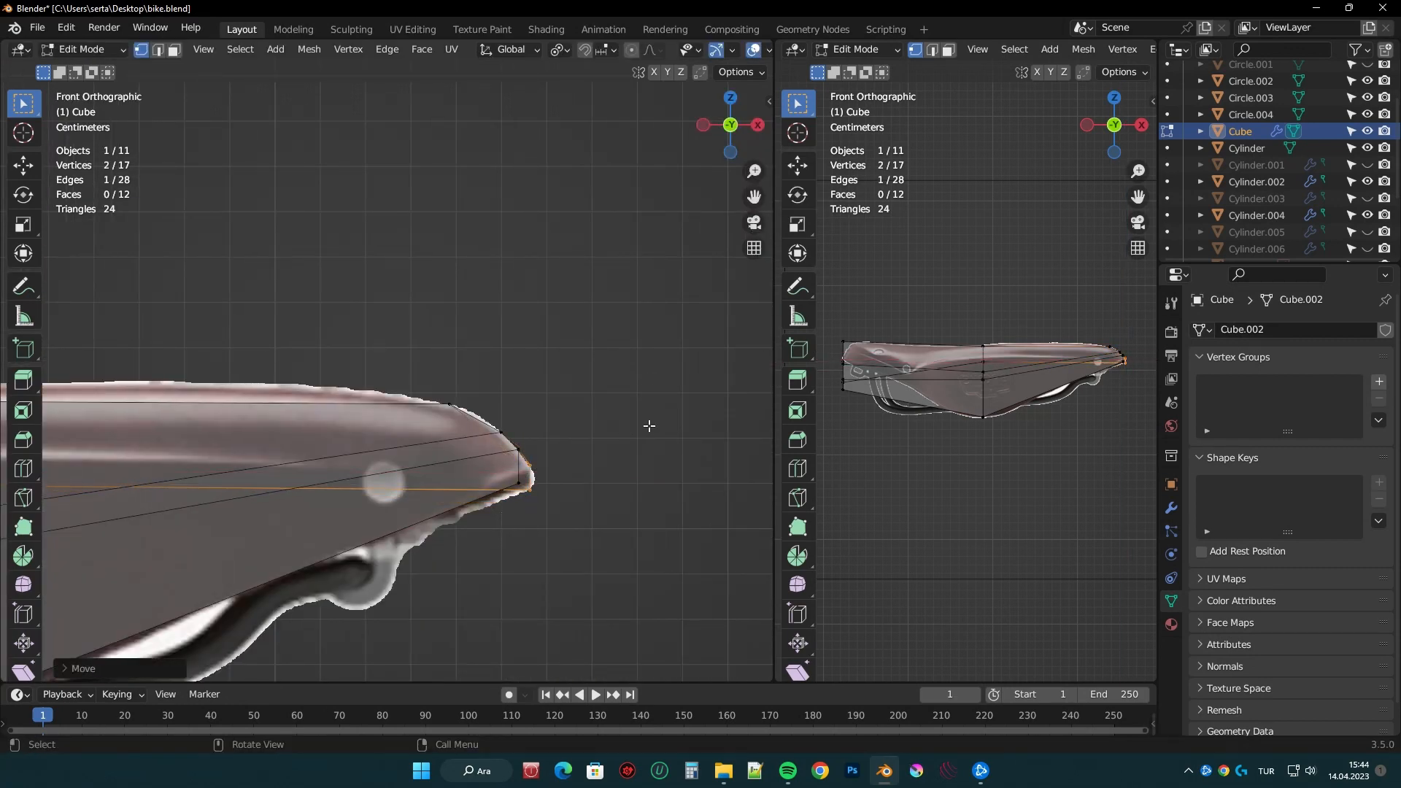
- Select the three vertices just behind the nose tip and move them along X to fit the profile
scroll(650, 427, down, 3)
middle_drag(649, 426, 375, 366)
drag(375, 366, 321, 431)
click(725, 125)
key(g)
key(x)
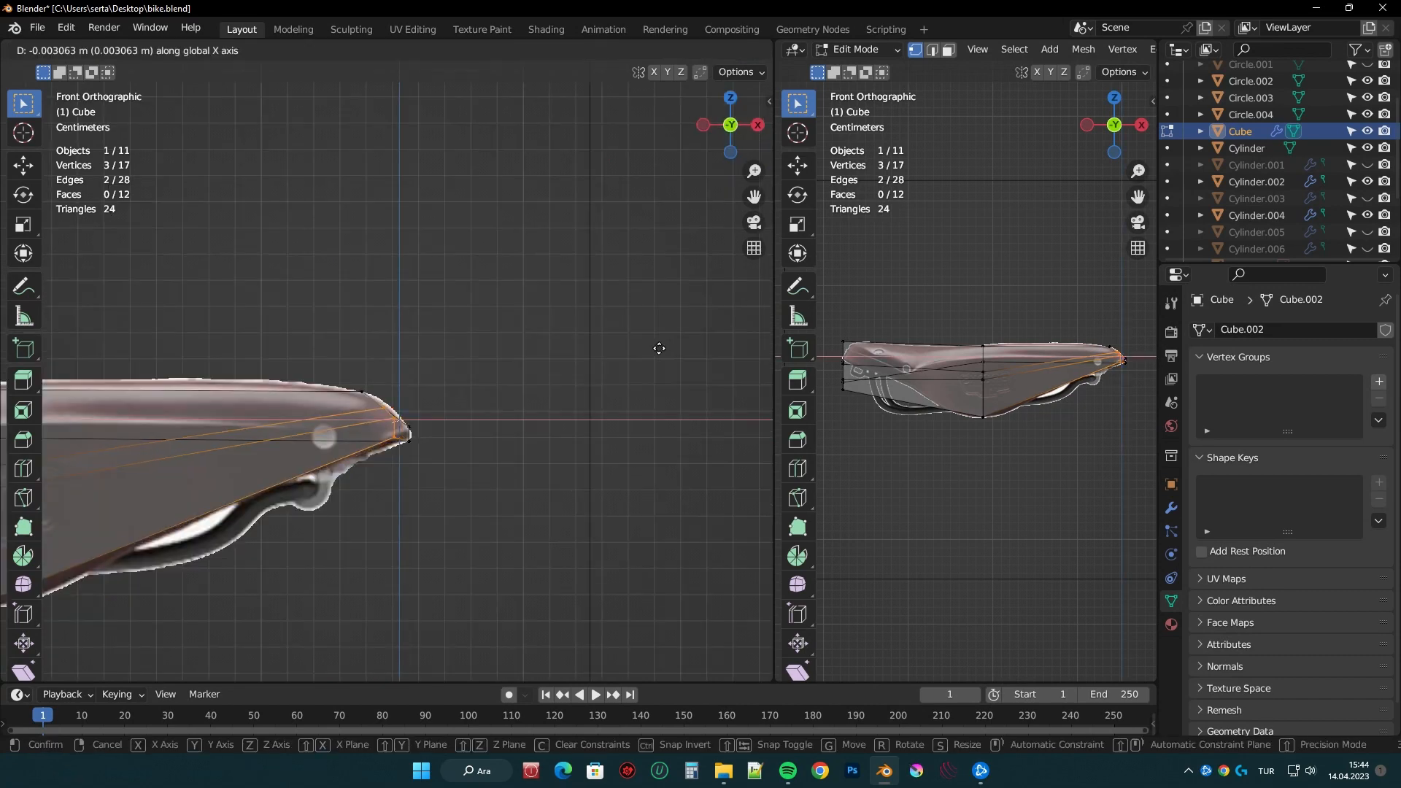
click(658, 348)
- Select the two outermost nose vertices and move them inward in top view onto the nose outline
scroll(613, 288, down, 3)
middle_drag(606, 278, 374, 249)
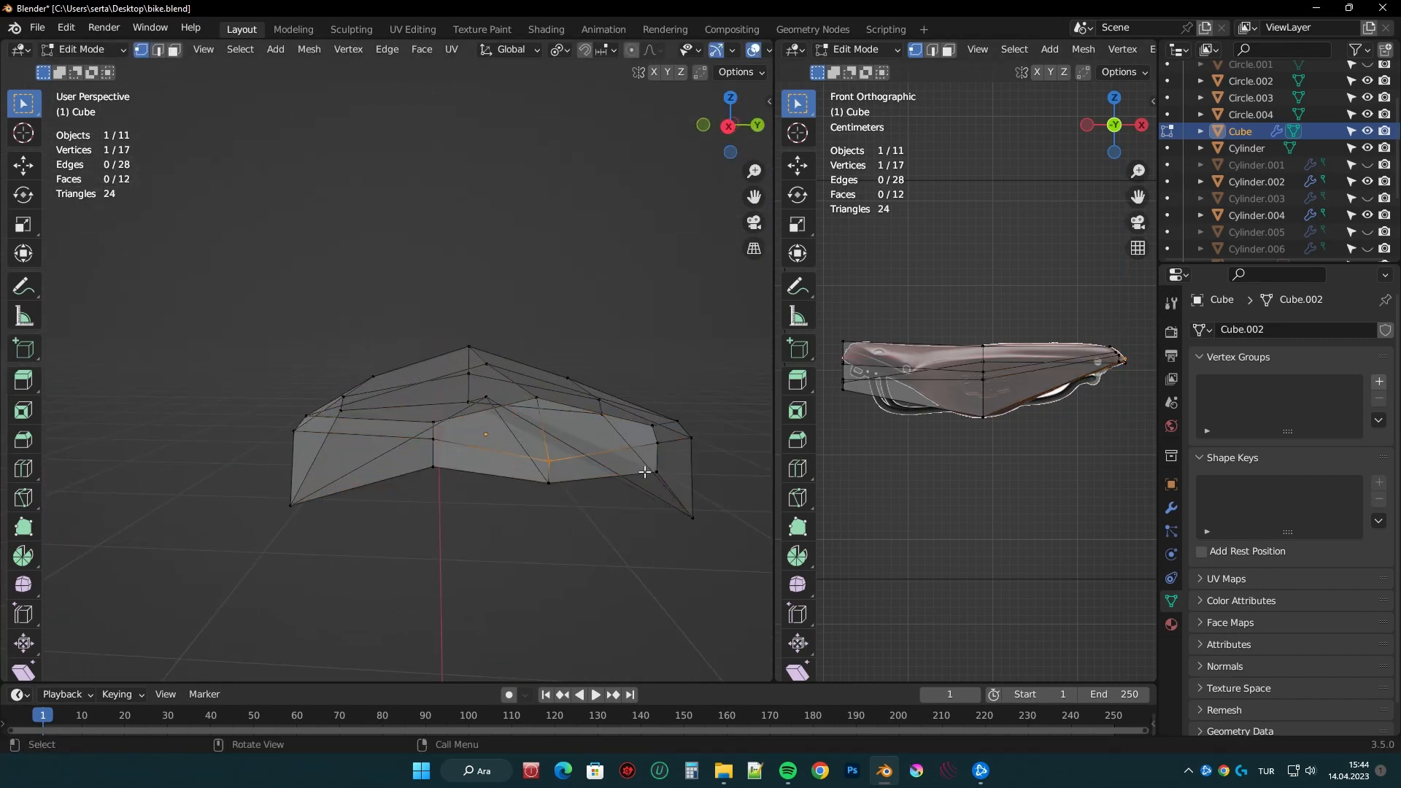
middle_drag(645, 473, 688, 425)
drag(688, 426, 573, 384)
middle_drag(588, 365, 648, 429)
click(732, 118)
shift+middle_drag(444, 222, 611, 331)
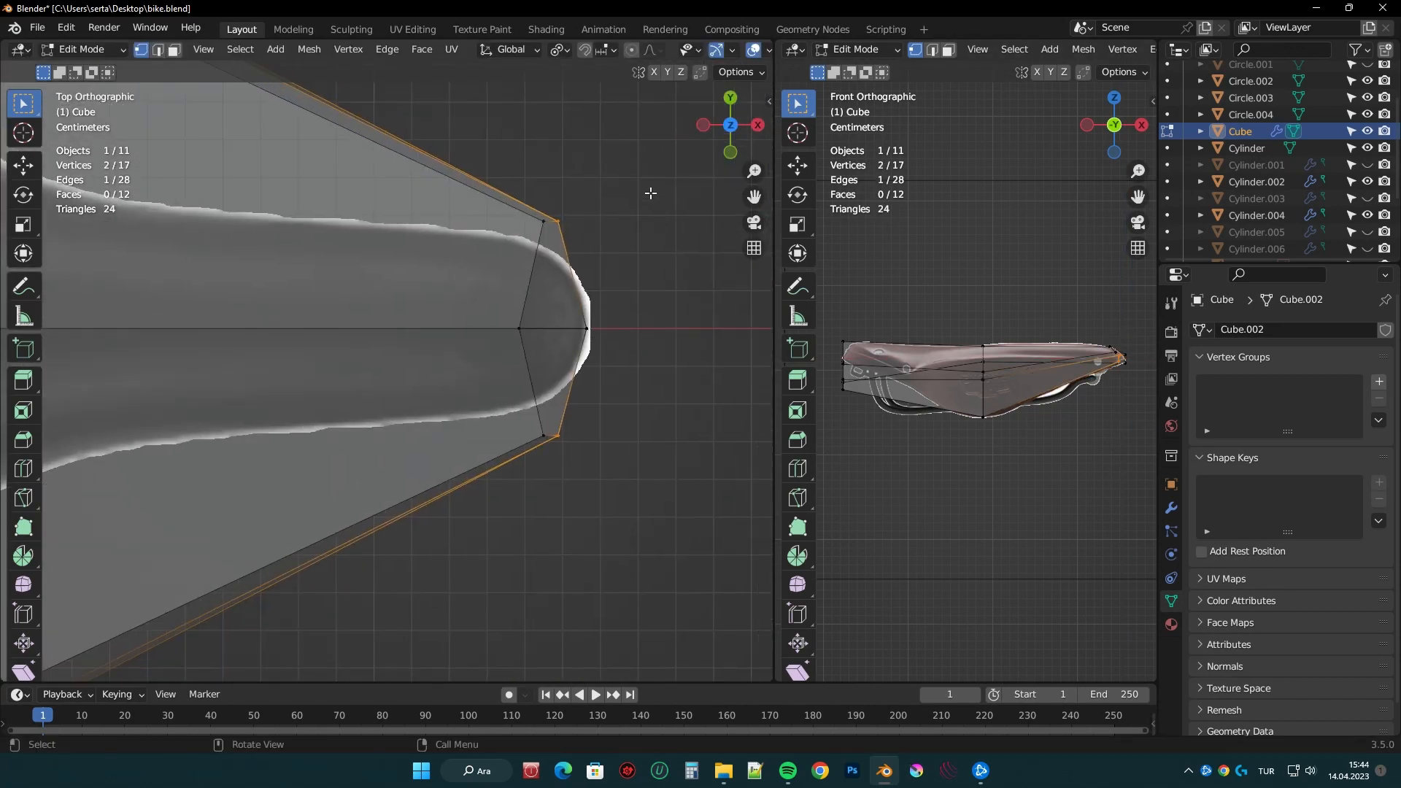
key(g)
click(615, 118)
- Move the remaining upper outer nose vertex inward onto the curved nose outline
drag(525, 196, 575, 248)
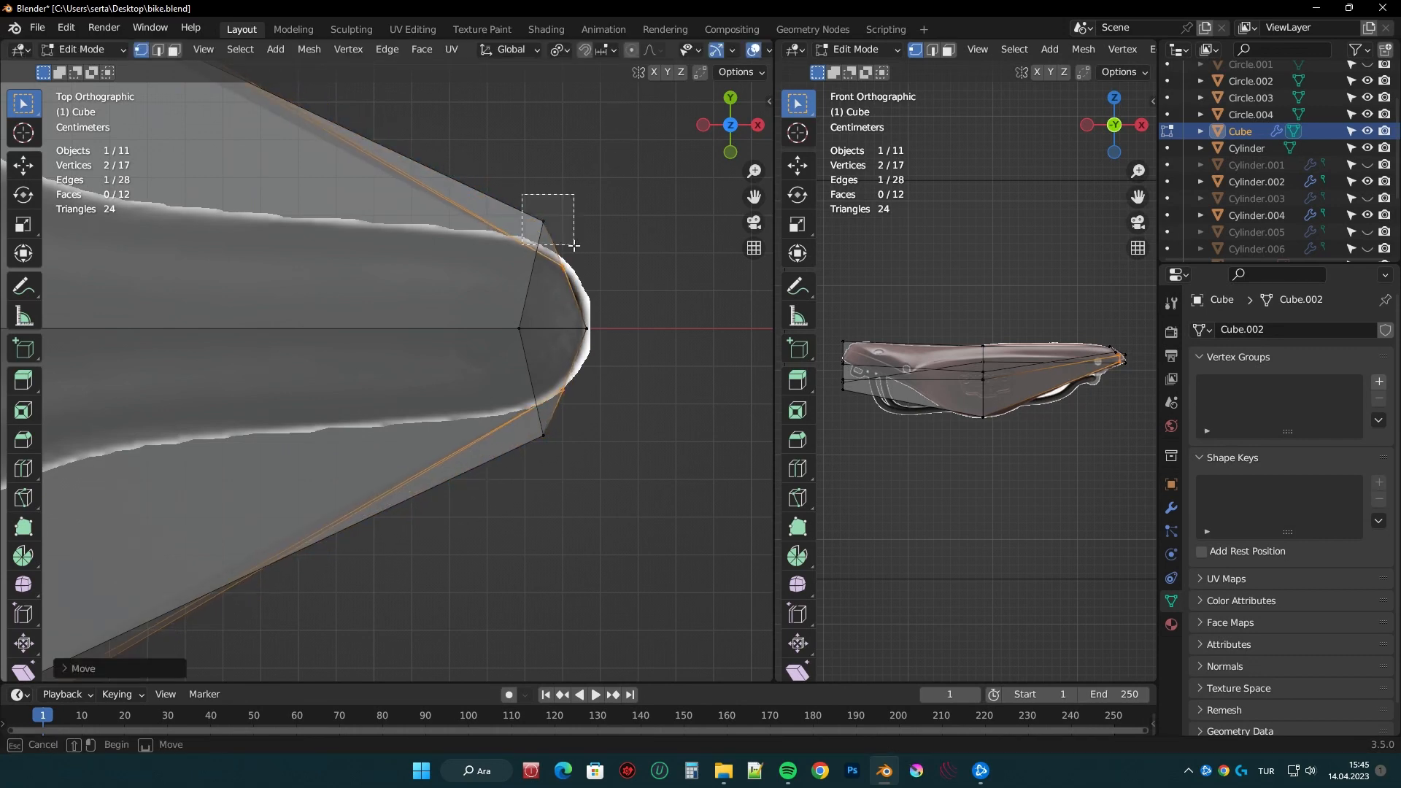
key(g)
click(582, 276)
- Set the main viewport to front view and a widened second viewport to top view, then select the saddle's upper rear vertices
middle_drag(668, 390, 557, 242)
scroll(554, 255, down, 3)
middle_drag(542, 407, 566, 463)
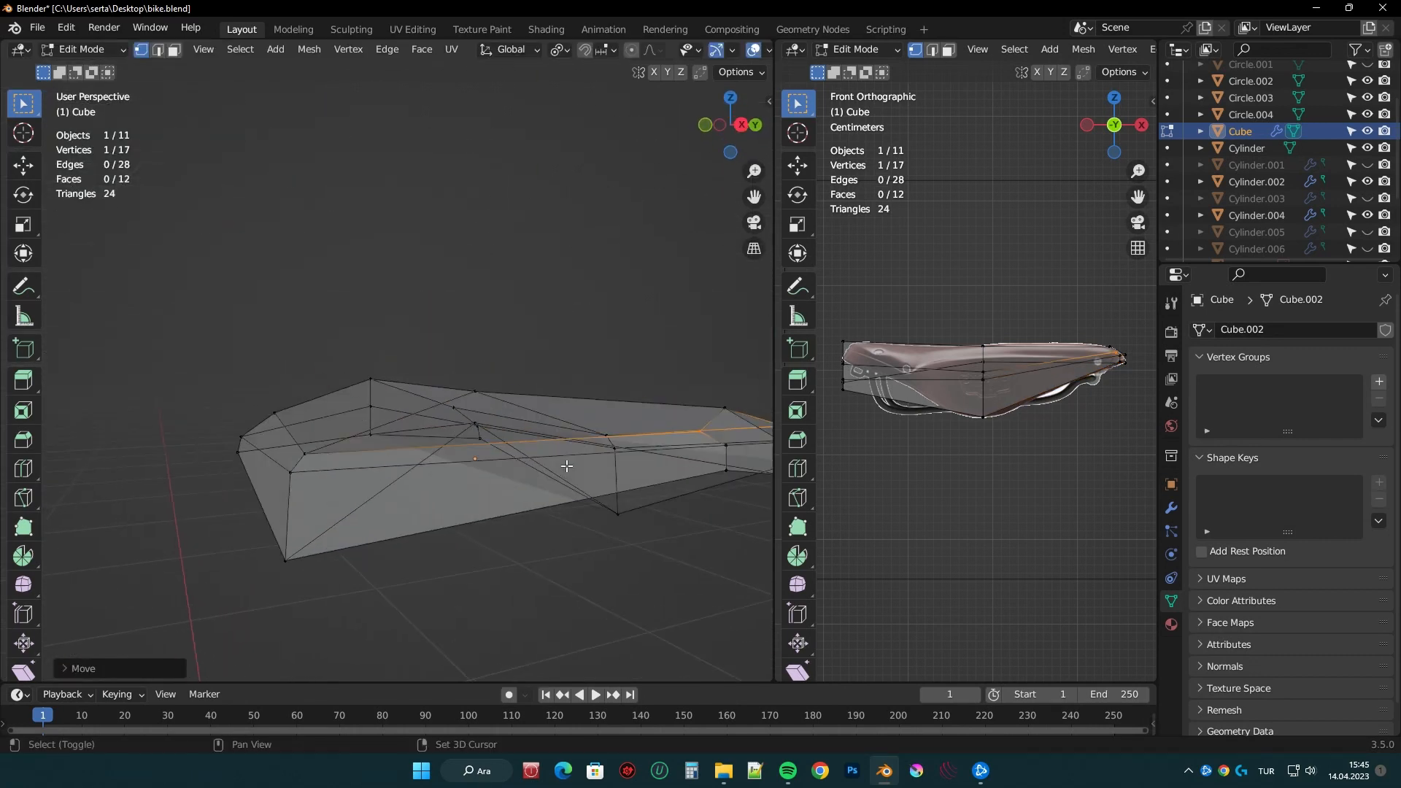
click(725, 125)
click(1142, 125)
click(1114, 98)
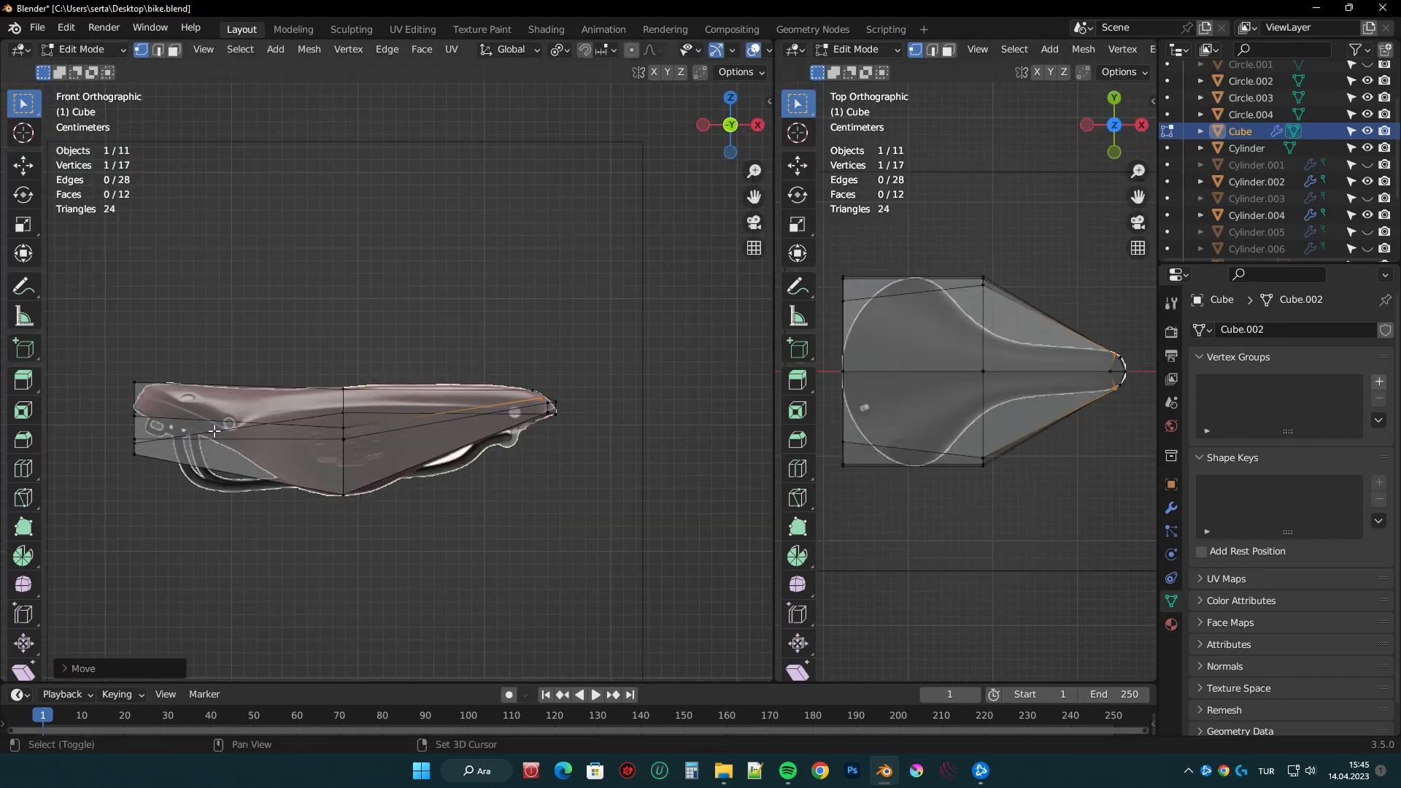
drag(775, 350, 687, 353)
scroll(350, 379, up, 7)
shift+middle_drag(131, 387, 363, 229)
drag(280, 202, 381, 257)
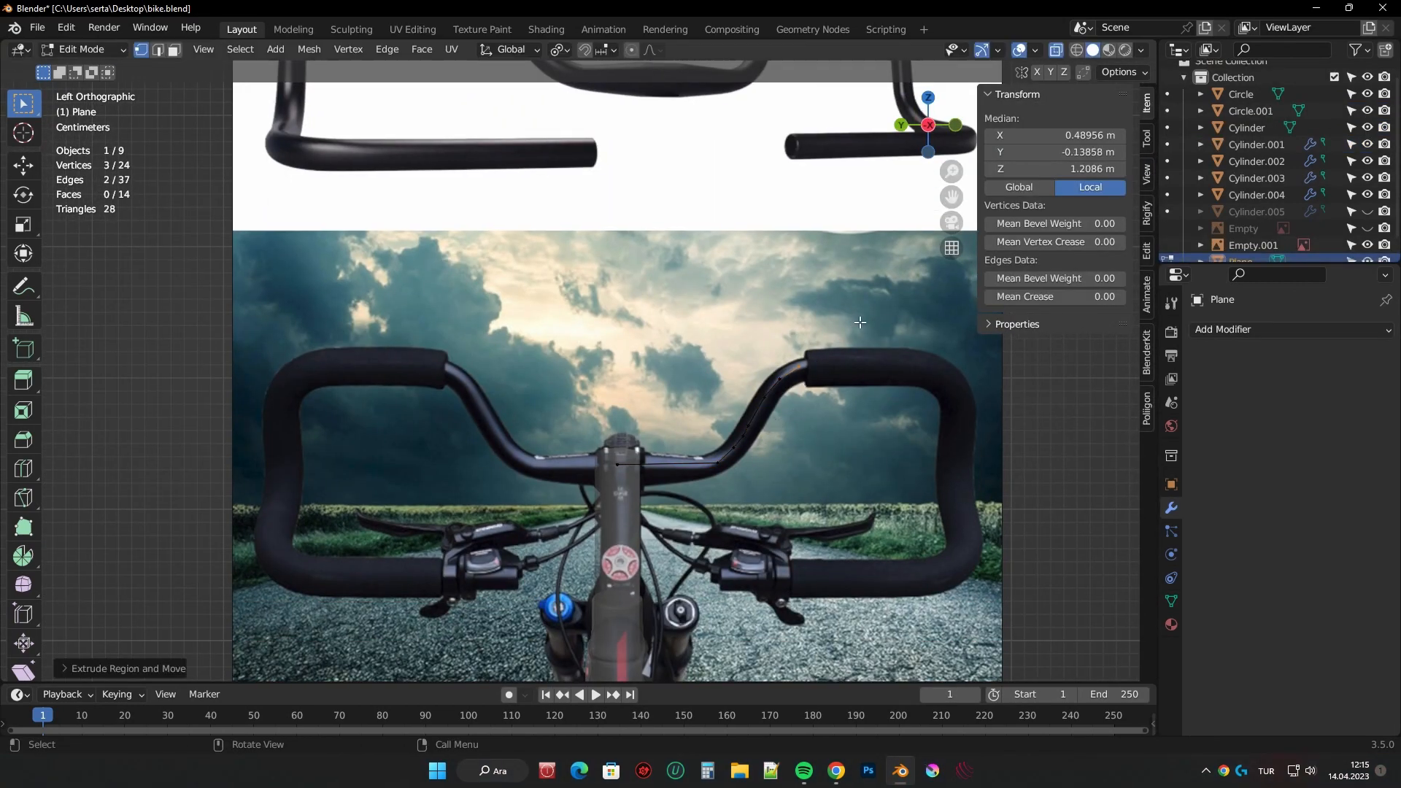
- Collapse the transform properties and extrude the handlebar strip around the grip's upper bend and down its outer side
click(985, 316)
click(991, 94)
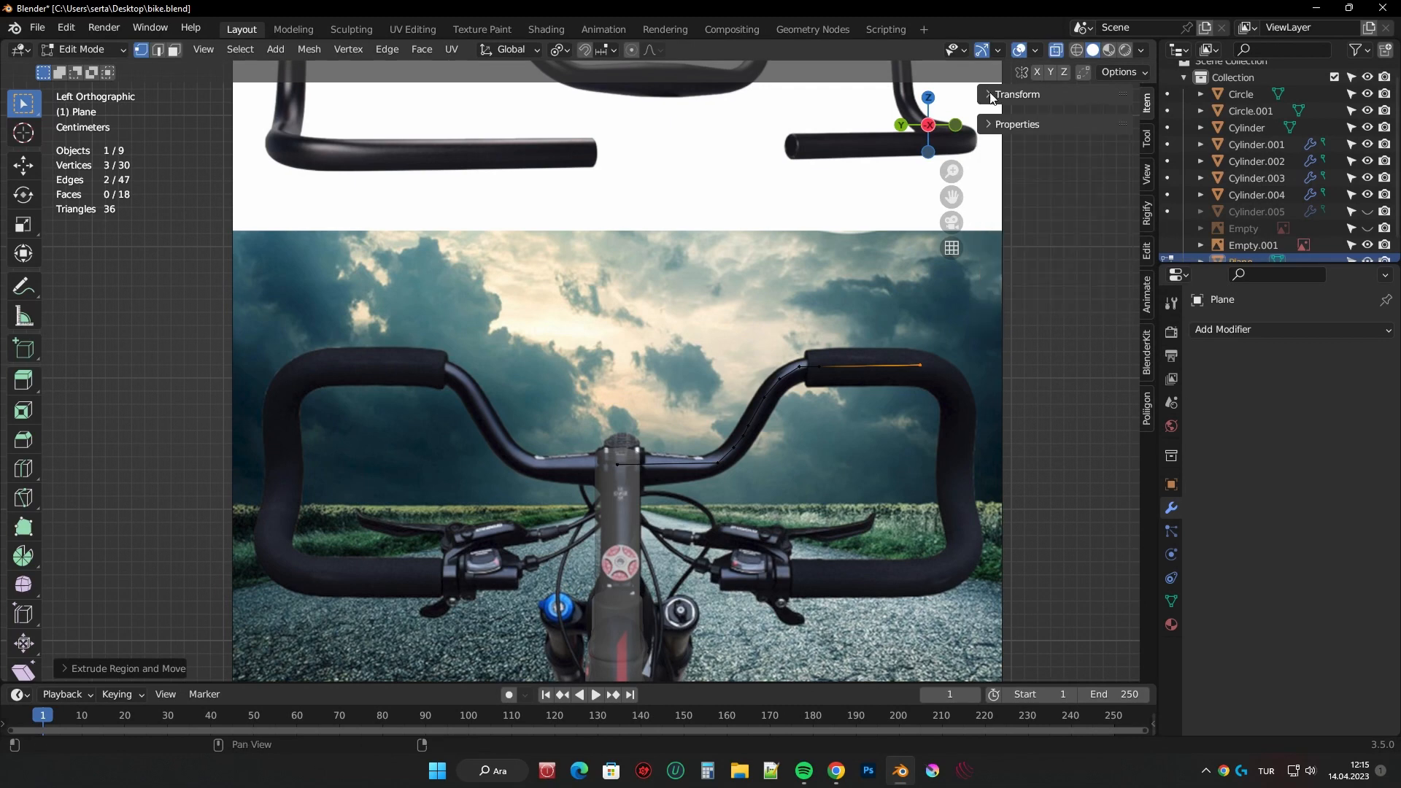
shift+middle_drag(977, 357, 928, 305)
key(e)
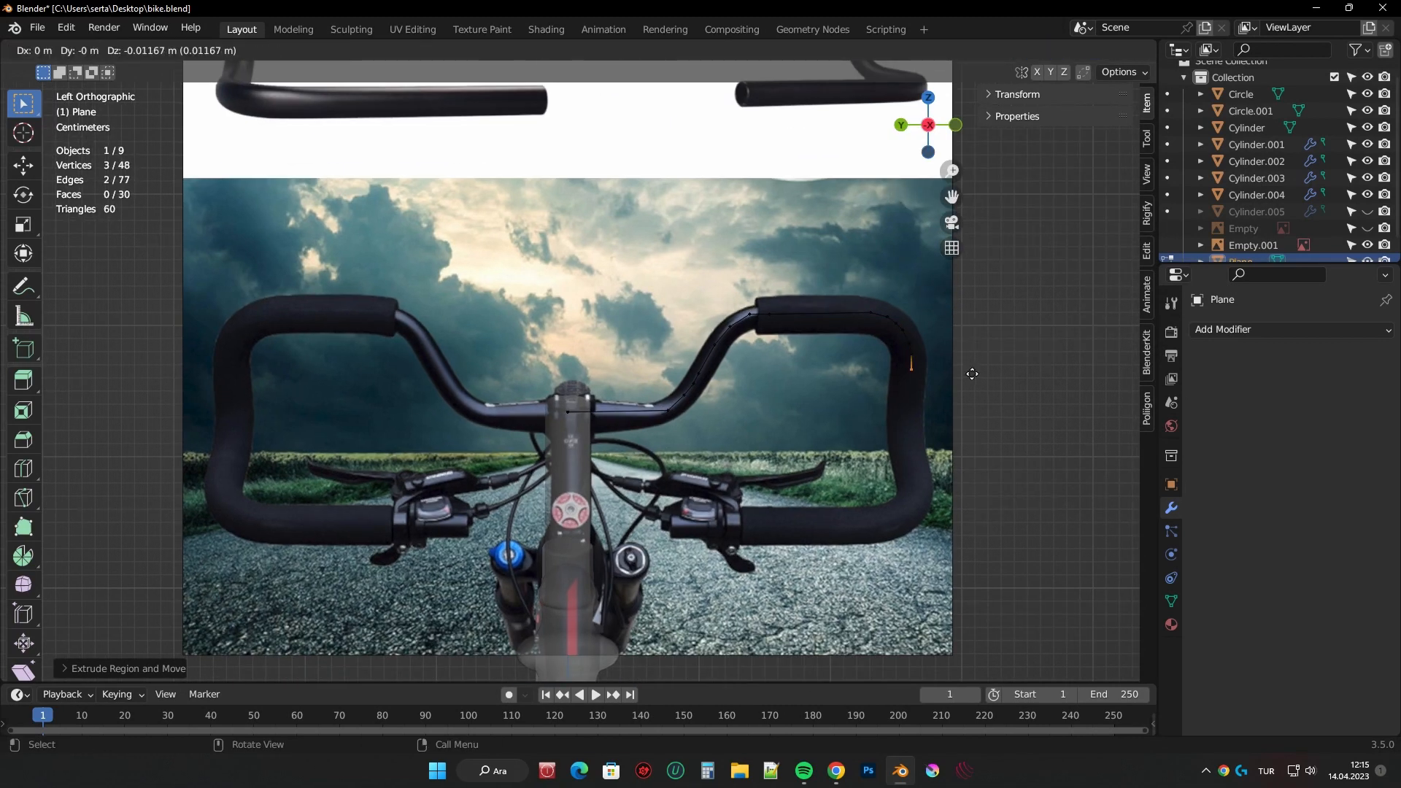
click(972, 374)
- Continue extruding the handlebar strip around the lower bend and inward along the lower grip to the brake lever
middle_drag(972, 374, 739, 456)
click(933, 127)
click(707, 495)
click(928, 125)
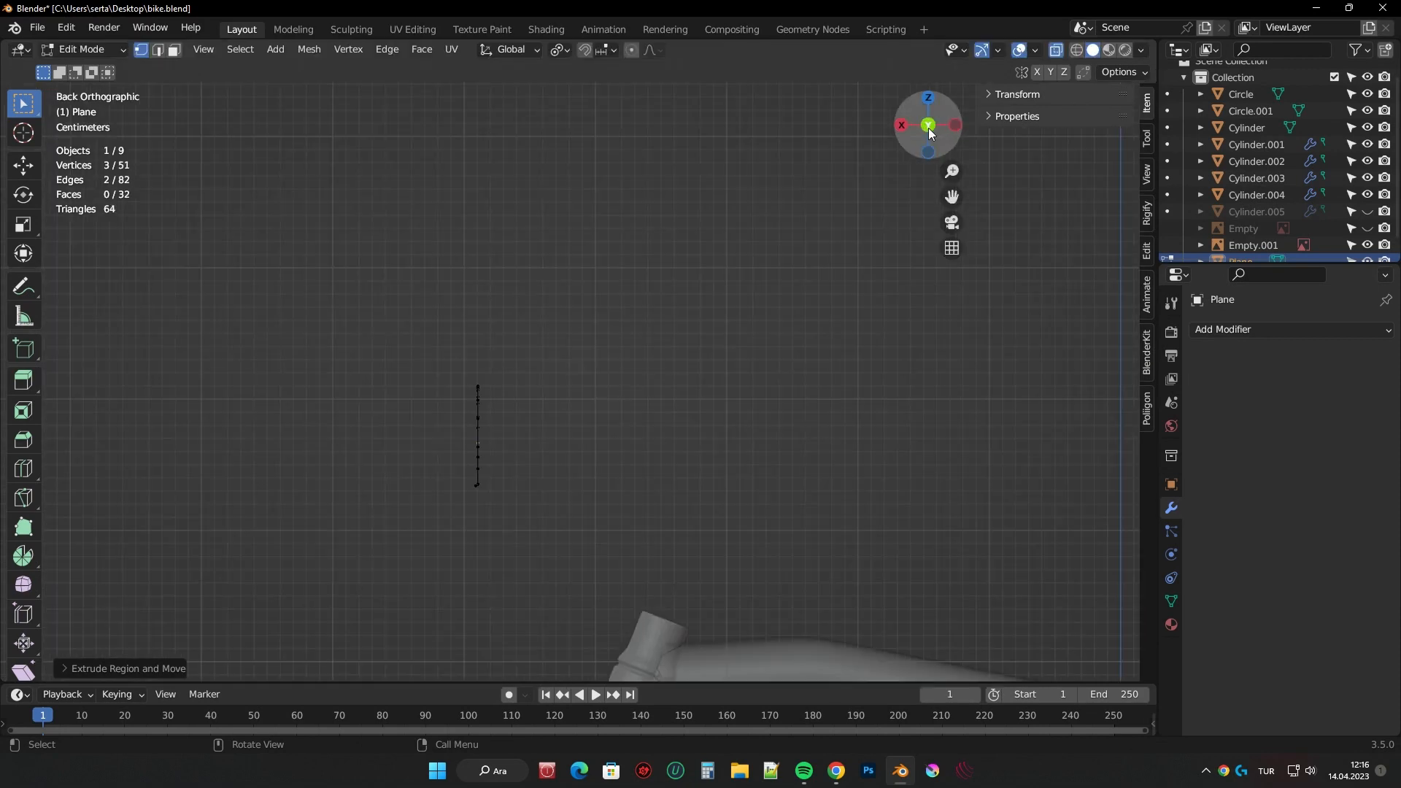
click(903, 125)
click(928, 124)
scroll(929, 126, down, 3)
scroll(697, 479, up, 2)
shift+middle_drag(695, 480, 753, 420)
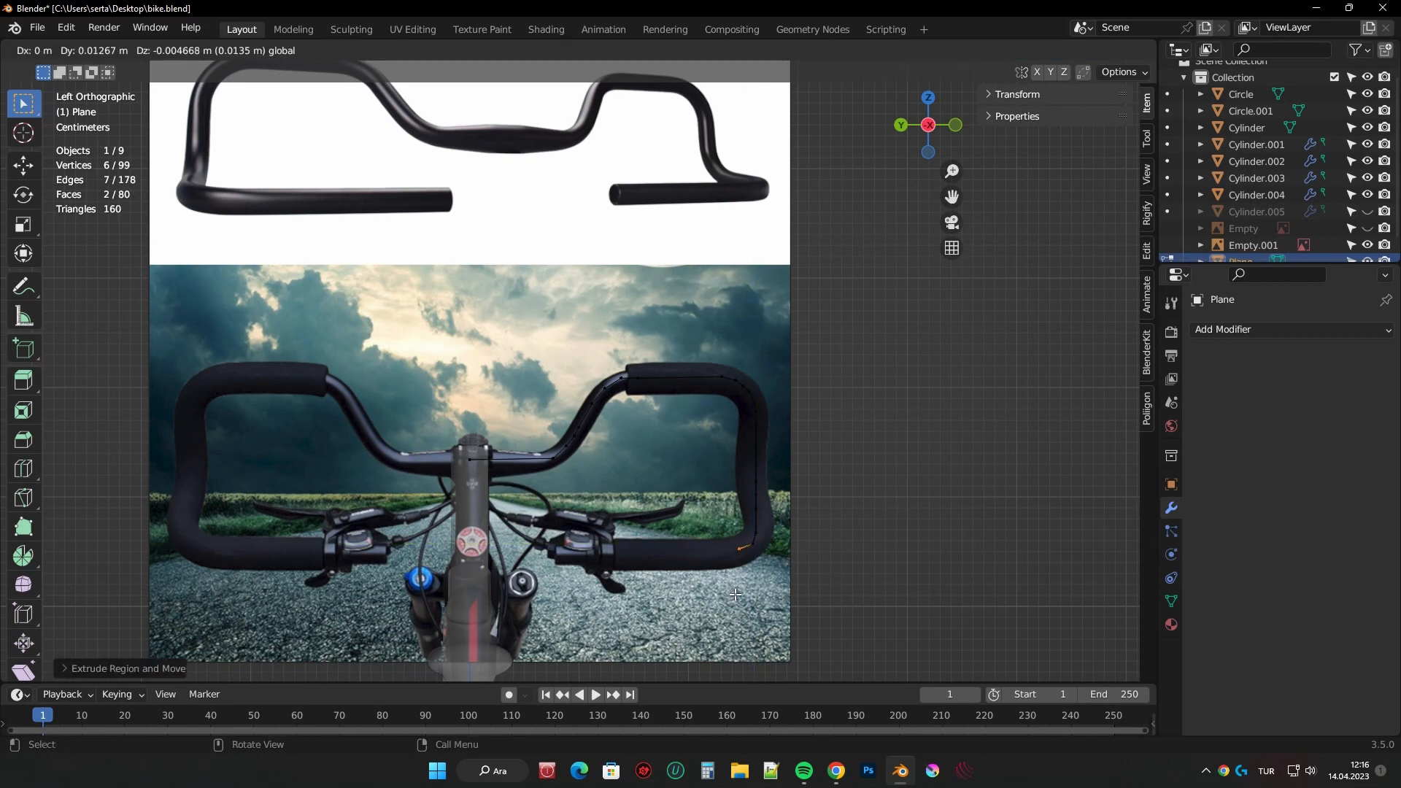
click(550, 598)
shift+middle_drag(552, 595, 596, 589)
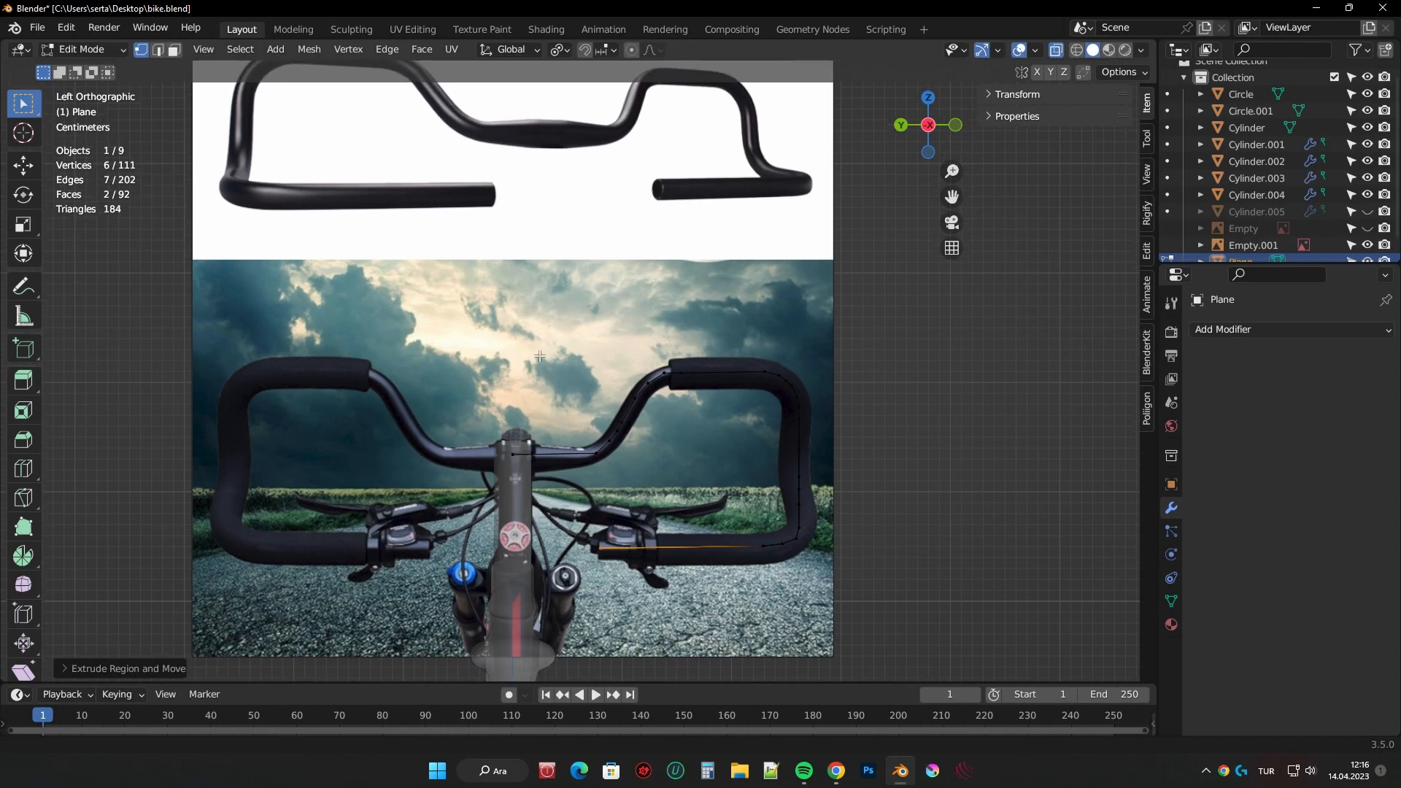
- Select the whole handlebar mesh and add a Mirror modifier on the Y axis
key(a)
click(1252, 330)
click(1039, 521)
click(1319, 423)
- Rotate the handlebar tube's end loop at the stem by about 20° so it stands upright on the centre line
middle_drag(657, 349, 750, 382)
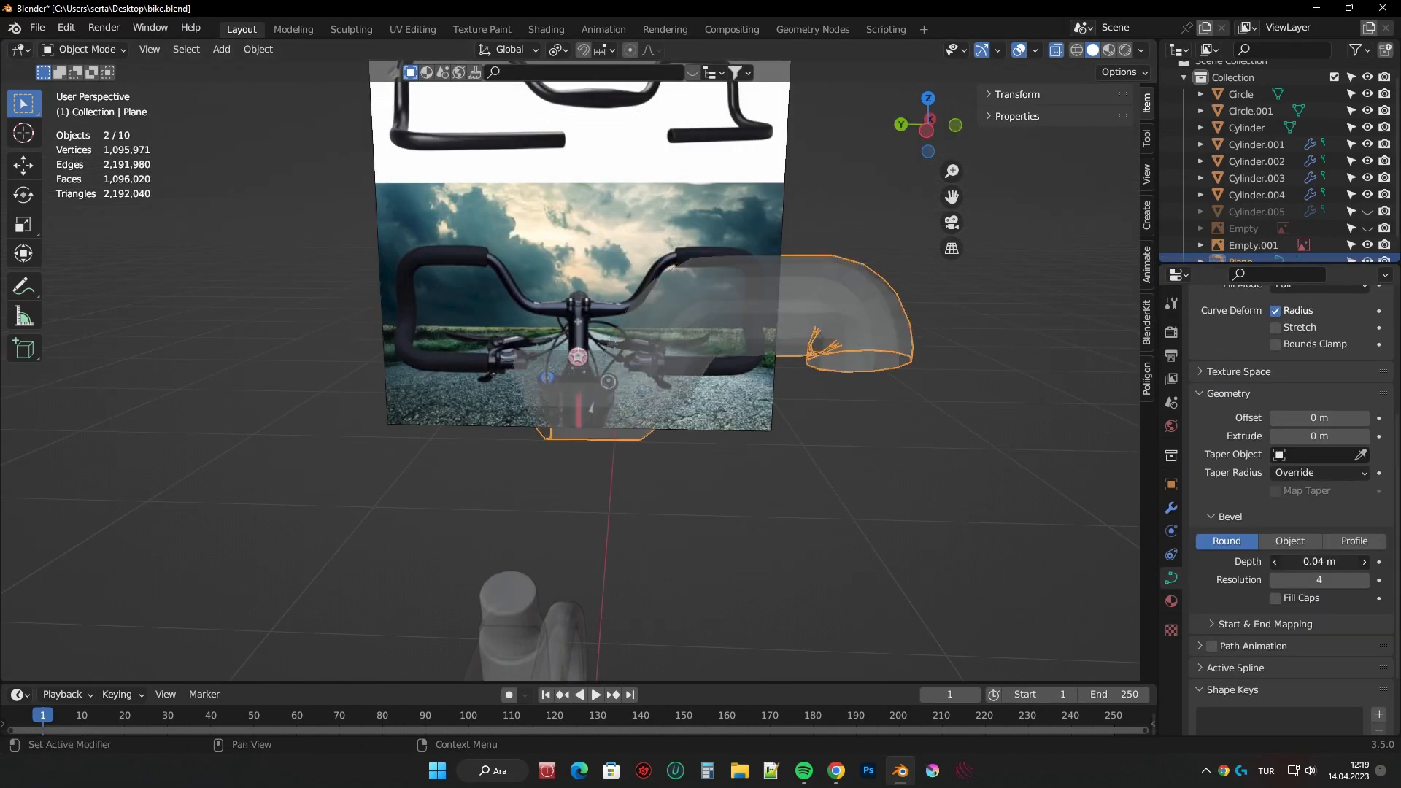
middle_drag(876, 350, 845, 463)
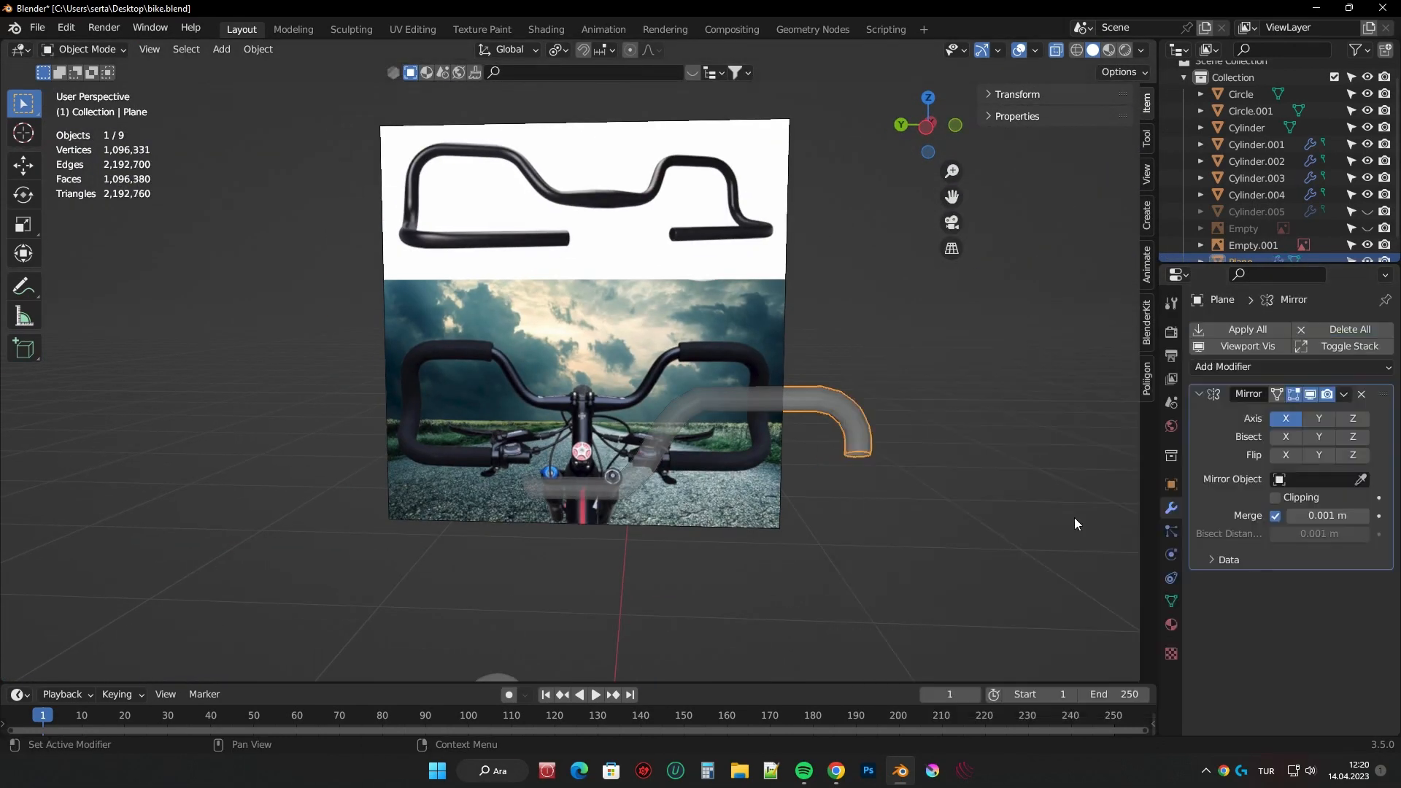
scroll(689, 396, up, 3)
middle_drag(690, 396, 632, 395)
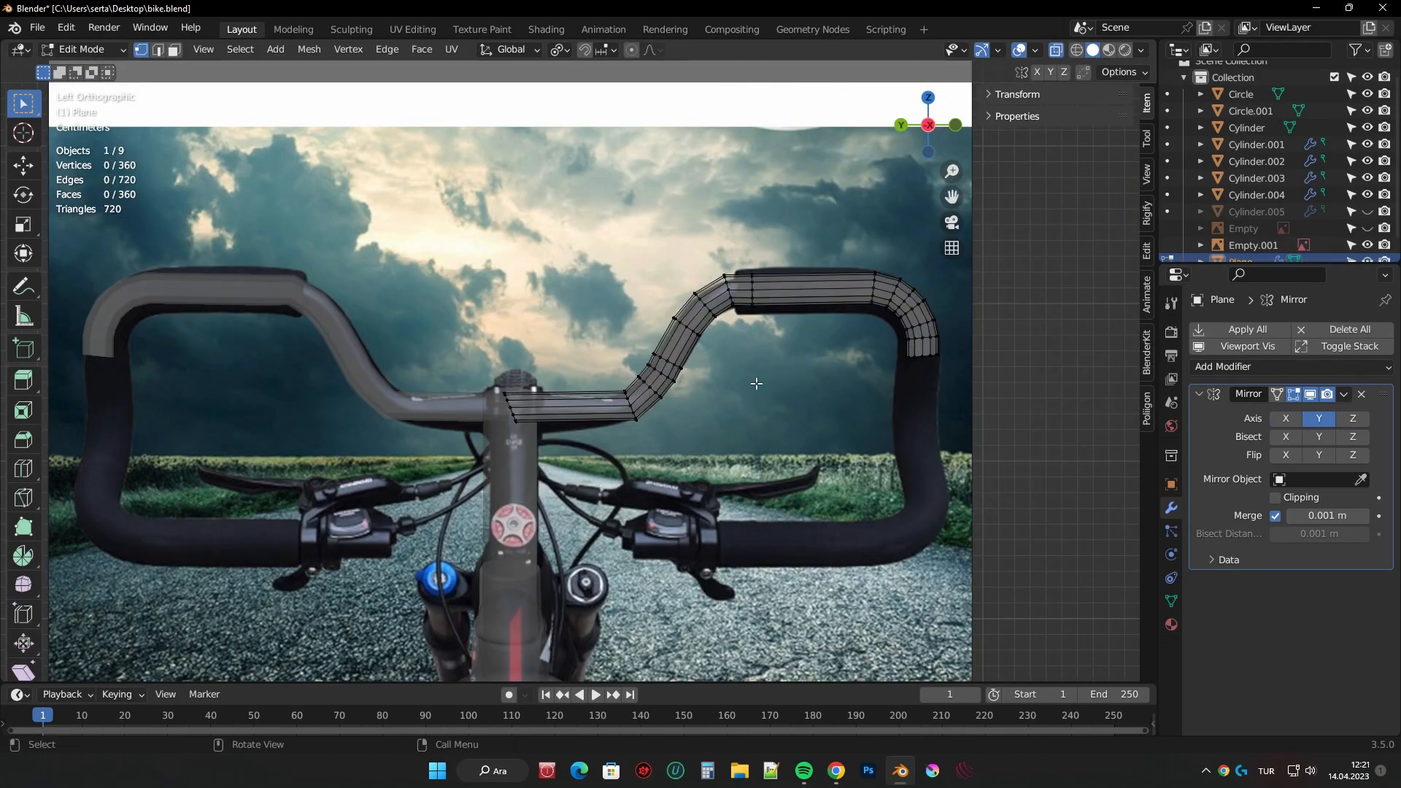
scroll(523, 365, up, 3)
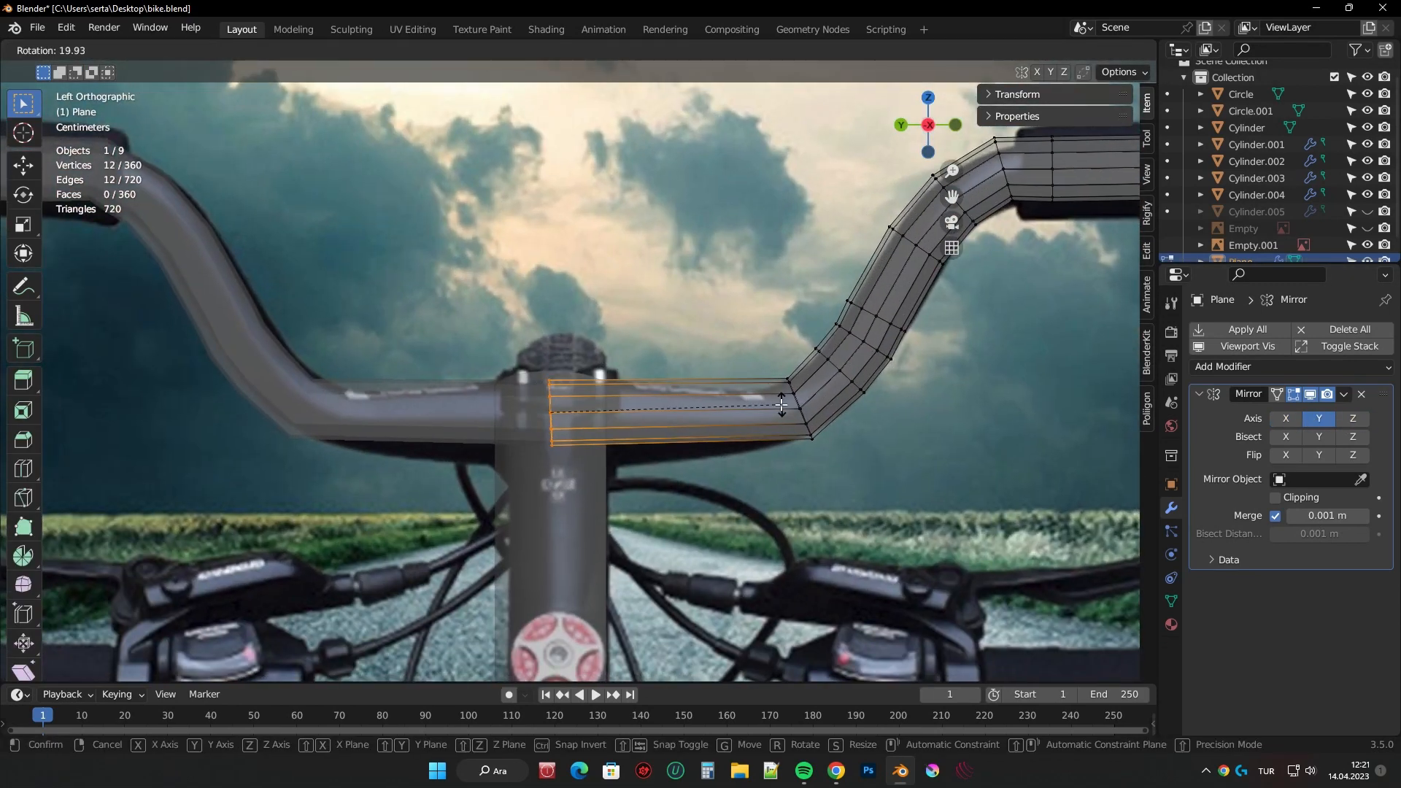
click(782, 404)
- Rotate the edge loop at the handlebar's lower bend and move it to match the reference
shift+middle_drag(781, 405, 802, 323)
key(r)
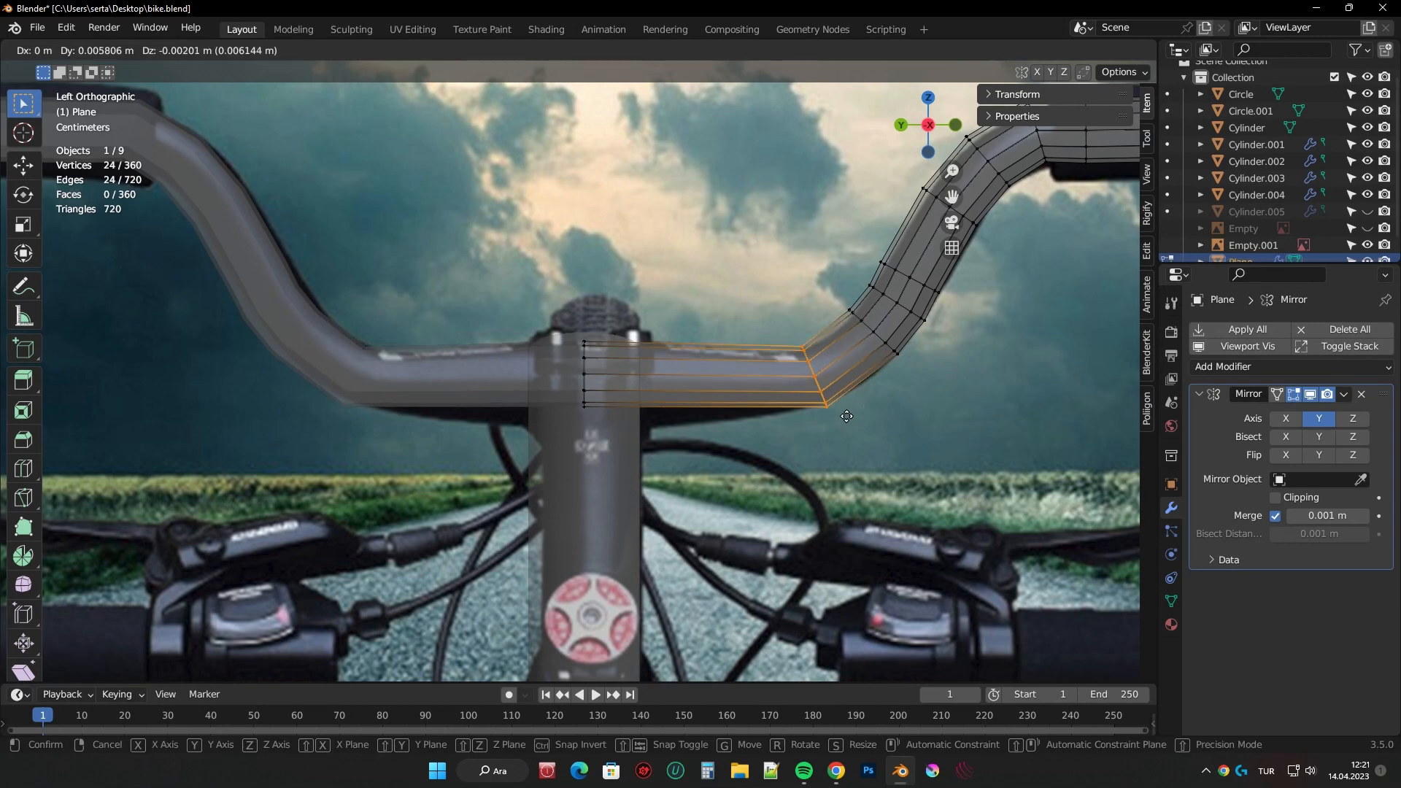
click(848, 371)
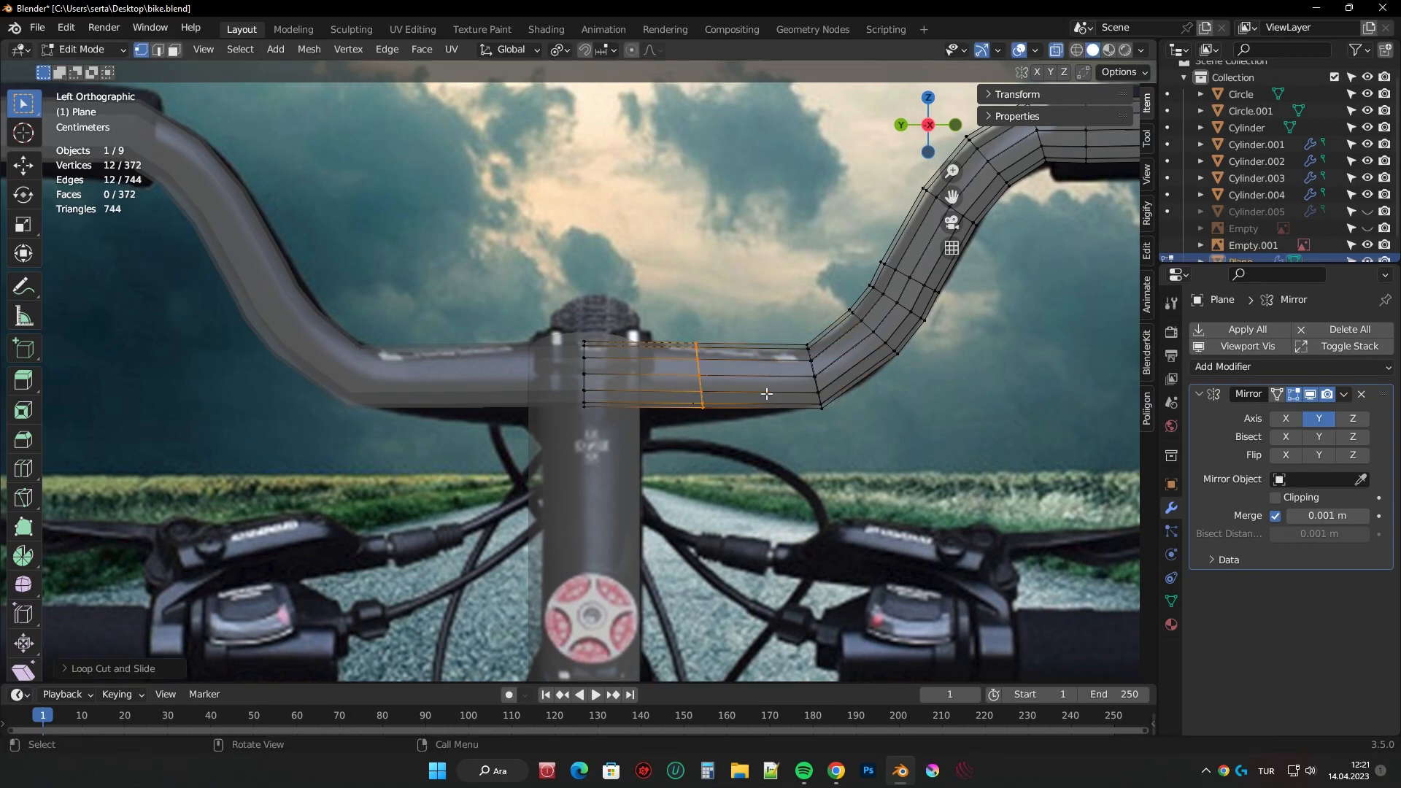
- Move the loop in the straight section along Y to the stem's edge and cut another loop between it and the bend
key(g)
key(y)
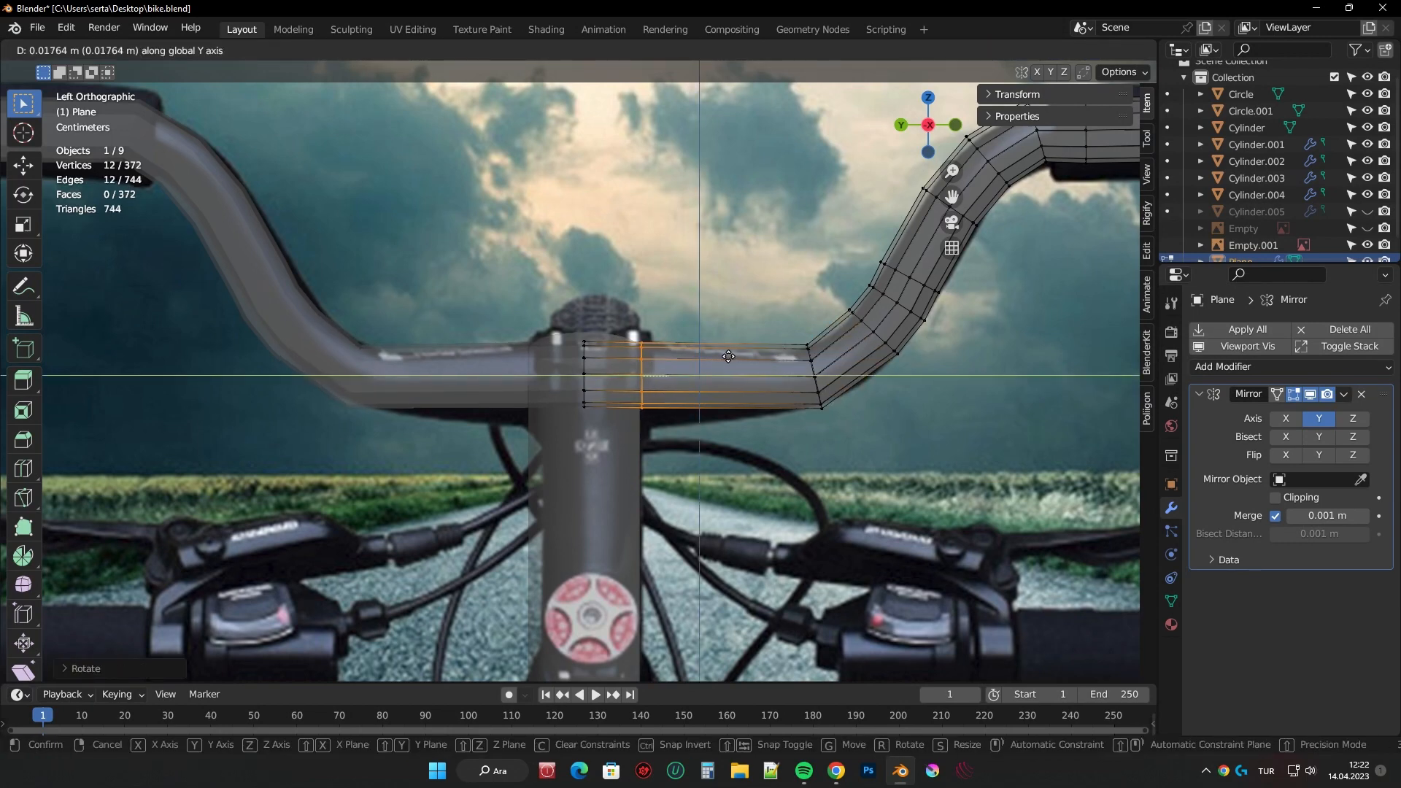
click(728, 356)
key(ctrl+r)
click(801, 349)
scroll(788, 344, up, 2)
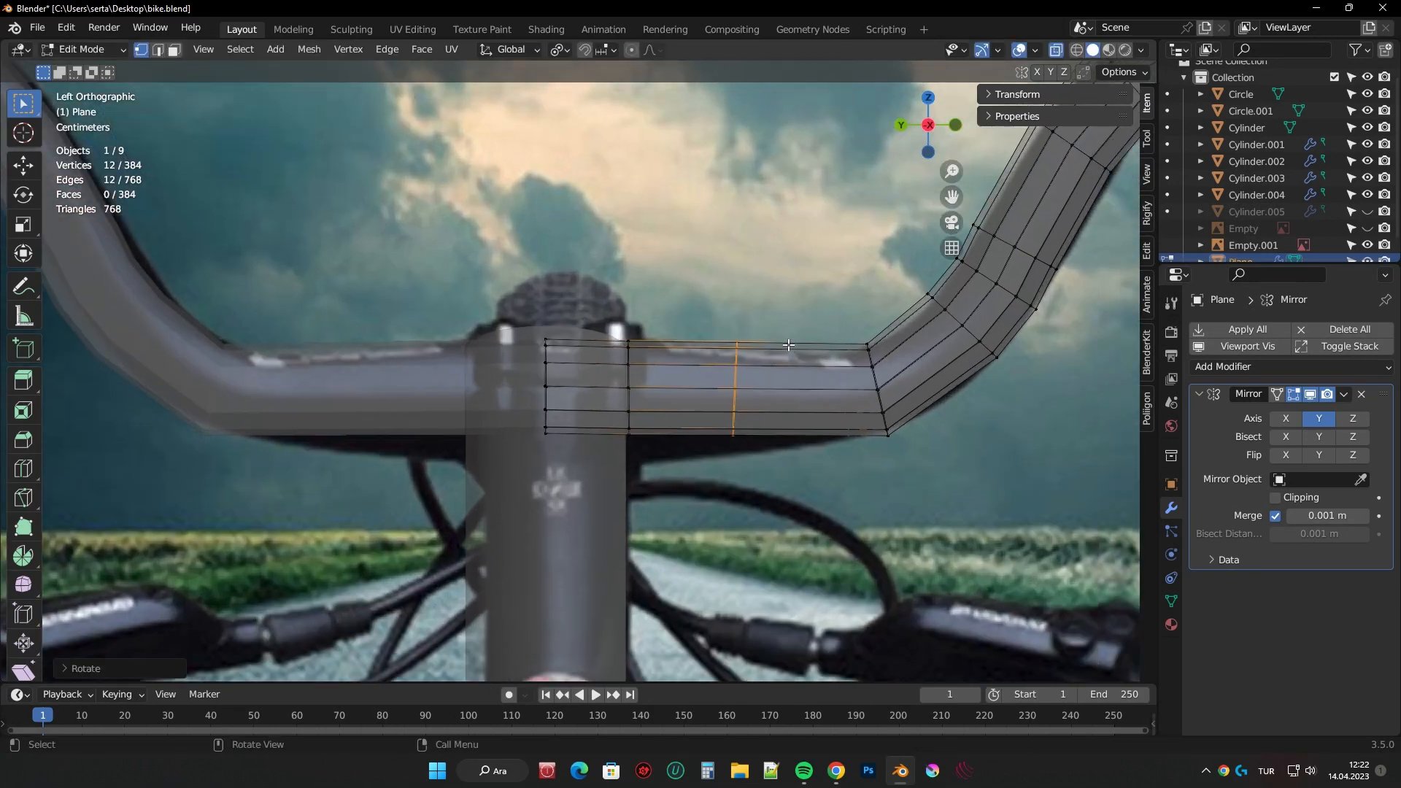
- Move the two edge loops at the stem downward and adjust the neighbouring loops to follow the bar's outline
middle_drag(804, 298, 797, 264)
key(ctrl+KP_3)
drag(659, 431, 658, 431)
key(g)
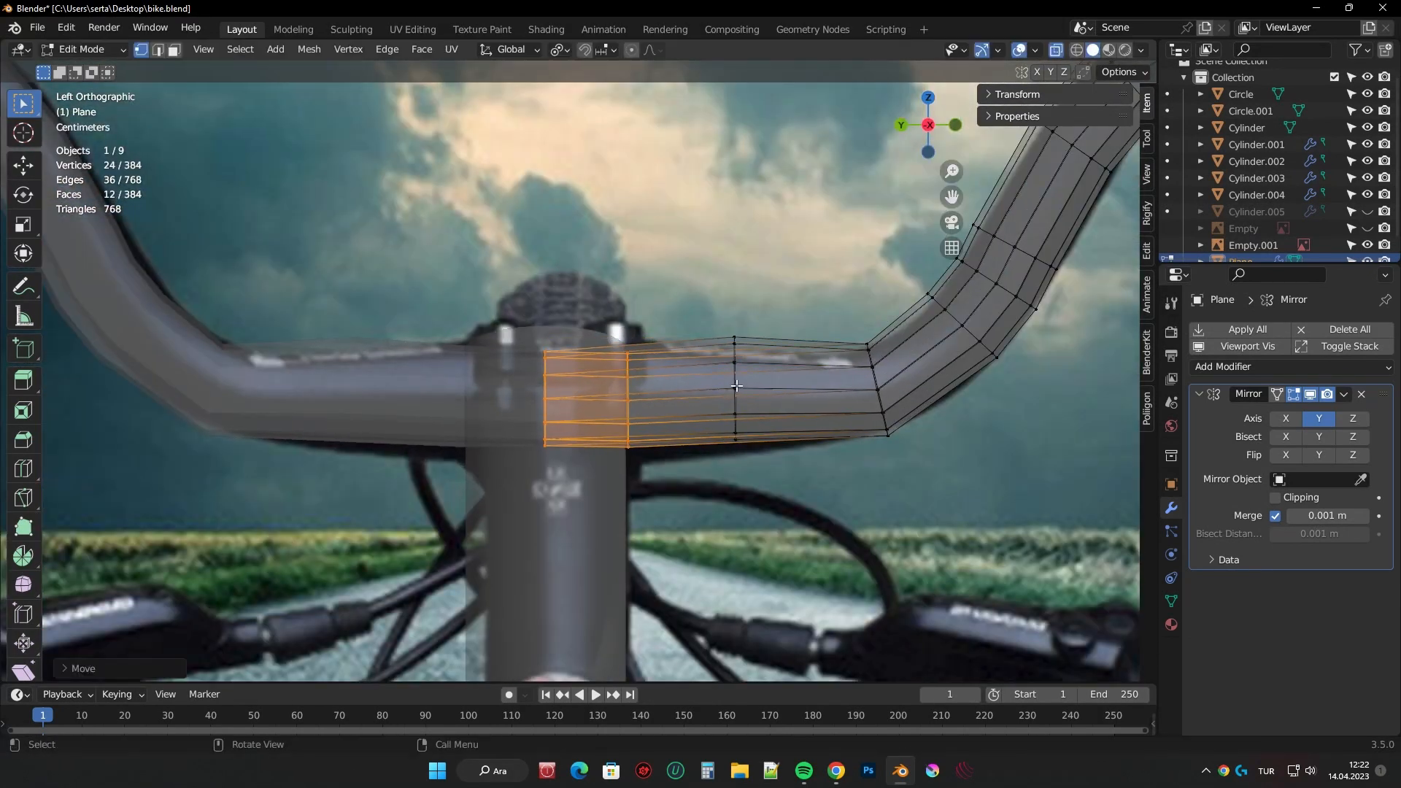
alt+click(748, 378)
key(g)
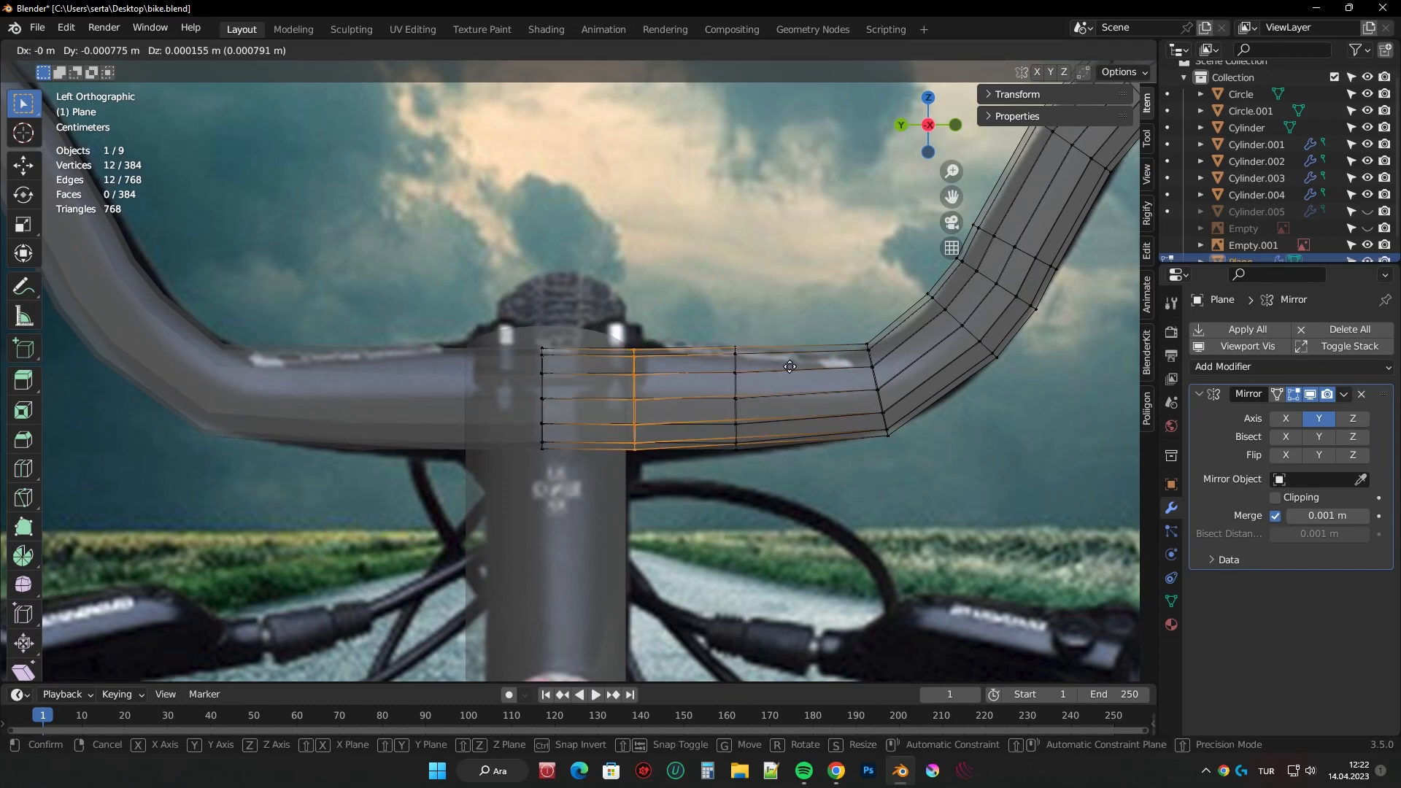
click(795, 365)
- Cut a new edge loop in the straight section close to the lower bend
shift+middle_drag(794, 366, 714, 376)
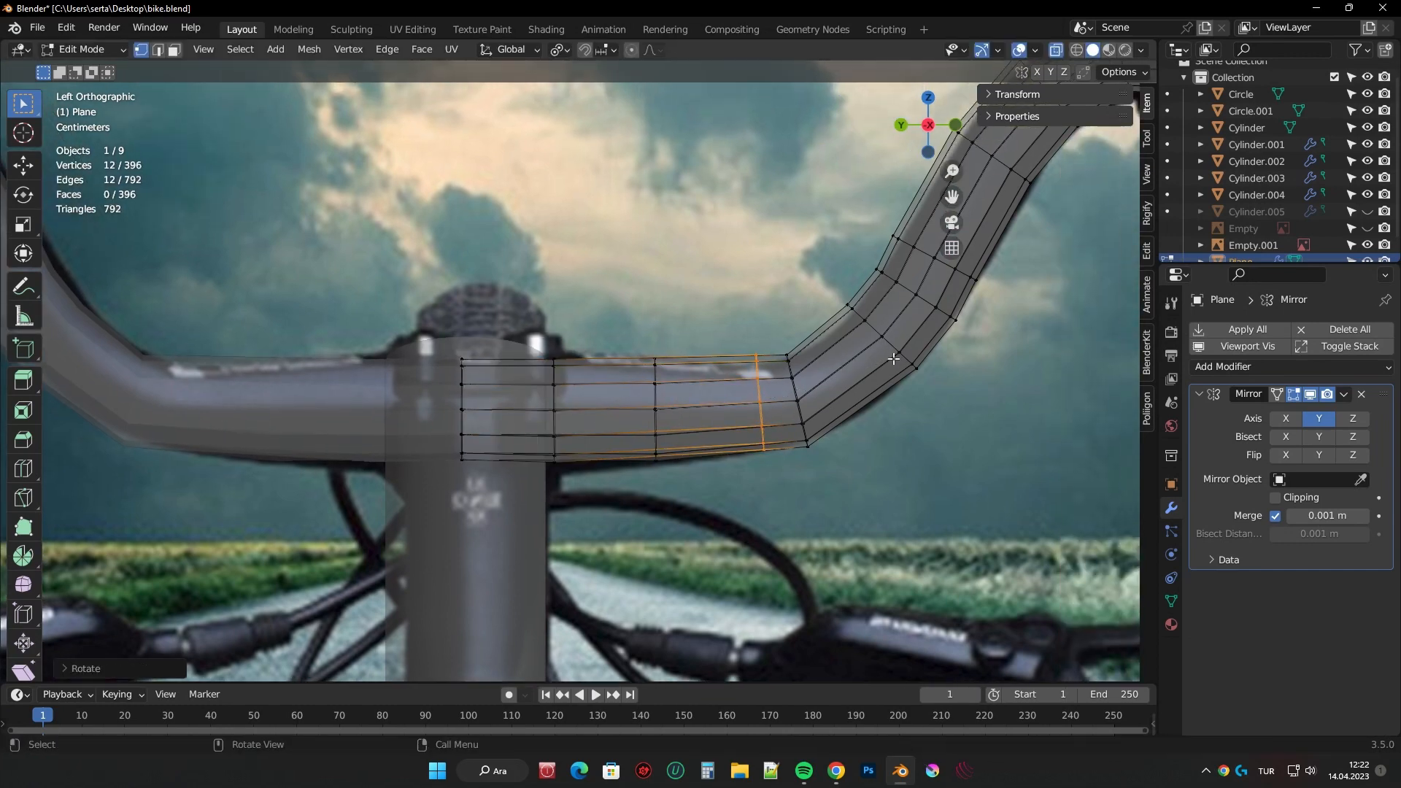
key(ctrl+r)
click(783, 379)
- Select the edge loop just above the lower bend and scale it to fit the bar's thickness
shift+middle_drag(919, 389, 662, 404)
scroll(704, 253, up, 1)
click(928, 128)
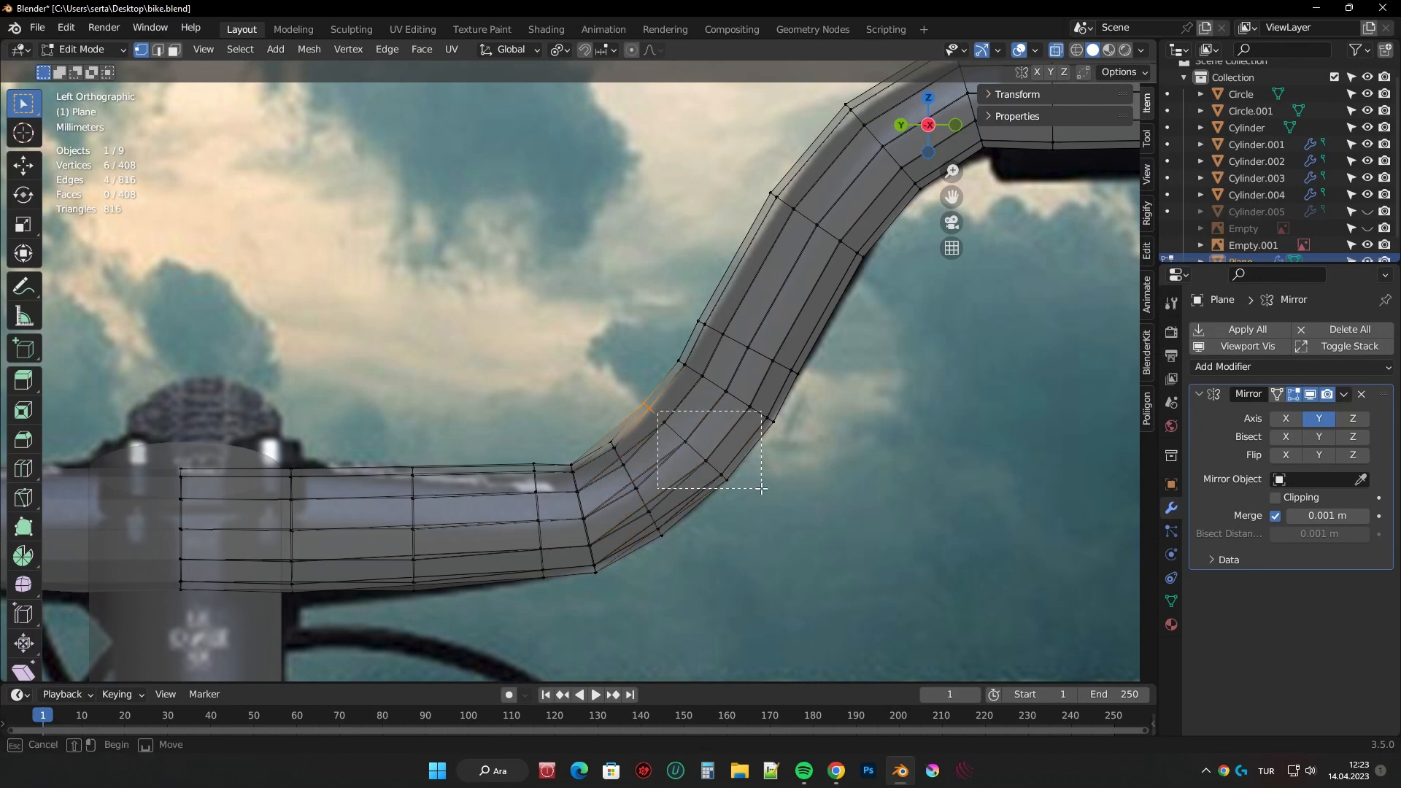
shift+drag(761, 488, 762, 490)
mouse_move(763, 490)
middle_down()
mouse_move(657, 467)
mouse_move(774, 478)
middle_up()
key(s)
right_click(752, 452)
- Move the edge loops along the bar's slanted section onto the reference outline
click(930, 131)
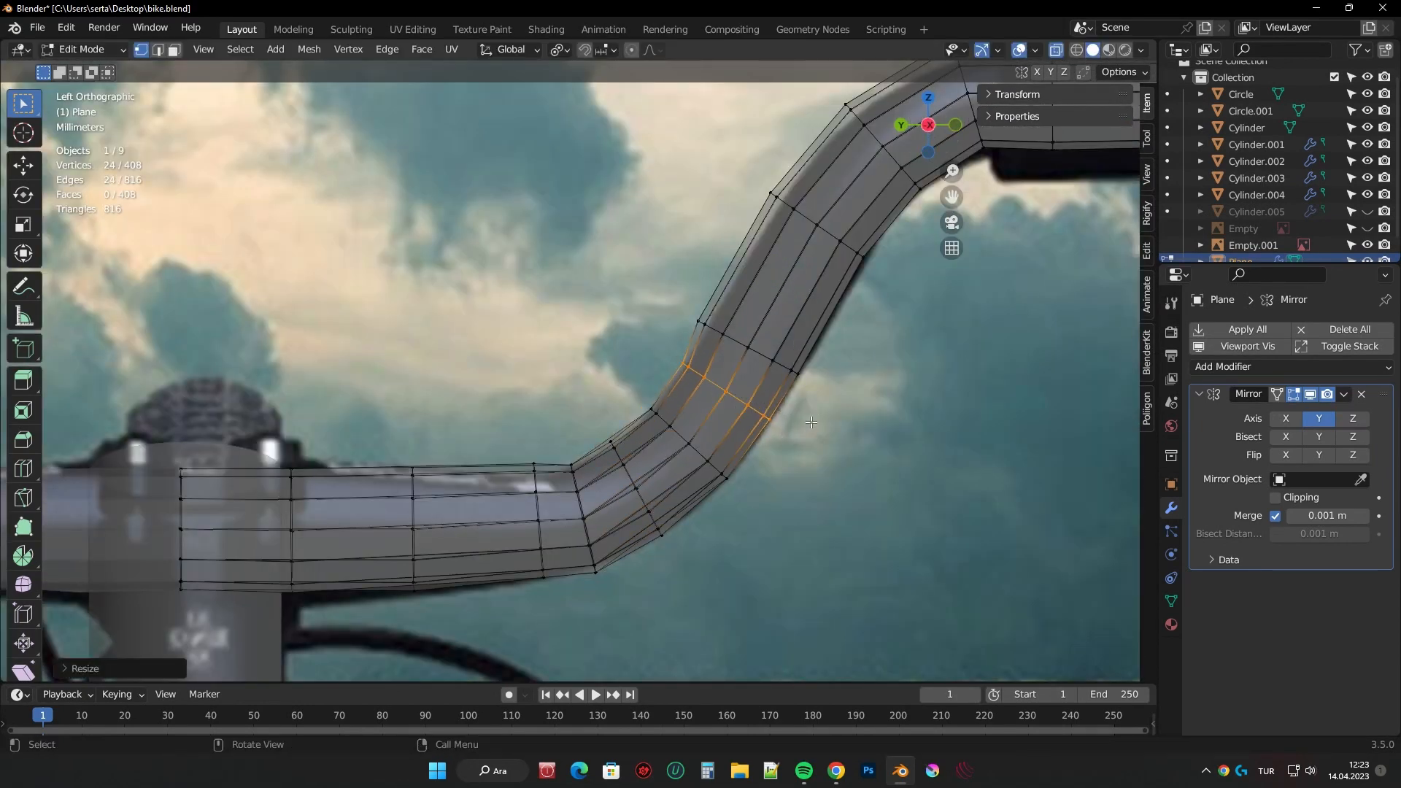
click(823, 380)
shift+middle_drag(823, 200, 737, 316)
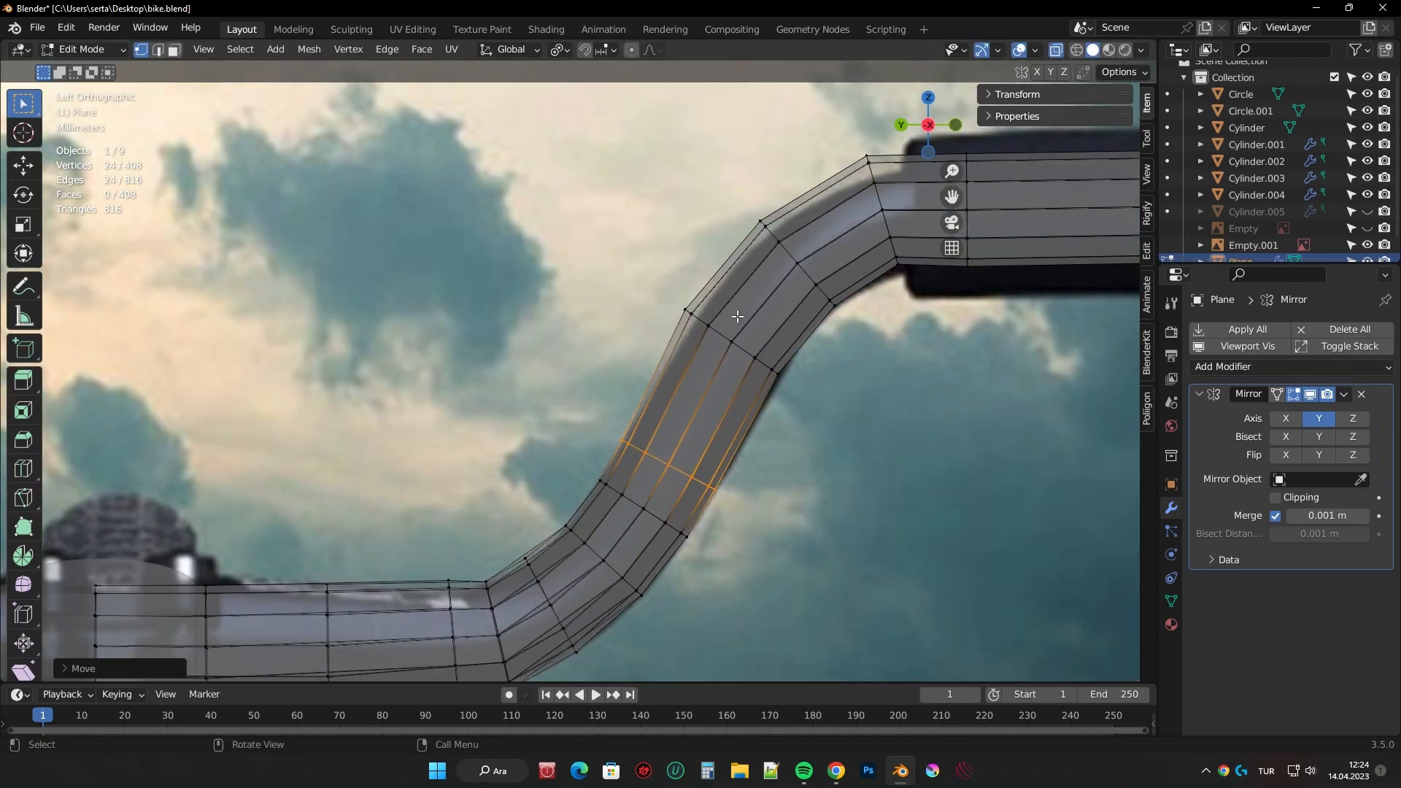
click(809, 415)
- Scale the upper bend's edge loops to the bar's thickness and move the following loop to the start of the grip
shift+middle_drag(767, 217, 697, 266)
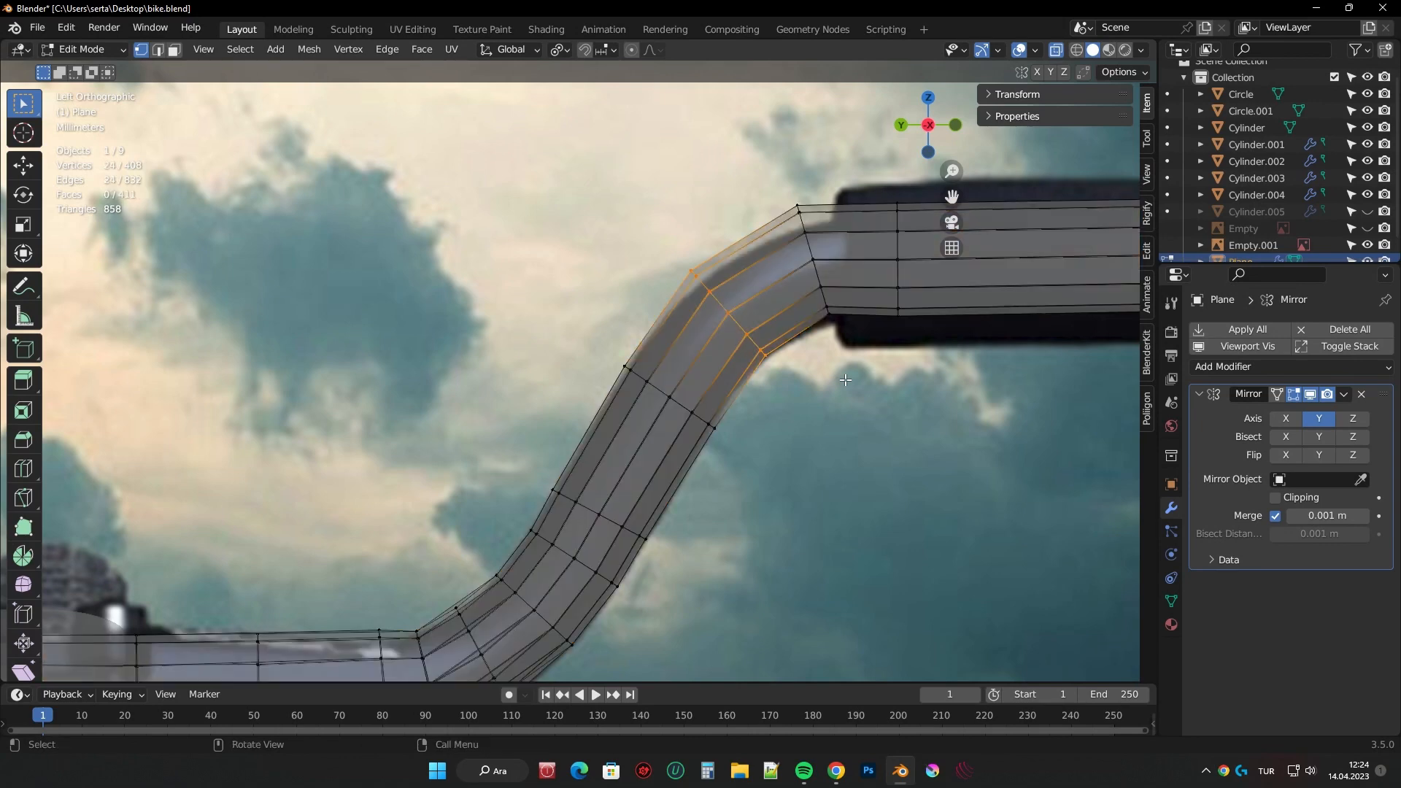
drag(856, 335, 856, 334)
key(s)
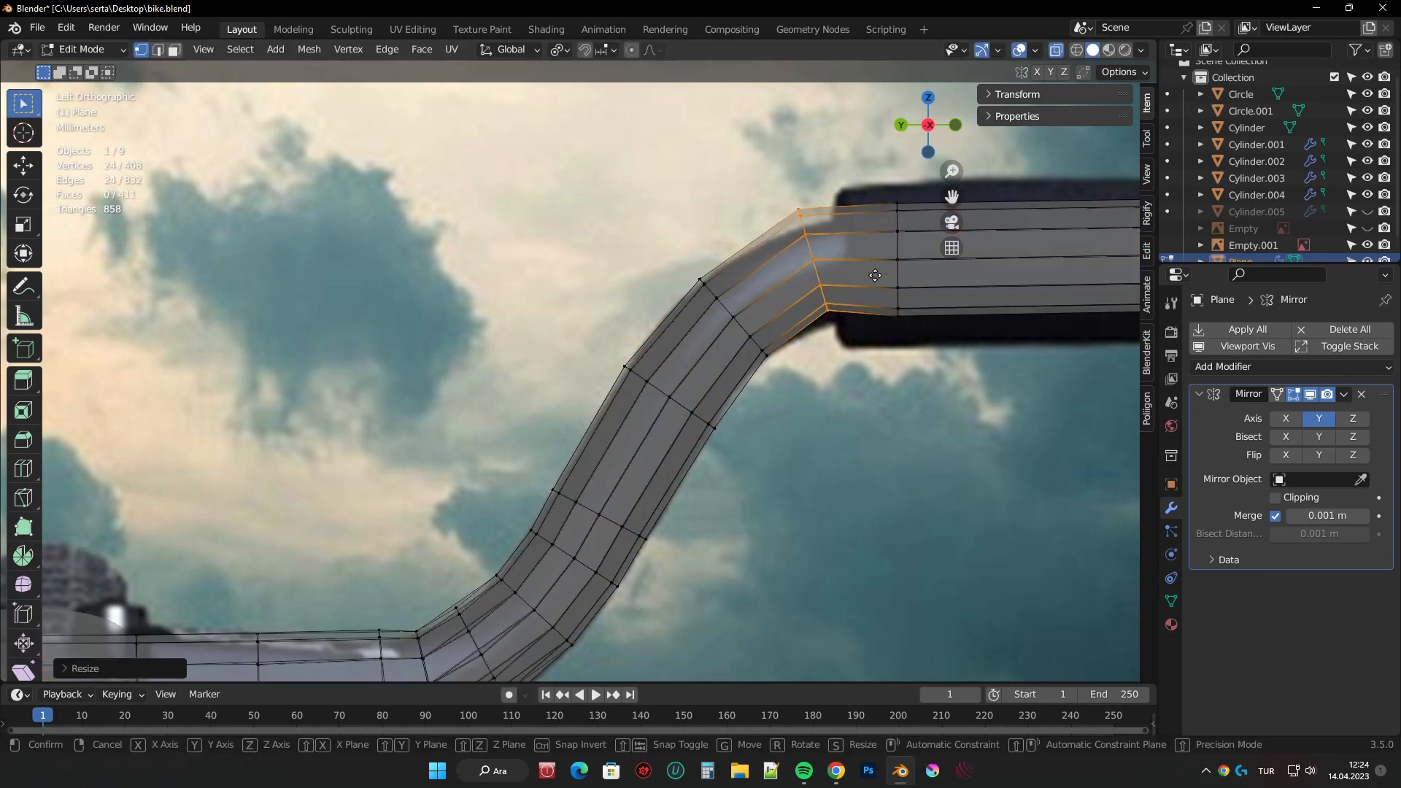
key(g)
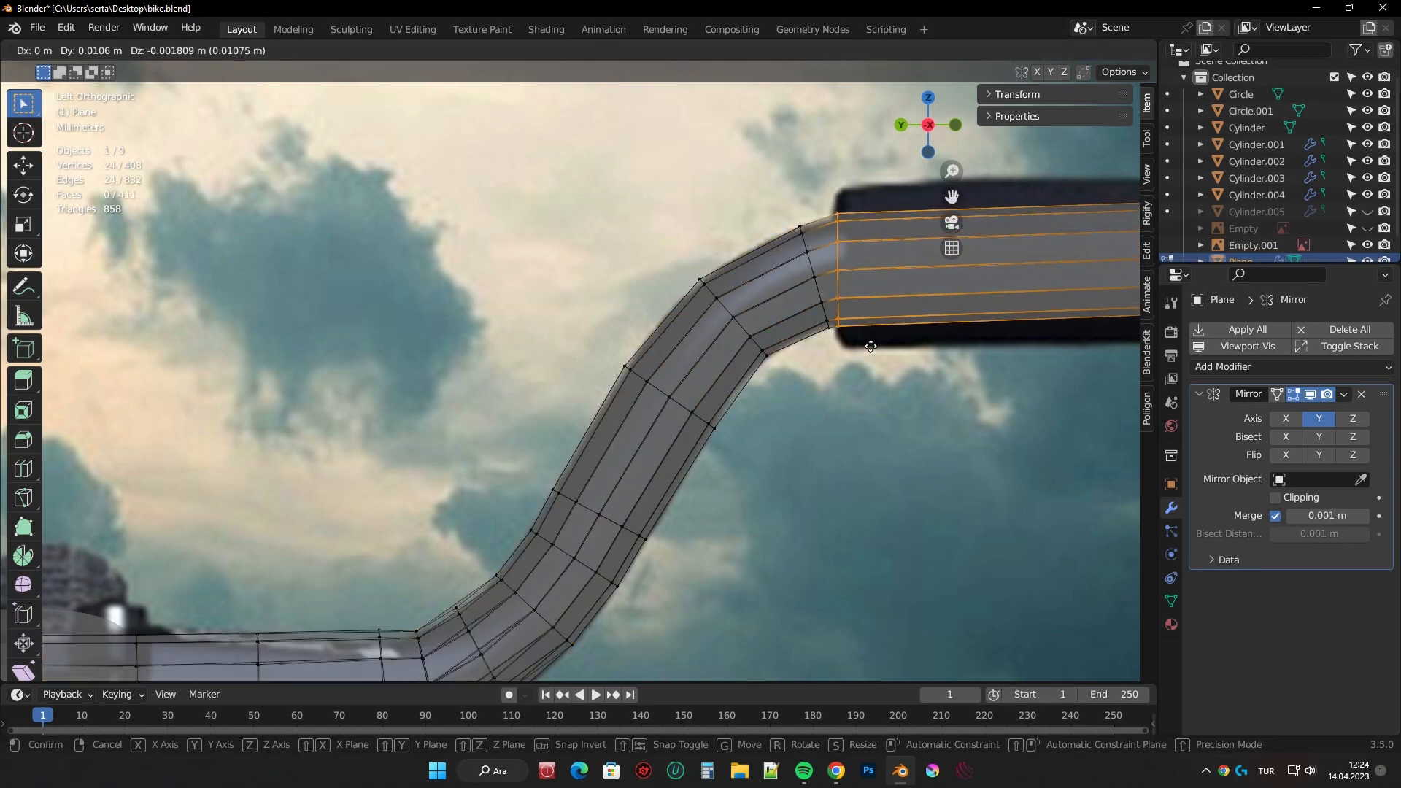
click(871, 346)
- Scale the edge loop at the start of the upper grip outward to match the grip's thickness
shift+middle_drag(921, 300, 880, 321)
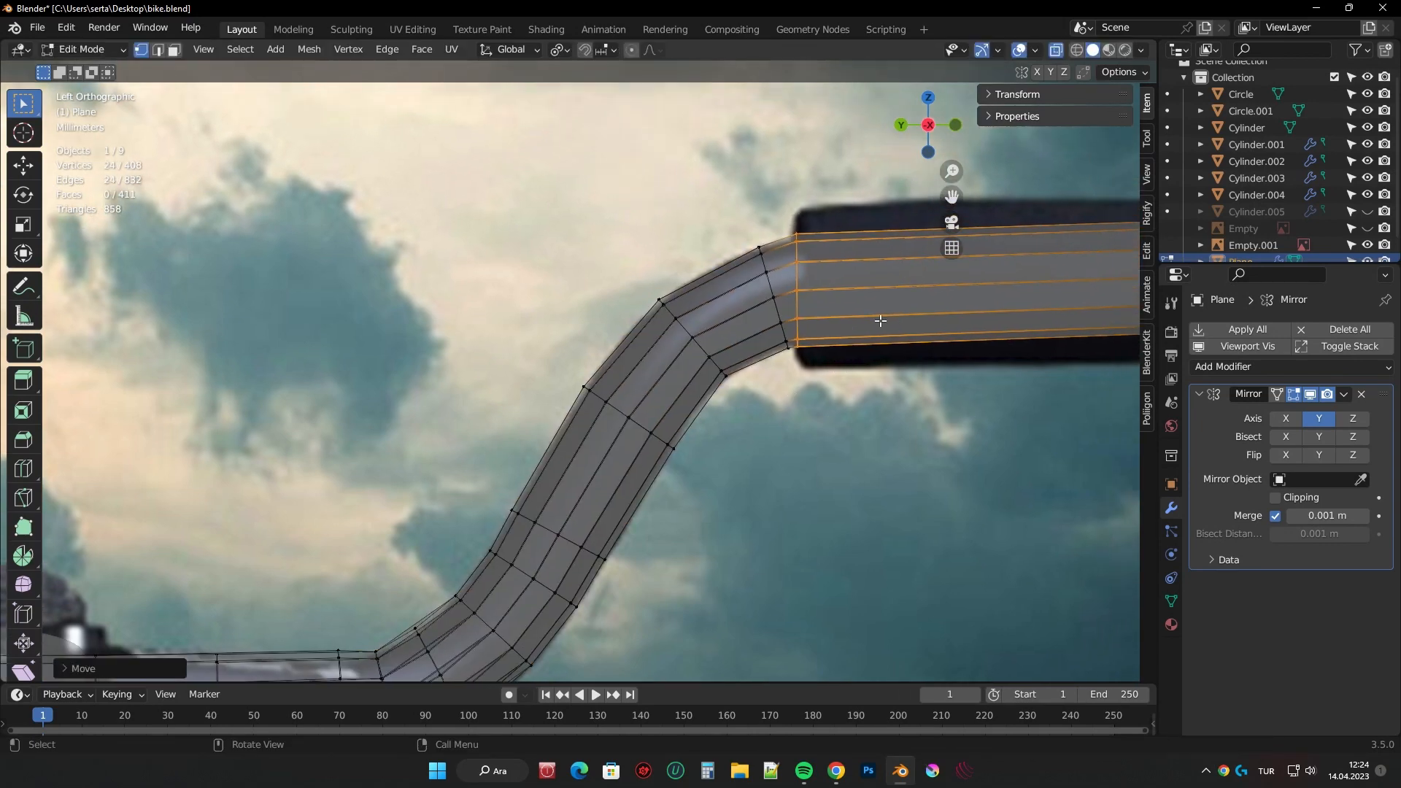
click(643, 324)
key(s)
click(939, 293)
middle_drag(939, 293, 875, 326)
scroll(875, 326, up, 2)
- Scale and move the edge loop at the outer end of the upper grip to match the grip's thickness in the photo
click(928, 129)
scroll(919, 175, down, 1)
shift+middle_drag(1058, 208, 839, 225)
drag(836, 183, 912, 386)
key(s)
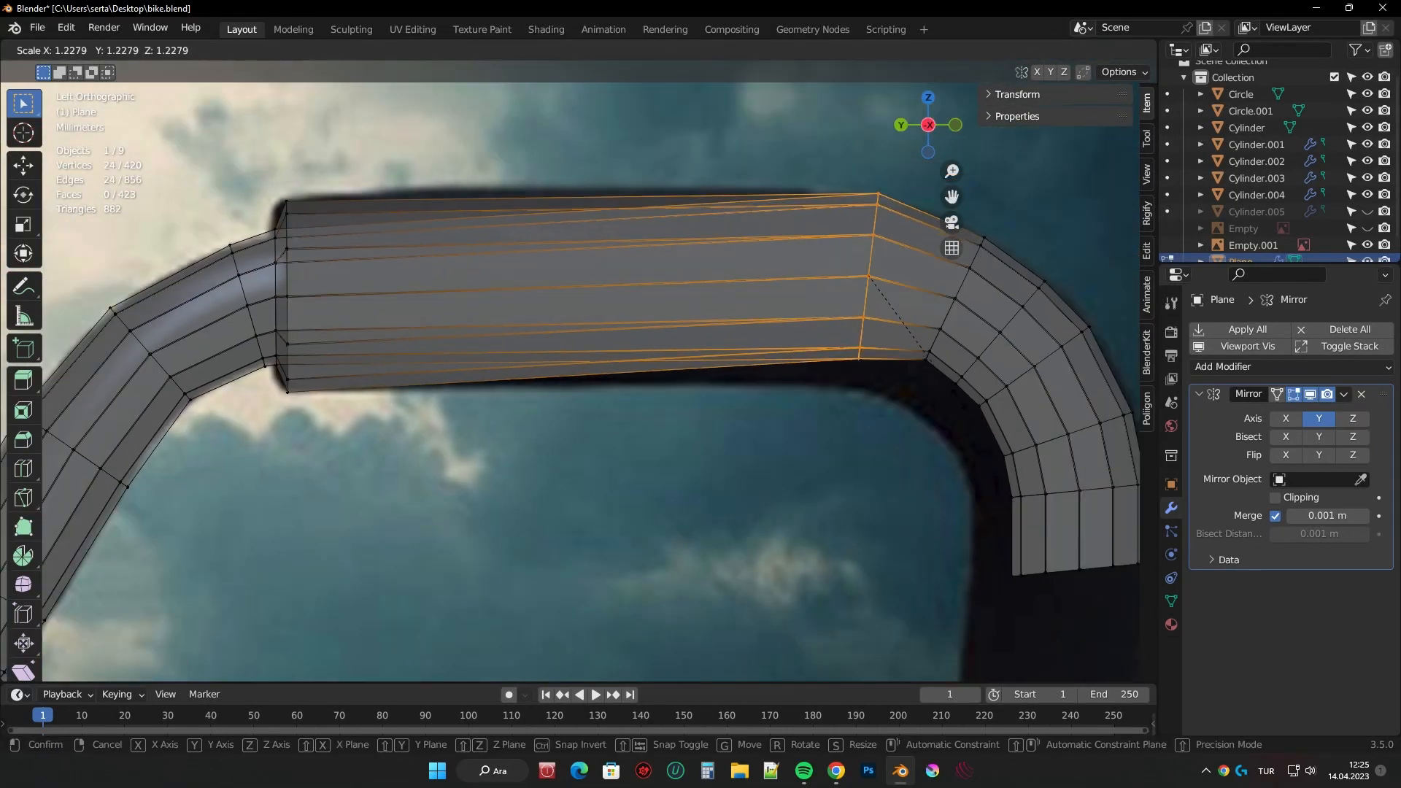
click(955, 397)
key(g)
click(957, 408)
key(s)
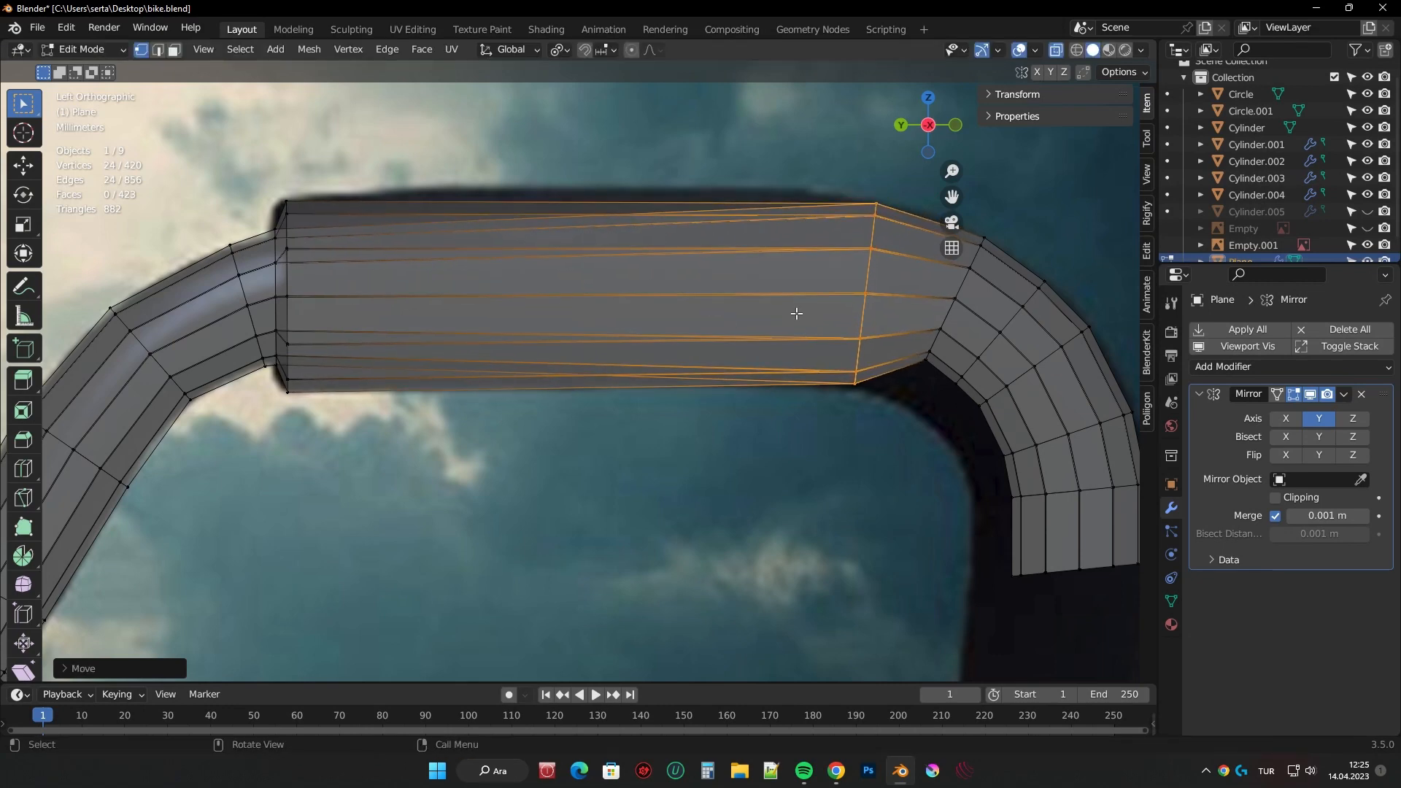
- Move the first edge loop of the grip's outer bend onto the reference outline
shift+middle_drag(797, 314, 557, 314)
drag(672, 204, 728, 372)
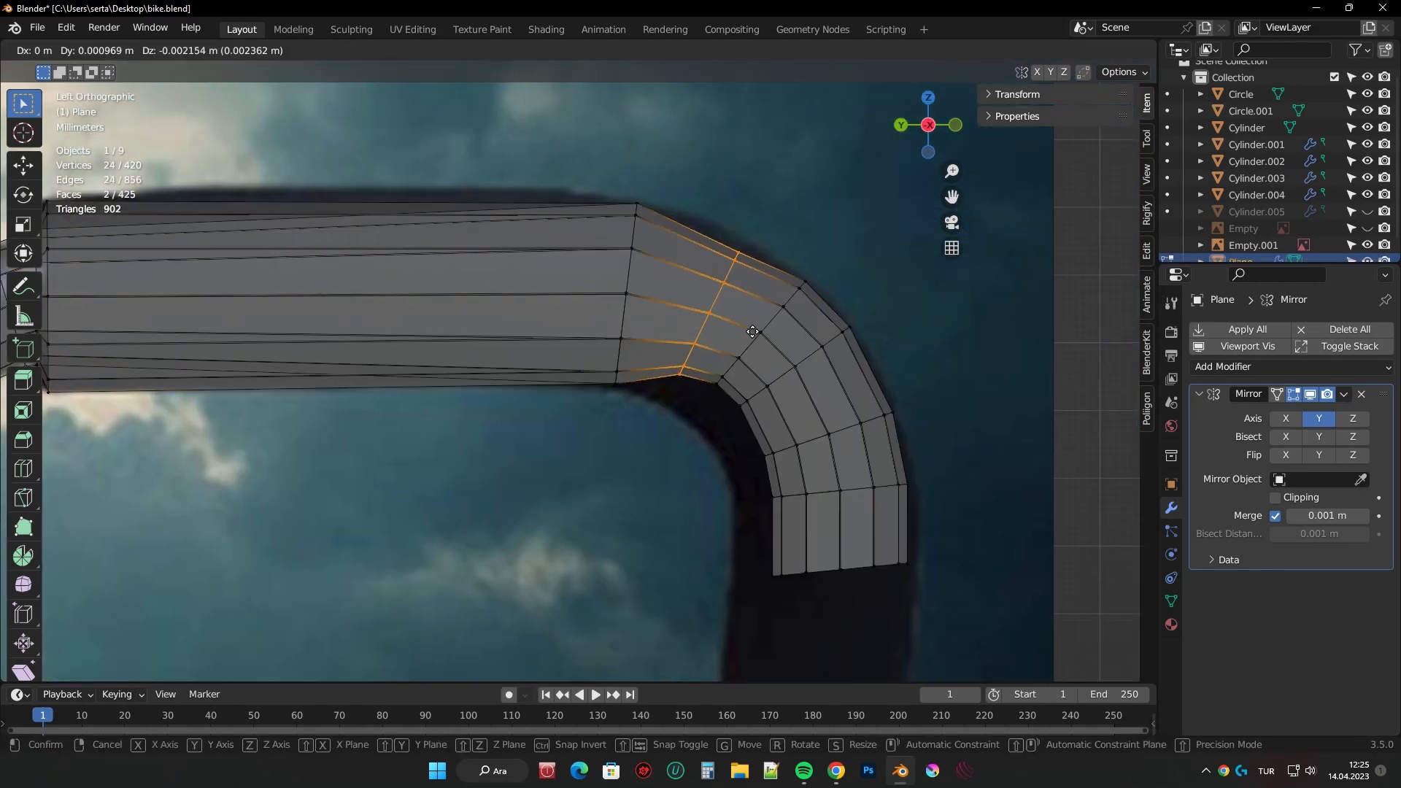
click(763, 307)
- Scale the rest of the bend down to its open end to the grip's thickness and shift it over the photo
drag(751, 276, 972, 618)
key(s)
click(898, 449)
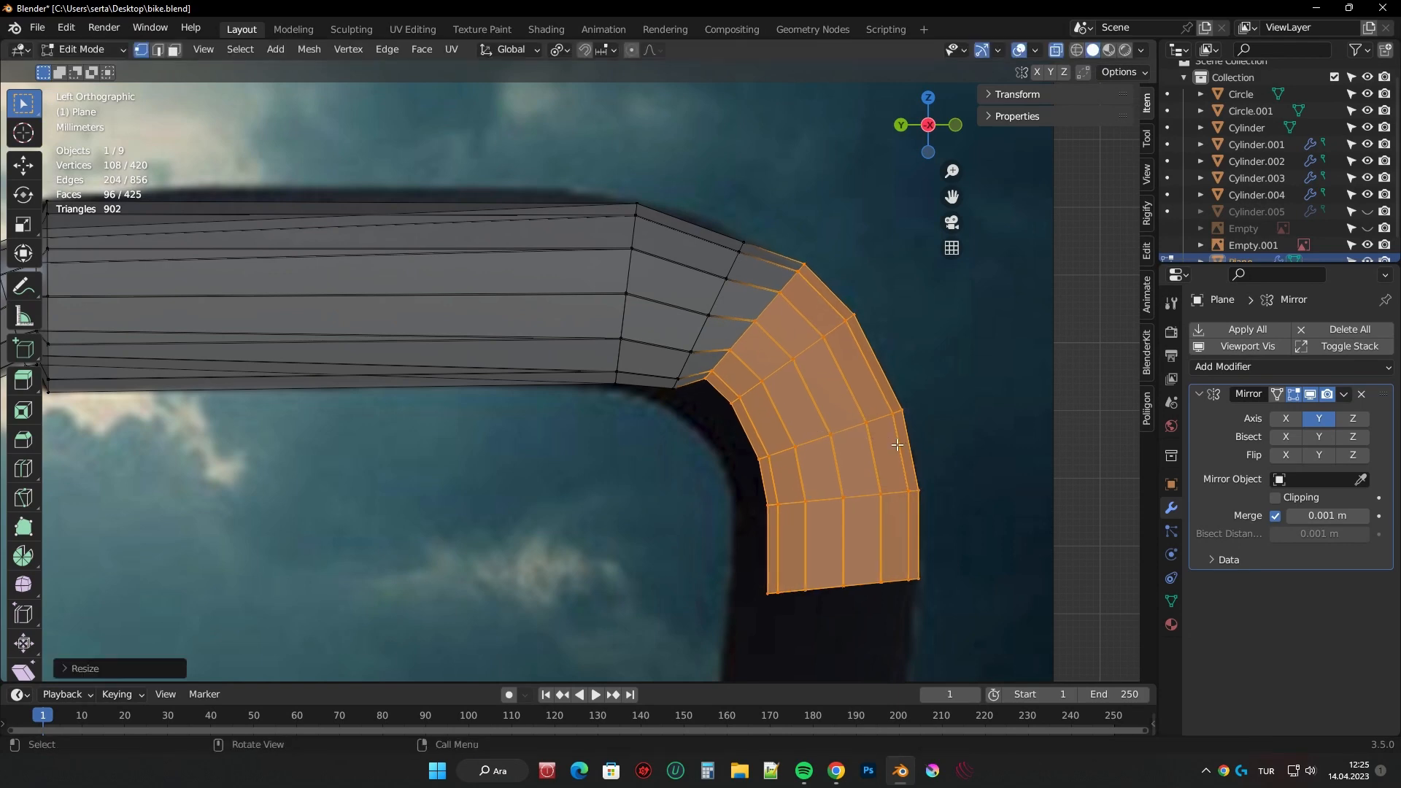
key(g)
click(884, 466)
key(s)
click(1025, 473)
- Rotate, move and rescale the selected bend section so it follows the photographed grip straight down
key(g)
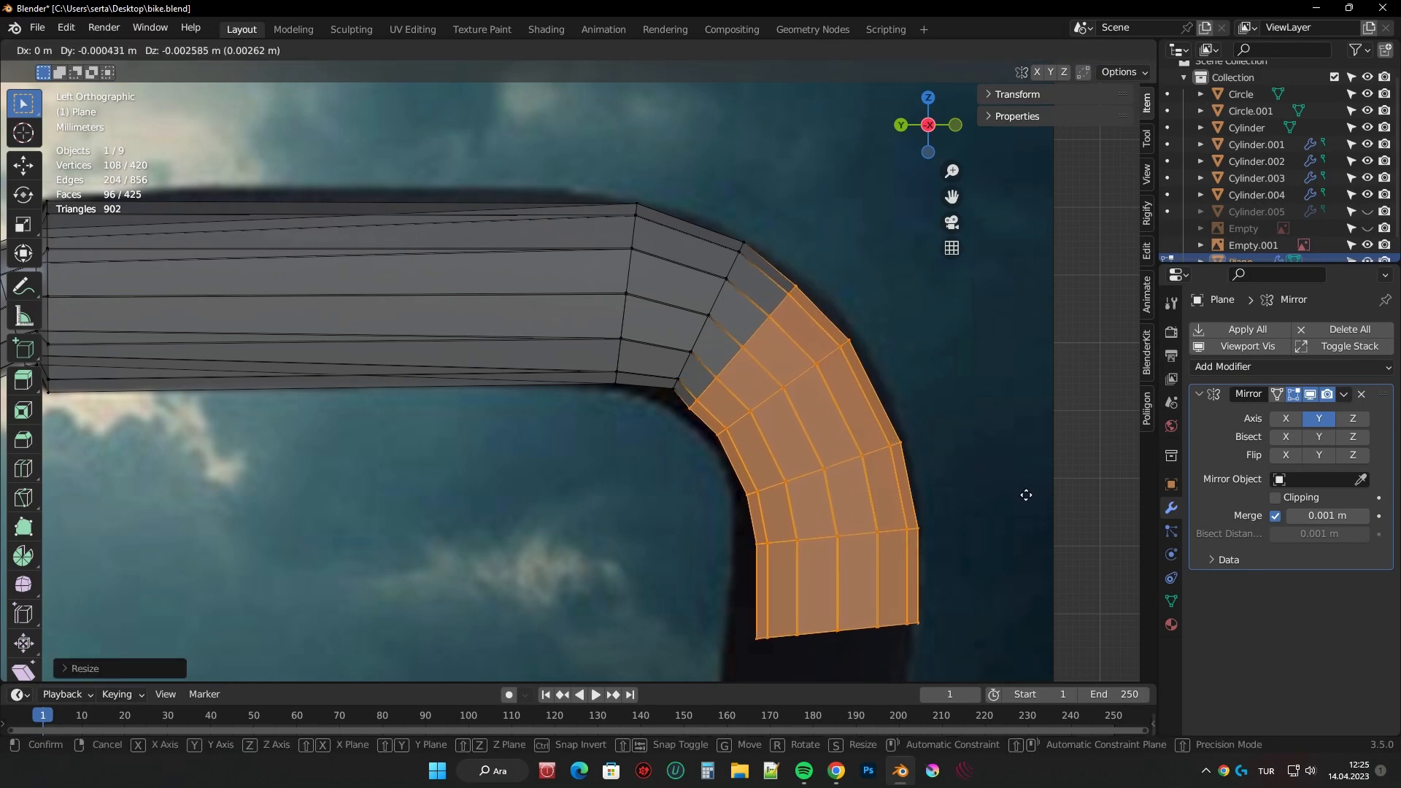
key(r)
click(1029, 494)
key(g)
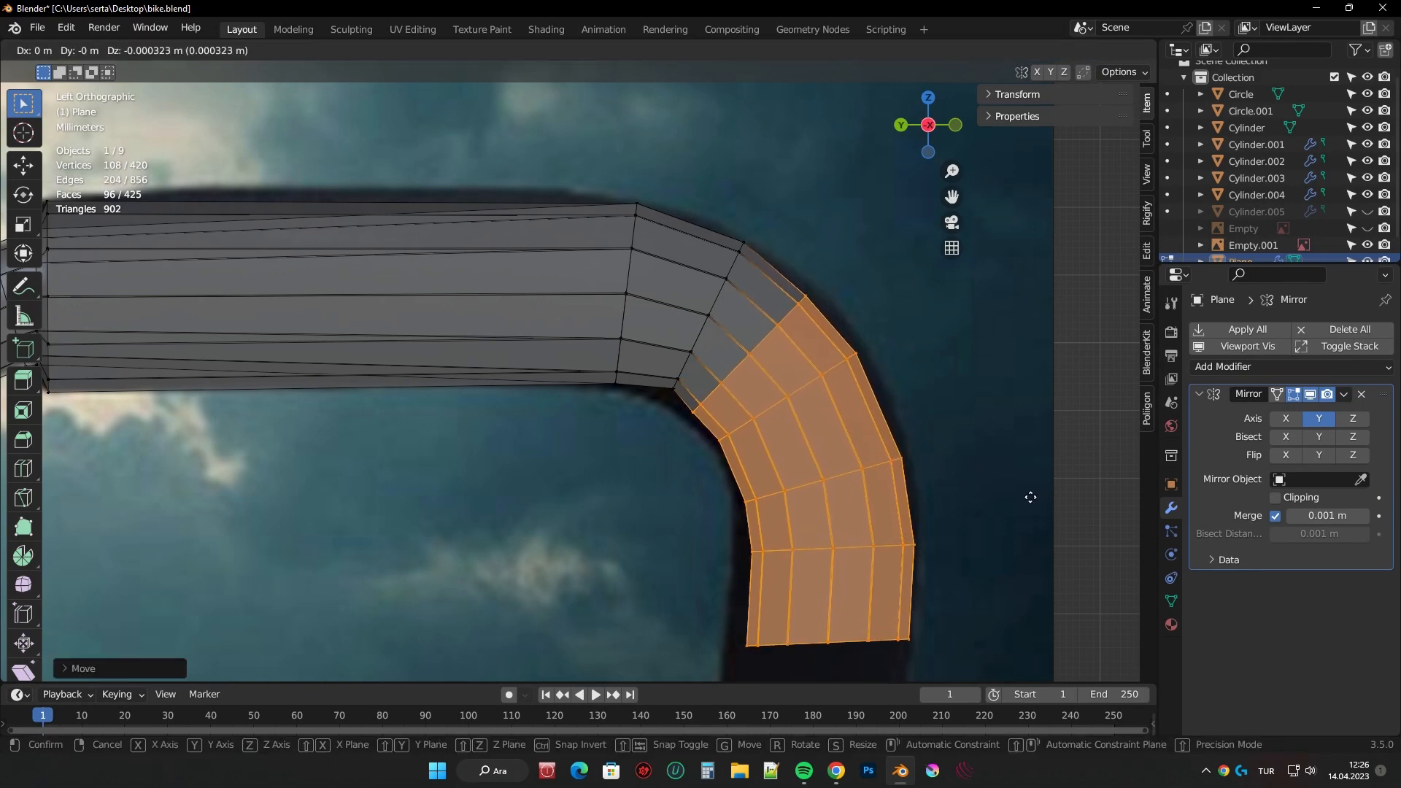
click(1030, 505)
key(s)
click(1017, 488)
- Extrude the tube's open lower end downward and tilt the new edge loop in the front view
scroll(1007, 488, down, 2)
shift+middle_drag(981, 484, 998, 339)
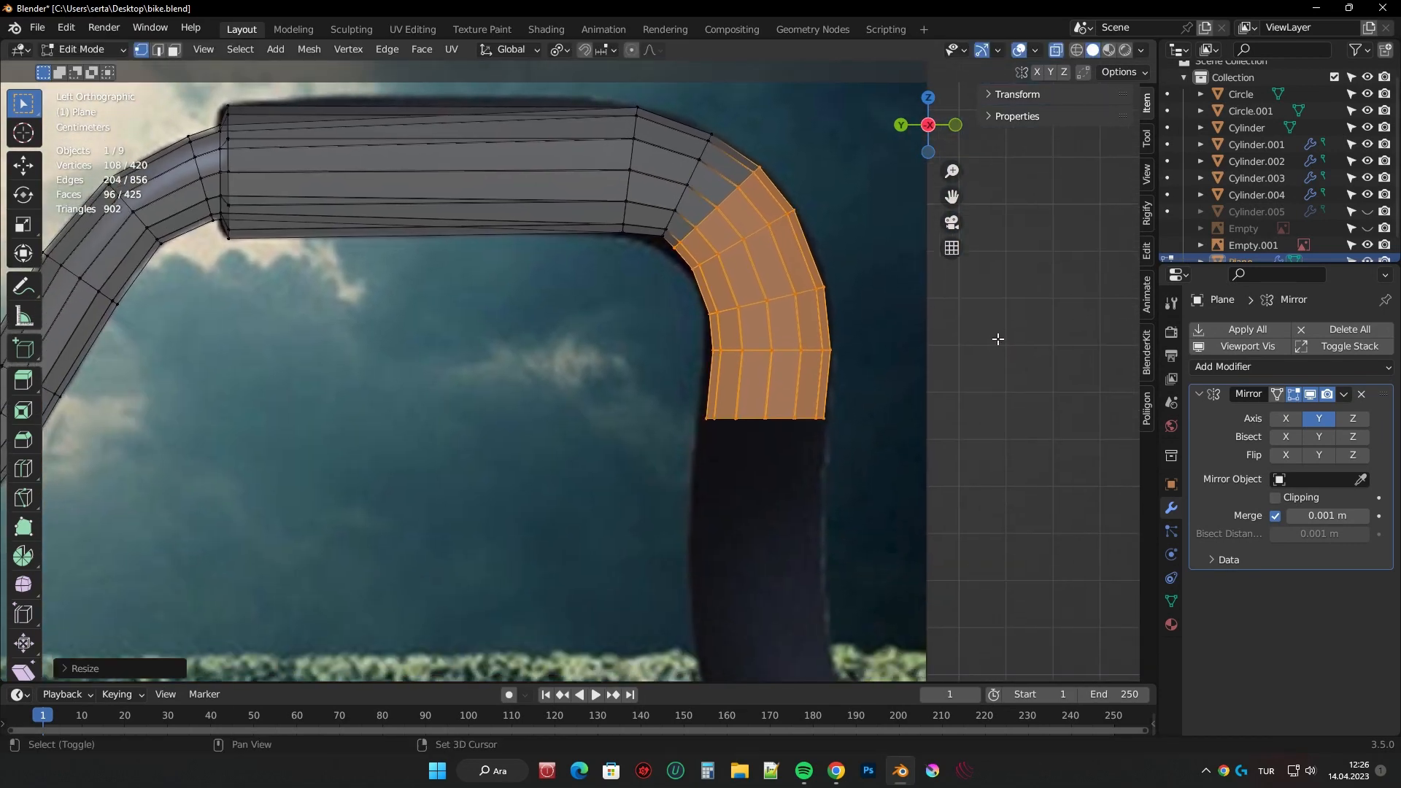
drag(688, 384, 874, 501)
scroll(823, 452, down, 3)
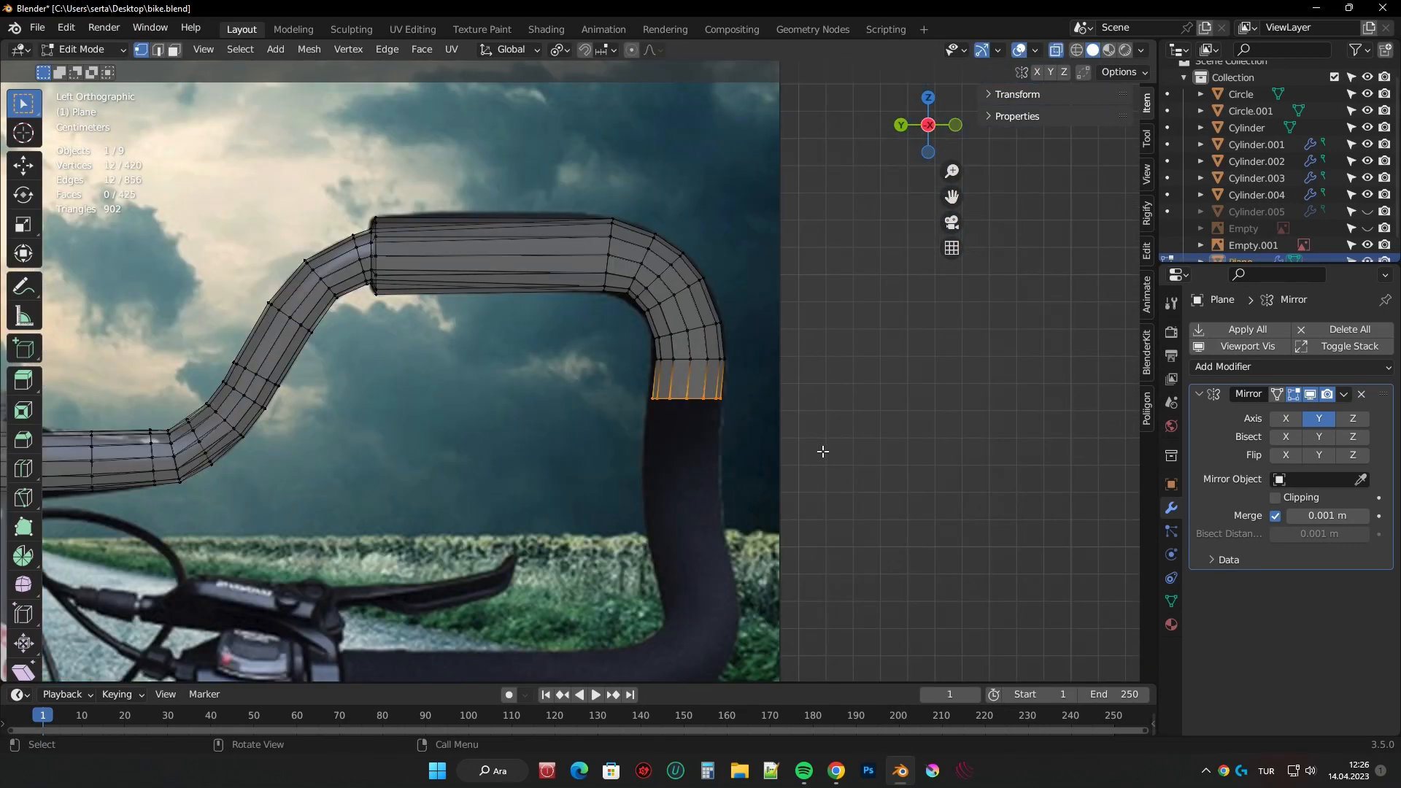
click(737, 506)
middle_drag(737, 506, 664, 379)
scroll(663, 379, up, 3)
click(928, 125)
key(r)
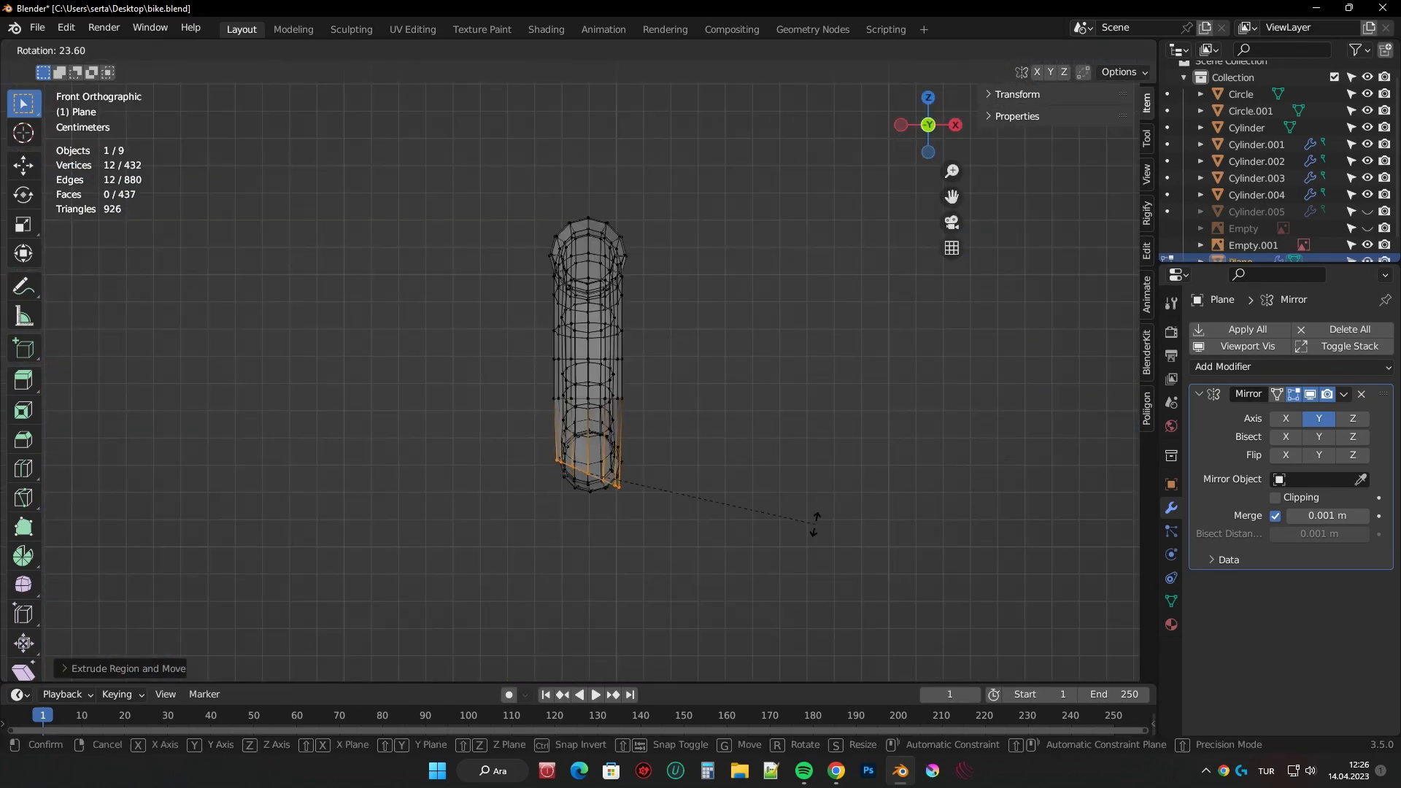
shift+middle_drag(717, 504, 775, 438)
- Extrude and rotate the end loop in several short segments to curve the tube back toward the rider
key(e)
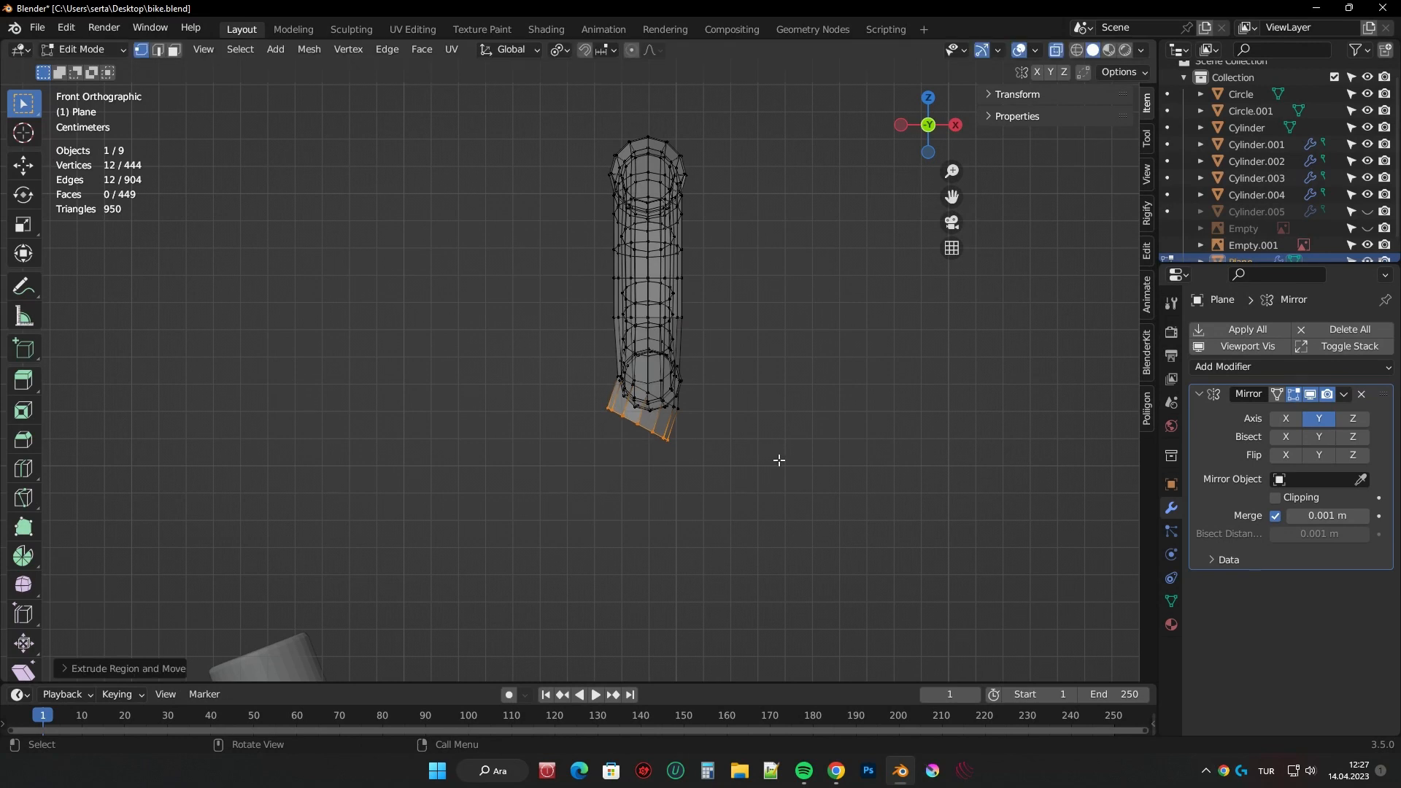
click(854, 457)
key(r)
click(885, 430)
shift+middle_drag(885, 430, 963, 394)
key(e)
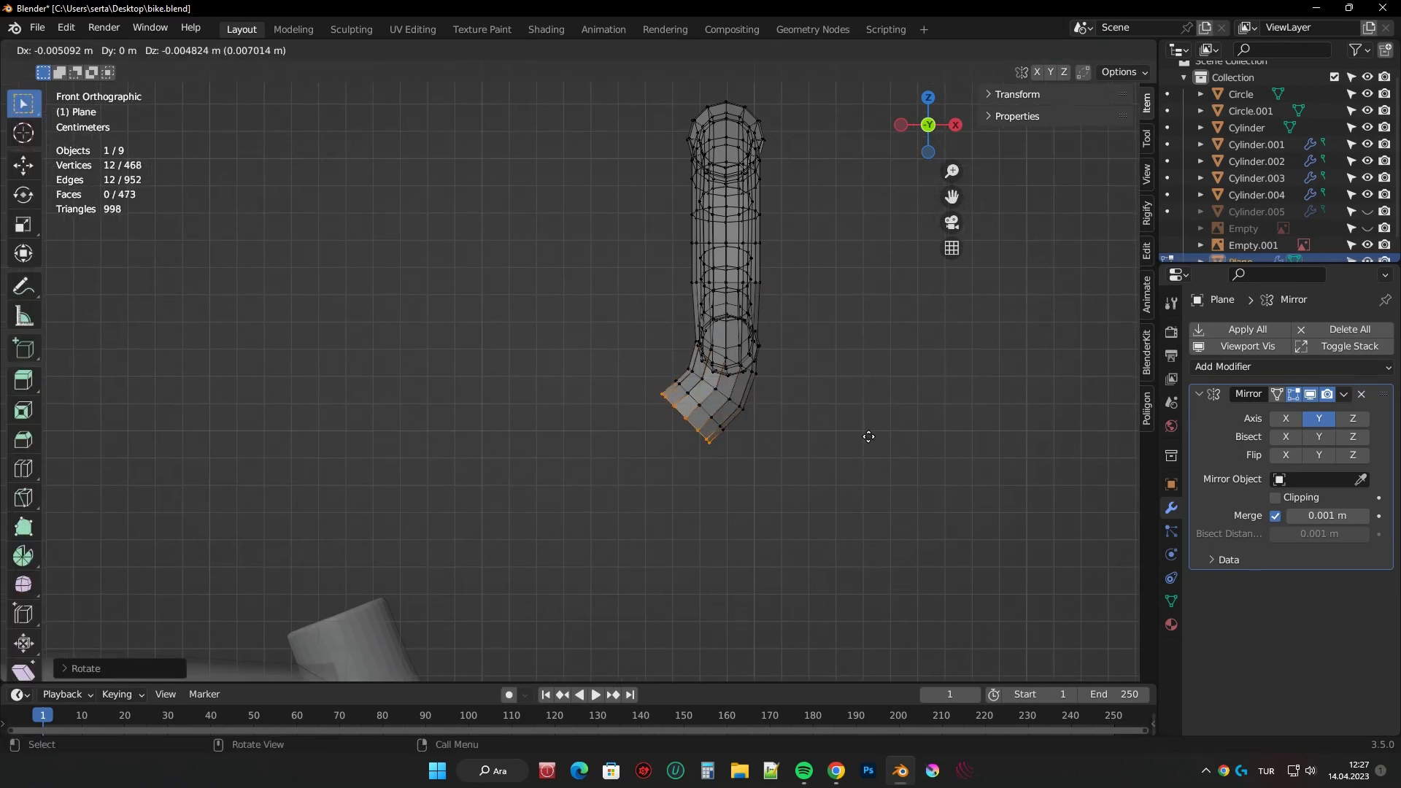
click(972, 425)
key(e)
shift+middle_drag(853, 451, 761, 424)
click(982, 431)
- Align the end loop in the side view and extrude it backward, rotating it upright in the front view
key(KP_3)
scroll(934, 379, up, 2)
key(g)
click(901, 380)
key(KP_1)
key(e)
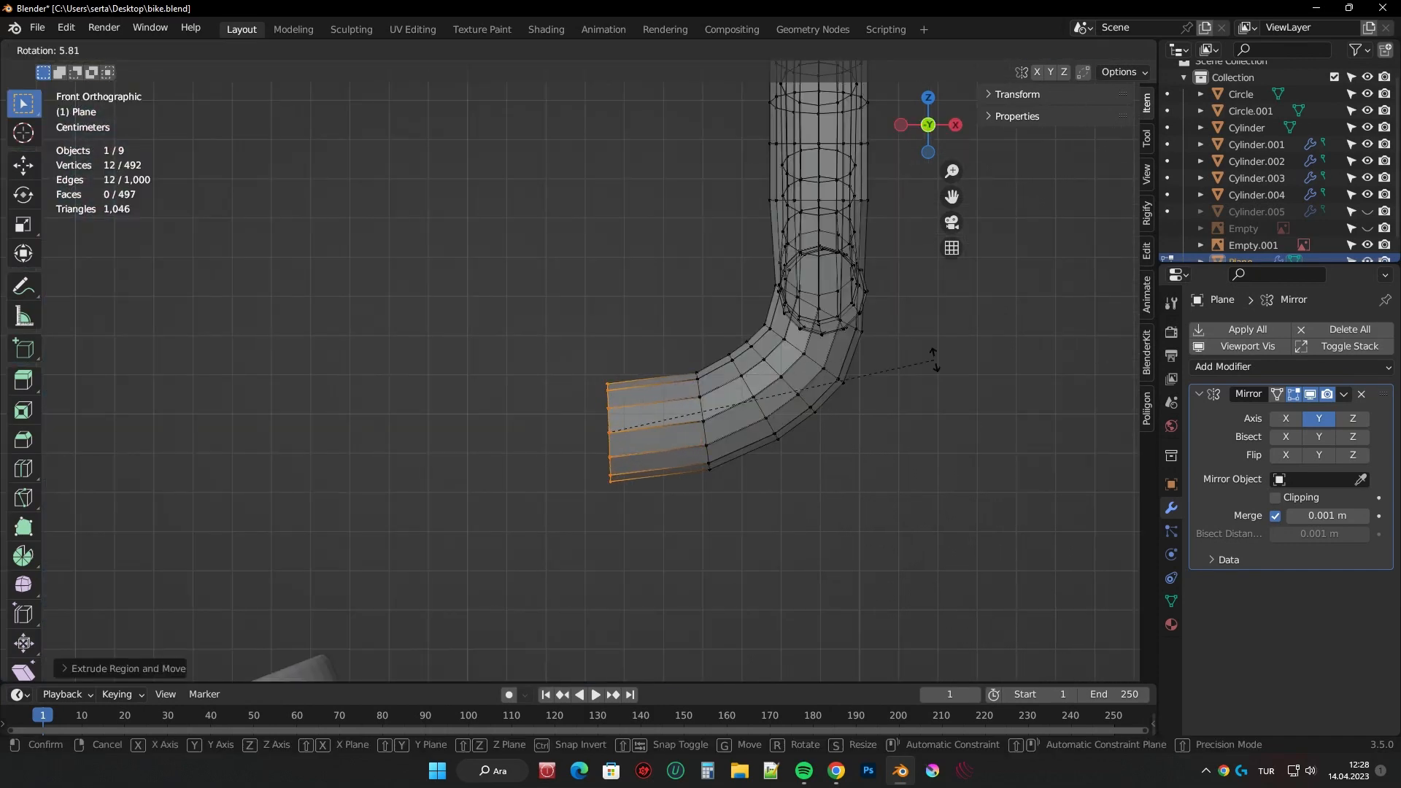
click(937, 377)
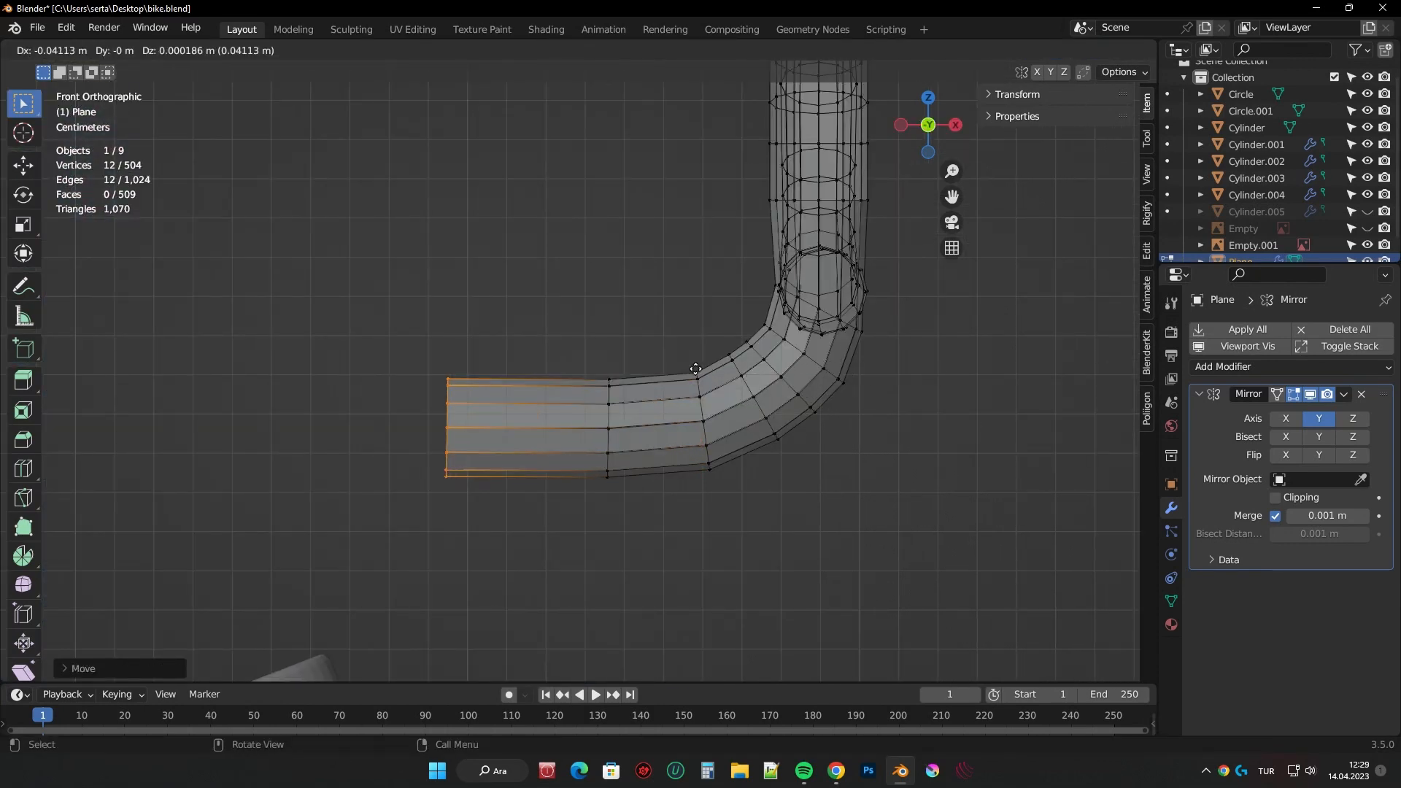
- Extrude the tube's rear end further and rotate its end loop from above to begin the inward bend
click(953, 129)
click(953, 129)
click(953, 129)
scroll(772, 316, down, 5)
middle_drag(772, 316, 883, 295)
key(r)
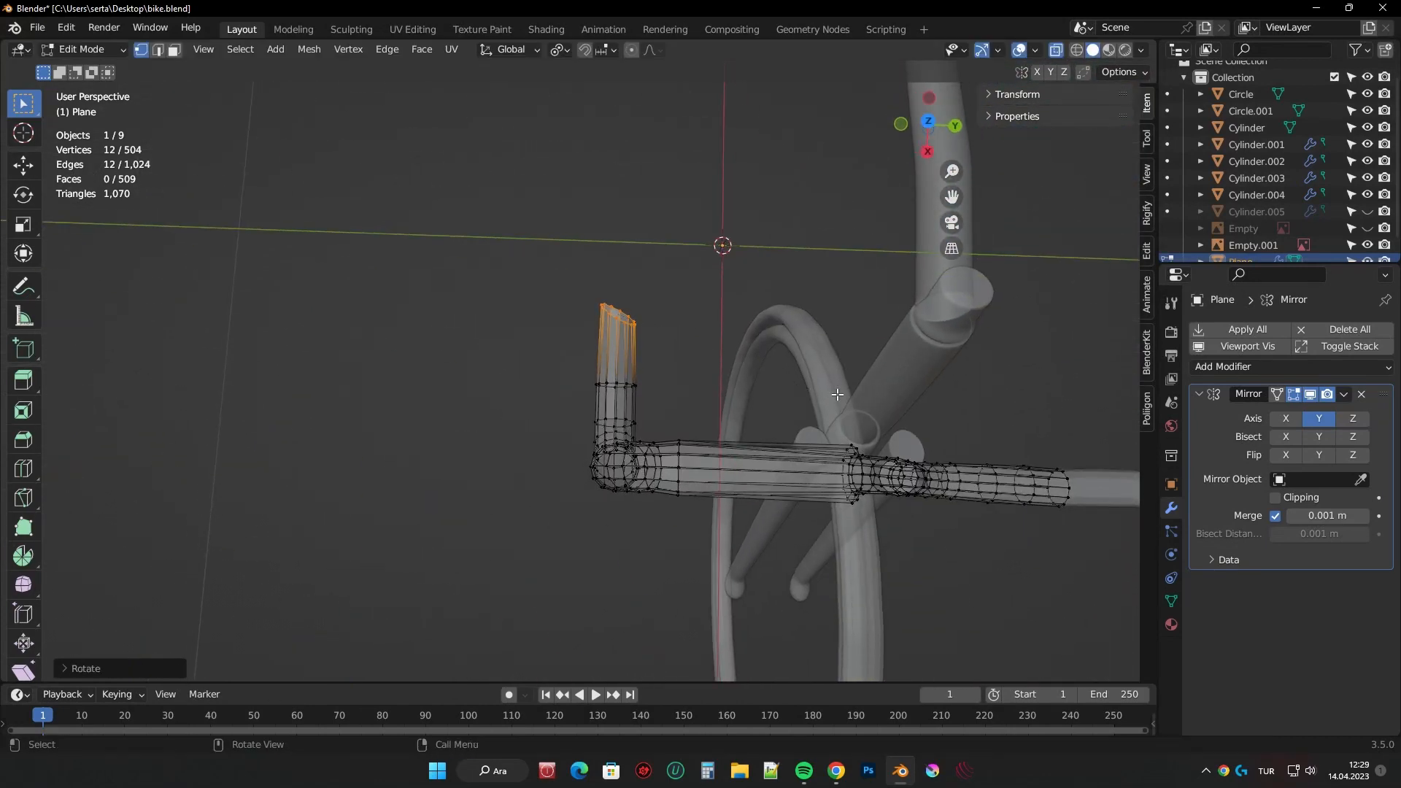
click(927, 123)
click(928, 129)
click(929, 129)
middle_drag(824, 162, 626, 147)
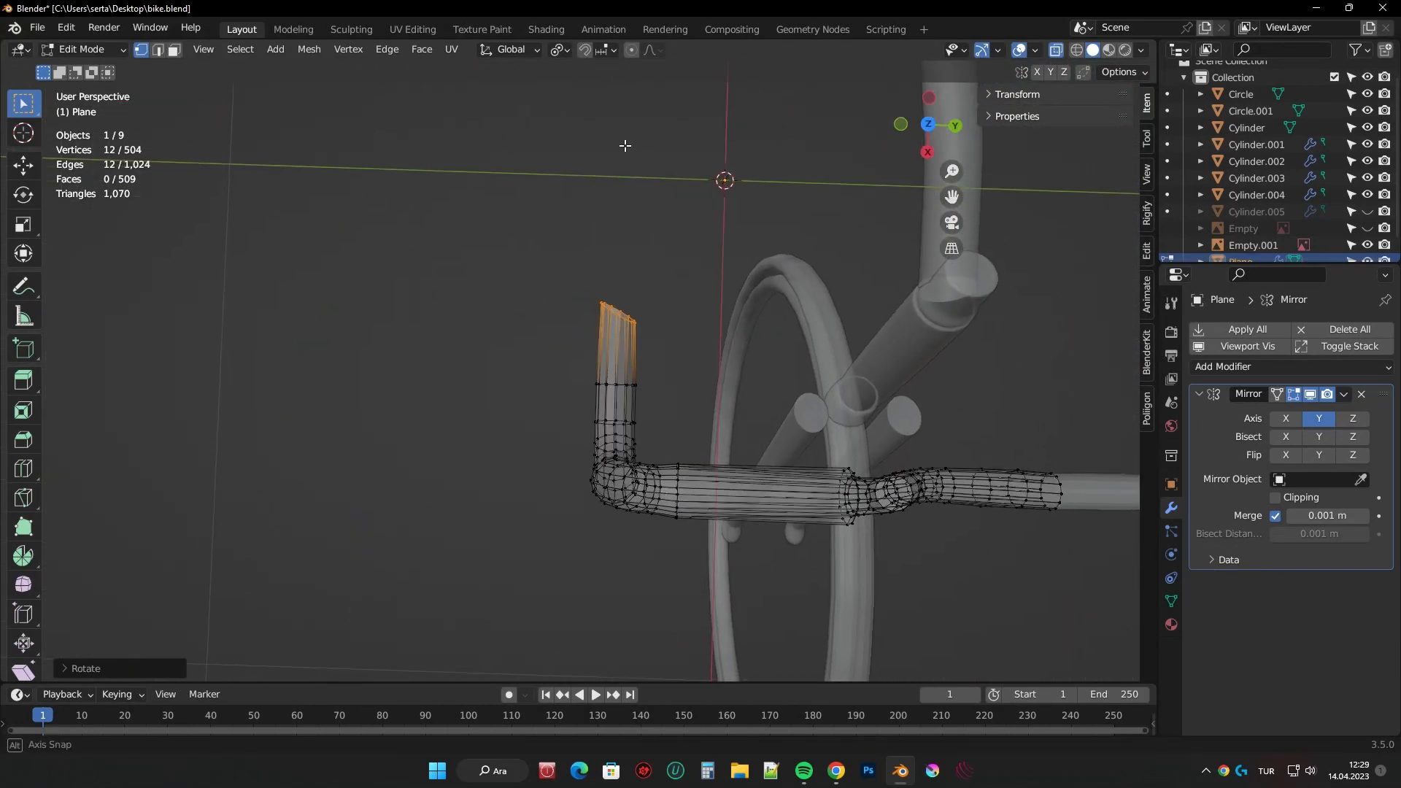
scroll(754, 268, up, 3)
key(r)
click(679, 475)
middle_drag(270, 446, 432, 309)
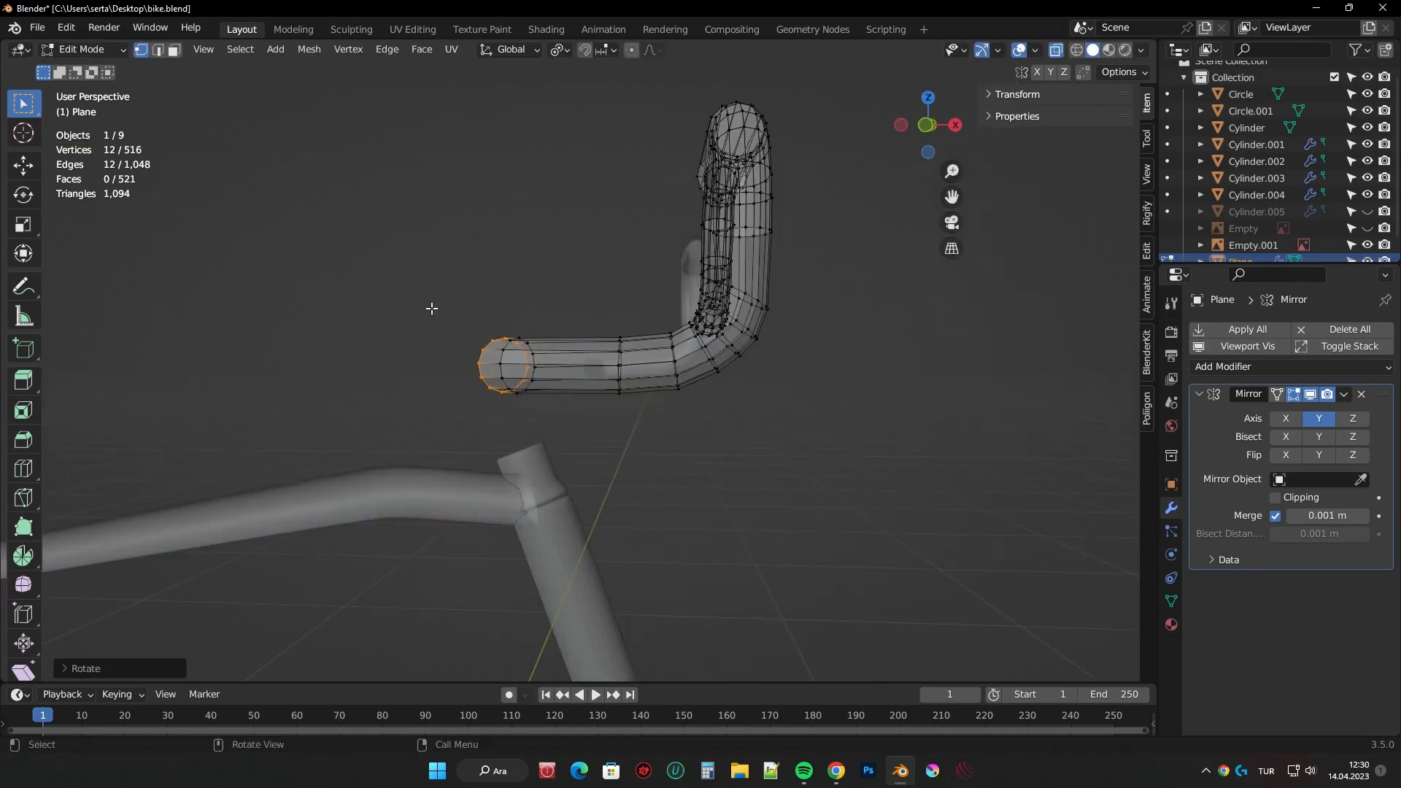
- Move the tube's rear end section along X and reposition its edge loops to even out the lower bend
middle_drag(801, 254, 550, 199)
key(g)
key(x)
click(546, 213)
key(g)
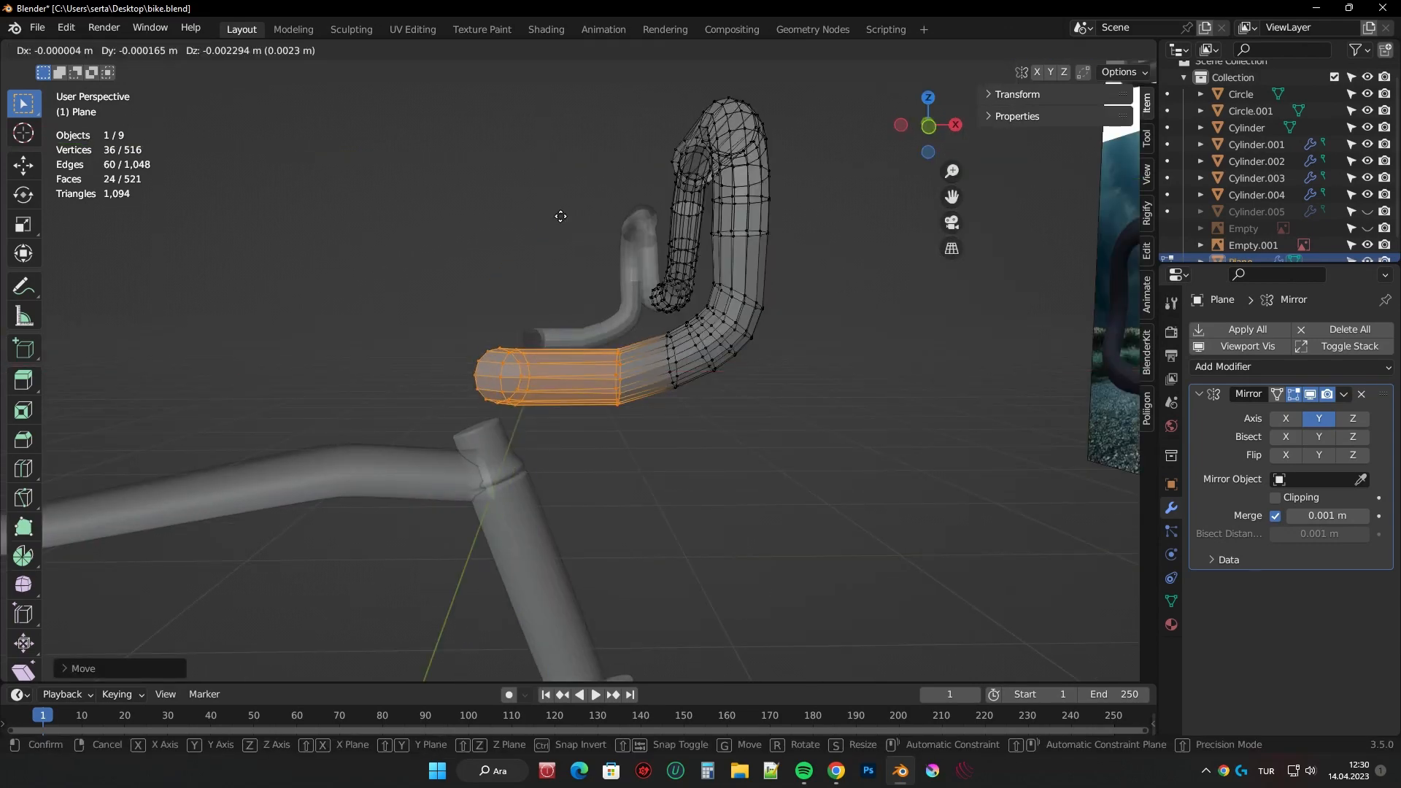
click(560, 201)
key(ctrl+KP_Subtract)
key(g)
click(570, 201)
- Select the tube's end loop and extrude it around the inward bend, rotating it toward the bike's centre
middle_drag(577, 281, 620, 409)
alt+click(516, 461)
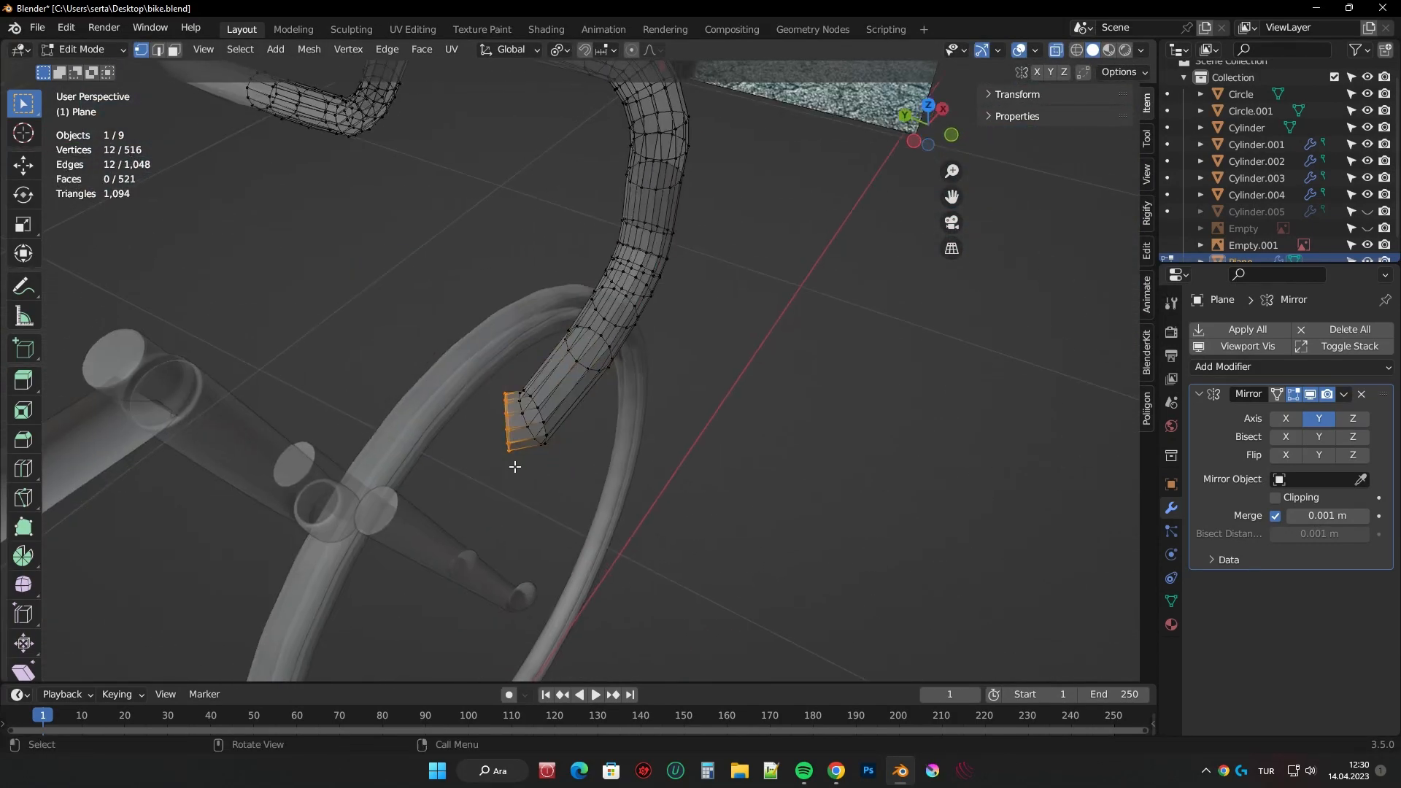
middle_drag(516, 467, 981, 182)
key(r)
click(825, 292)
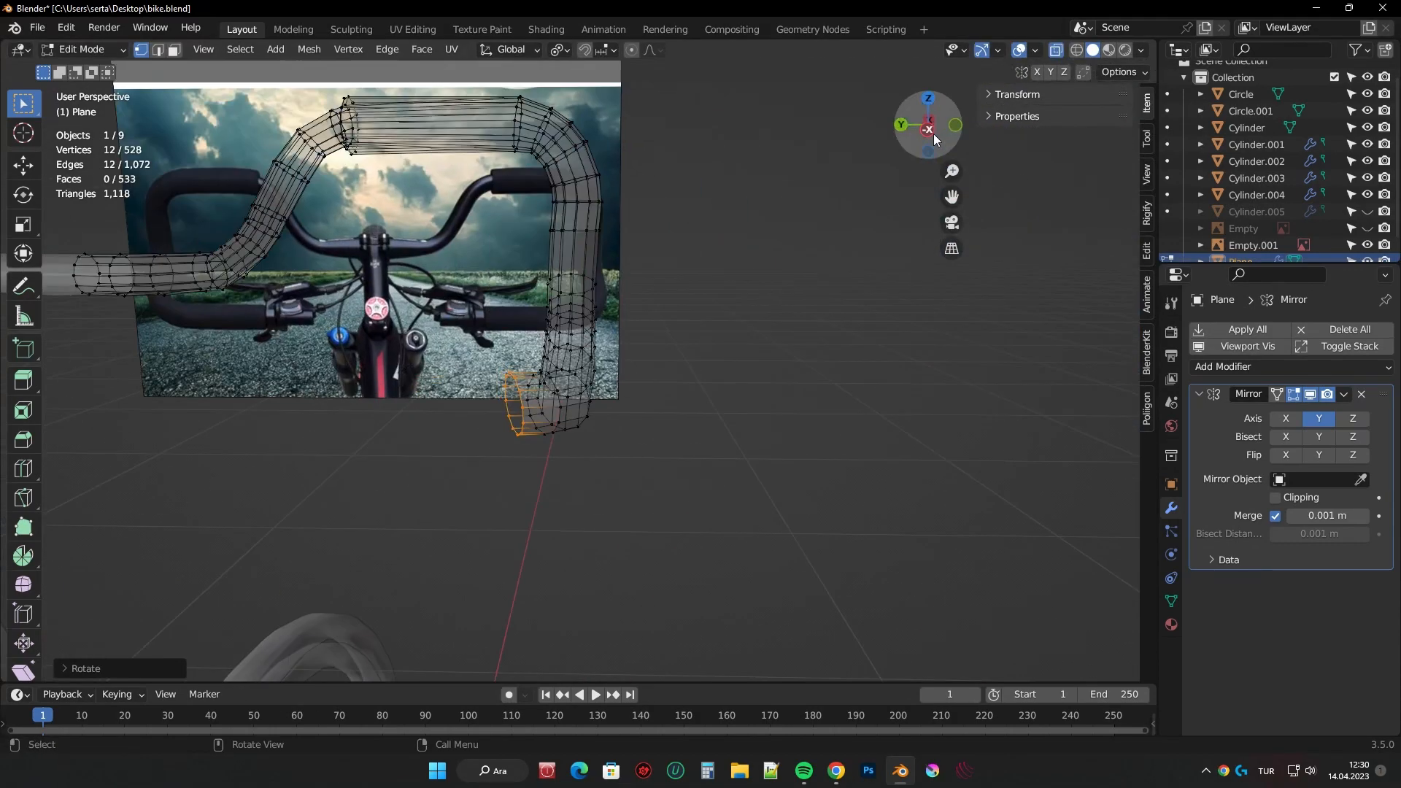
- Extrude the tube's end inward along Y to form the straight lower grip
click(933, 131)
scroll(679, 219, up, 5)
shift+middle_drag(657, 212, 733, 344)
middle_drag(820, 353, 748, 173)
click(748, 173)
click(927, 127)
click(926, 127)
key(e)
key(y)
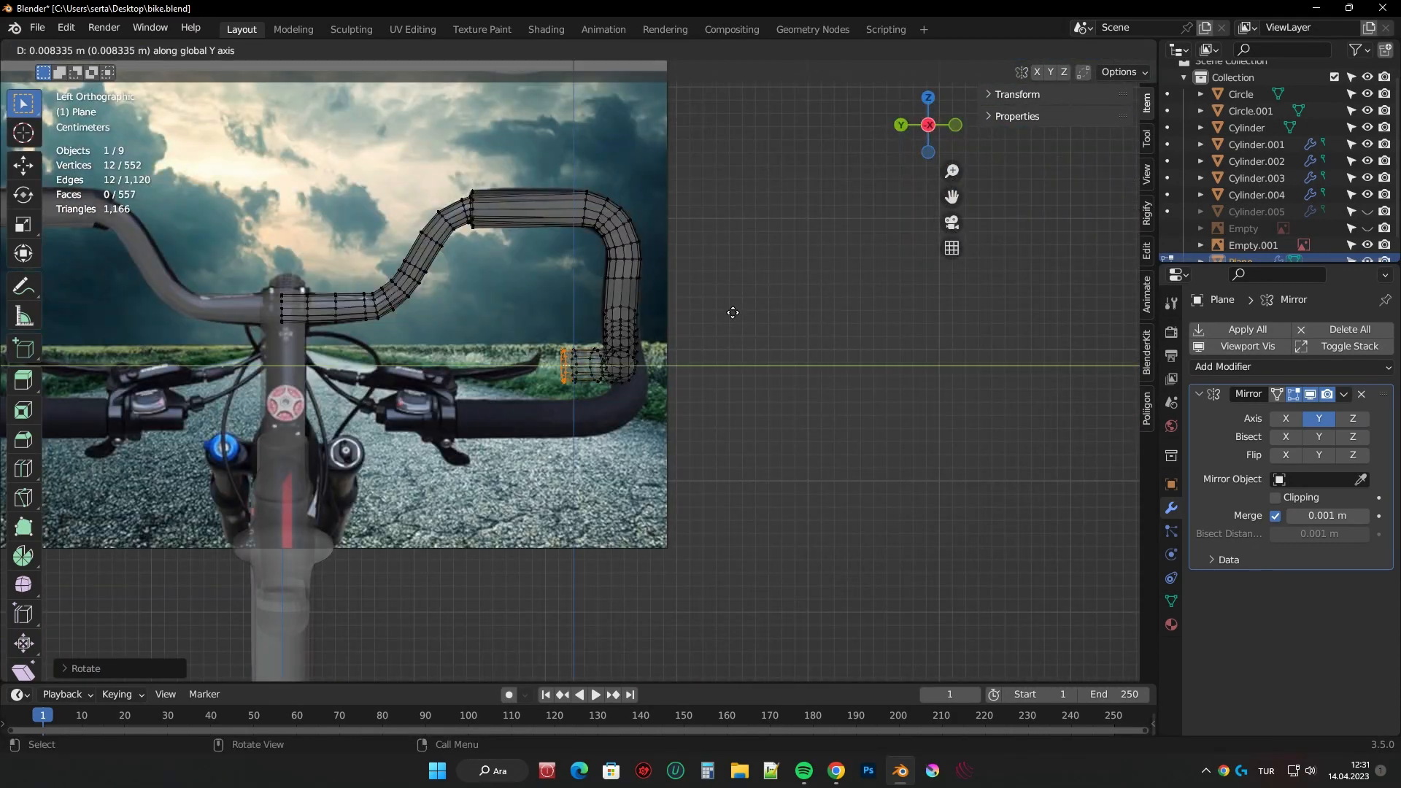
click(632, 319)
scroll(637, 330, down, 1)
click(576, 341)
- Select the whole handlebar mesh and rotate it about 13.5° in the front view
key(a)
scroll(729, 388, down, 2)
middle_drag(868, 365, 869, 310)
click(924, 131)
key(r)
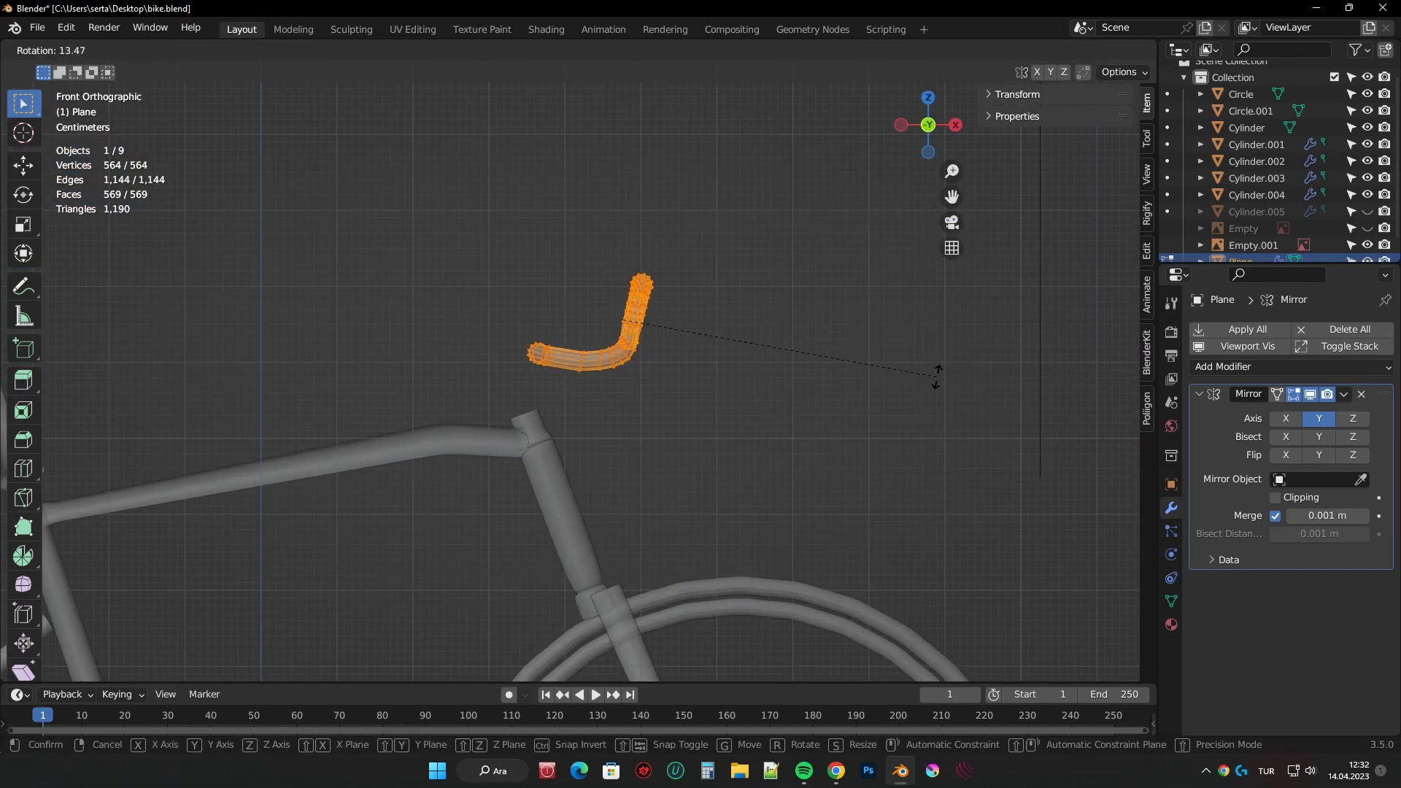
click(936, 376)
middle_drag(936, 376, 953, 333)
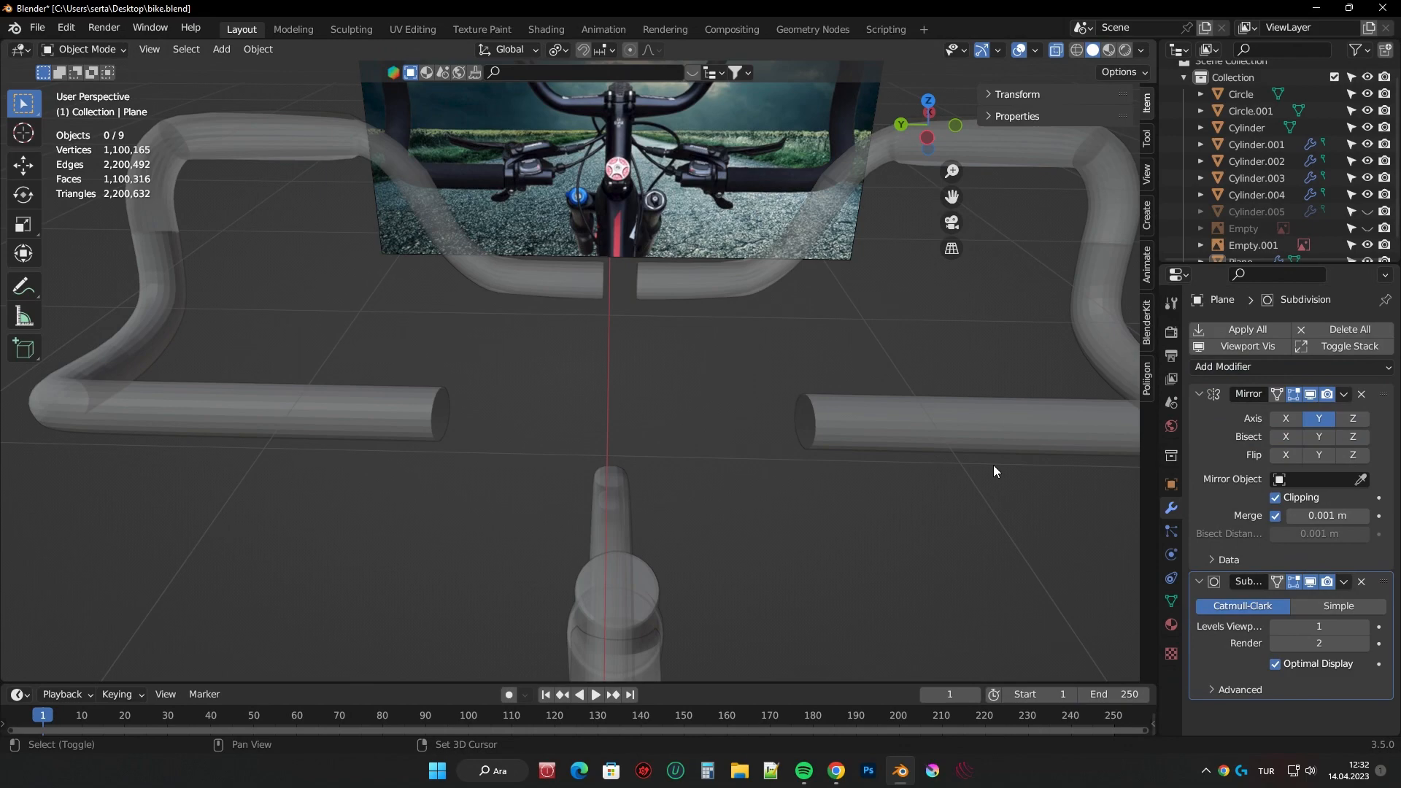
- Set the handlebar's viewport subdivision level to 2
middle_drag(997, 472, 737, 350)
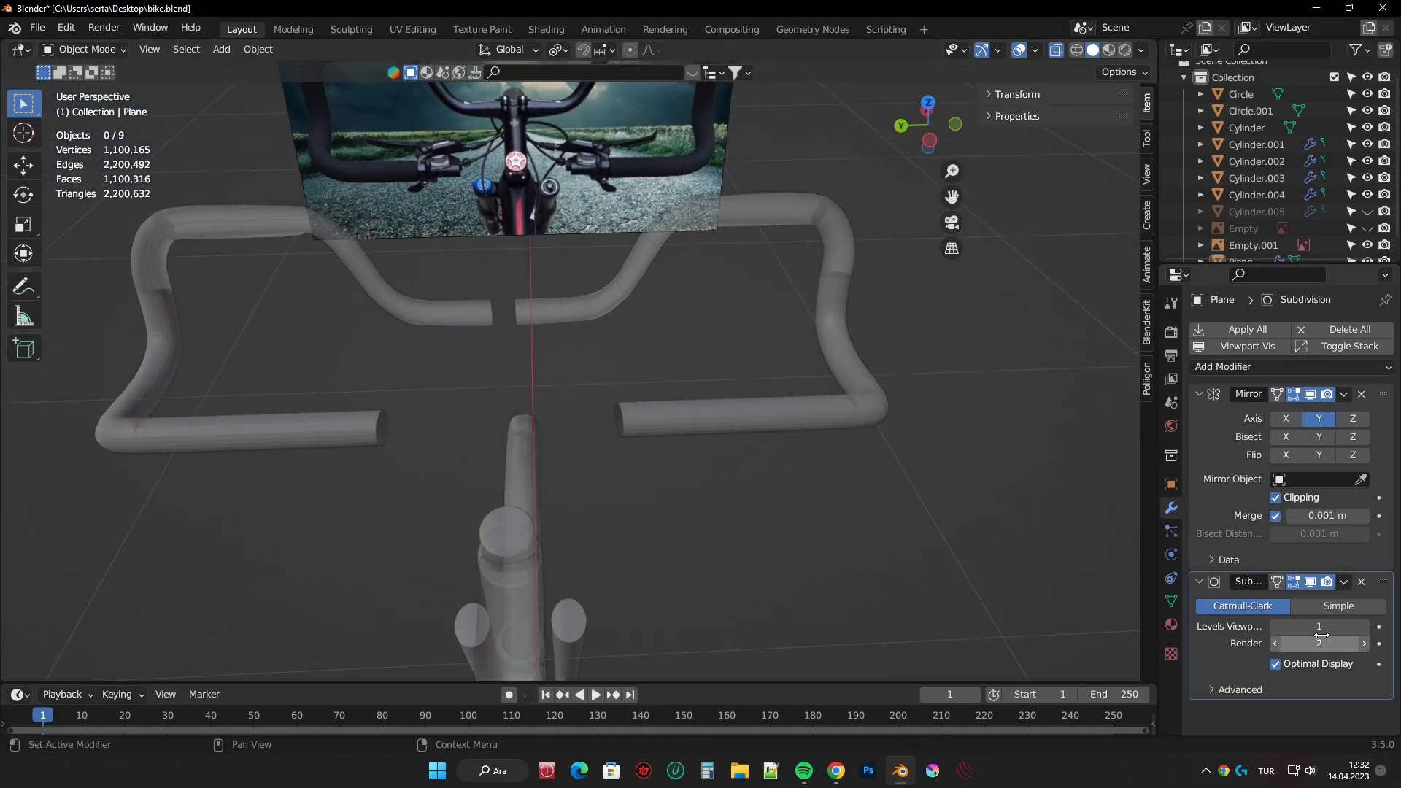
click(1276, 627)
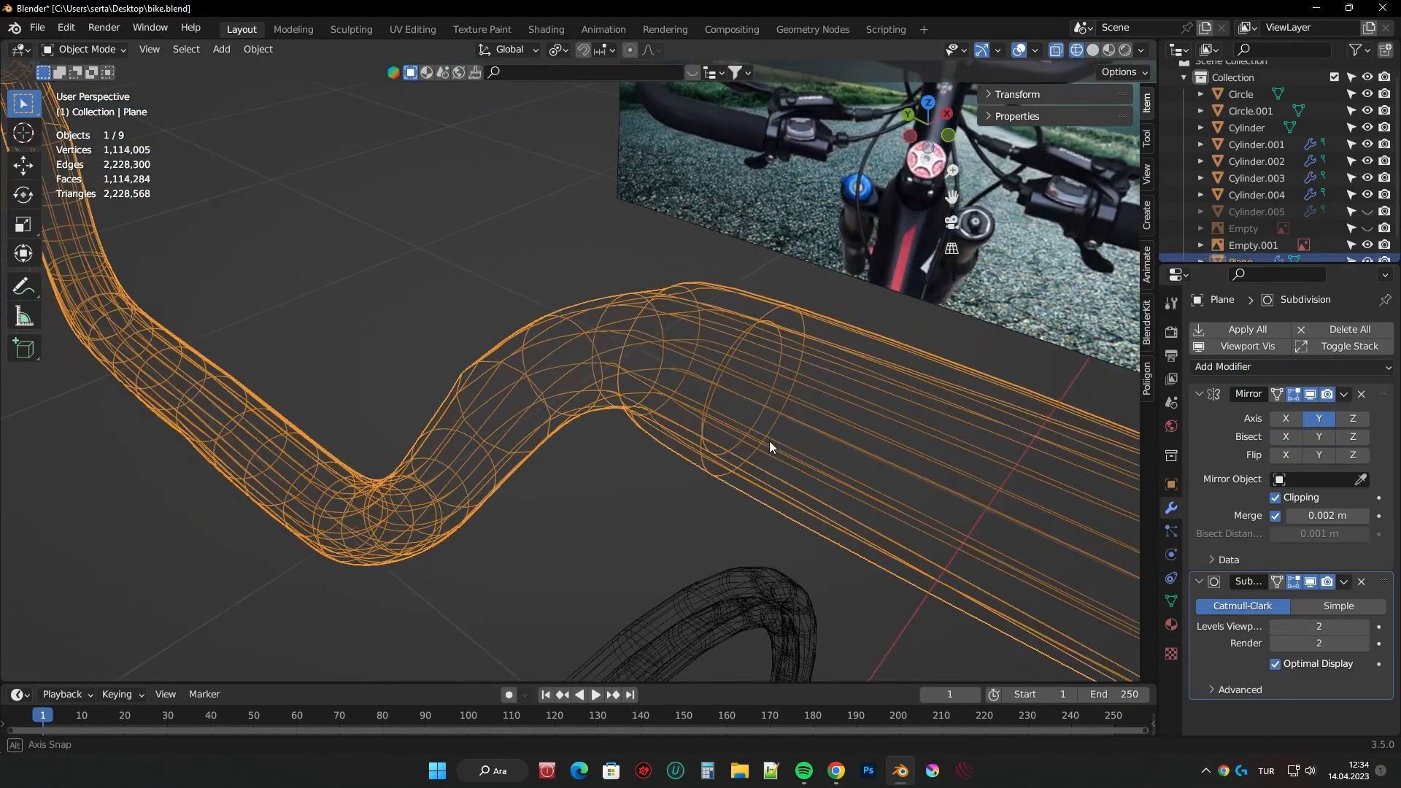
middle_drag(769, 440, 923, 142)
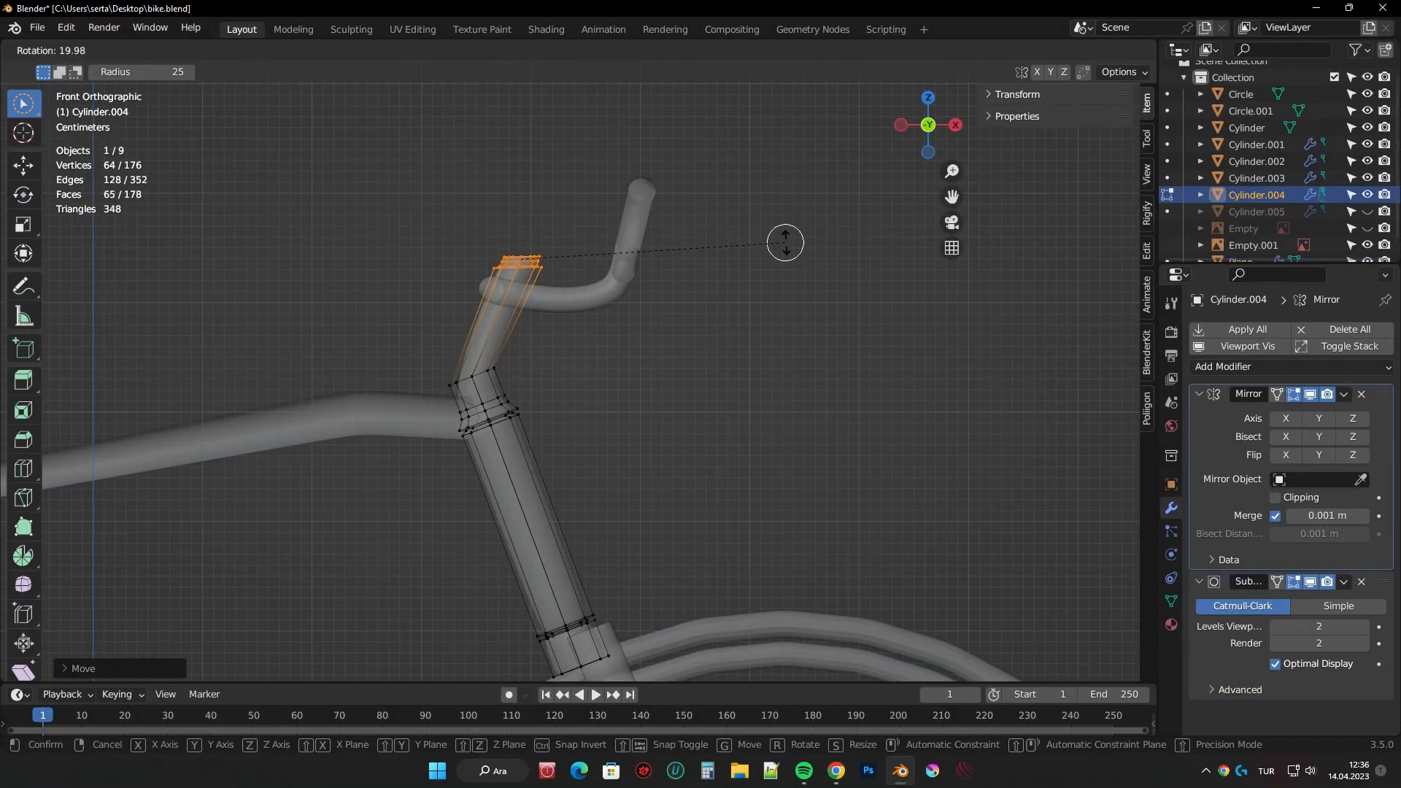
- Move and rotate the top end of the stem tube forward toward the handlebar
key(Tab)
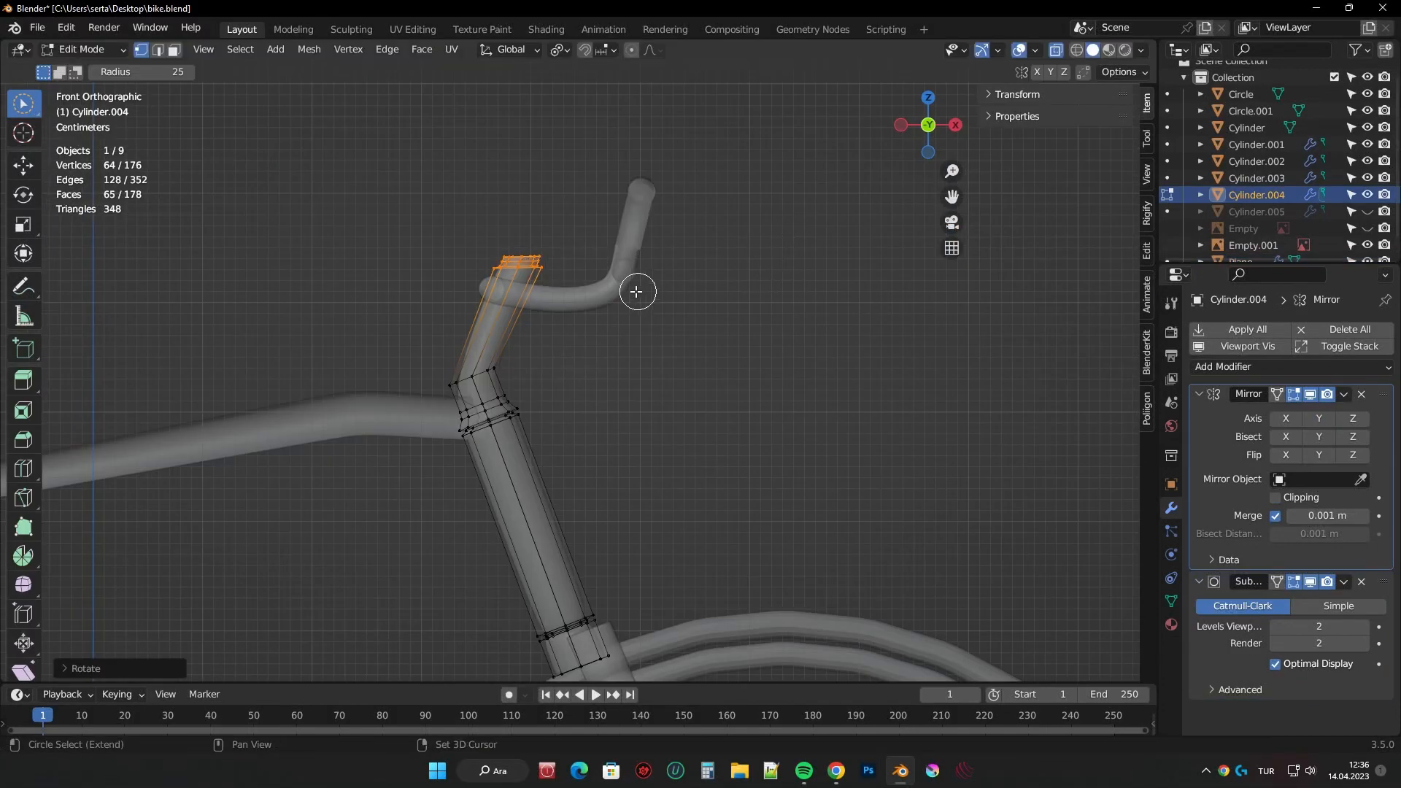
middle_drag(635, 291, 641, 407)
scroll(659, 353, up, 1)
scroll(640, 407, up, 4)
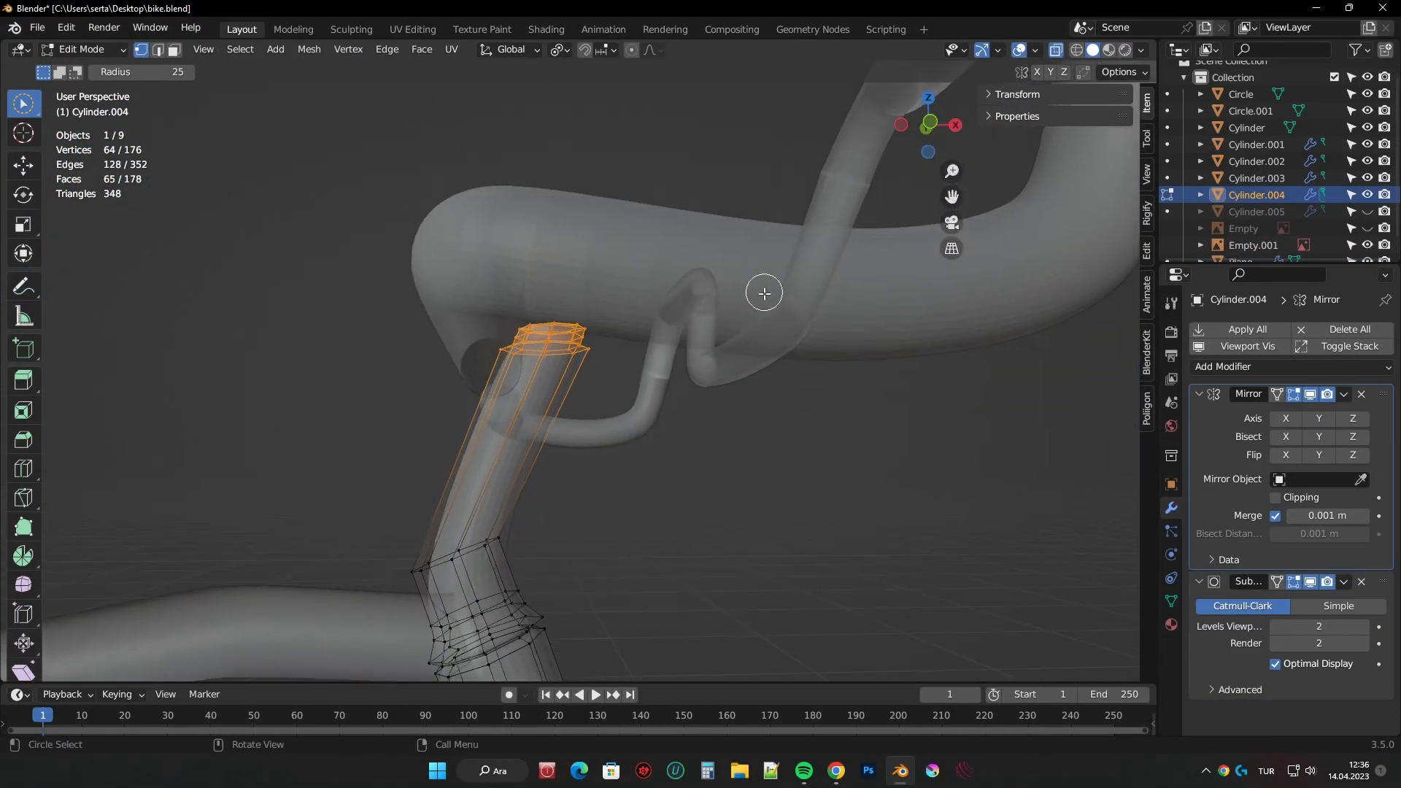
key(g)
click(831, 283)
key(r)
click(867, 343)
- Add supporting edge loops to the stem just above and below its bend
key(ctrl+r)
click(504, 511)
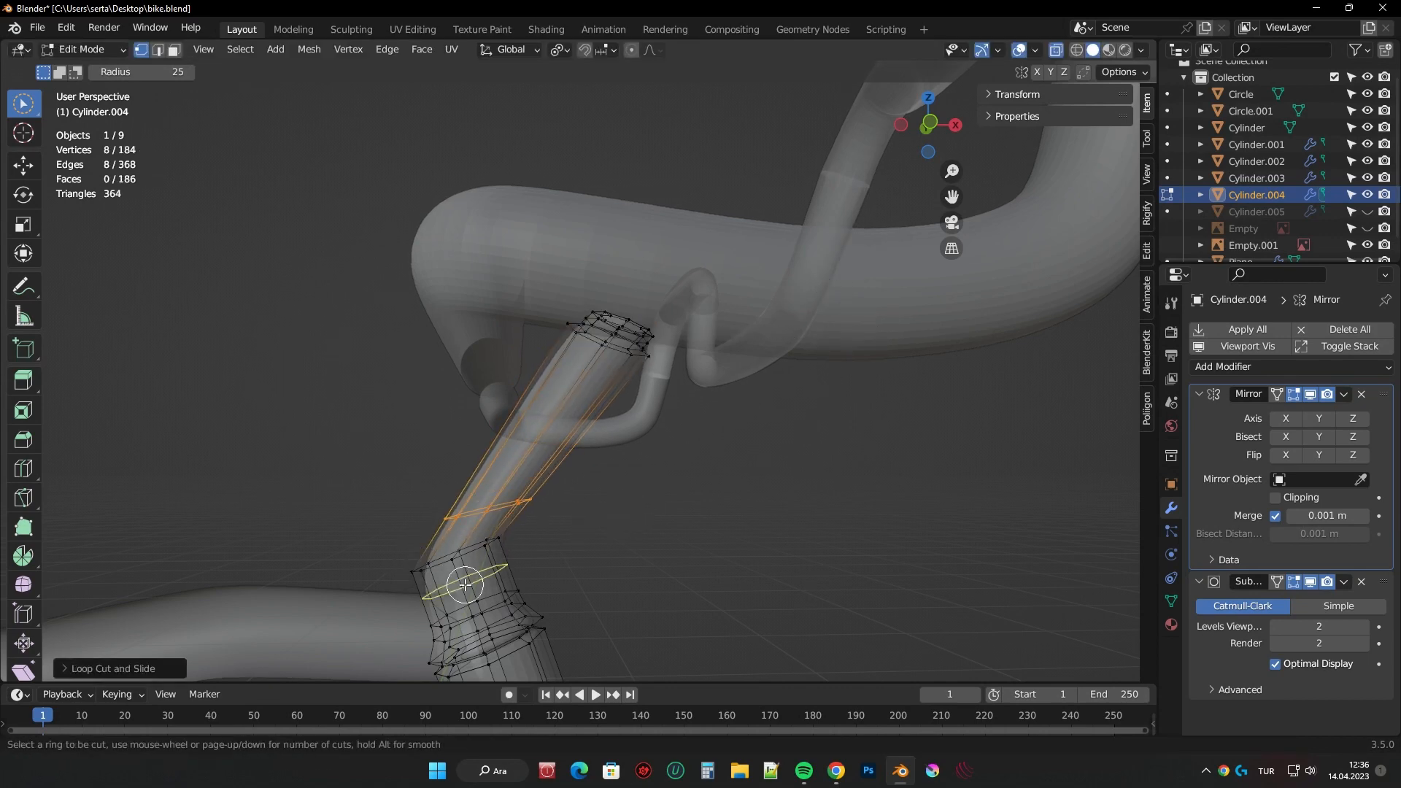
click(465, 584)
click(471, 560)
- Return the stem to Object Mode and turn off X-ray display
scroll(594, 511, down, 3)
middle_drag(594, 510, 679, 467)
key(Tab)
click(1056, 50)
middle_drag(730, 408, 840, 480)
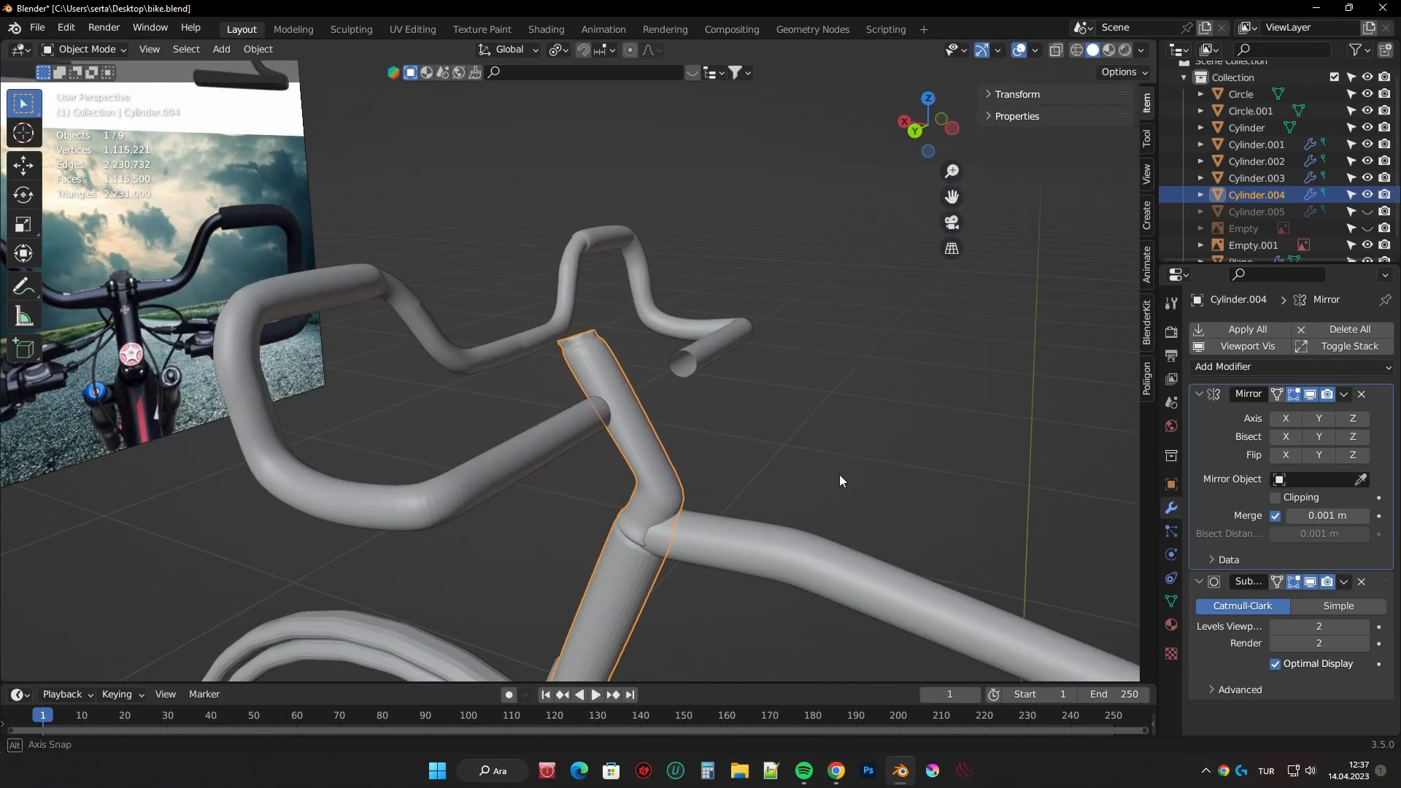
- Select the handlebar and move it along Z and X to meet the top of the stem
scroll(839, 478, down, 4)
middle_drag(773, 445, 825, 405)
click(573, 392)
middle_drag(679, 398, 856, 392)
key(g)
key(z)
click(740, 351)
key(g)
key(x)
click(691, 385)
scroll(855, 392, down, 4)
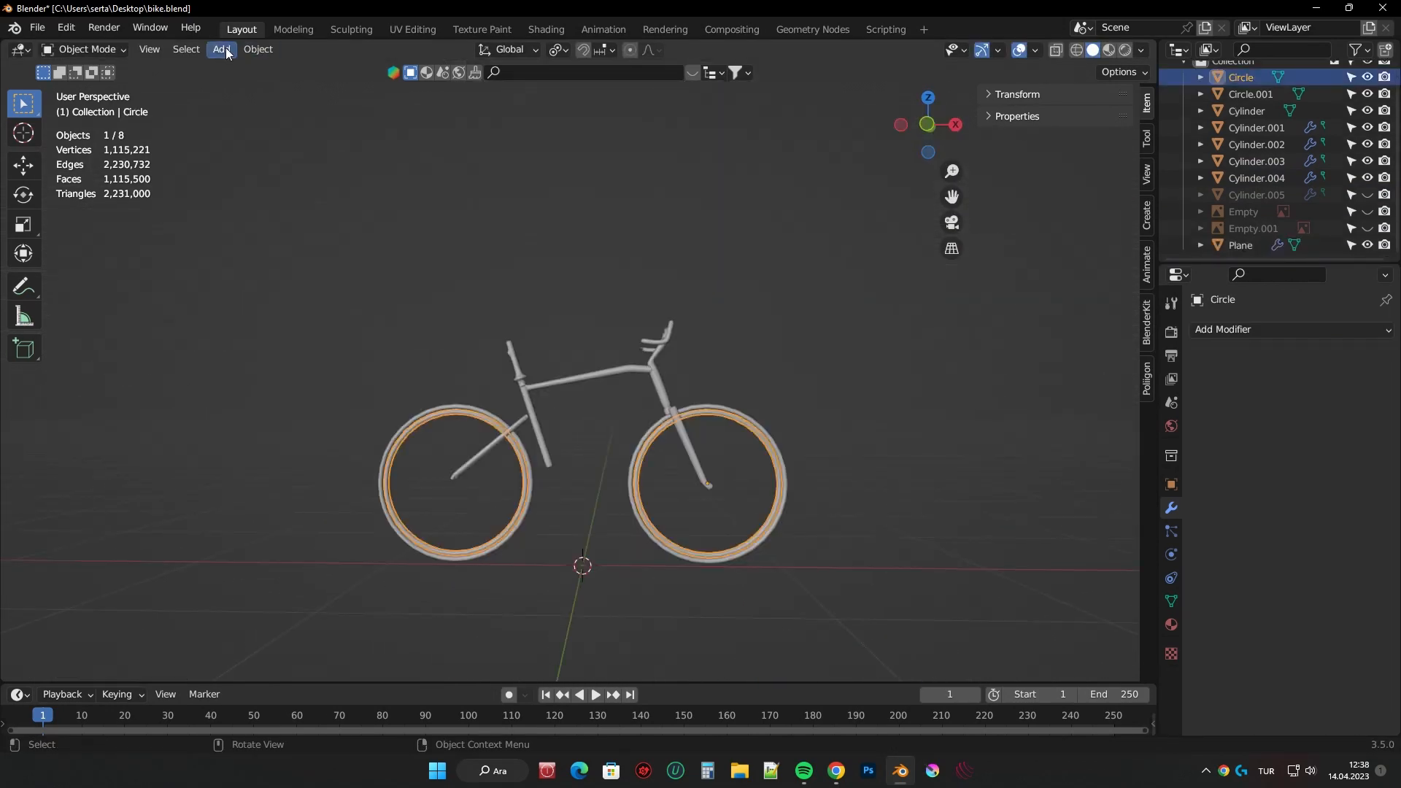
- Add a mesh cylinder for a spoke, make it long and thin, and move it along X to the front wheel
click(222, 49)
mouse_move(241, 67)
click(387, 148)
scroll(567, 302, down, 4)
key(Return)
drag(249, 487, 815, 310)
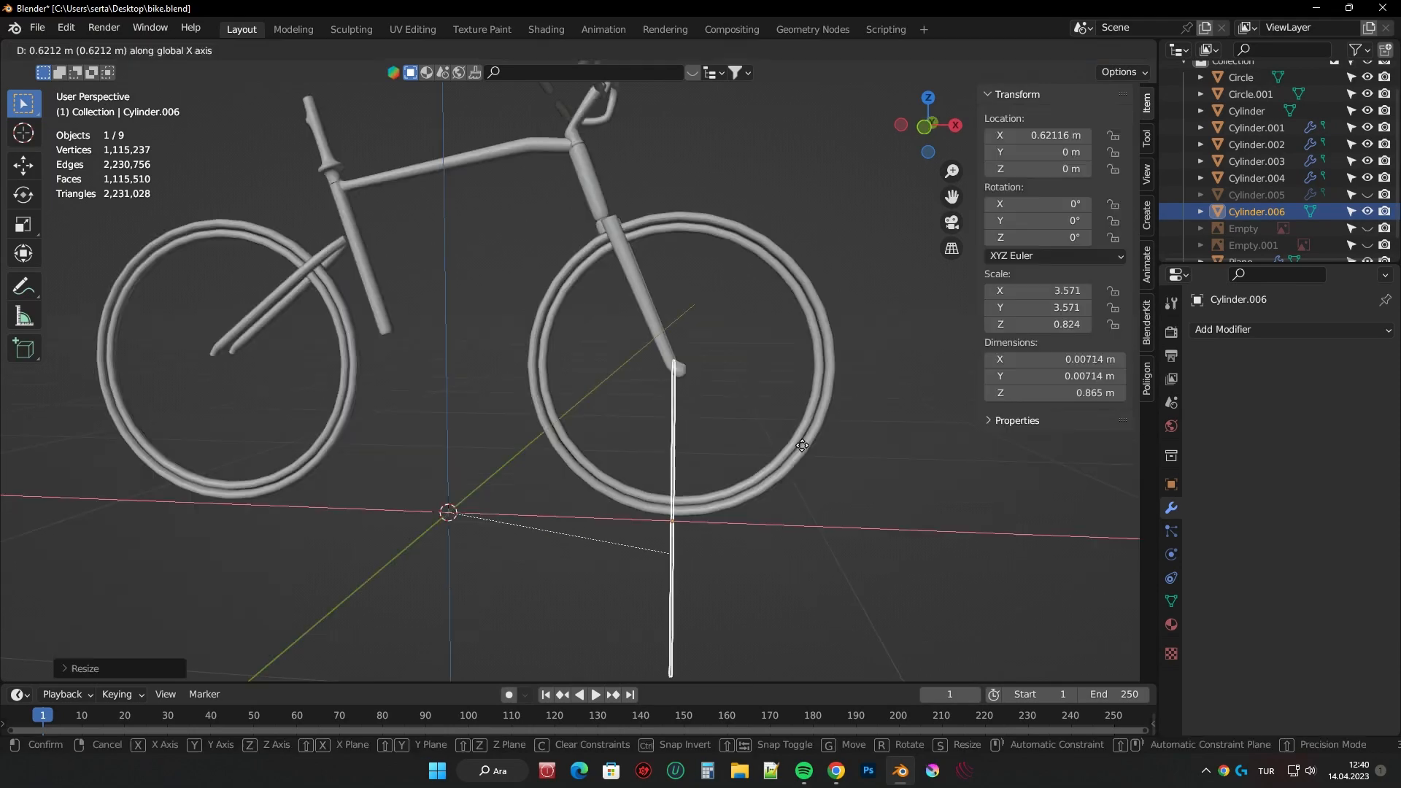
- Scale the spoke cylinder to about 0.337 m long and place it between the front hub and rim in the front view
key(KP_1)
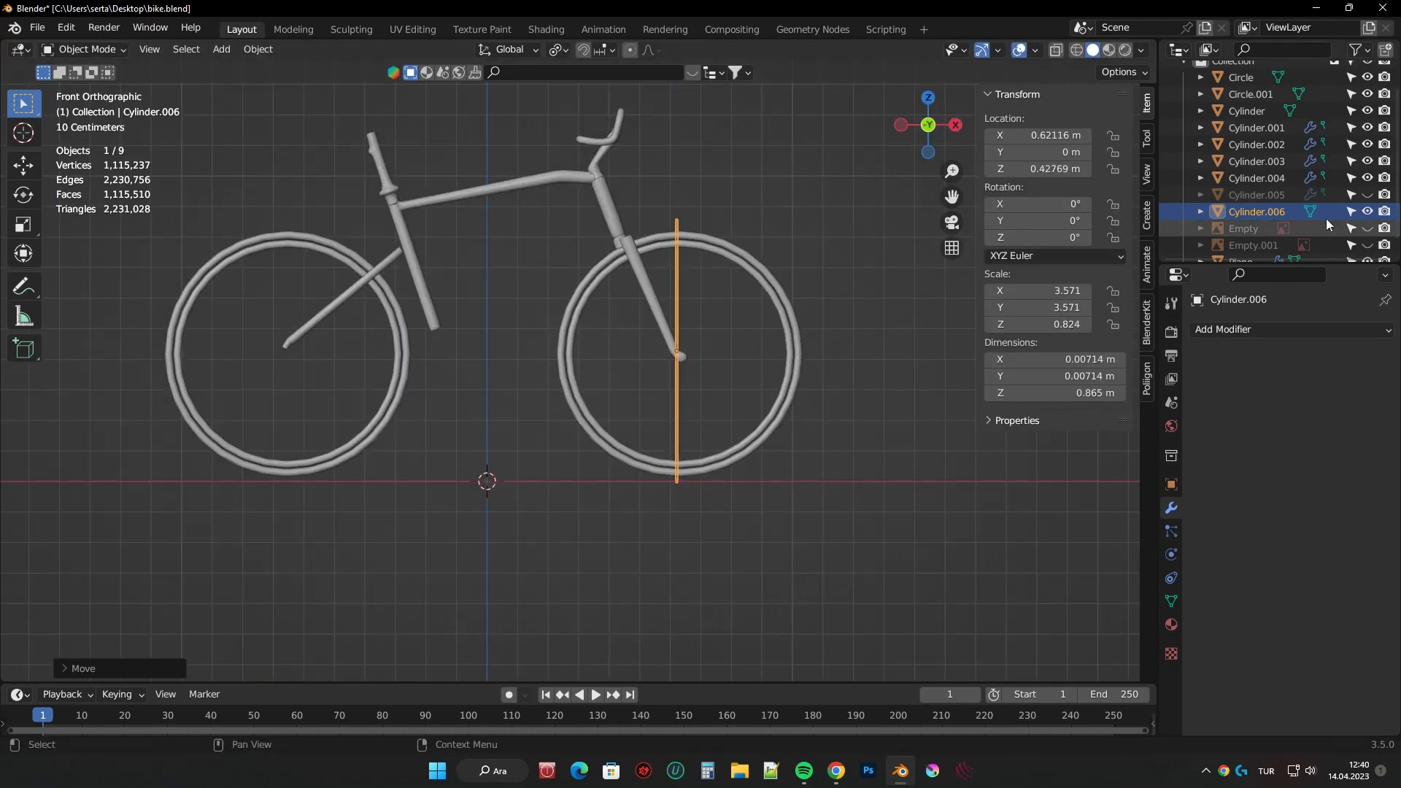
scroll(752, 235, up, 6)
key(s)
click(752, 235)
key(g)
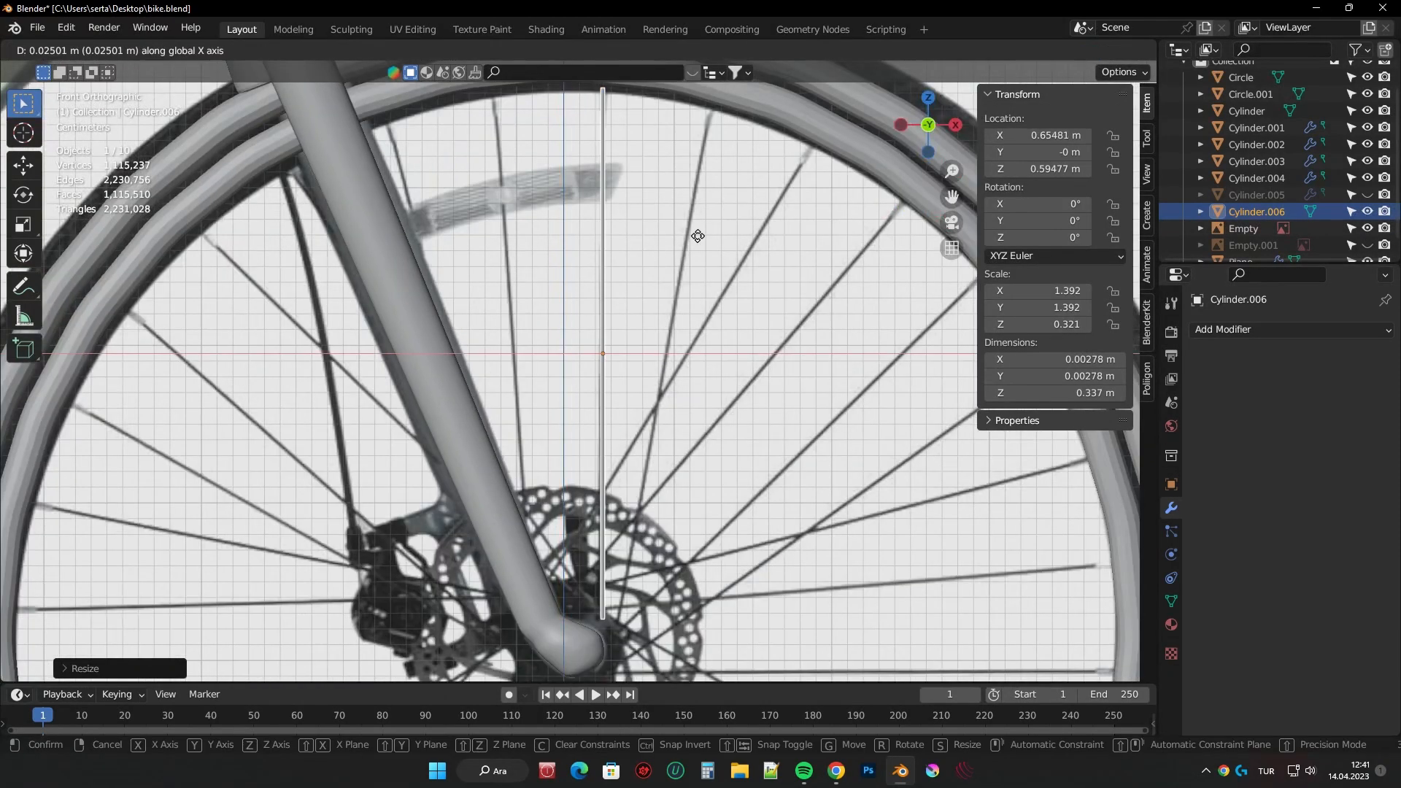
click(707, 235)
- Duplicate the spoke, rotate the copy about 30.9° around Y and move it over the wheel's reference spokes
key(r)
click(944, 322)
key(g)
click(944, 322)
key(r)
key(g)
click(913, 278)
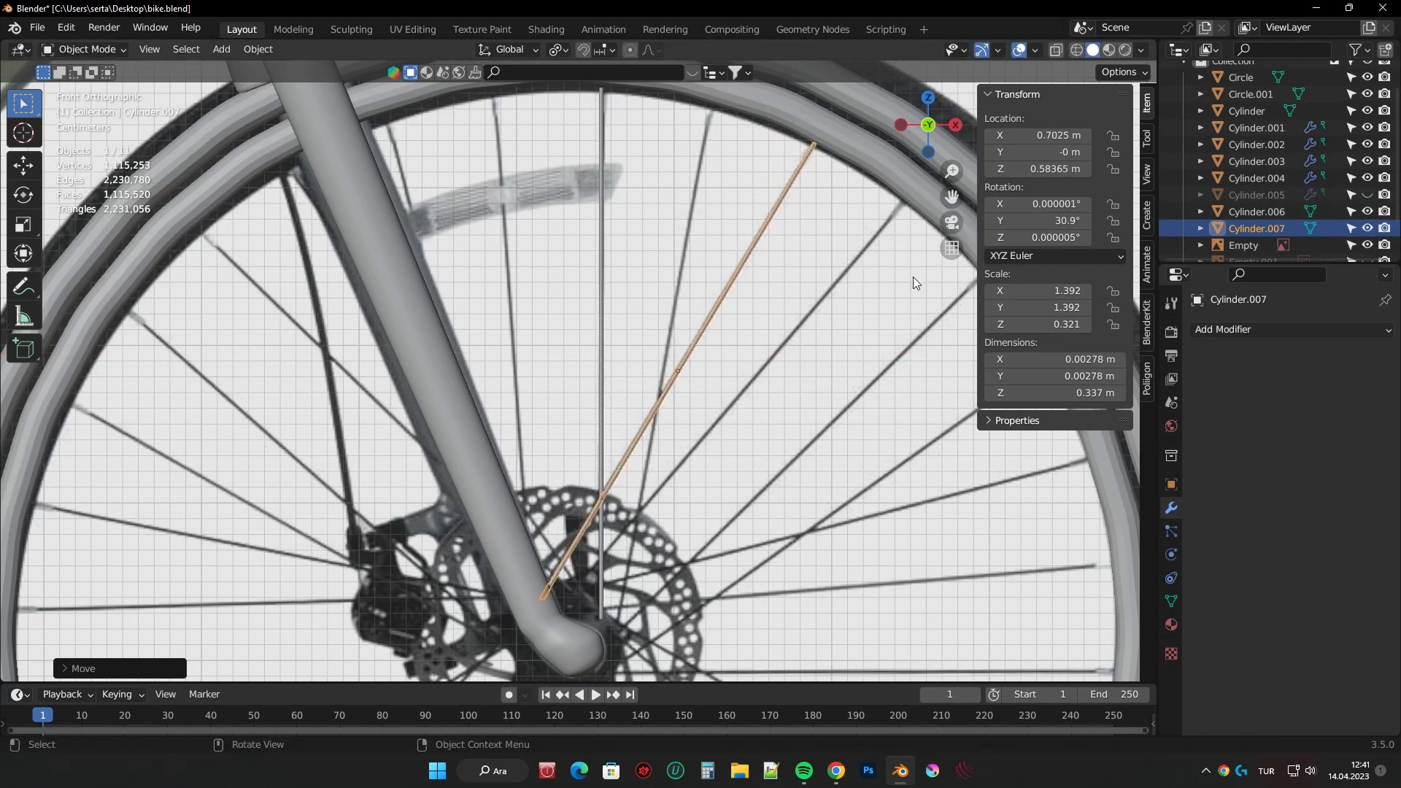
- Duplicate the tilted spoke, place the new copy beside it and rotate it
key(shift+d)
click(748, 292)
key(r)
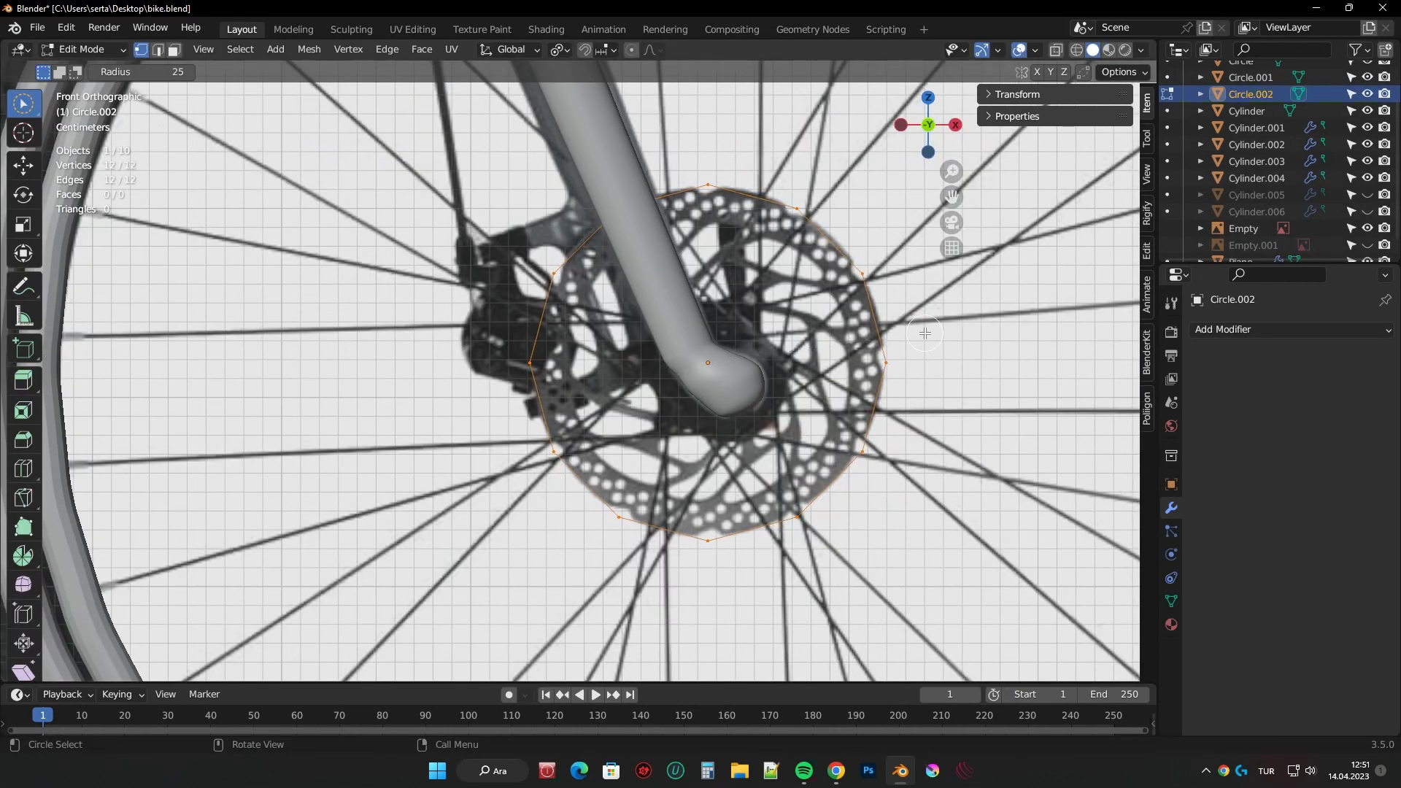
- Extrude the circle's edges inward at a scale of about 0.84 to form the brake disc's outer ring
key(e)
key(s)
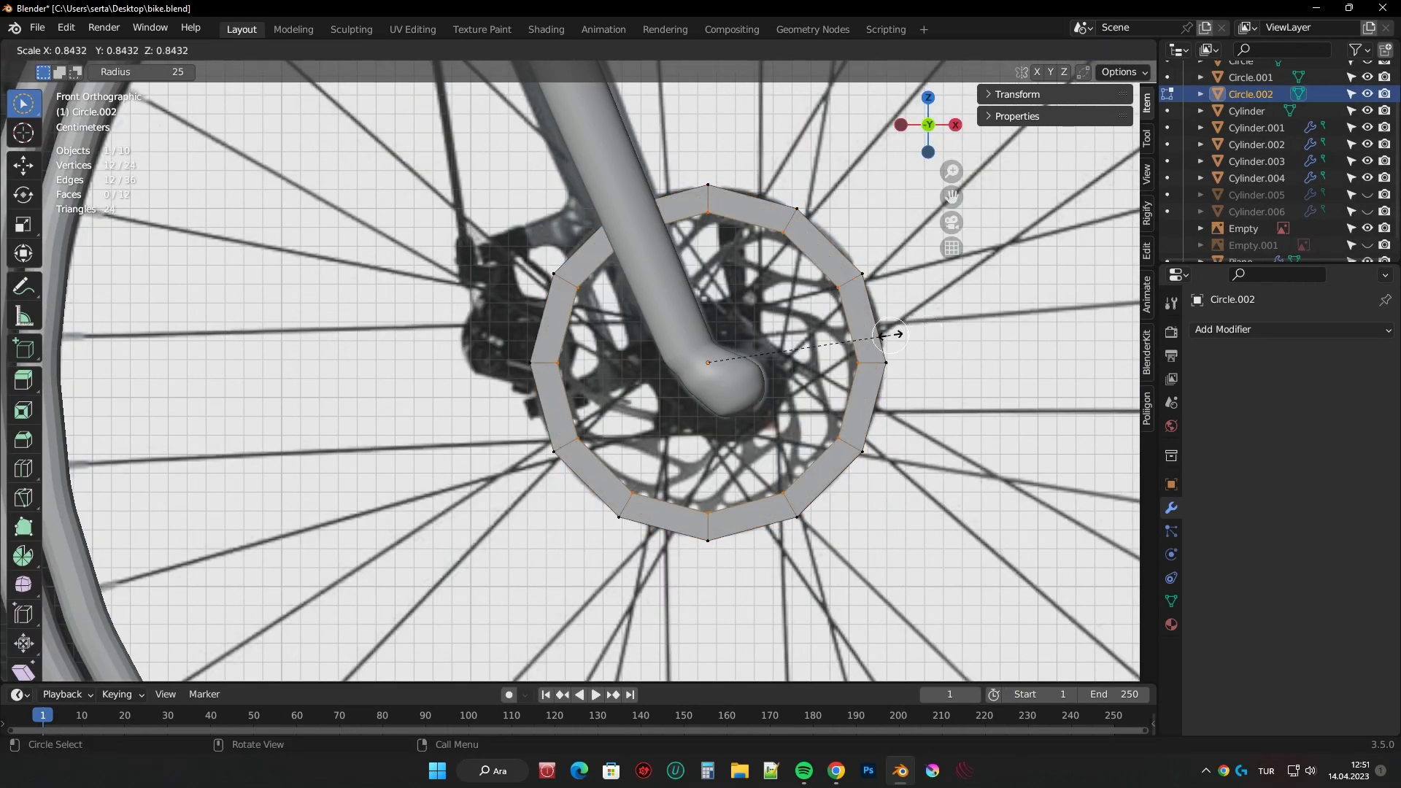
scroll(1031, 344, down, 4)
mouse_move(1032, 344)
middle_down()
mouse_move(996, 354)
mouse_move(1039, 356)
middle_up()
key(KP_1)
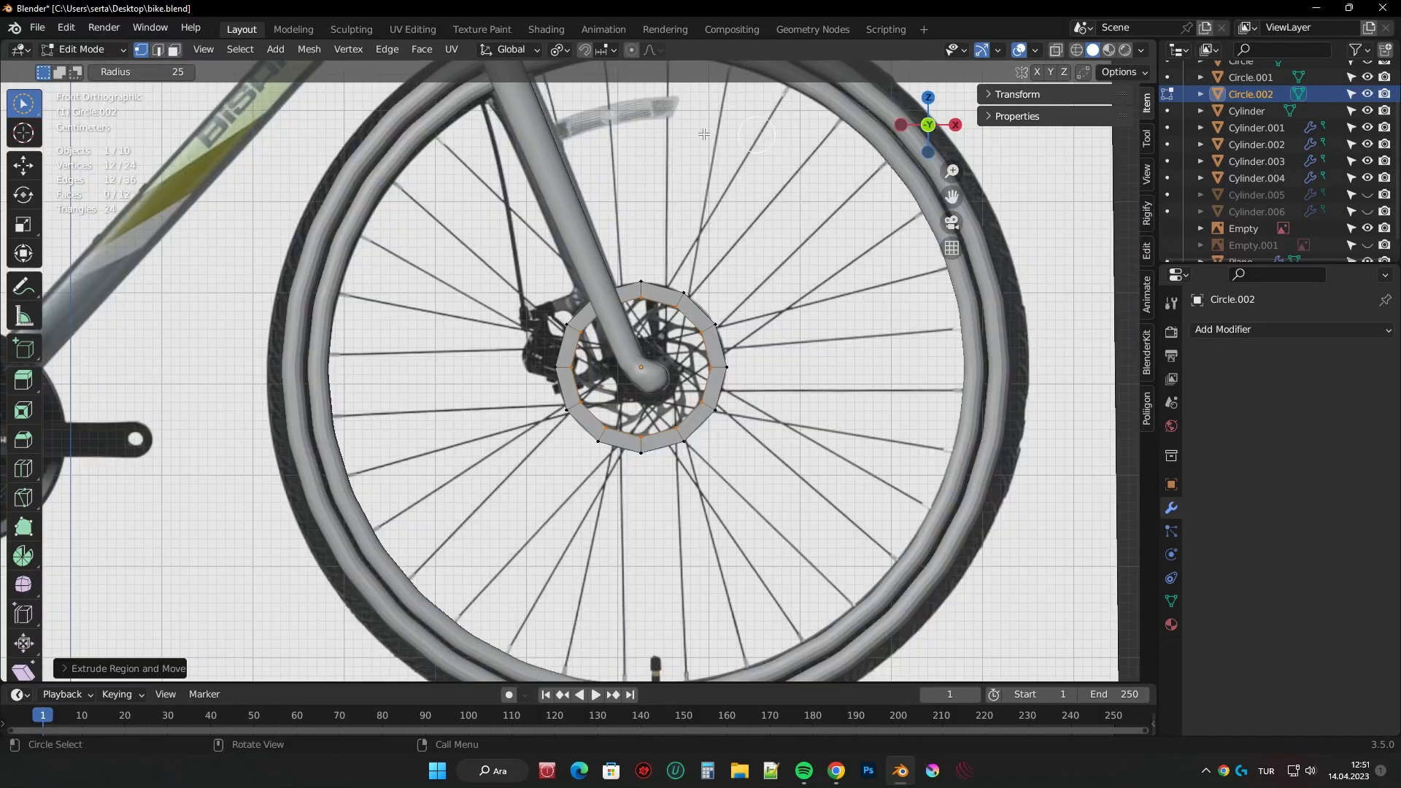
- Reshape the ring's lower edge over the reference brake disc, and return to object mode with see-through display off
drag(15, 107, 95, 140)
scroll(674, 333, up, 8)
key(alt+z)
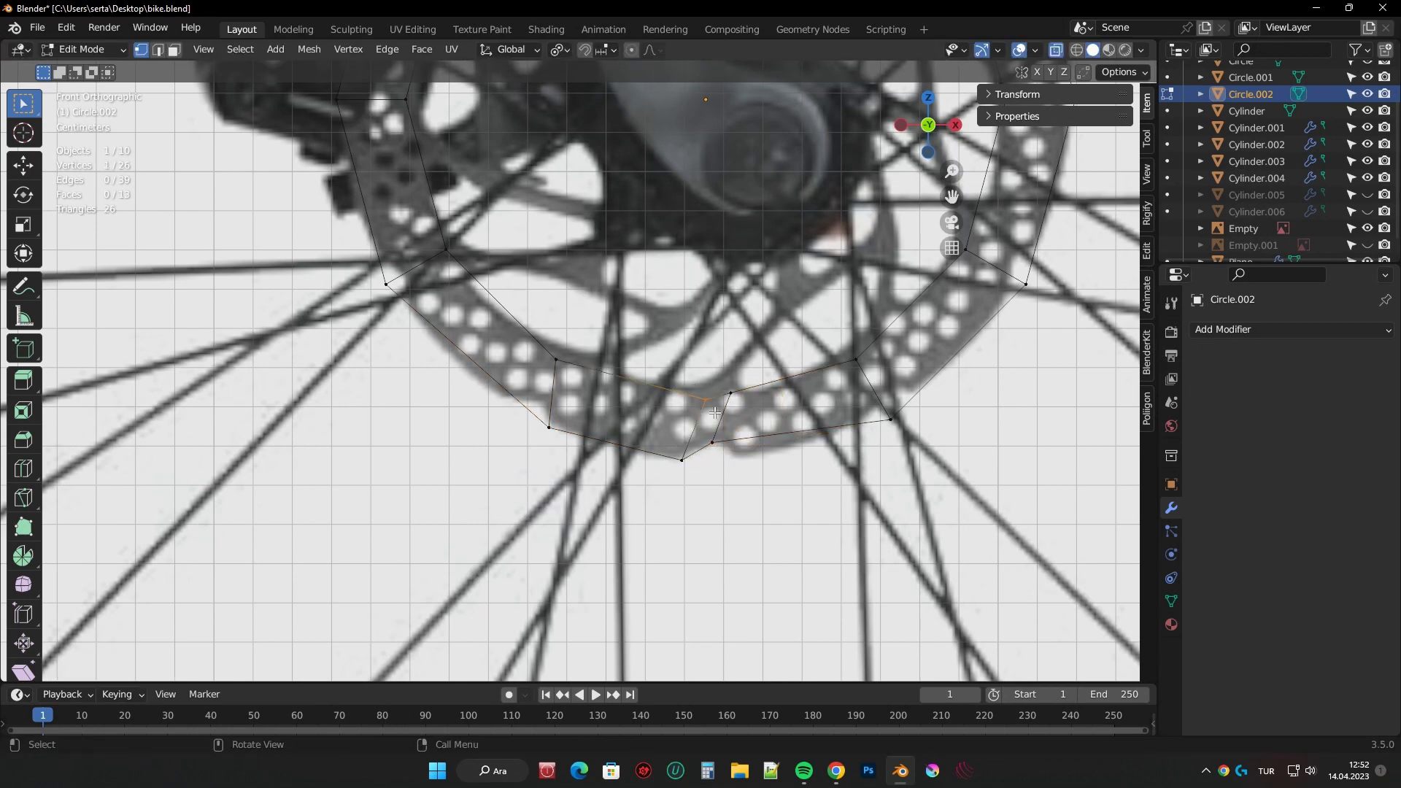
shift+middle_drag(869, 389, 782, 516)
scroll(782, 513, down, 4)
key(Tab)
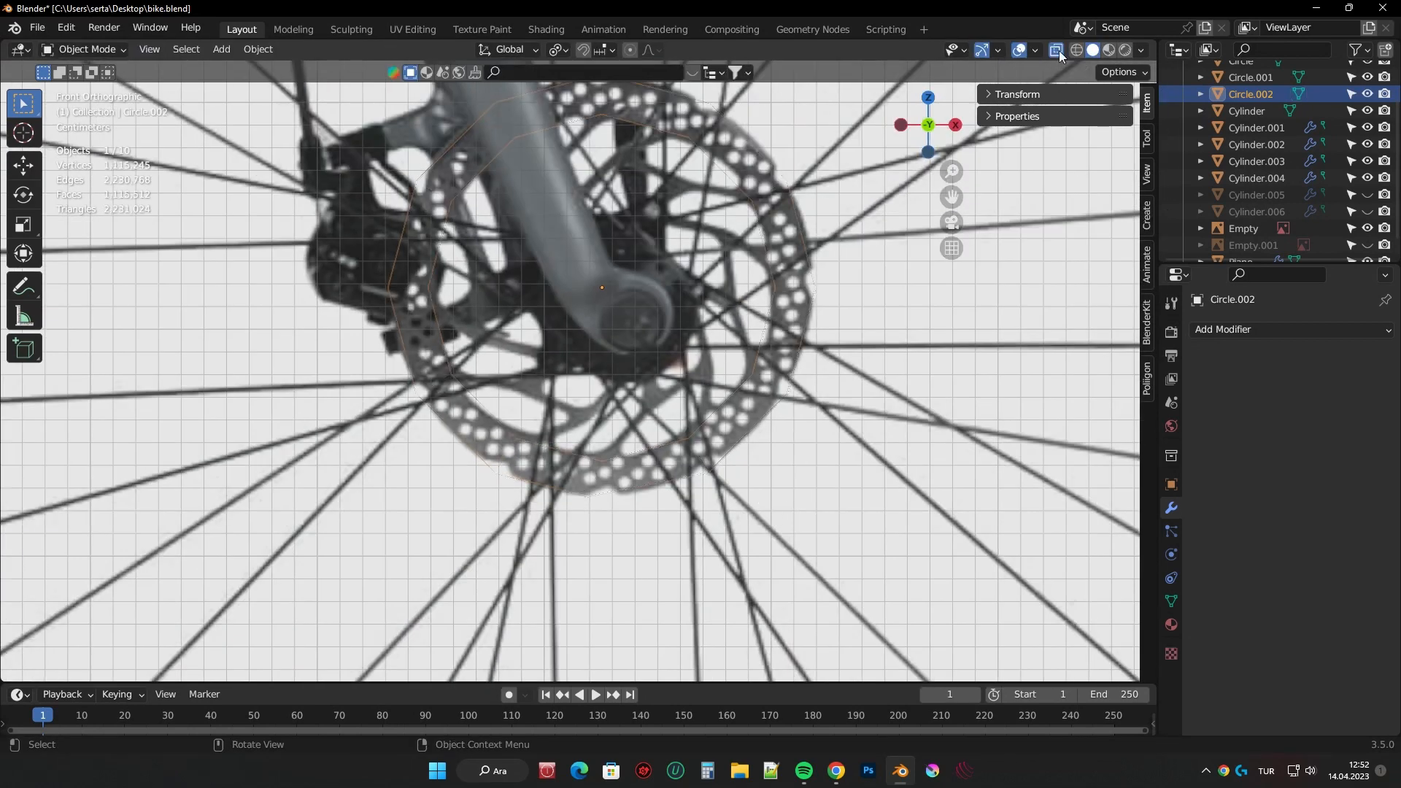
click(1057, 50)
click(1368, 229)
click(1367, 229)
shift+middle_drag(748, 318, 809, 335)
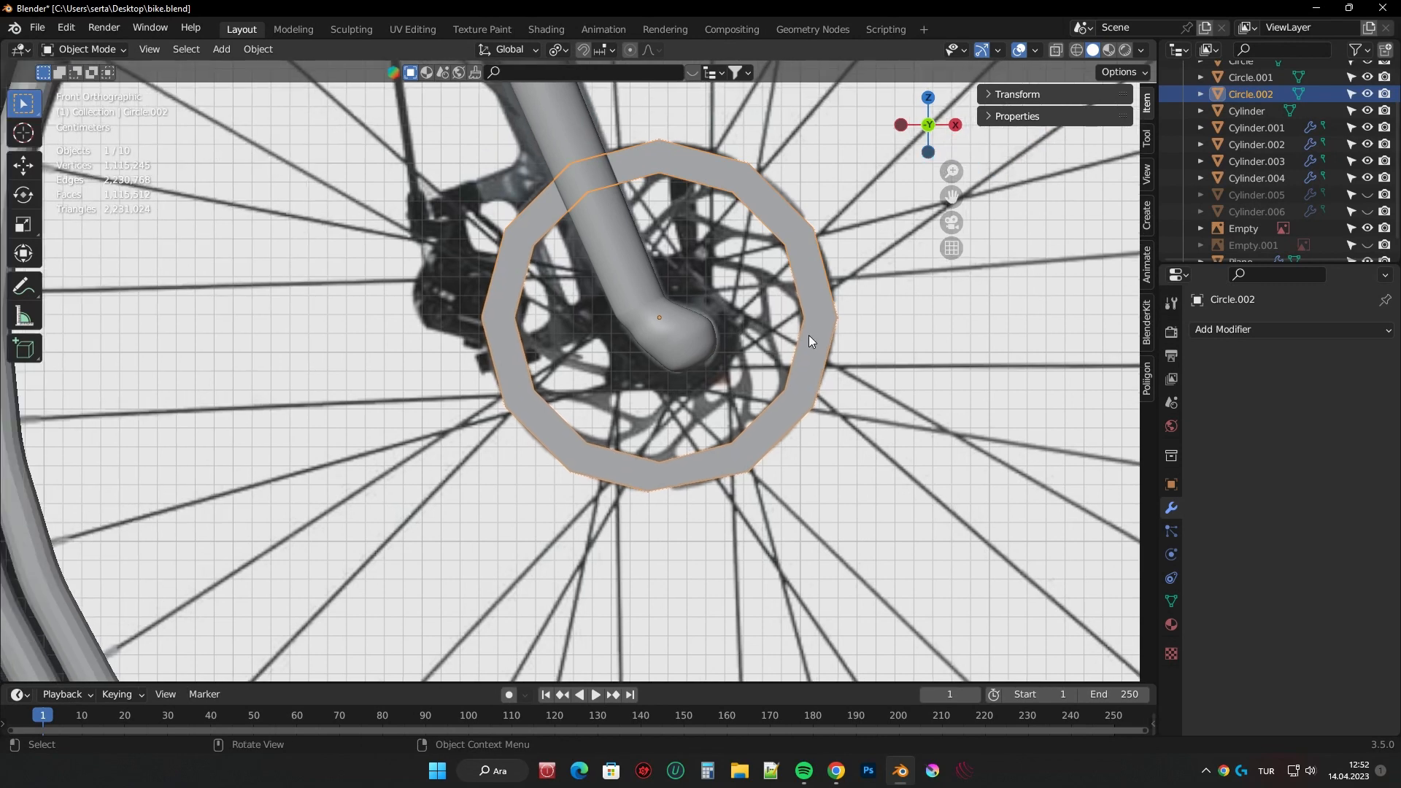
- Duplicate the brake disc ring, scale the copy down and place it around the end of the fork at the hub
key(shift+d)
right_click(847, 332)
key(s)
click(693, 360)
scroll(693, 362, up, 3)
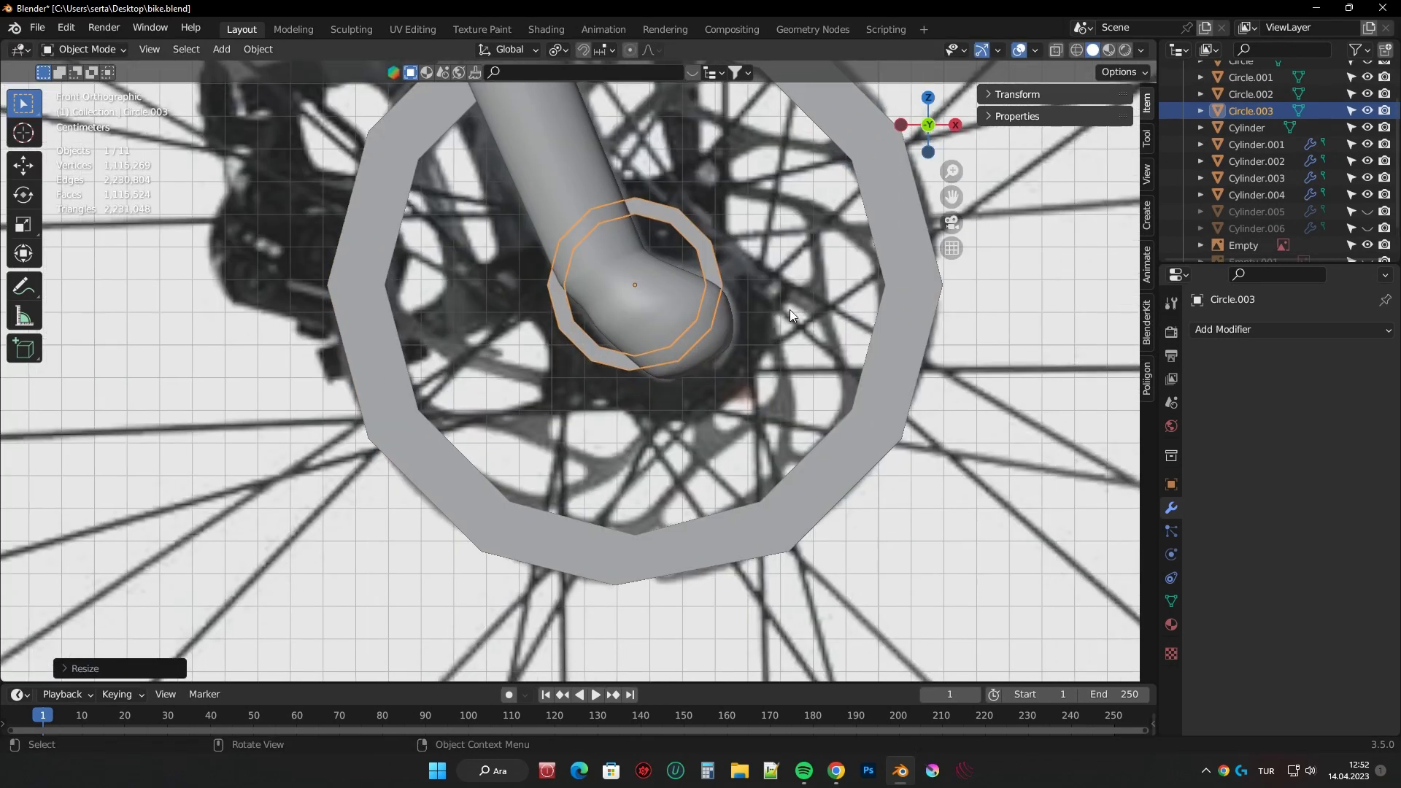
key(g)
click(838, 346)
key(s)
click(926, 317)
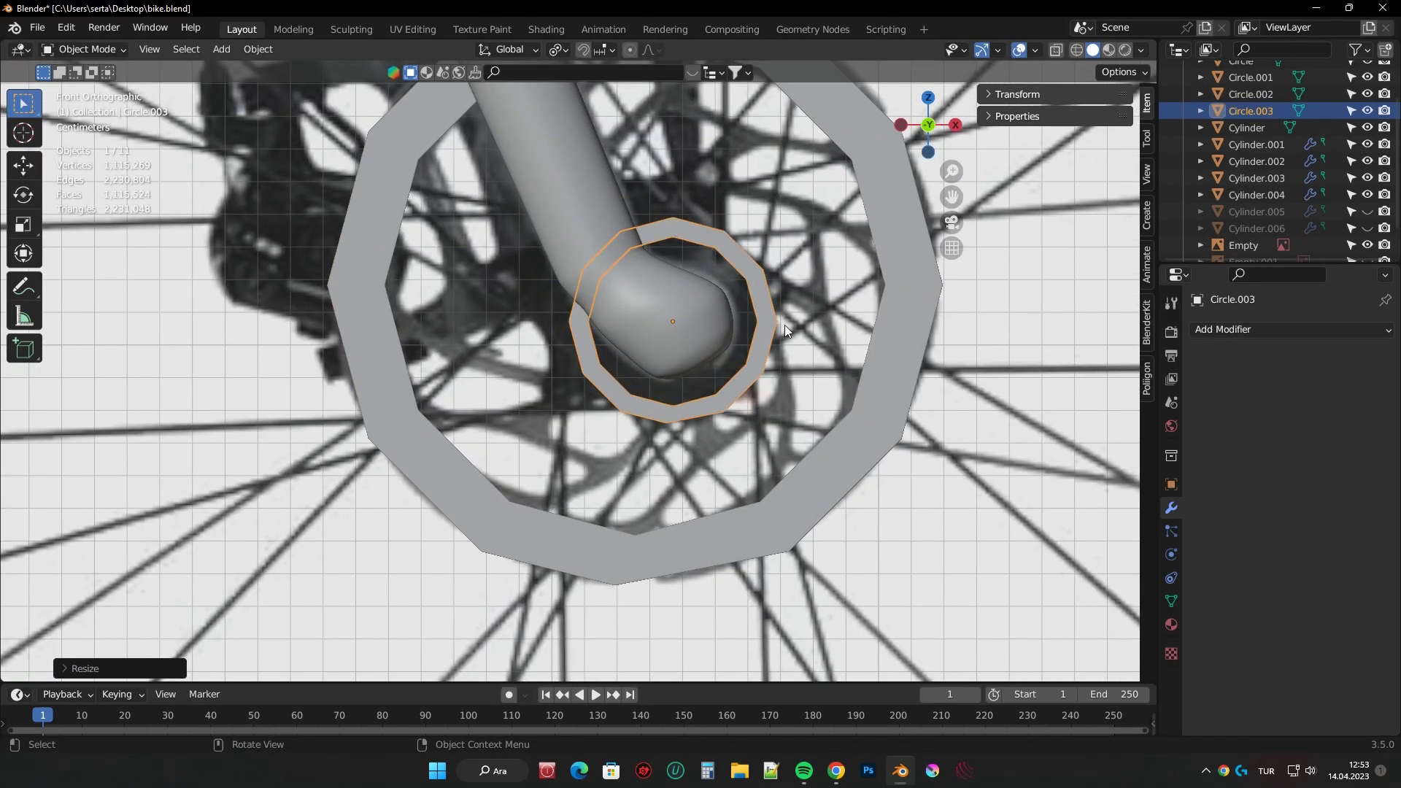
- Extrude the small hub ring's inner edge inward at a scale of about 0.72 and return to object mode
key(Tab)
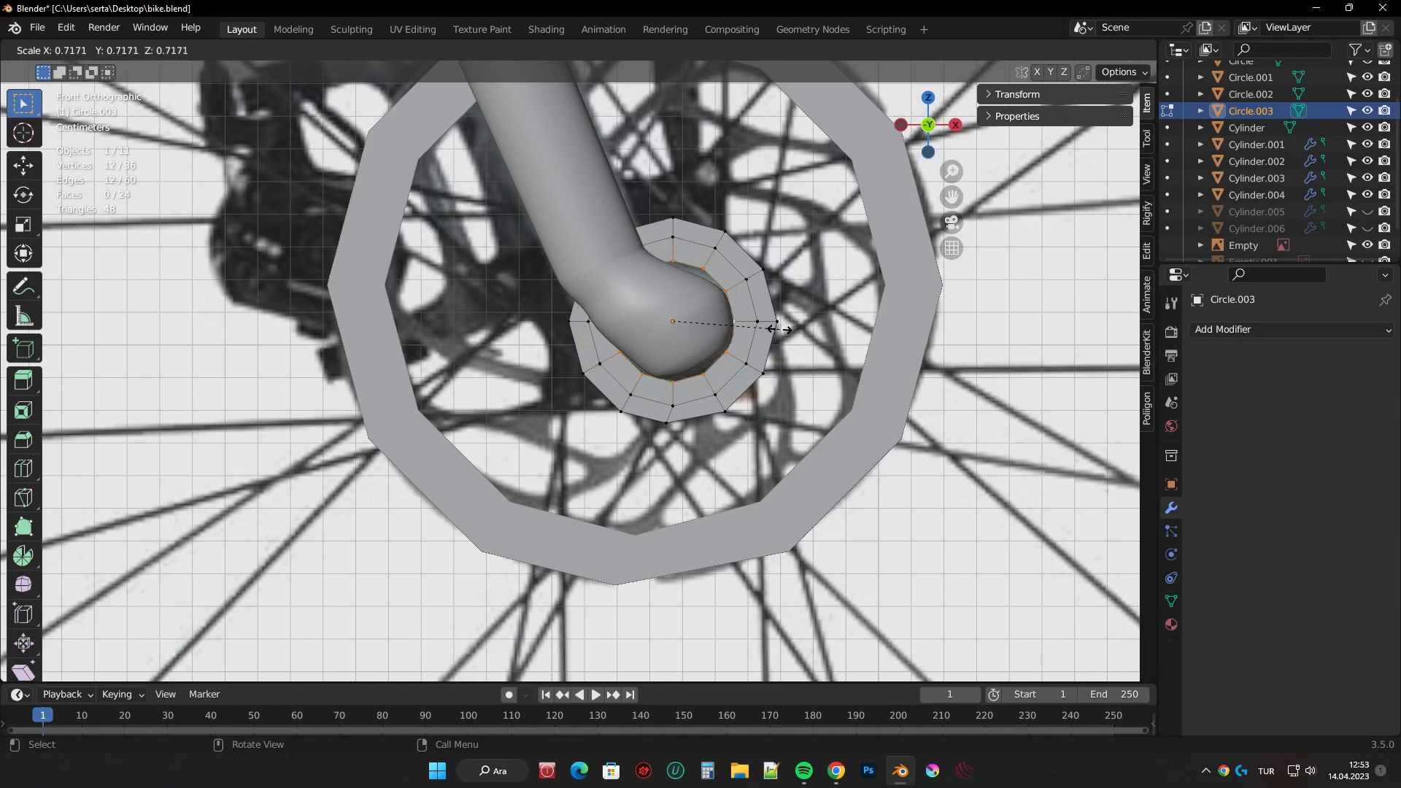
click(779, 330)
scroll(779, 329, down, 3)
middle_drag(780, 330, 883, 415)
key(KP_1)
key(Tab)
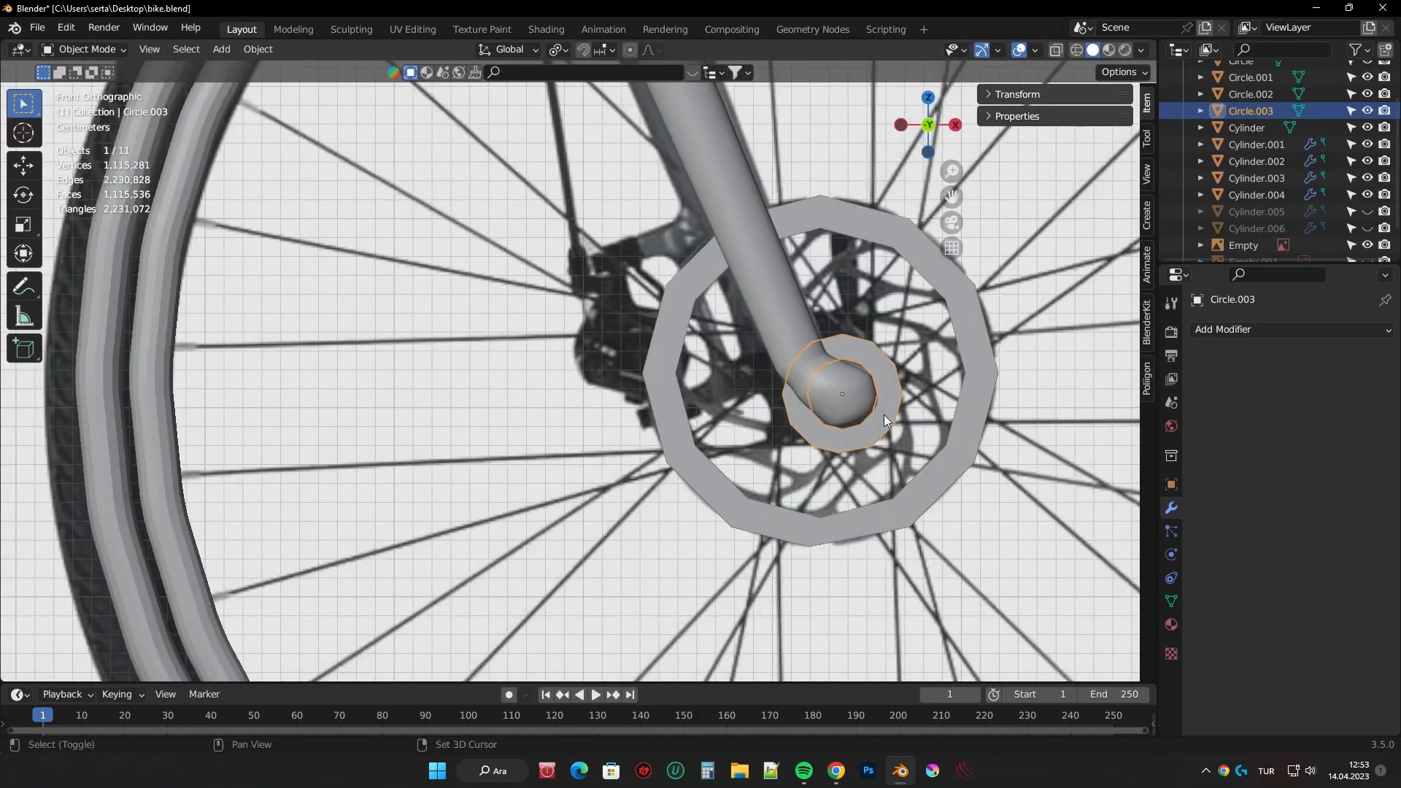
- Duplicate the hub ring onto the reference brake caliper and close its centre by scaling the inner edge down
key(shift+d)
click(665, 371)
key(Tab)
key(s)
click(625, 351)
- Extrude edges from the top of the caliper disc and along X to start the cable mount
scroll(625, 351, up, 5)
key(e)
click(698, 336)
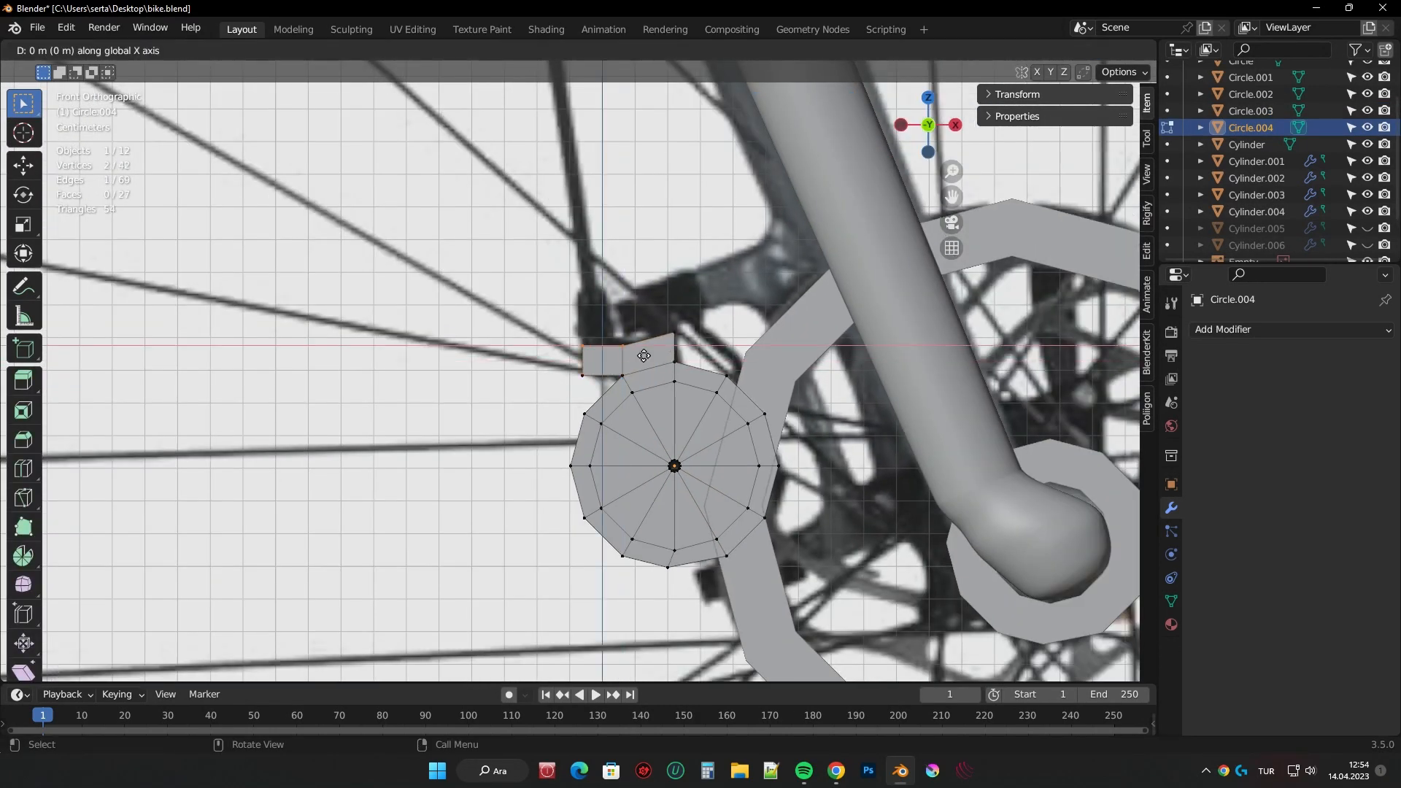
click(643, 356)
- With see-through display on, extrude the cable mount upward and shape its end to the reference brake cable
click(1056, 49)
scroll(730, 292, up, 5)
key(e)
click(710, 225)
scroll(700, 263, down, 2)
key(g)
click(682, 232)
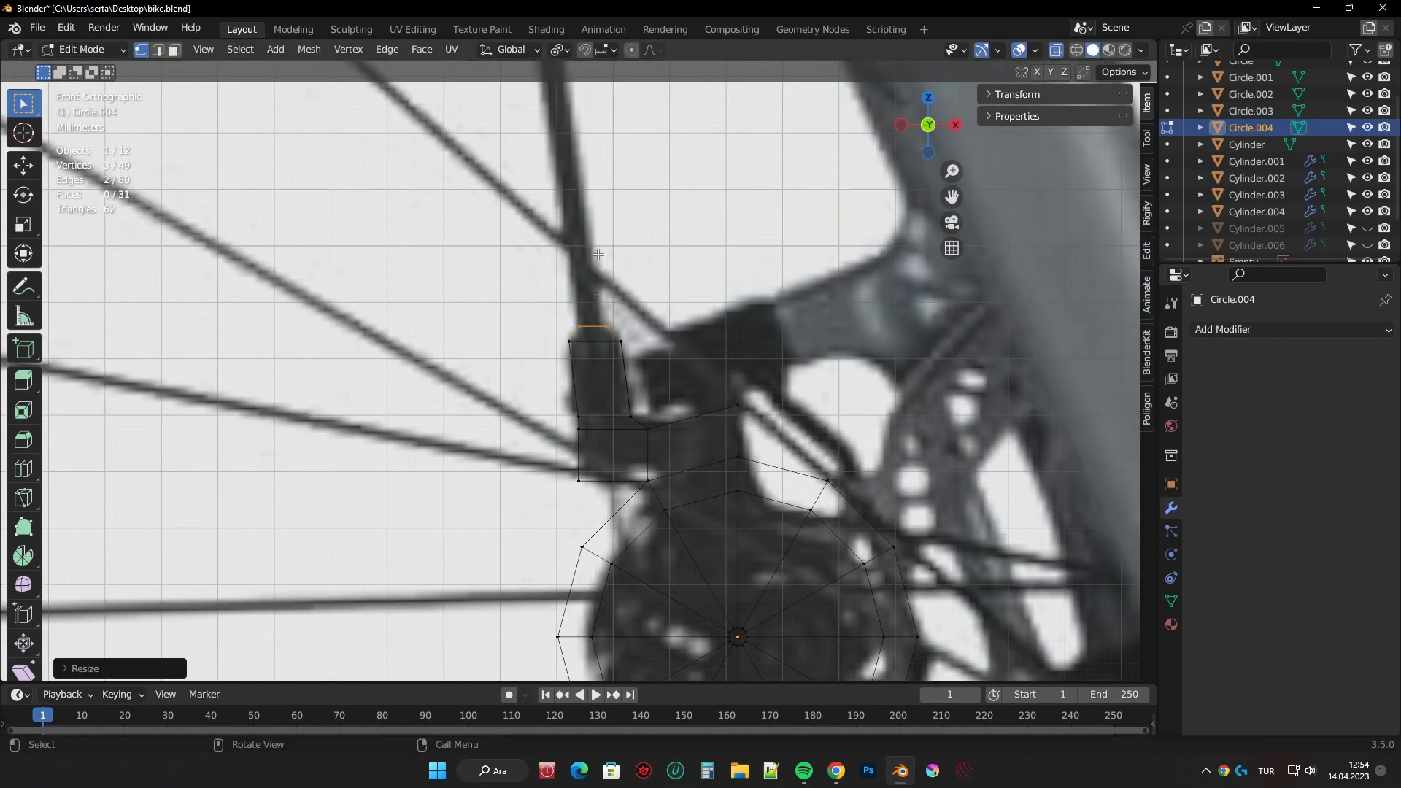
- Extrude the brake cable upward along the reference, rotating its end to follow the line, and turn off see-through display
scroll(598, 254, down, 5)
key(e)
click(642, 409)
key(r)
click(657, 350)
key(e)
click(1056, 49)
- Select the brake cable section above the caliper and move it along Y towards the fork leg
middle_drag(802, 307, 973, 491)
key(a)
alt+click(958, 423)
alt+shift+click(962, 423)
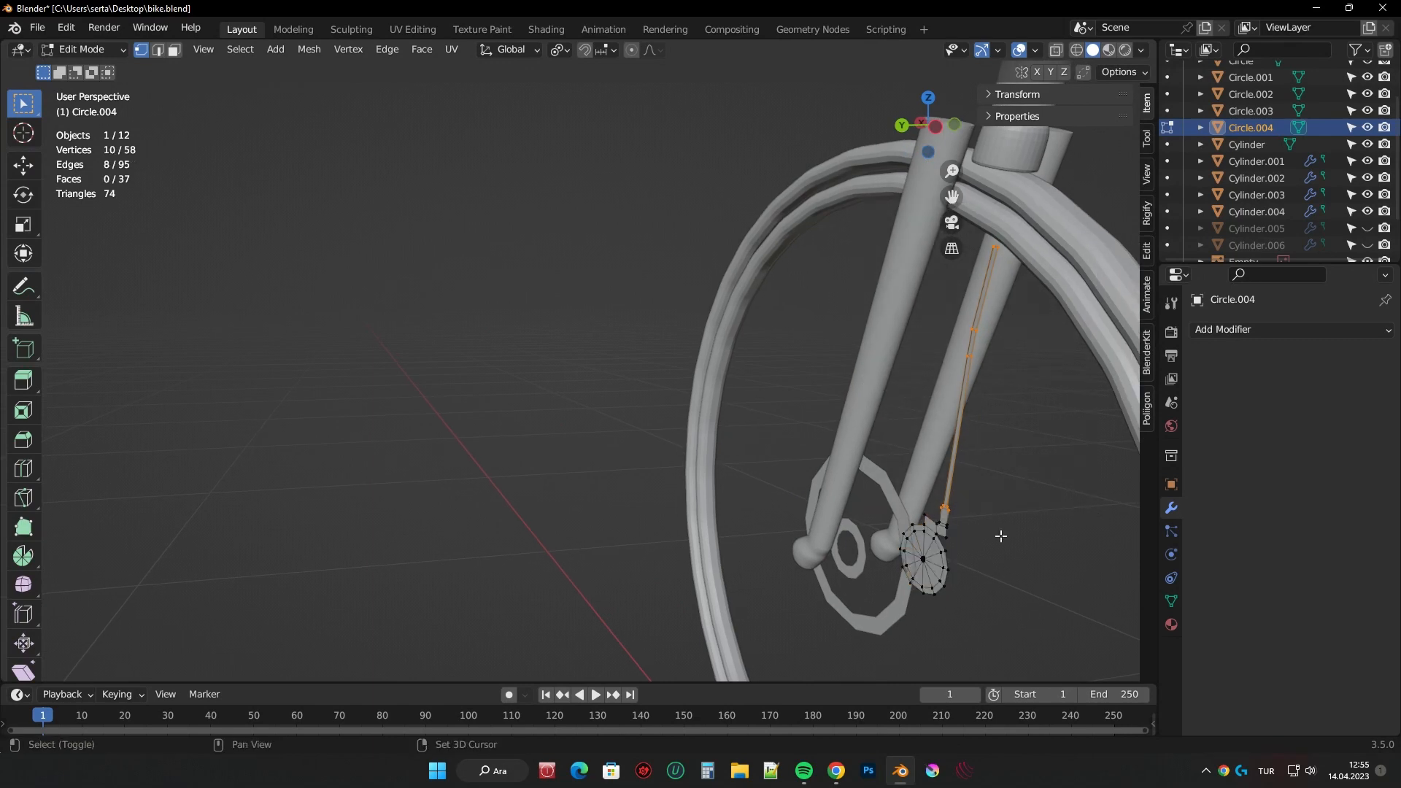
middle_drag(1002, 537, 1036, 526)
key(alt+z)
key(g)
key(y)
click(1003, 534)
- Move the brake cable's upper points and its middle section into line with the fork leg
drag(828, 163, 937, 224)
key(g)
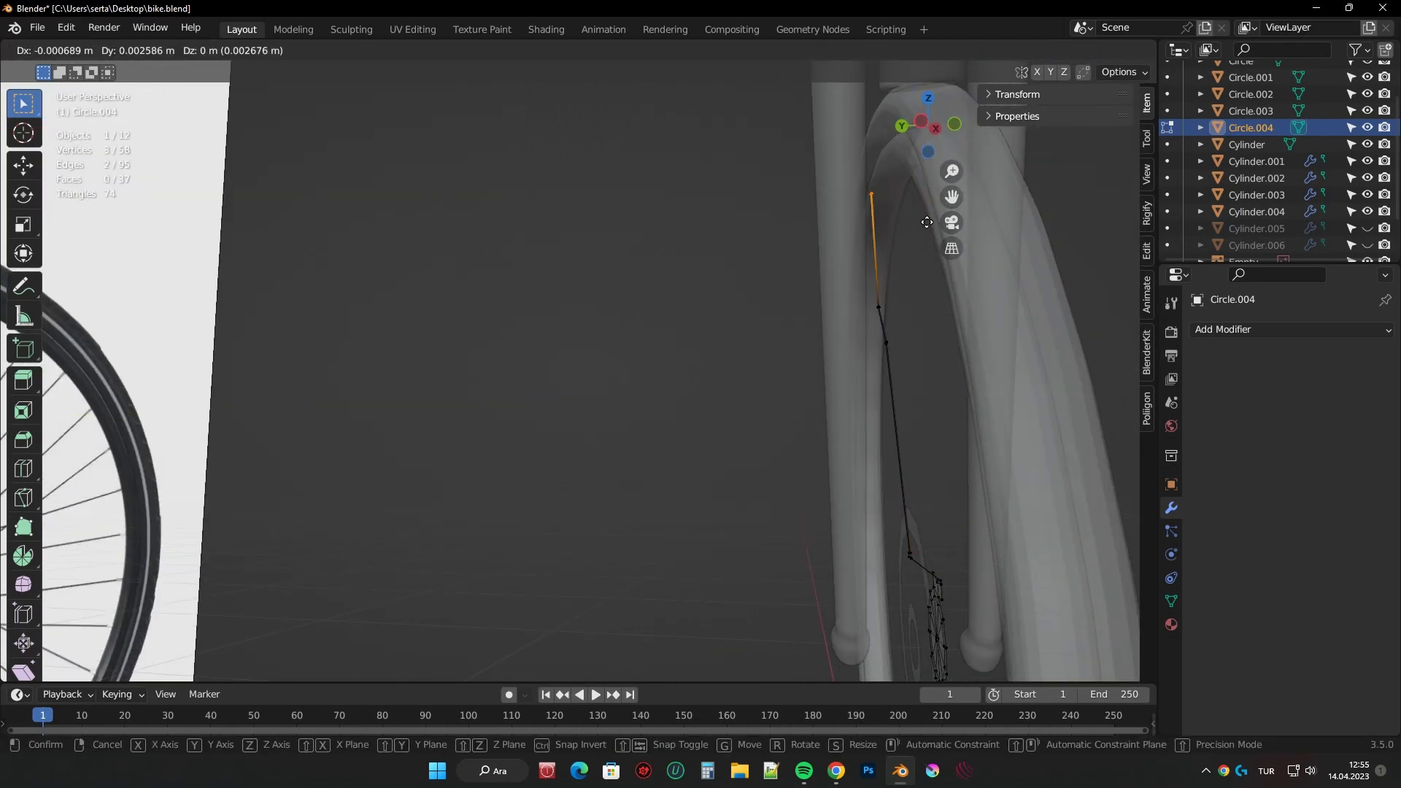
click(925, 225)
drag(852, 282, 921, 367)
key(g)
click(902, 366)
- Unhide the front wheel's spokes (Cylinder.006) and turn off see-through display
middle_drag(902, 367, 1135, 444)
middle_drag(511, 444, 679, 423)
shift+middle_drag(679, 423, 689, 434)
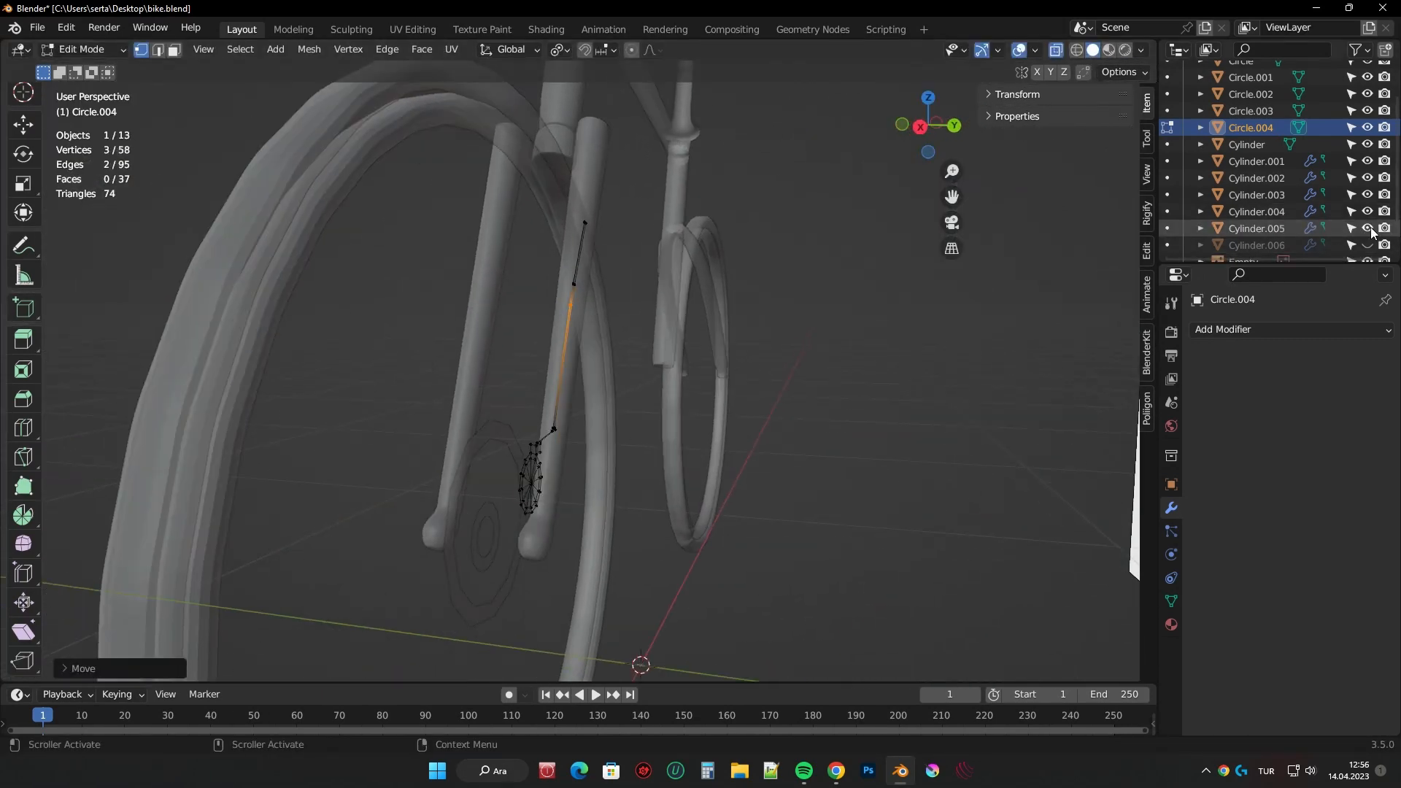
click(1369, 228)
click(1369, 245)
middle_drag(1014, 315, 573, 453)
scroll(927, 329, up, 3)
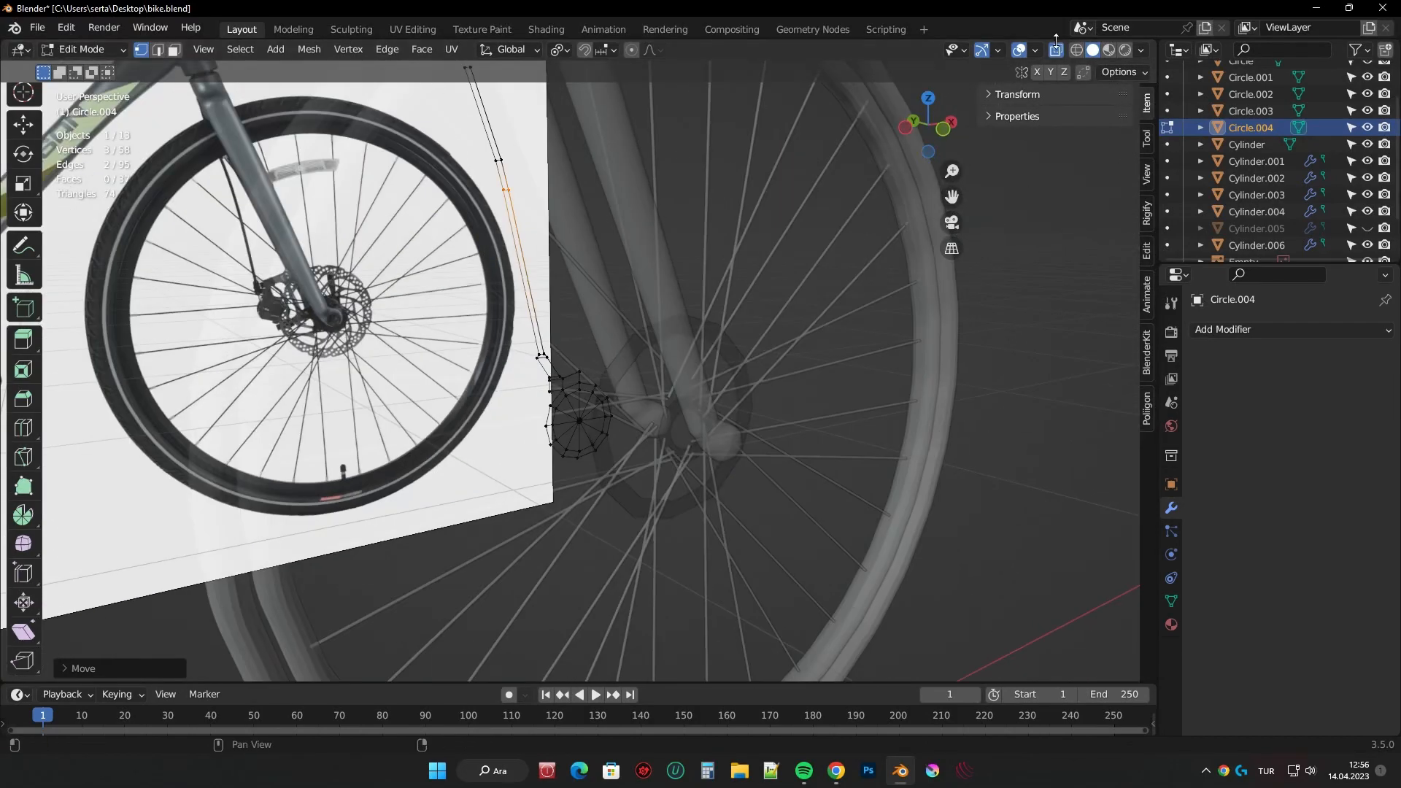
key(alt+z)
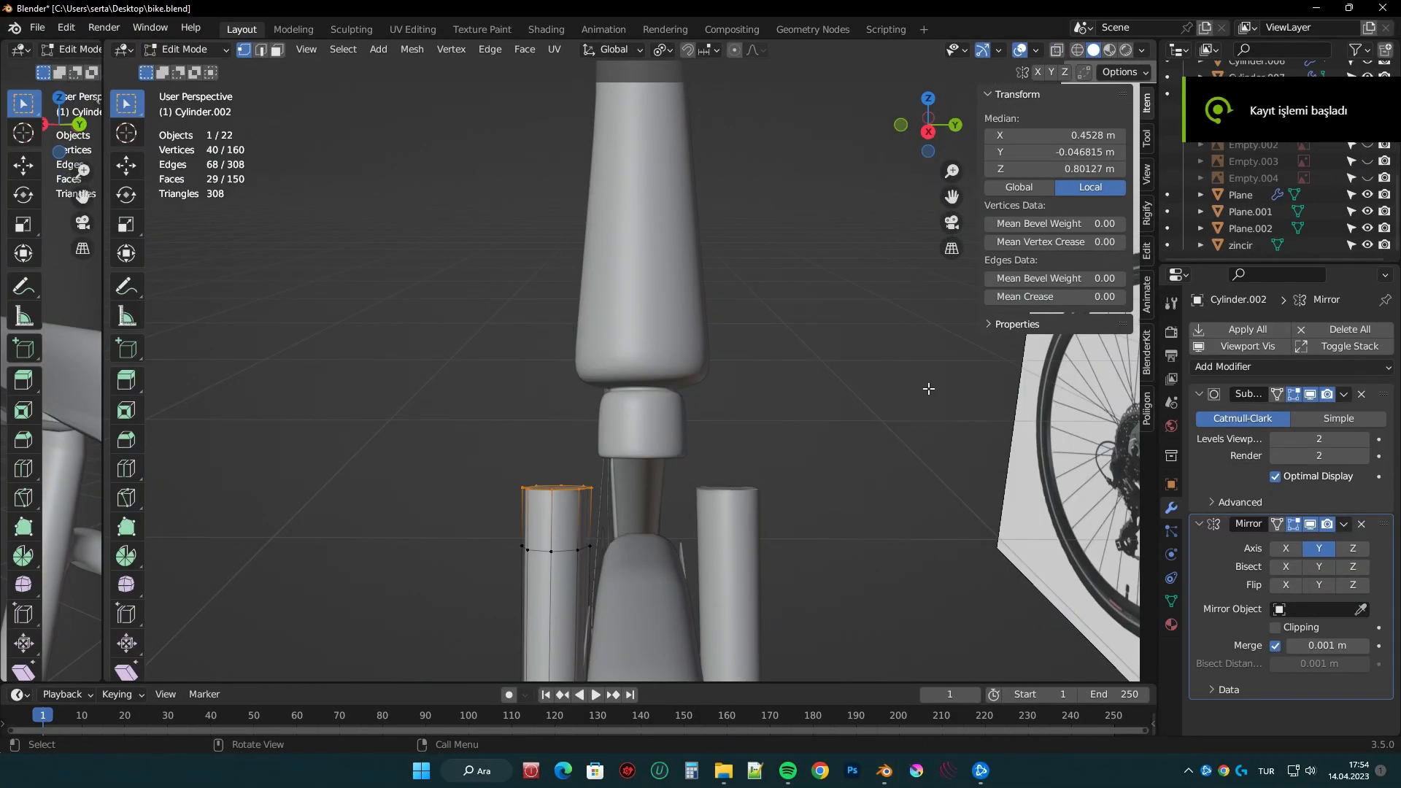
- Try to bend the fork leg by tilting its top end and extruding it
middle_drag(929, 389, 721, 421)
scroll(733, 470, up, 1)
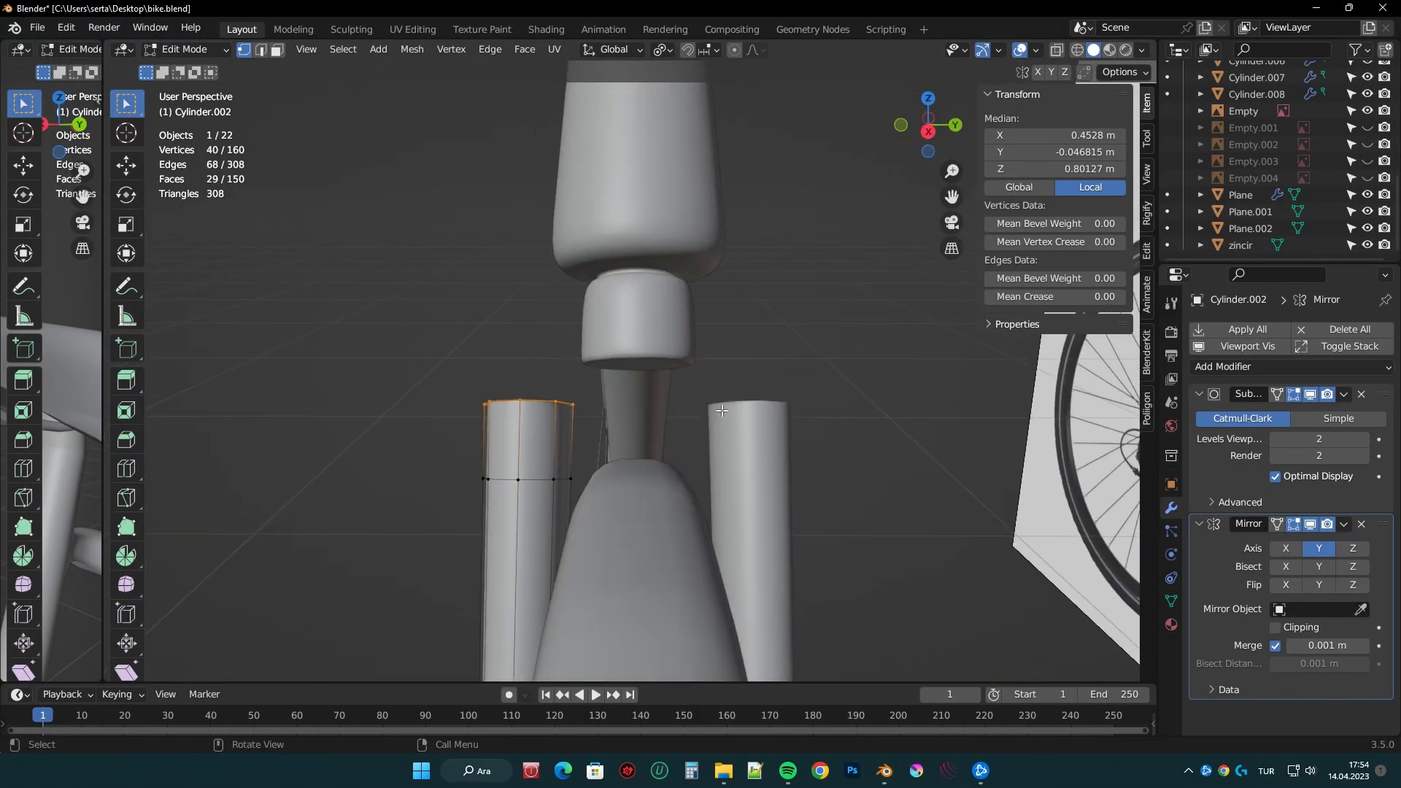
key(r)
click(847, 467)
key(e)
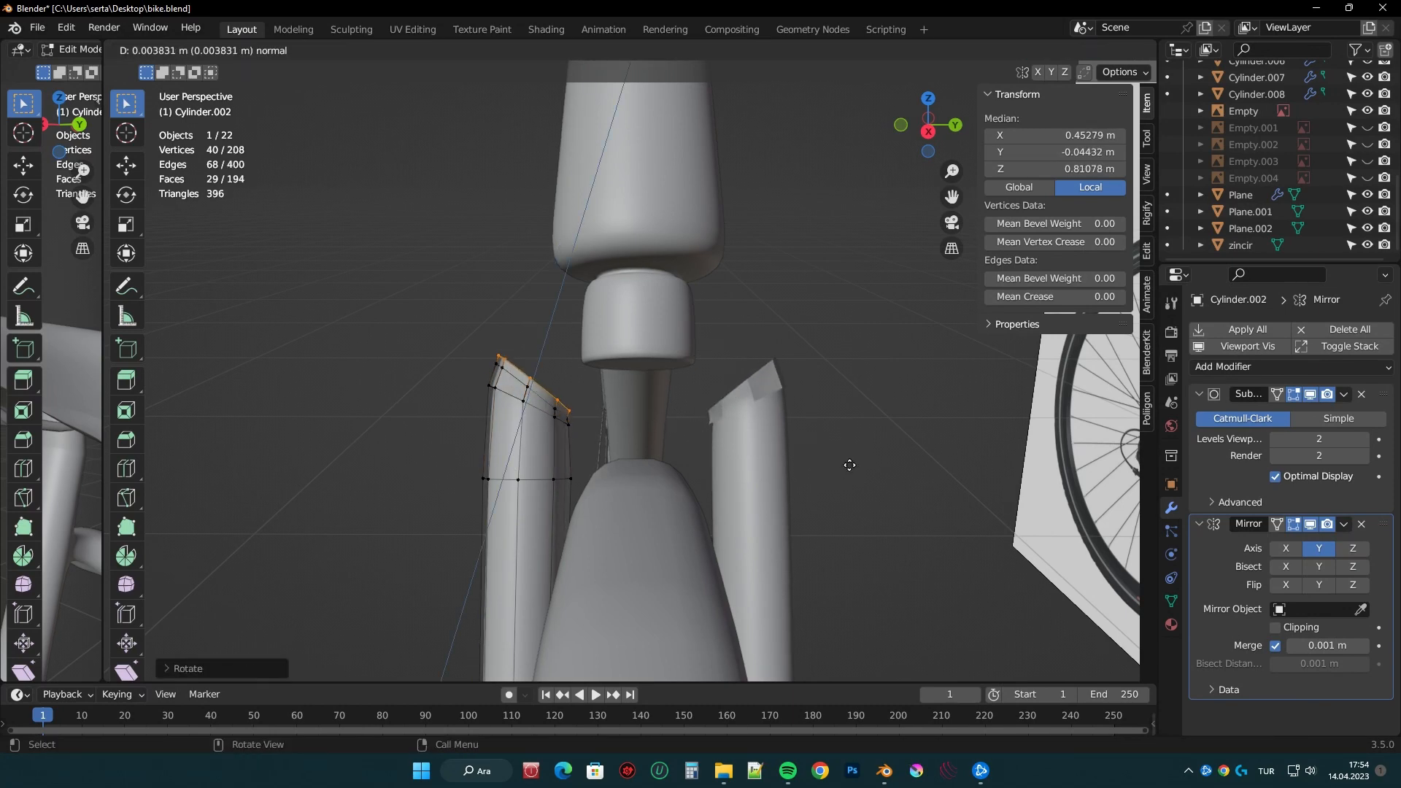
click(851, 465)
- Try to shift the extruded fork leg end along Y and rotate it further towards the steerer
key(g)
key(x)
key(y)
click(888, 409)
key(r)
click(866, 395)
middle_drag(866, 395, 763, 416)
scroll(764, 416, up, 3)
scroll(763, 416, down, 1)
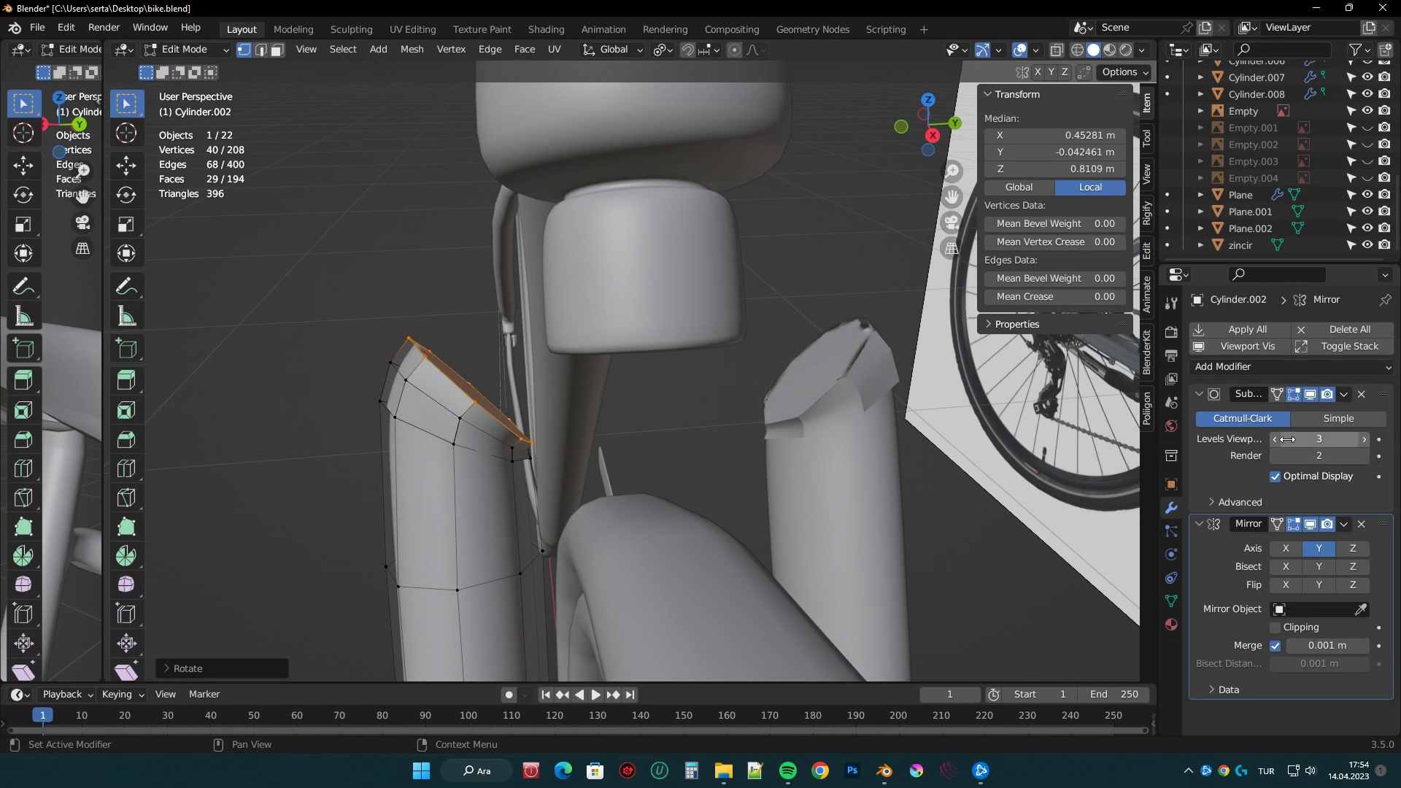
- Move the Mirror modifier above the Subdivision modifier and undo the trial bend of the fork leg
drag(1382, 525, 1382, 394)
ctrl+middle_drag(875, 431, 875, 452)
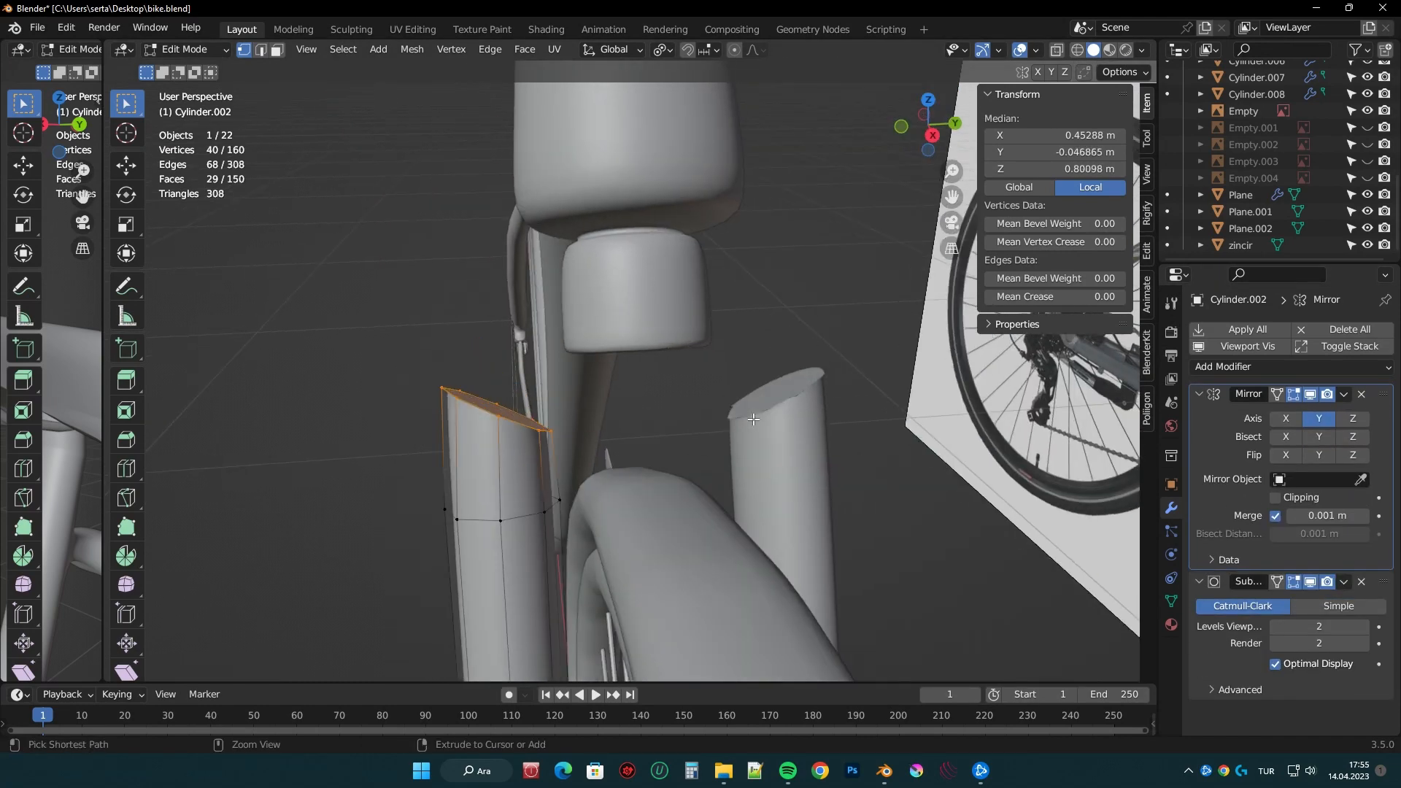
key(ctrl+z)
- Select the fork leg's top end and rotate it so the cap slopes down towards the wheel
middle_drag(688, 375, 681, 434)
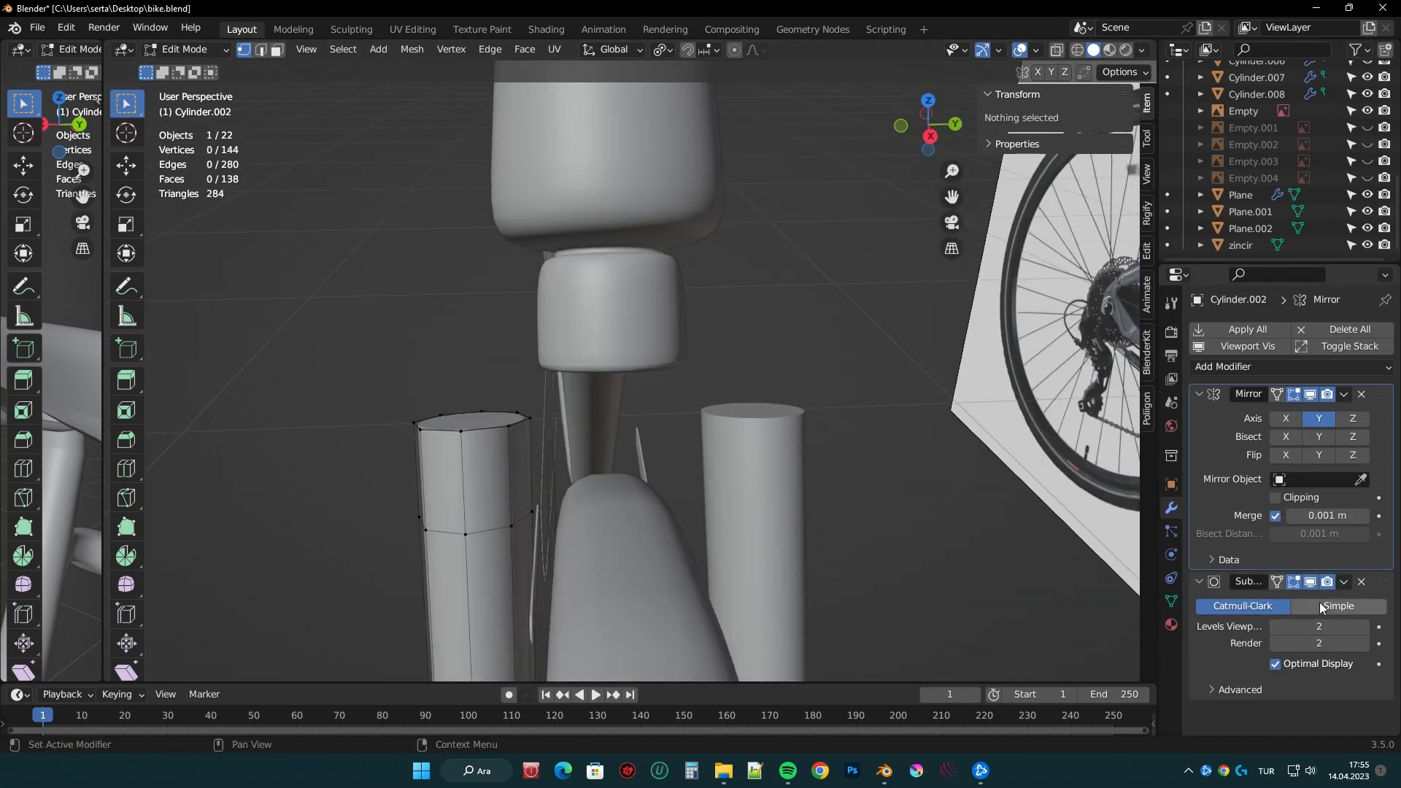
scroll(803, 481, up, 2)
shift+middle_drag(675, 487, 735, 431)
drag(541, 396, 541, 395)
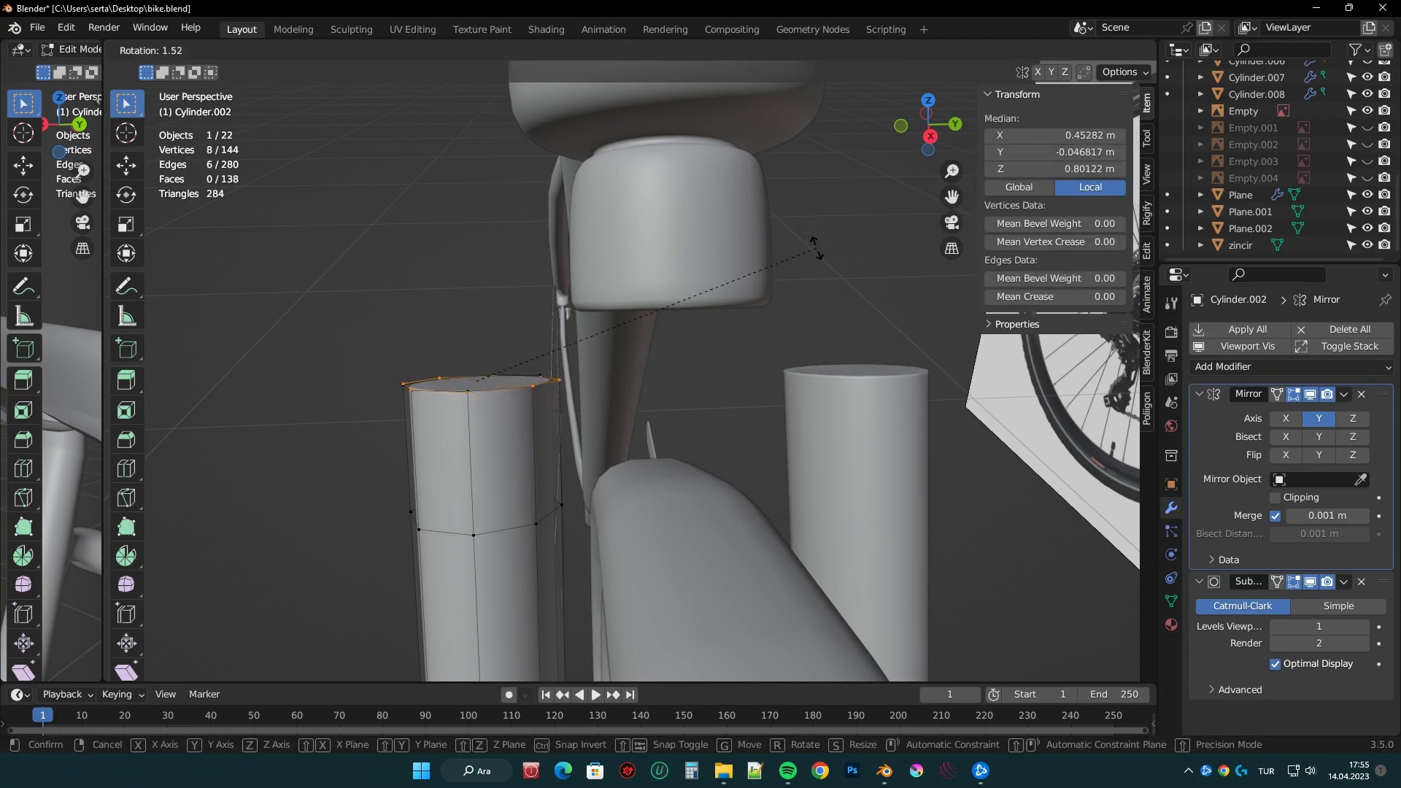
key(alt+z)
key(r)
click(885, 327)
key(alt+z)
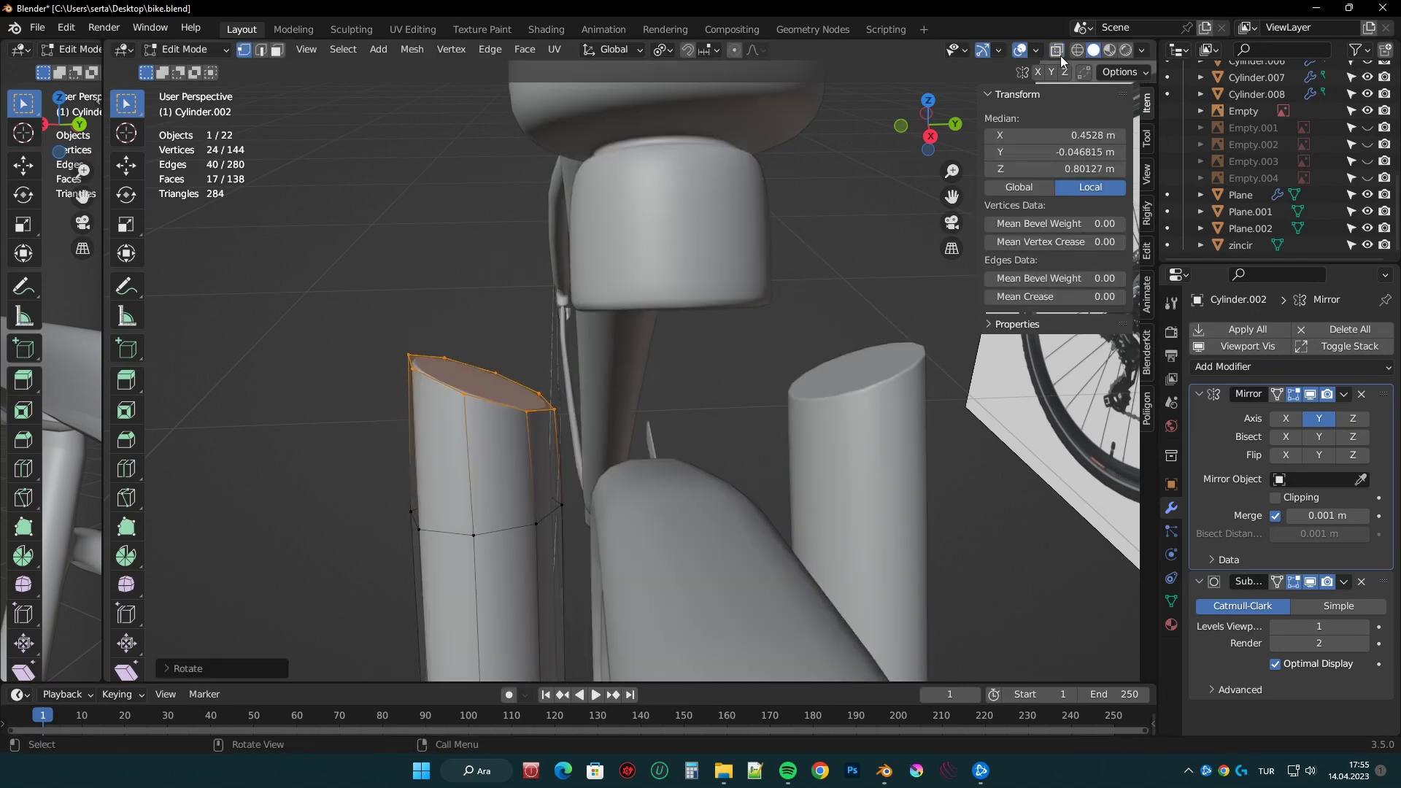
- Try to extend the sloped fork leg end with an extrusion, moving and rotating it inward
key(alt+z)
key(e)
key(g)
click(838, 193)
key(r)
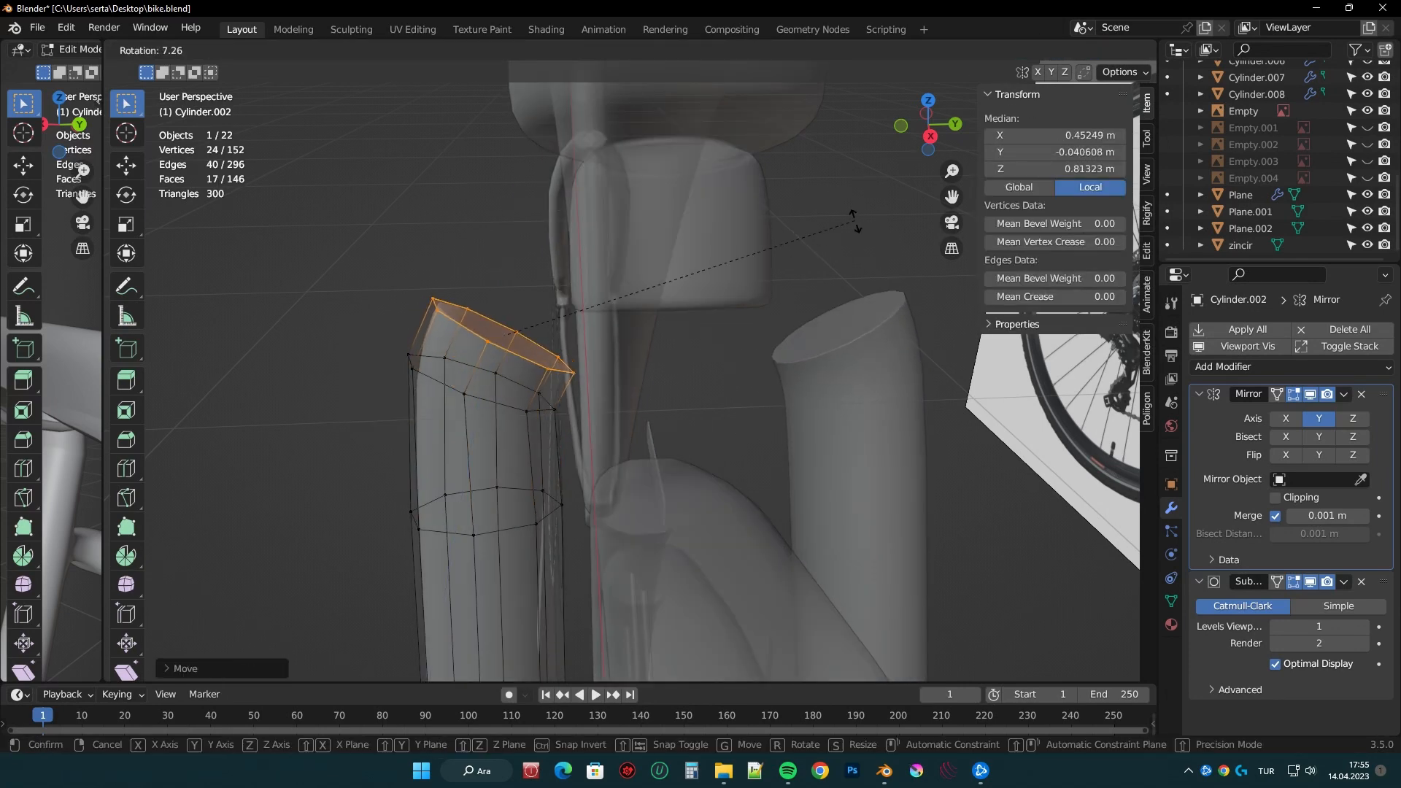
key(alt+z)
key(e)
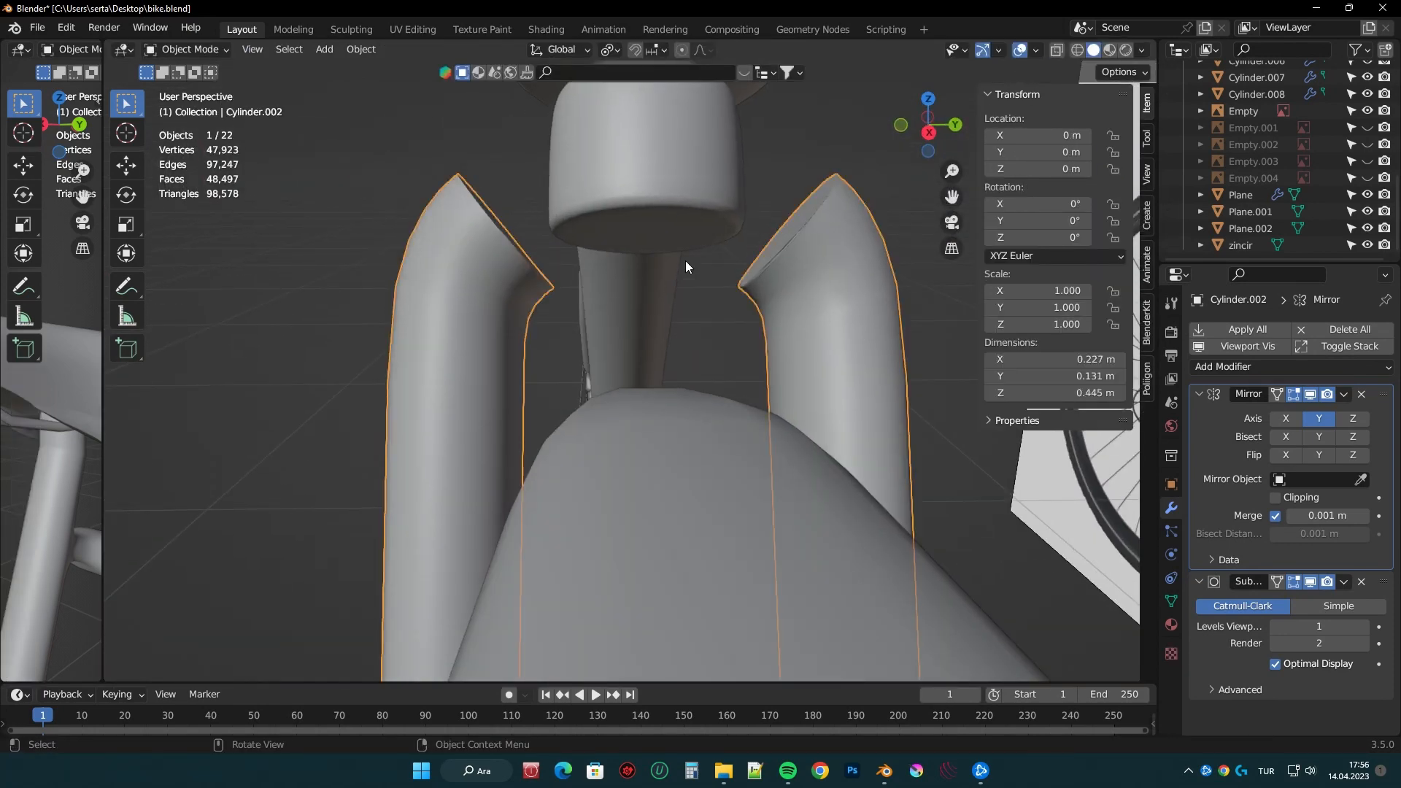
- Try to curve the fork leg's top further inward with repeated extrusions and rotations
key(Tab)
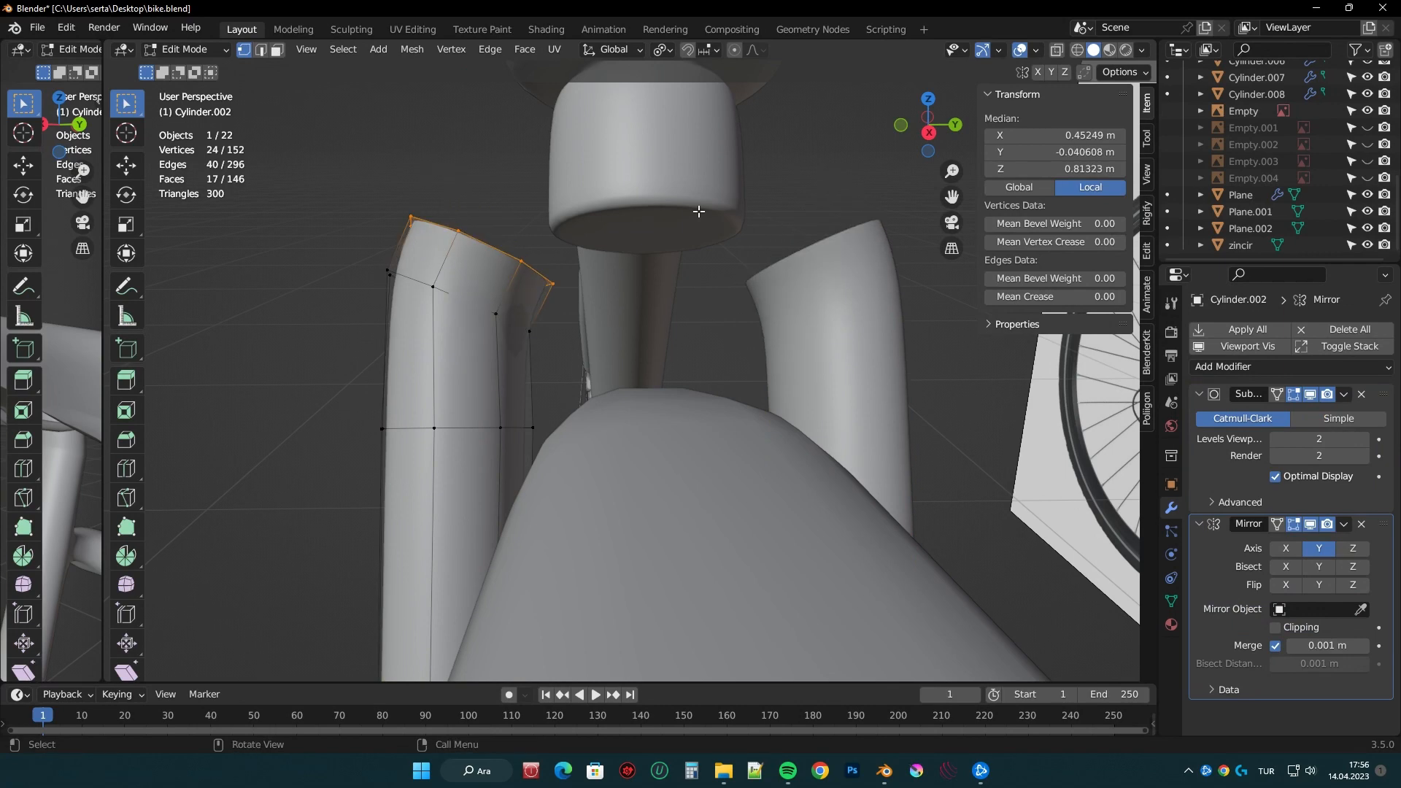
key(r)
click(745, 336)
key(e)
key(r)
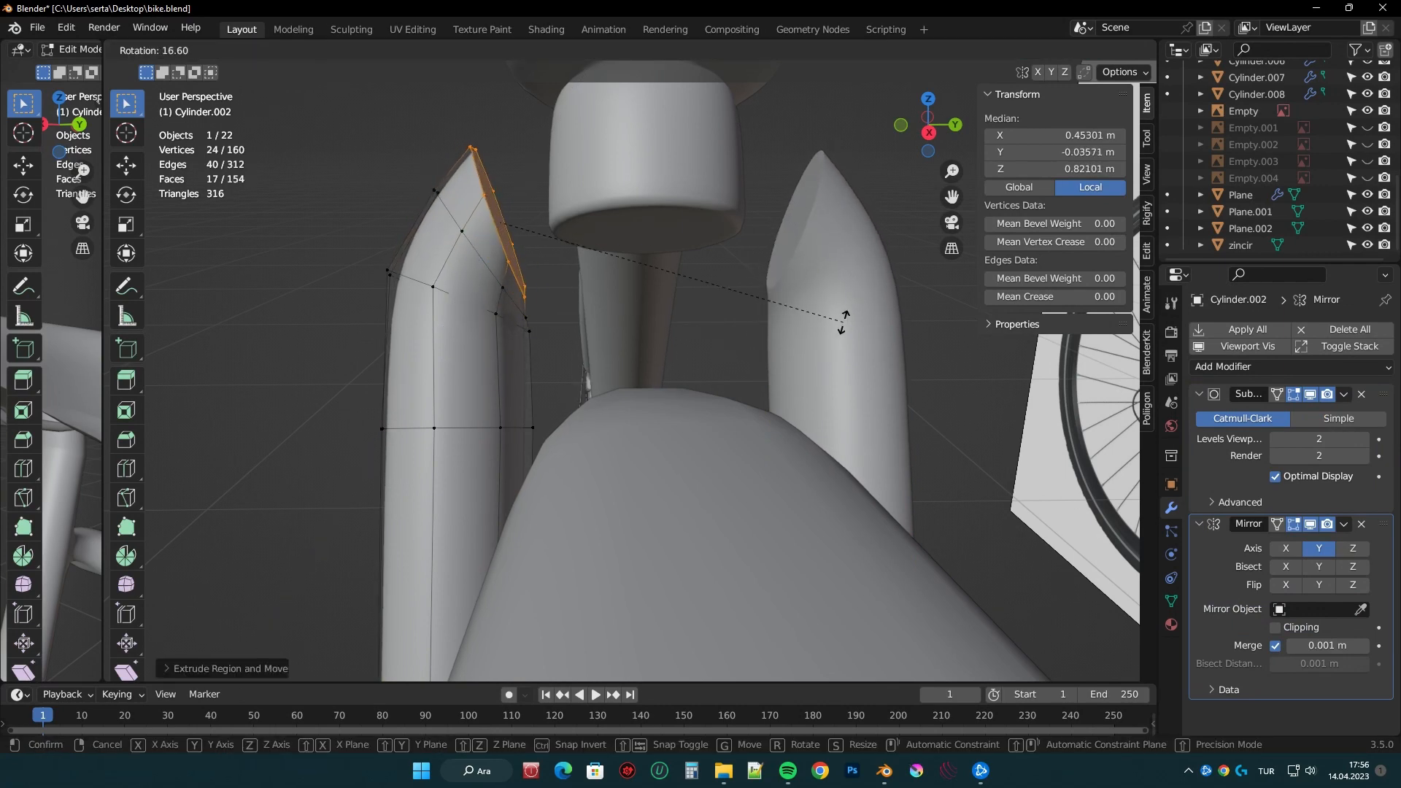
key(e)
click(913, 219)
key(r)
middle_drag(913, 219, 697, 344)
click(911, 317)
- Undo the latest extrusions and rotations of the fork leg's top end
key(ctrl+z)
key(ctrl+z)
key(ctrl+z)
key(ctrl+z)
key(ctrl+z)
key(ctrl+z)
- In the right side view, extrude the fork leg's top end and rotate it inward
key(KP_3)
scroll(697, 344, up, 2)
key(e)
click(716, 323)
key(r)
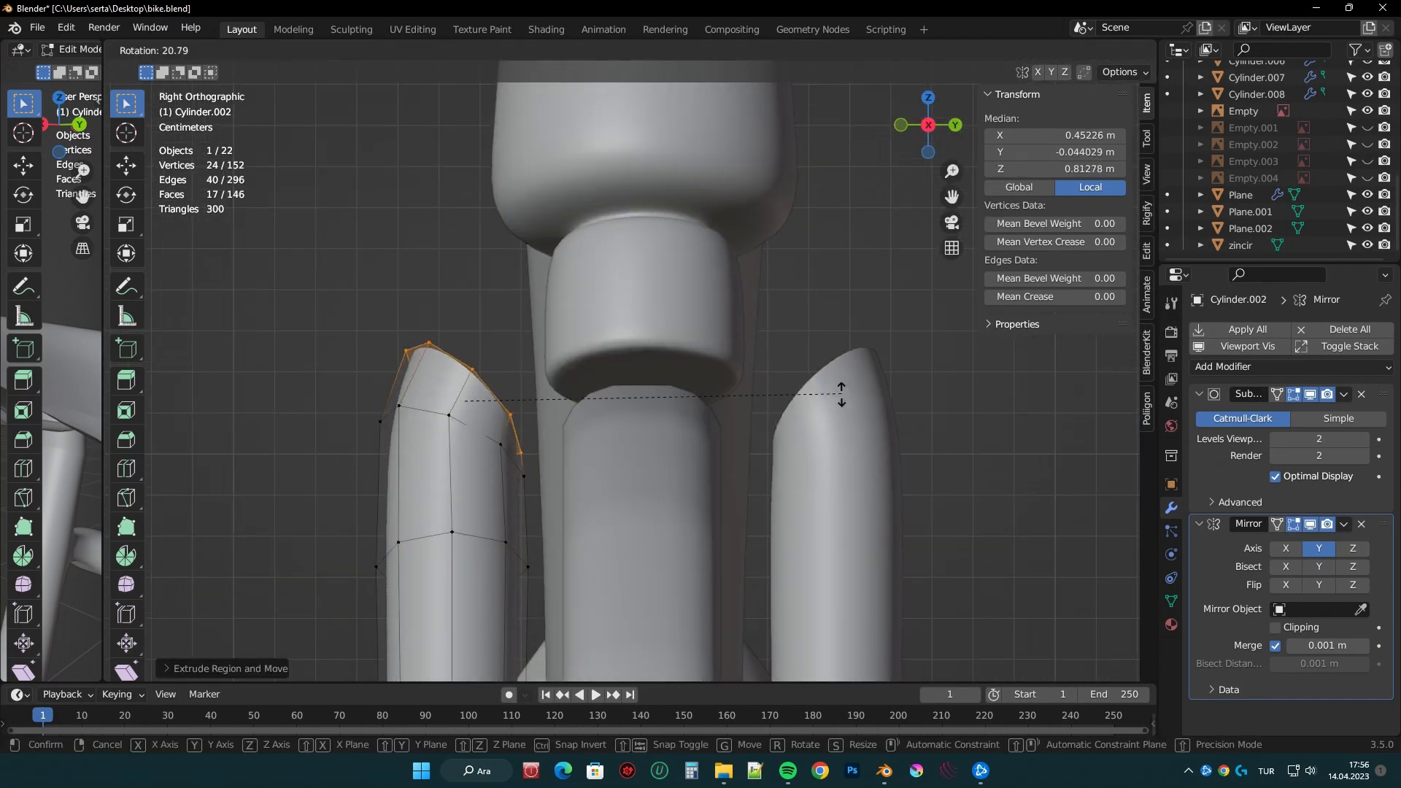
click(905, 130)
- Adjust the fork leg's end position and add another extruded, rotated segment curving towards the steerer
scroll(780, 408, up, 3)
shift+middle_drag(780, 409, 830, 265)
key(g)
click(766, 331)
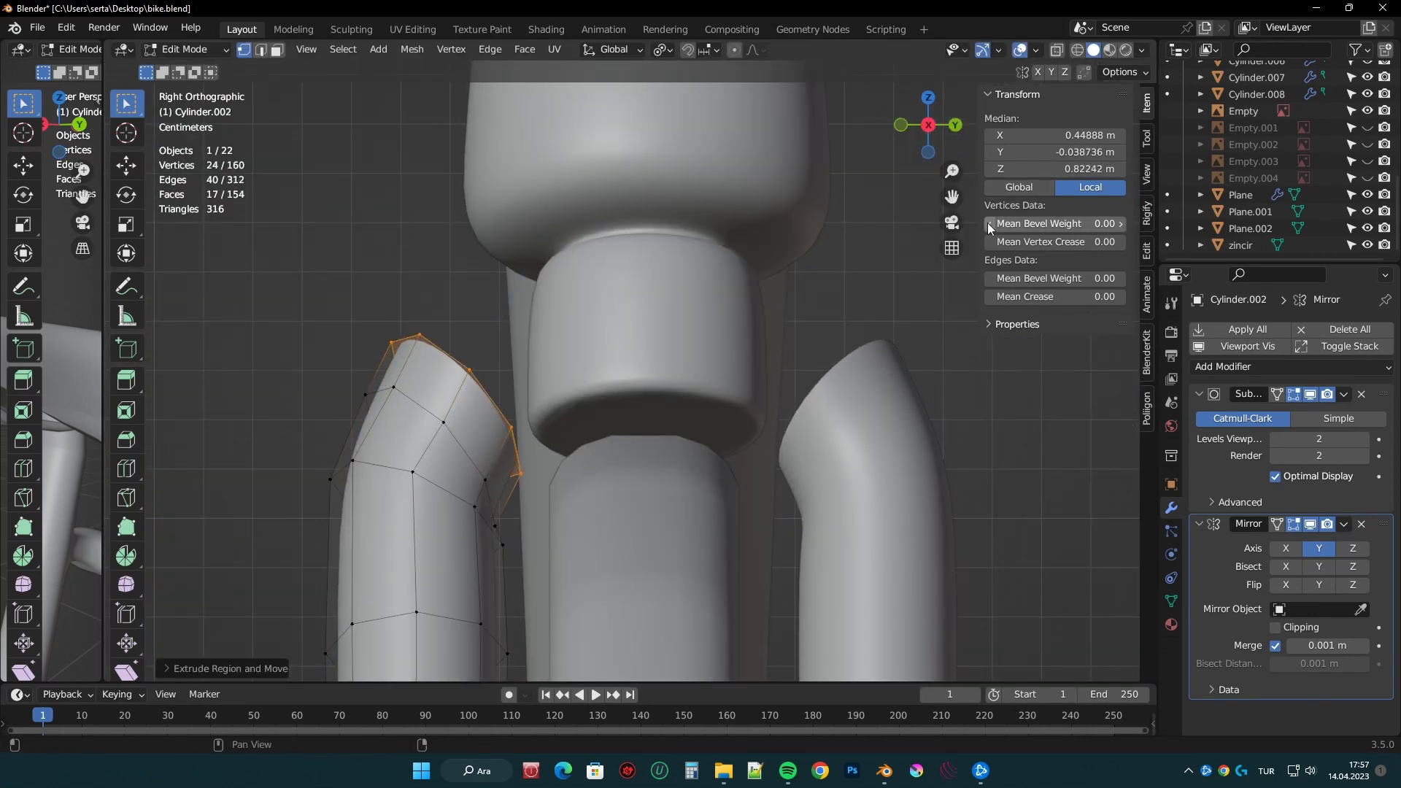
key(r)
- Move the fork leg's top end about 3 mm along negative X, viewed from the bike's side
middle_drag(742, 322, 948, 327)
scroll(948, 326, down, 4)
click(933, 126)
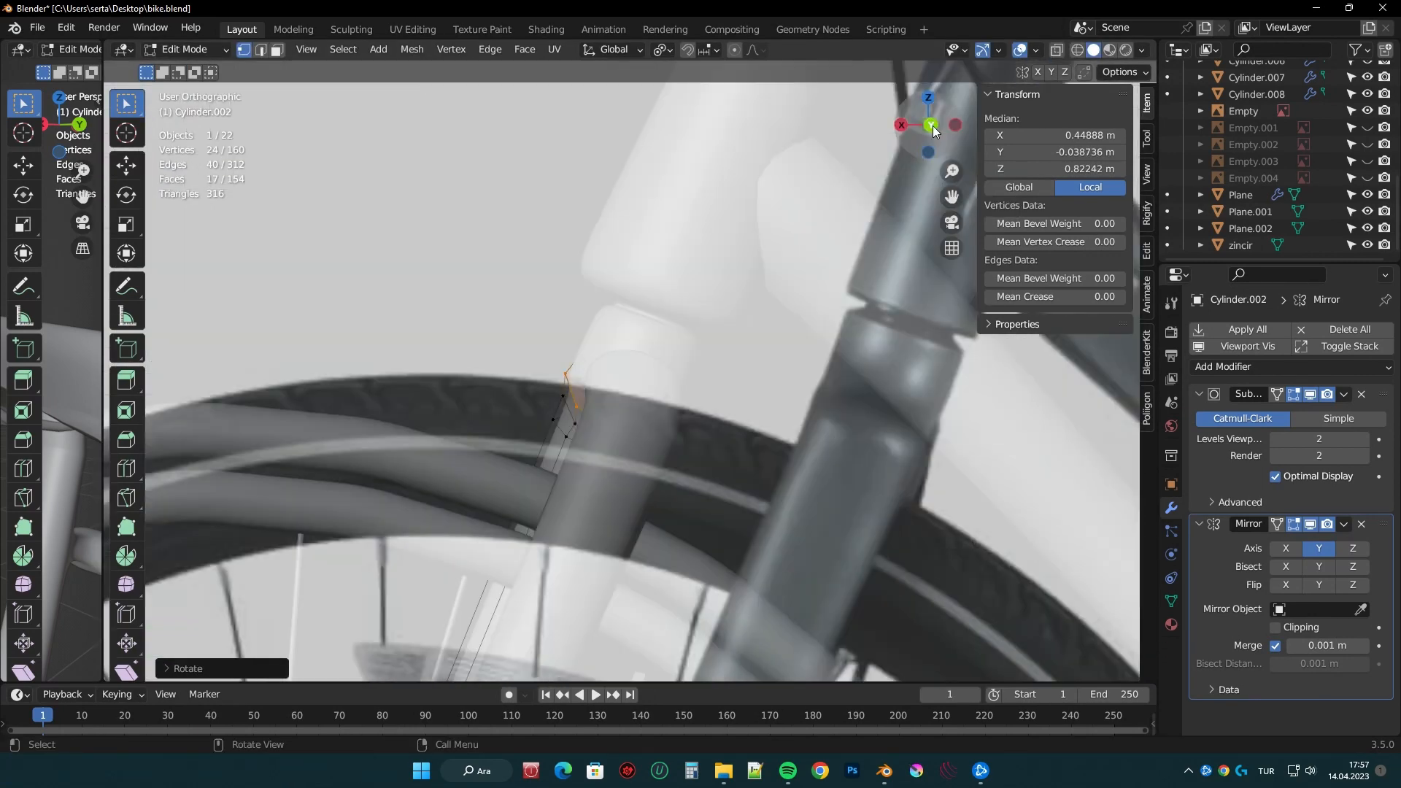
scroll(682, 330, up, 4)
key(g)
key(x)
click(713, 321)
- Extrude one more segment inward from the fork leg's top end and move it about 3.7 mm along negative X
click(902, 125)
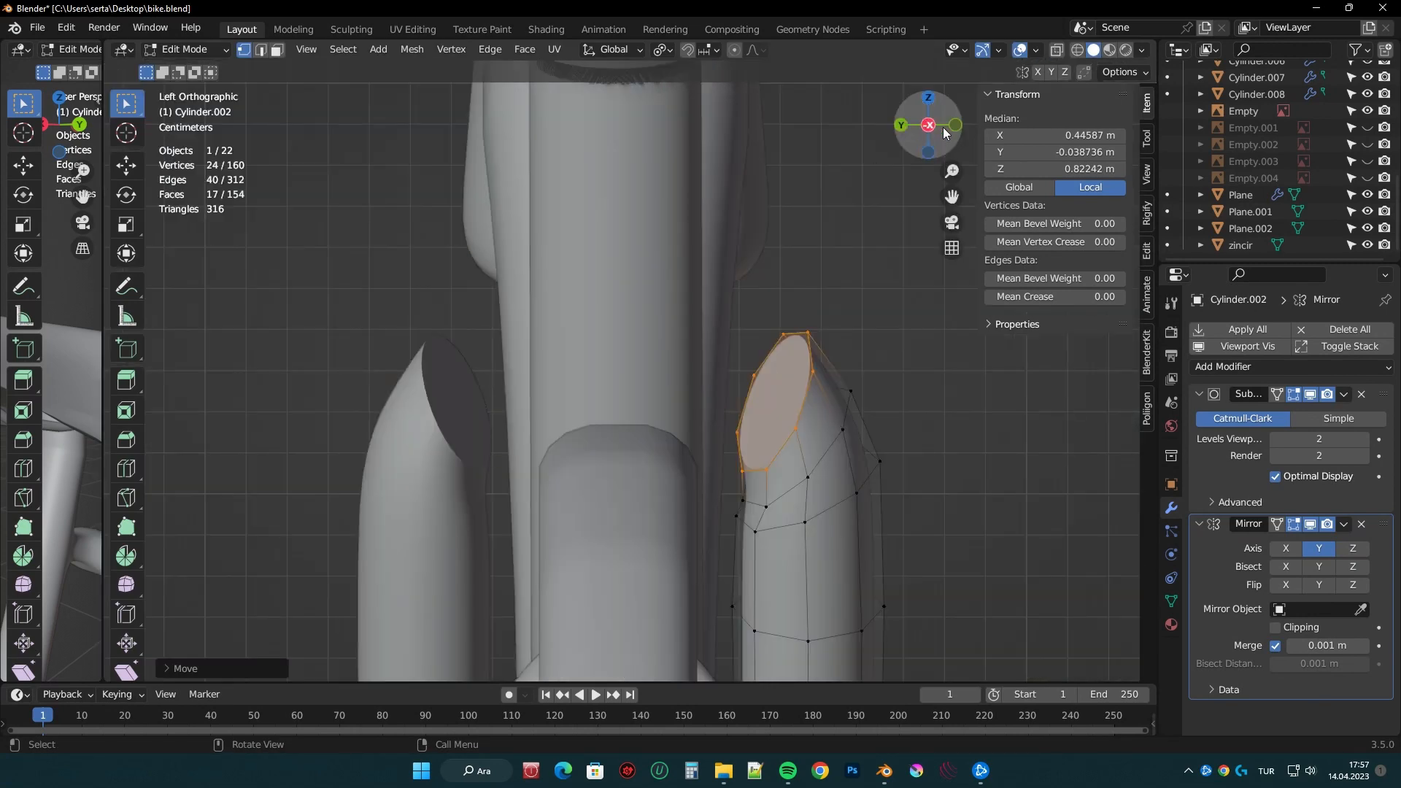
click(928, 125)
key(e)
click(955, 125)
click(955, 125)
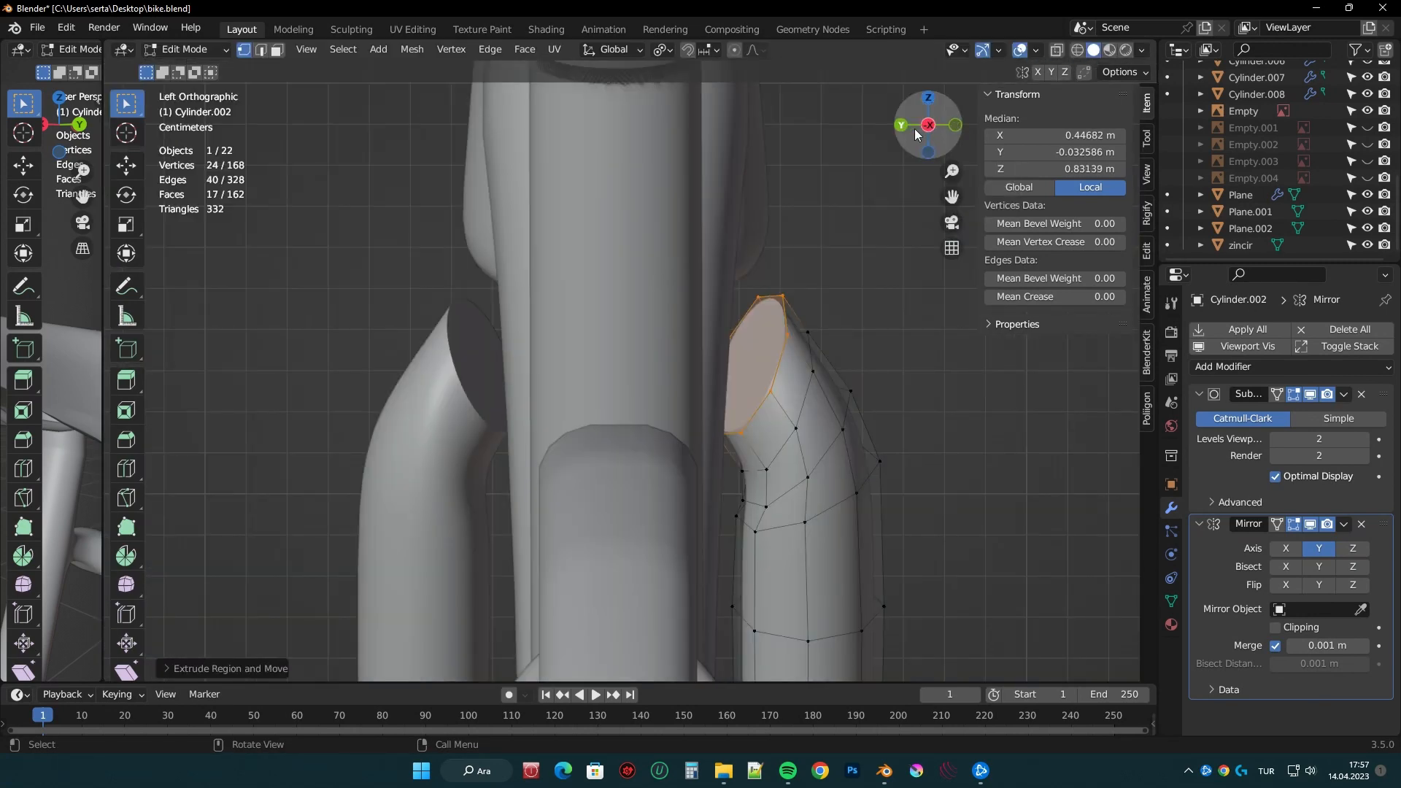
click(955, 125)
key(g)
key(KP_3)
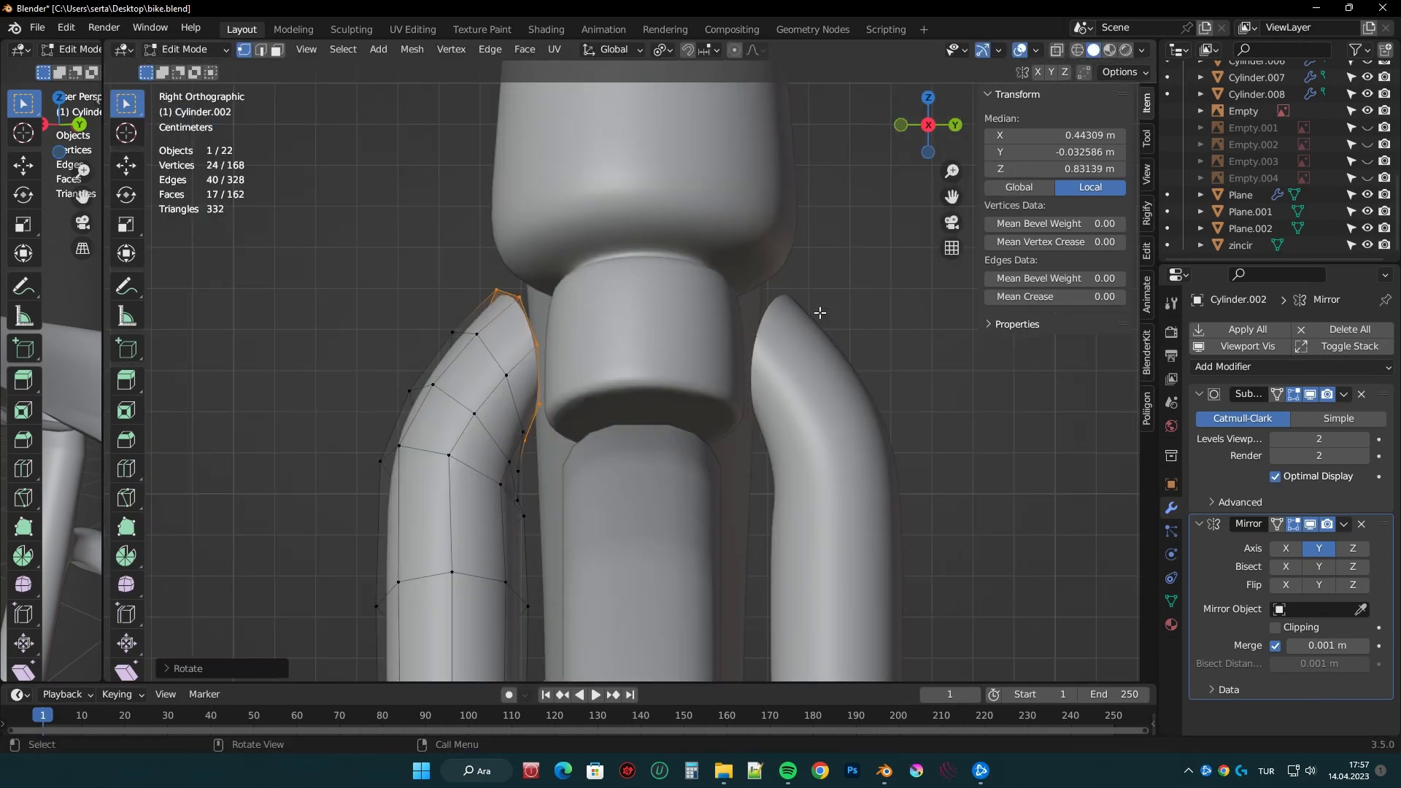
- Extrude the fork leg's upper end toward the fork crown and shift the new end loop along X
middle_drag(820, 313, 915, 284)
click(931, 126)
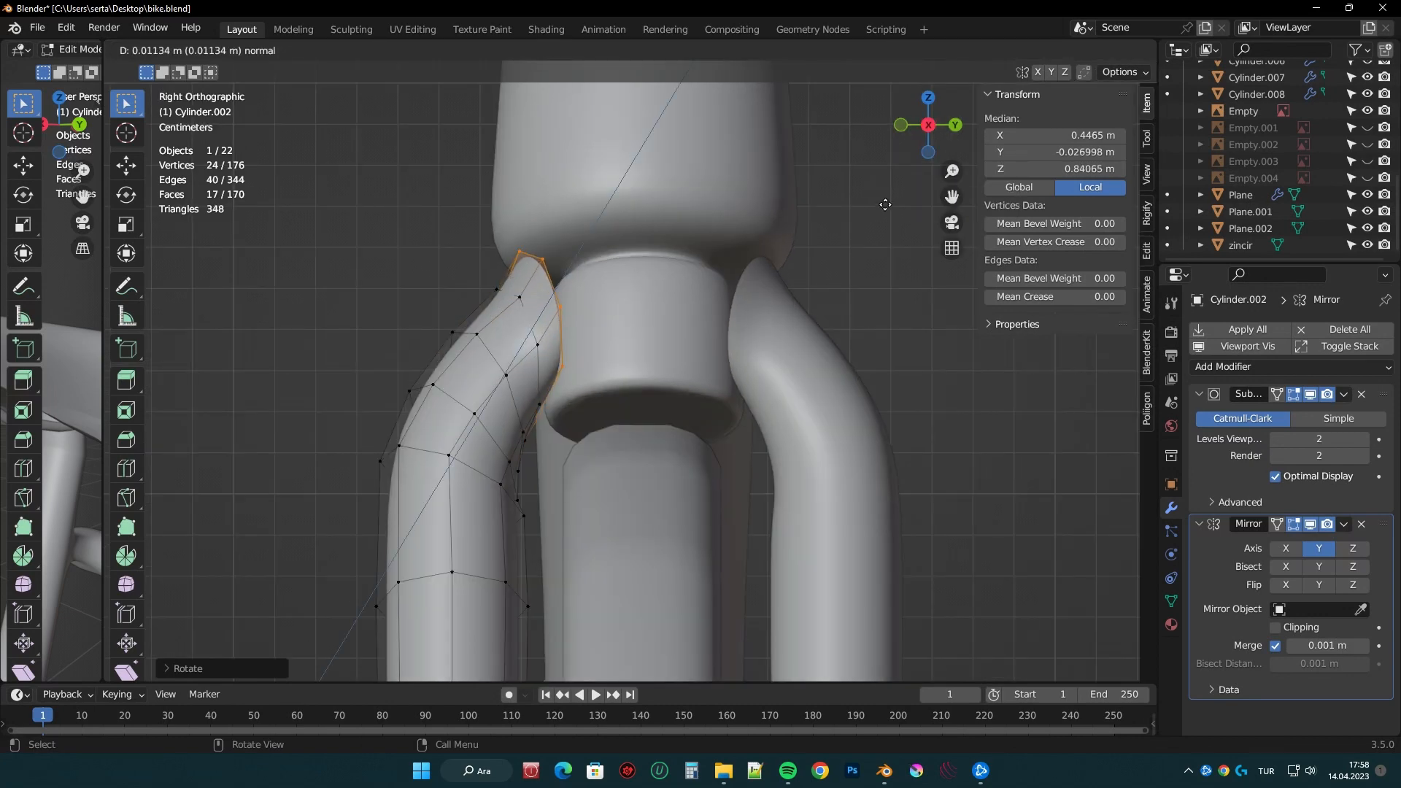
click(902, 126)
key(g)
key(x)
click(780, 257)
key(KP_3)
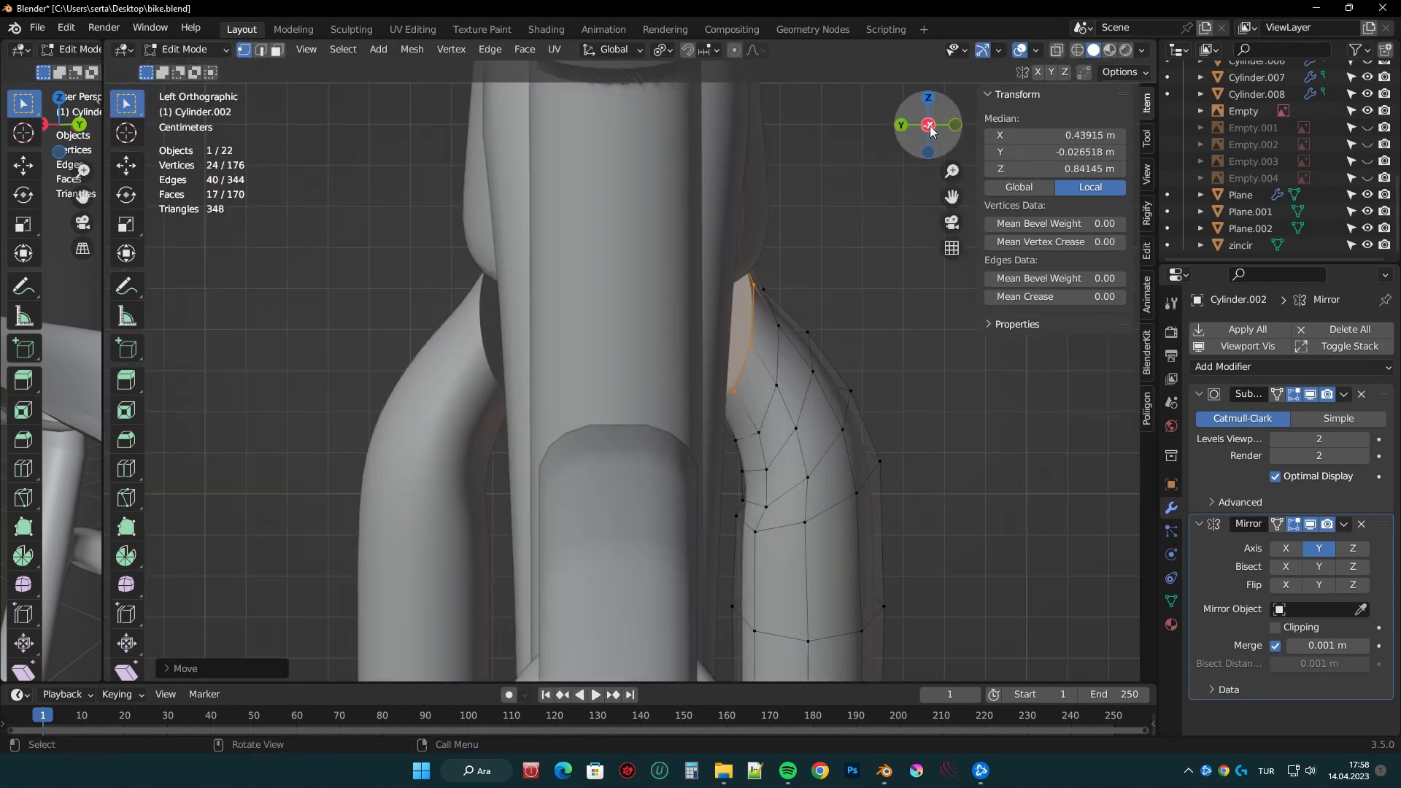
- Rotate the fork leg's upper end loop and move it about 0.007 m down along Z against the fork crown
key(r)
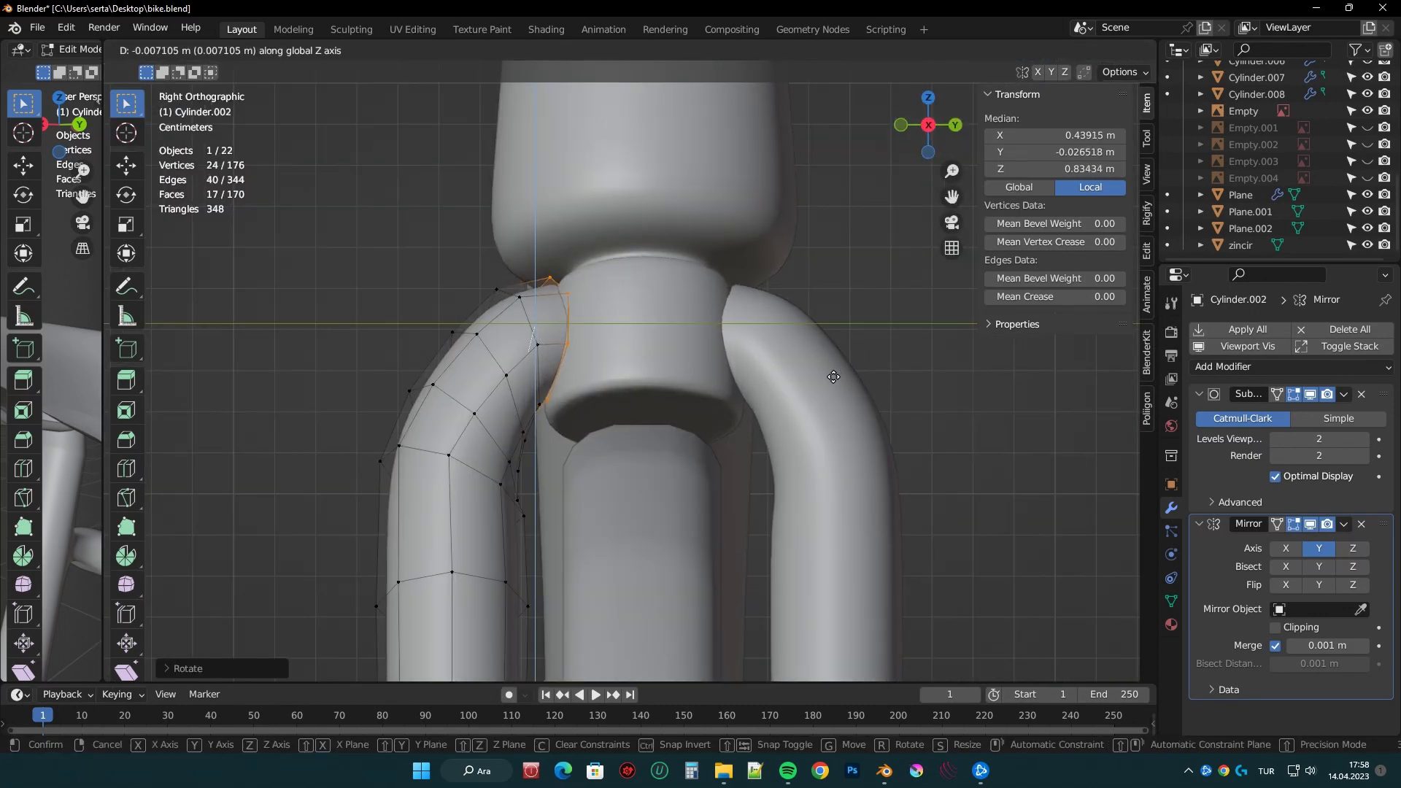
click(834, 379)
middle_drag(833, 379, 845, 309)
key(g)
key(x)
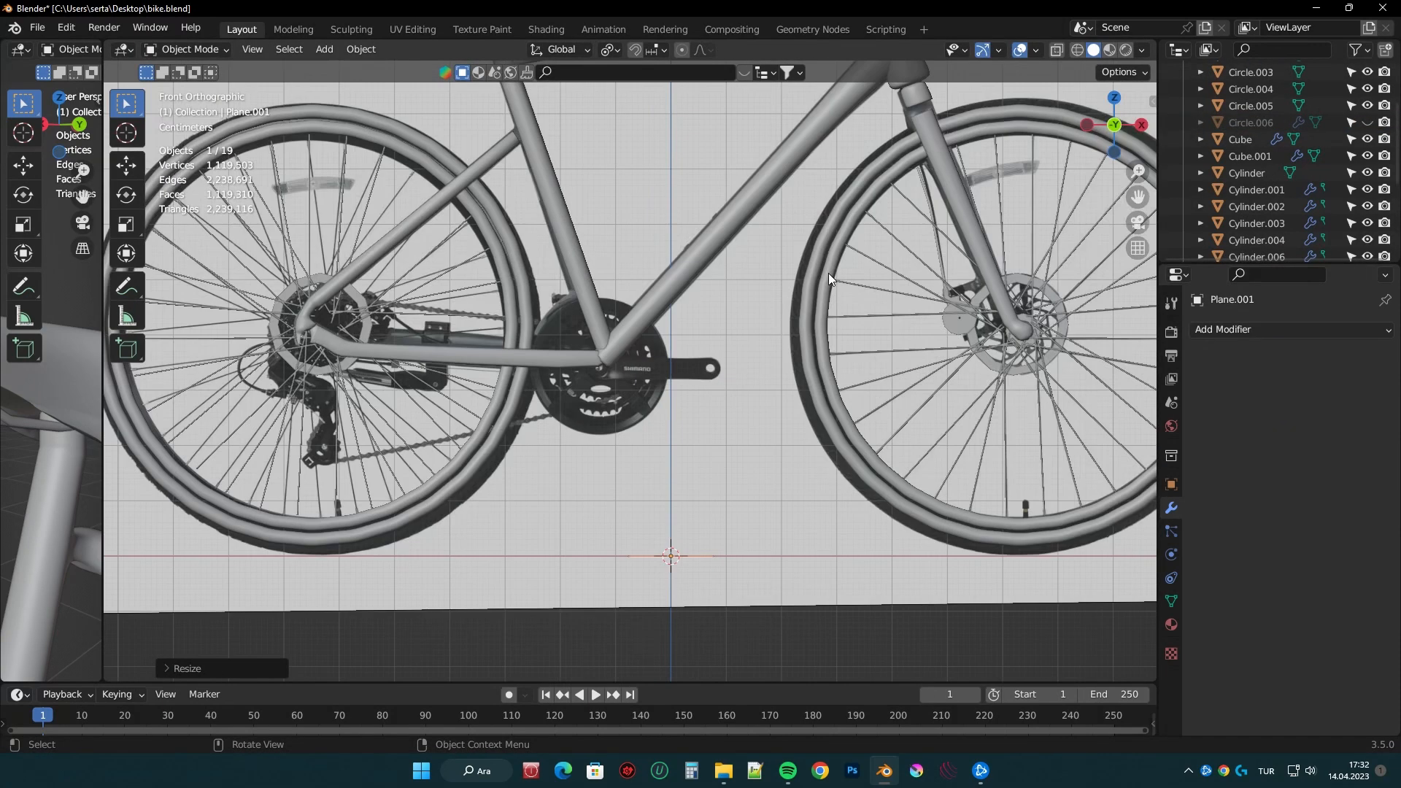
- Move the plane along Z to 0.34447 m so it sits on the crank arm in the reference
key(g)
key(z)
key(Return)
key(n)
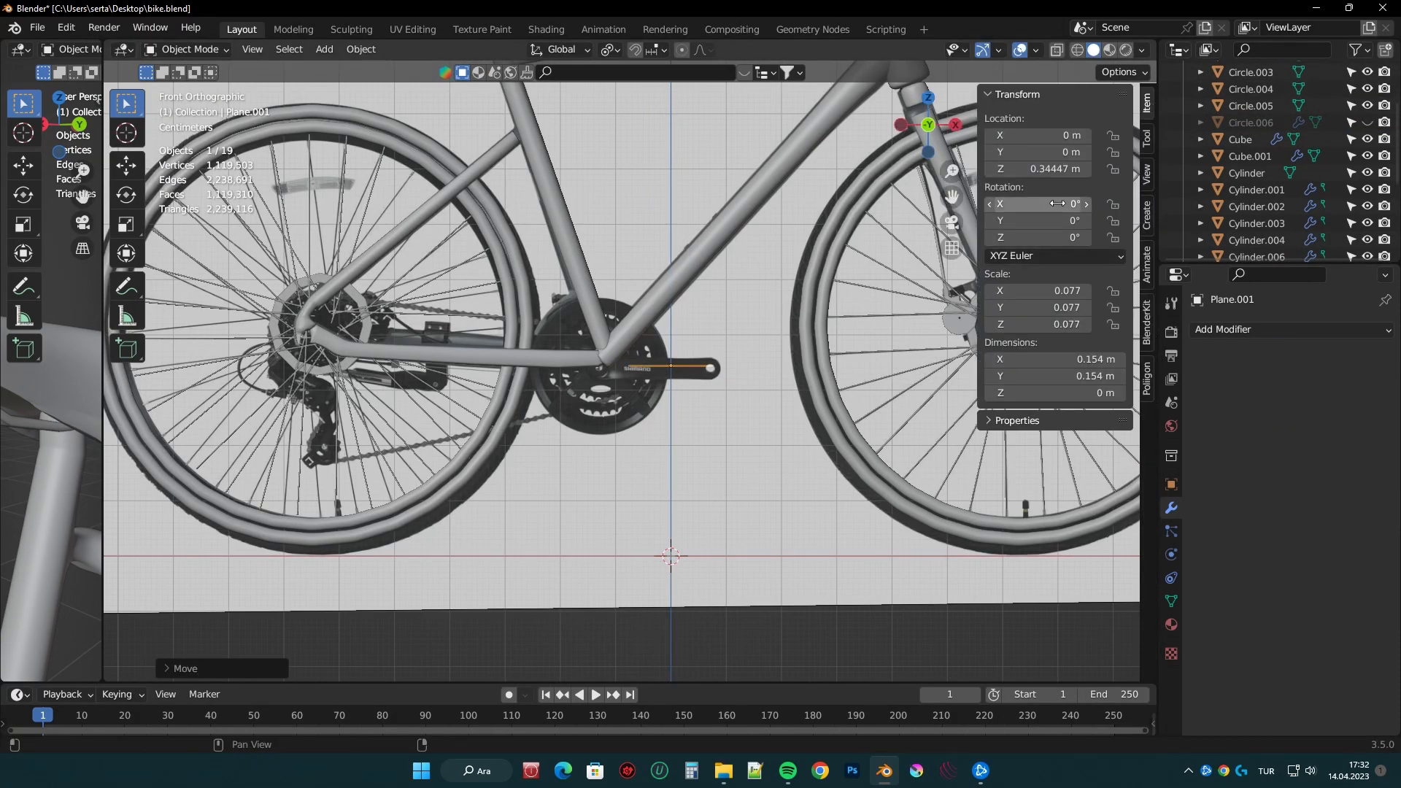
click(1033, 95)
- Scale the plane along Z to about 0.24 to match the crank arm's height in the reference
scroll(825, 199, up, 5)
shift+middle_drag(824, 199, 787, 206)
key(s)
key(z)
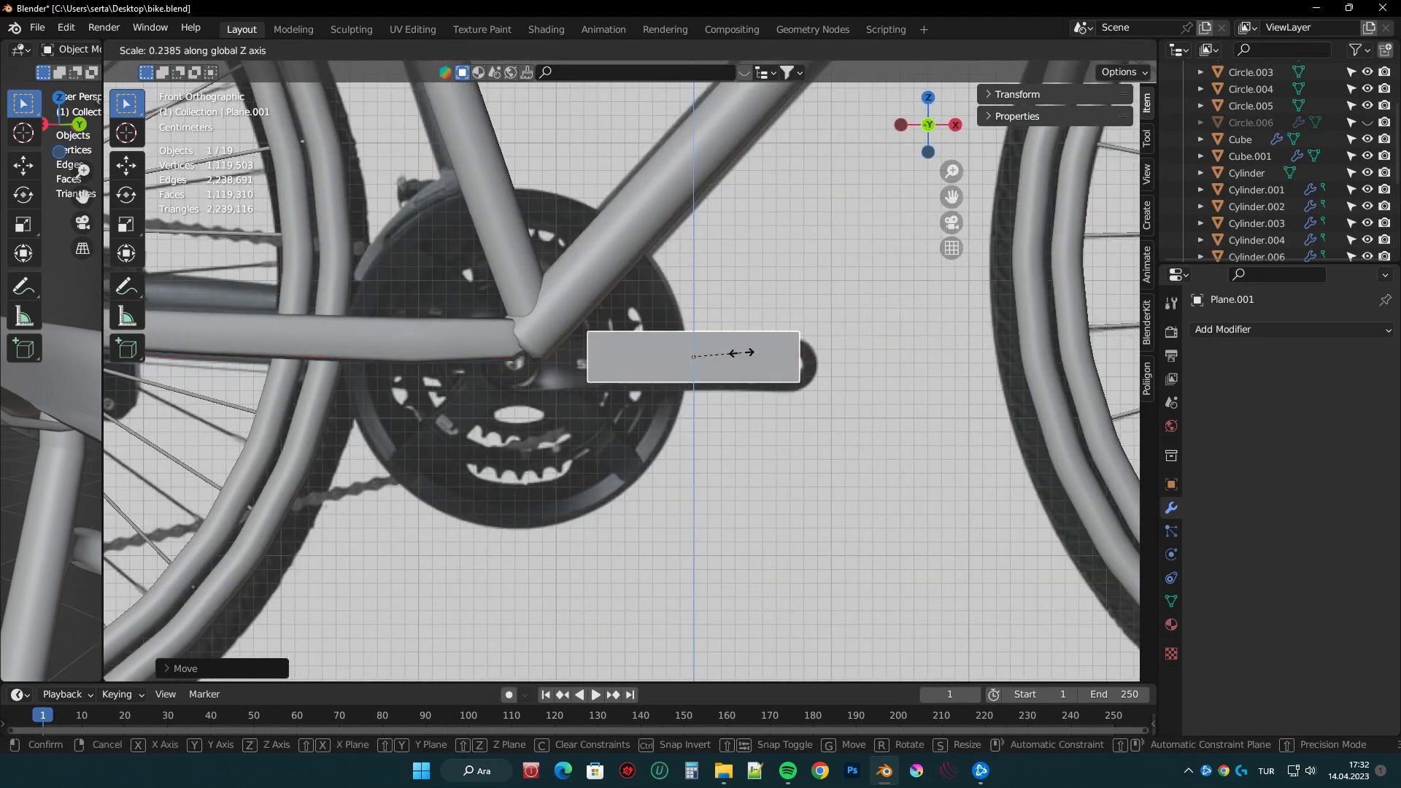
click(744, 353)
- Extend the plane's inner end edge along X toward the crank axle in the reference
scroll(789, 340, up, 3)
key(Tab)
key(g)
key(x)
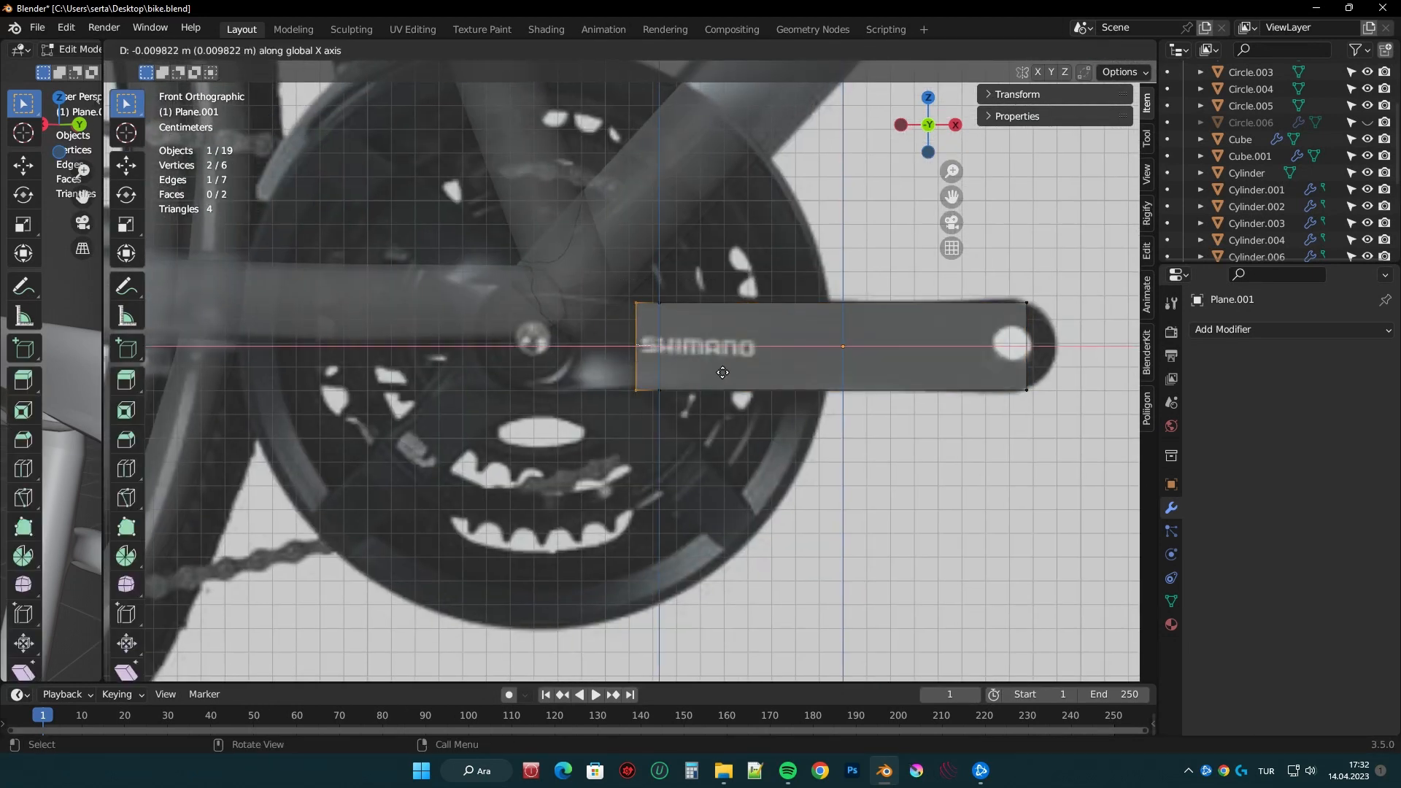
click(645, 371)
shift+middle_drag(645, 371, 324, 371)
- Extrude and narrow the plane's outer end edge in stages to round the crank arm's tip
scroll(823, 405, up, 4)
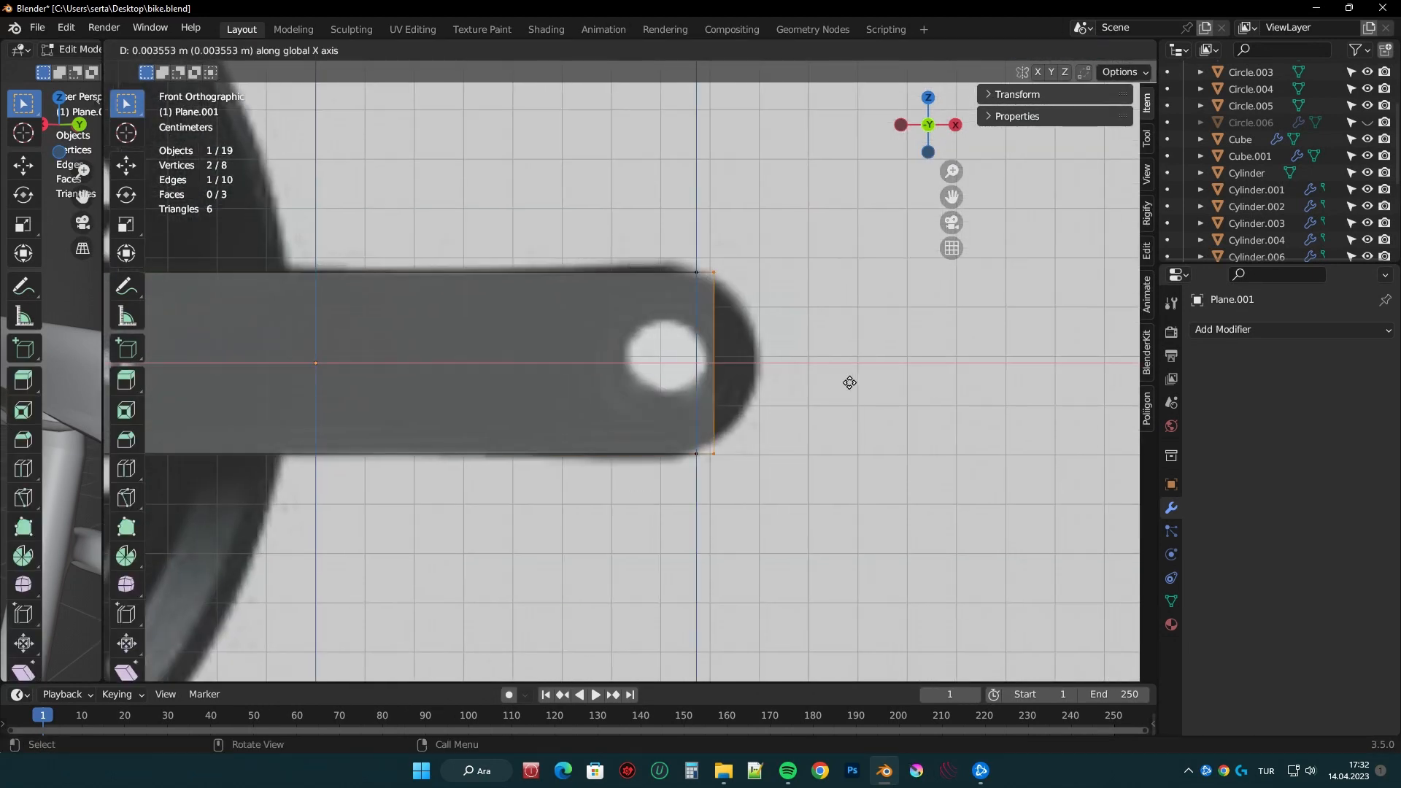
click(850, 383)
key(s)
click(832, 384)
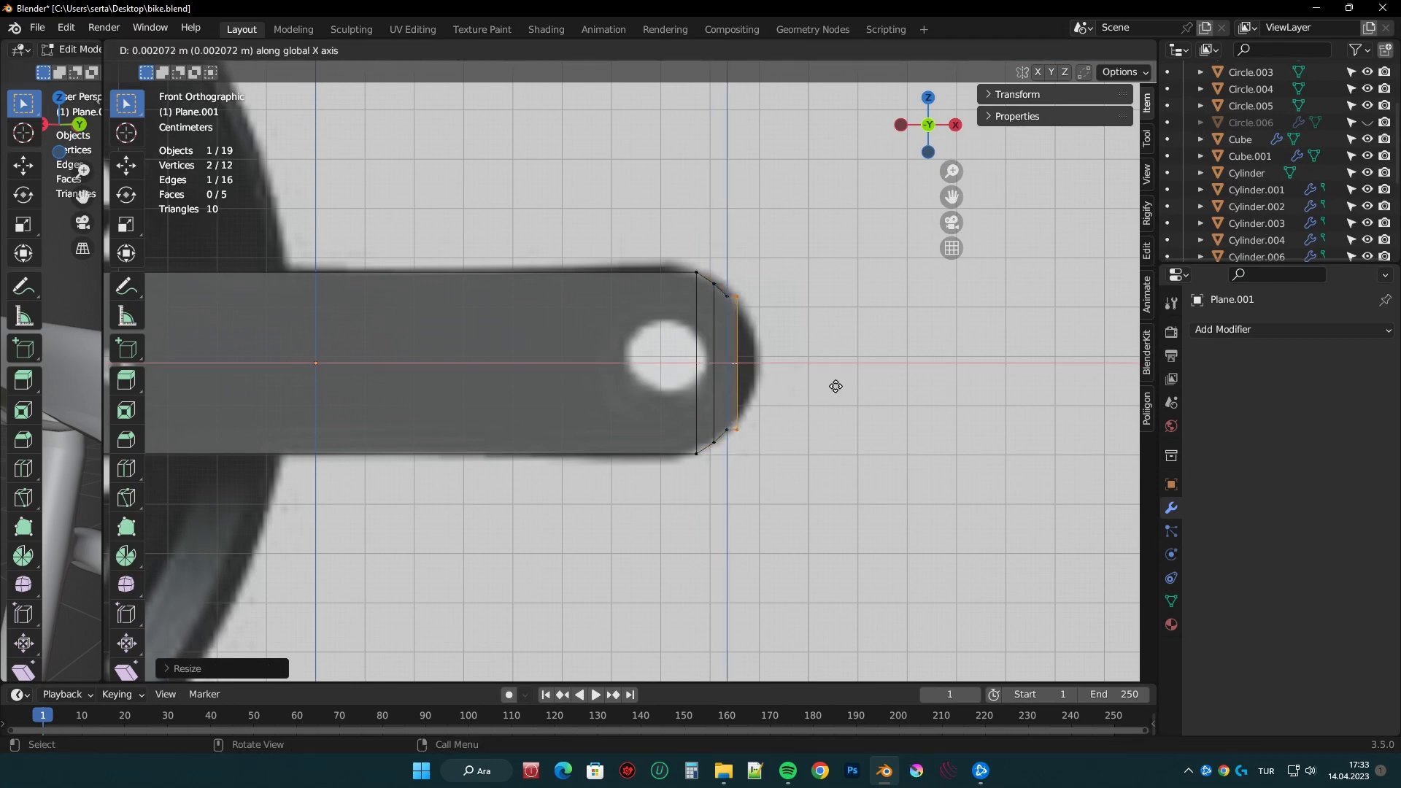
click(780, 363)
- Give the whole crank arm profile a thin thickness and return to Object Mode with solid display
key(a)
middle_drag(779, 363, 638, 440)
click(532, 347)
key(Tab)
key(alt+z)
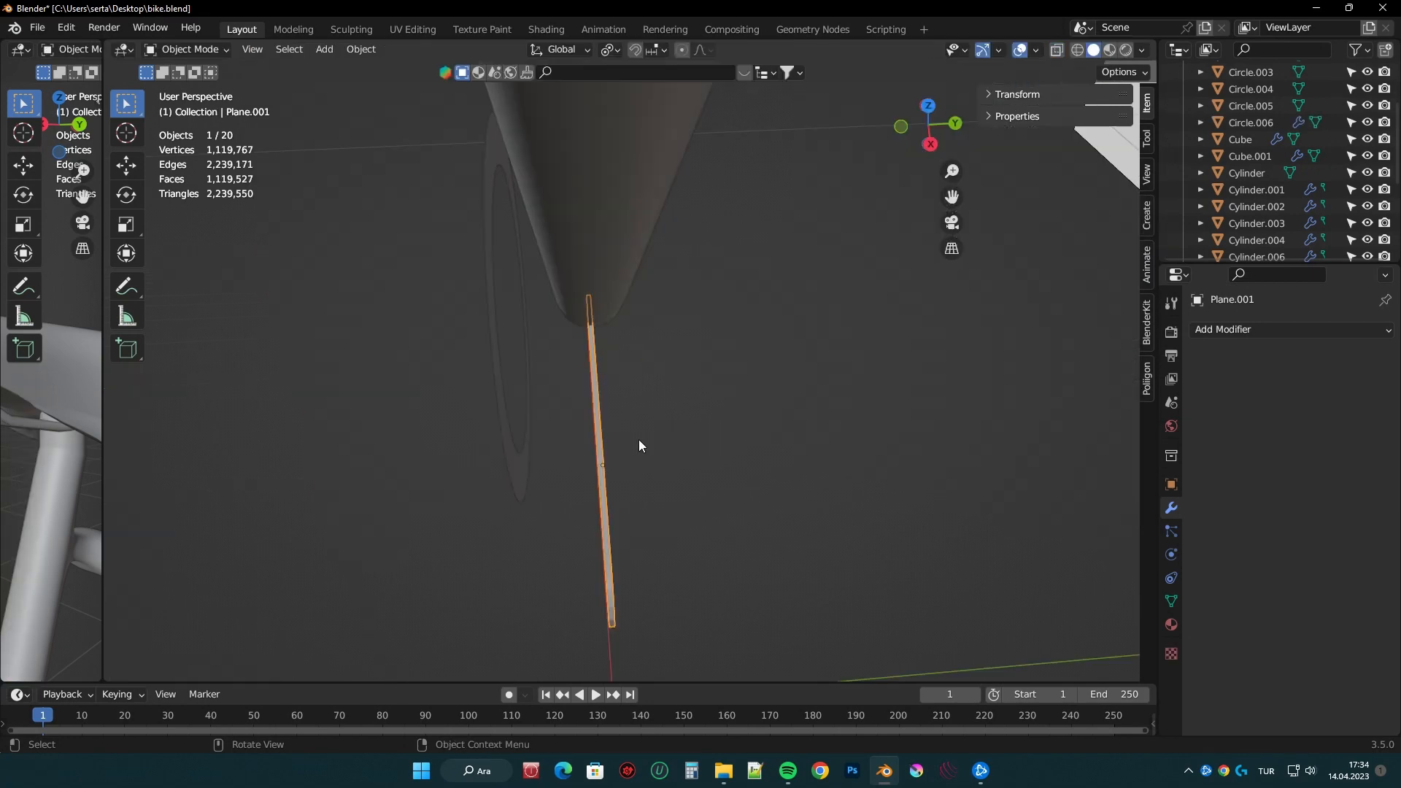
- Move the crank arm sideways along Y off the frame and place a duplicate along Y on the opposite side
key(g)
key(y)
click(516, 467)
middle_drag(516, 467, 655, 441)
key(shift+d)
key(y)
click(851, 408)
- Rotate the duplicated crank arm around the crank axle to point the opposite way
middle_drag(850, 409, 679, 299)
key(r)
click(282, 554)
click(1018, 95)
key(r)
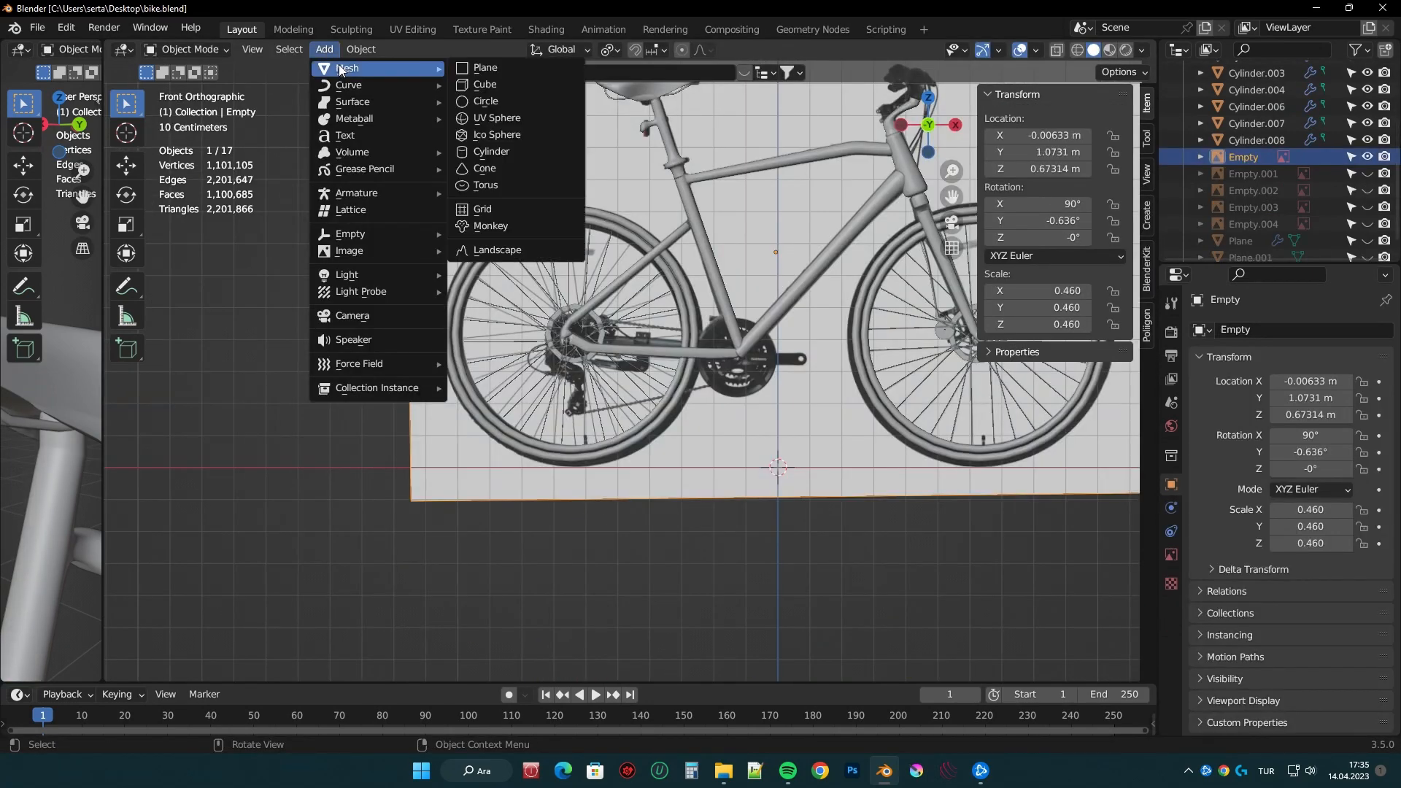
- Add a mesh plane and set its X rotation to 90° to face the front view
click(482, 65)
double_click(1036, 203)
text(90)
key(Return)
key(KP_1)
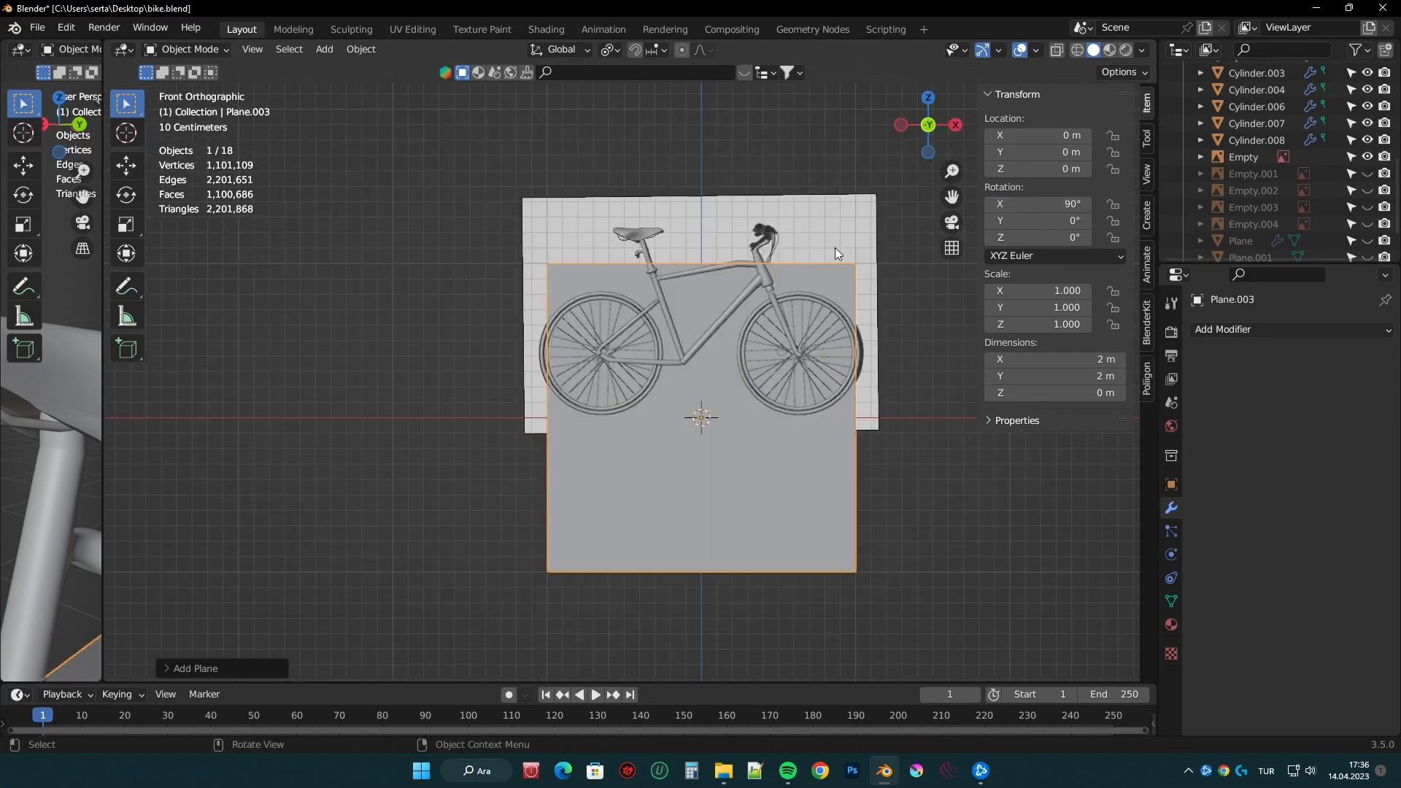
- Shrink the plane to about 0.012 m, place it on the lower chain in the reference and tilt it to about -17.7° on Y
key(s)
click(710, 403)
scroll(731, 369, up, 7)
key(g)
click(719, 396)
scroll(719, 396, up, 7)
shift+middle_drag(719, 396, 777, 251)
key(s)
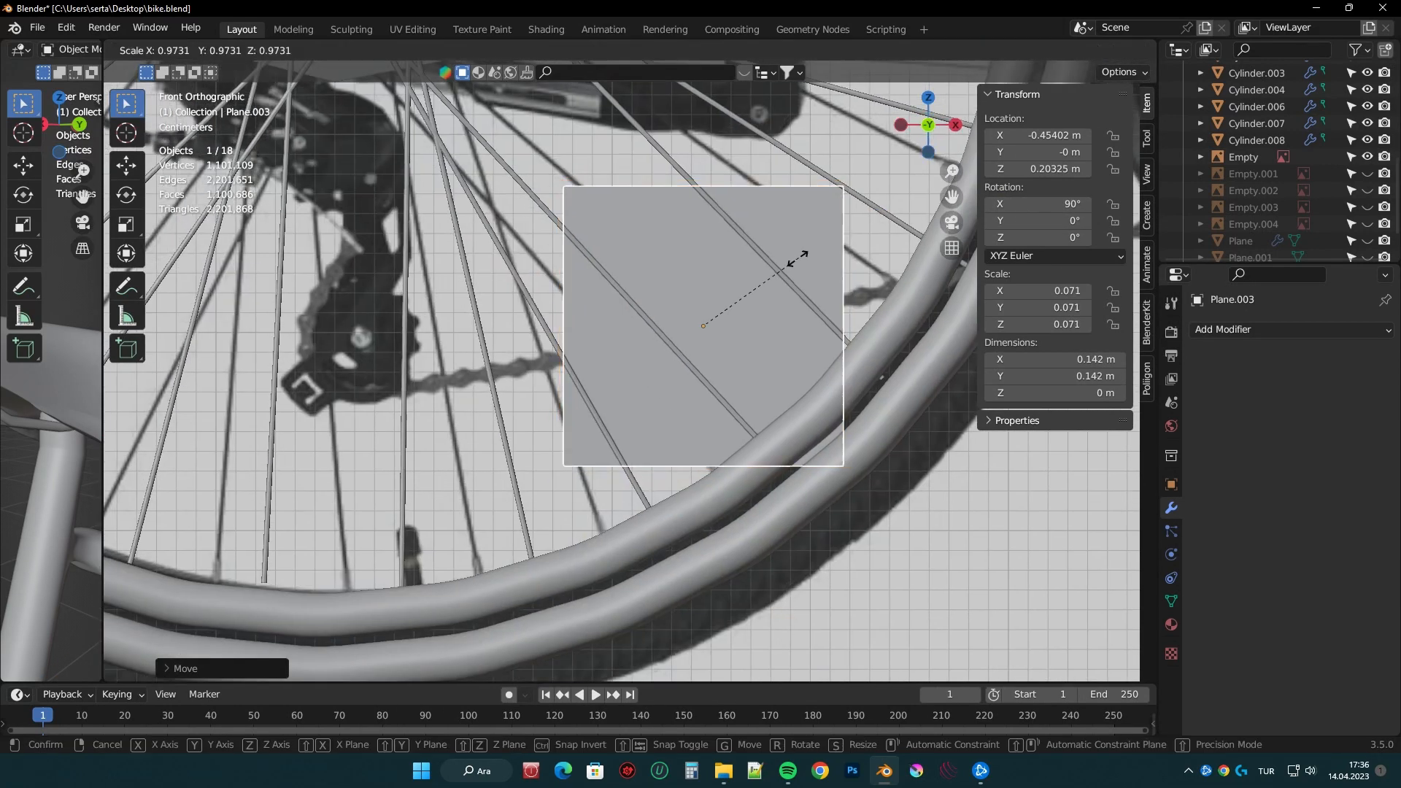
click(713, 321)
scroll(766, 310, up, 7)
shift+middle_drag(805, 304, 545, 472)
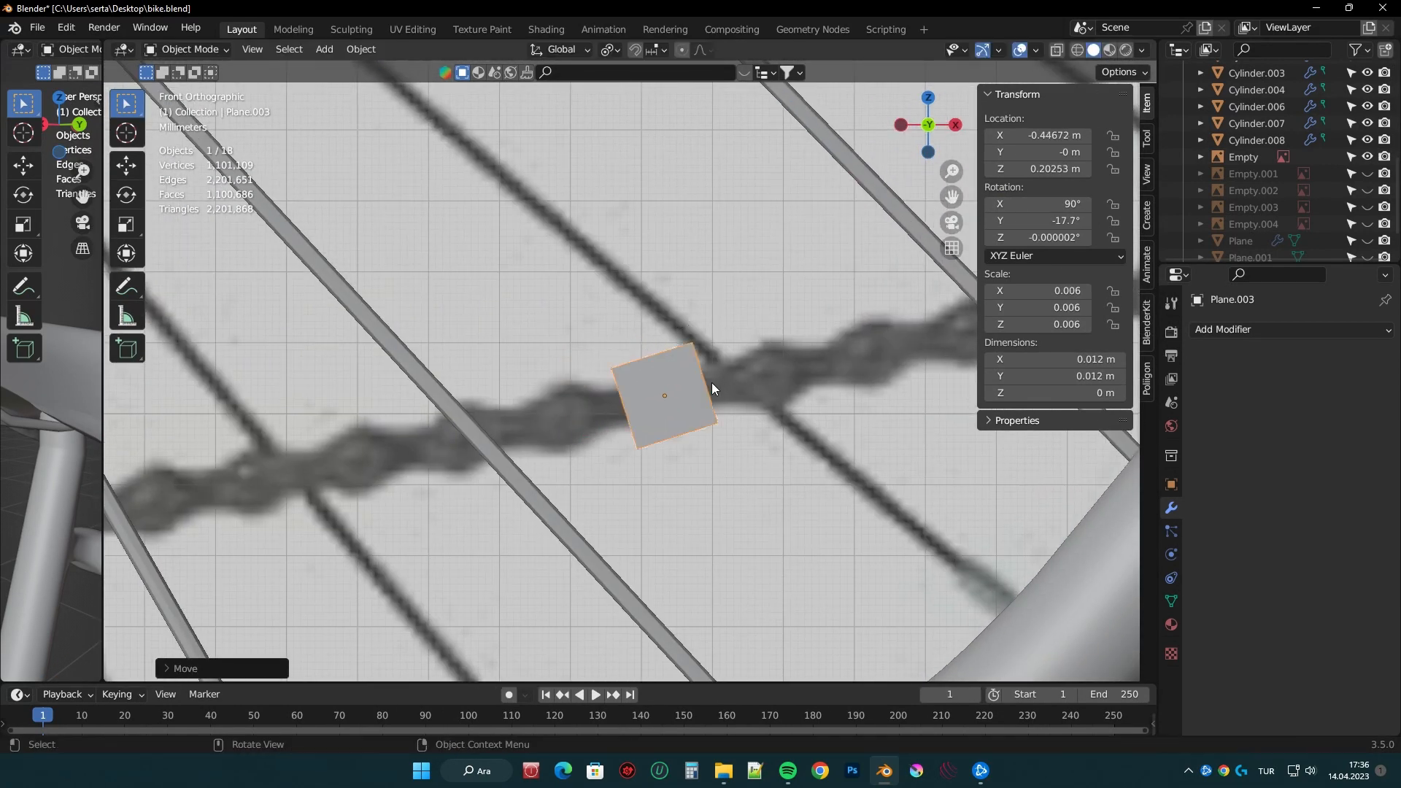
- Extrude the plane's end edge along the chain to span one link and add loop cuts across it
key(Tab)
scroll(712, 382, up, 3)
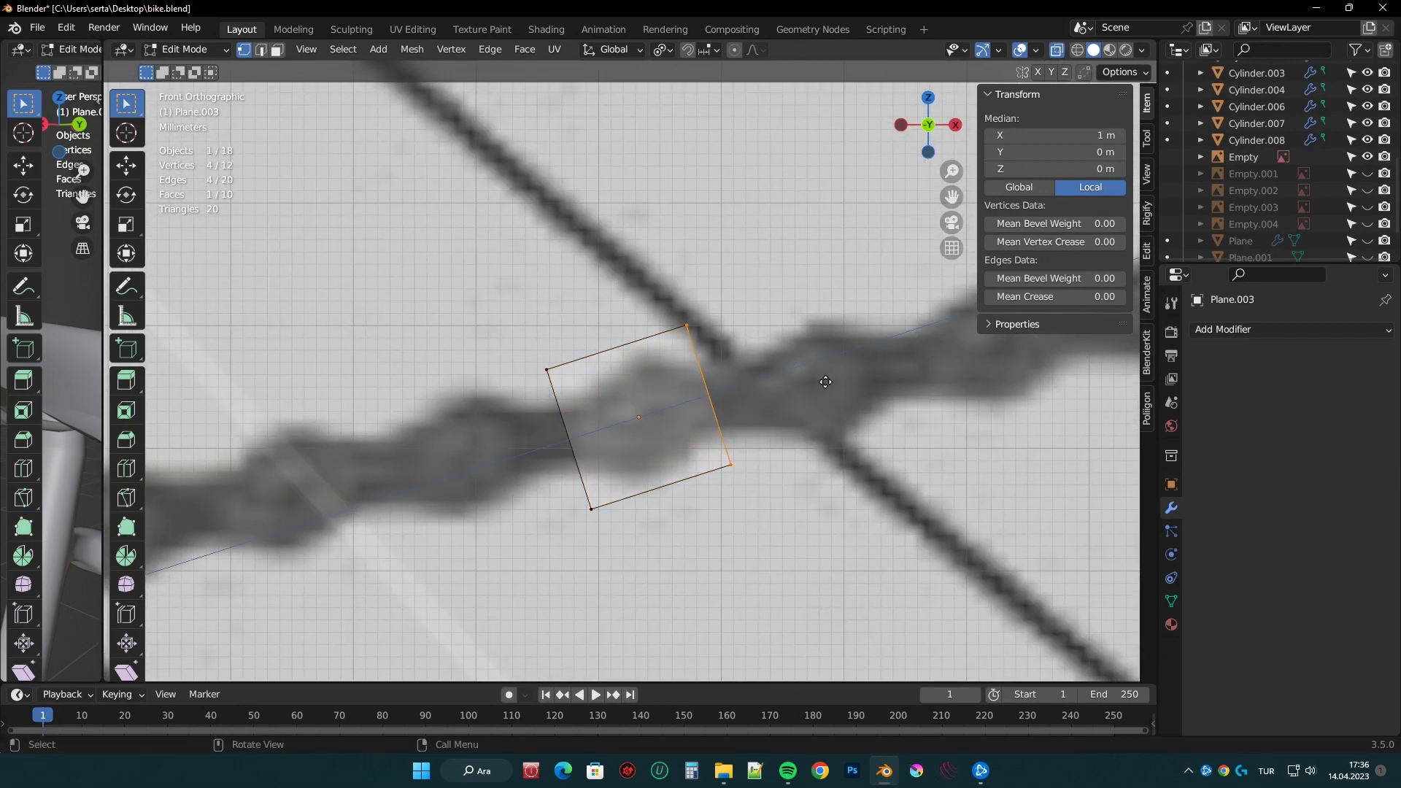
click(1061, 320)
shift+middle_drag(1027, 332, 836, 357)
key(e)
click(913, 297)
scroll(914, 297, down, 1)
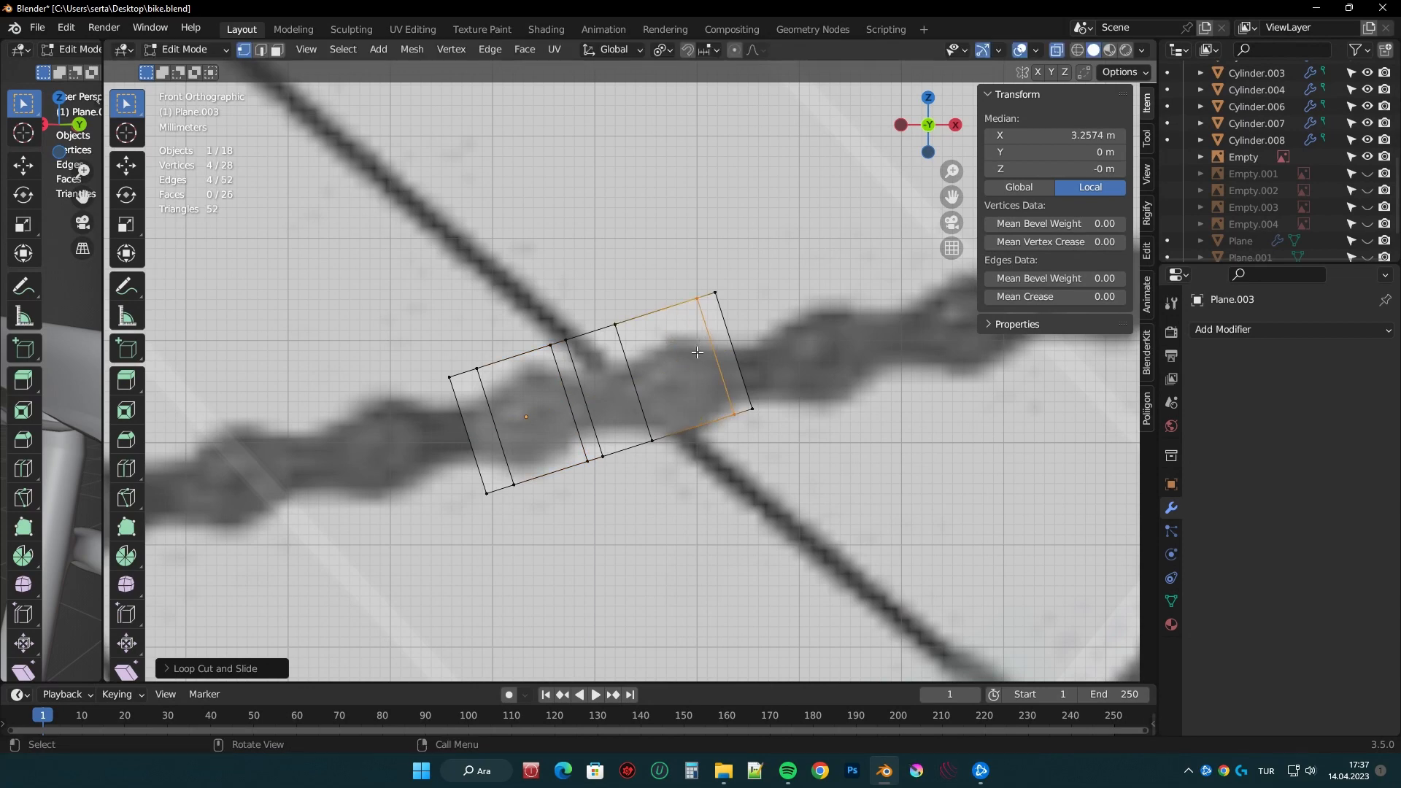
scroll(621, 439, down, 2)
scroll(554, 420, up, 3)
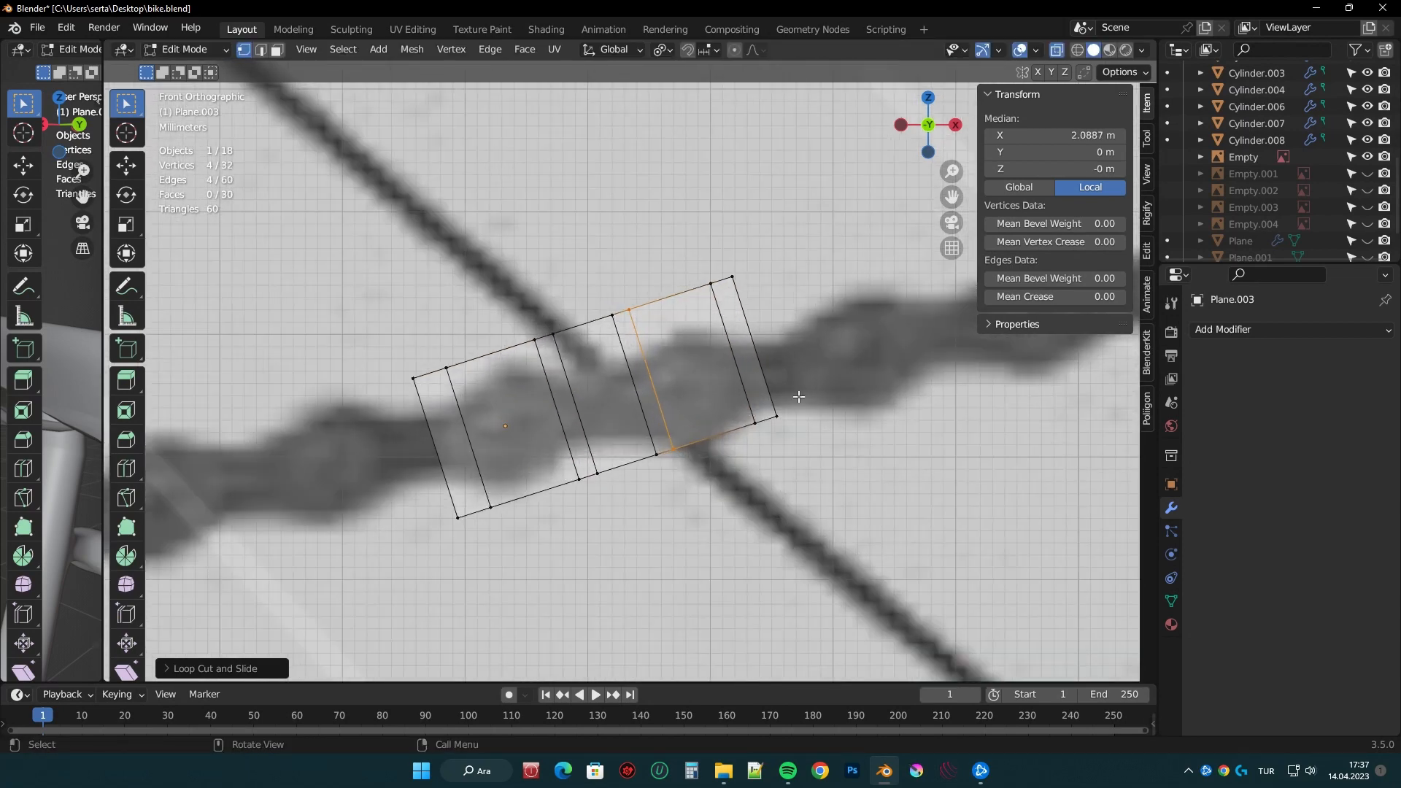
- Move the link's right end corners and the lower vertices beside the waist to follow the reference chain link
drag(799, 396, 766, 439)
shift+middle_drag(850, 410, 791, 421)
drag(633, 277, 667, 310)
key(g)
click(677, 346)
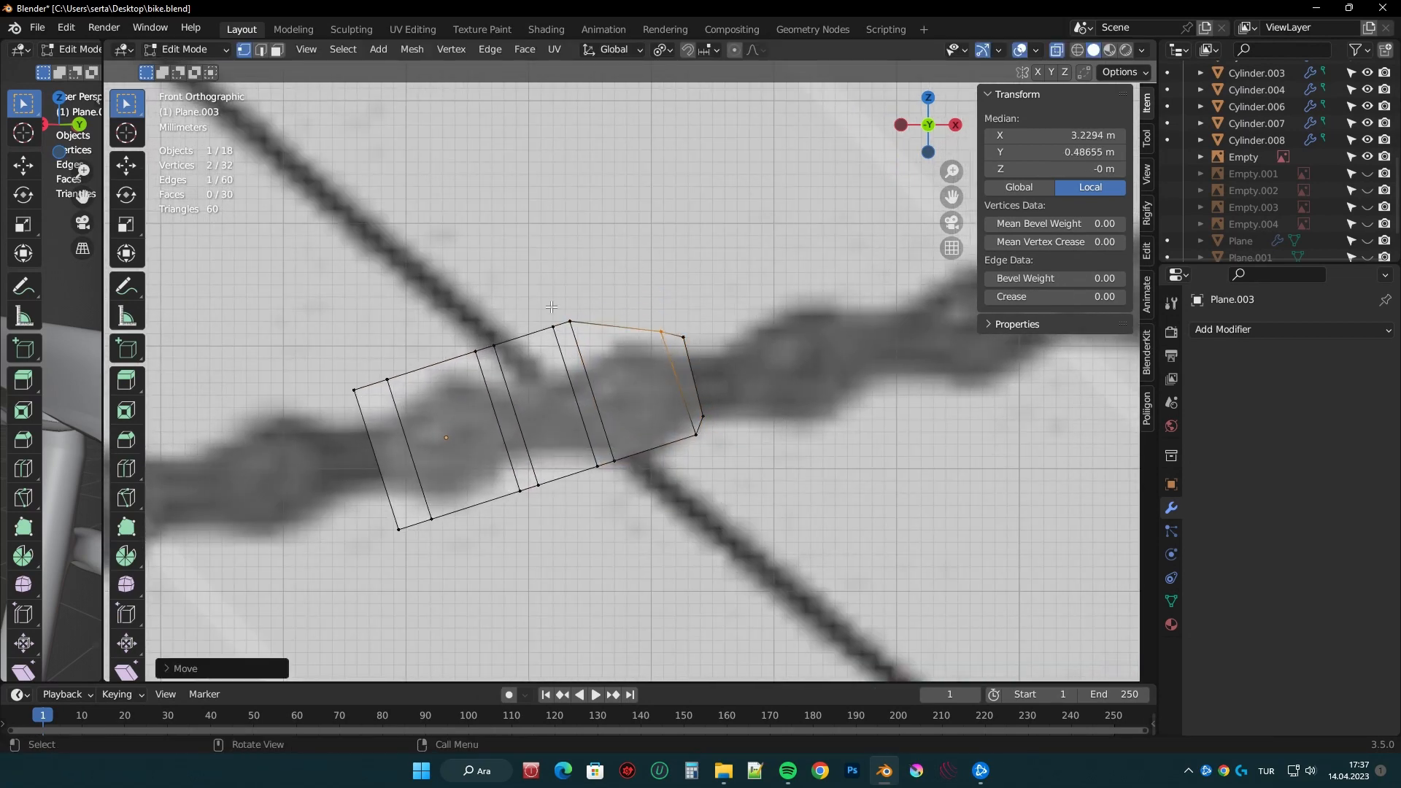
drag(584, 442, 630, 480)
key(g)
click(628, 471)
drag(505, 471, 571, 518)
key(g)
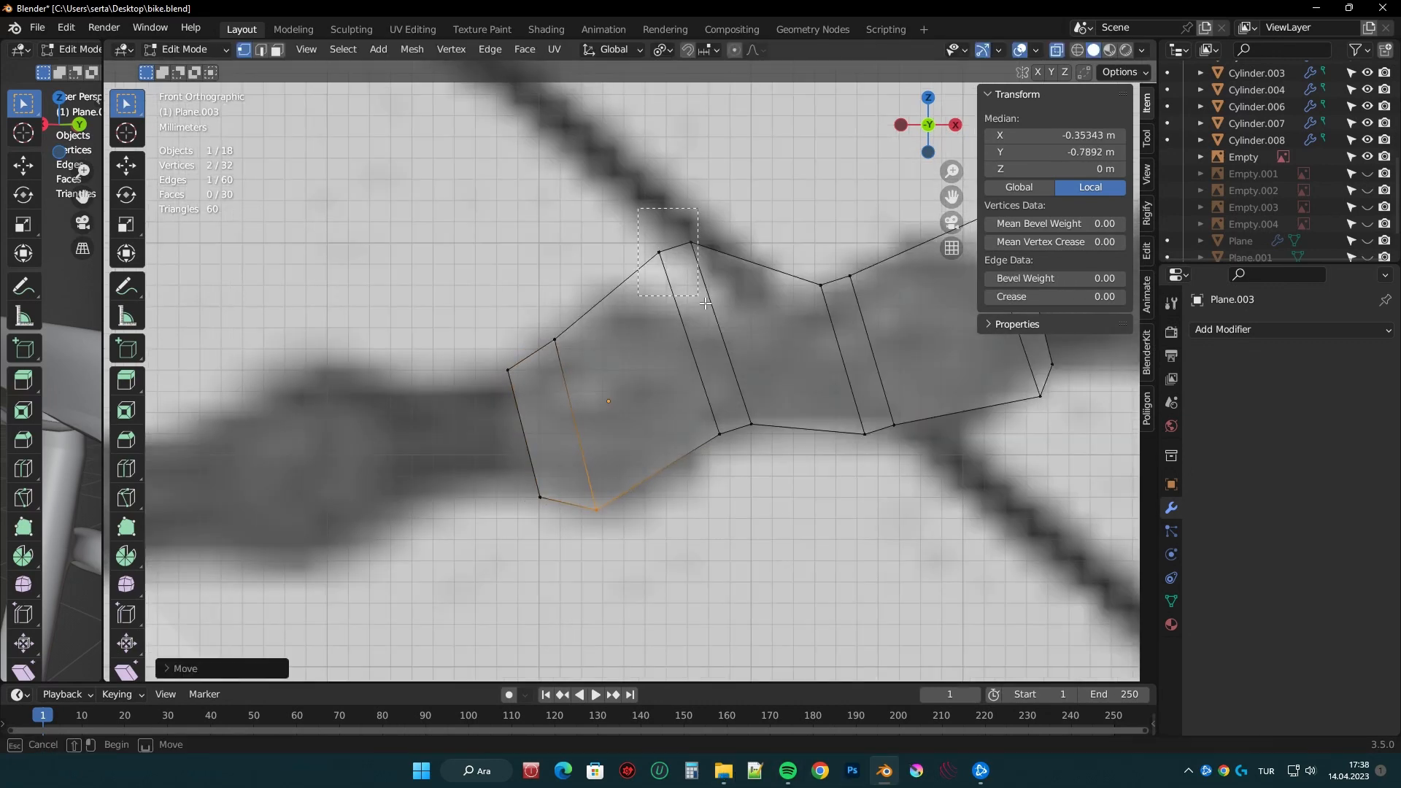
- Move the upper and lower vertex pairs between the left lobe and the waist inward to narrow the link
drag(705, 303, 716, 311)
key(g)
click(693, 350)
drag(693, 398, 783, 479)
key(g)
click(785, 484)
shift+middle_drag(893, 461, 760, 476)
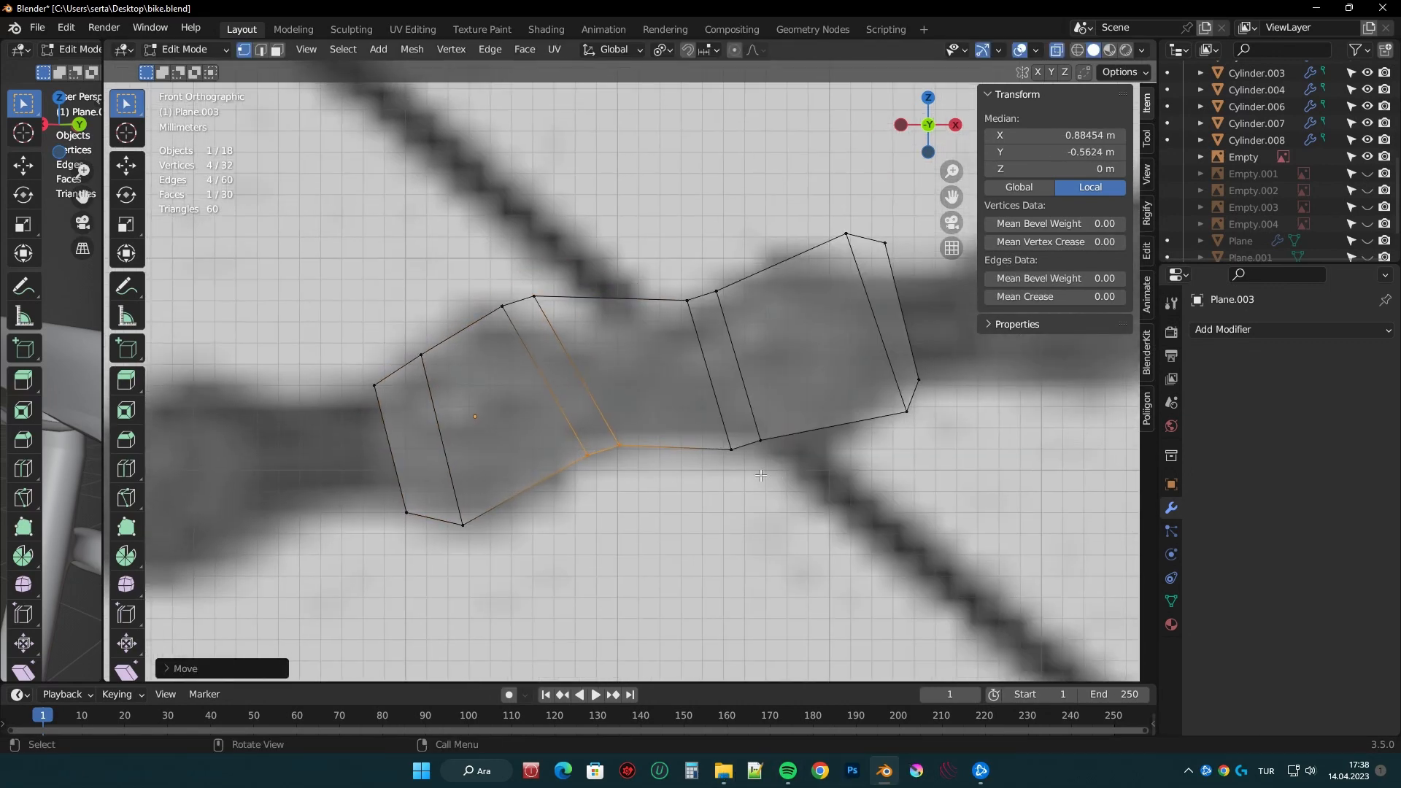
- Reposition the left waist vertices individually to round the link's left lobe against the reference
drag(519, 280, 551, 316)
key(g)
click(583, 336)
drag(599, 423, 631, 463)
key(g)
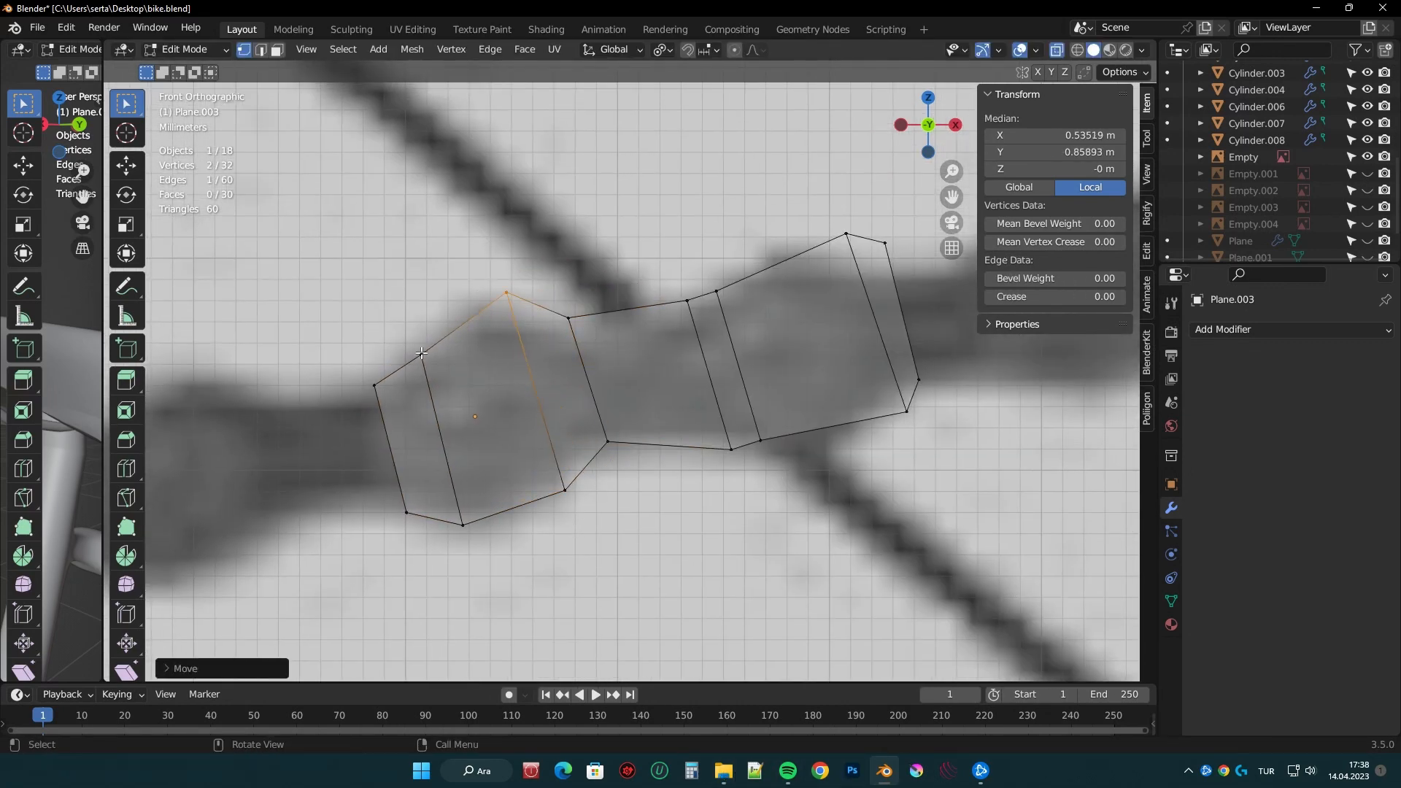
shift+middle_drag(796, 295, 712, 308)
- Adjust the right lobe's upper and inner vertices to round the link's other end against the reference
drag(743, 224, 781, 278)
key(g)
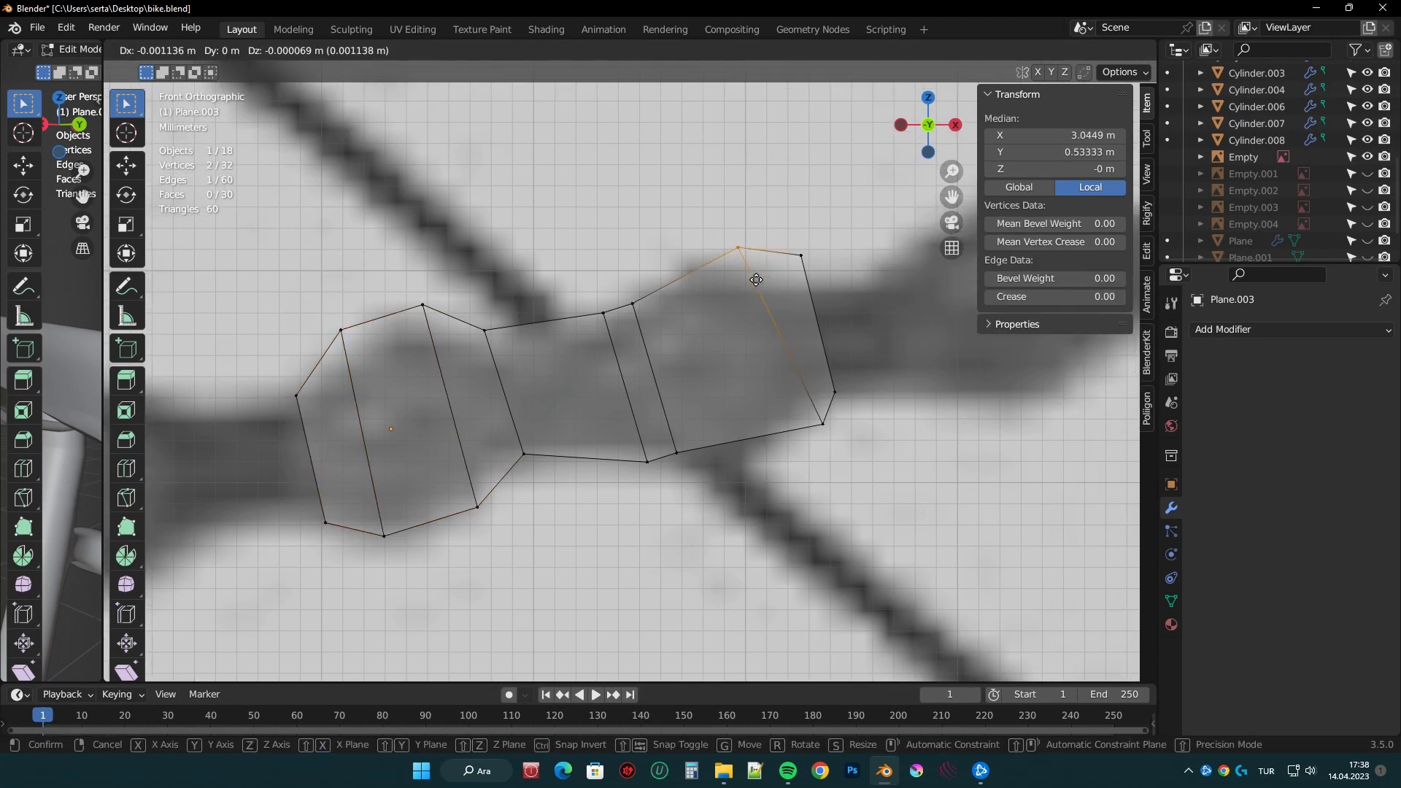
drag(623, 286, 692, 470)
key(g)
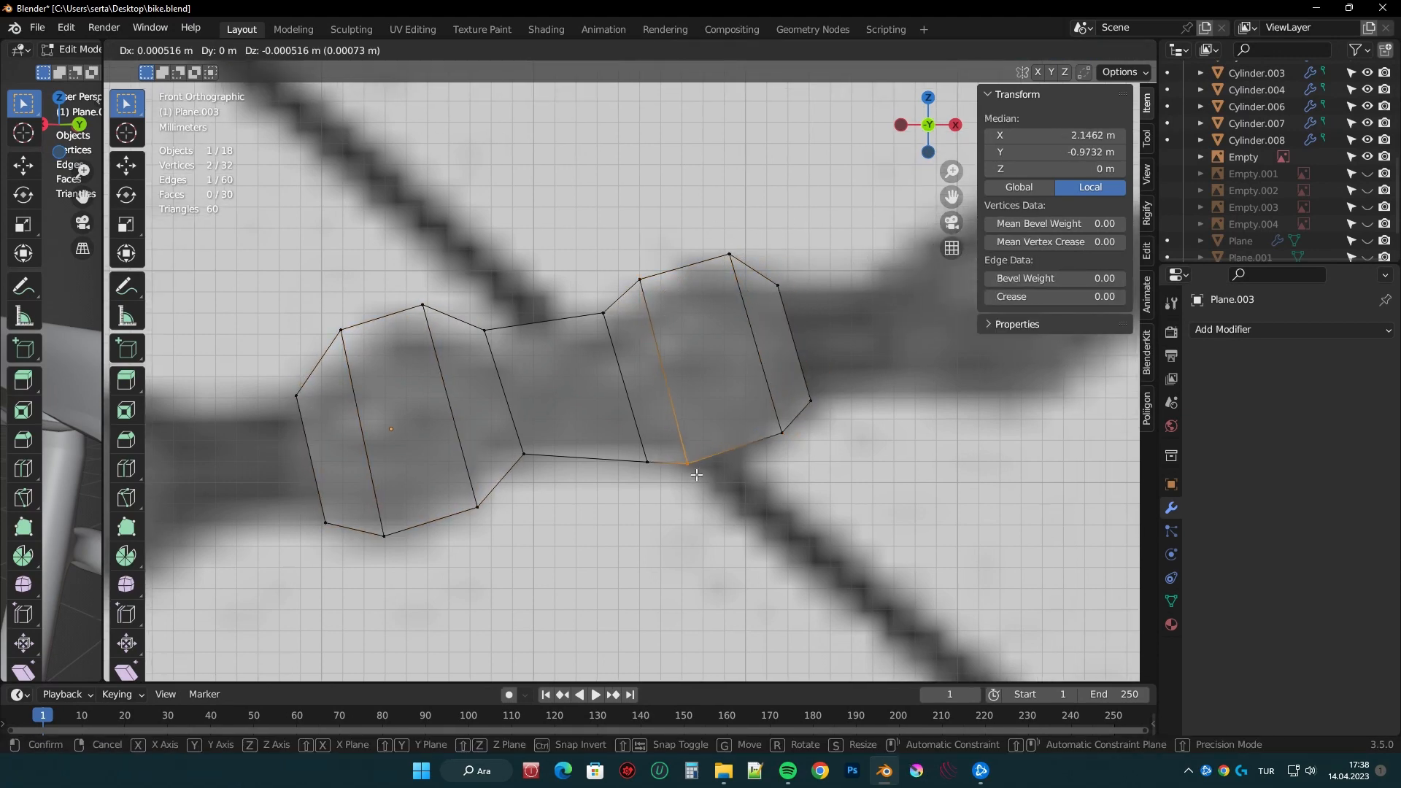
- Move the chain link to the start of the lower chain run beside the rear derailleur
scroll(650, 478, down, 5)
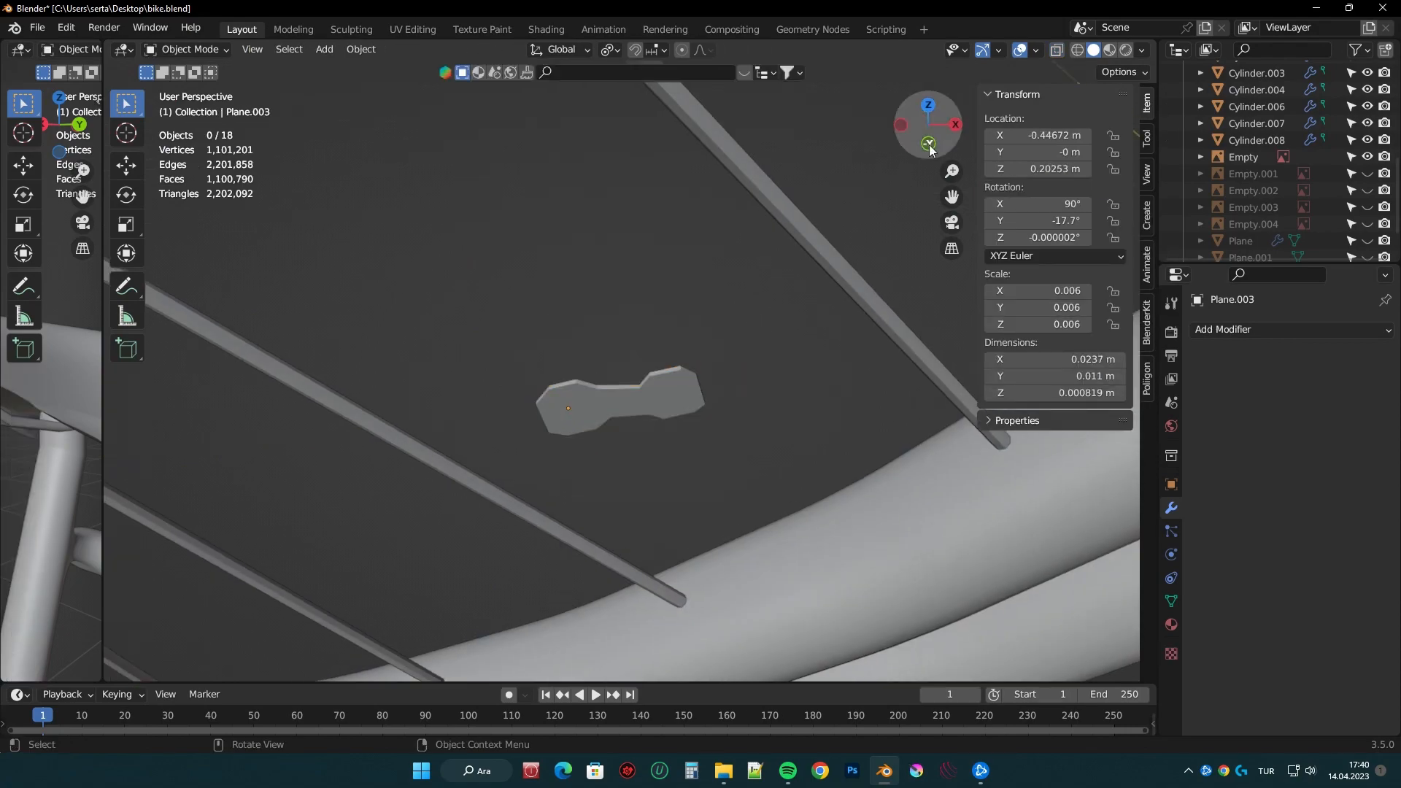
key(g)
click(527, 427)
middle_drag(558, 419, 706, 394)
key(KP_1)
scroll(589, 335, up, 3)
- Add an Array modifier to the chain link
click(1291, 329)
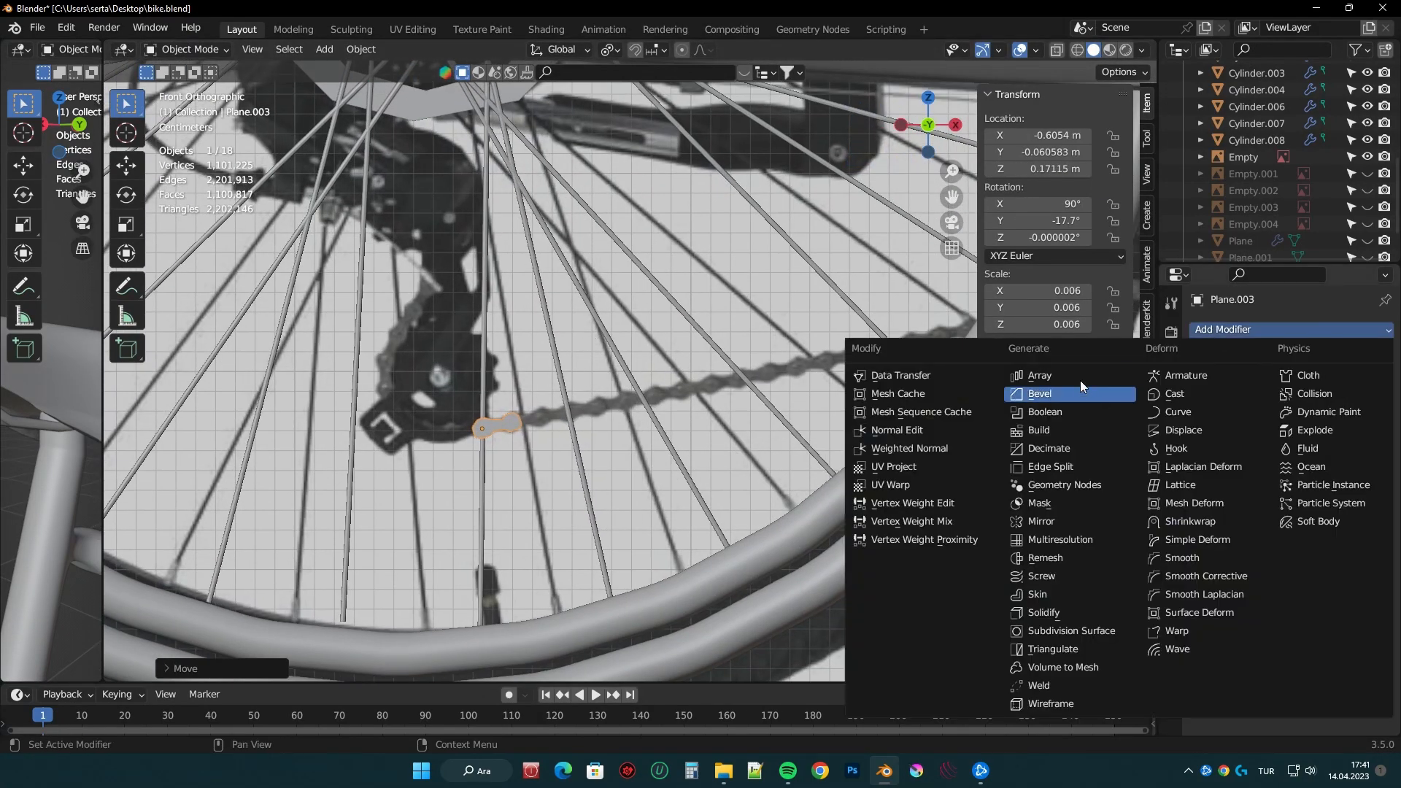
click(1080, 376)
scroll(332, 456, down, 3)
click(1368, 158)
click(1368, 158)
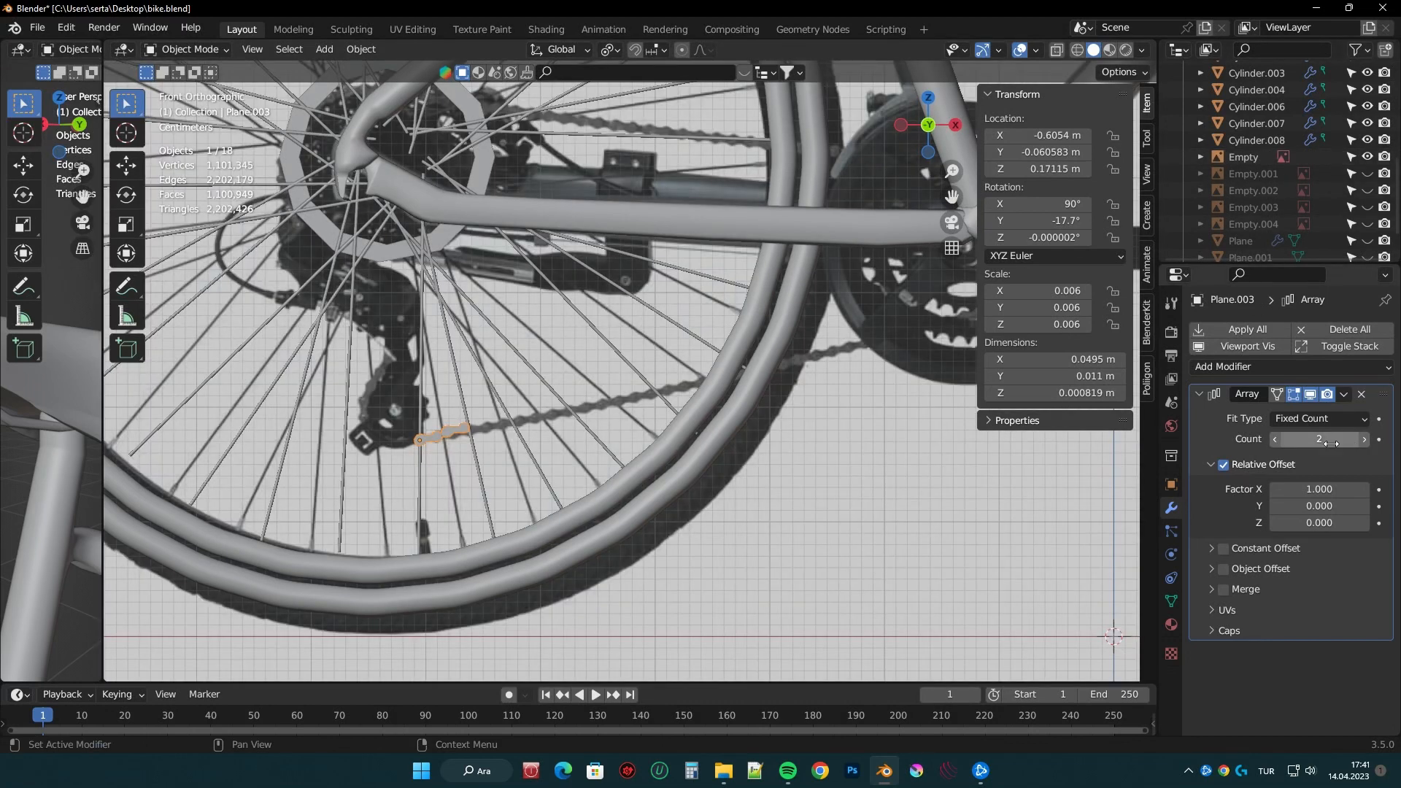
- Rotate the link array to about -11.8° on Y along the lower chain and set its count to 24
key(r)
click(906, 392)
shift+middle_drag(905, 394, 662, 406)
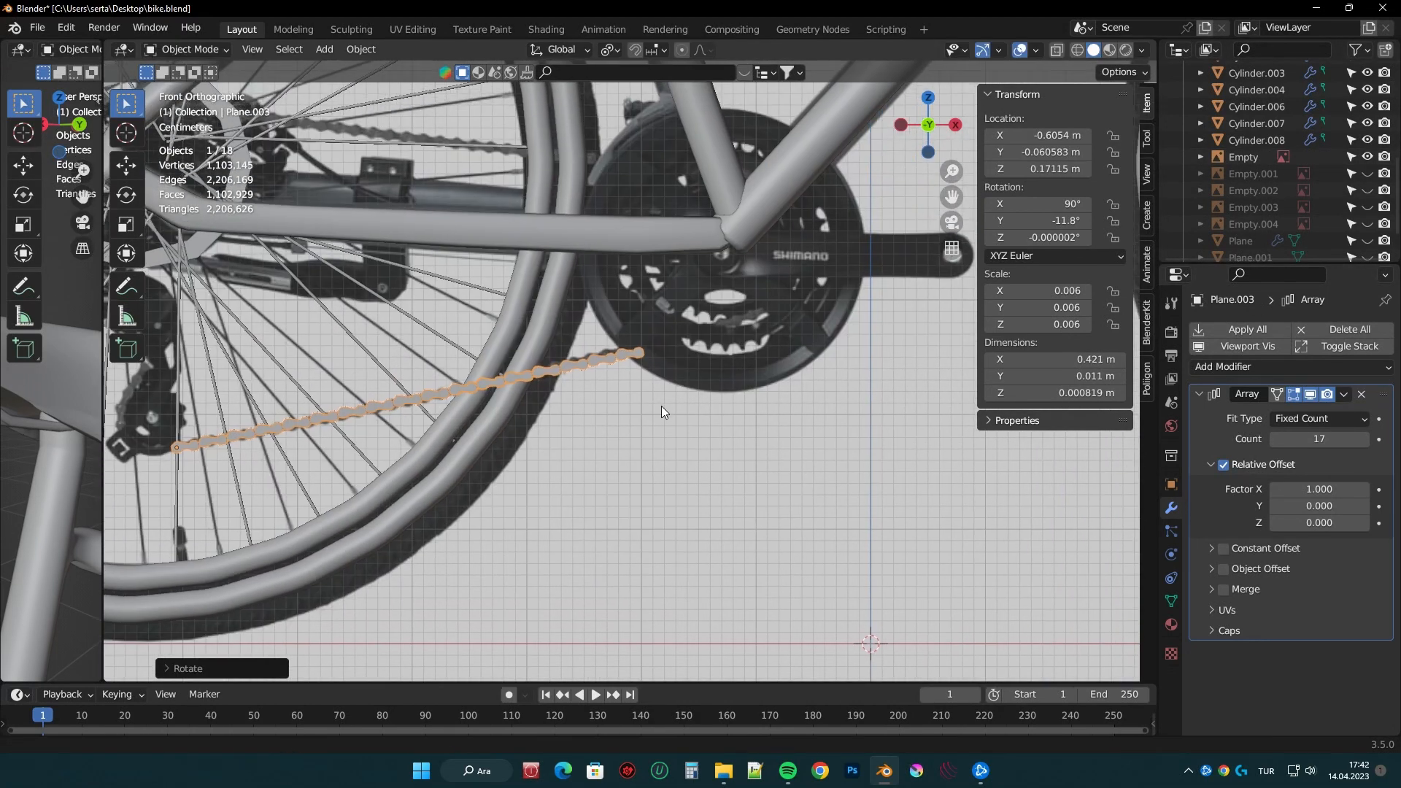
scroll(738, 350, down, 1)
shift+middle_drag(692, 345, 747, 343)
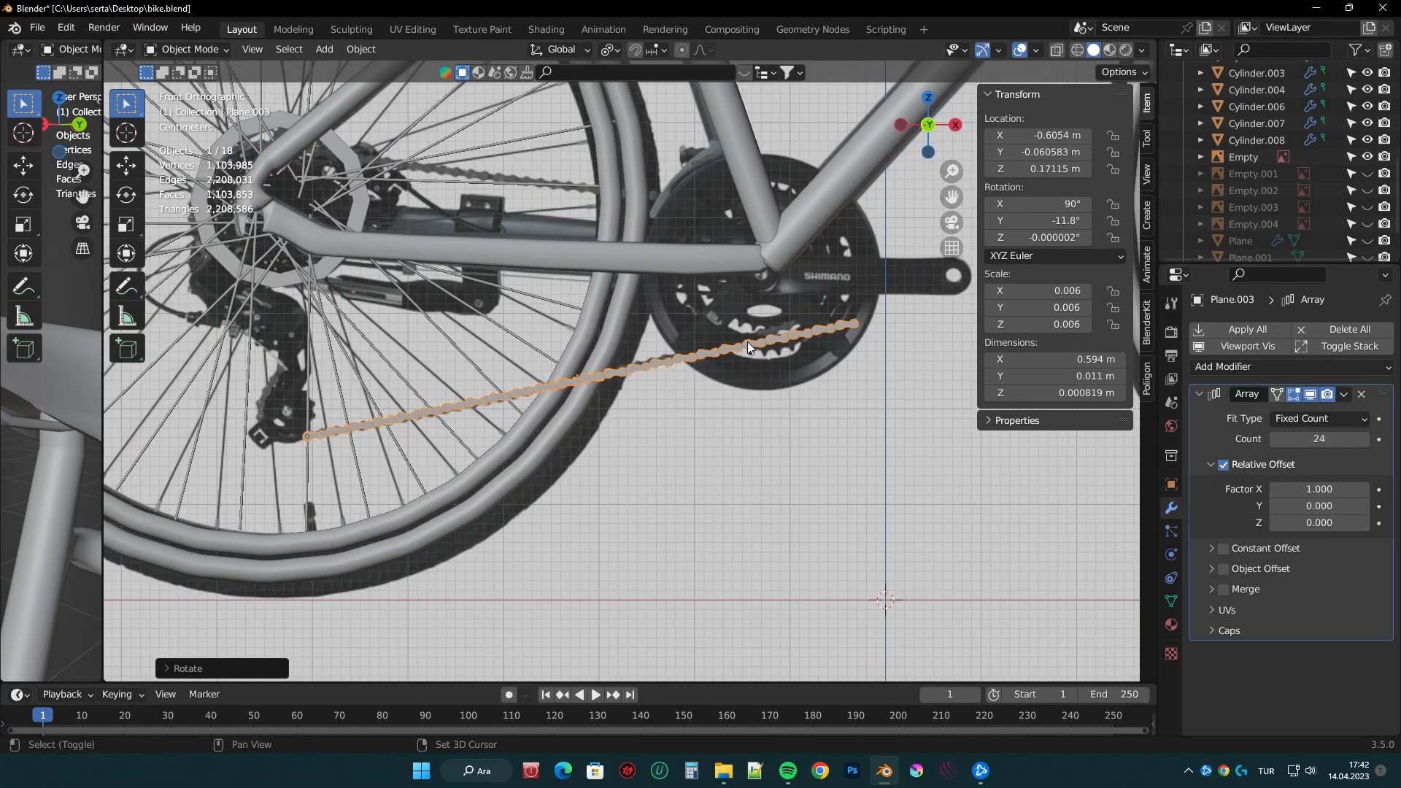
- Duplicate single chain links and rotate each one to continue the chain around the front chainring
key(r)
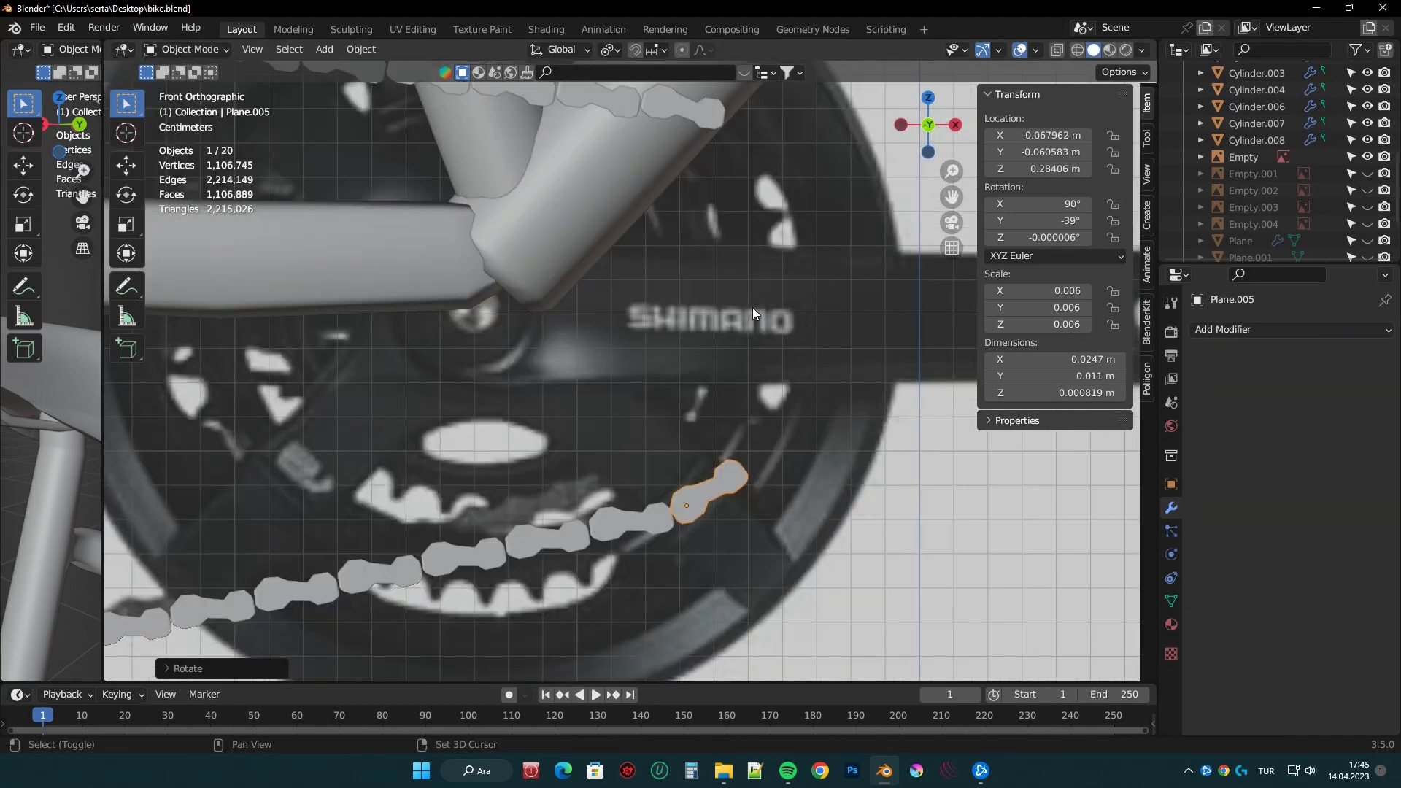
key(shift+d)
key(r)
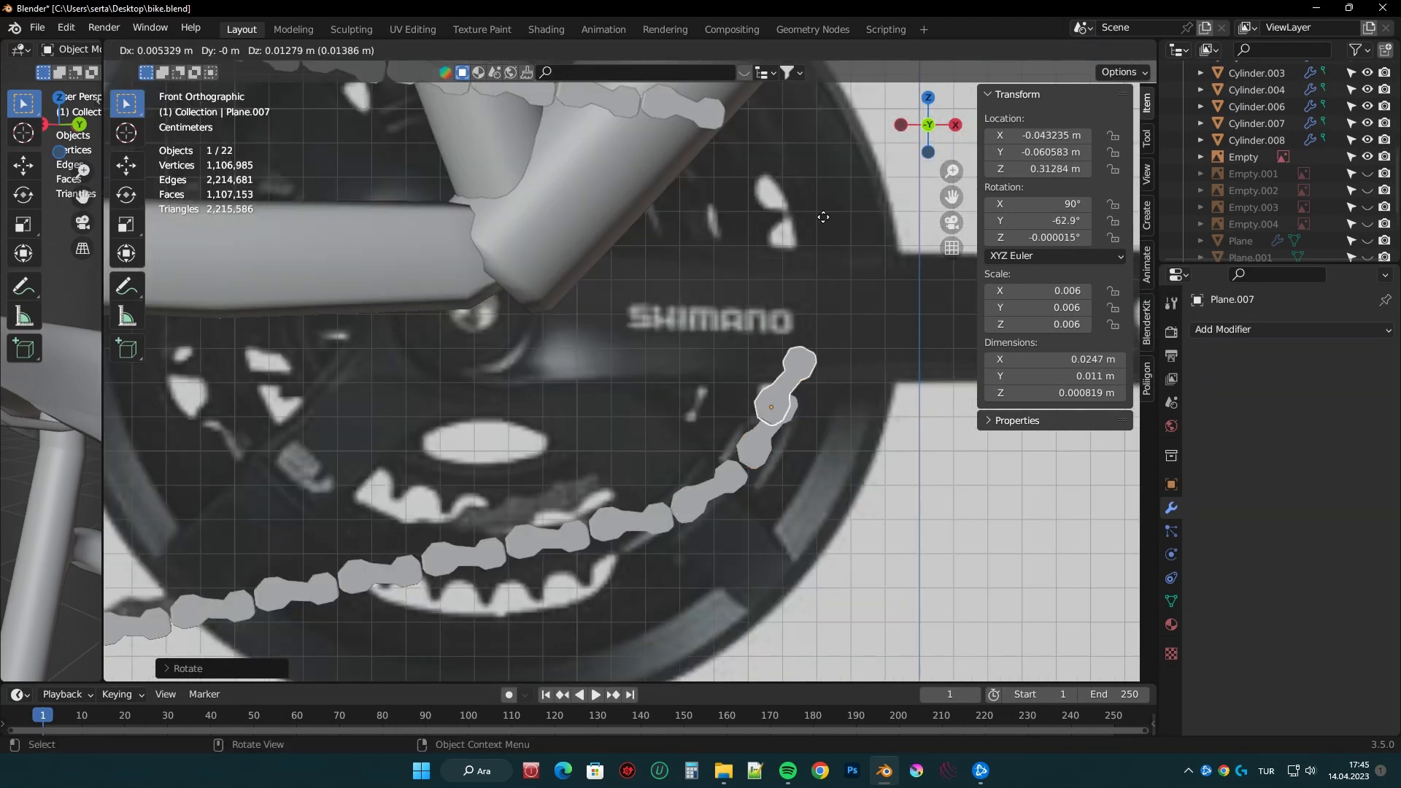
click(834, 185)
shift+middle_drag(834, 184, 821, 302)
key(shift+d)
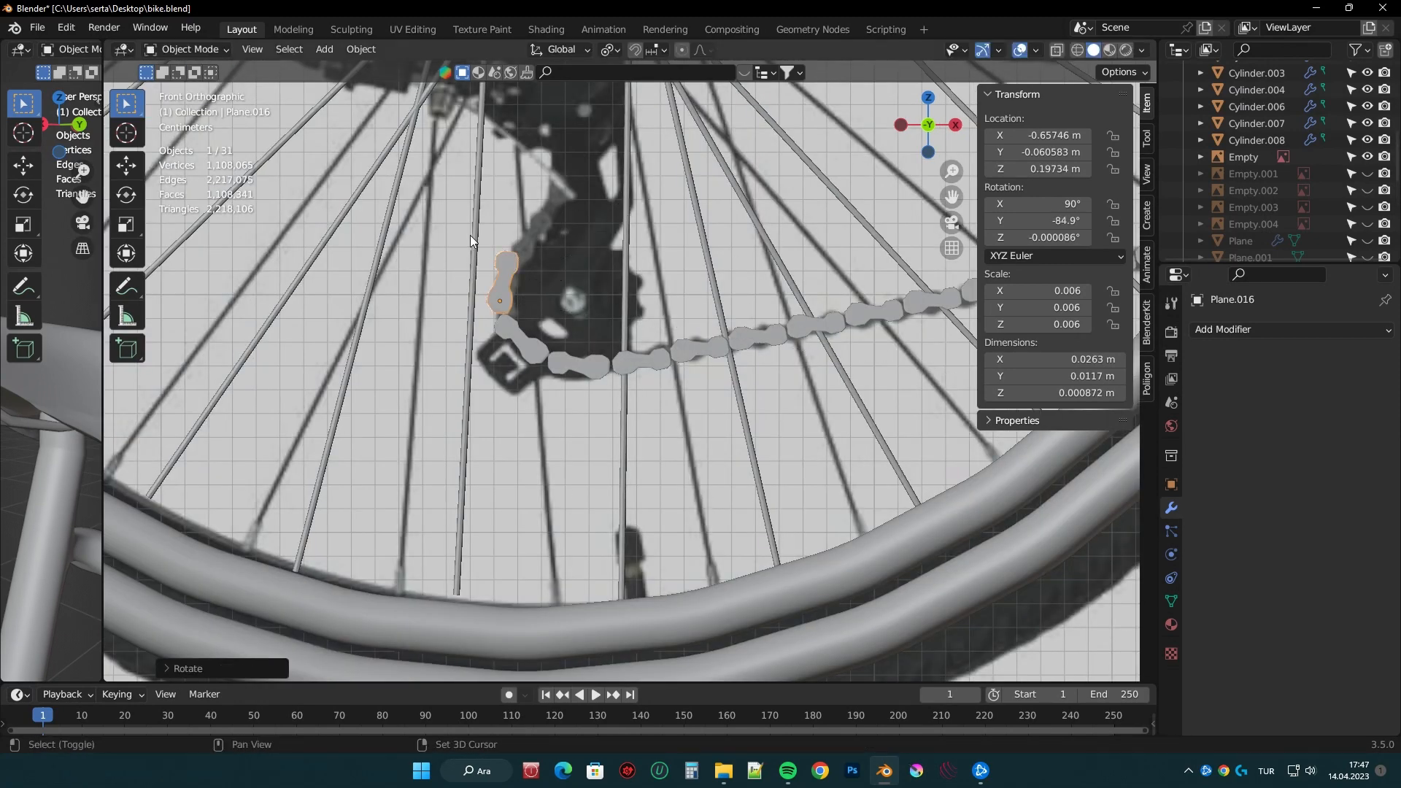
- Duplicate and rotate further links to run the chain around the derailleur and rear cassette until the loop closes
shift+middle_drag(470, 235, 488, 352)
key(shift+d)
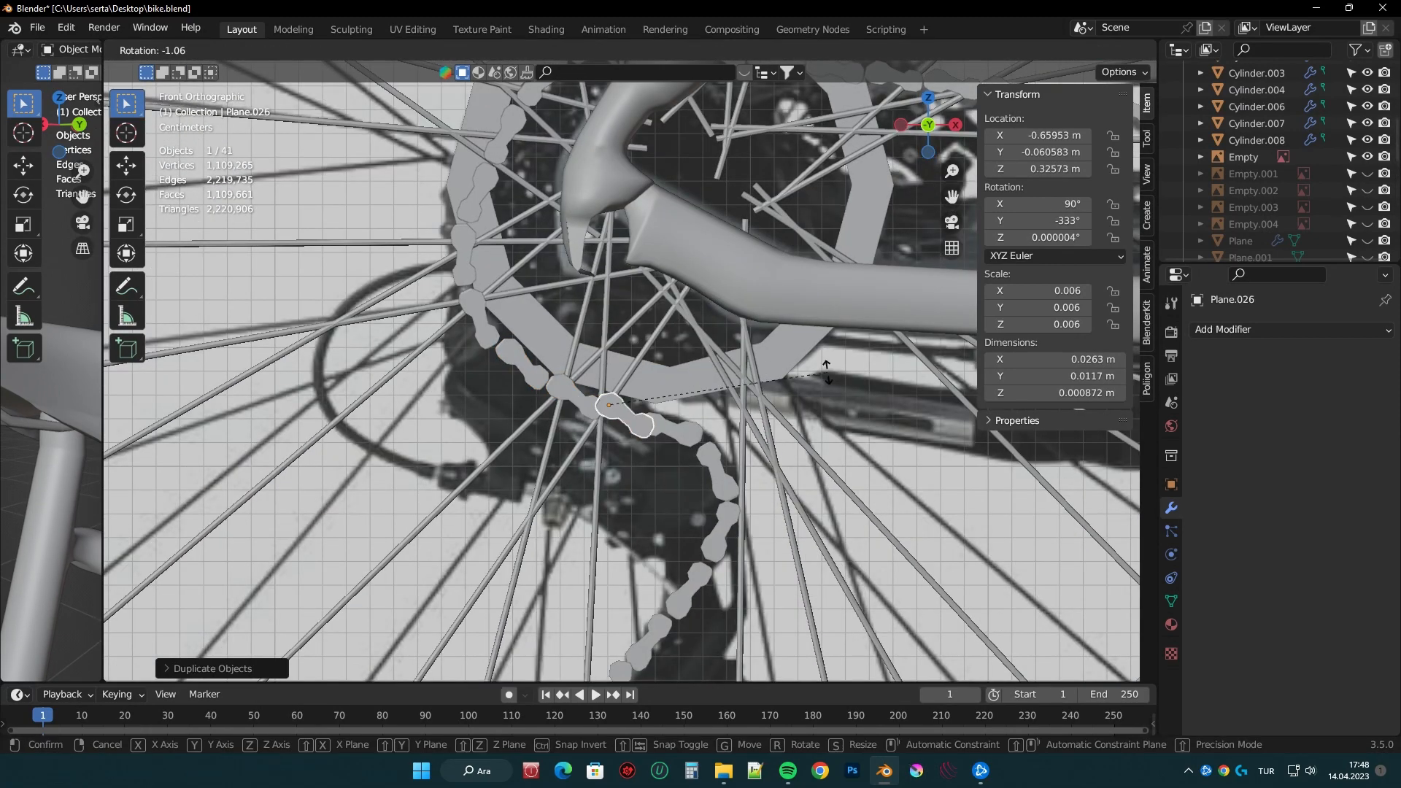
click(827, 373)
click(686, 433)
key(r)
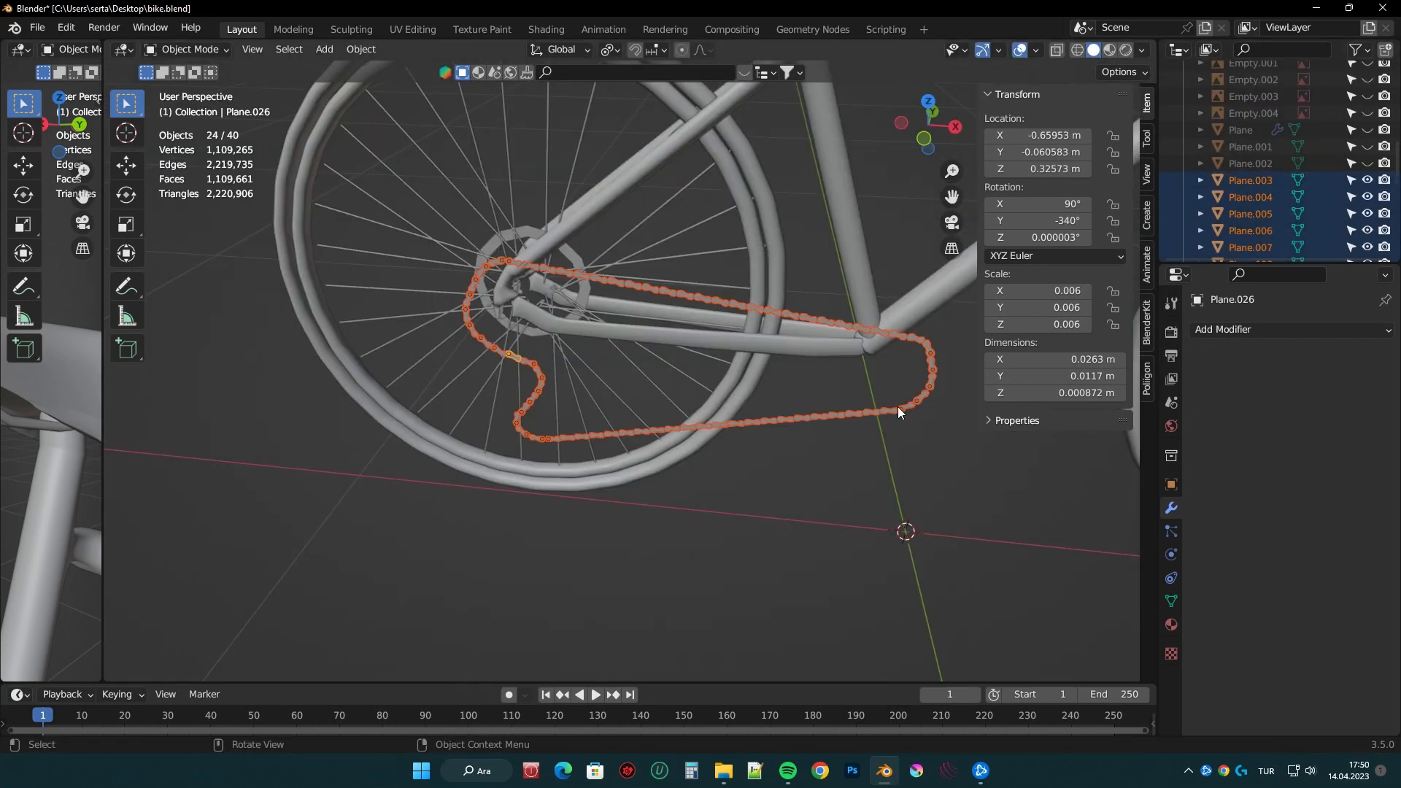
- Join all the selected chain links into a single object
key(ctrl+j)
click(739, 485)
key(ctrl+z)
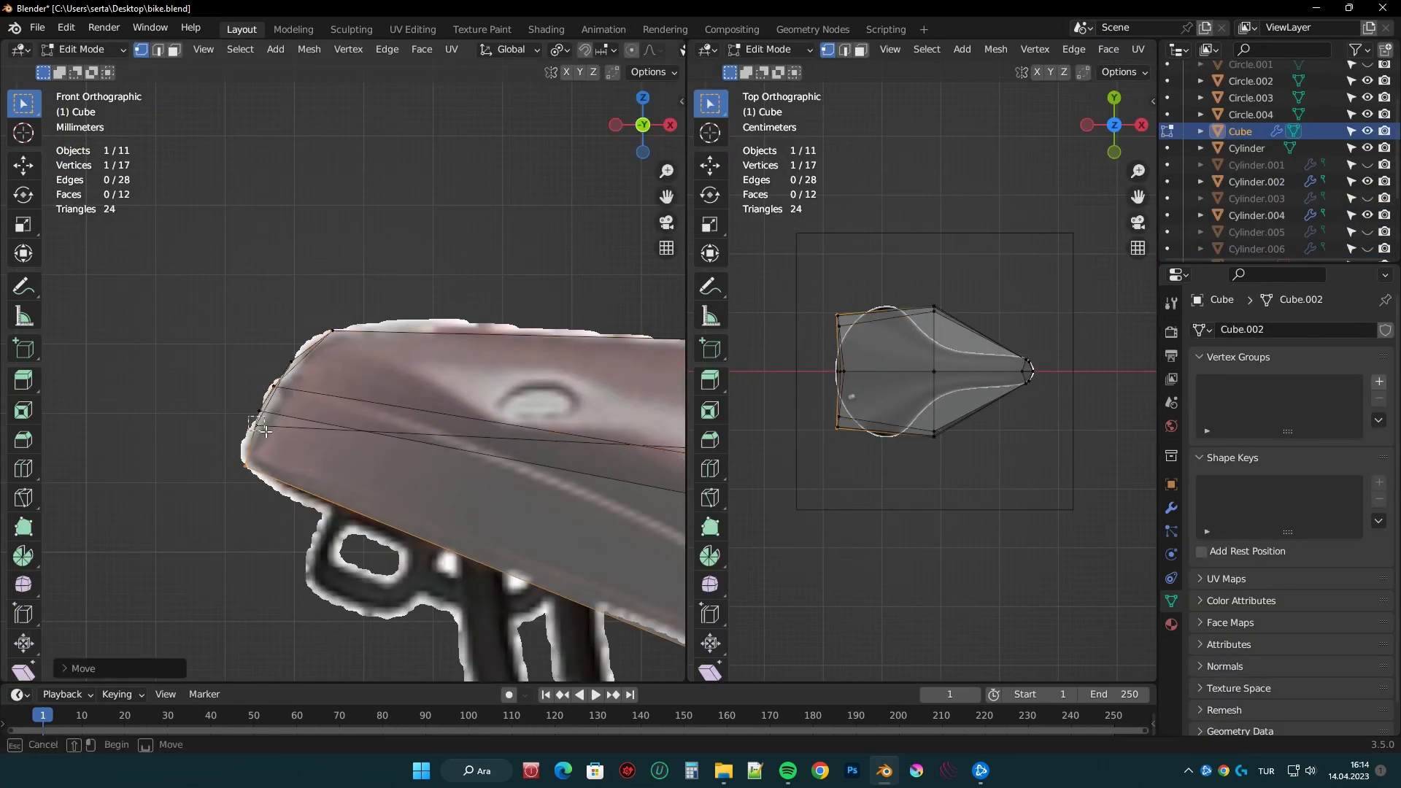
- Move the saddle mesh's rear centre vertices onto the saddle outline in the top view
drag(642, 124, 642, 146)
click(642, 145)
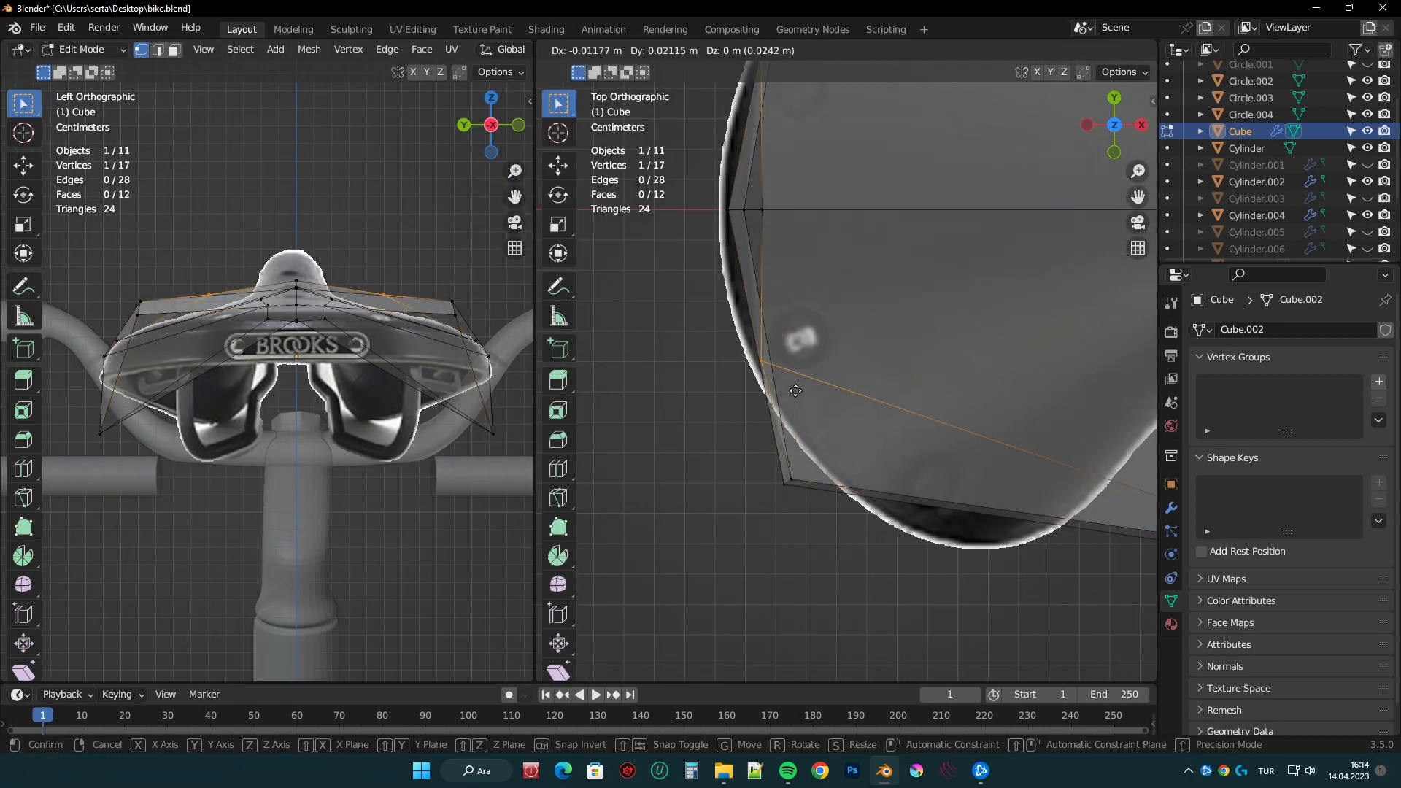
key(b)
drag(722, 194, 773, 231)
key(g)
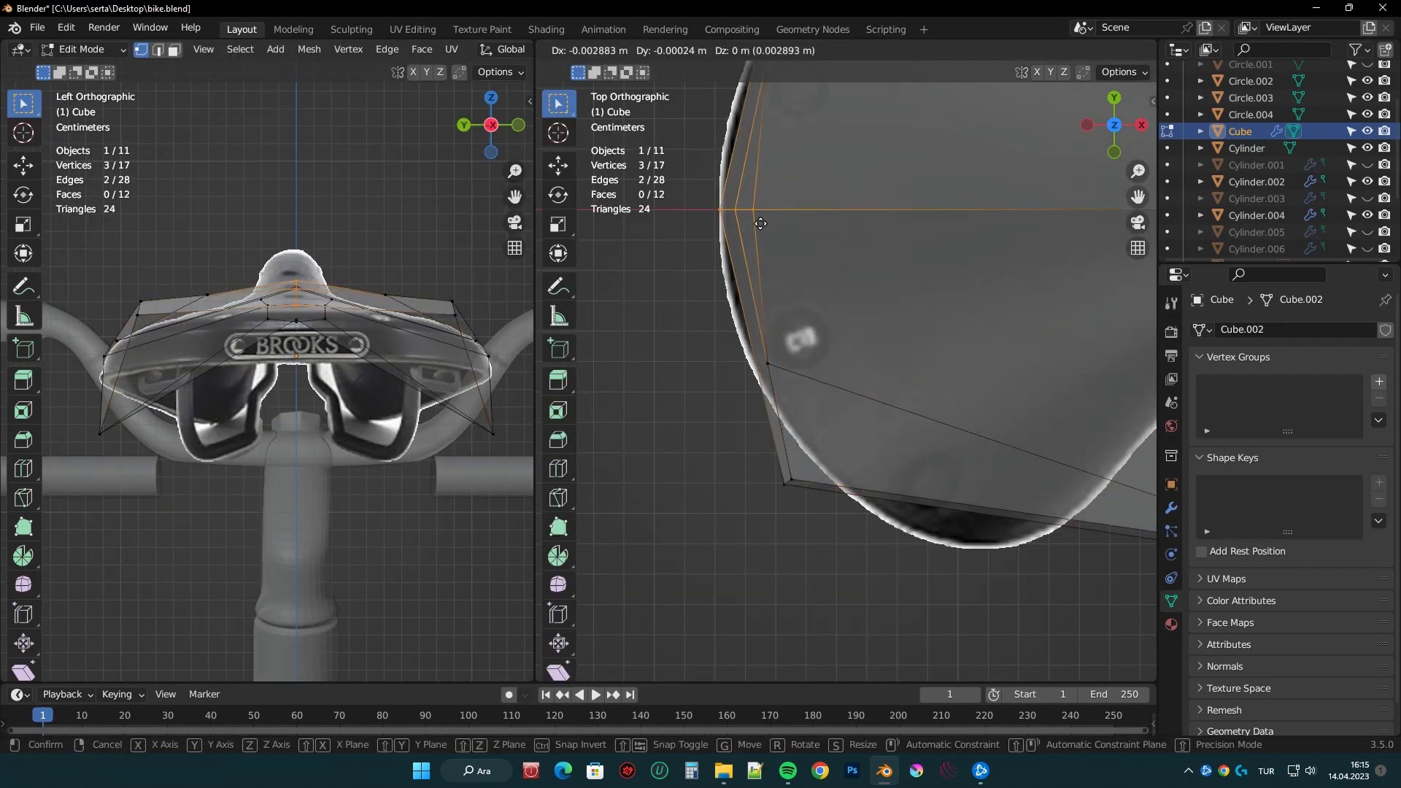
click(765, 230)
- Scale the saddle's rear centre vertices against the reference in the rear view
mouse_move(350, 288)
middle_down()
mouse_move(219, 315)
mouse_move(241, 324)
mouse_move(336, 234)
mouse_move(373, 300)
middle_up()
key(s)
middle_drag(197, 327, 244, 300)
scroll(243, 299, up, 8)
key(Escape)
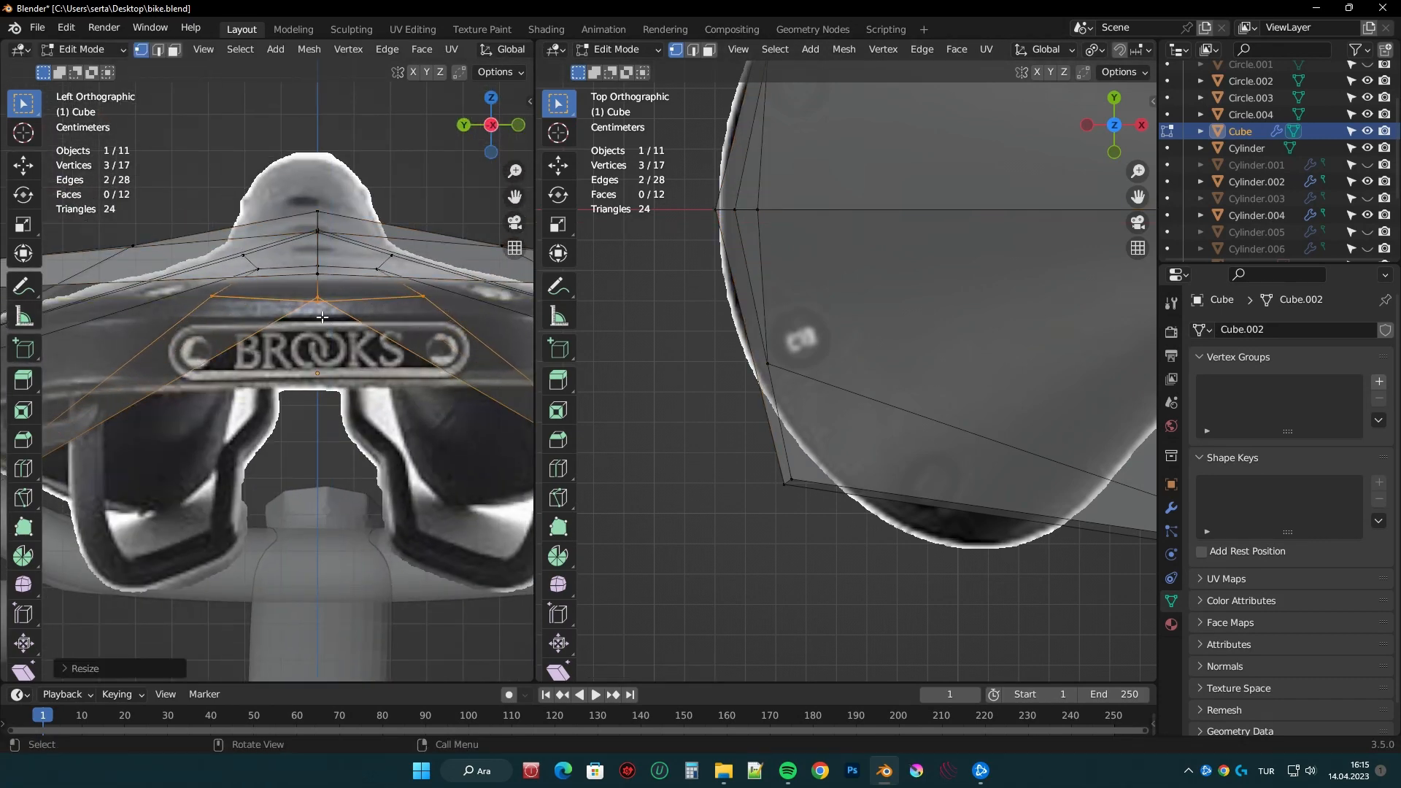
key(s)
scroll(398, 252, down, 9)
middle_drag(409, 252, 409, 444)
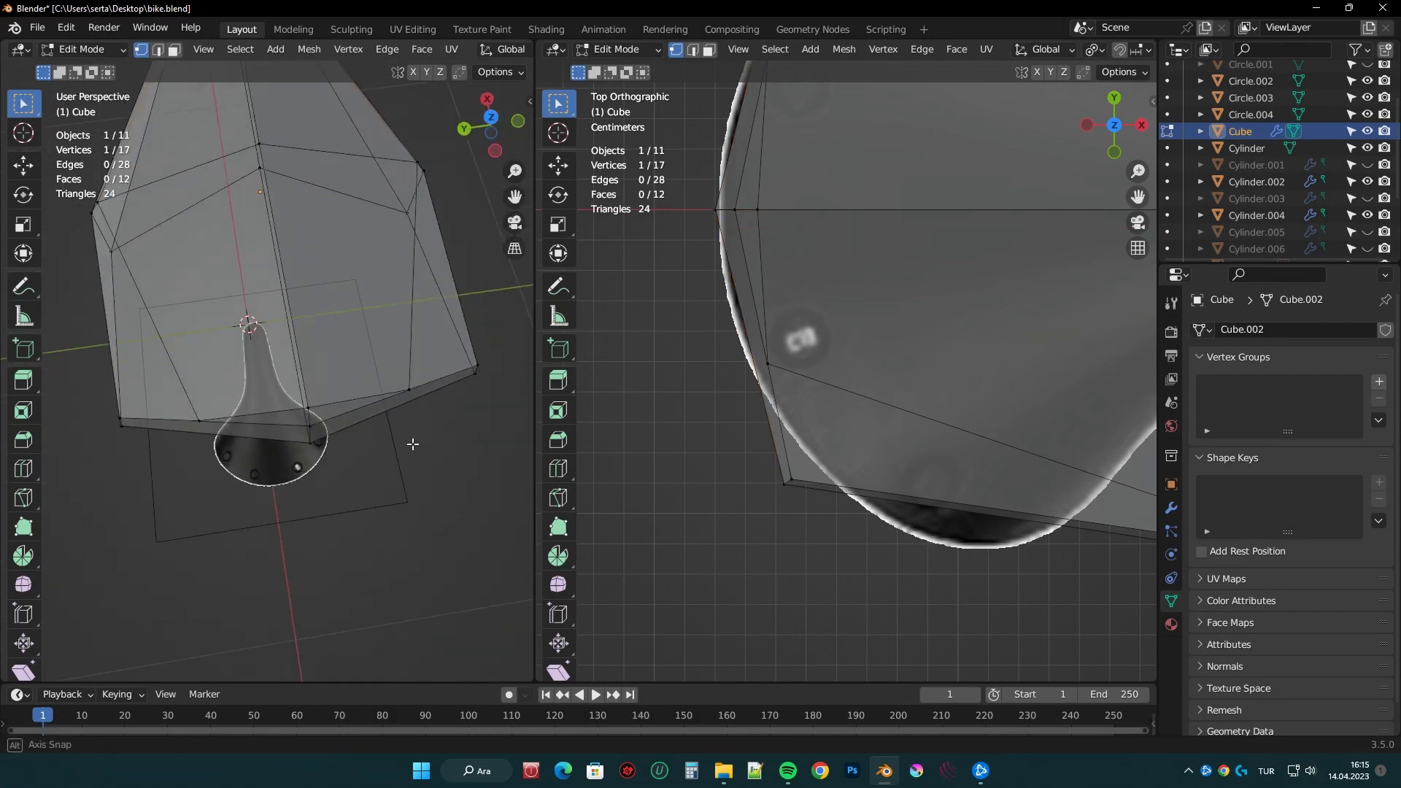
- Move the saddle's rear outer corner vertices in the top view
scroll(876, 332, down, 2)
shift+middle_drag(880, 331, 746, 325)
drag(639, 413, 737, 475)
key(g)
click(766, 504)
- Cut new edges across the saddle's rear between centre and outer corner, continuing them onto the adjoining faces
middle_drag(767, 502, 800, 384)
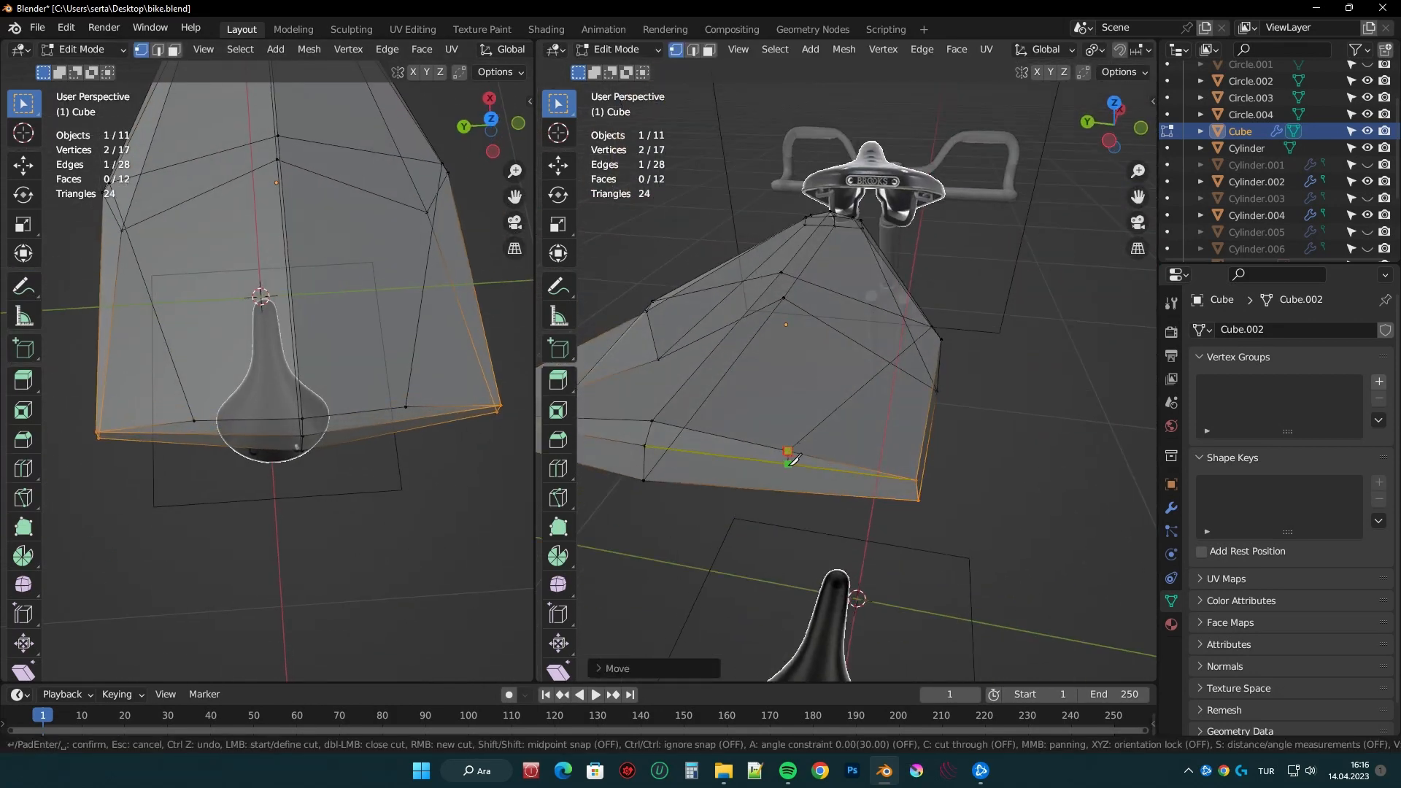
middle_drag(786, 485, 810, 458)
drag(760, 469, 818, 531)
key(j)
middle_drag(868, 538, 959, 324)
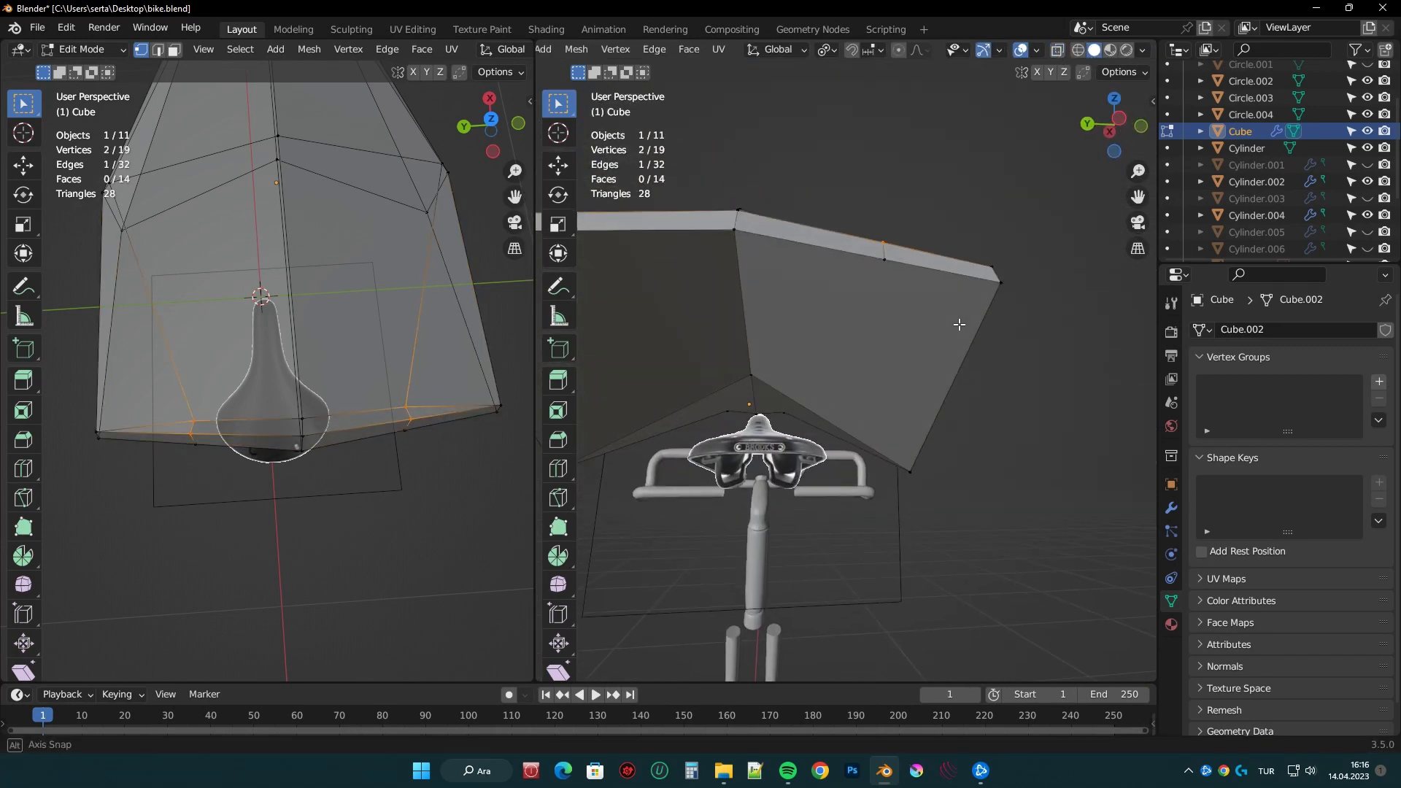
click(846, 432)
key(Return)
- Move the rear corner vertices inward onto the curved saddle outline in the top view
middle_drag(956, 244, 979, 325)
middle_drag(921, 160, 923, 226)
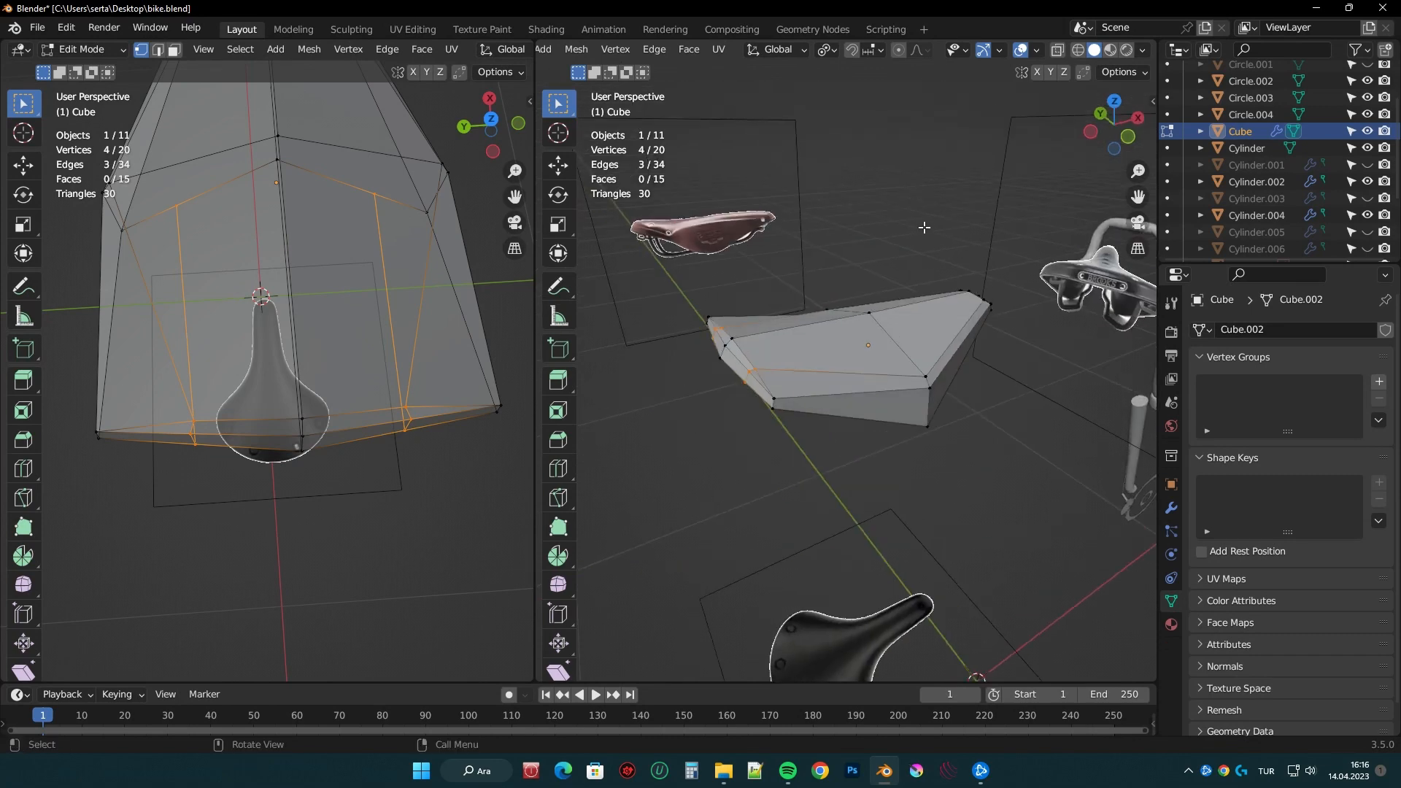
click(1115, 104)
key(alt+z)
scroll(792, 321, up, 4)
scroll(723, 376, up, 2)
drag(672, 340, 703, 369)
drag(679, 467, 775, 545)
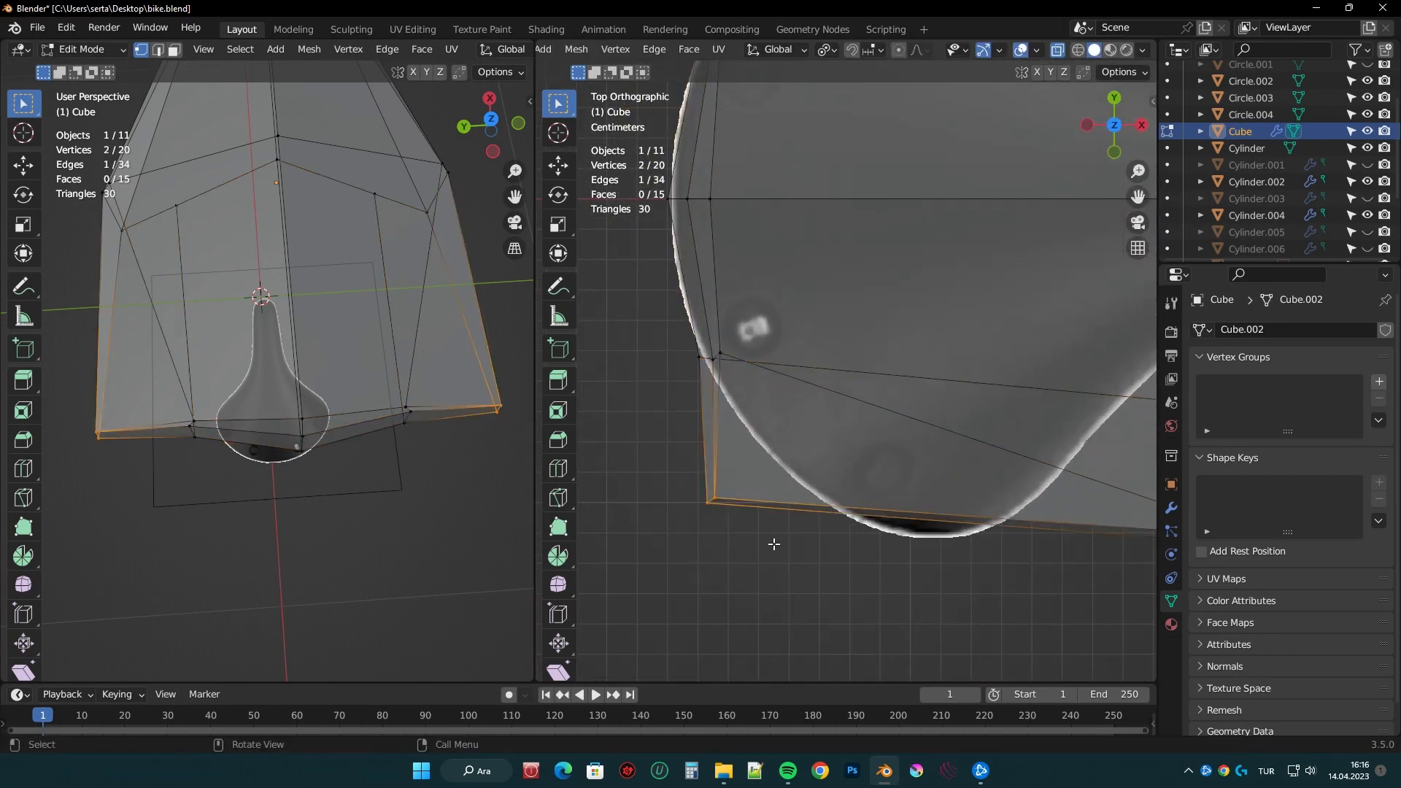
key(g)
click(843, 511)
- Move the saddle's side vertices back to the widest point of the reference outline
shift+middle_drag(1124, 504, 934, 459)
drag(942, 431, 1037, 534)
key(g)
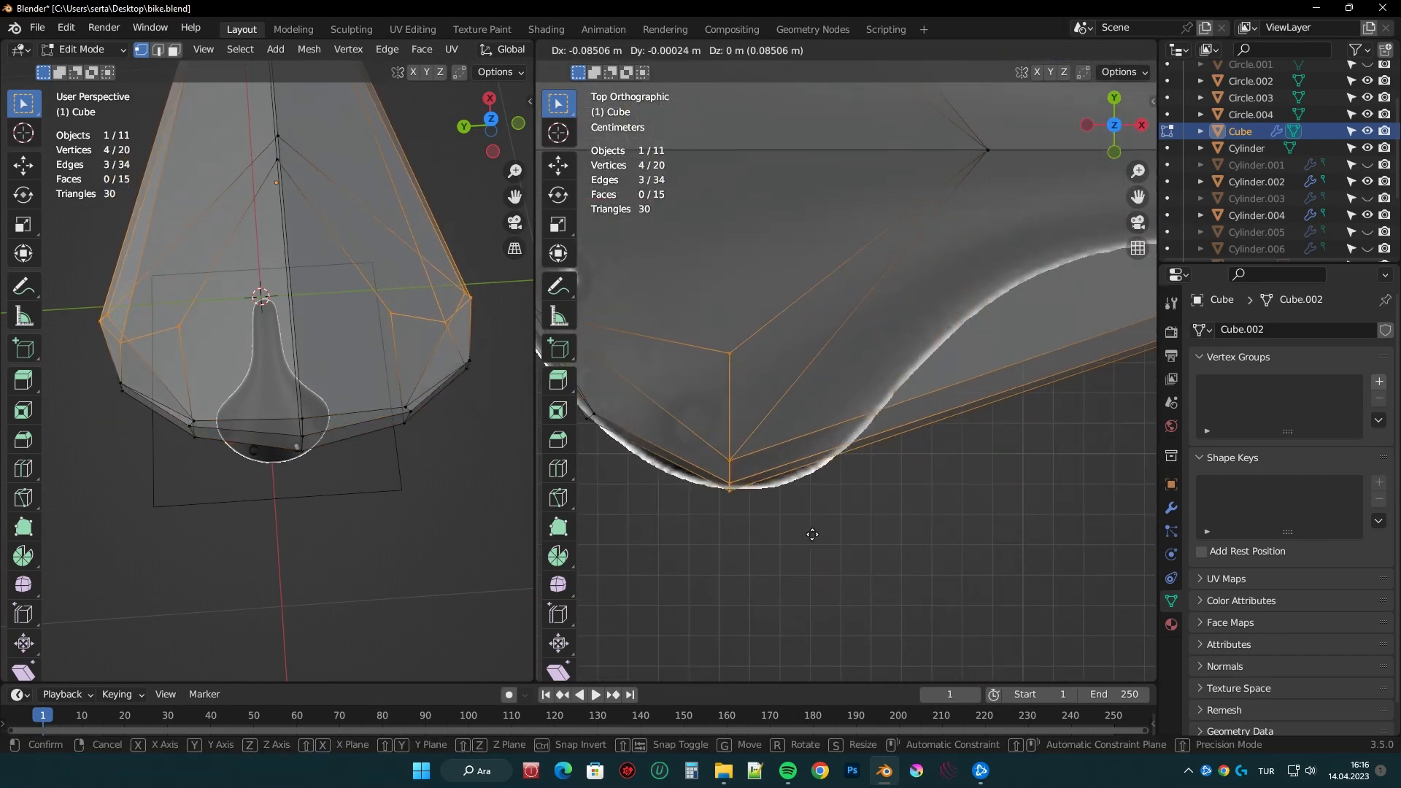
click(813, 532)
click(493, 125)
click(463, 125)
drag(463, 125, 462, 300)
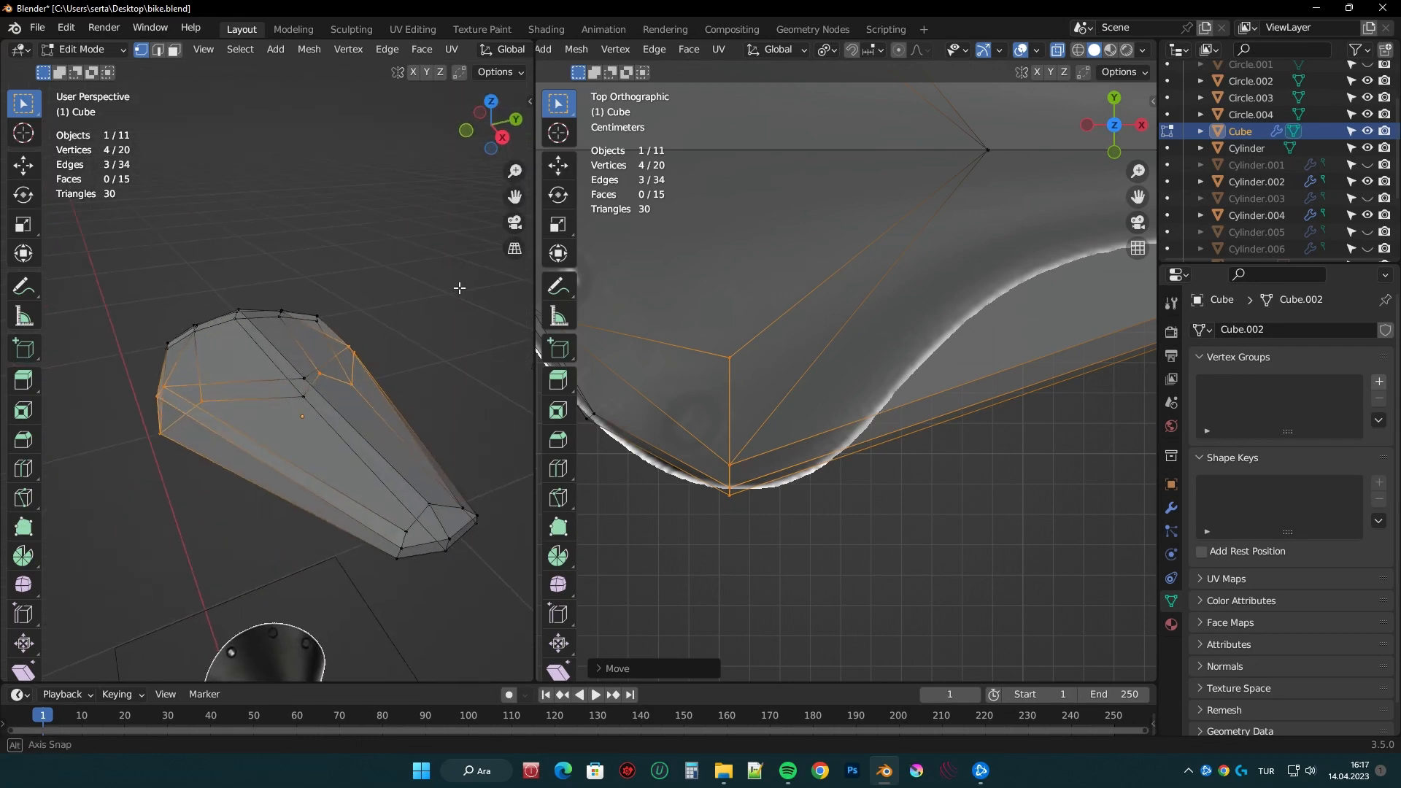
- Add three loop cuts across the front half of the saddle, between its widest point and the nose
scroll(894, 363, down, 4)
click(890, 359)
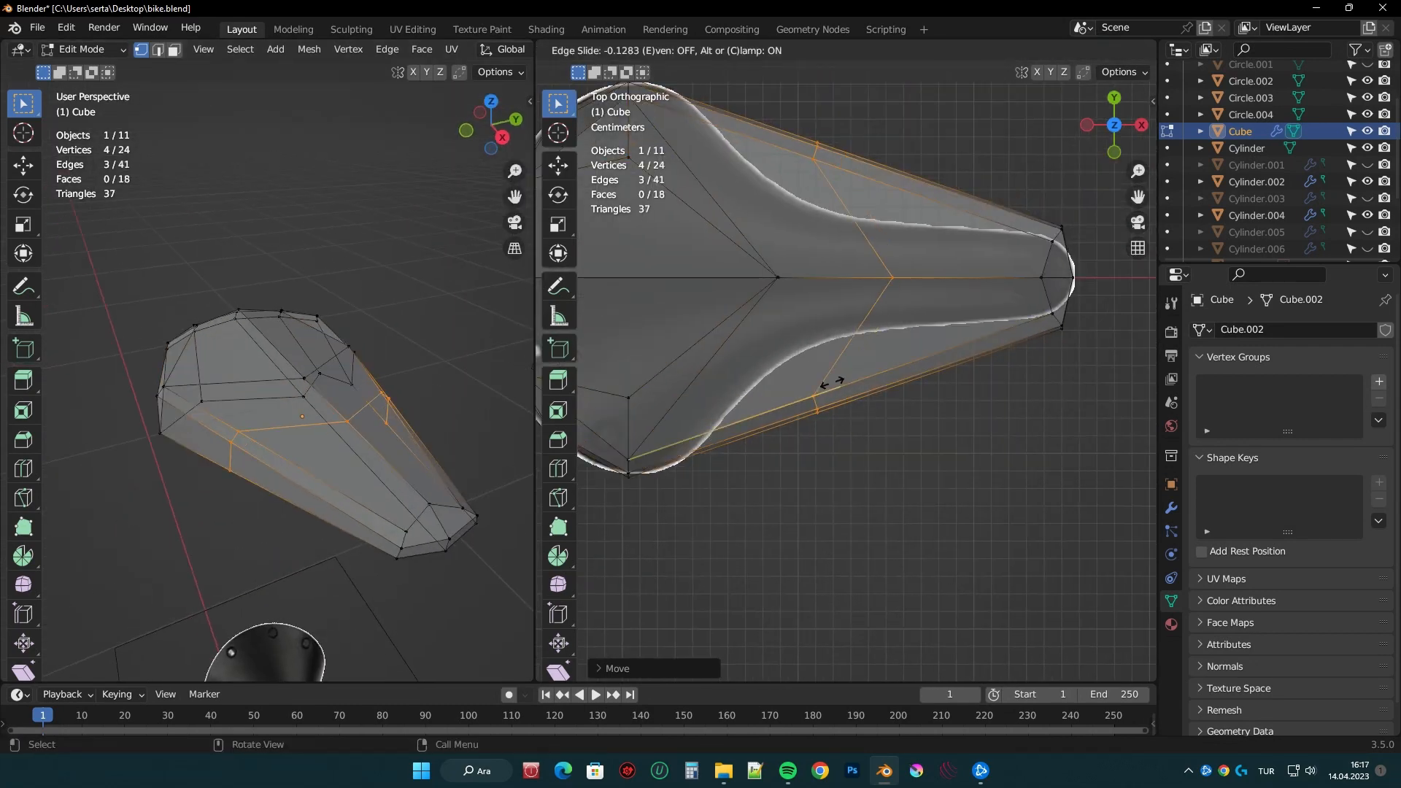
click(870, 358)
click(825, 373)
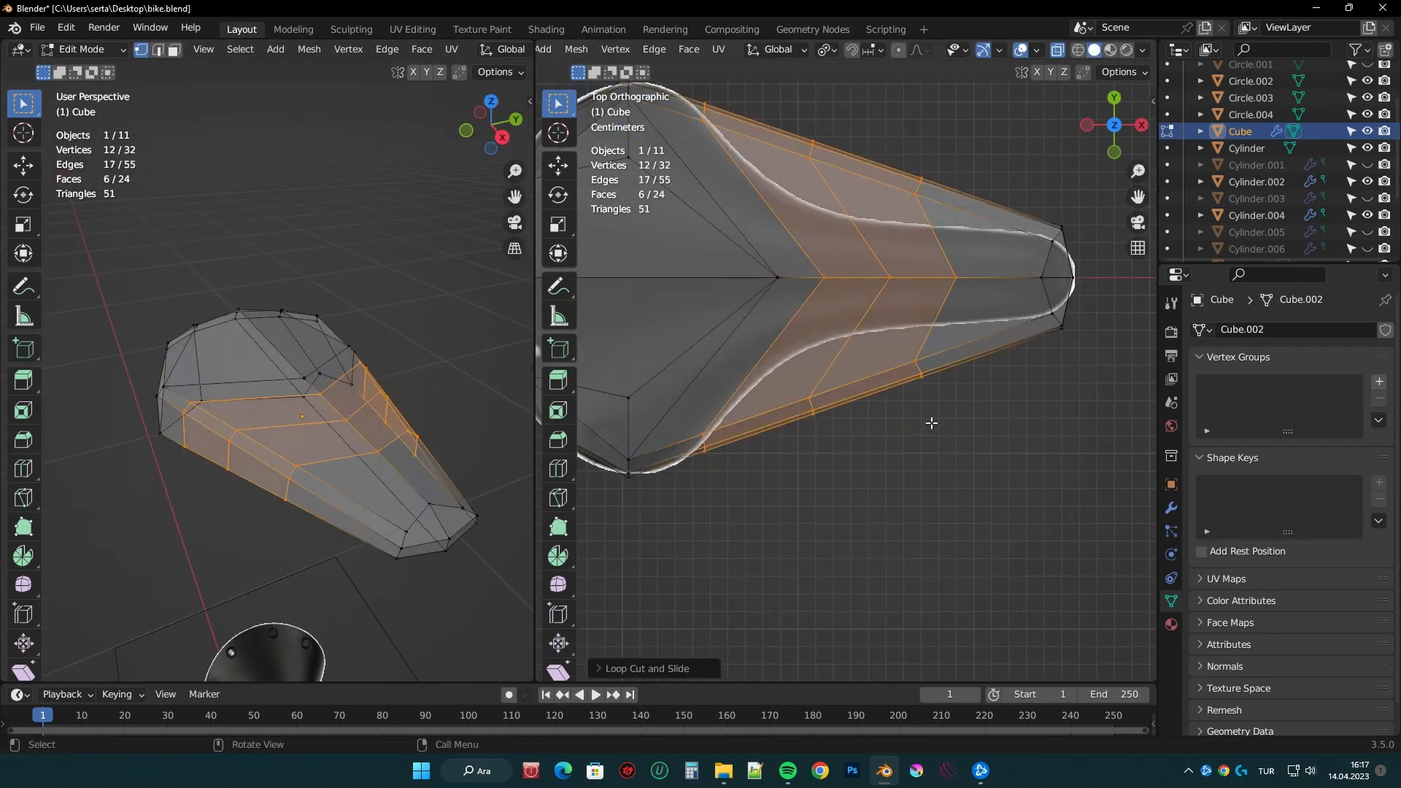
middle_drag(929, 422, 921, 323)
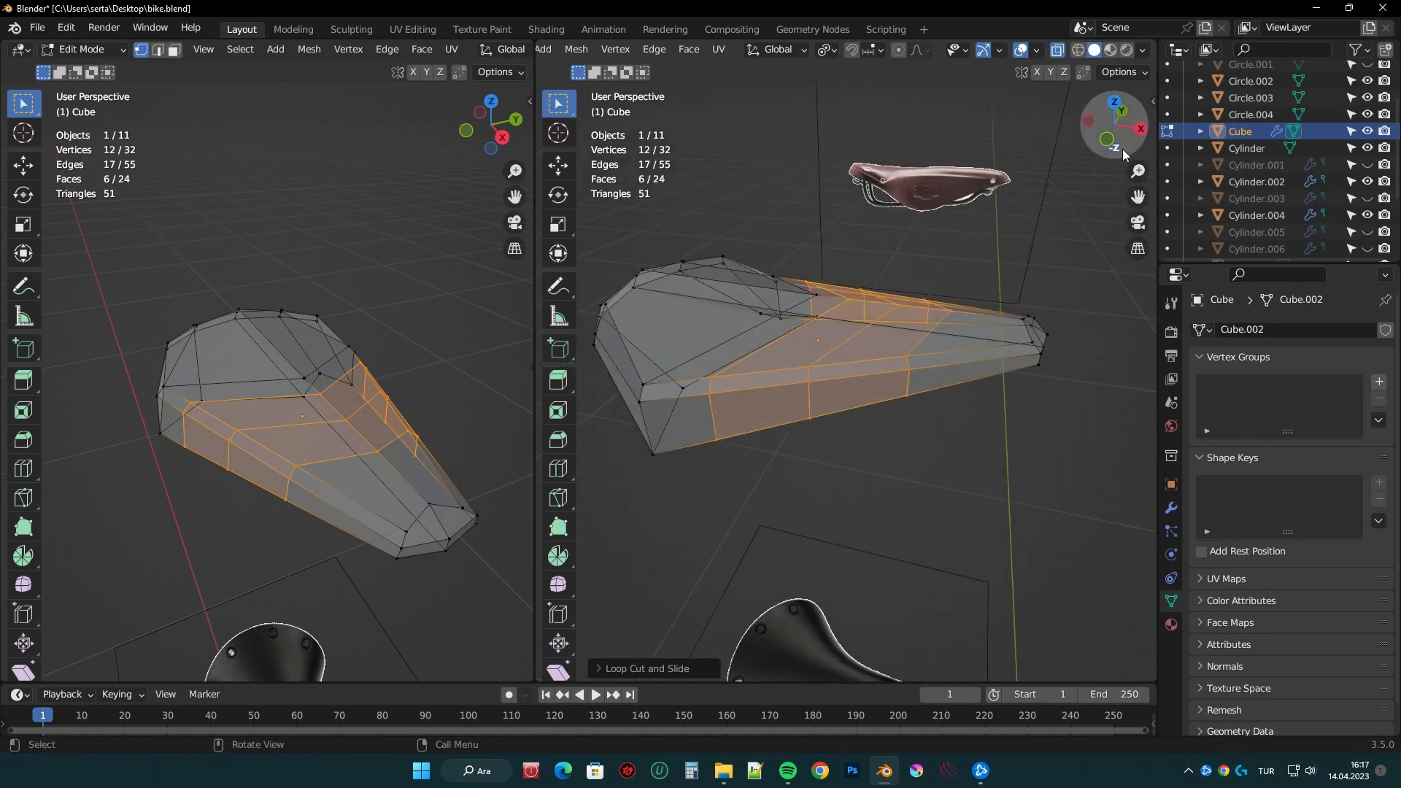
- Move the side vertices of the saddle's narrowing section inward along Y to the reference outline
click(1115, 103)
click(972, 363)
scroll(876, 365, up, 4)
drag(759, 380, 847, 494)
key(g)
key(y)
click(829, 413)
shift+middle_drag(905, 409, 792, 409)
- Move the side vertices of the two front nose sections inward to match the narrow saddle outline
drag(799, 346, 951, 432)
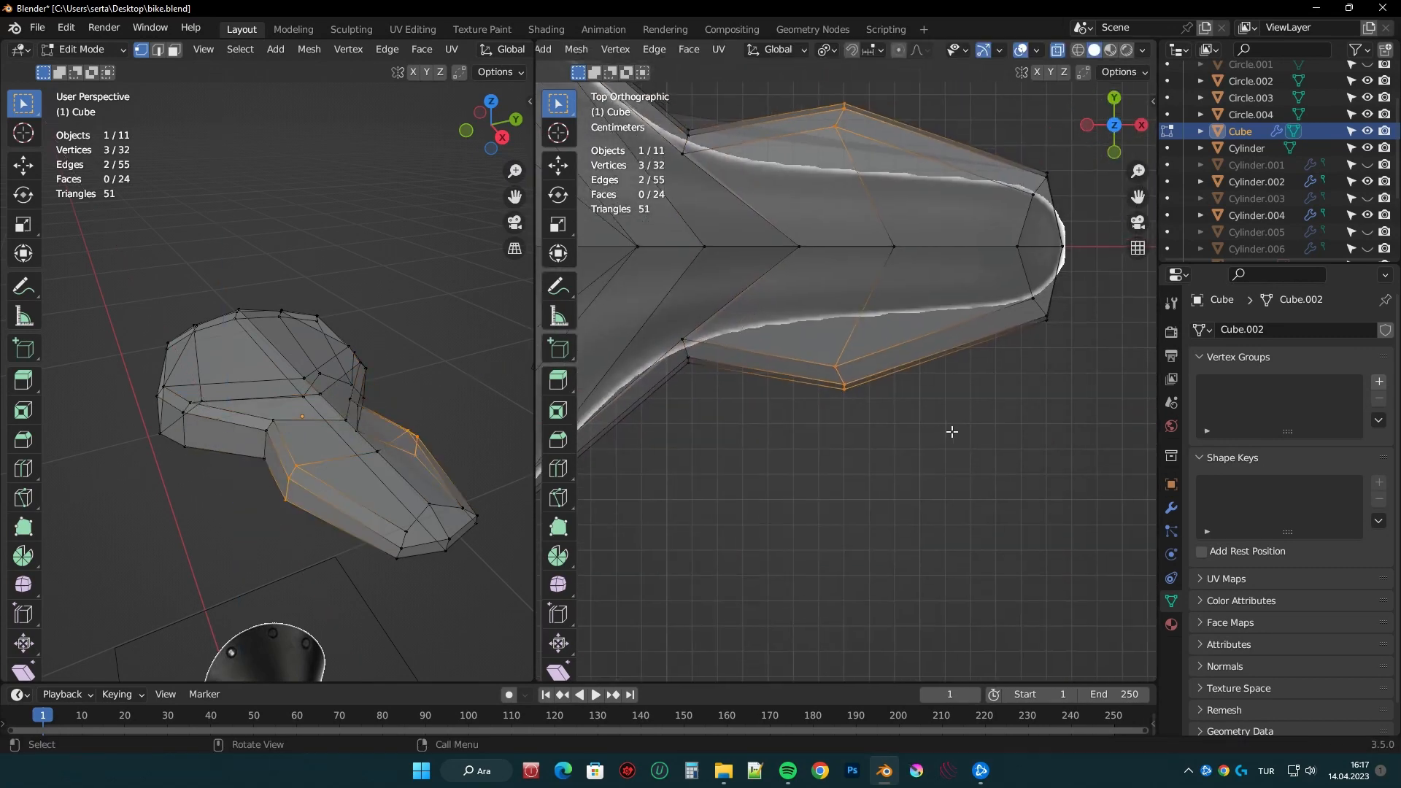
key(g)
middle_drag(951, 427, 953, 379)
click(955, 358)
shift+middle_drag(1056, 356, 894, 413)
scroll(868, 430, up, 3)
drag(787, 332, 880, 431)
key(g)
middle_drag(882, 428, 784, 282)
click(874, 408)
- Add a Subdivision Surface modifier to the saddle and shade it smooth
key(Tab)
click(1171, 507)
click(1292, 367)
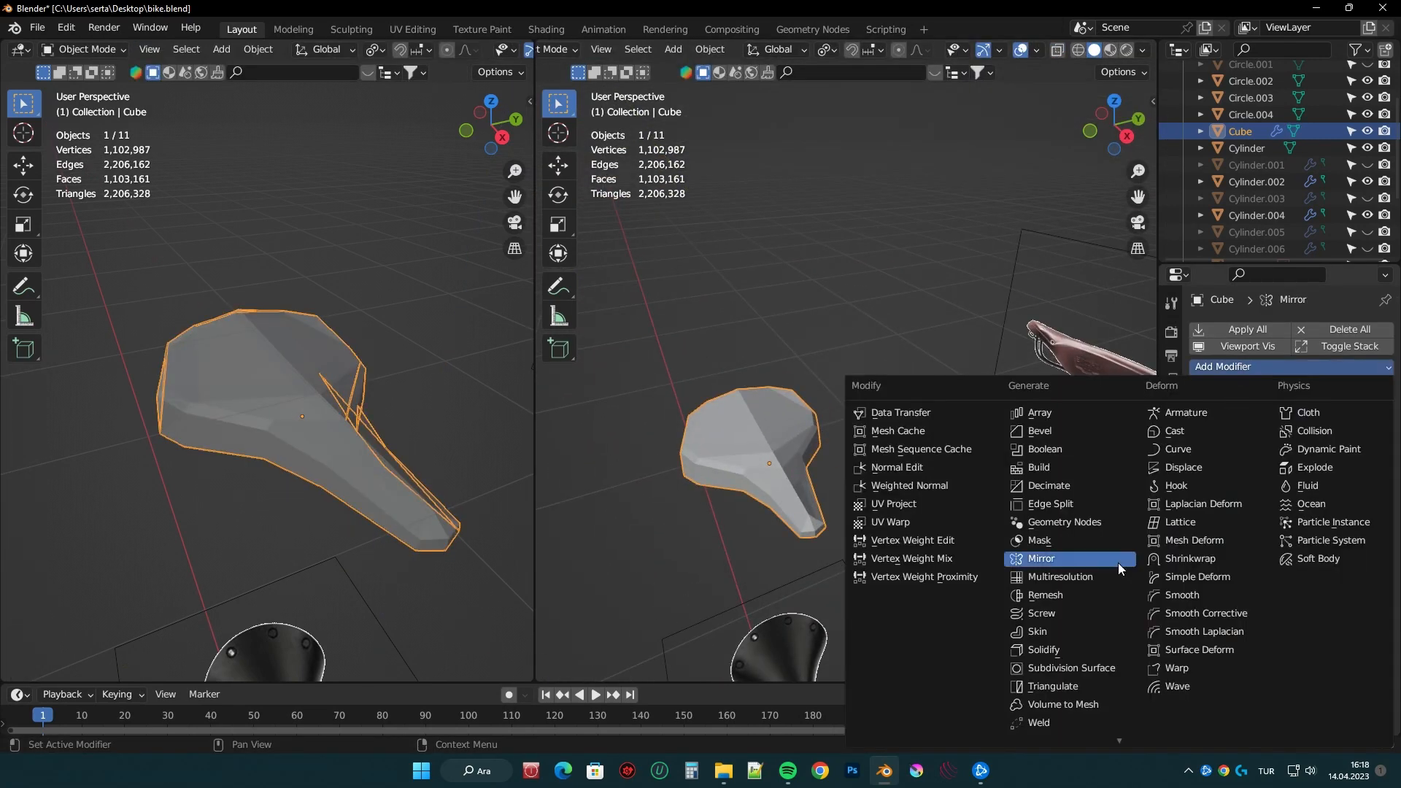
click(1094, 668)
middle_drag(963, 482, 1116, 285)
scroll(929, 403, up, 4)
right_click(814, 408)
click(813, 410)
- Move the saddle's upper side and outer corner vertices along Z to match the rear-view reference
click(1107, 135)
key(alt+z)
scroll(1022, 241, up, 4)
key(Tab)
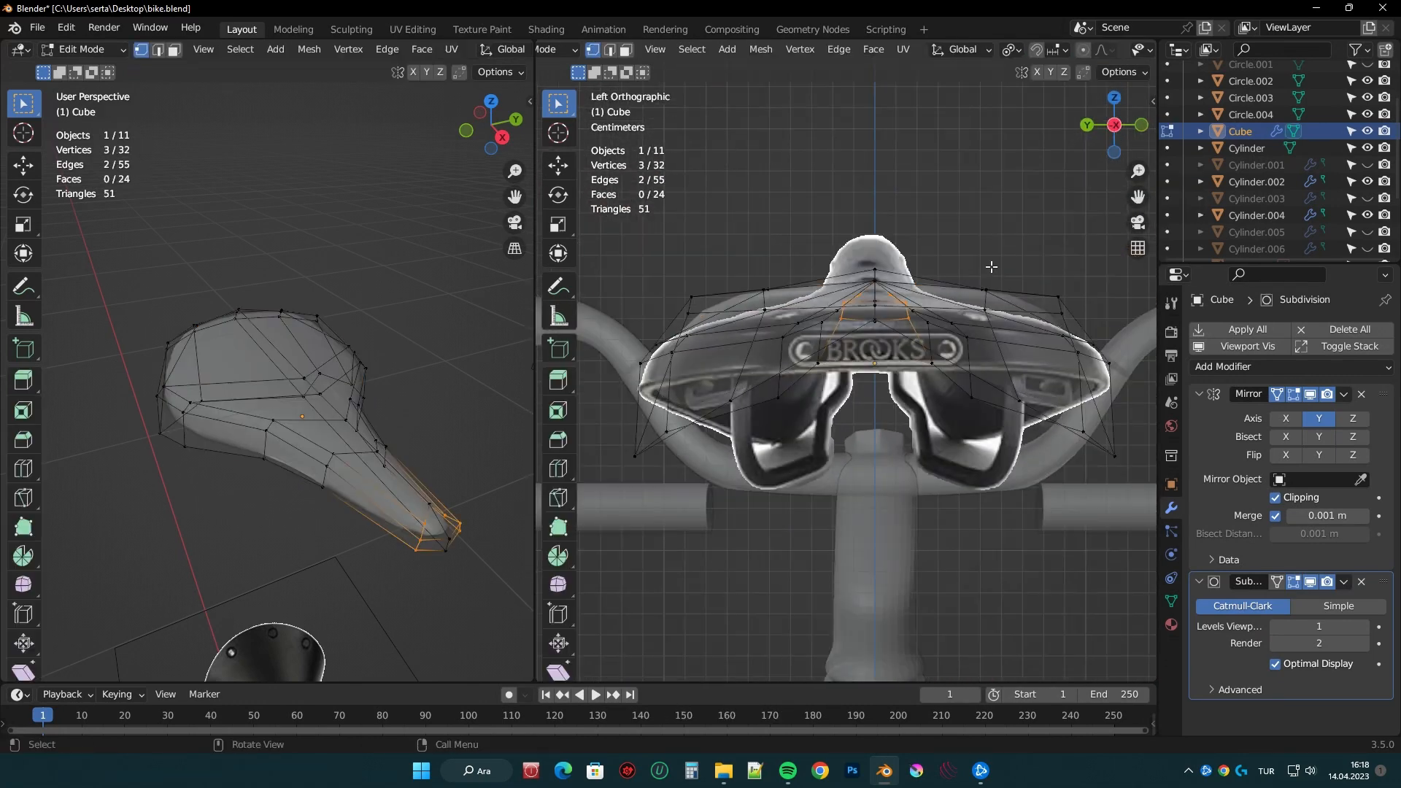
scroll(991, 267, up, 2)
shift+middle_drag(991, 267, 750, 340)
scroll(755, 338, up, 1)
drag(774, 327, 951, 364)
key(g)
key(z)
click(865, 322)
key(g)
key(z)
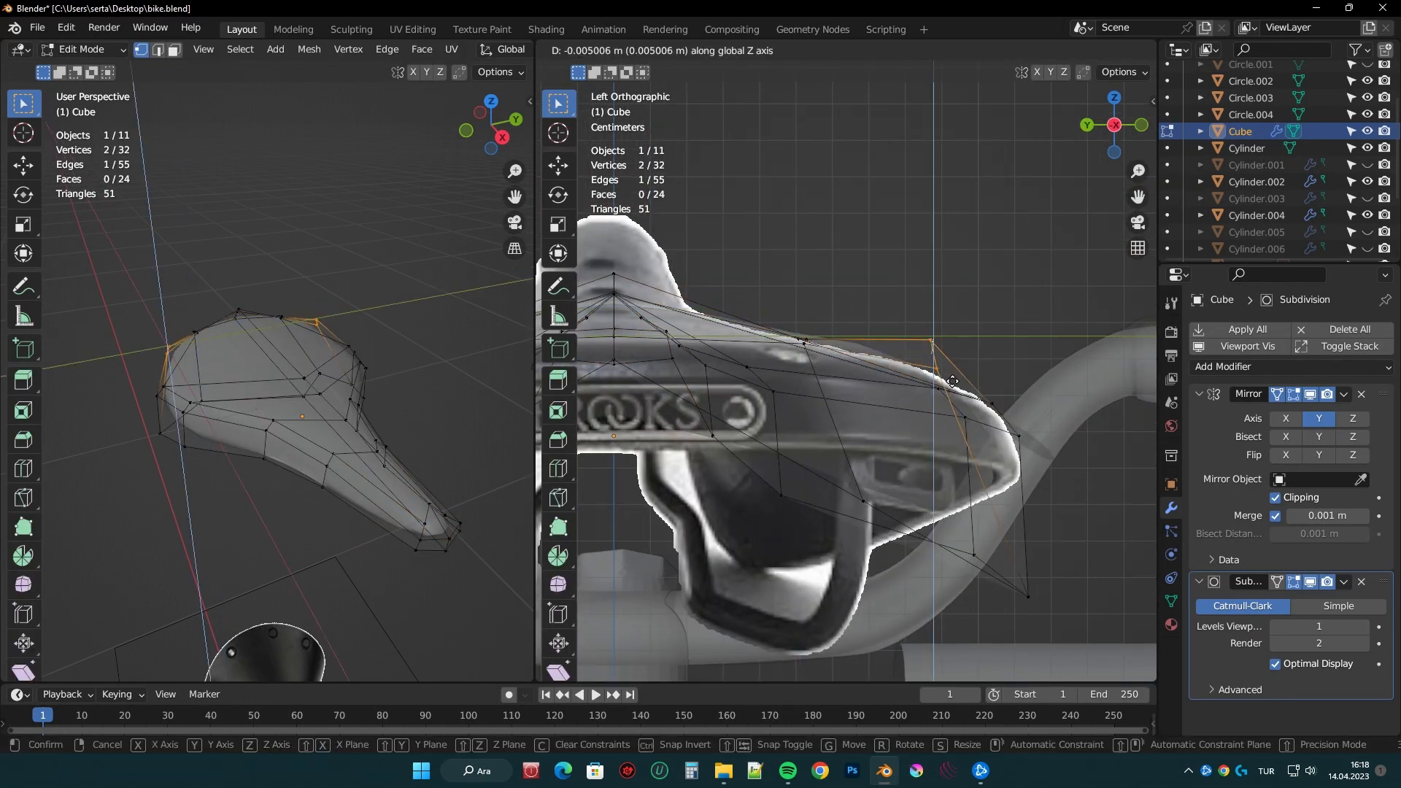
click(952, 380)
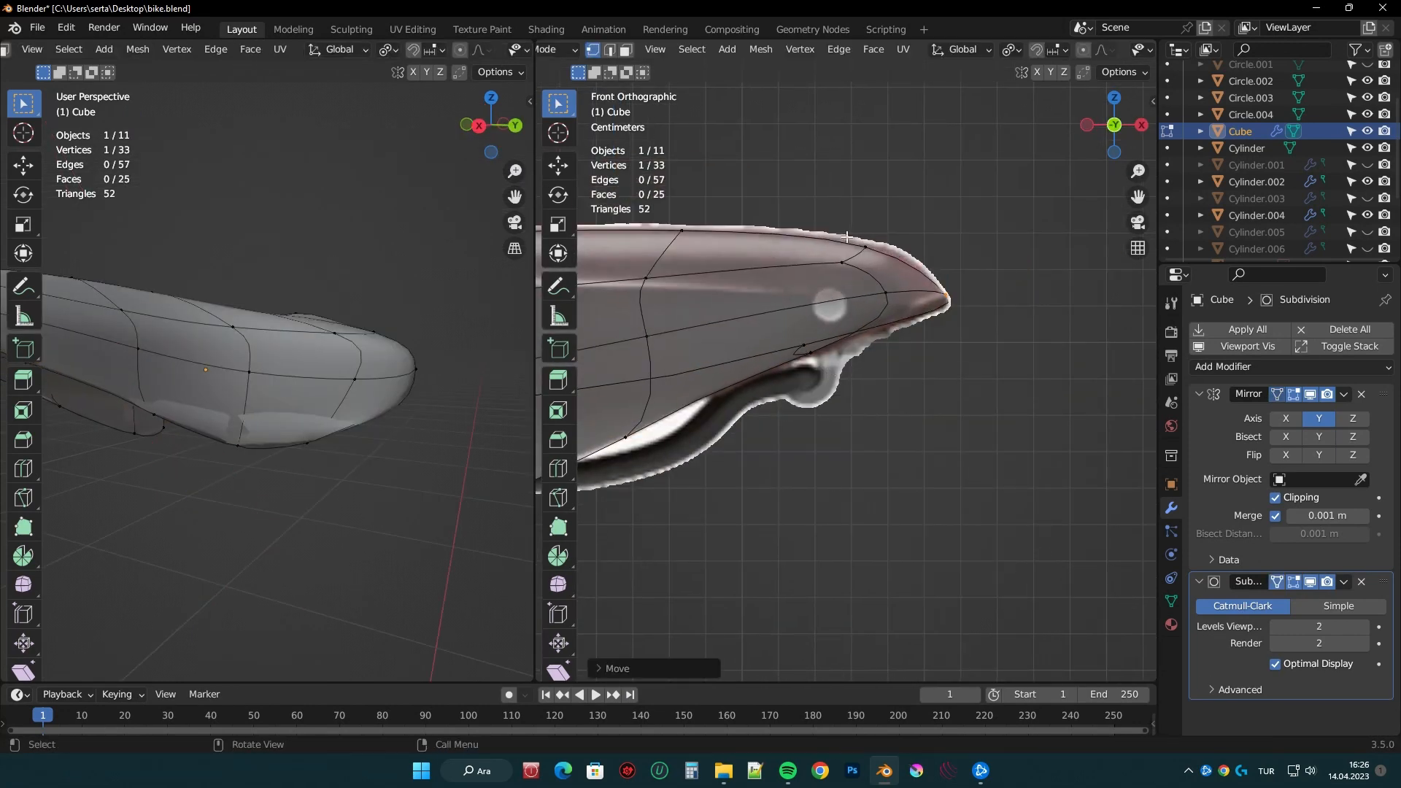
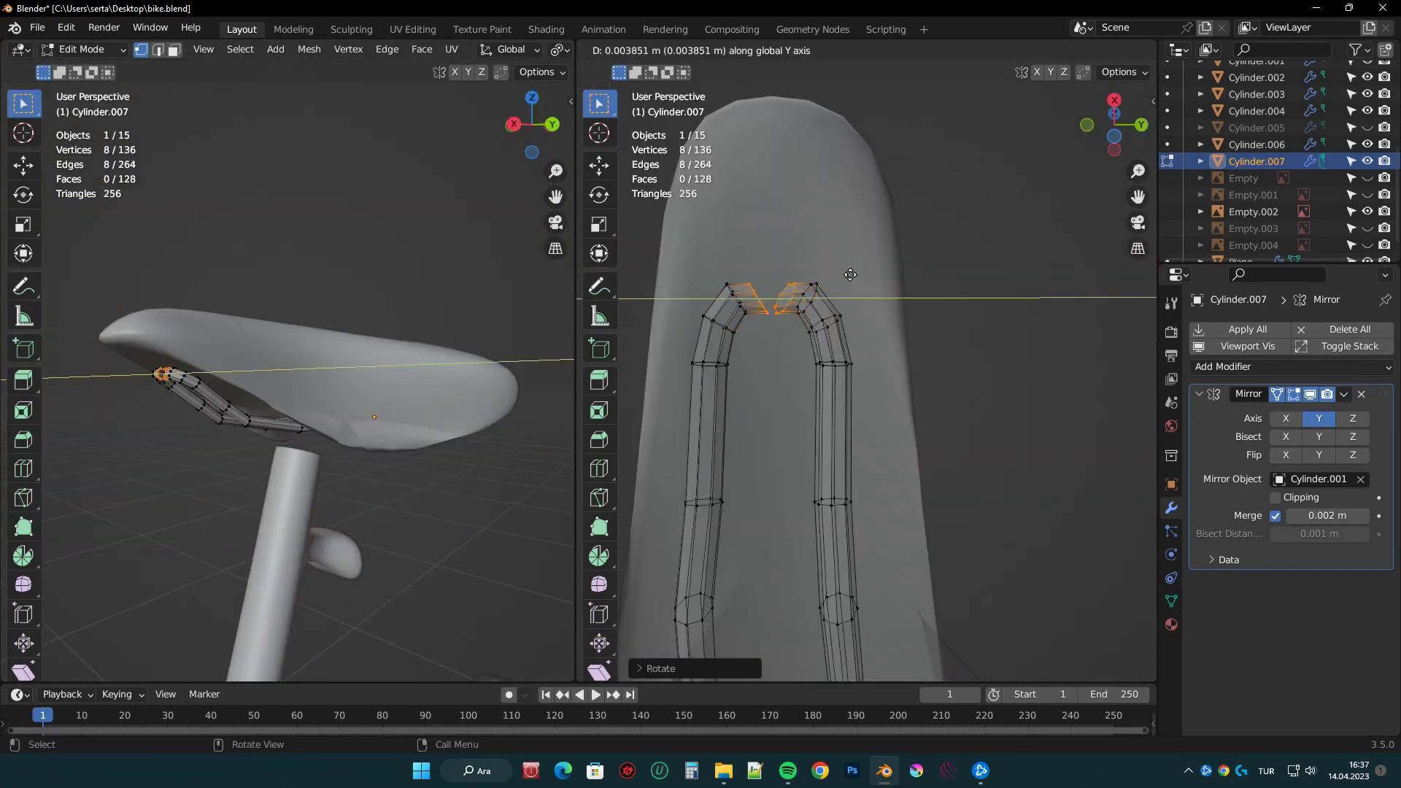
- Move and rotate the end rings of the mirrored saddle rails towards the centre and bridge them
click(875, 305)
middle_drag(886, 310, 923, 352)
scroll(917, 335, up, 3)
click(885, 318)
key(r)
key(j)
right_click(818, 314)
mouse_move(819, 313)
click(875, 314)
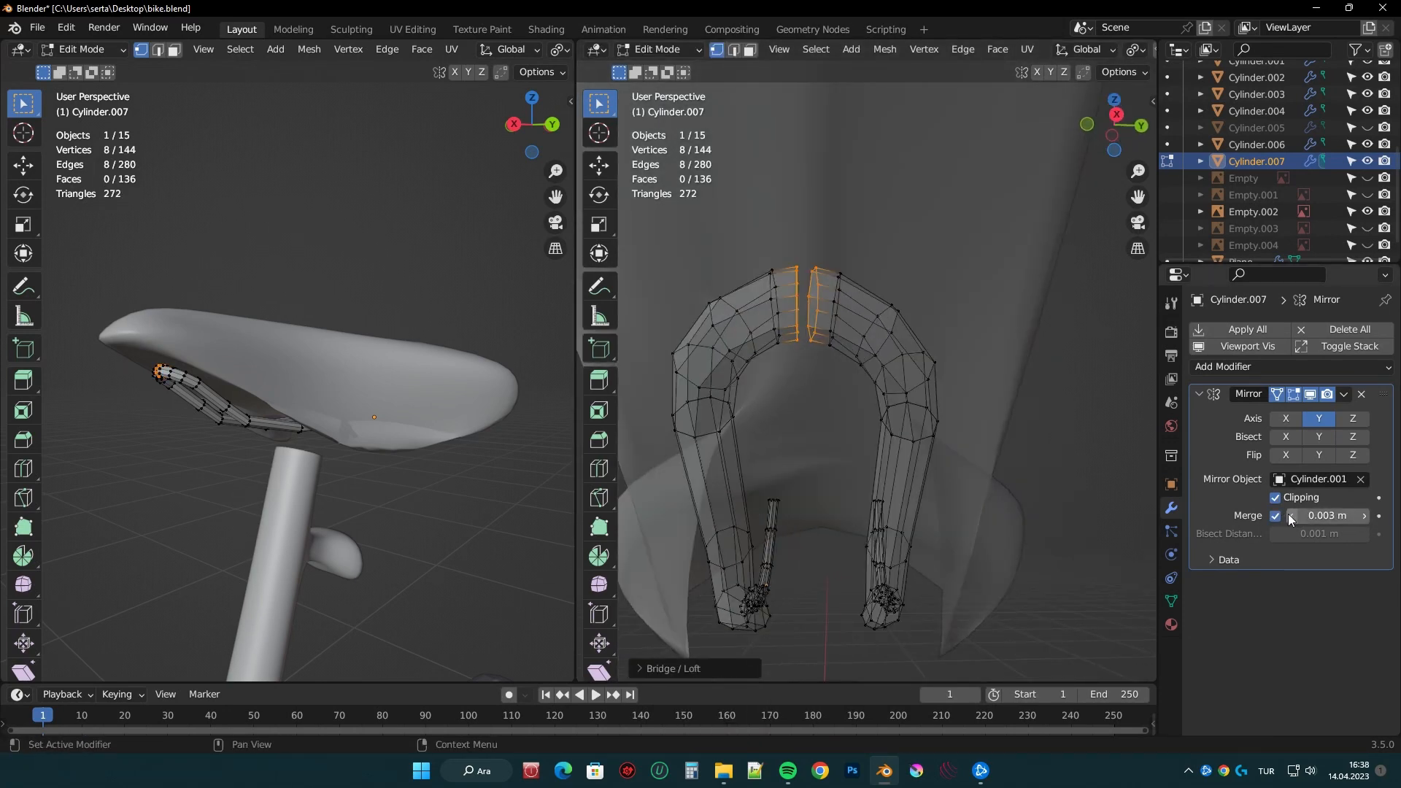
- Set the saddle rail Mirror modifier's merge distance to 0.001 m and return to Object Mode
click(1291, 516)
scroll(967, 320, up, 2)
middle_drag(961, 321, 1073, 332)
click(1290, 516)
middle_drag(1102, 387, 811, 391)
scroll(986, 357, up, 3)
key(Tab)
scroll(1116, 50, down, 2)
click(1123, 49)
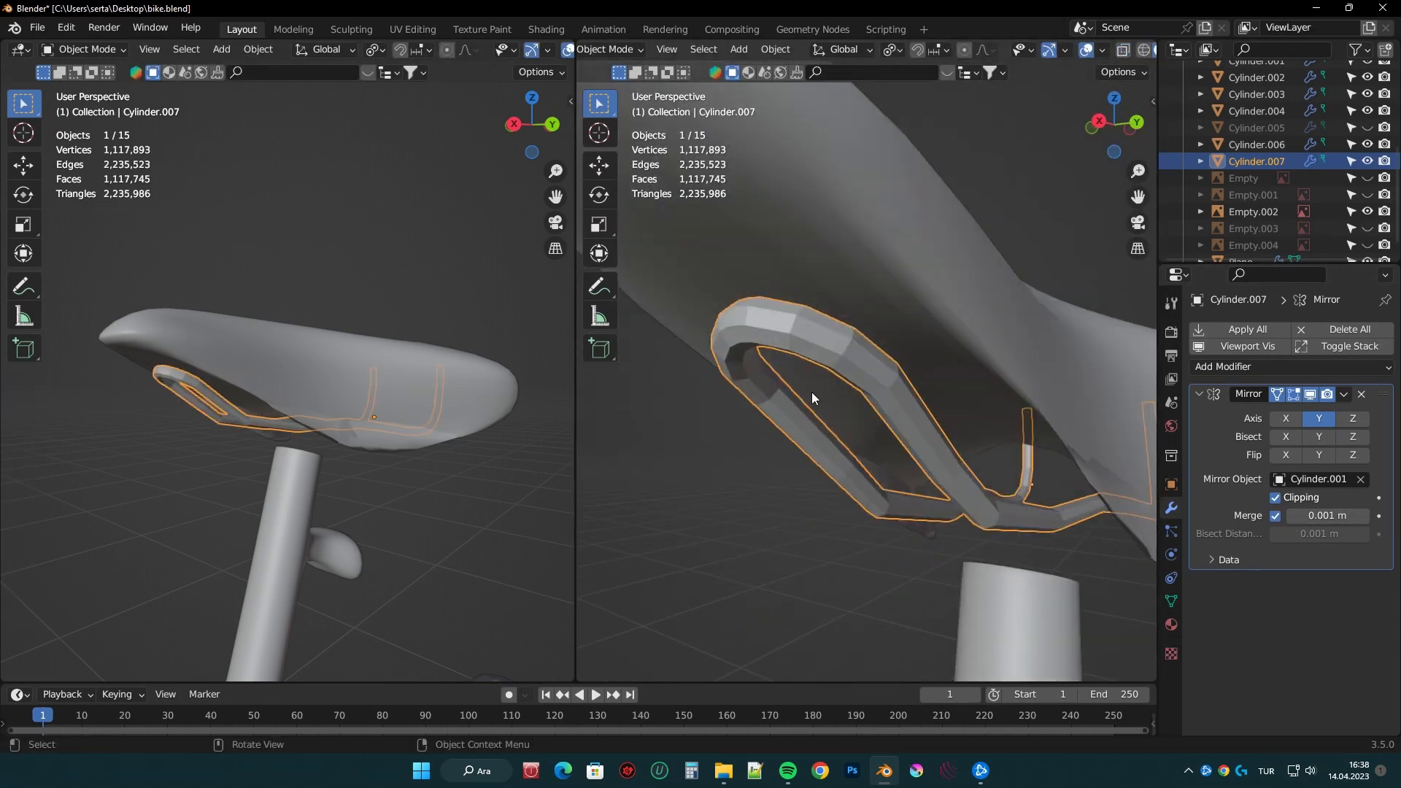
right_click(844, 361)
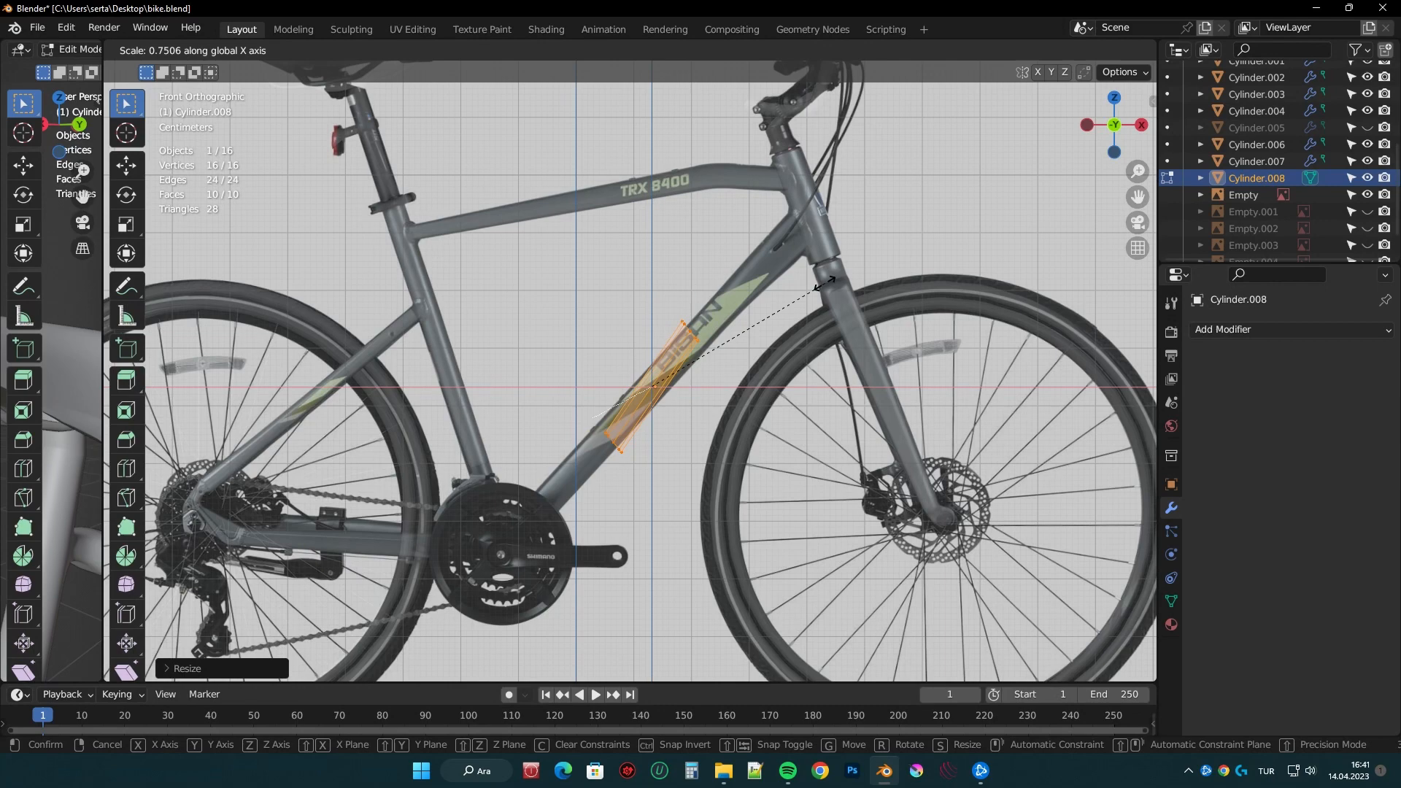
- Scale the new tube along X, extrude its upper end along the reference down tube, and switch to wireframe
click(865, 262)
shift+middle_drag(864, 261, 795, 333)
scroll(795, 332, up, 5)
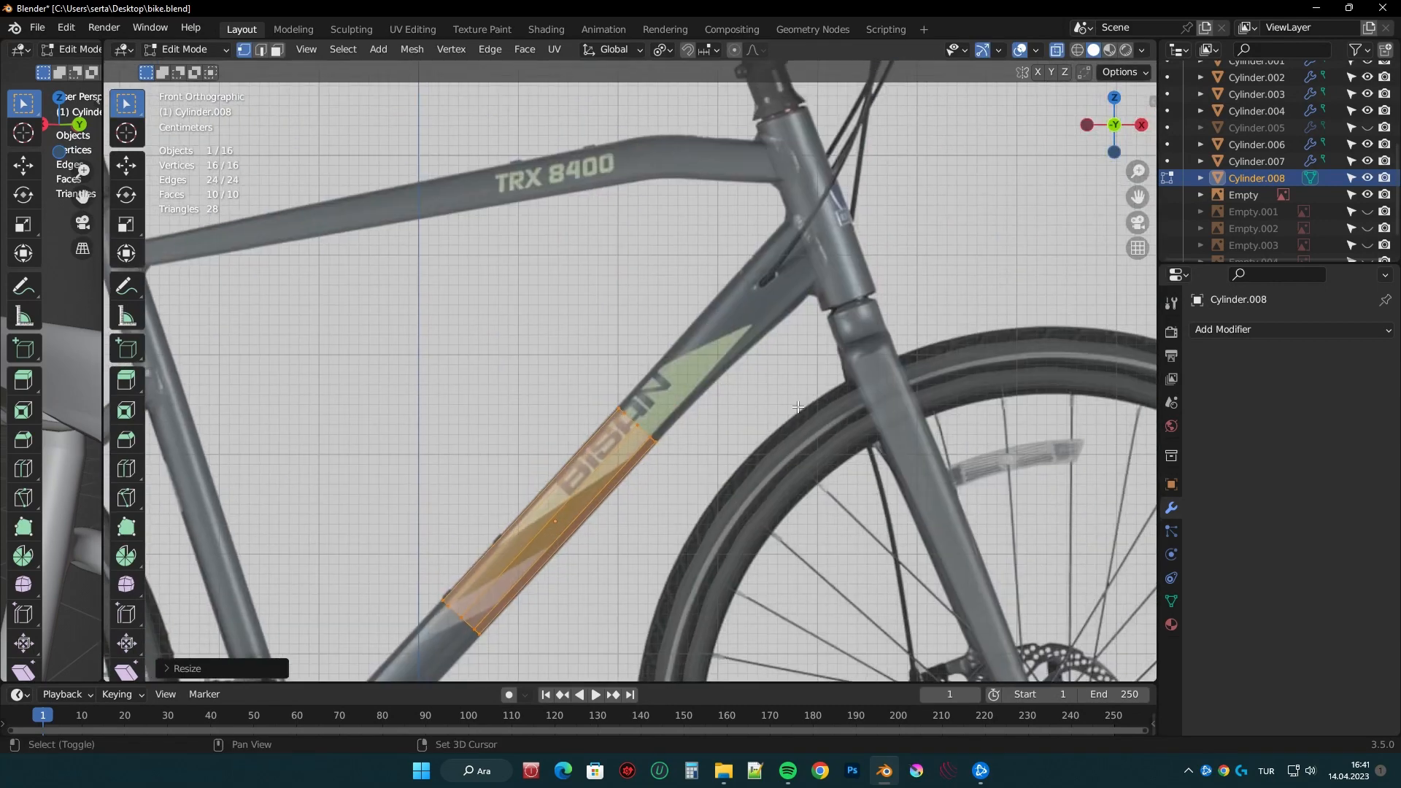
drag(577, 511, 816, 365)
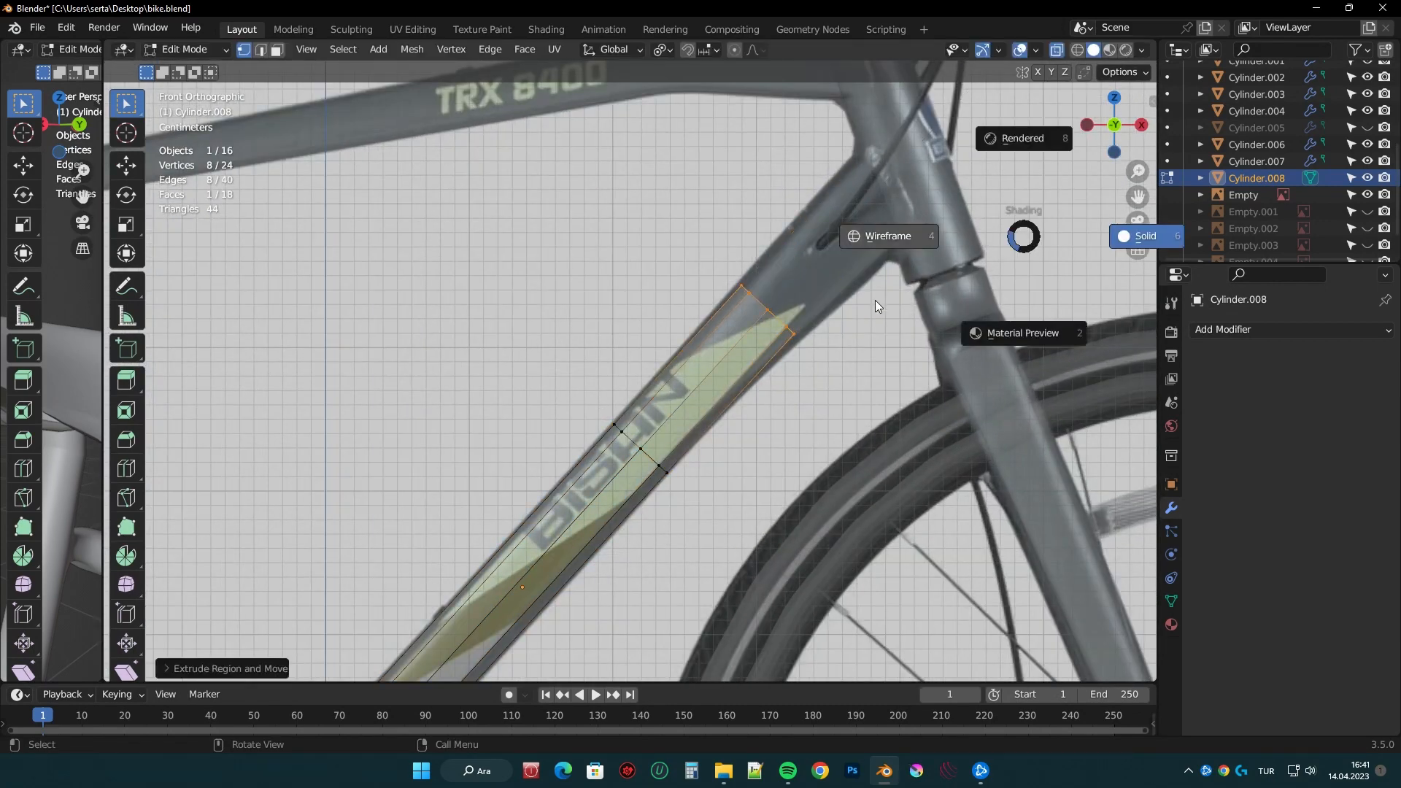
click(760, 243)
- Extrude the down tube's upper end ring in place, enlarge it slightly, and extrude it towards the head tube
drag(721, 239, 839, 347)
key(e)
right_click(840, 347)
key(s)
click(854, 348)
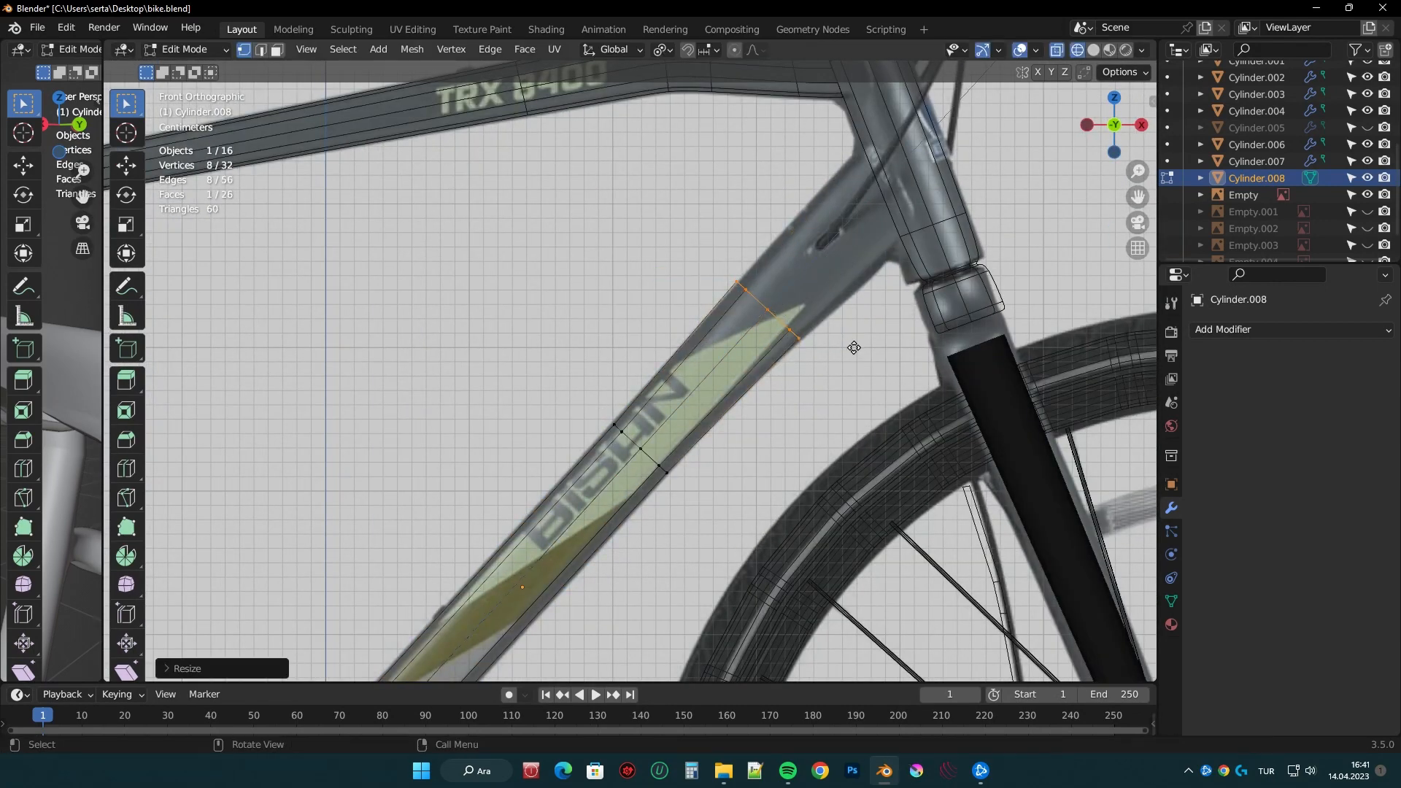
click(937, 289)
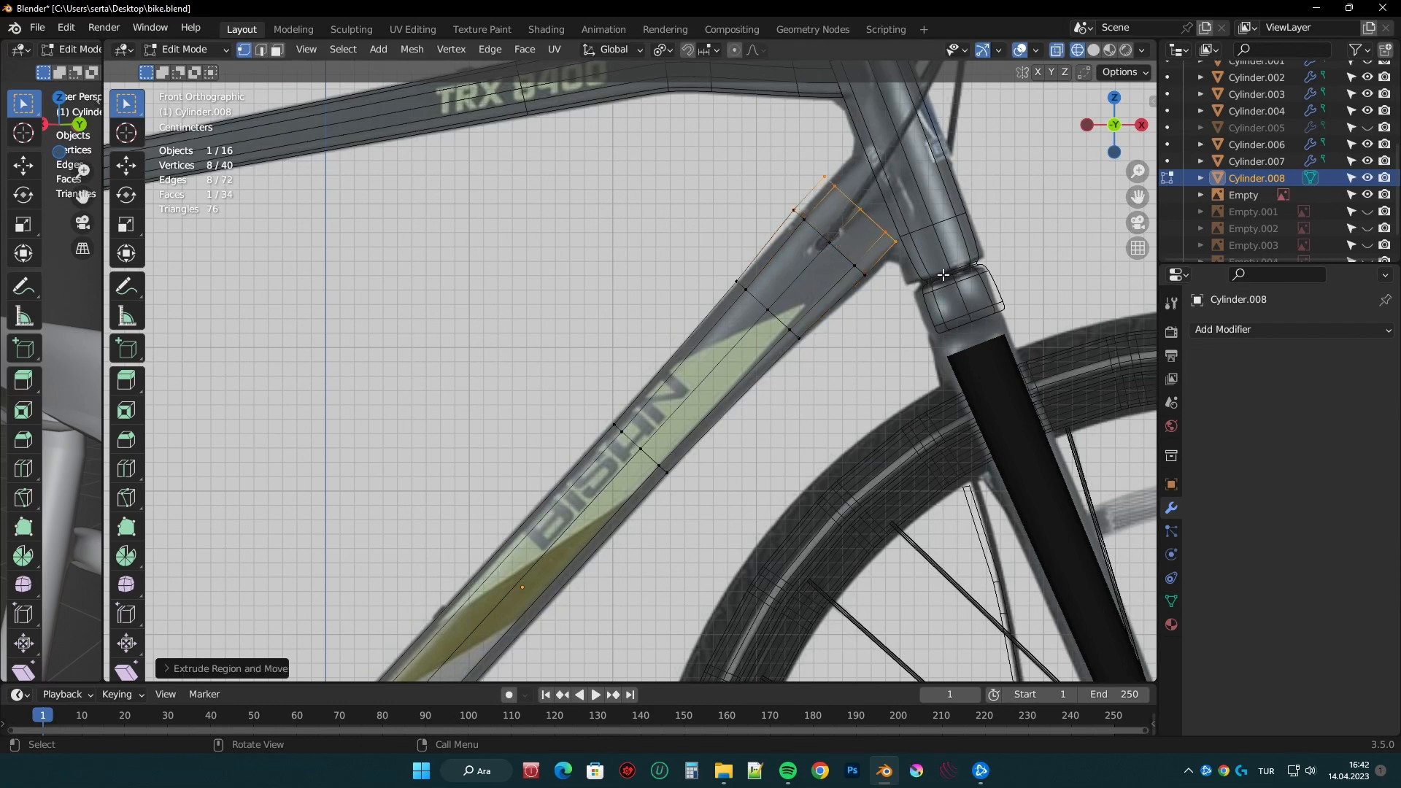
click(964, 286)
- Adjust the down tube's upper rings to follow the reference's flared joint at the head tube
drag(702, 256, 870, 378)
key(g)
click(872, 378)
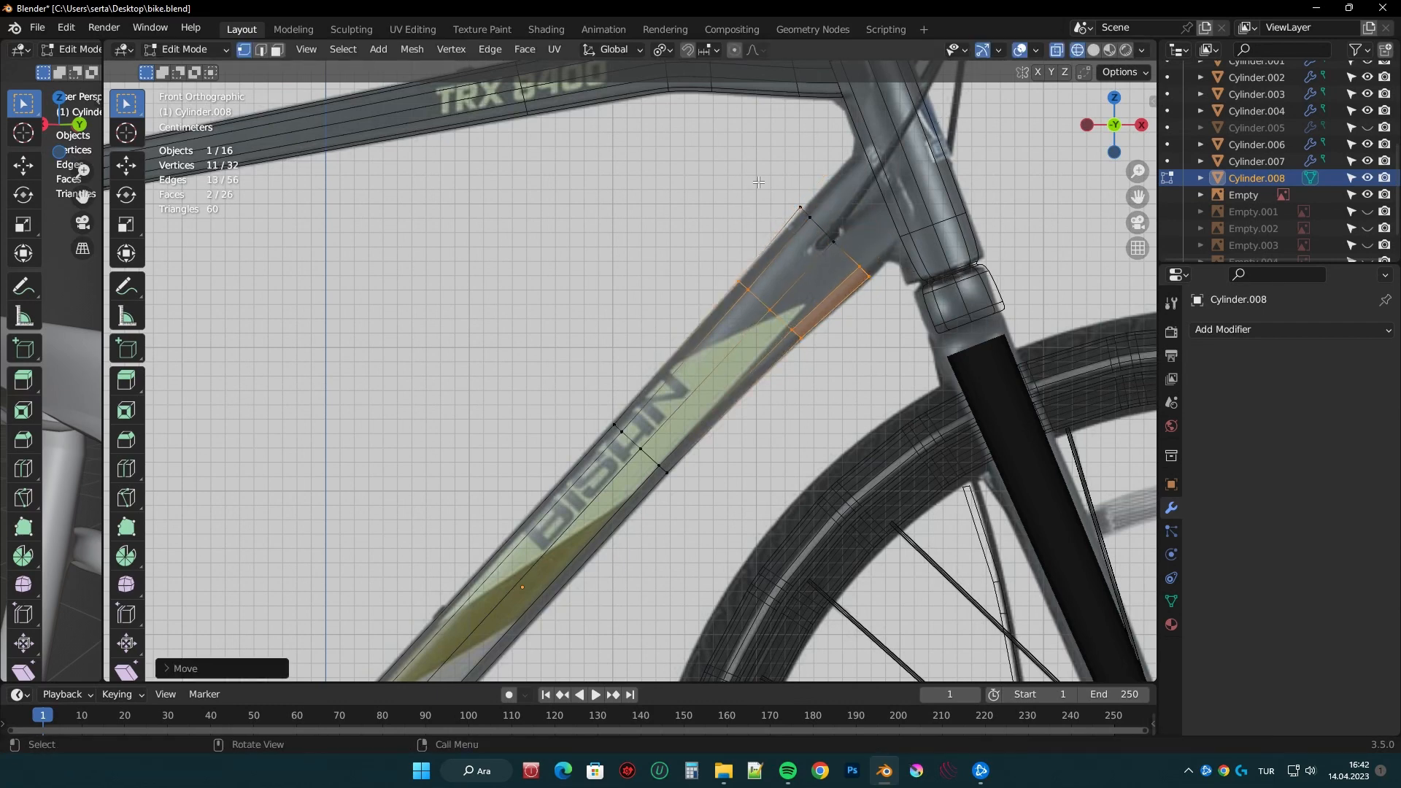
click(1047, 285)
shift+middle_drag(1048, 285, 904, 361)
key(g)
click(928, 373)
scroll(688, 314, up, 4)
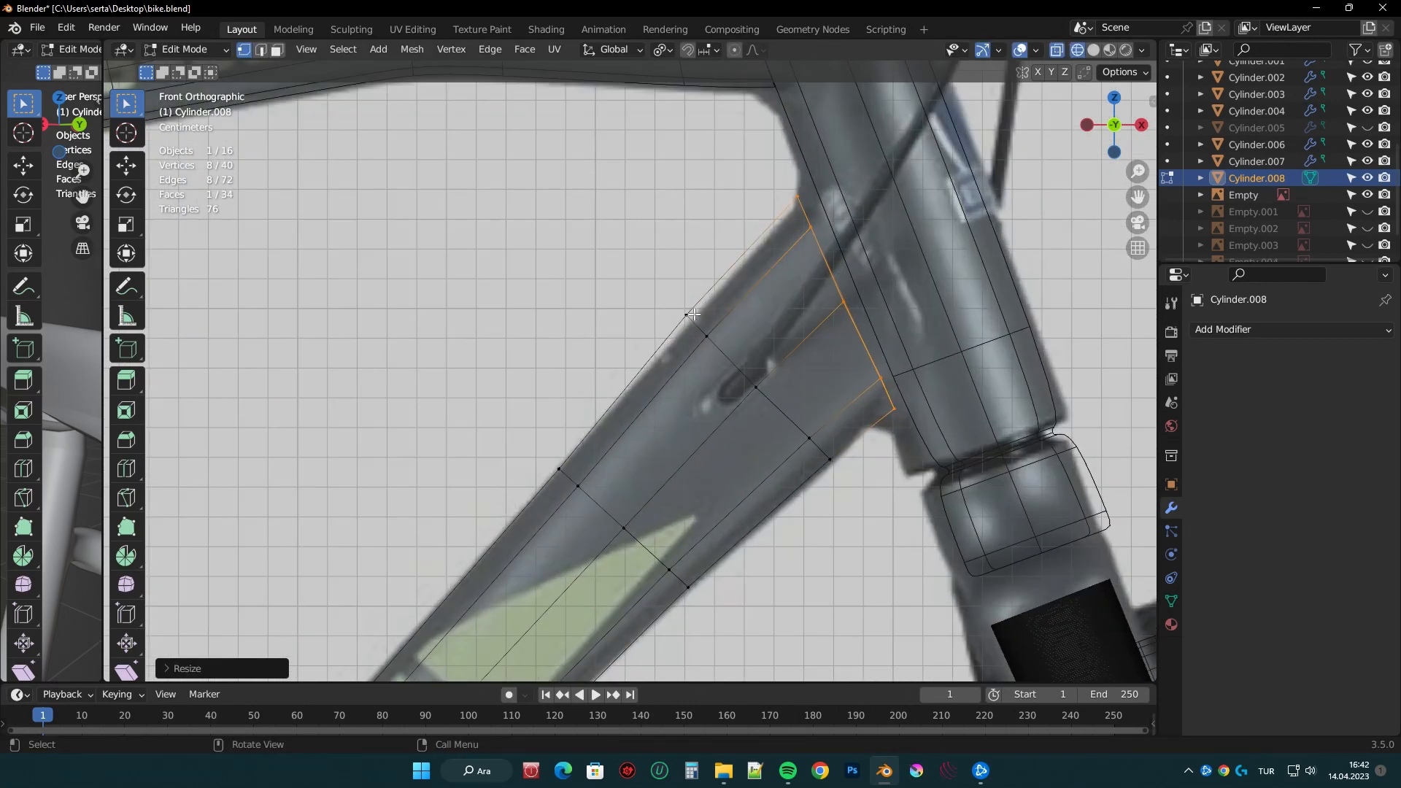
- Leave mesh editing, hide the bike reference image and switch the viewport back to solid shading
key(Tab)
click(1368, 194)
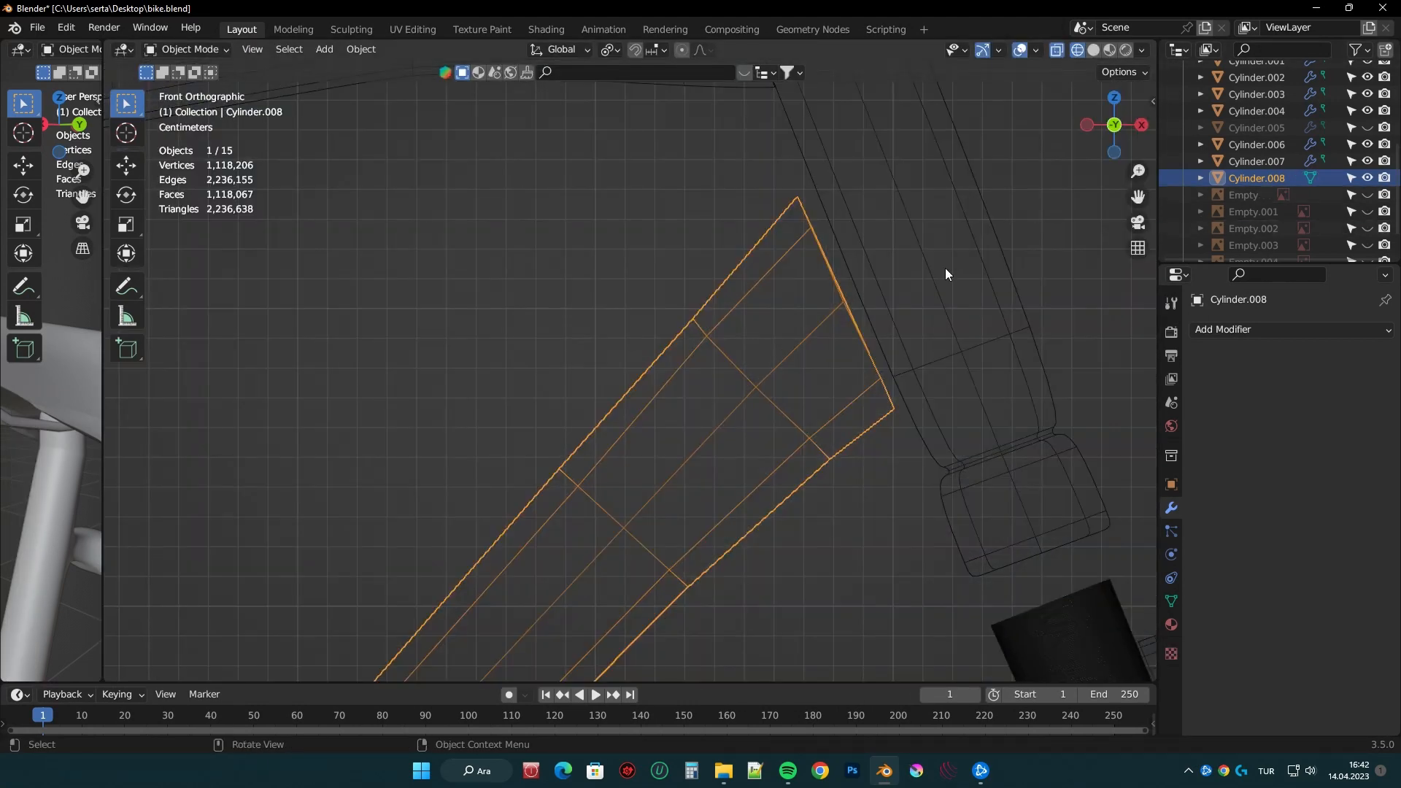
click(944, 268)
key(shift+z)
scroll(1019, 252, down, 4)
mouse_move(1019, 252)
middle_down()
mouse_move(1099, 406)
mouse_move(680, 340)
mouse_move(599, 379)
mouse_move(839, 385)
mouse_move(617, 370)
mouse_move(647, 428)
middle_up()
click(598, 379)
key(Tab)
key(Tab)
click(837, 376)
key(Tab)
key(Tab)
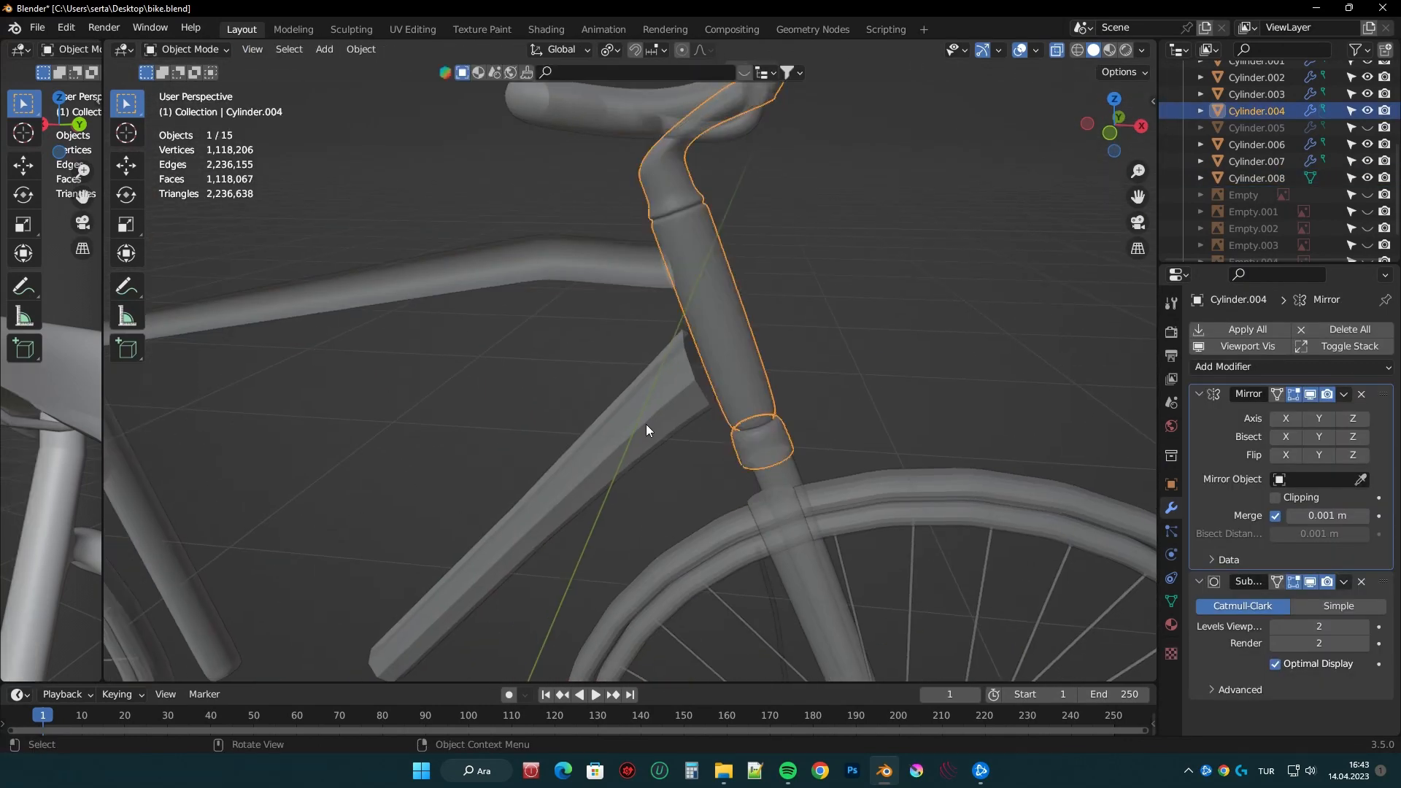
- Add a Subdivision Surface modifier to the down tube and shade it smooth
click(648, 428)
click(1233, 329)
click(1040, 629)
right_click(674, 416)
middle_drag(788, 456, 780, 383)
click(674, 416)
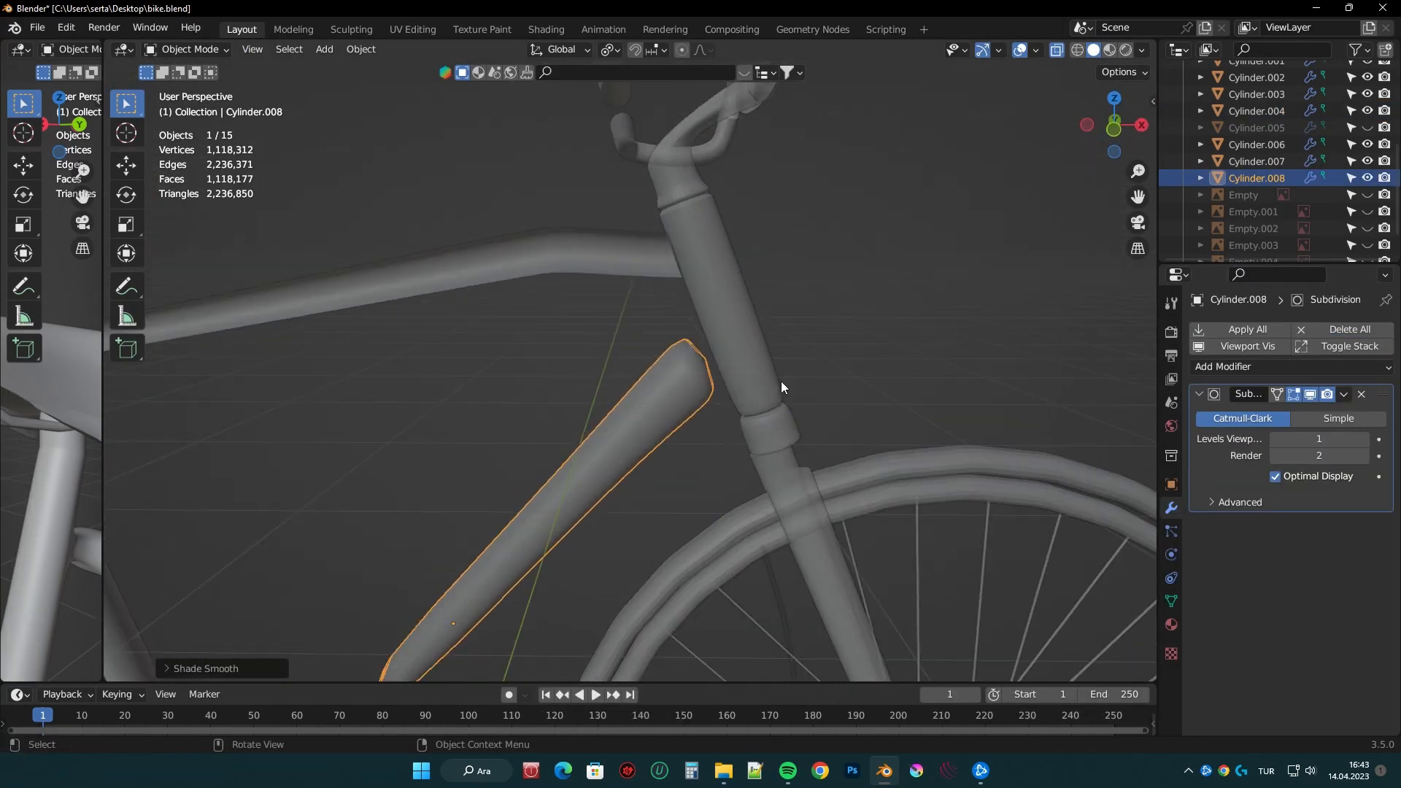
- Show the bike reference image in the front view and open the down tube's mesh for editing
click(1367, 195)
key(KP_1)
scroll(730, 347, up, 6)
click(682, 389)
click(674, 394)
key(Tab)
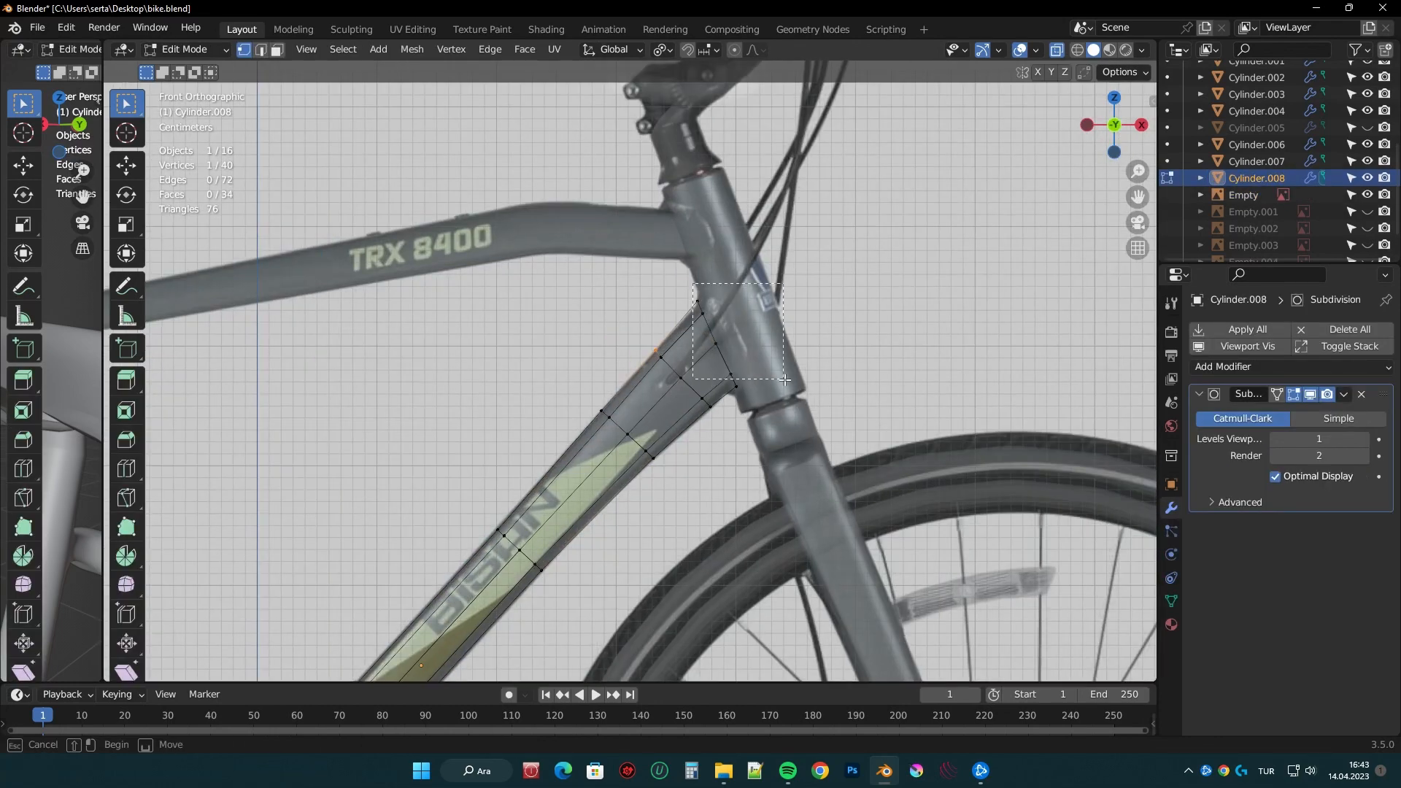
click(625, 501)
shift+middle_drag(458, 635, 789, 271)
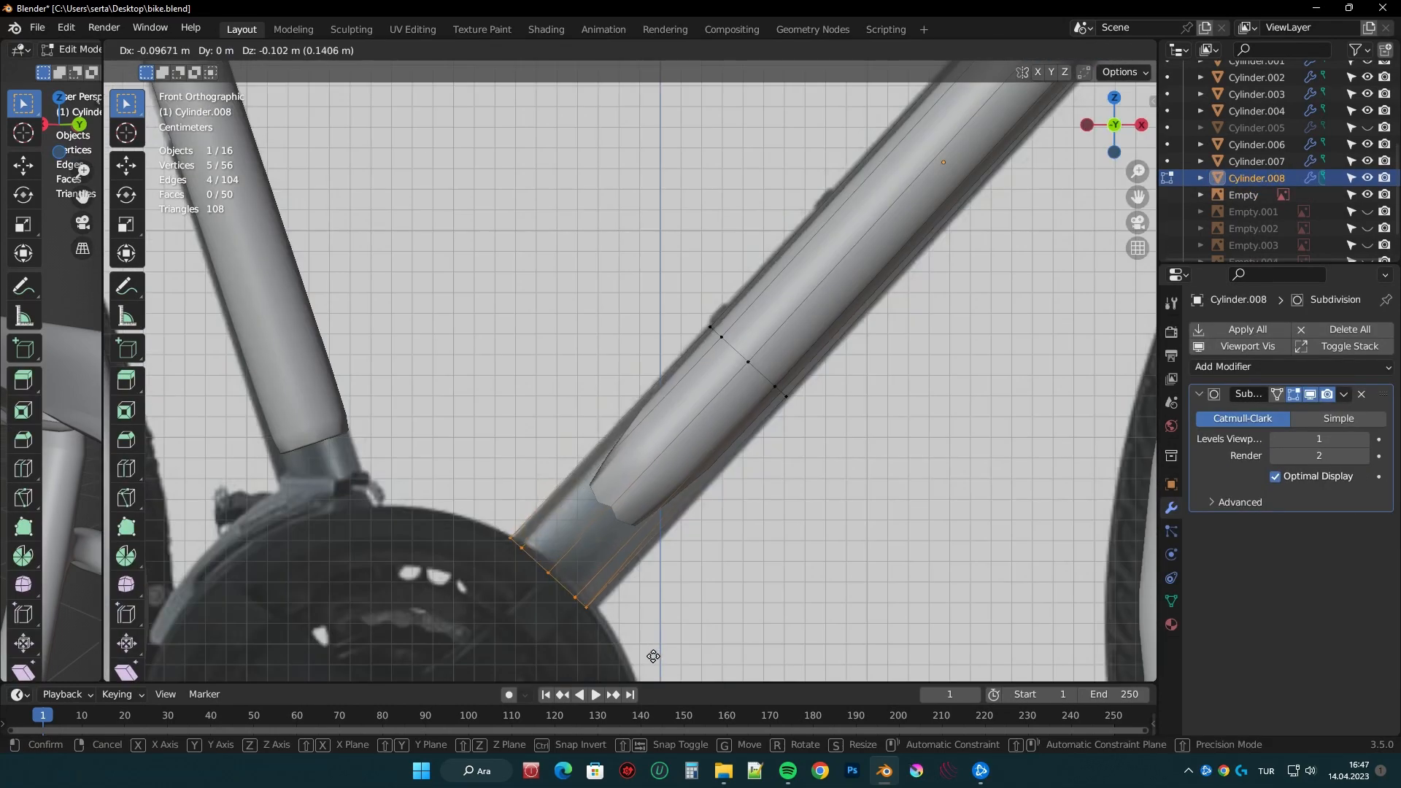
- Move the down tube's lower end vertices to the chainring edge and add a loop cut above them
key(g)
click(665, 627)
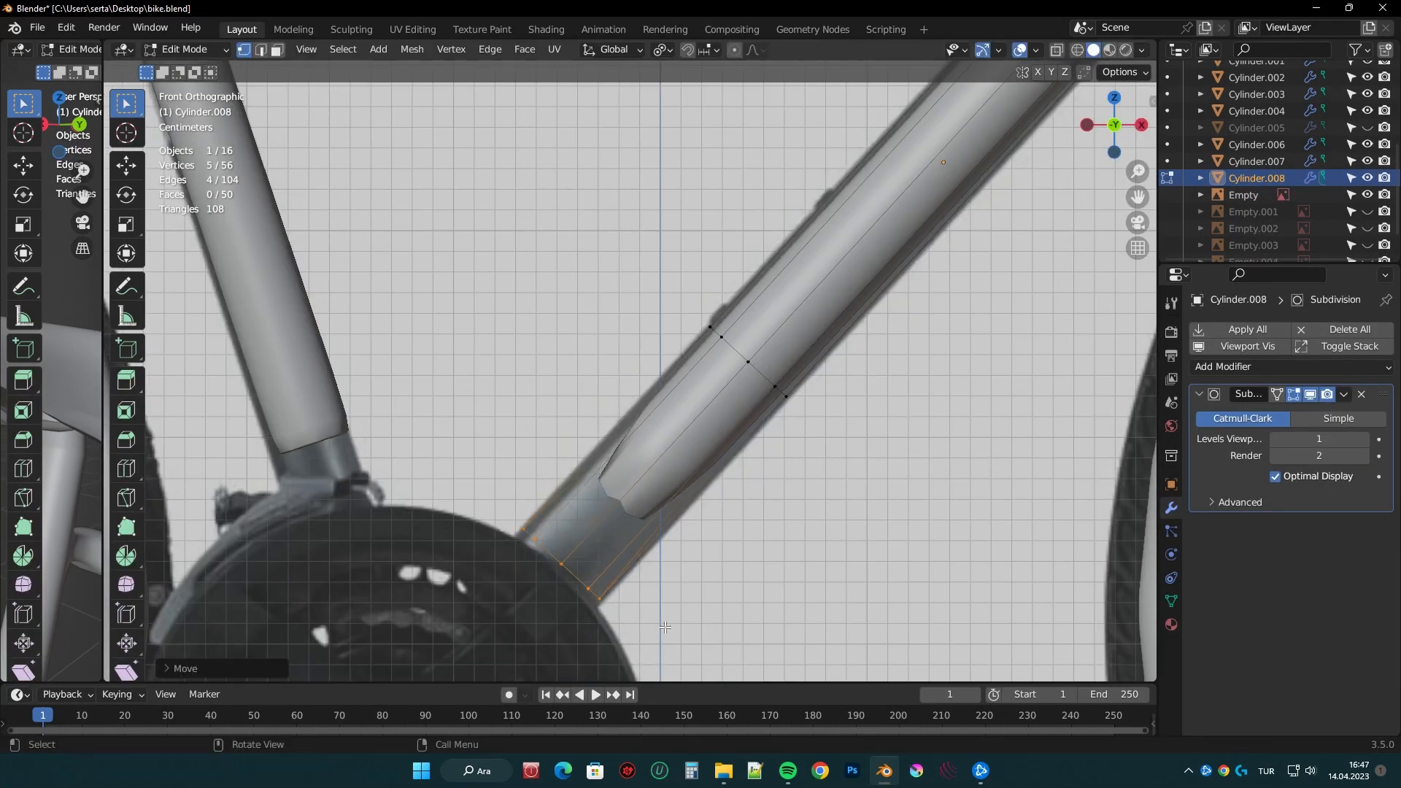
double_click(631, 539)
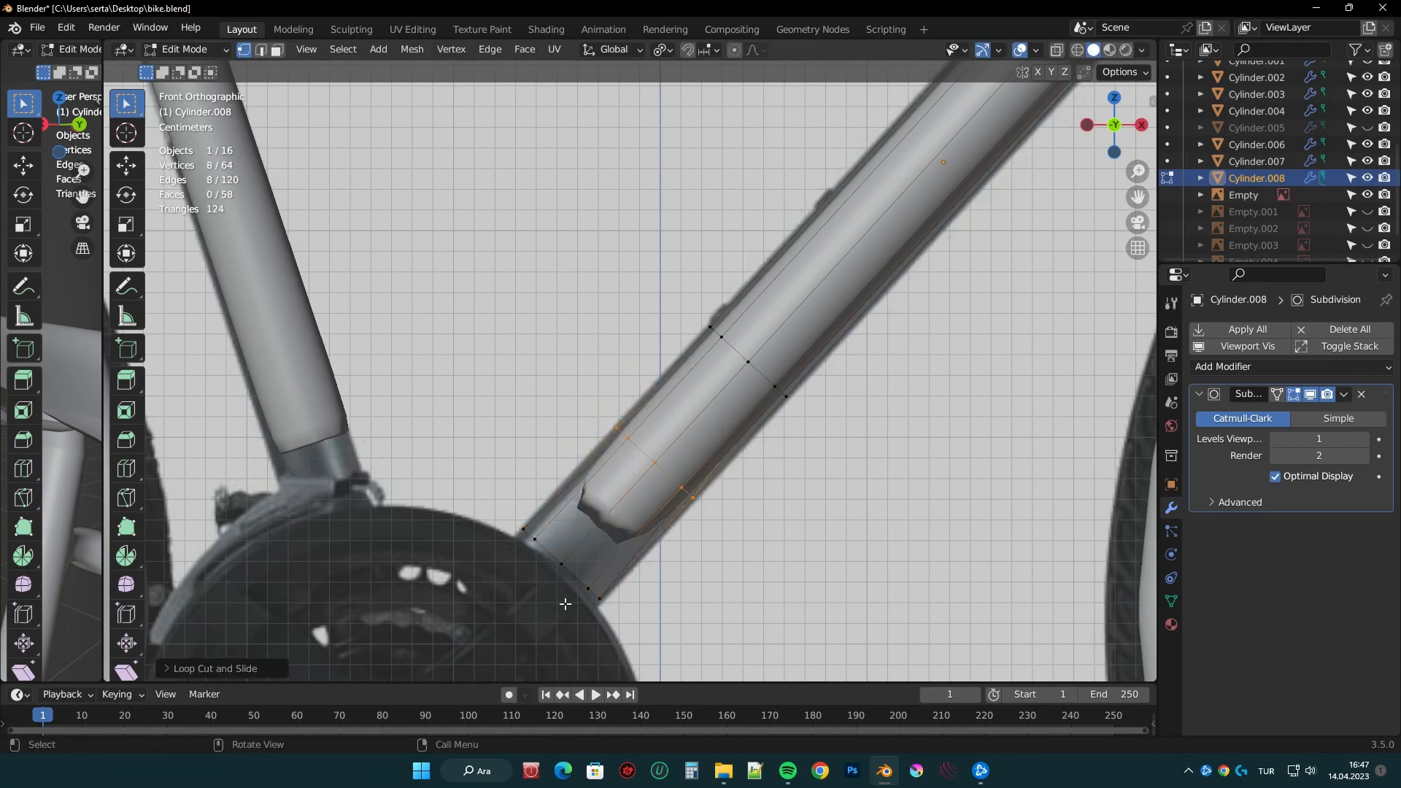
- Extrude the down tube's lower end vertices diagonally downward along the tube in the reference image
key(e)
click(637, 629)
scroll(730, 211, down, 4)
mouse_move(729, 212)
middle_down()
mouse_move(784, 234)
mouse_move(737, 234)
middle_up()
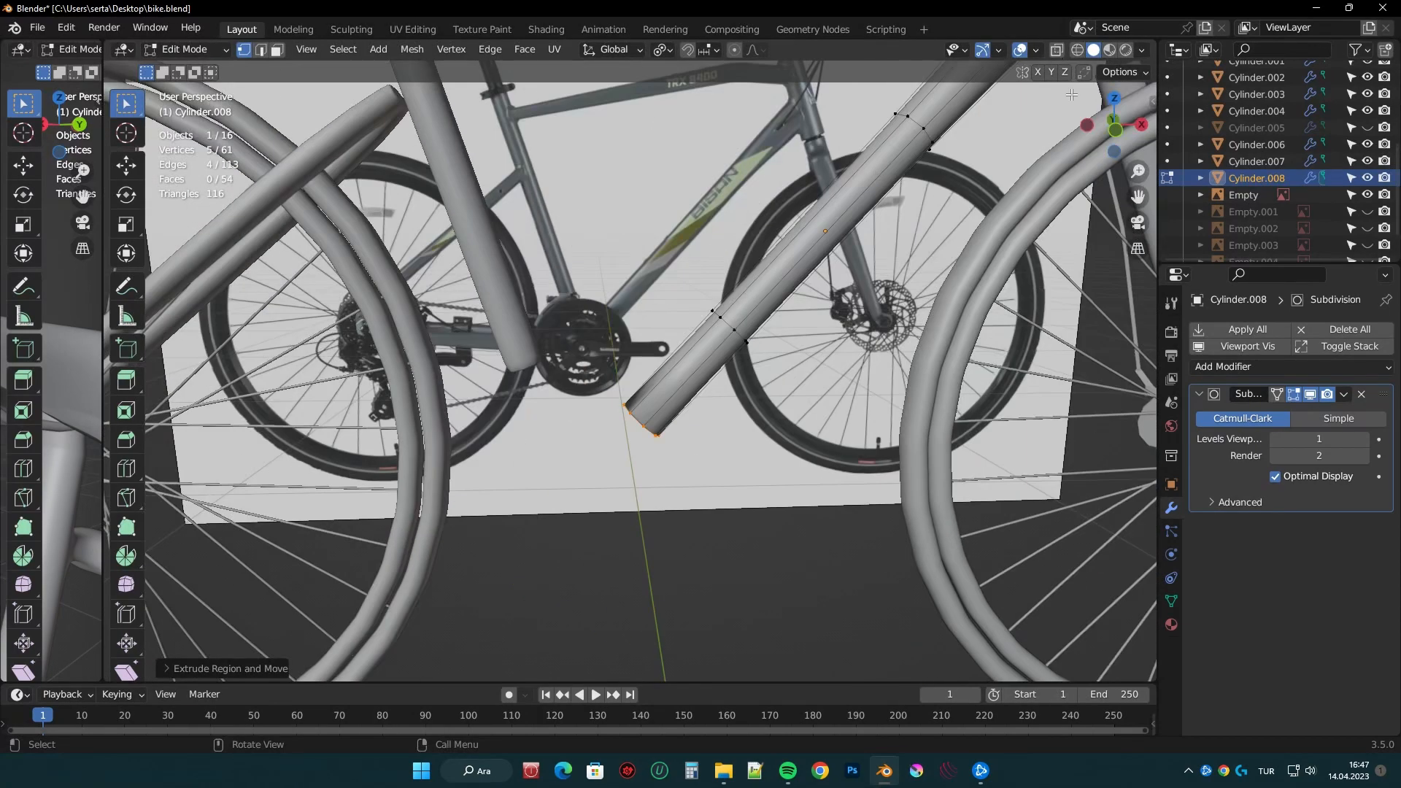
- Try to extrude the down tube's lower end behind the chainring in the front view, and undo it
click(1115, 130)
scroll(652, 421, up, 3)
shift+middle_drag(652, 420, 679, 356)
key(e)
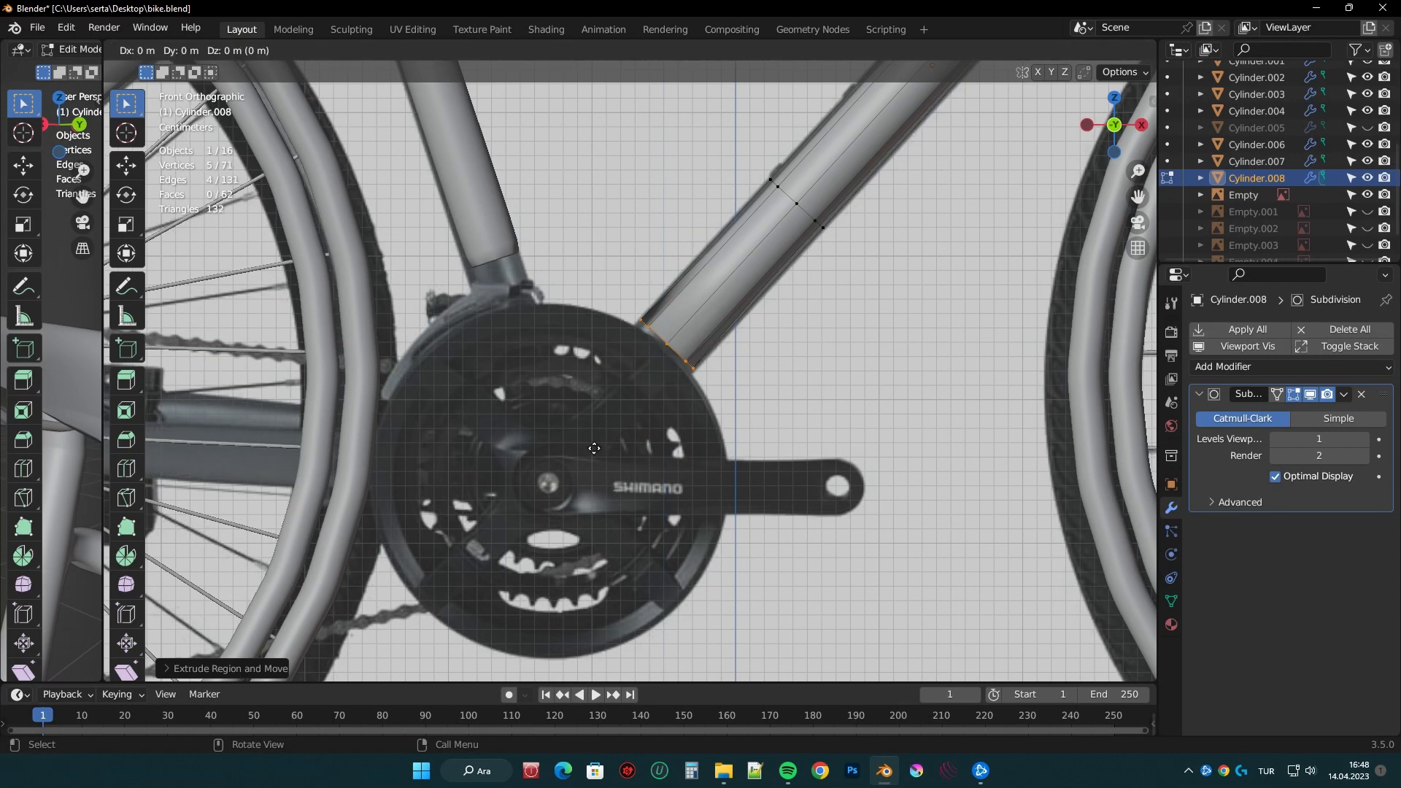
click(494, 551)
key(Tab)
middle_drag(680, 451, 983, 390)
key(ctrl+z)
key(ctrl+z)
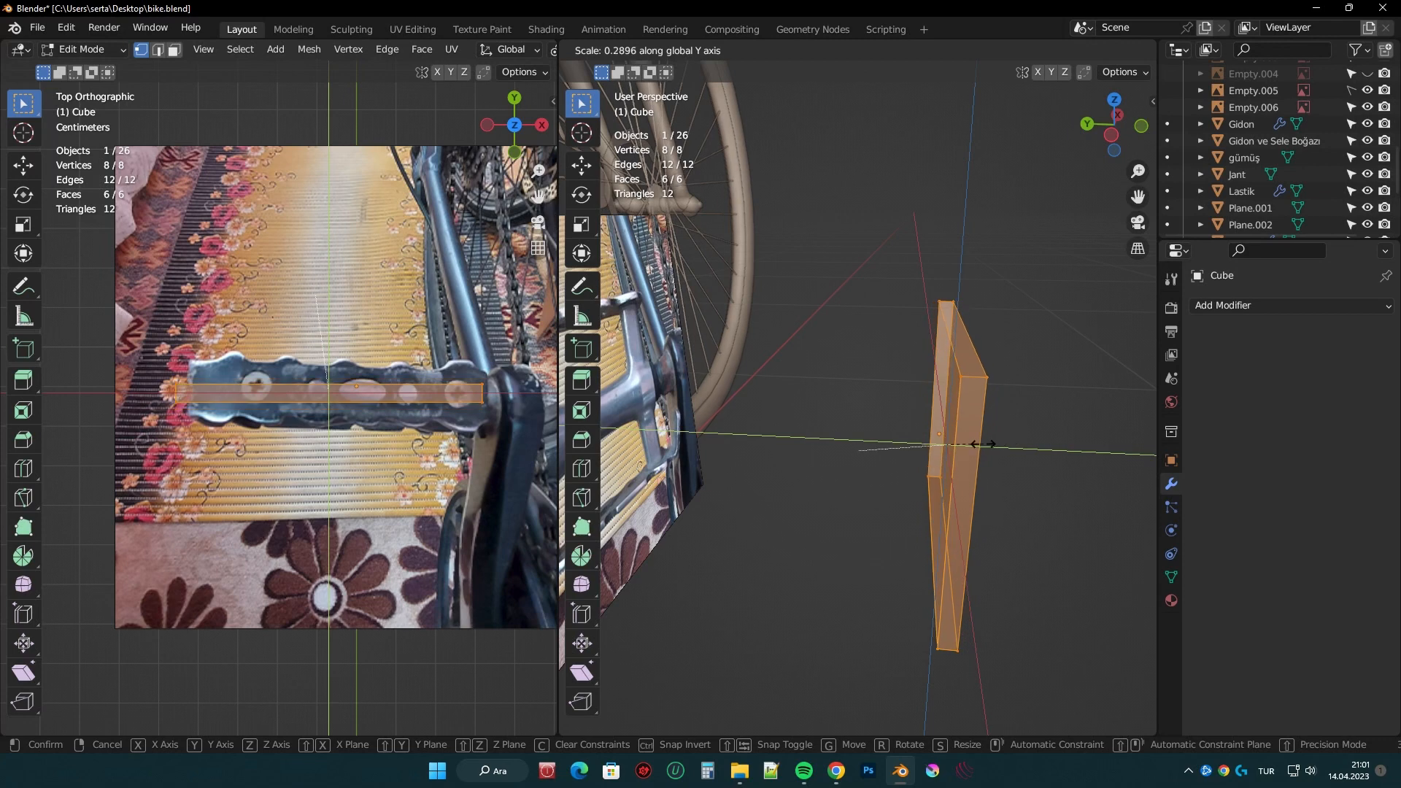
- Scale the pedal block to about 0.29 along Y and move it along Y to the pedal's edge in the top reference
click(978, 441)
key(g)
key(y)
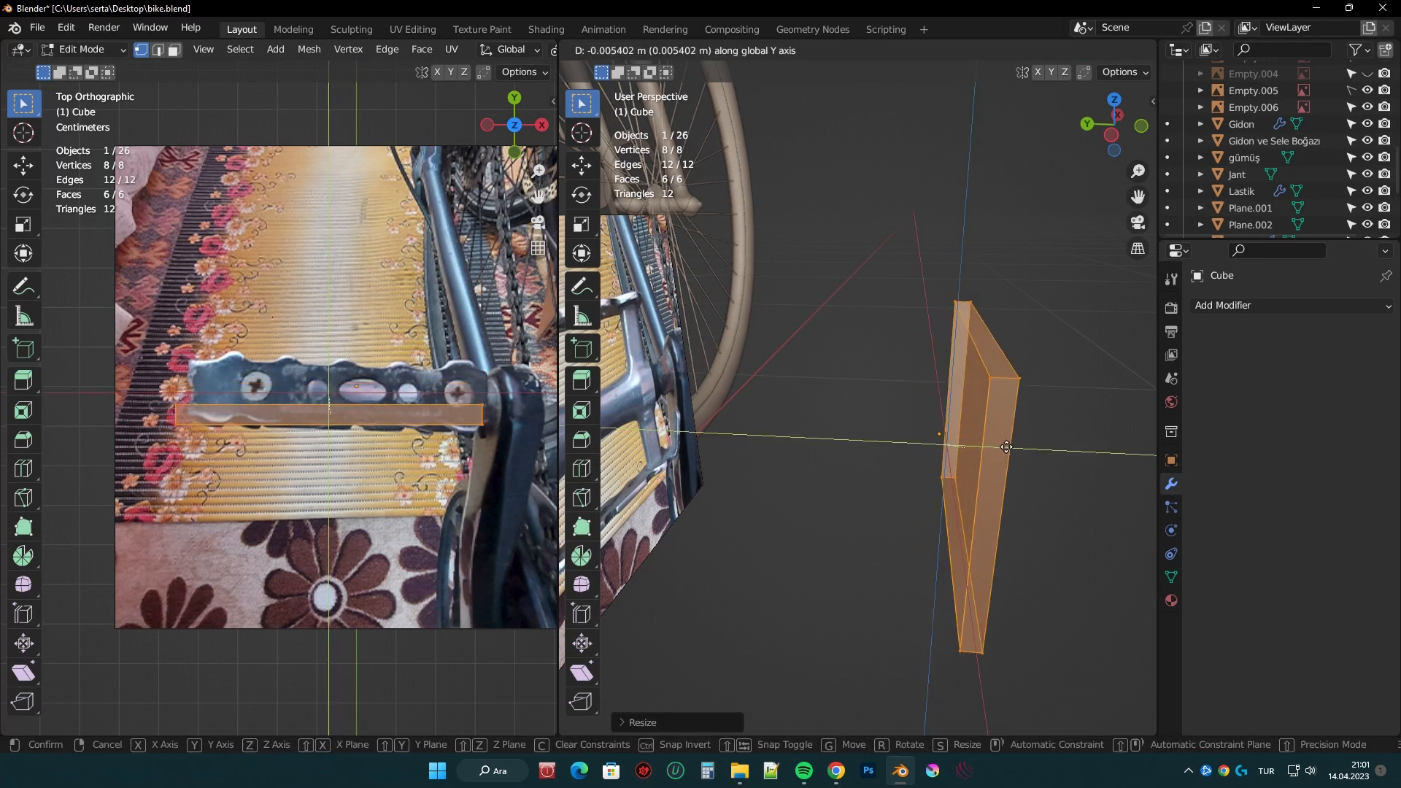
click(1013, 447)
- Add a Mirror modifier to the pedal block on the Y axis only, with Clipping on and a merge distance of 0 m
middle_drag(1014, 447, 1073, 436)
click(1240, 306)
click(1106, 489)
middle_drag(1106, 490, 941, 477)
click(1319, 394)
click(1282, 397)
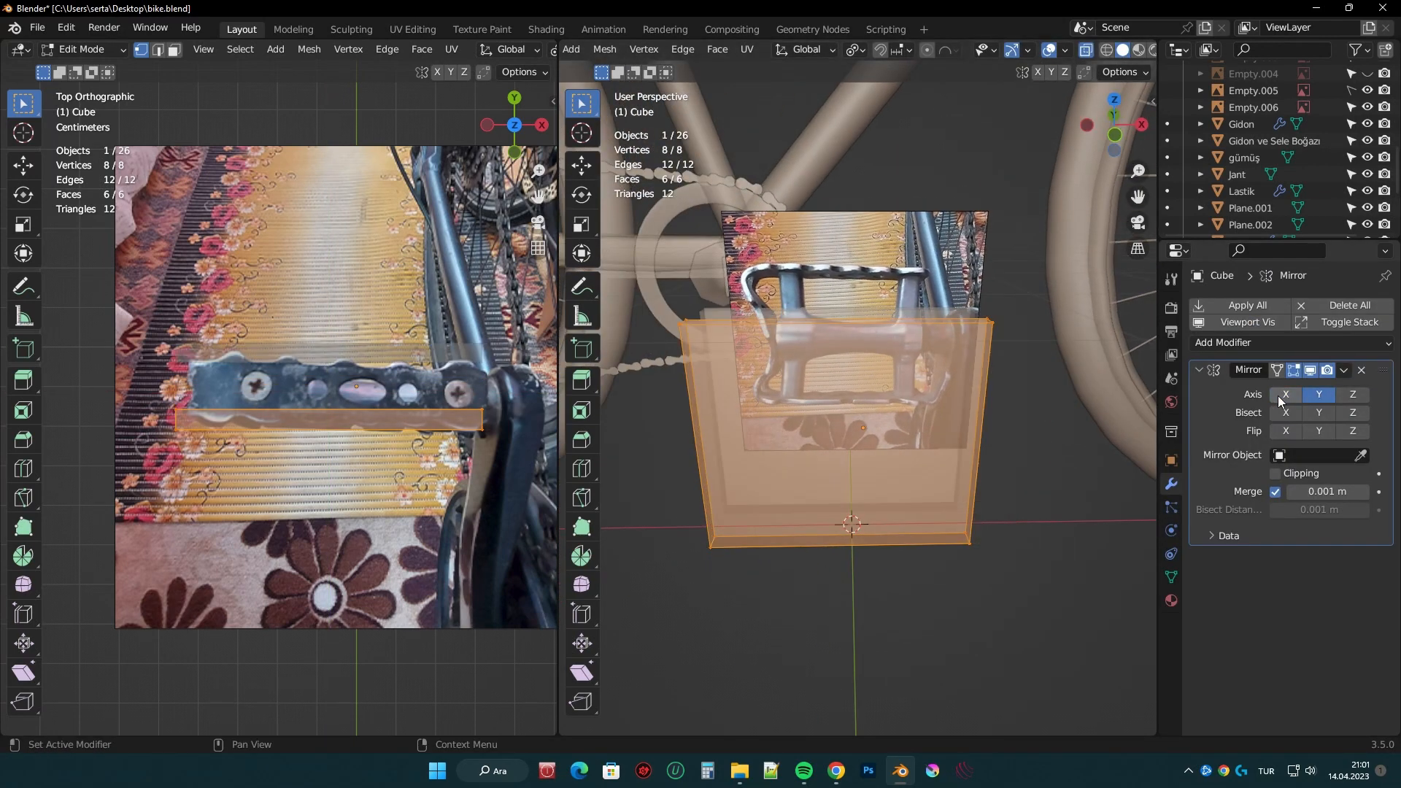
middle_drag(912, 430, 670, 423)
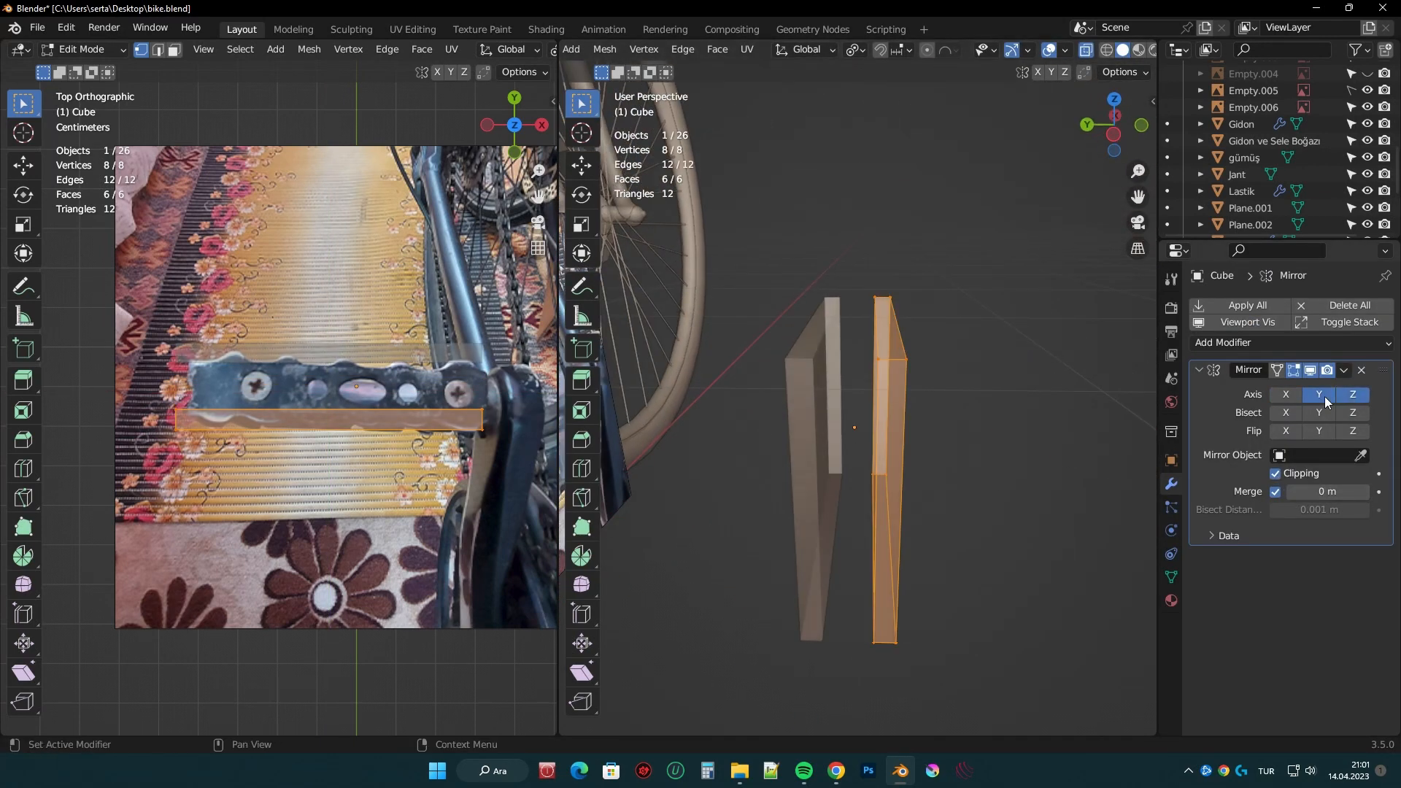
middle_drag(913, 433, 904, 397)
- Select the pedal block's inner face and extend it along Y to meet the mirrored half
key(alt+a)
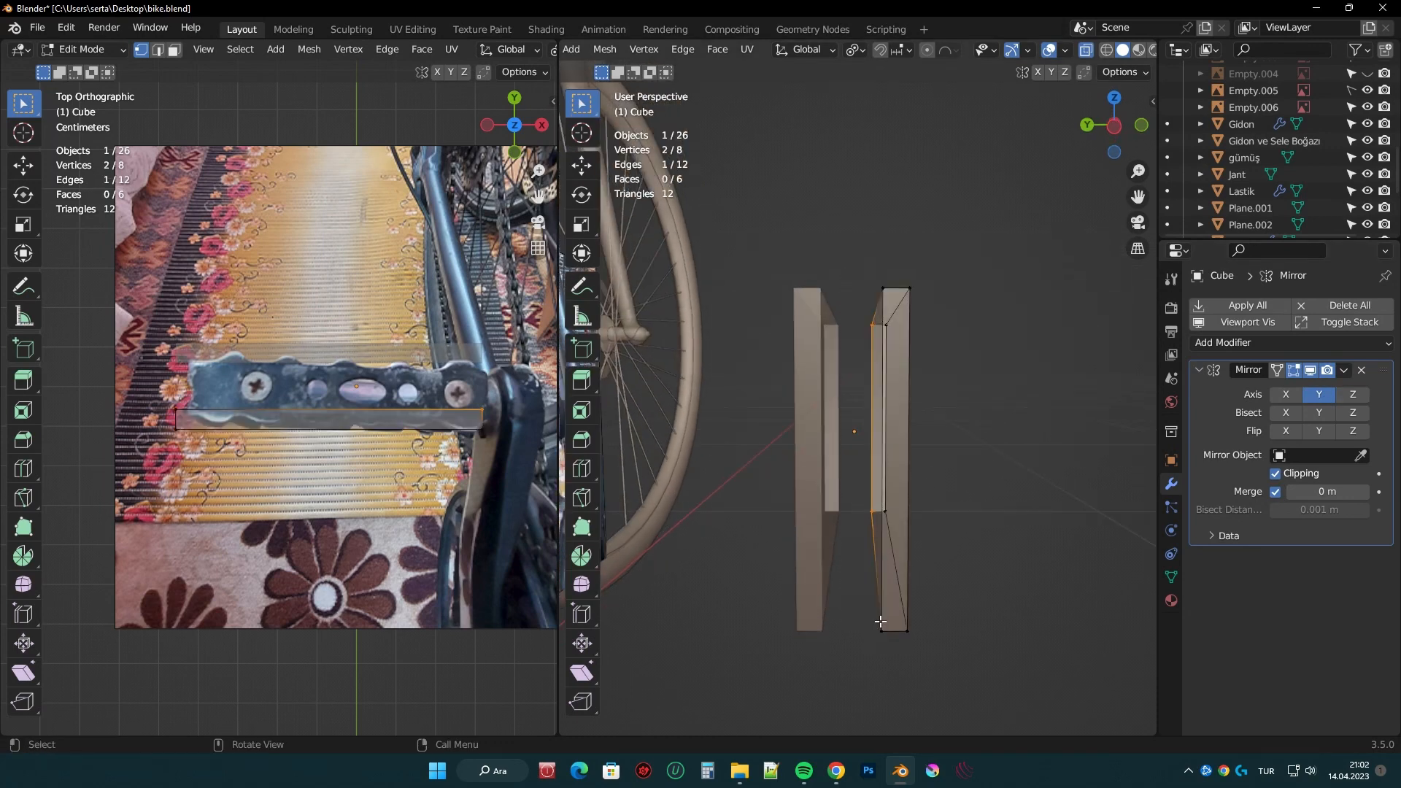
middle_drag(881, 621, 875, 622)
shift+drag(856, 266, 881, 300)
shift+drag(856, 596, 883, 651)
key(s)
right_click(992, 510)
key(s)
key(y)
right_click(1091, 462)
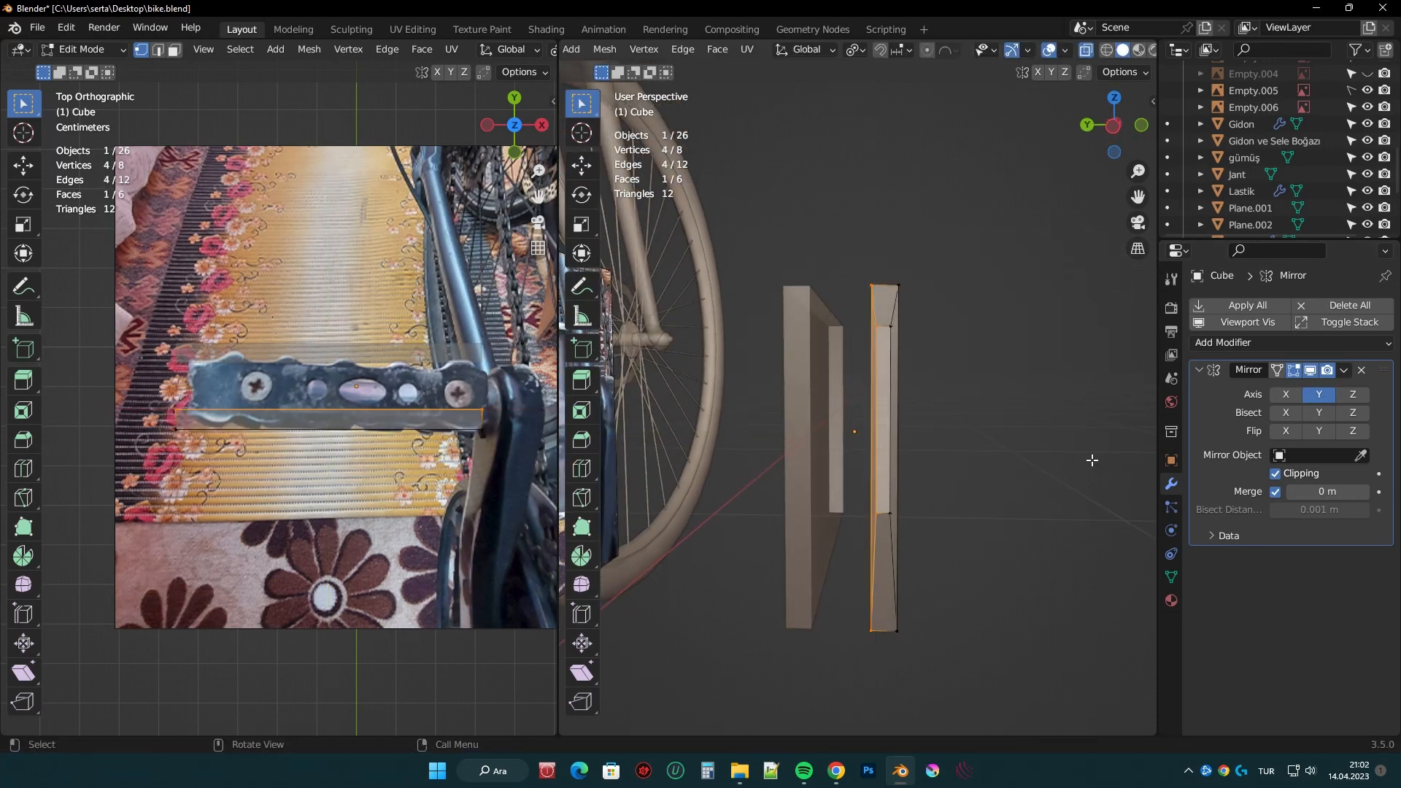
middle_drag(1092, 461, 729, 416)
key(alt+a)
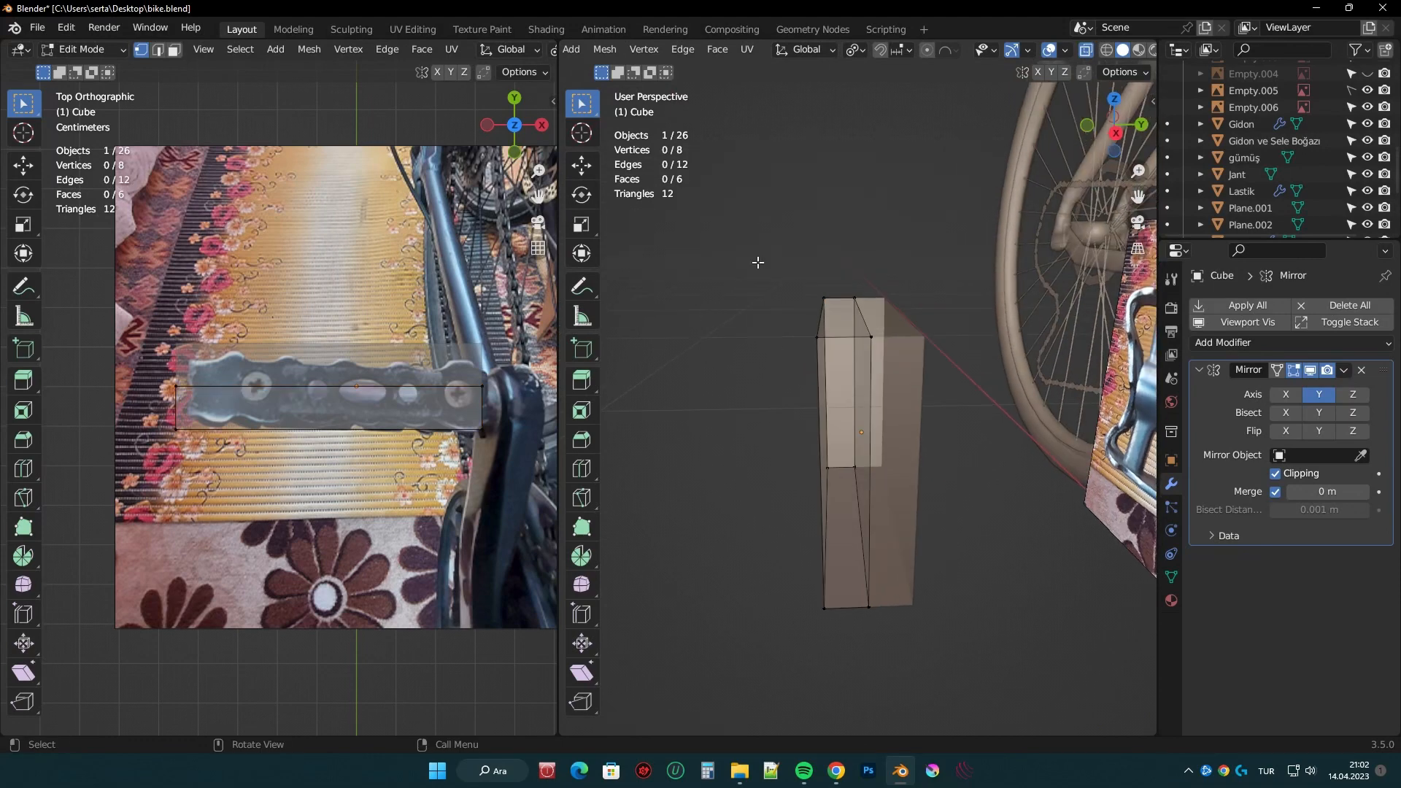
- Move the whole pedal block mesh along X to line it up with the pedal in the top reference image
middle_drag(758, 262, 756, 282)
key(a)
key(g)
key(y)
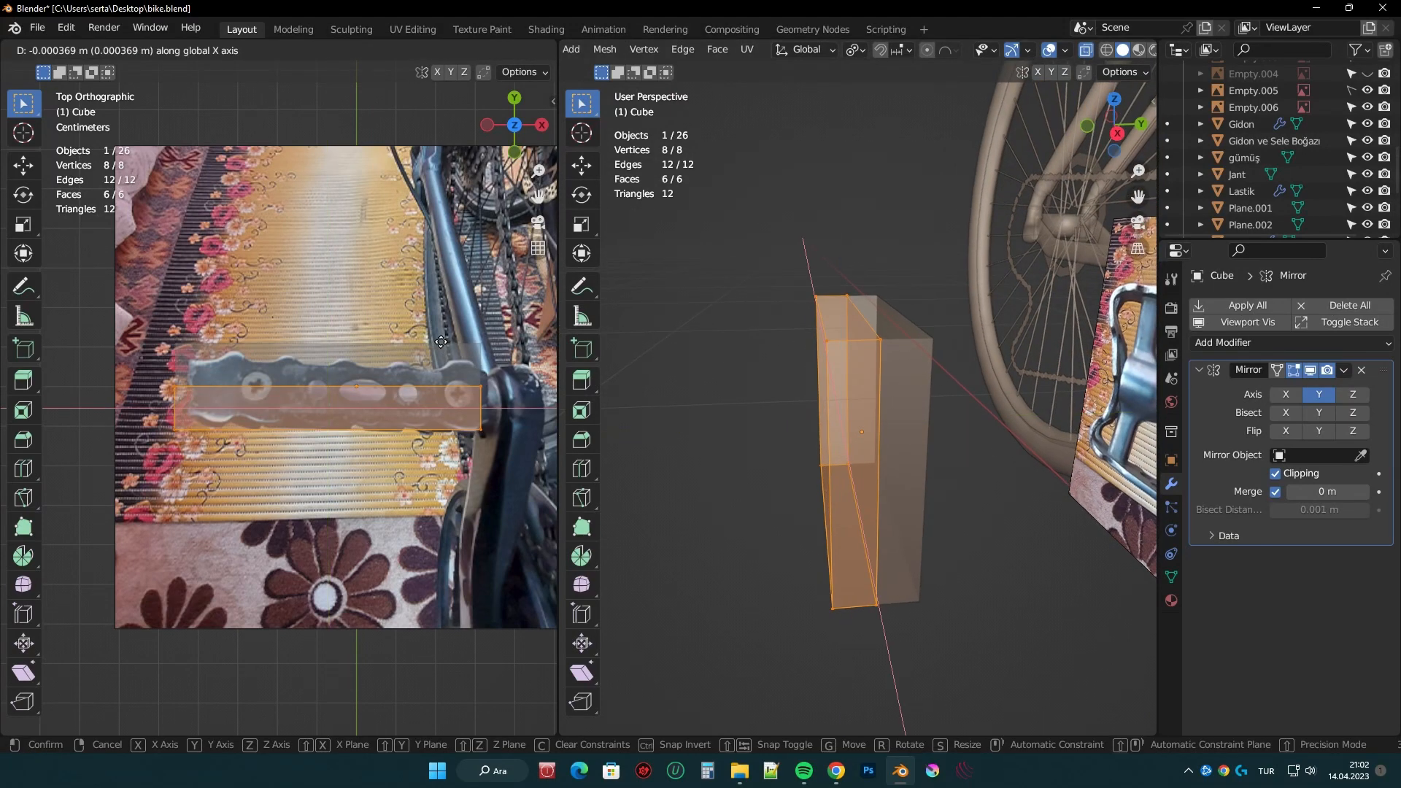
click(441, 342)
middle_drag(733, 459, 722, 450)
key(g)
click(303, 366)
middle_drag(876, 491, 970, 491)
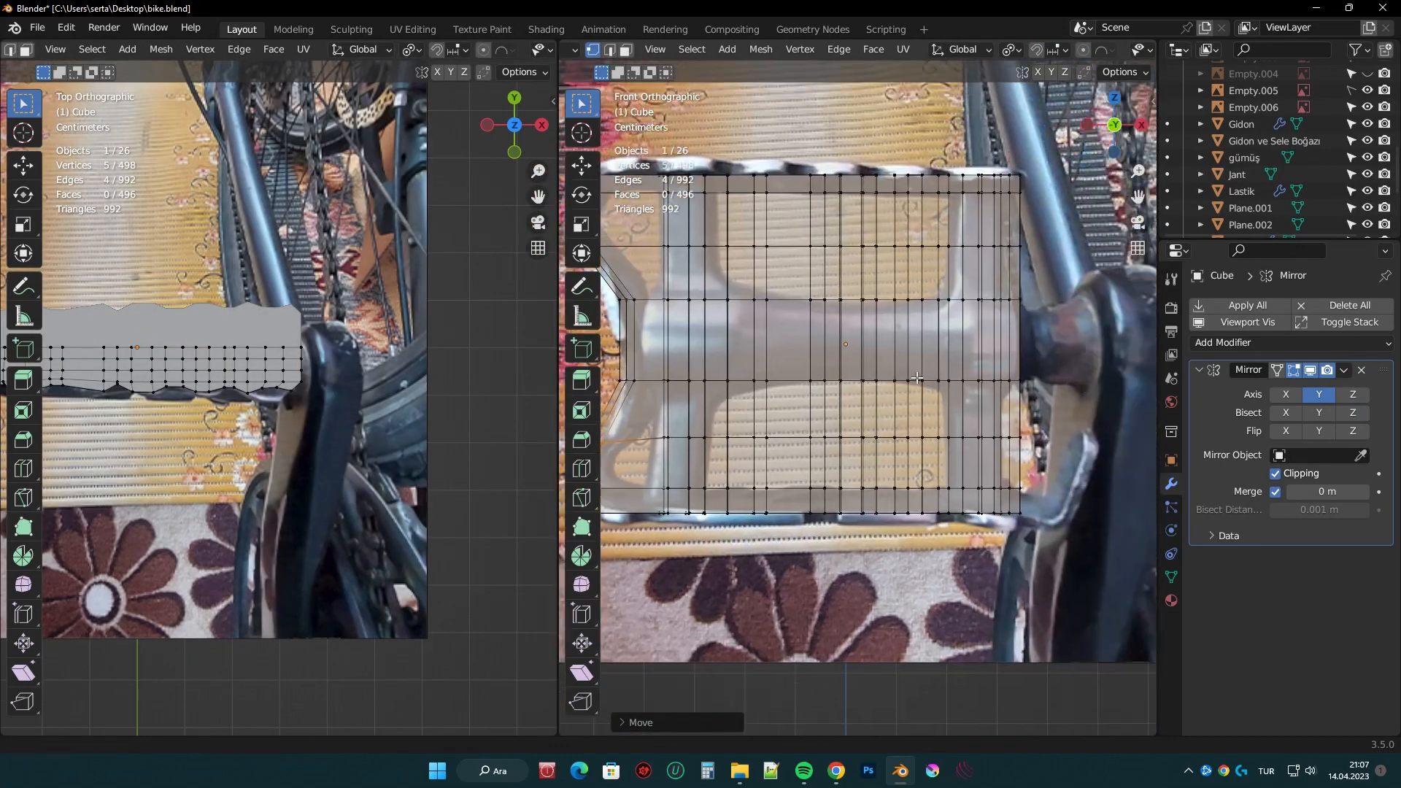
- Move the pedal mesh's side vertices to follow the reference outline and delete the faces covering its lower opening
scroll(917, 378, up, 3)
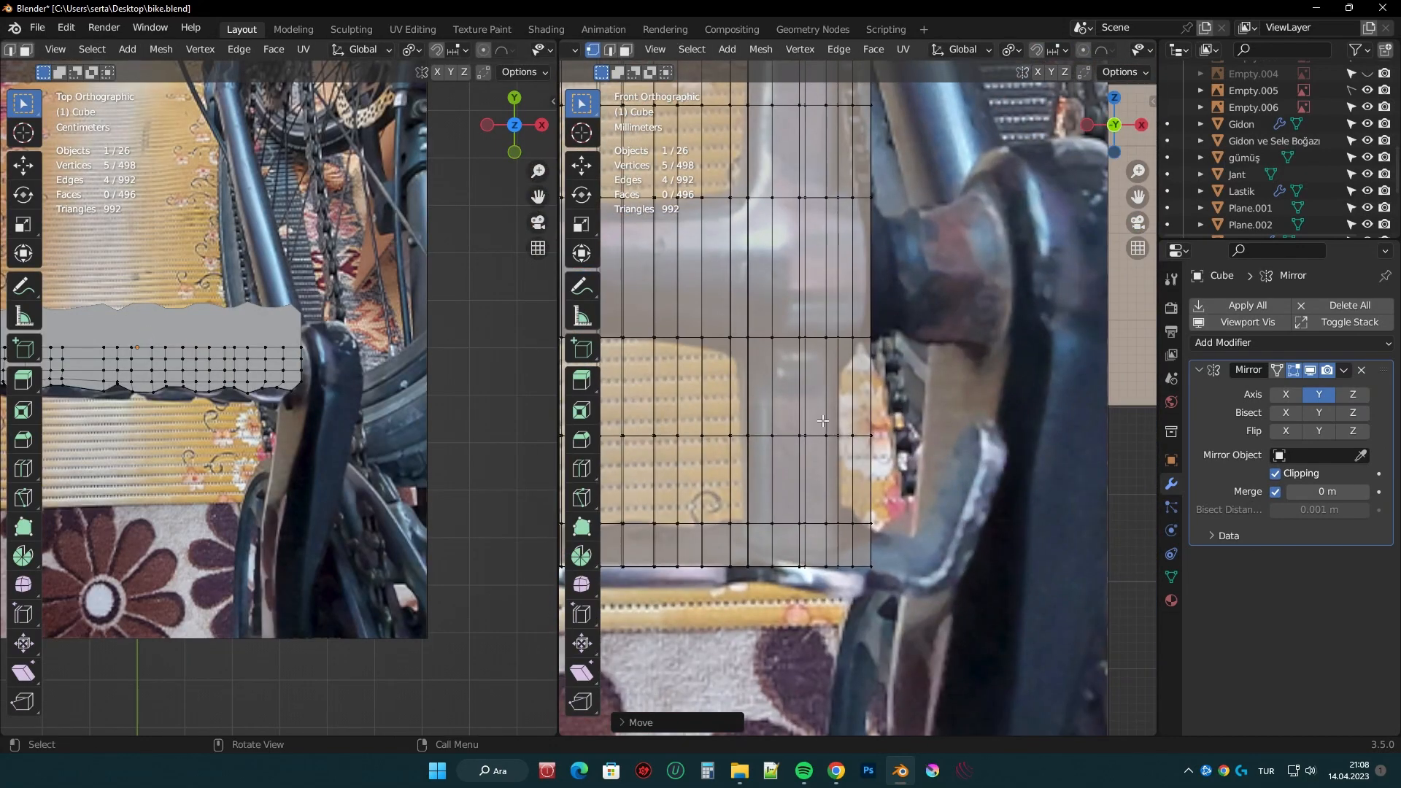
key(g)
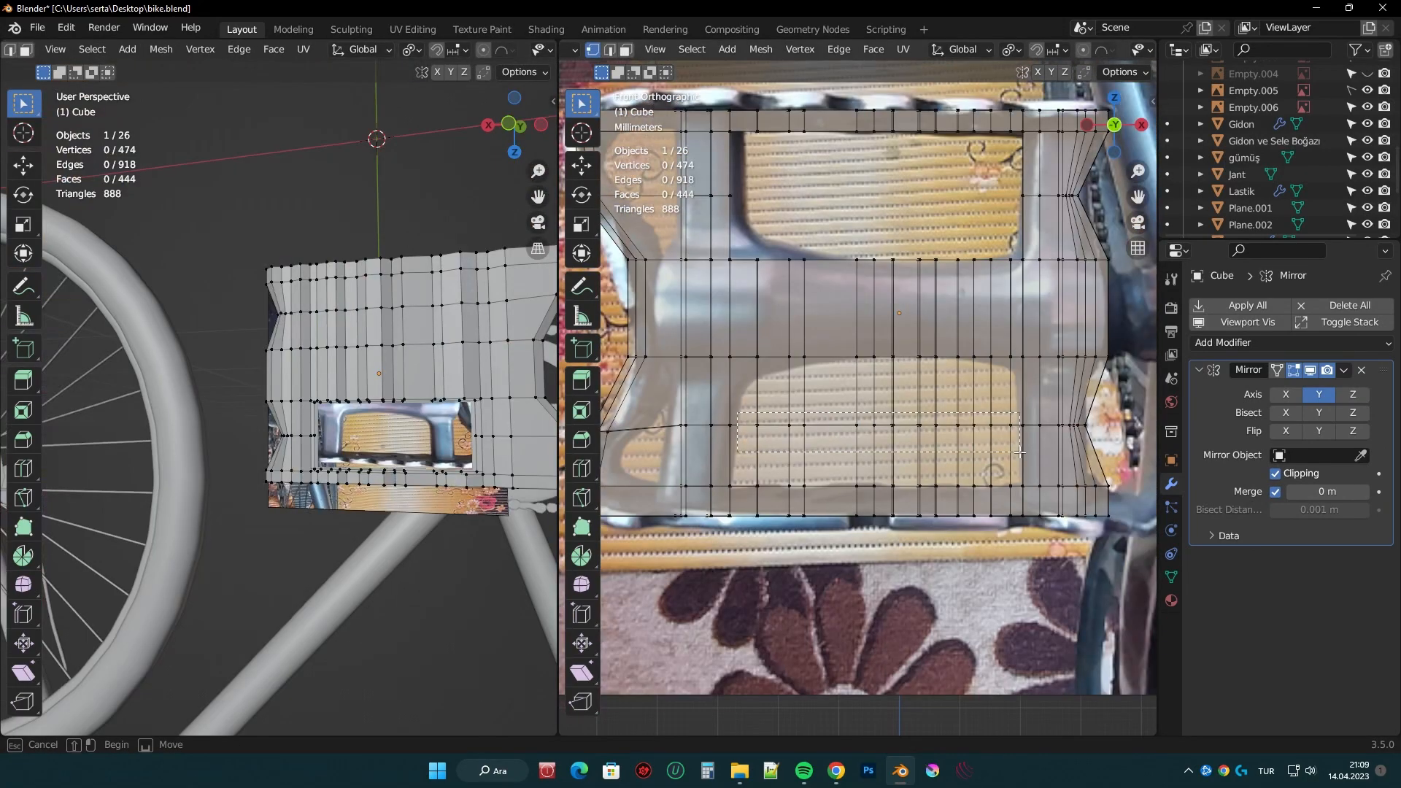
key(x)
click(963, 456)
scroll(1011, 461, down, 4)
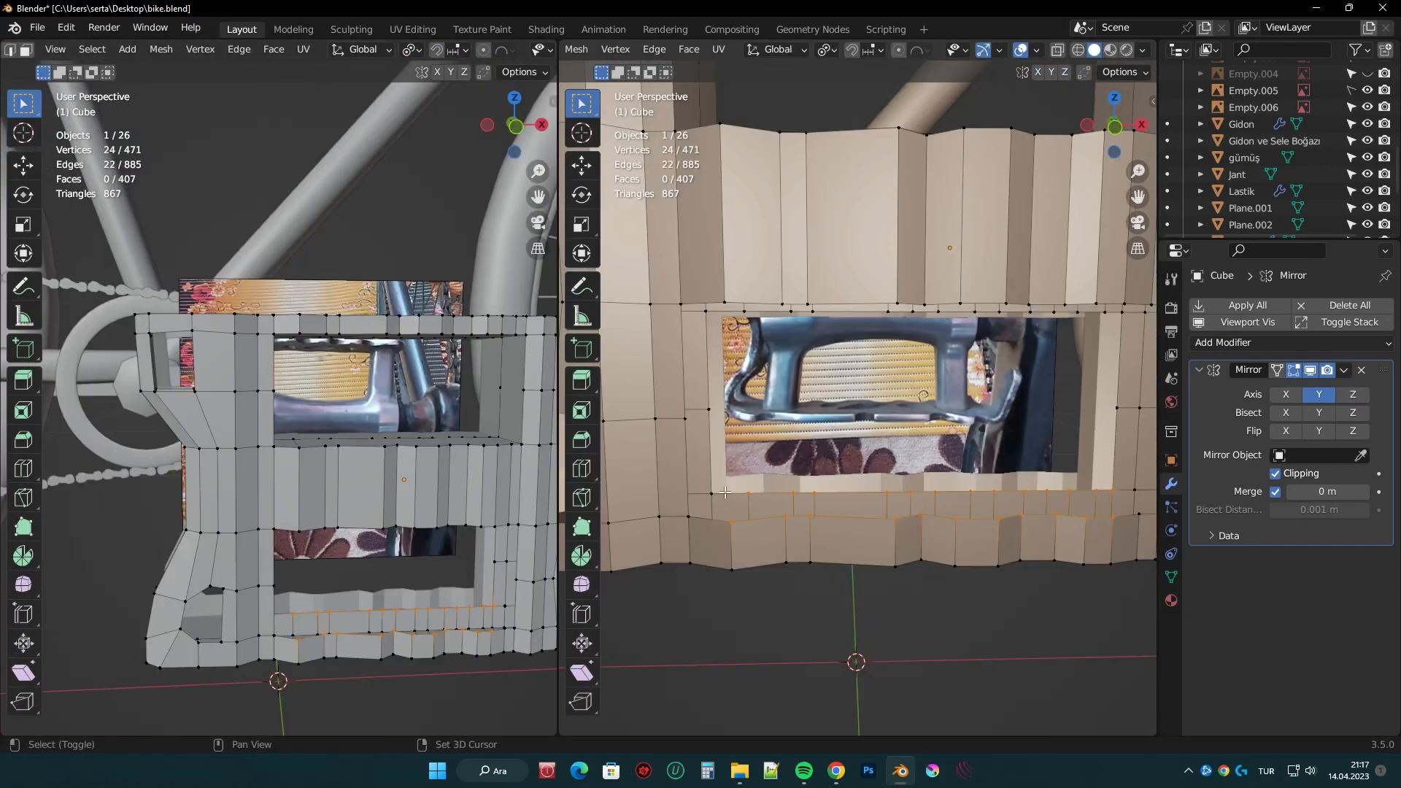
middle_drag(839, 511, 878, 585)
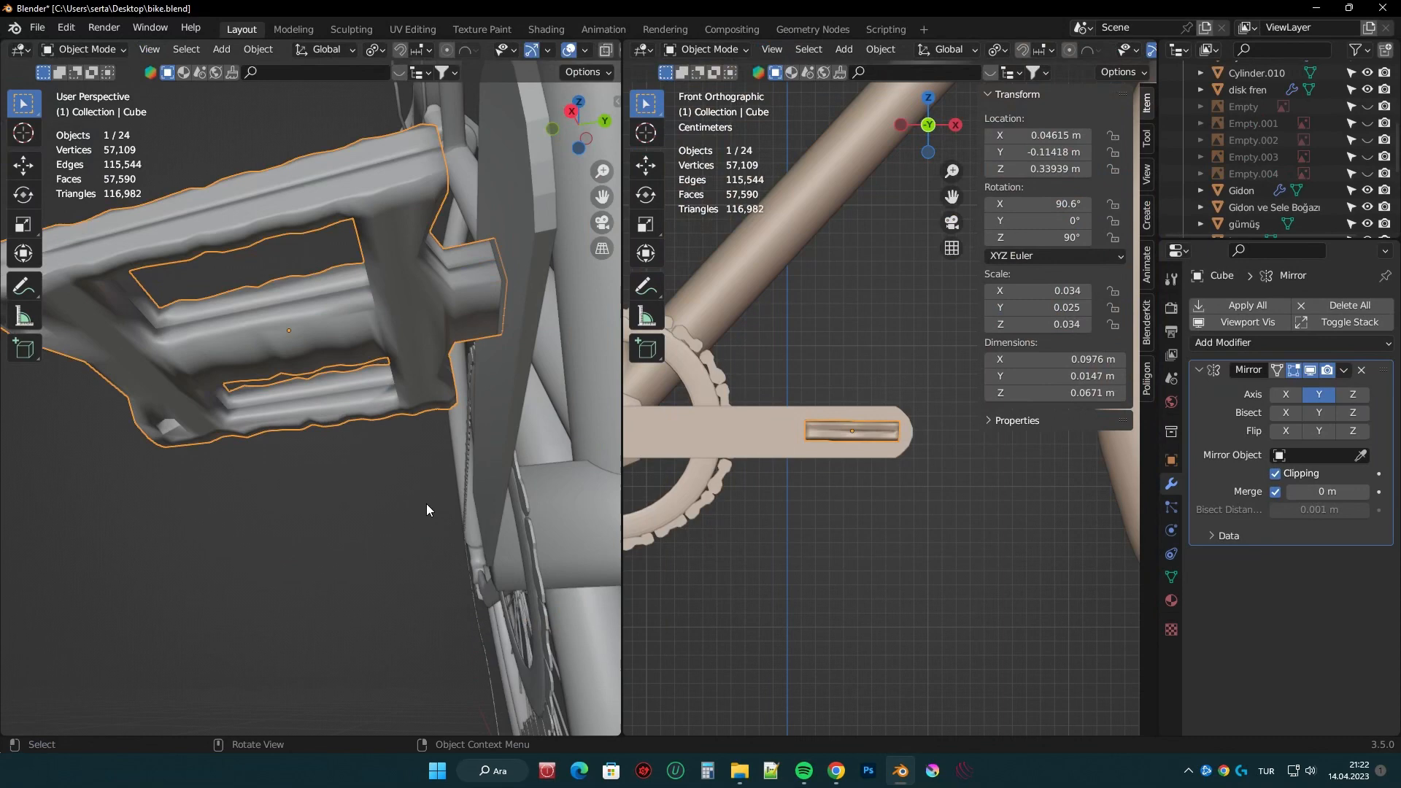
- Move the pedal along X to 0.064299 m, at the outer end of the crank arm
scroll(426, 504, down, 5)
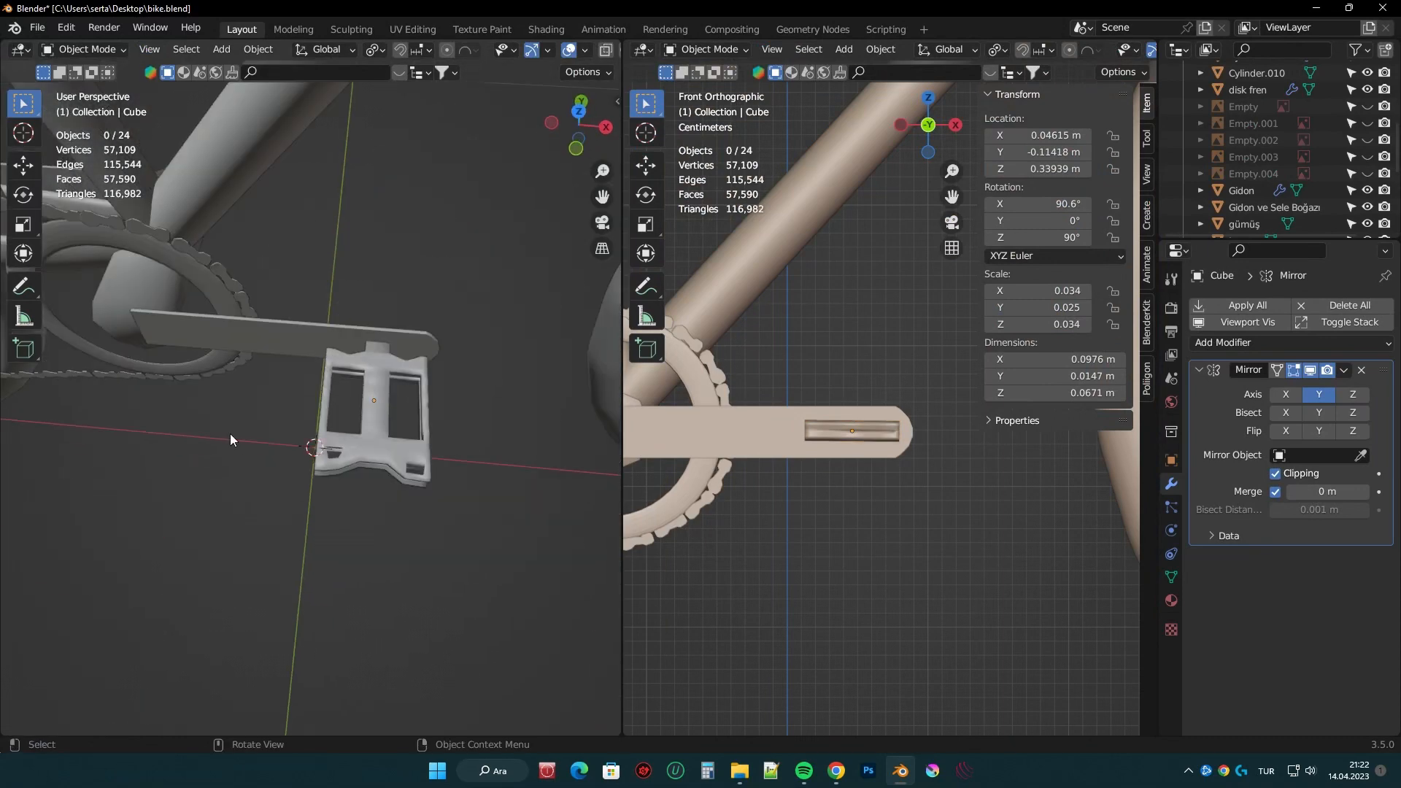
key(g)
key(x)
click(897, 432)
scroll(295, 396, down, 4)
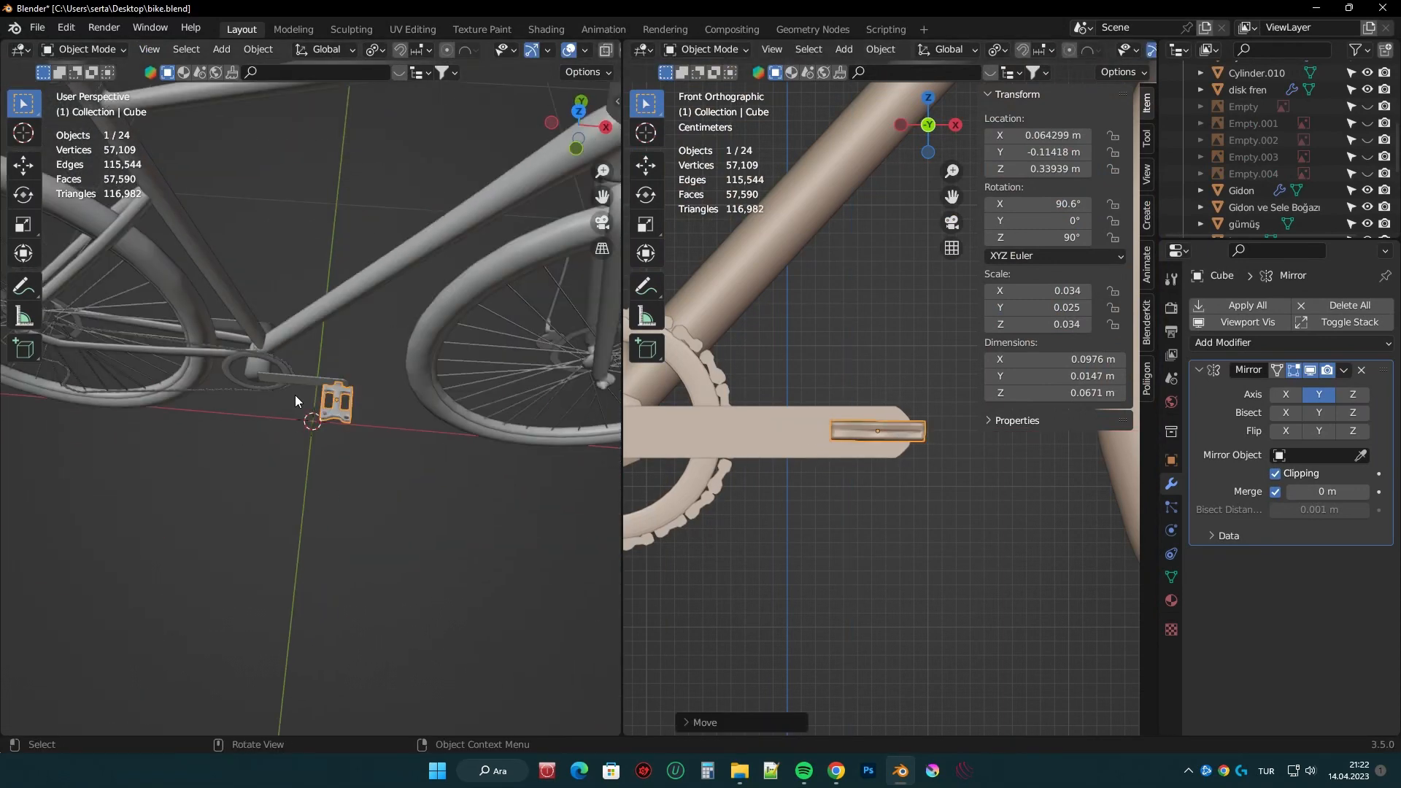
- Duplicate the pedal along Y to 0.17211 m on the bike's other side and move the copy along X to -0.29153 m
middle_drag(294, 395, 157, 372)
key(shift+d)
key(y)
click(438, 489)
middle_drag(445, 496, 330, 509)
key(g)
key(x)
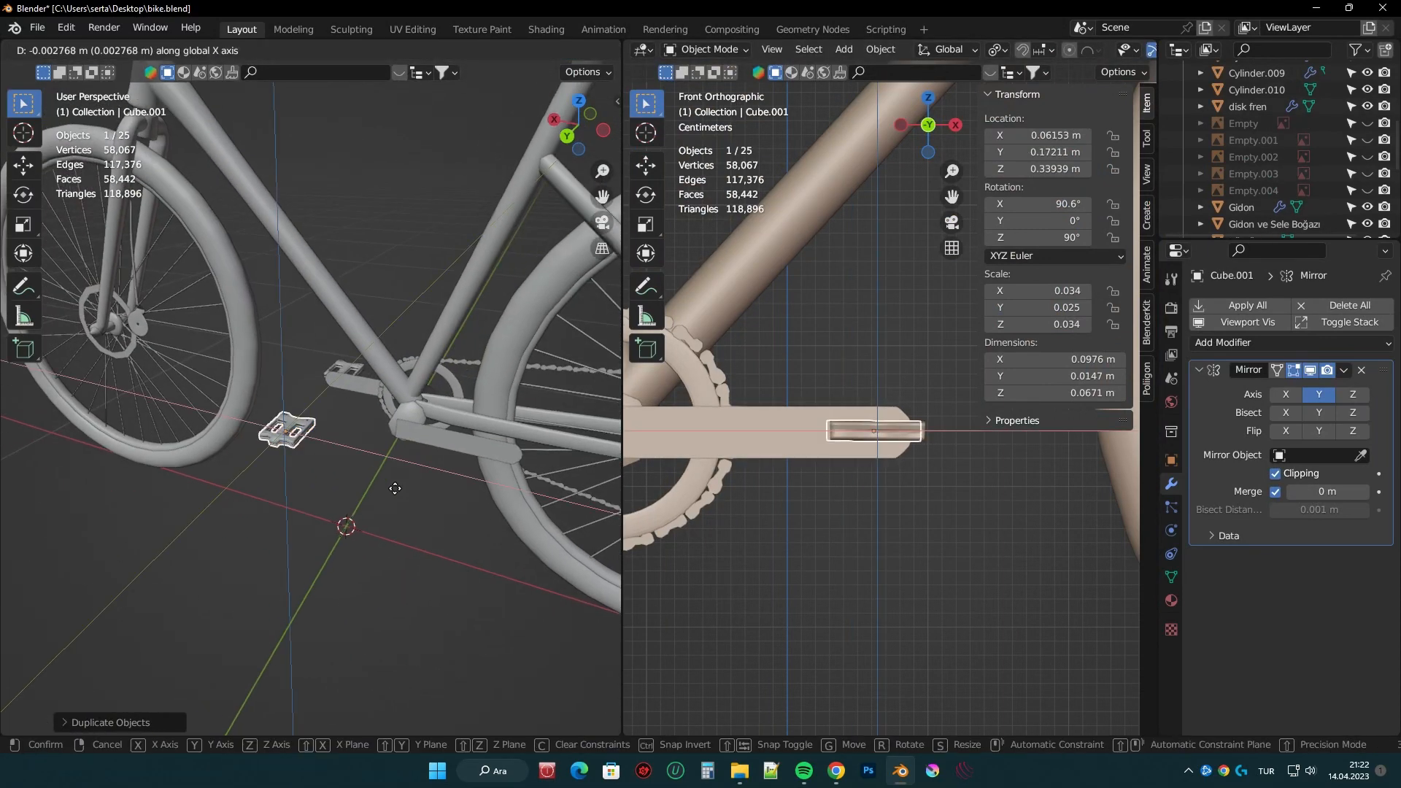
click(558, 537)
middle_drag(559, 537, 509, 530)
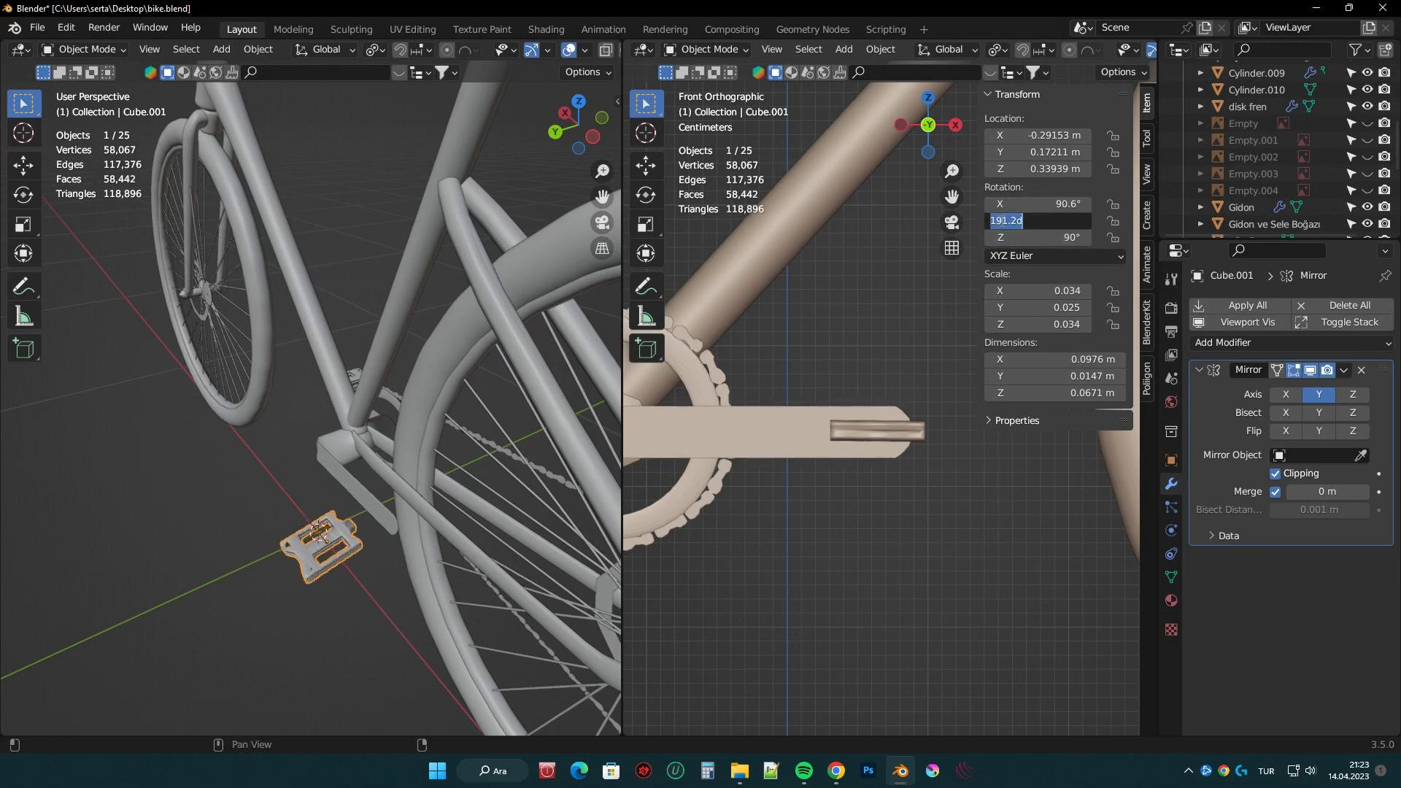
- Move the copied pedal along Y towards the opposite crank arm
middle_drag(509, 531, 467, 530)
key(g)
key(y)
click(507, 529)
middle_drag(952, 507, 918, 408)
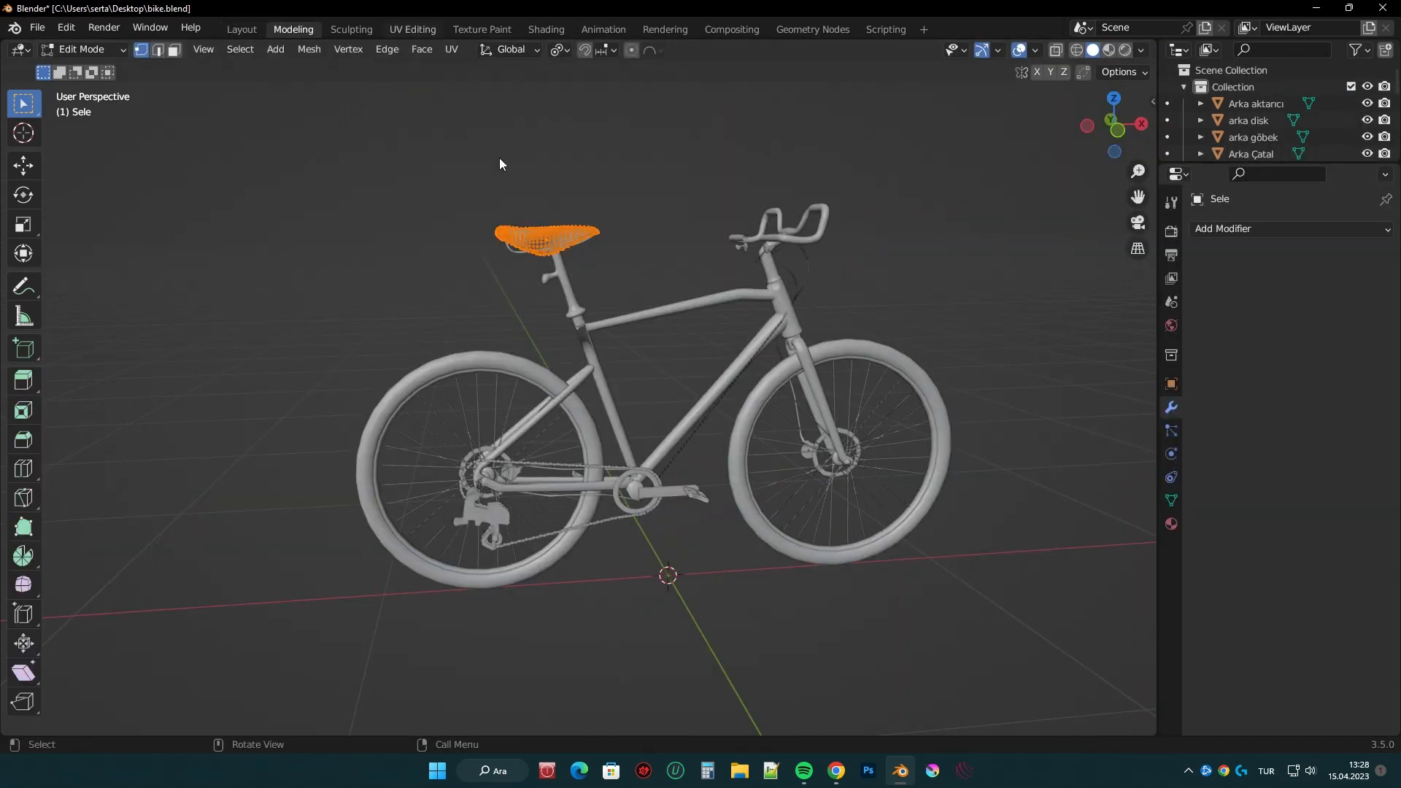
- Switch to the UV Editing workspace, unwrap the saddle with Smart UV Project and give it a new dark red material
click(412, 29)
middle_drag(792, 230, 851, 244)
key(u)
click(834, 272)
click(832, 416)
mouse_move(883, 386)
middle_down()
mouse_move(828, 376)
mouse_move(890, 365)
middle_up()
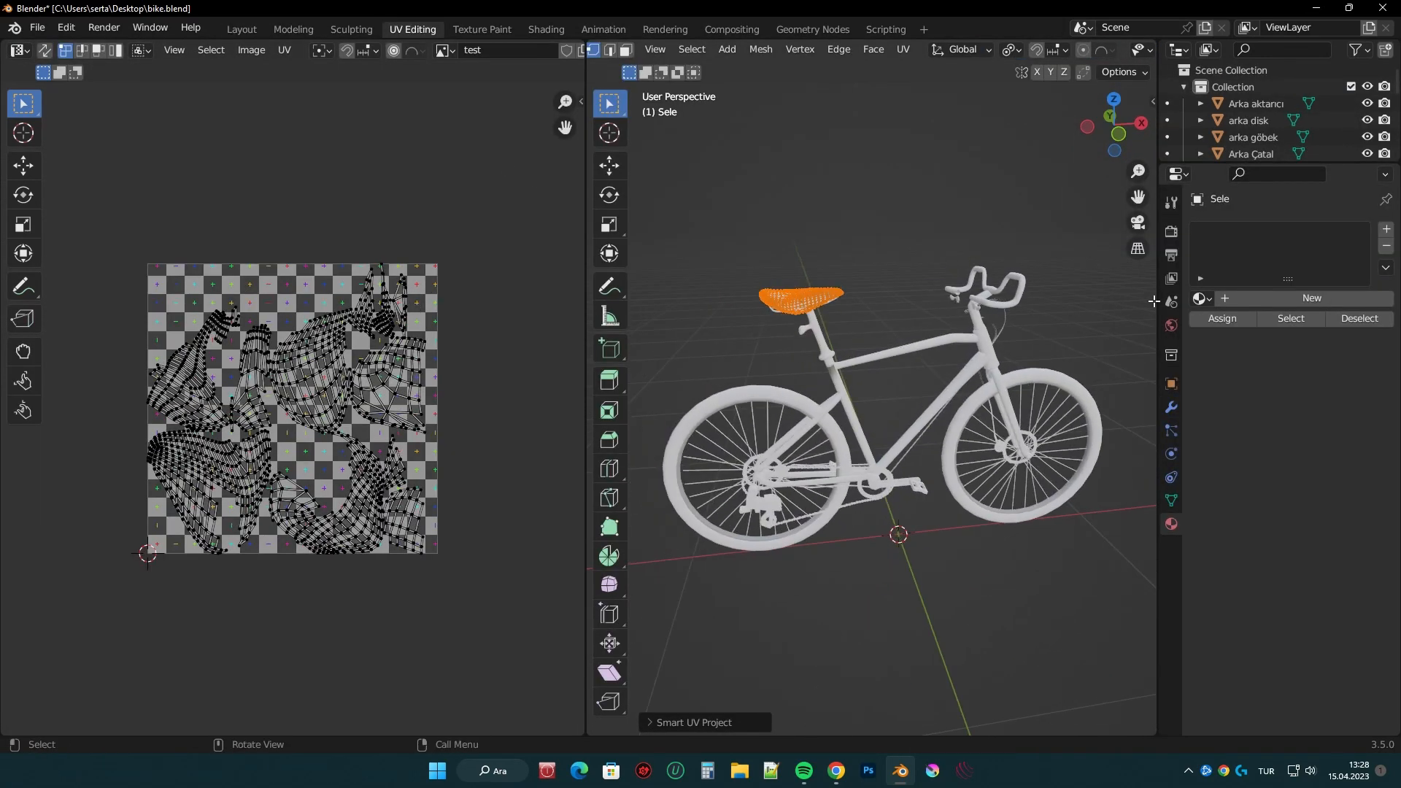
click(1257, 300)
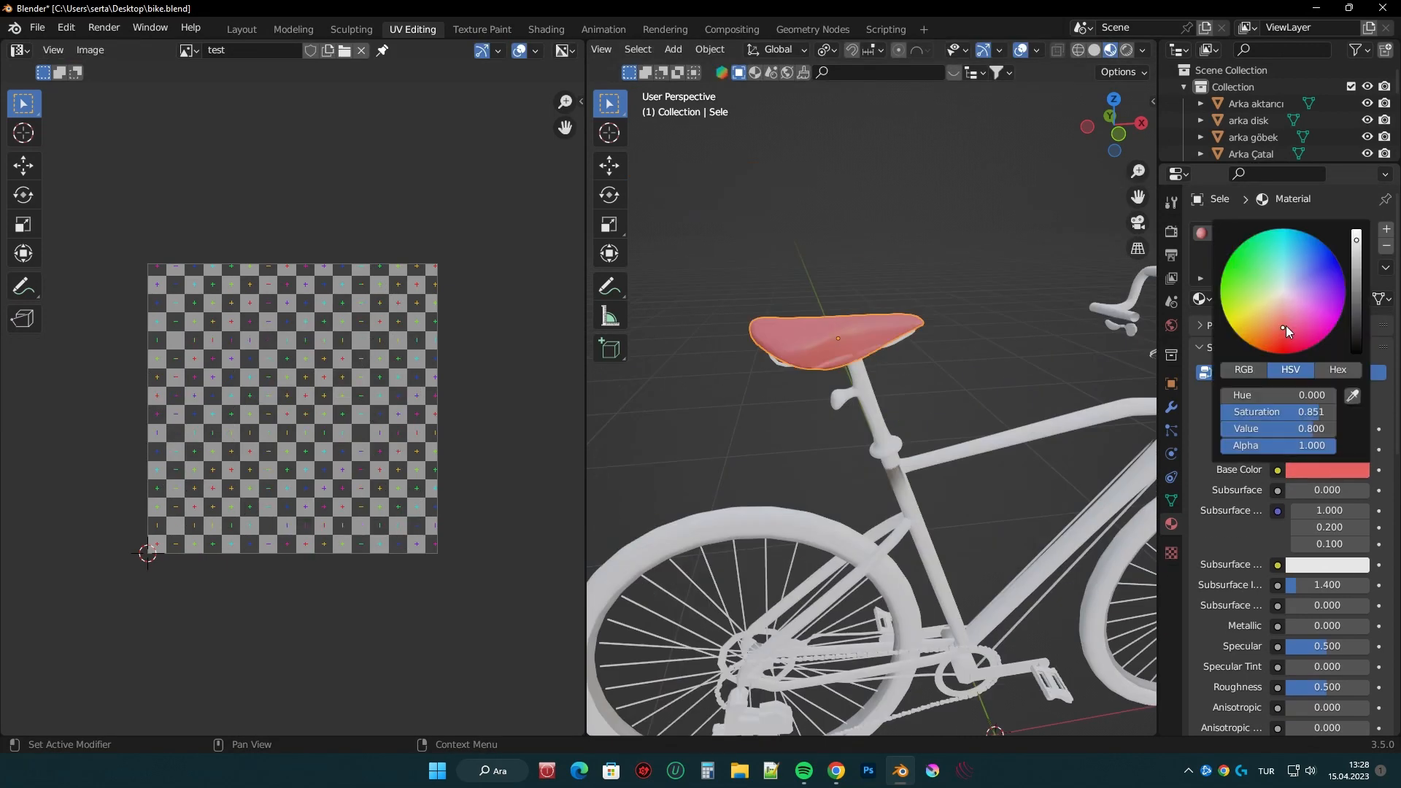
scroll(1285, 326, down, 15)
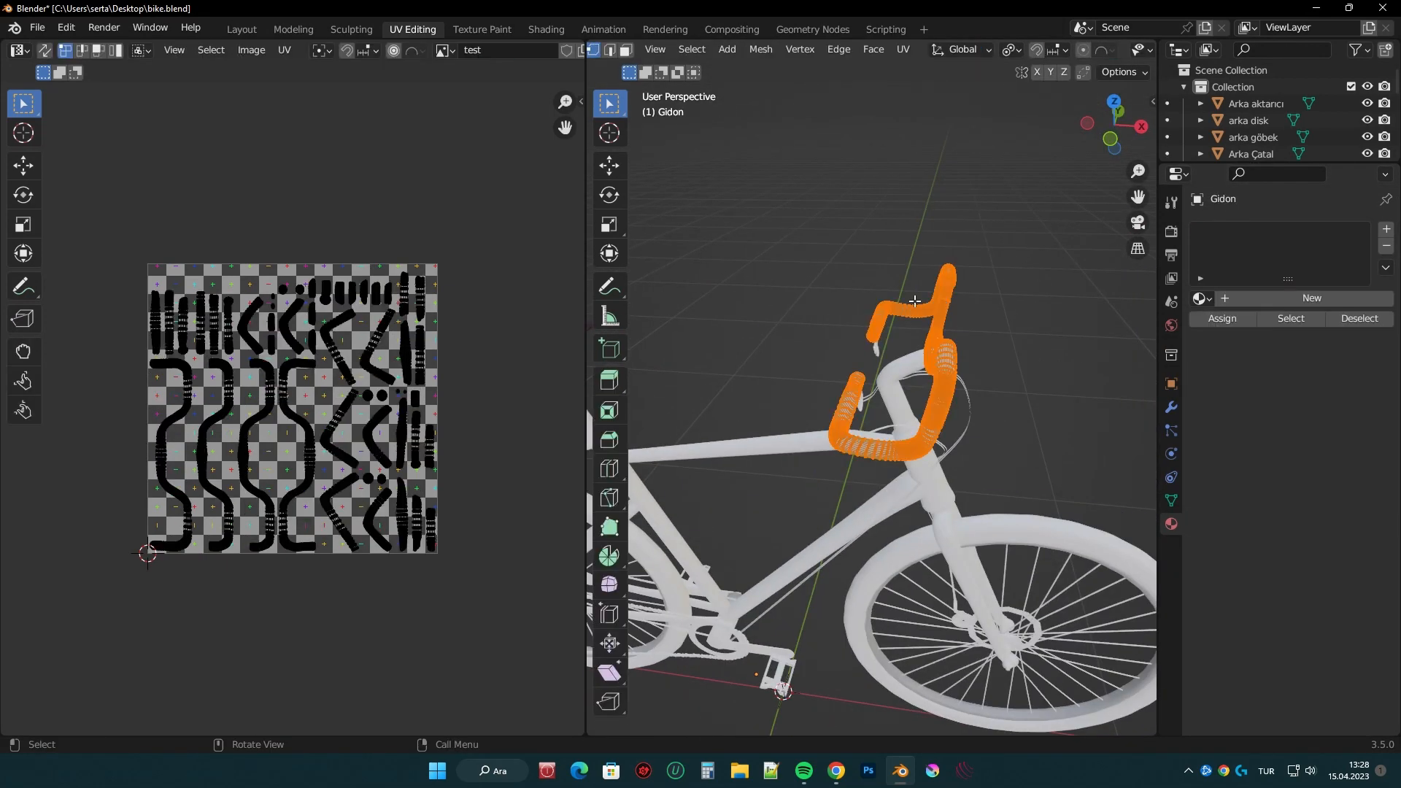
- Unwrap the handlebar with Smart UV Project and set its new material's base color to black
key(u)
click(929, 399)
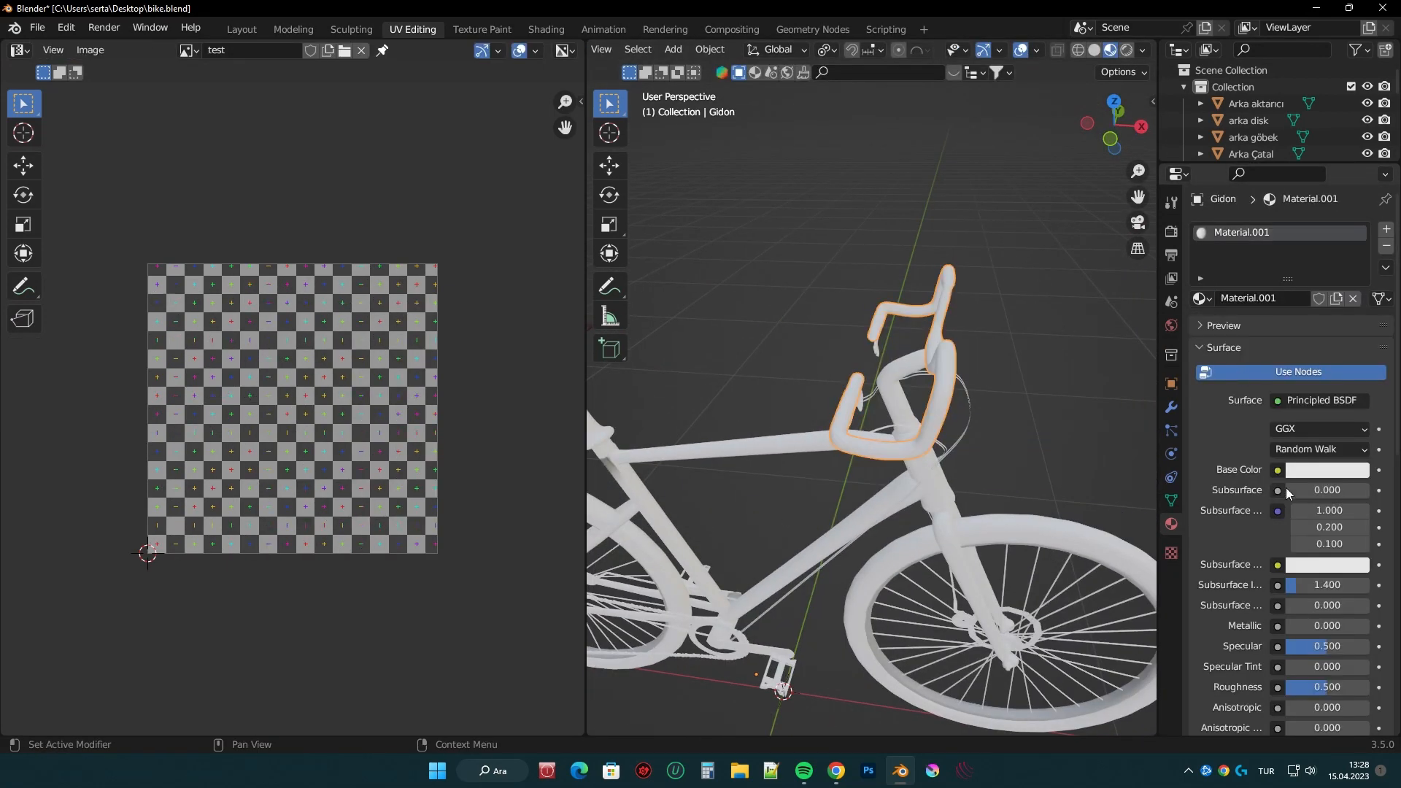
click(1286, 469)
click(1290, 226)
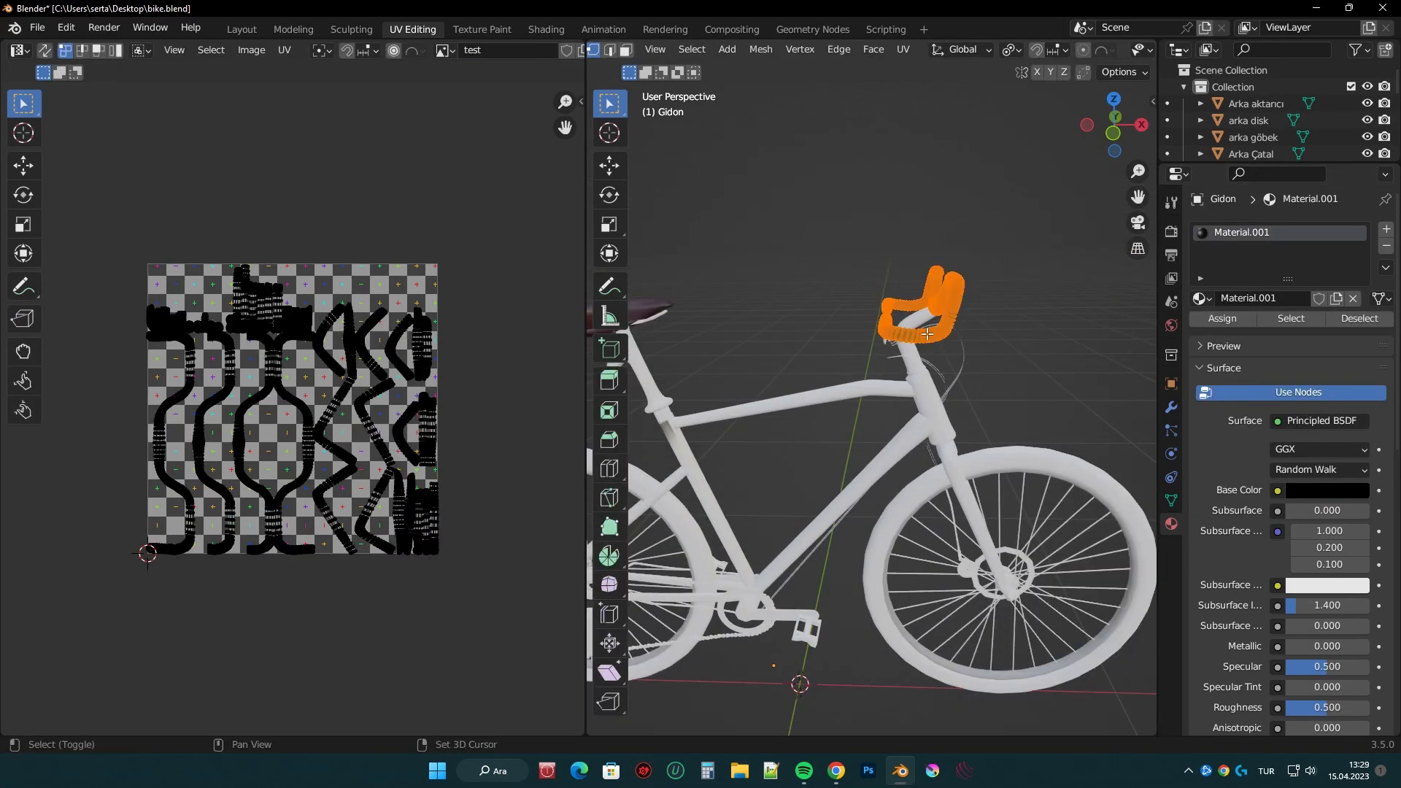
- Give the tires a new material with the image texture tekerlek.png as base color
click(887, 364)
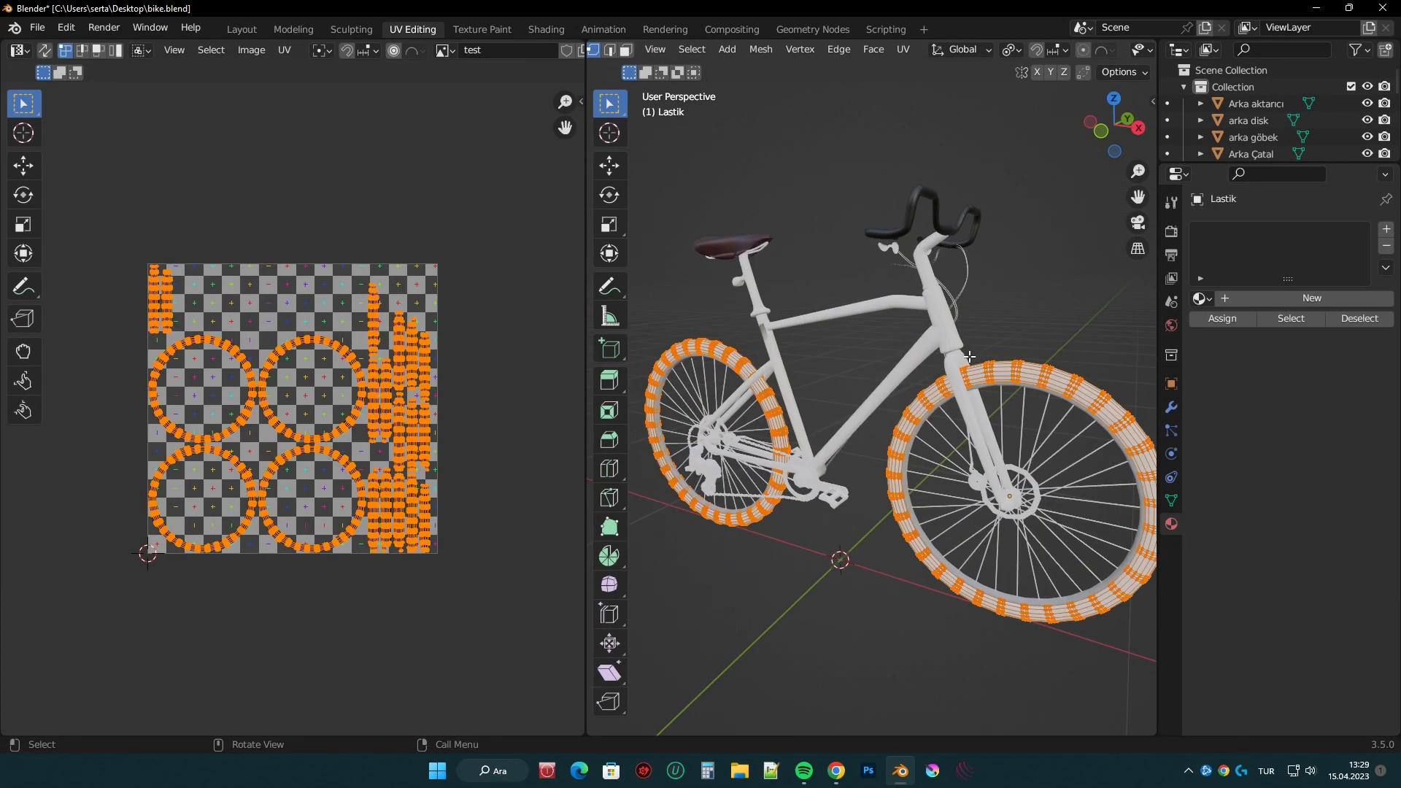
click(1237, 296)
click(1277, 489)
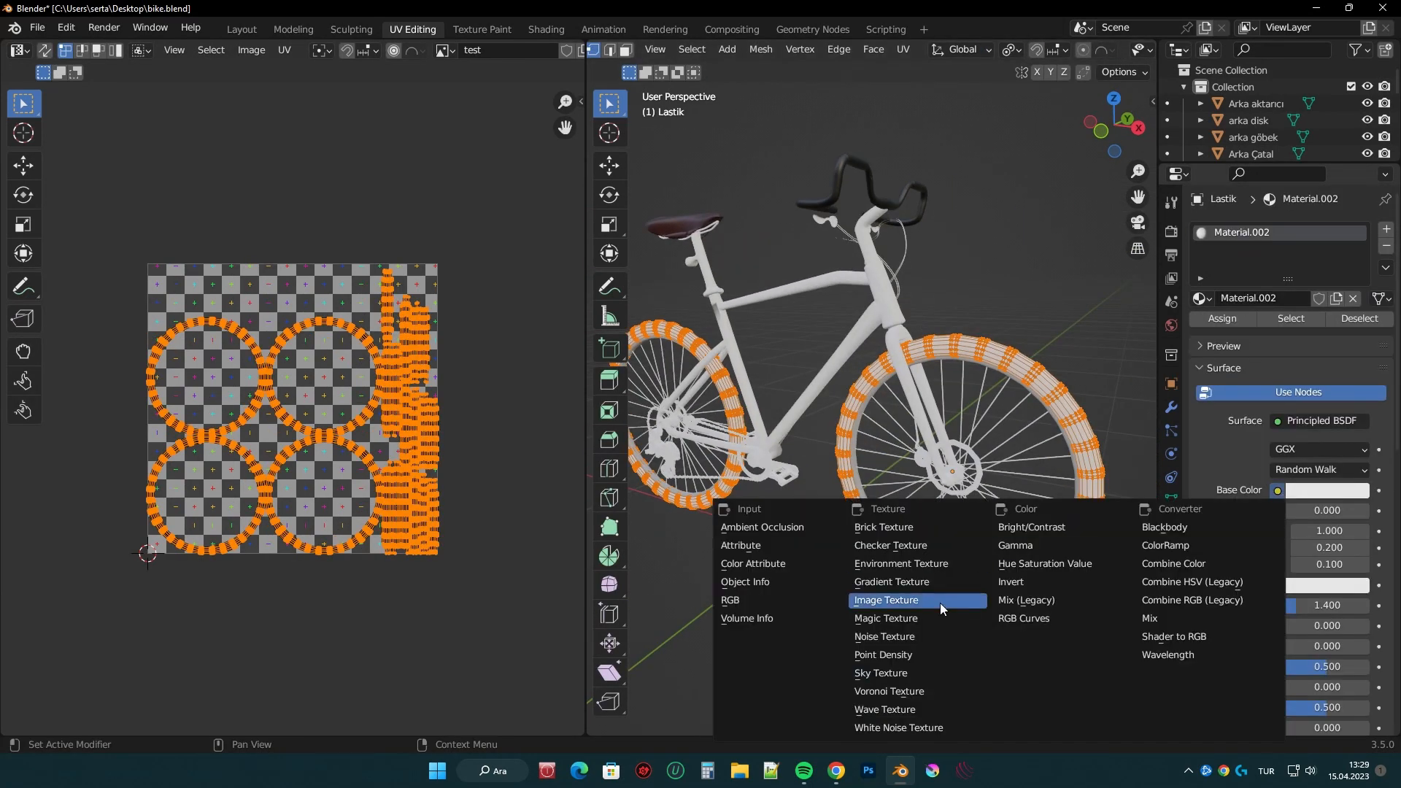
click(940, 603)
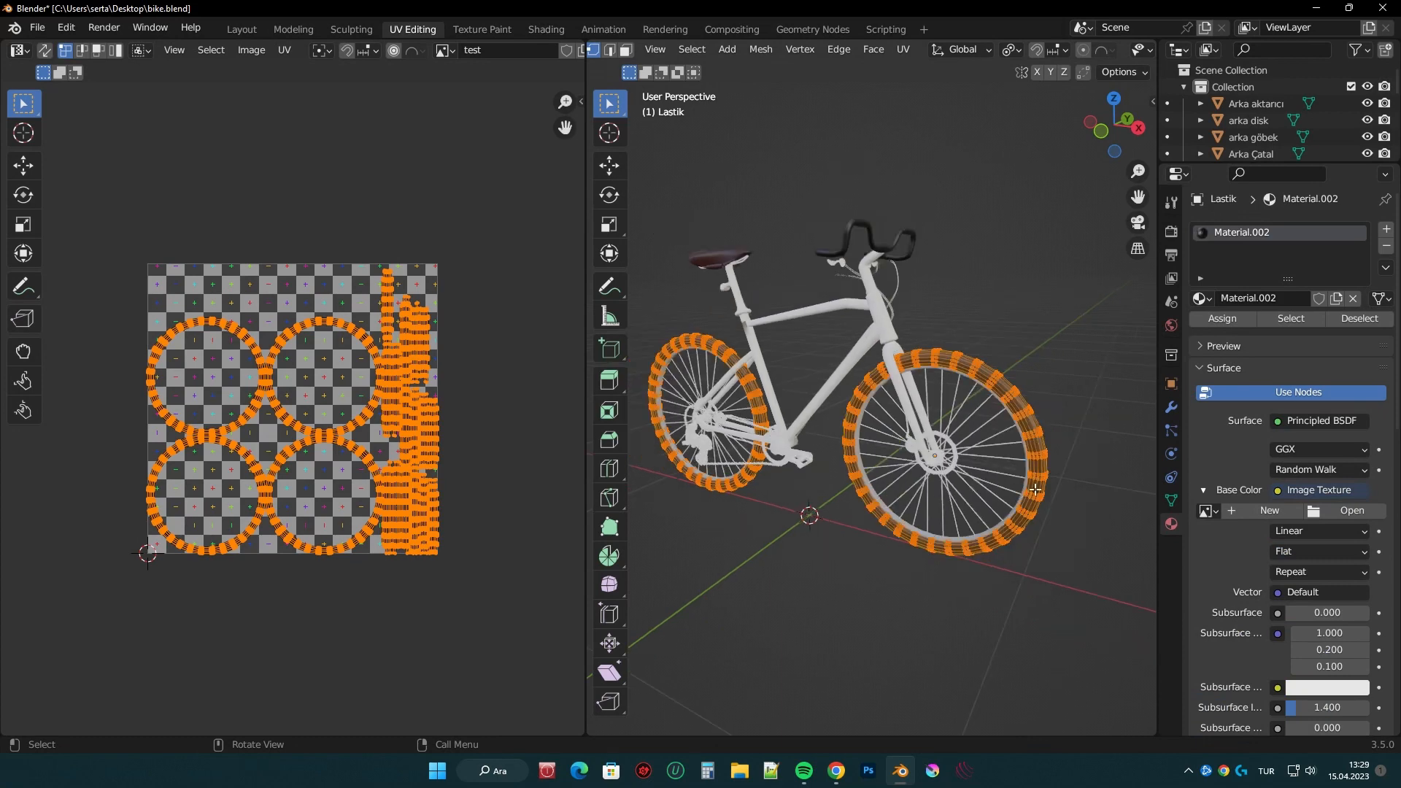
click(1248, 510)
key(Return)
click(1362, 511)
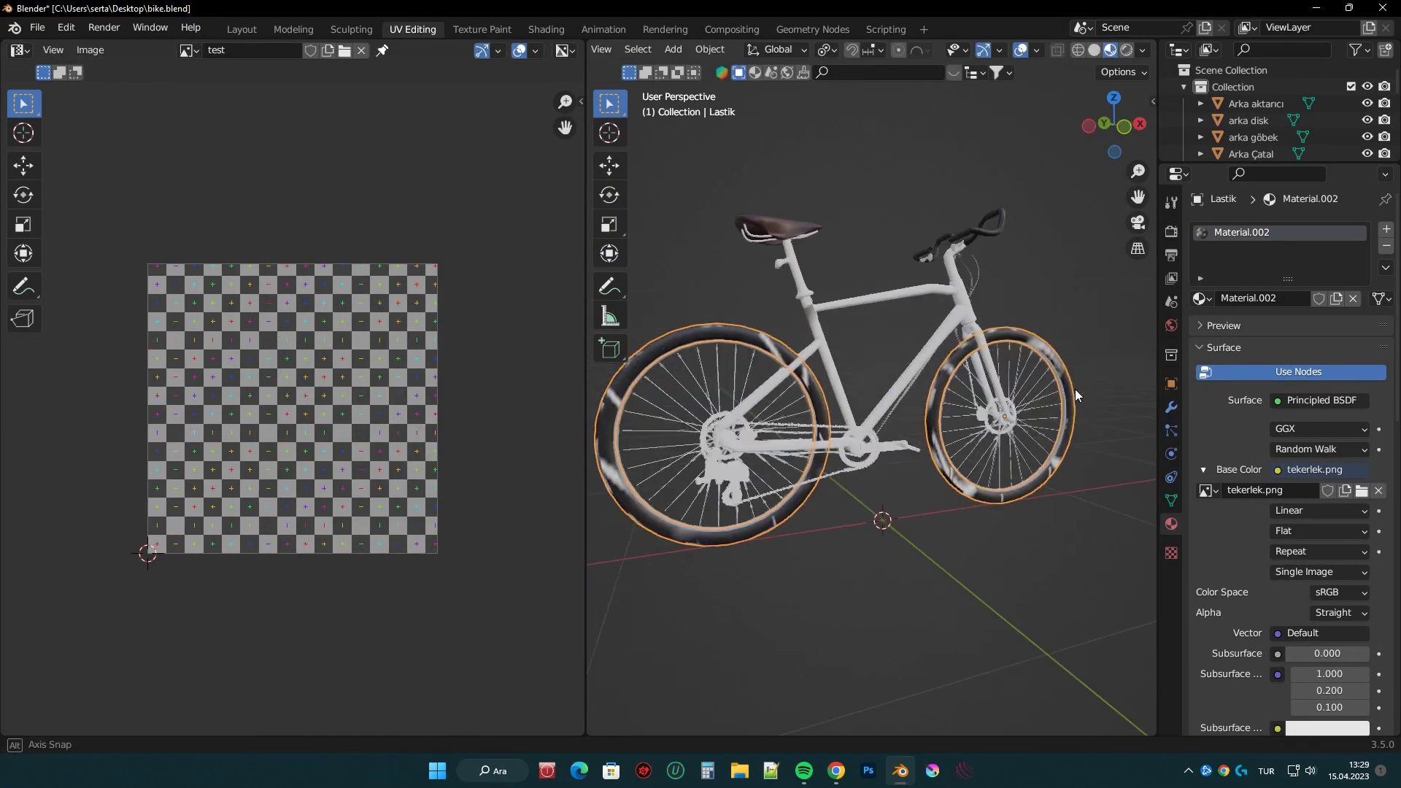
- Unwrap the front and rear forks with Smart UV Project
middle_drag(1075, 388, 792, 379)
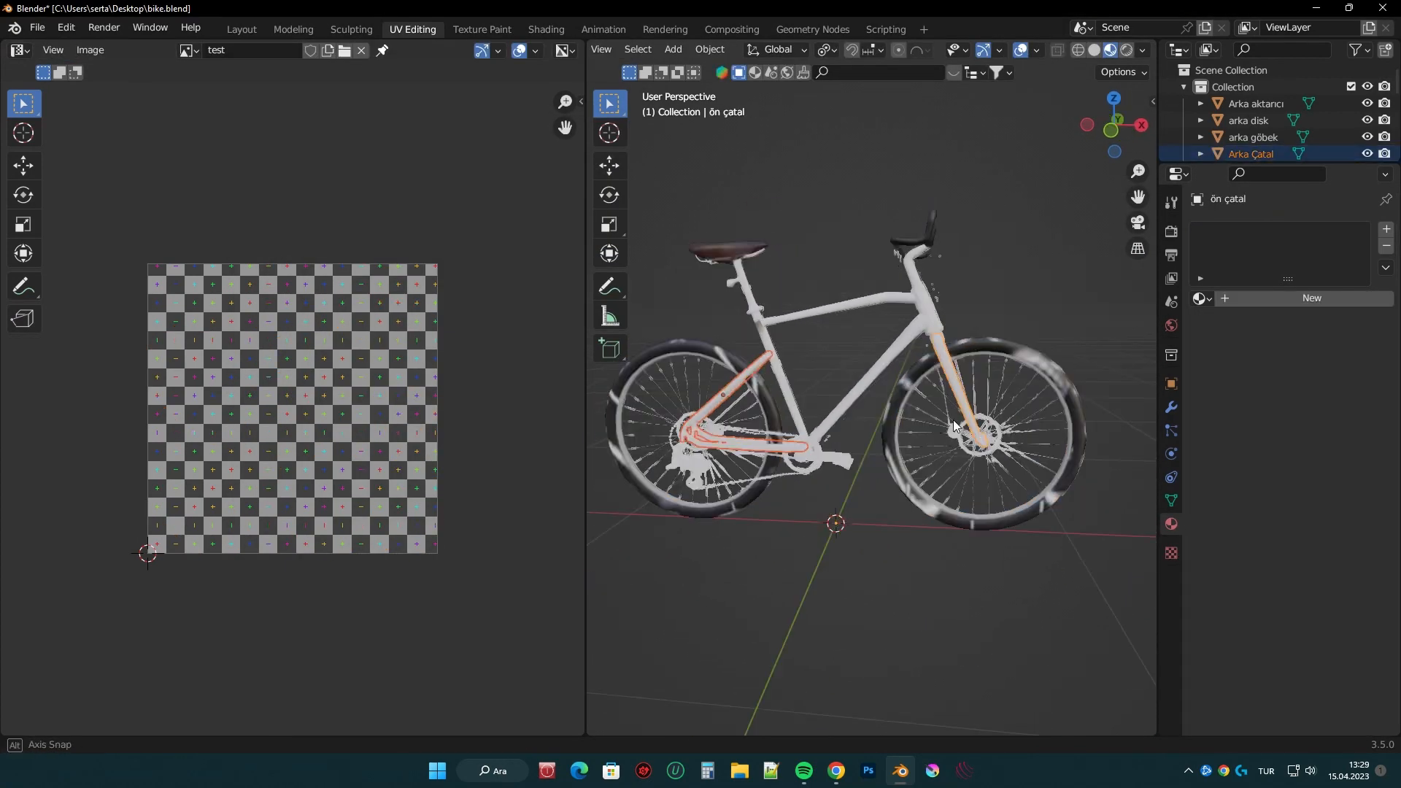
key(a)
key(u)
click(996, 314)
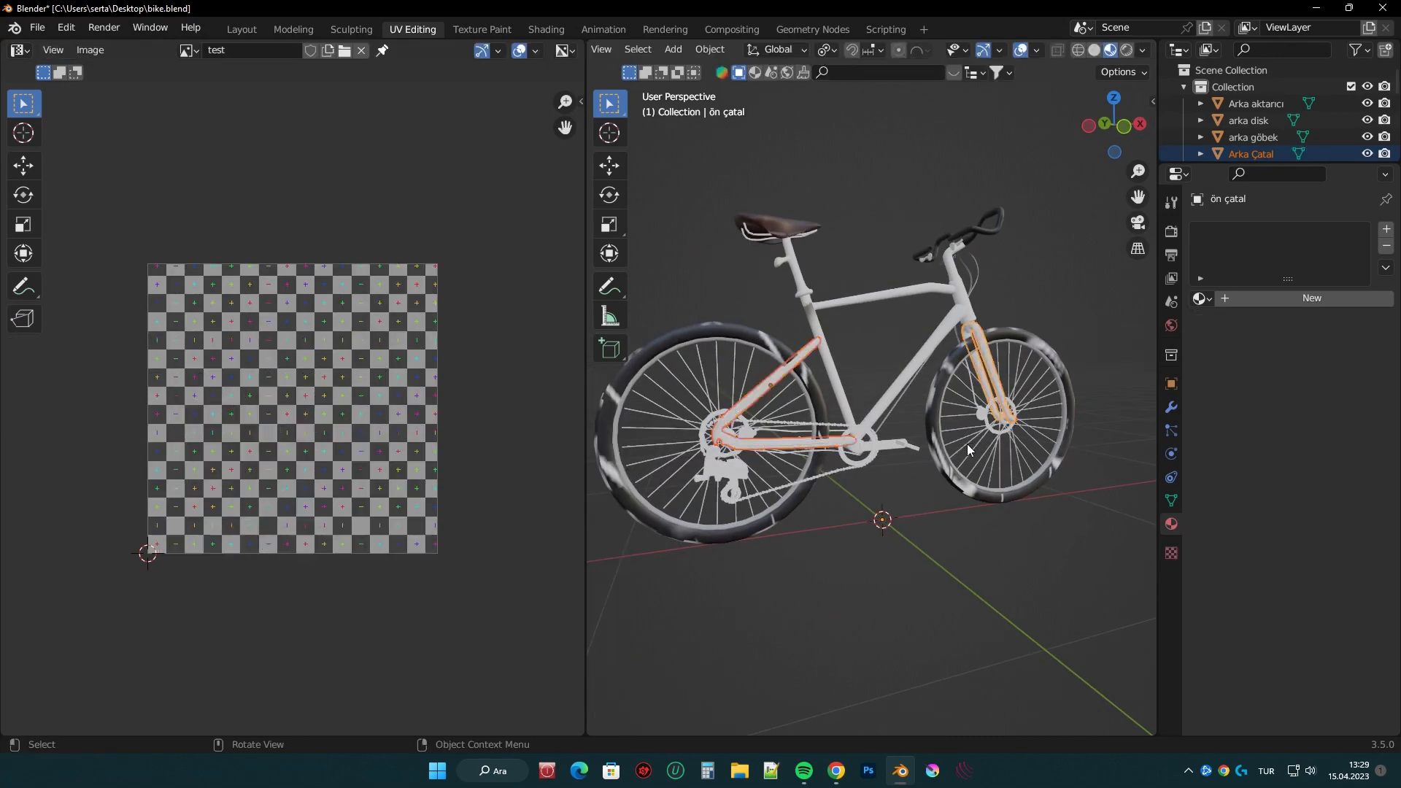
- Try to give the front fork a new material with an Image Texture as base color
click(1242, 298)
click(1277, 469)
click(1281, 473)
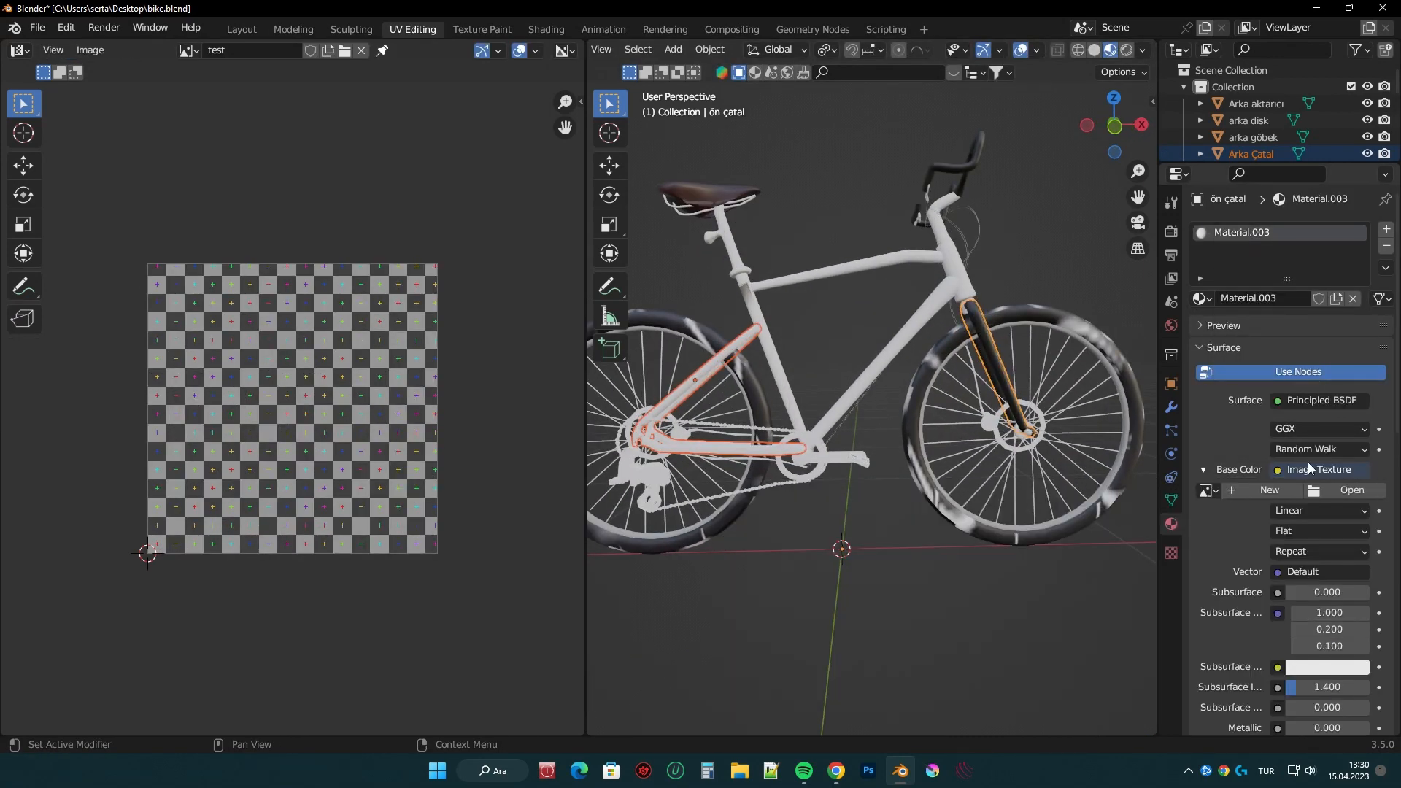
middle_drag(1034, 442, 952, 476)
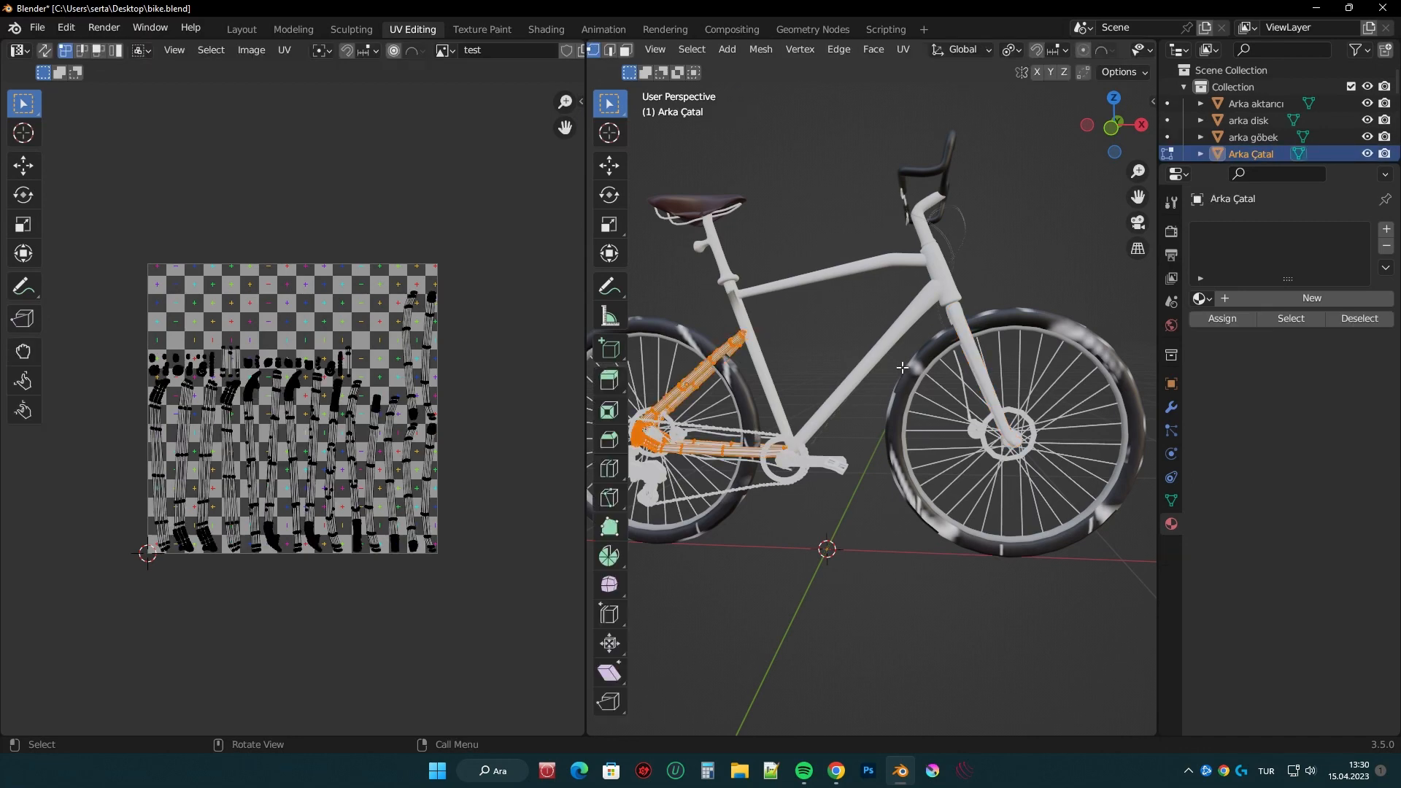
- Unwrap the rear fork with Smart UV Project and add a new material with an Image Texture as base color
key(u)
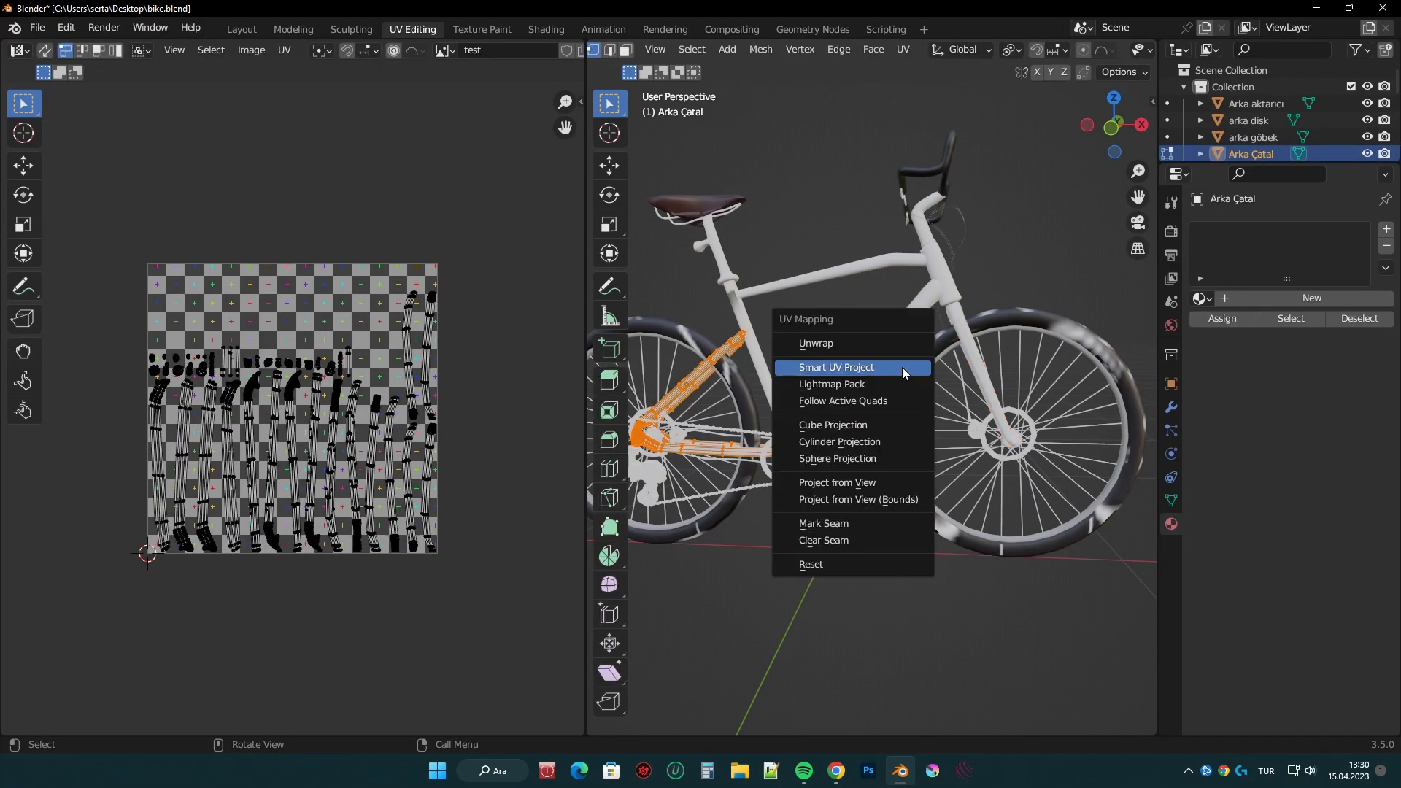
click(839, 366)
click(1235, 296)
click(1277, 491)
click(934, 598)
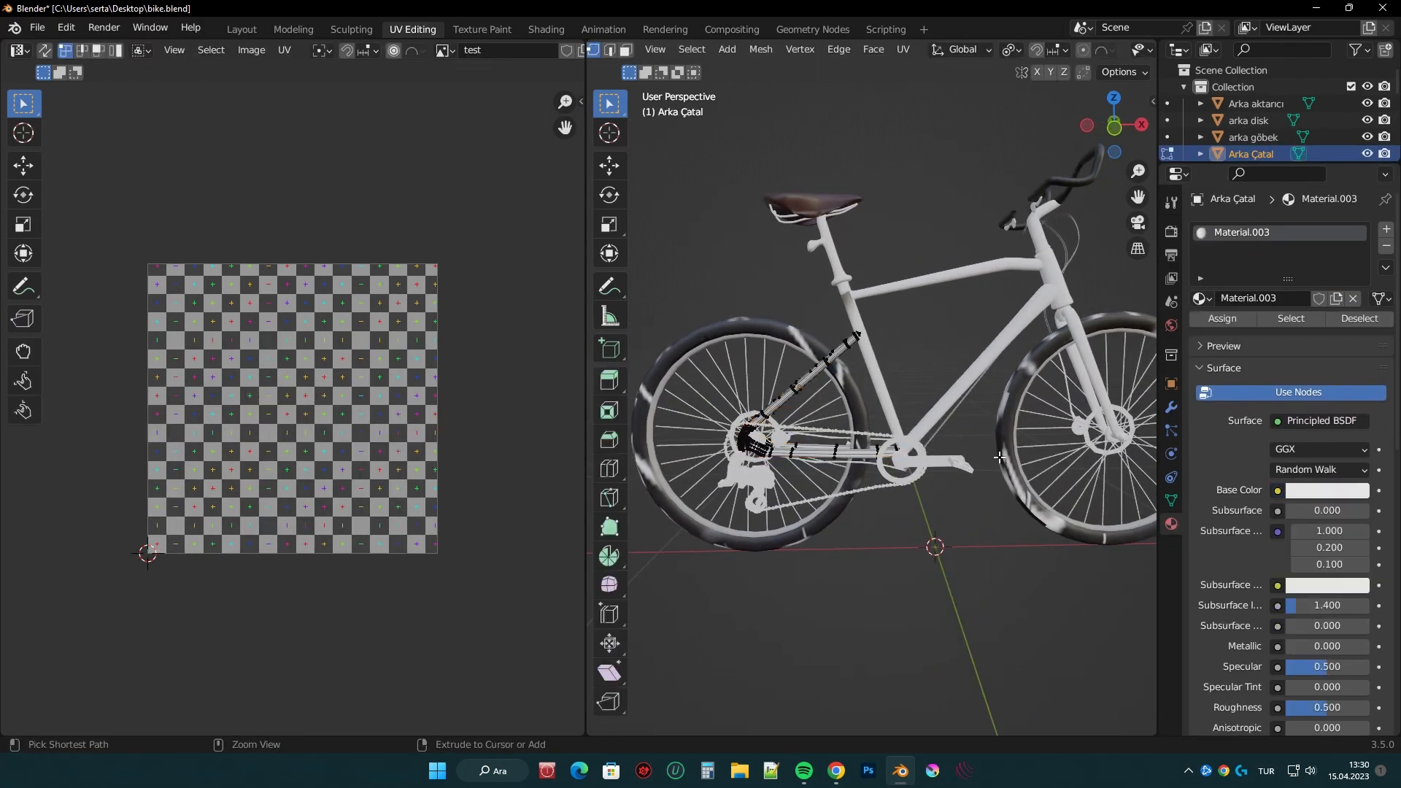
- Set the rear fork material's base color to mint green, hex 78E7AC, and display its hex value
click(1204, 368)
key(a)
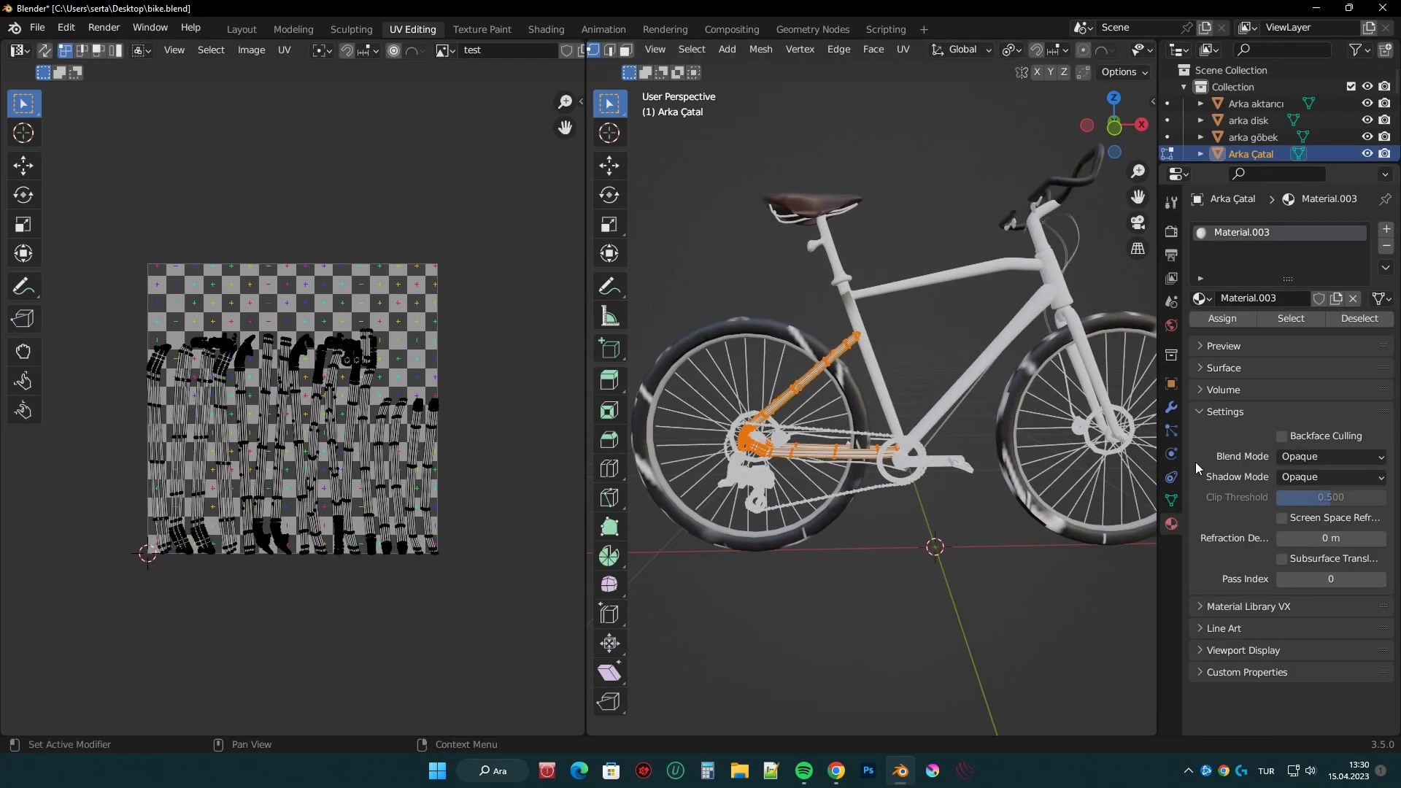
click(1201, 347)
click(1202, 347)
click(1204, 368)
click(1327, 490)
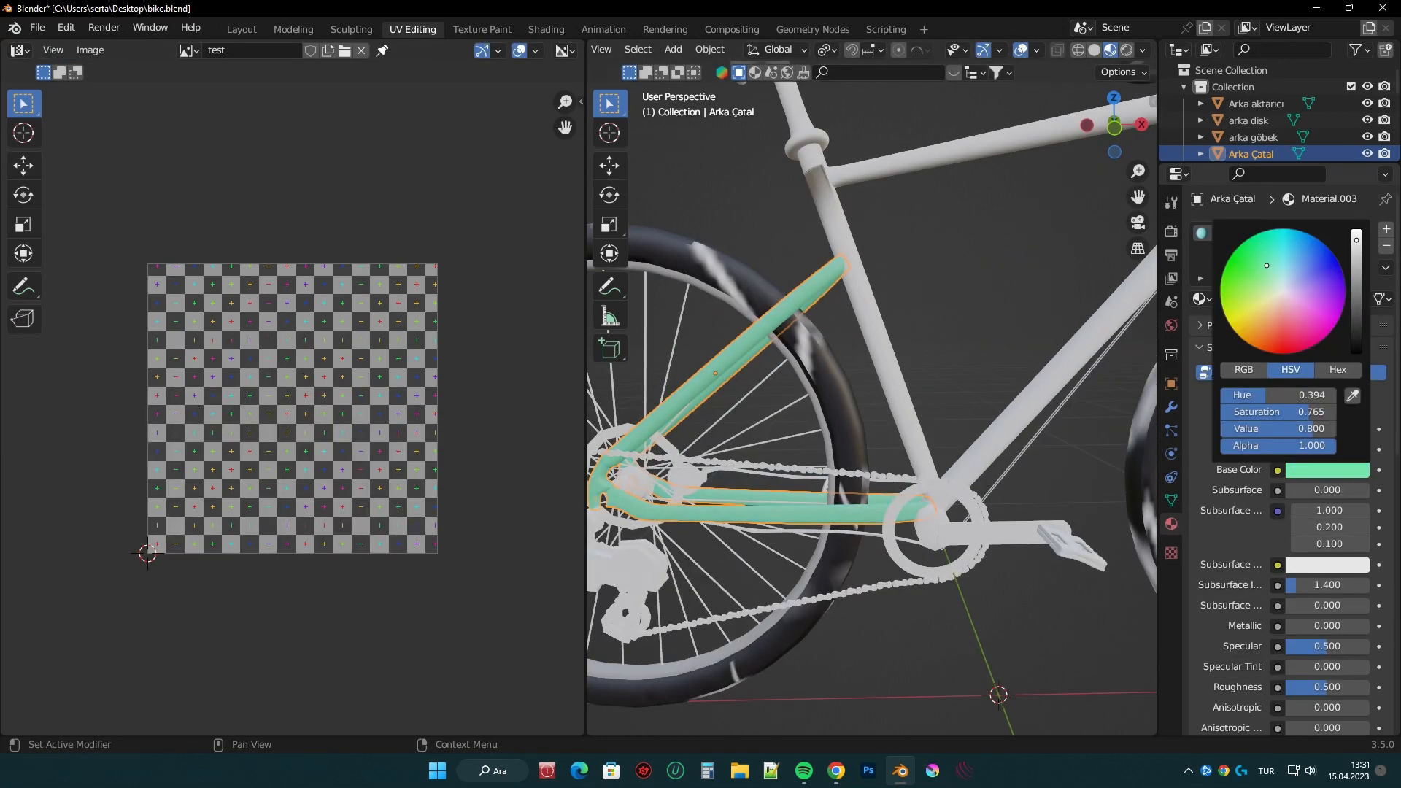
scroll(901, 383, down, 4)
mouse_move(900, 383)
middle_down()
mouse_move(974, 403)
mouse_move(901, 384)
middle_up()
click(1327, 470)
click(1336, 371)
- Unwrap the whole front fork with Smart UV Project
click(1091, 345)
key(Tab)
key(a)
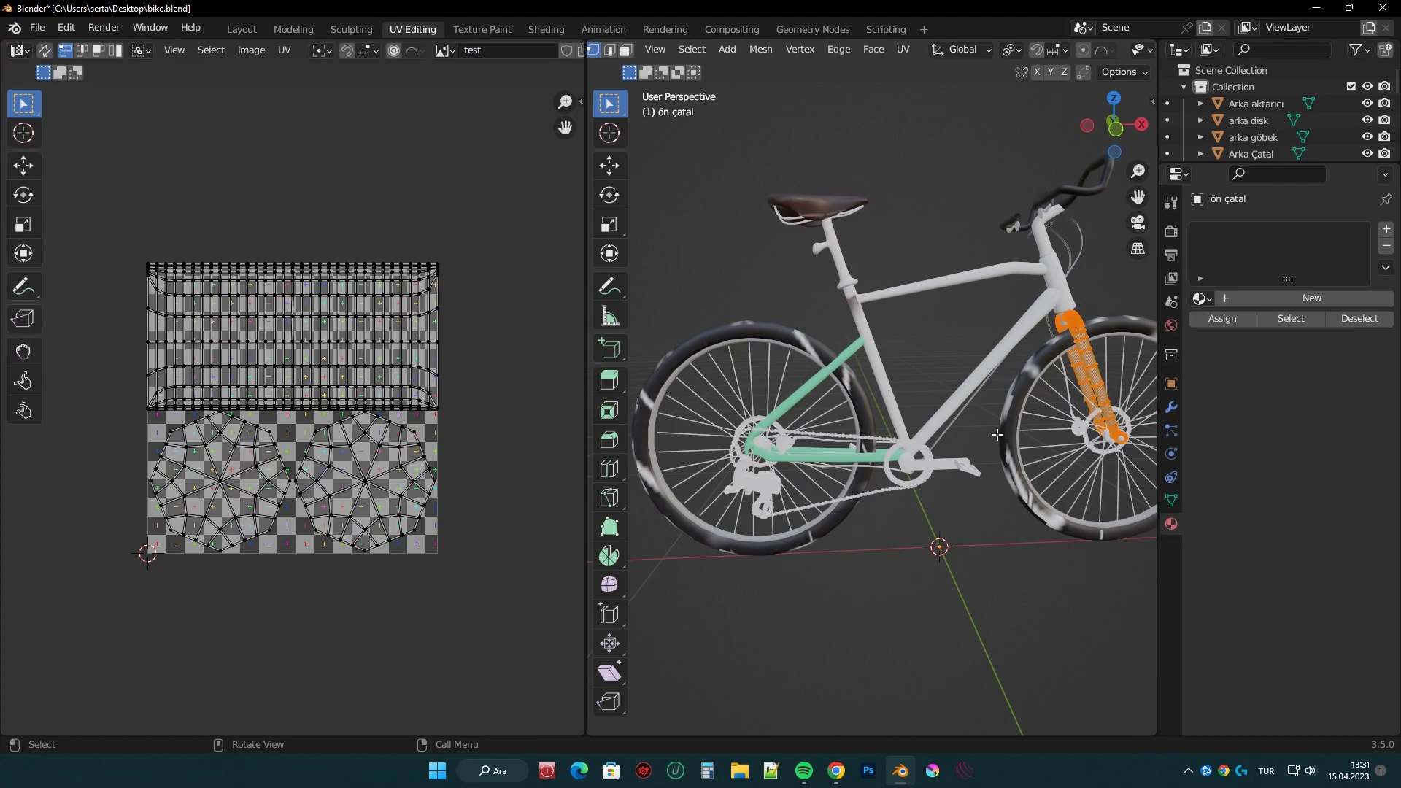
key(u)
click(978, 583)
click(978, 582)
middle_drag(1099, 446, 1057, 448)
key(Tab)
- Give the front fork a new material with base color hex 78E7AC
click(1312, 298)
click(1318, 467)
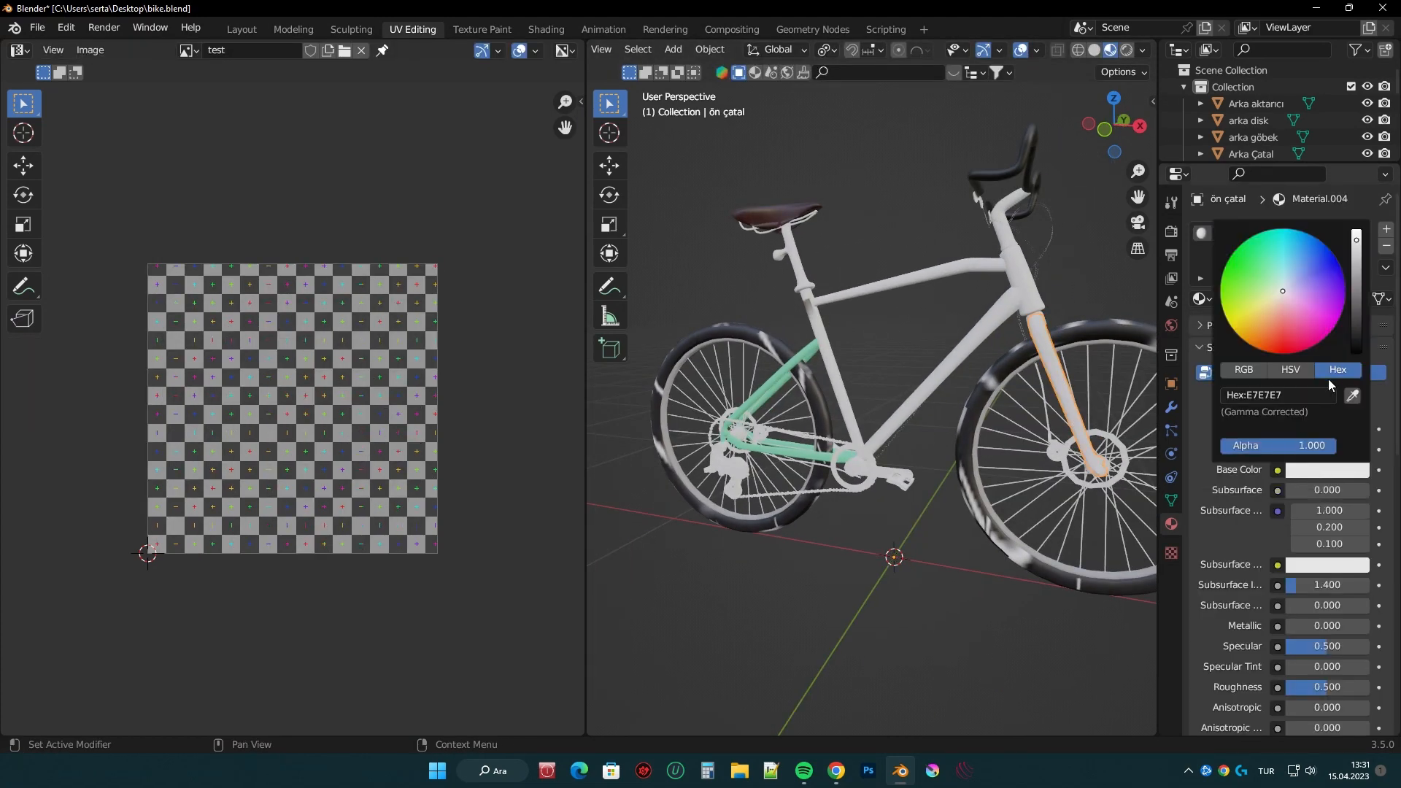
text(78E7AC)
middle_drag(848, 616, 901, 610)
- Unwrap the bicycle's main frame with Smart UV Project
click(941, 346)
middle_drag(1008, 429, 987, 427)
key(Tab)
key(a)
key(u)
click(958, 524)
click(959, 592)
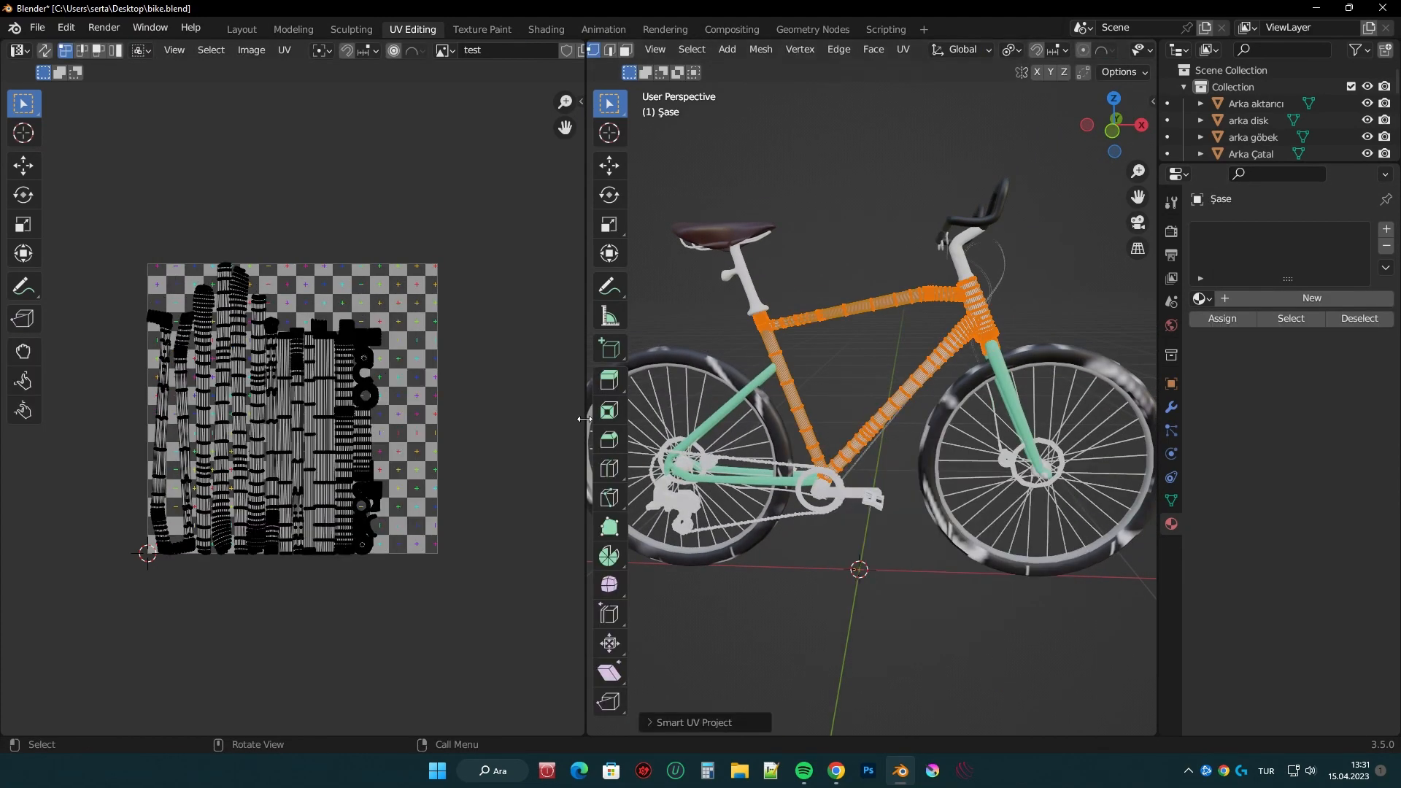
- Widen the 3D viewport and give the main frame a new material with the forks' mint green base color, hex 78E7AC
drag(586, 452, 442, 453)
key(Tab)
click(1312, 299)
click(1299, 470)
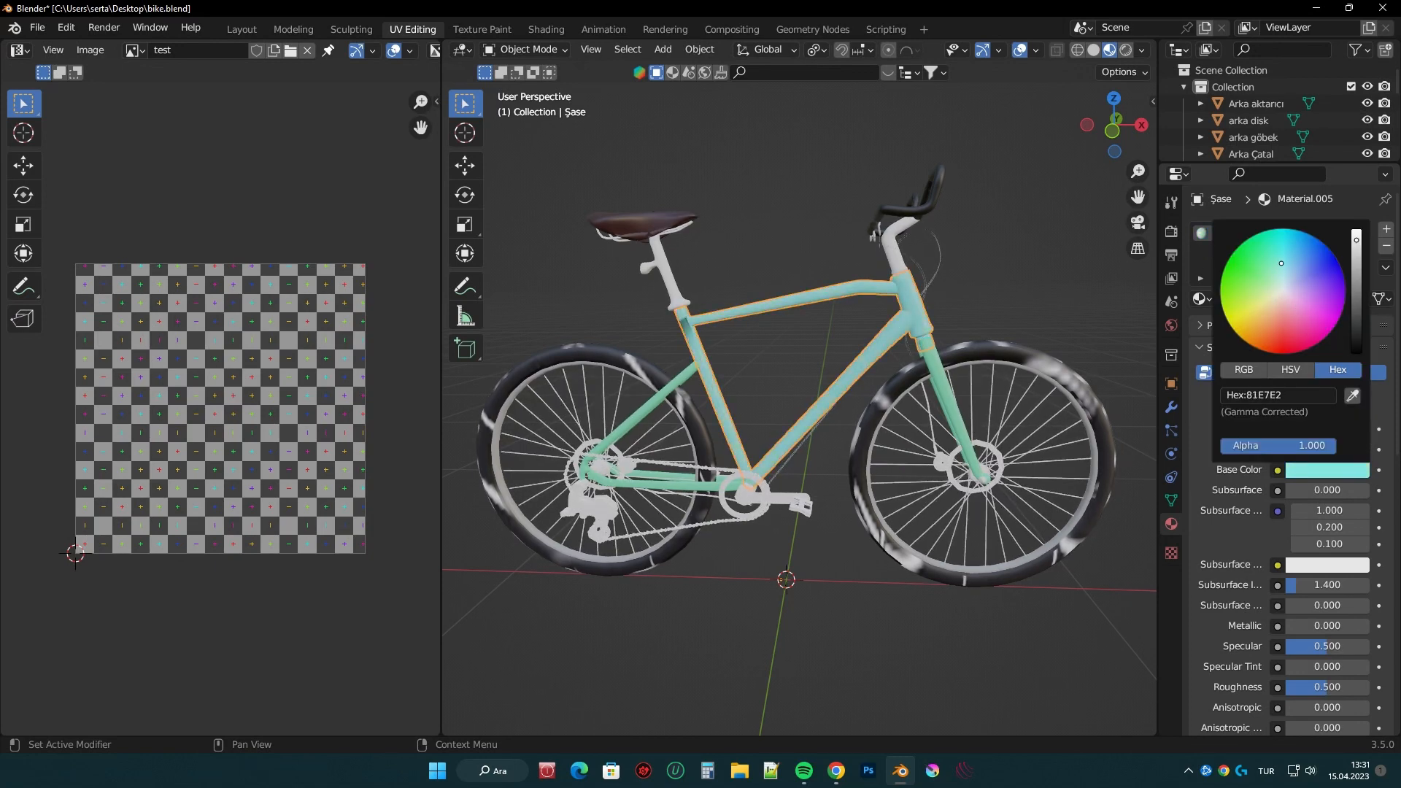
click(1288, 397)
key(ctrl+v)
key(Return)
click(940, 272)
- Unwrap the rails beneath the saddle with Smart UV Project
middle_drag(949, 279, 1004, 321)
click(848, 308)
key(Tab)
key(a)
key(u)
click(877, 353)
click(889, 508)
key(Tab)
- Give the saddle rails a new material with a black base color, hex 000000
click(1288, 299)
click(1320, 470)
drag(1357, 252, 1357, 354)
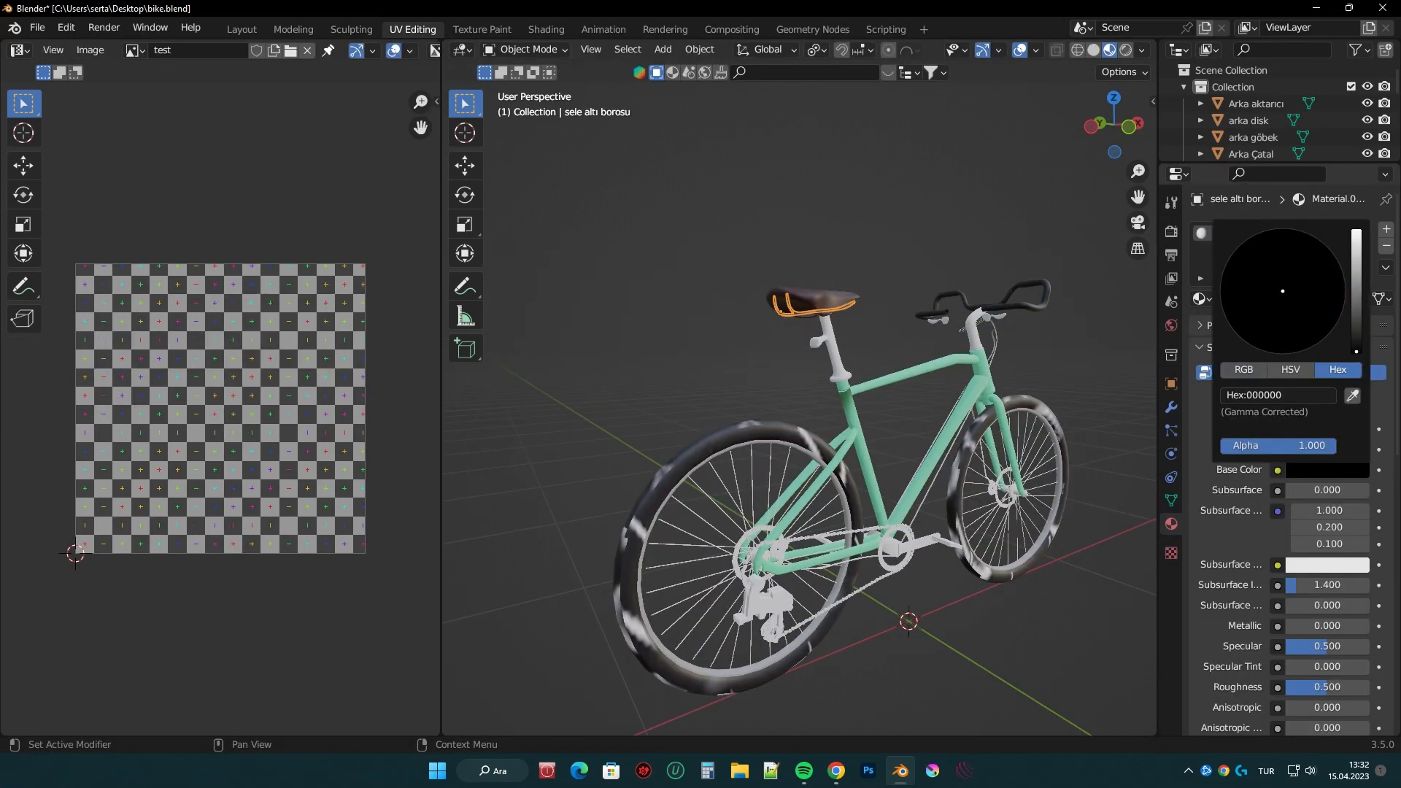
- Unwrap the handlebar stem with Smart UV Project
middle_drag(879, 300, 712, 340)
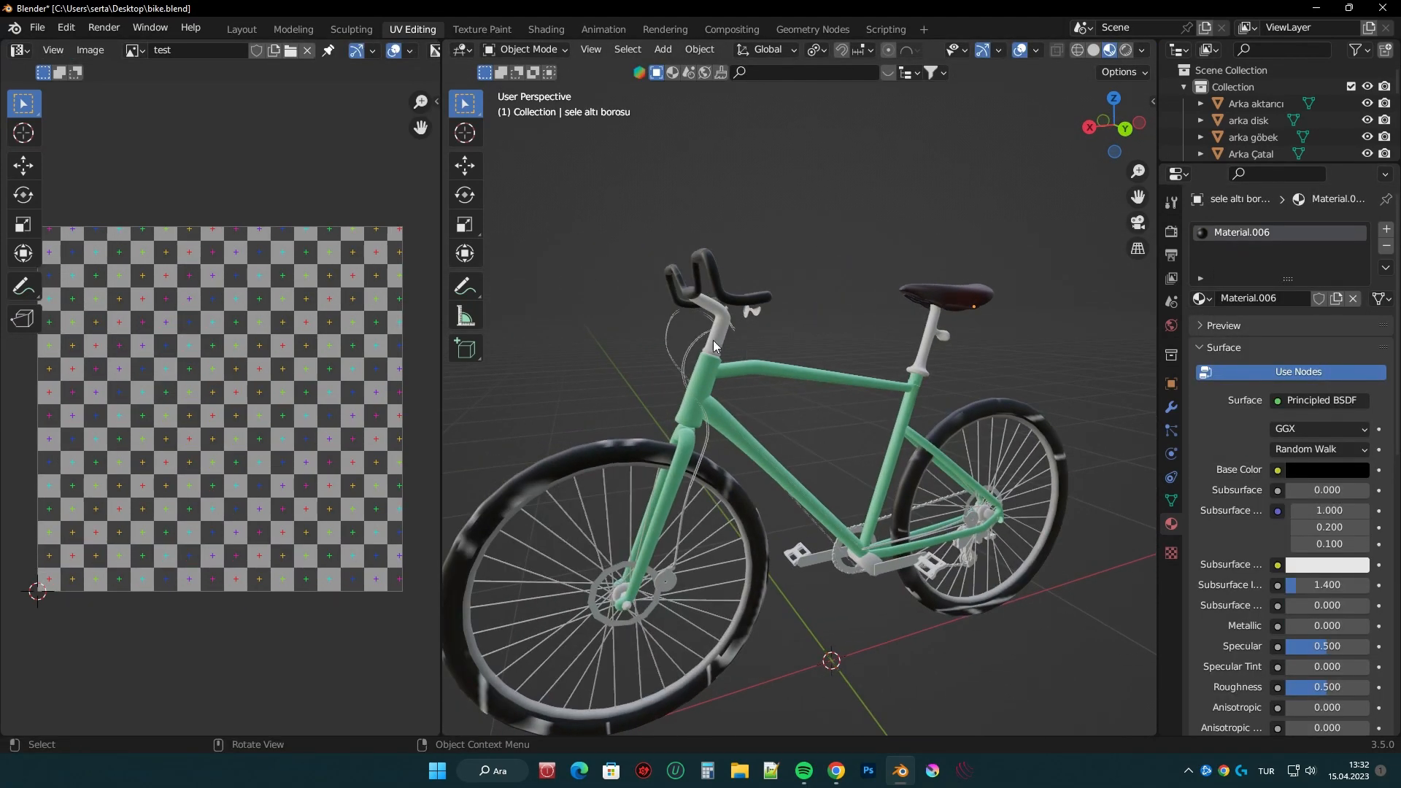
click(712, 340)
key(Tab)
key(u)
click(839, 443)
click(861, 597)
key(Tab)
- Give the handlebar stem a new material with grey base color hex 8B8B8B and copy that hex value
click(1299, 298)
click(1319, 471)
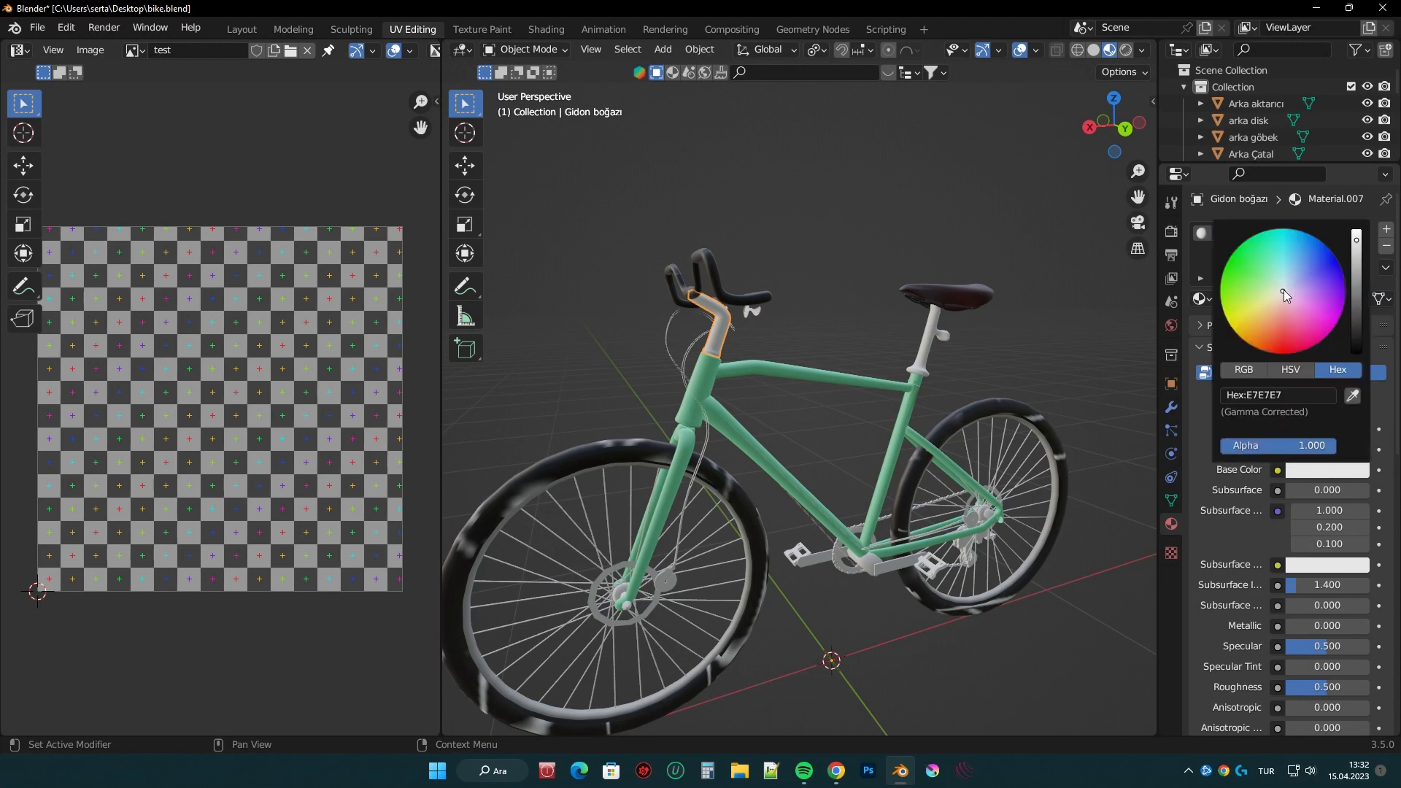
middle_drag(1022, 350, 902, 365)
click(1319, 470)
click(1281, 395)
key(ctrl+c)
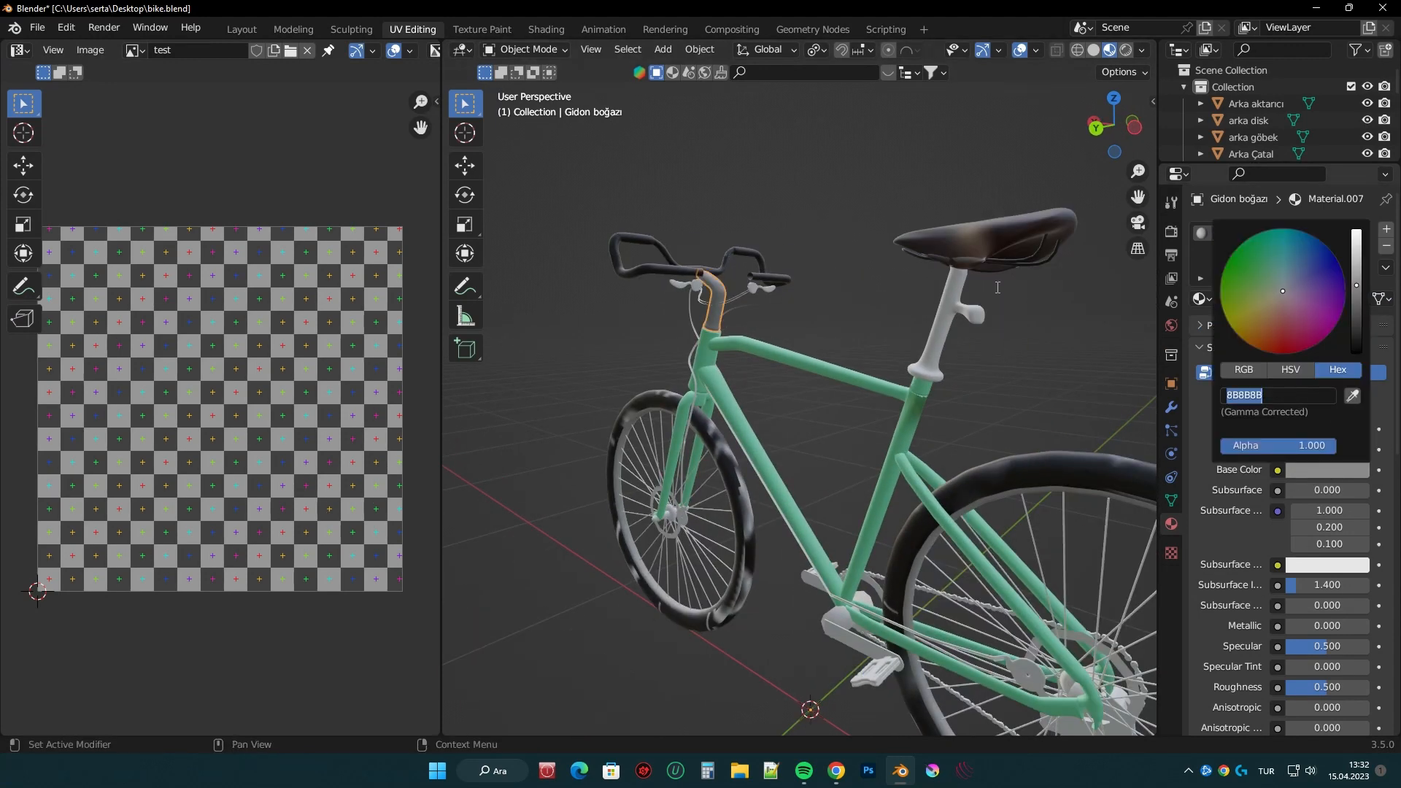
- Unwrap the seat post with Smart UV Project
click(989, 296)
click(978, 312)
key(Tab)
key(a)
key(u)
click(1003, 315)
click(1013, 467)
- Give the seat post a new material with the copied grey base color, hex 8B8B8B
click(1312, 299)
click(1319, 489)
click(1281, 414)
key(ctrl+v)
key(Return)
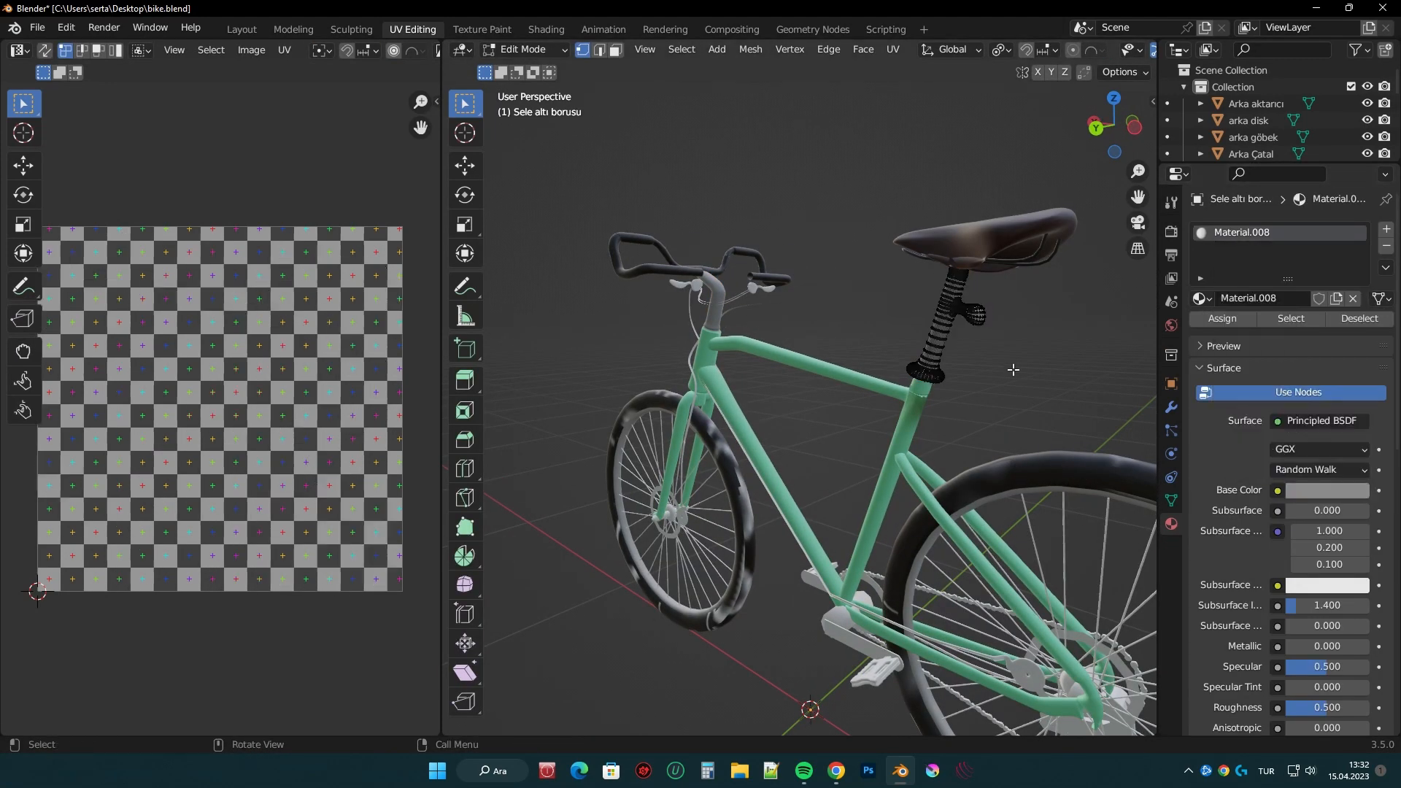
key(Tab)
- Unwrap the crank arms with Smart UV Project
middle_drag(1045, 434, 645, 511)
scroll(825, 504, up, 1)
click(843, 501)
middle_drag(971, 431, 864, 467)
key(Tab)
key(u)
click(905, 363)
click(910, 518)
middle_drag(910, 517, 1007, 475)
- Give the crank arms a new material with a near-black base color
click(1312, 299)
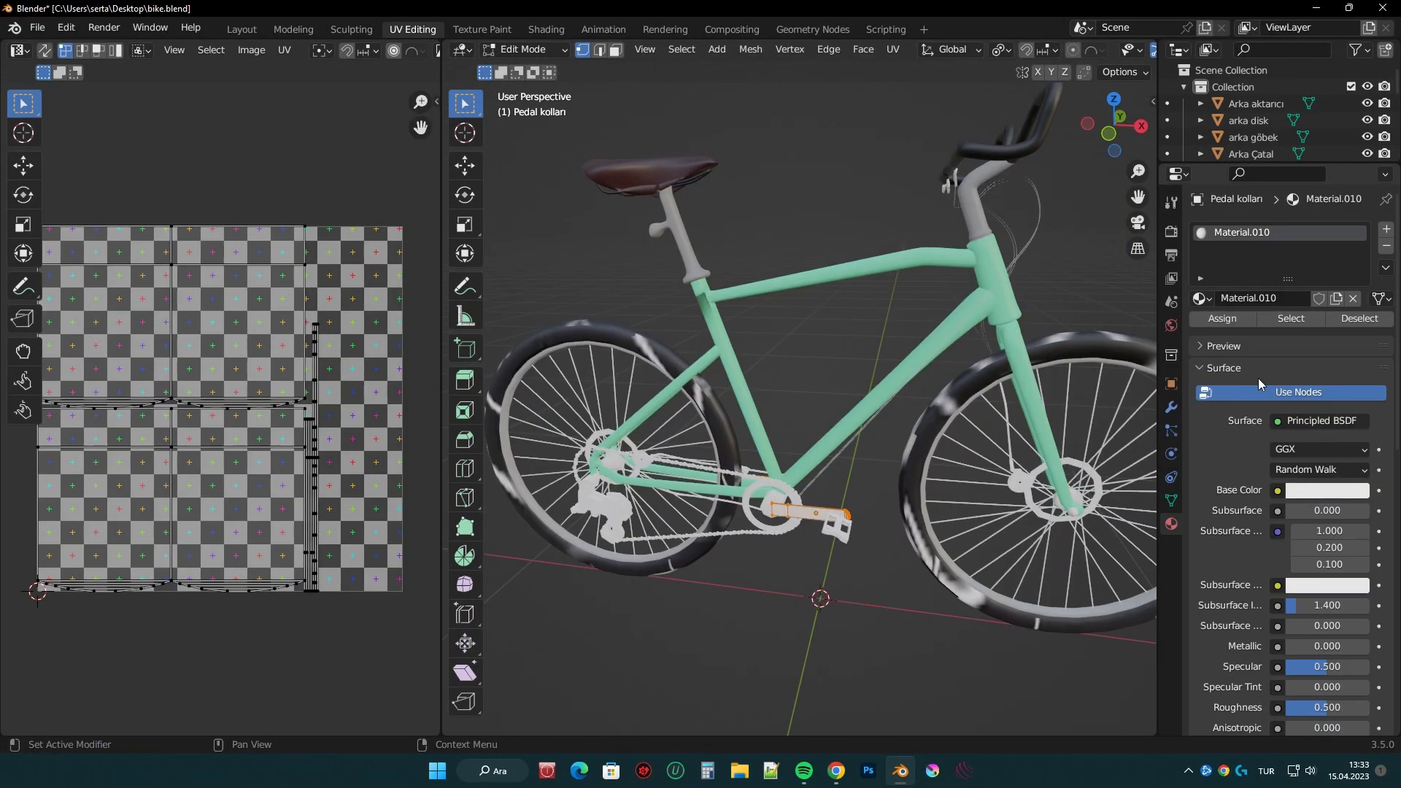
click(1325, 489)
key(Tab)
- Unwrap the front chainring with Smart UV Project
middle_drag(888, 569, 926, 562)
click(764, 512)
key(Tab)
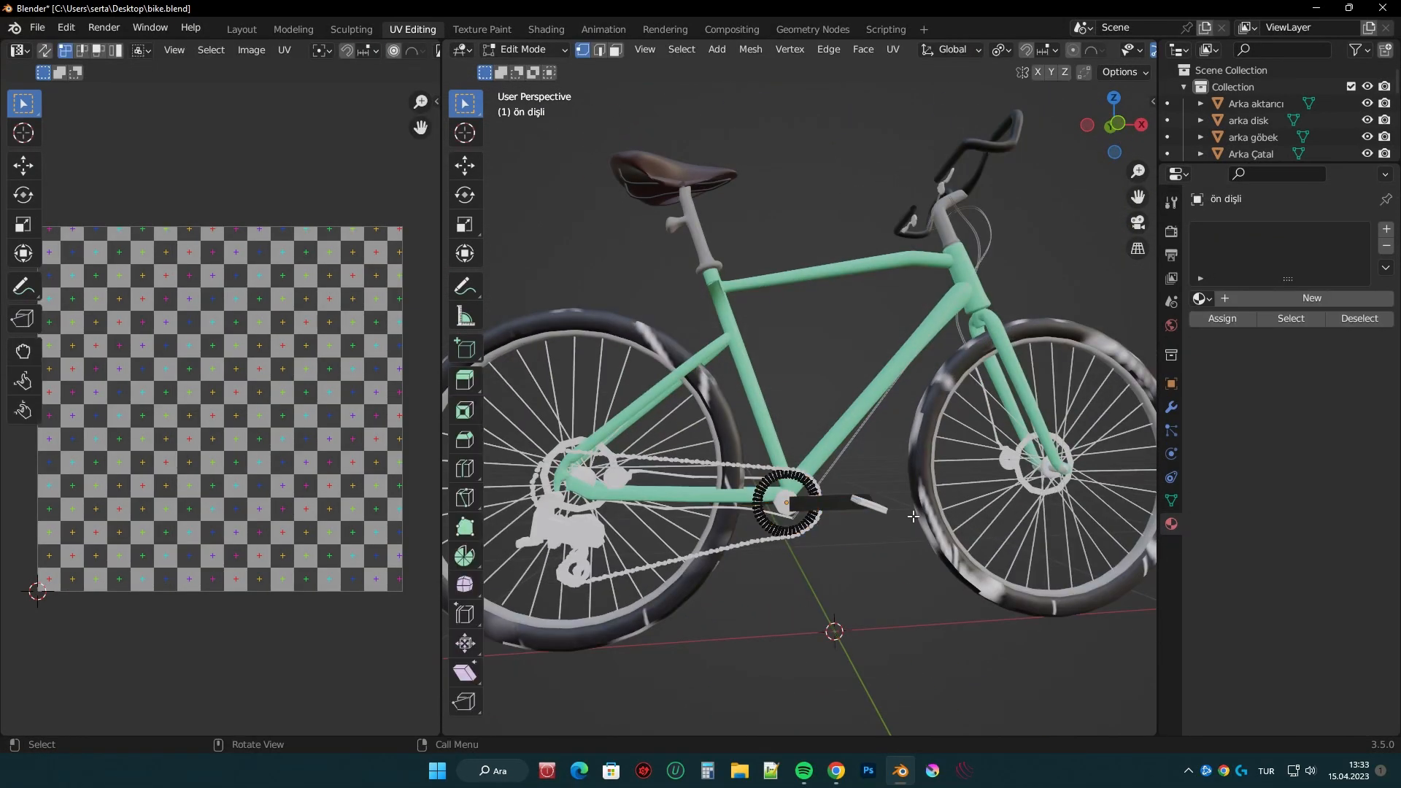
key(a)
key(u)
click(914, 514)
click(946, 660)
- Give the front chainring a new material with a black base color
click(1312, 299)
click(1336, 493)
drag(1356, 328, 1350, 409)
key(Tab)
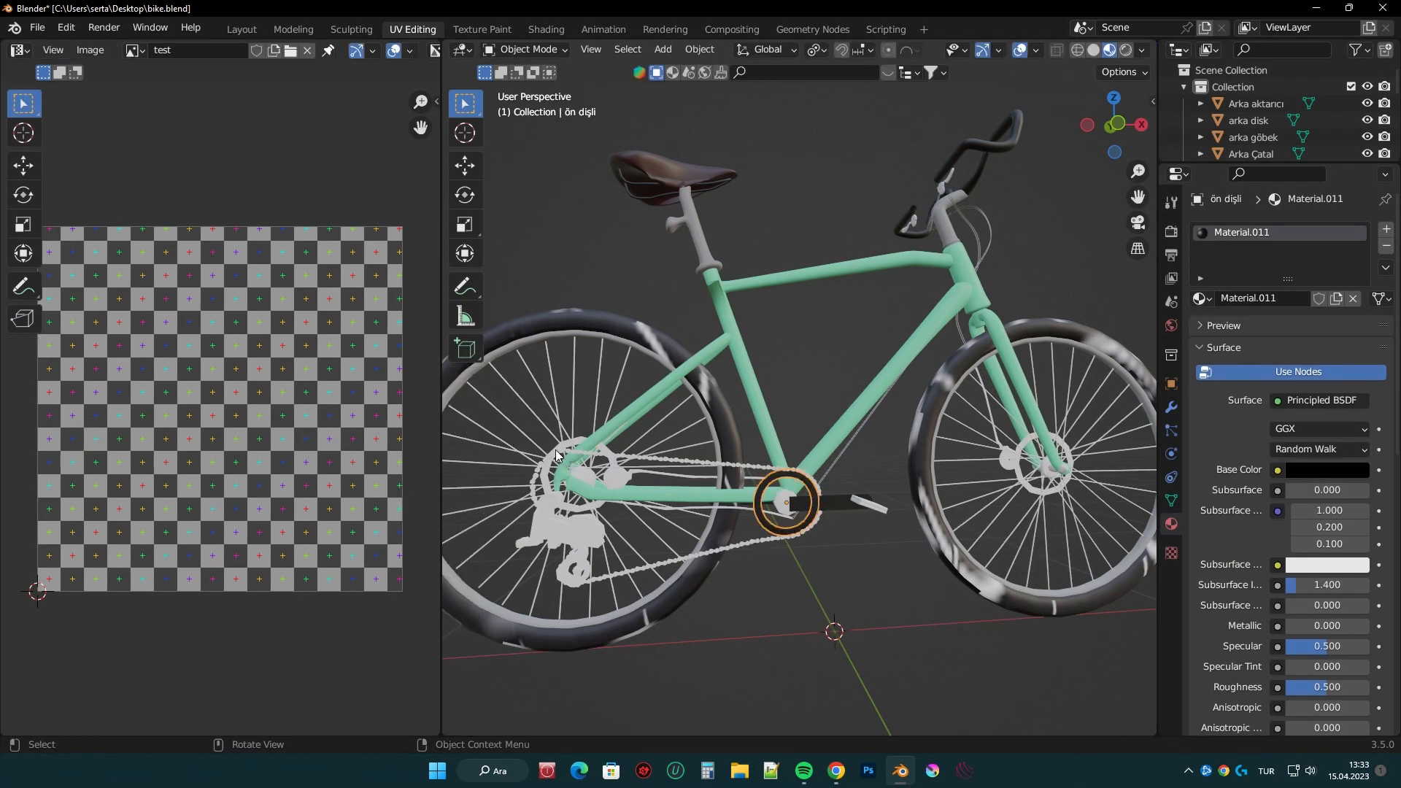
- Unwrap the rear derailleur with Smart UV Project
shift+middle_drag(737, 544, 831, 505)
click(831, 506)
click(672, 486)
key(Tab)
key(a)
key(u)
click(832, 488)
click(872, 638)
key(Tab)
- Give the rear derailleur a new material with a near-black base color
click(1312, 299)
click(1326, 470)
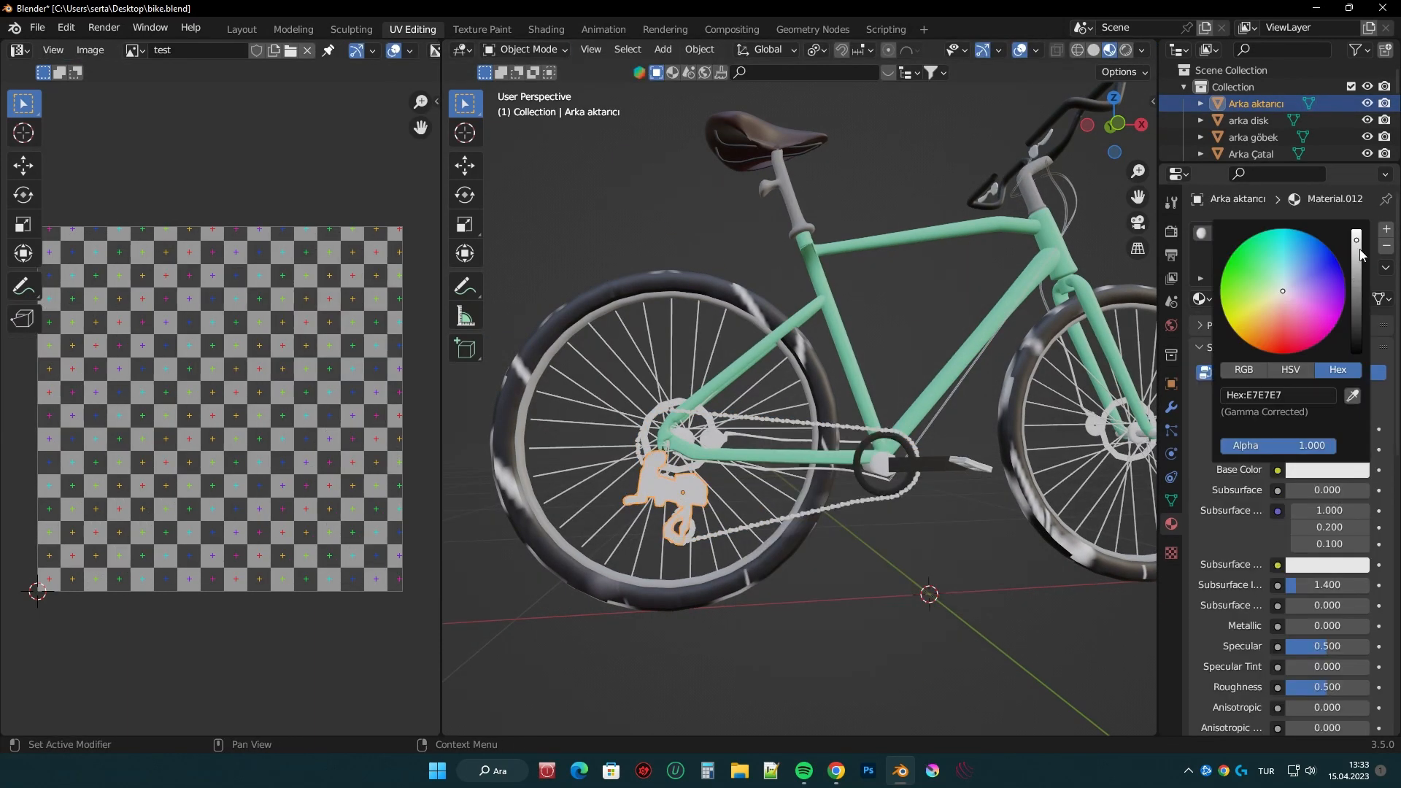
middle_drag(875, 558, 1022, 561)
- Unwrap the pedals with Smart UV Project and give them a new material with a grey base color
click(949, 504)
key(Tab)
key(a)
key(u)
click(956, 540)
click(989, 688)
key(Tab)
click(1312, 298)
click(1326, 470)
- Unwrap the wheel rims with Smart UV Project
click(737, 604)
key(Tab)
key(a)
key(u)
click(886, 533)
click(921, 680)
- Darken the base color of the wheel rims' material to a deeper grey
click(1327, 492)
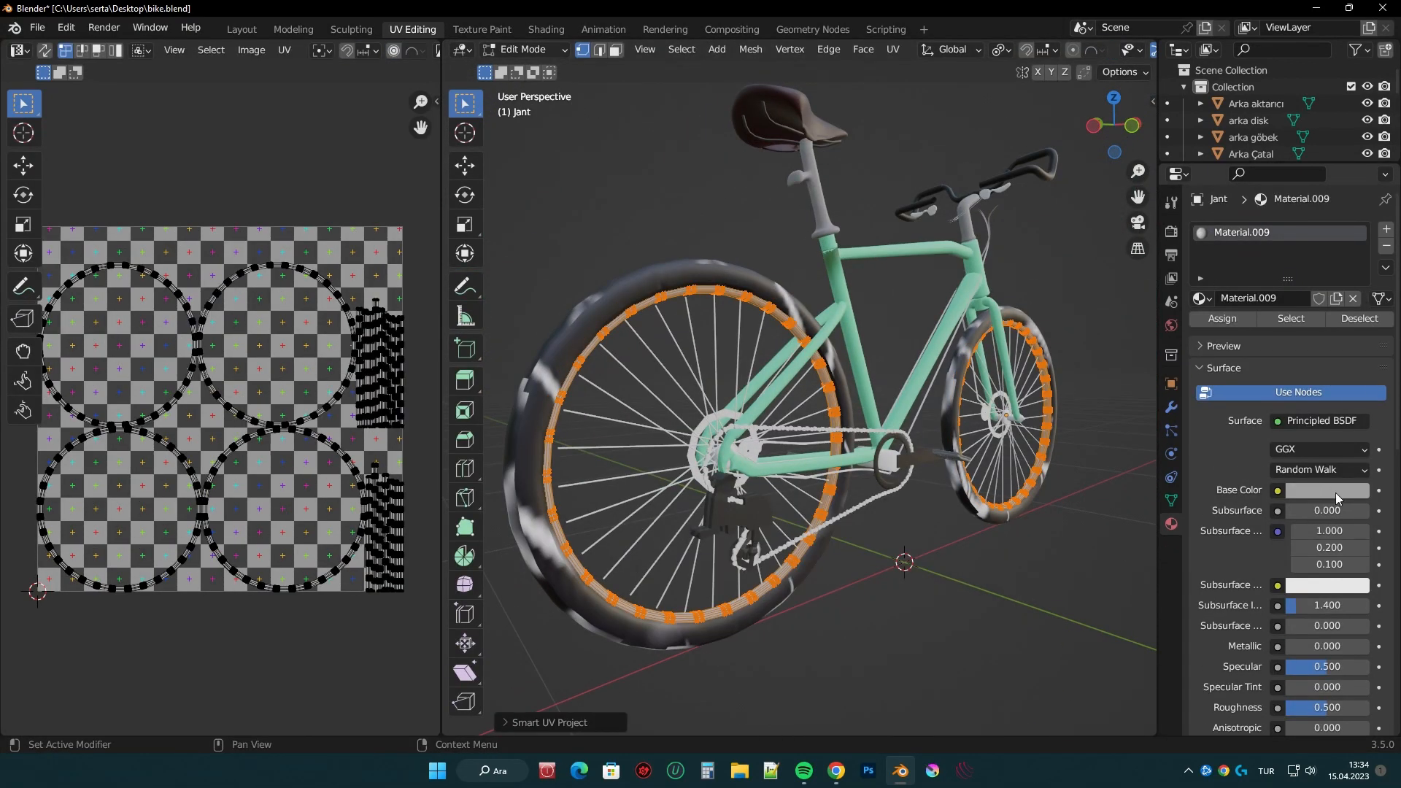
click(1335, 492)
drag(1357, 295, 1356, 320)
key(Tab)
- Unwrap the rear brake disc with Smart UV Project
click(1047, 582)
mouse_move(1048, 582)
middle_down()
mouse_move(960, 566)
mouse_move(1050, 573)
middle_up()
scroll(949, 562, up, 4)
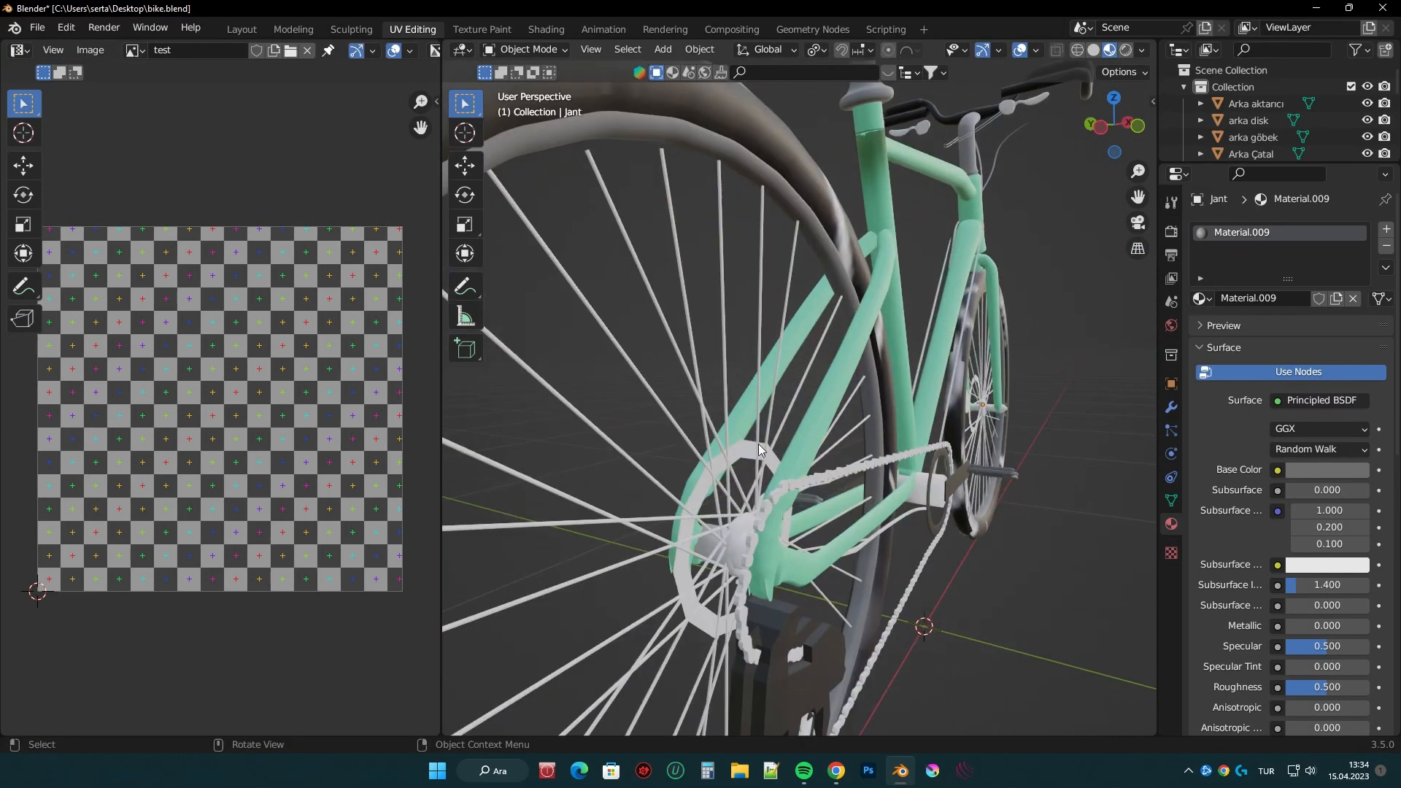
click(730, 543)
middle_drag(825, 525, 745, 511)
scroll(816, 406, down, 3)
key(Tab)
shift+middle_drag(816, 406, 888, 312)
shift+middle_drag(907, 441, 995, 522)
key(a)
key(u)
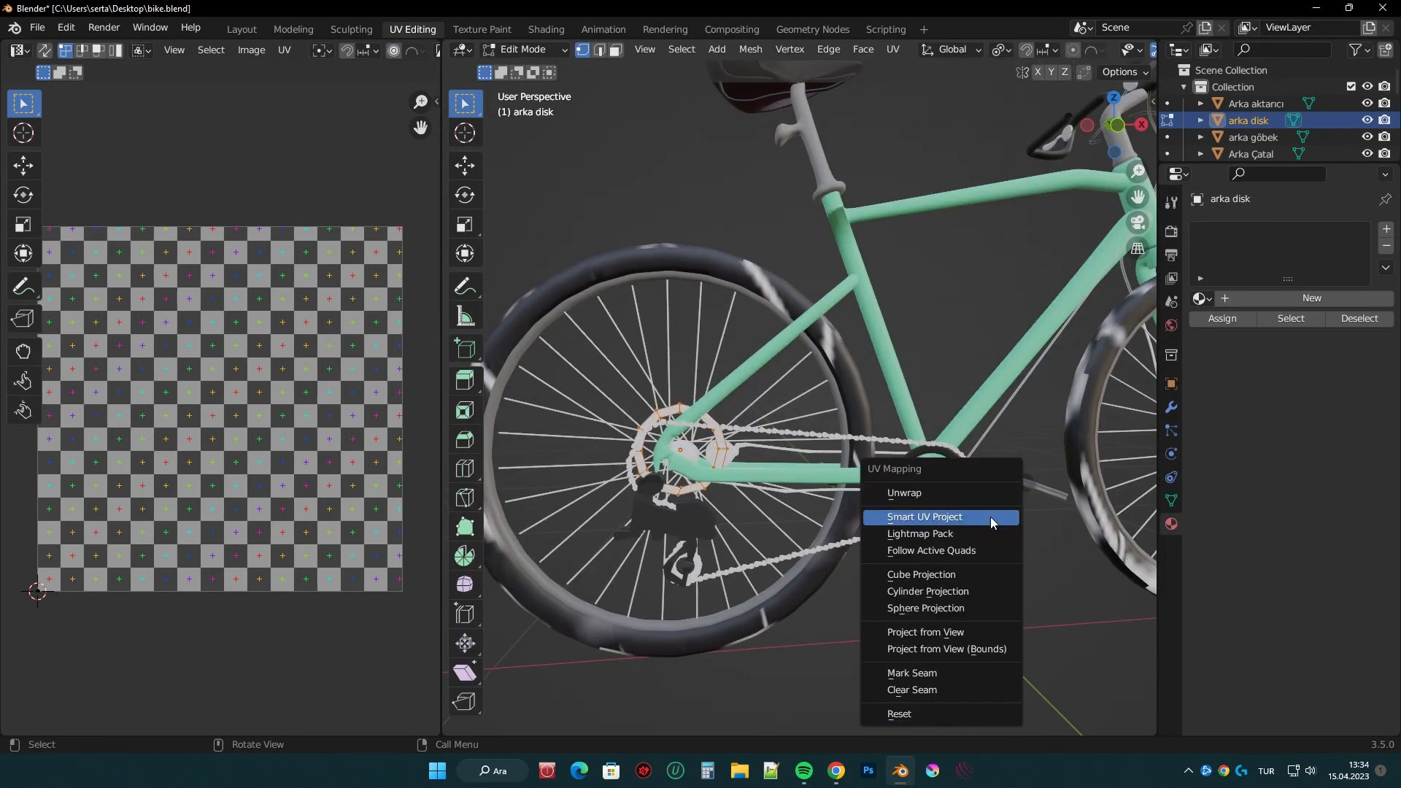
click(992, 520)
click(994, 668)
- Give the rear brake disc a new material with grey base color hex 9A9A9A and copy that hex value
click(1296, 298)
click(1328, 489)
drag(1357, 277, 1357, 300)
key(Tab)
middle_drag(1017, 597, 988, 600)
click(1328, 470)
click(1326, 370)
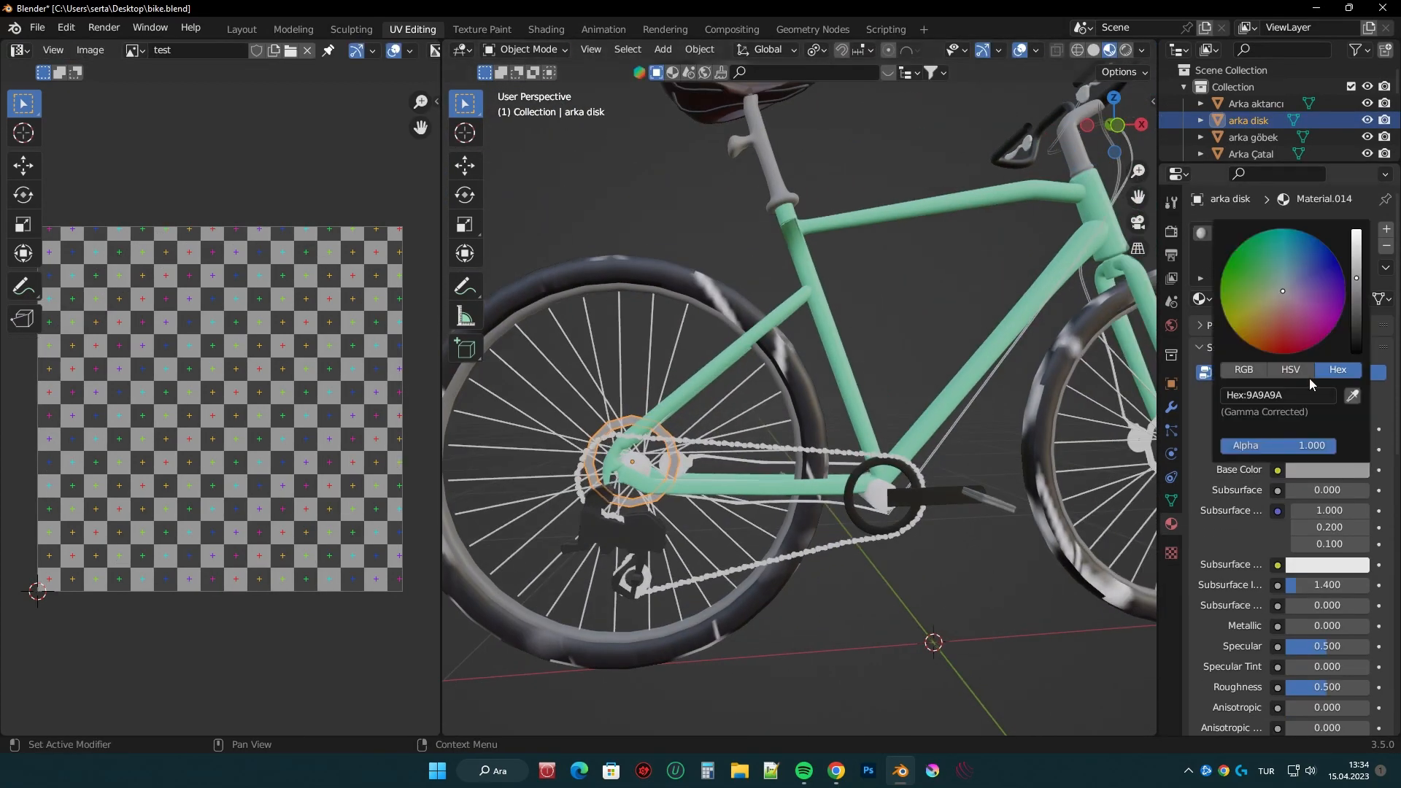
click(1266, 395)
key(ctrl+c)
- Unwrap the front brake disc with Smart UV Project
middle_drag(1000, 489, 836, 468)
click(1064, 480)
key(Tab)
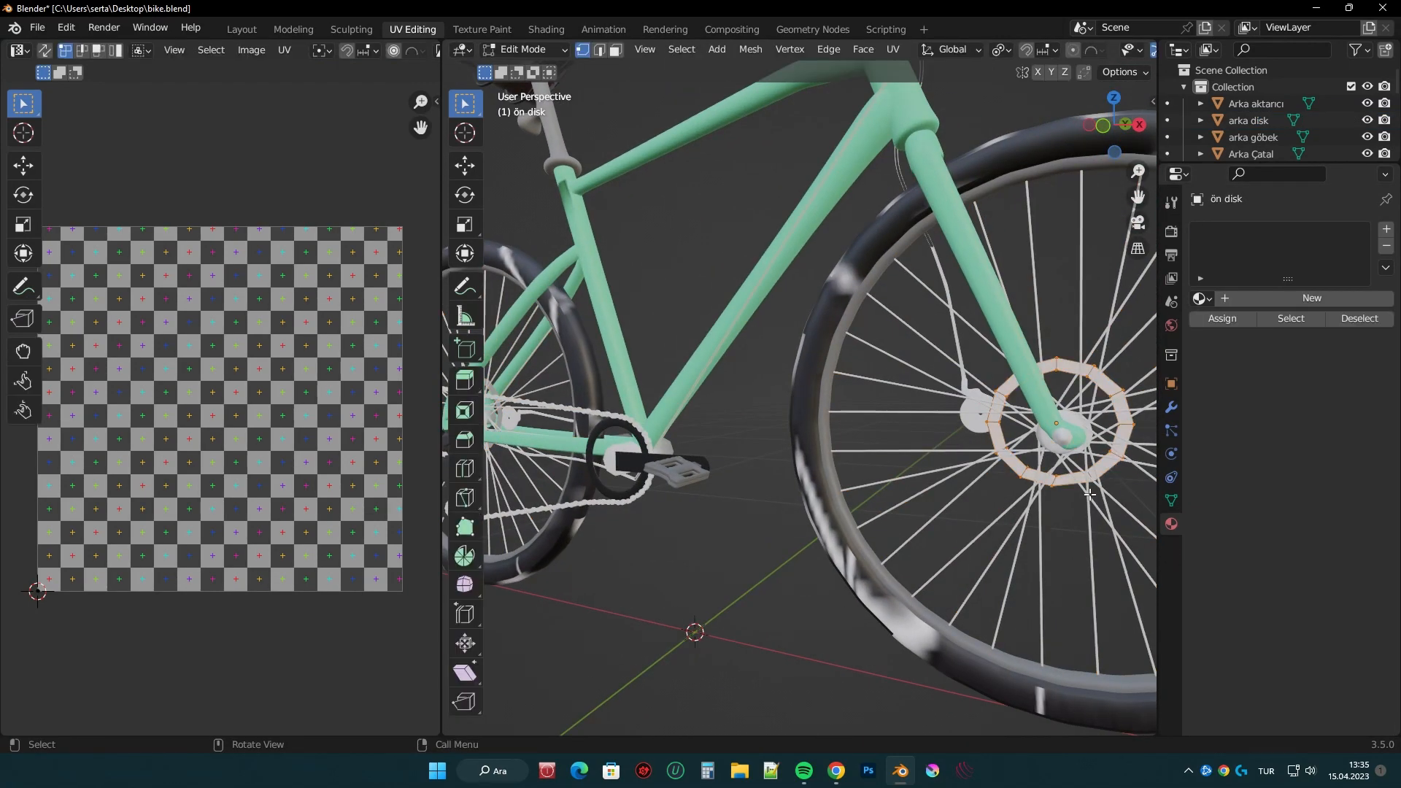
key(u)
click(1088, 646)
- Give the front brake disc a new material with grey base color hex 9A9A9A
click(1286, 298)
click(1328, 489)
click(1270, 414)
key(ctrl+v)
scroll(986, 457, down, 2)
scroll(986, 456, down, 3)
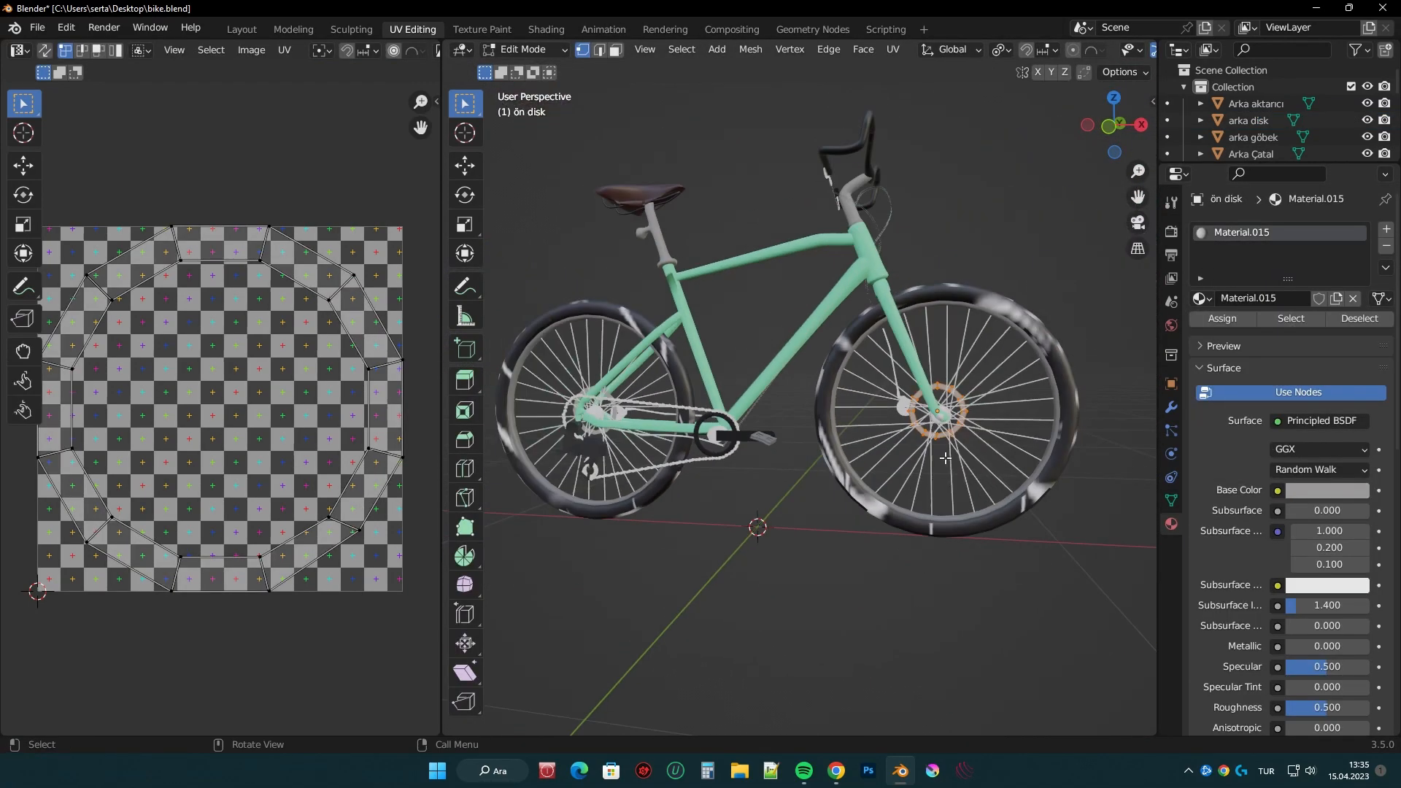
- Unwrap the front disc brake caliper and its cable with Smart UV Project
middle_drag(986, 457, 706, 423)
scroll(948, 445, up, 3)
click(941, 438)
key(Tab)
click(670, 432)
key(Tab)
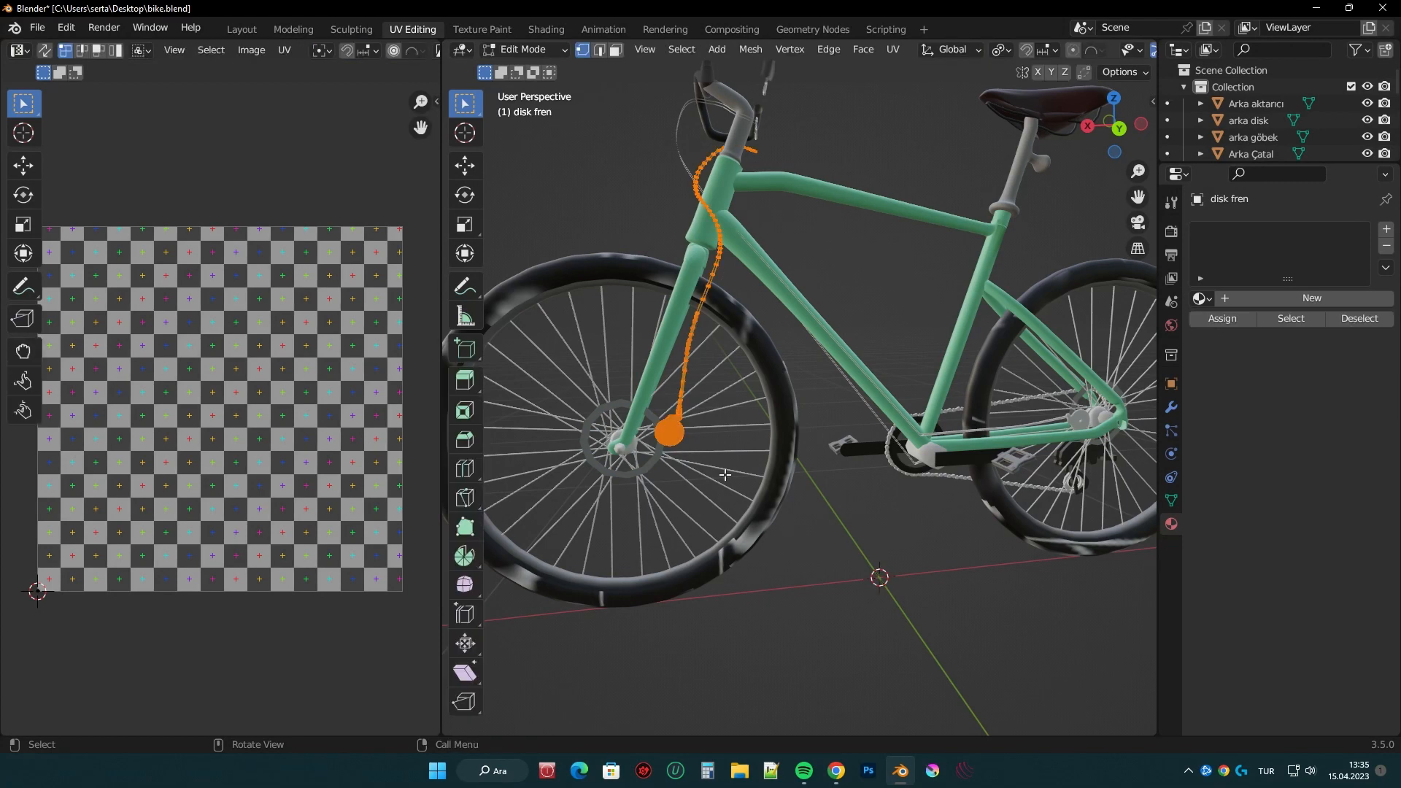
key(u)
click(724, 475)
click(755, 637)
- Give the front disc brake caliper and cable a new material with a dark base color
click(1299, 298)
click(1328, 489)
key(ctrl+v)
click(899, 538)
key(Tab)
middle_drag(898, 538, 896, 509)
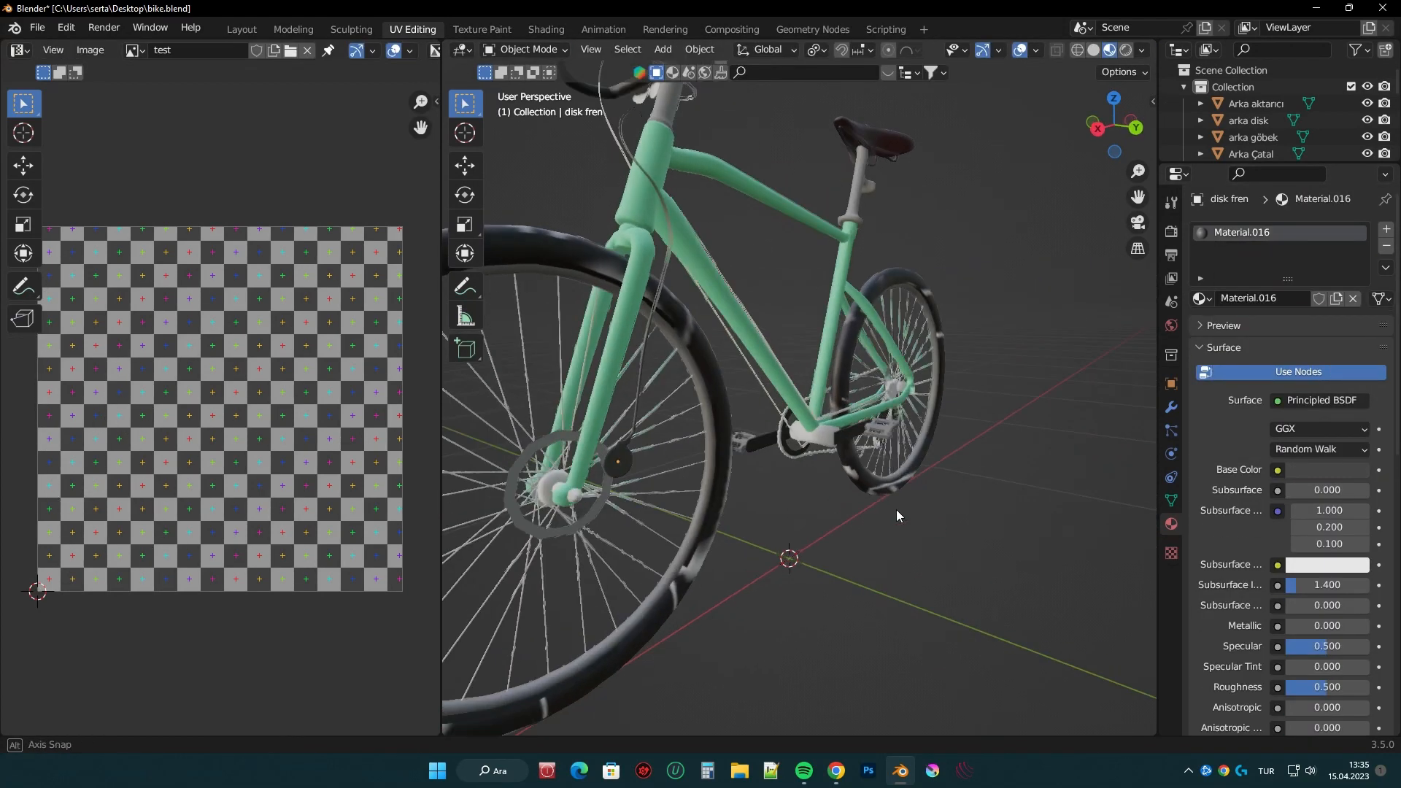
- Unwrap the rear disc brake caliper and cable with Smart UV Project and give them a new material with a grey base color
click(1026, 467)
key(Tab)
key(u)
click(1021, 475)
click(1036, 619)
click(1295, 298)
click(1328, 490)
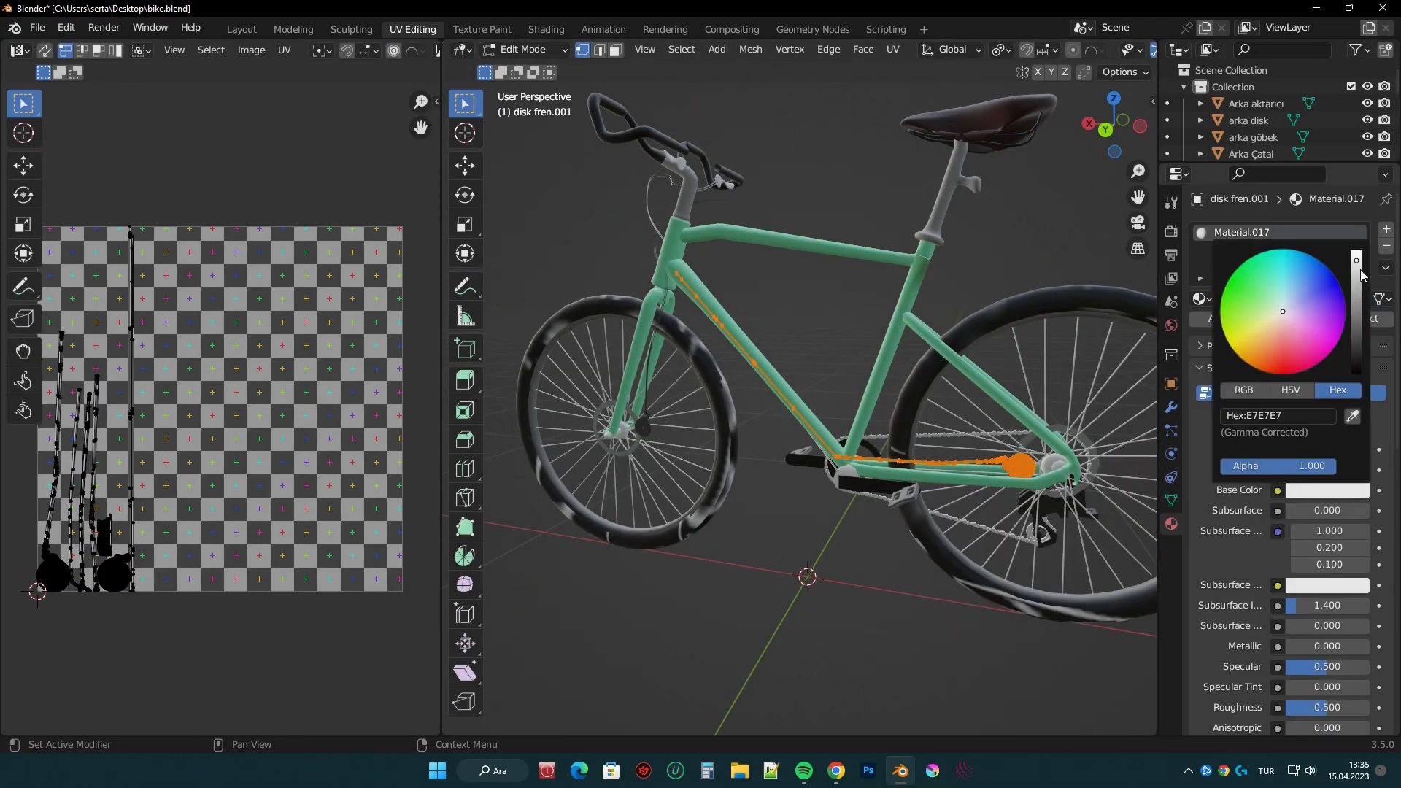
key(ctrl+v)
key(Tab)
- Unwrap the middle hub at the crank with Smart UV Project
middle_drag(1040, 485, 967, 537)
click(909, 412)
key(Tab)
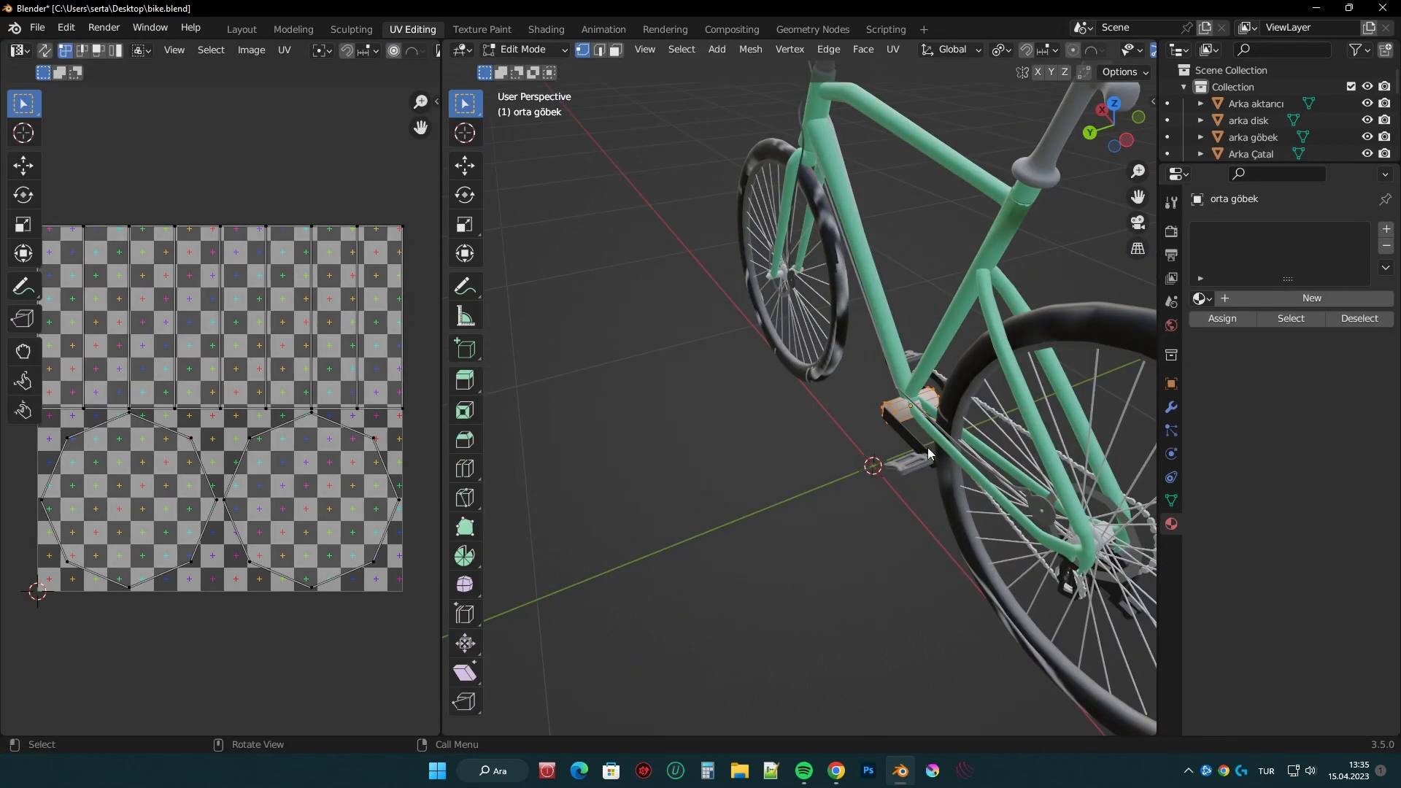
key(u)
click(927, 449)
click(934, 602)
- Give the middle hub a new material with a black base color and shade it smooth
click(1302, 299)
click(1313, 489)
key(ctrl+v)
key(Tab)
right_click(856, 398)
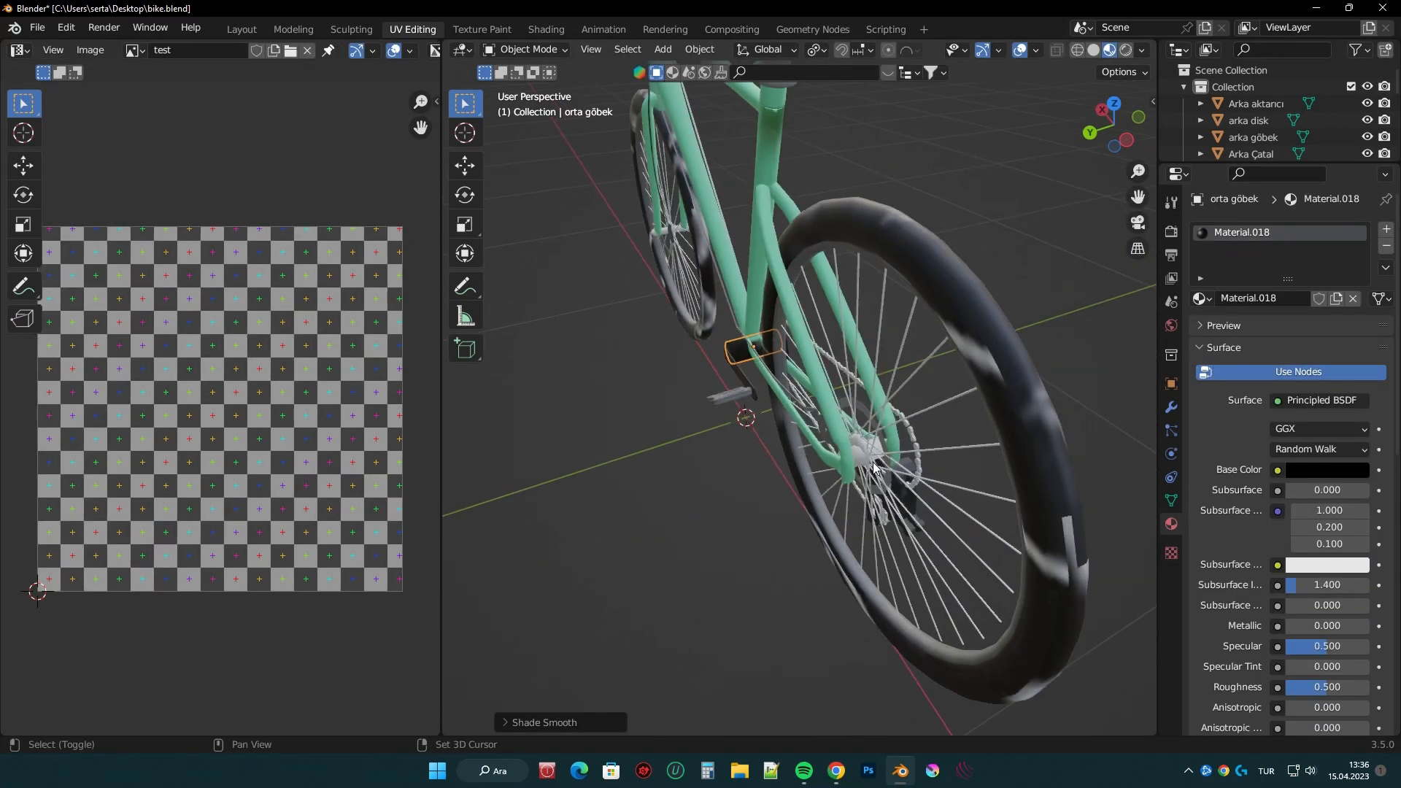
- Unwrap the rear wheel hub with Smart UV Project and give it a new material with a black base color
middle_drag(873, 462, 788, 474)
click(786, 502)
key(Tab)
key(u)
click(787, 503)
click(796, 650)
click(1302, 300)
click(1318, 489)
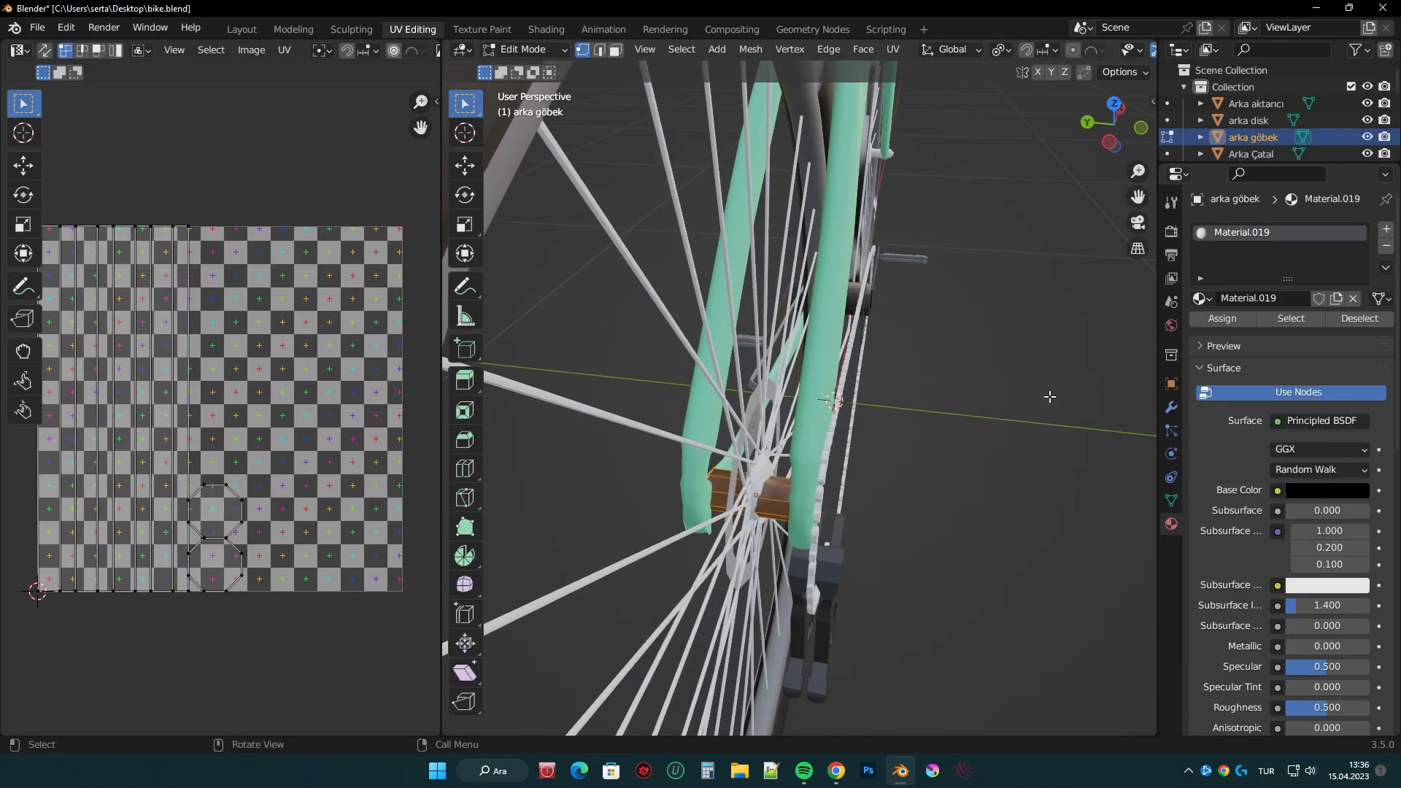
key(Tab)
- Unwrap the sphere at the rear hub with Smart UV Project and give it a new material with a black base color
middle_drag(1050, 397, 799, 347)
click(751, 380)
key(Tab)
key(u)
click(816, 415)
click(818, 562)
click(1302, 299)
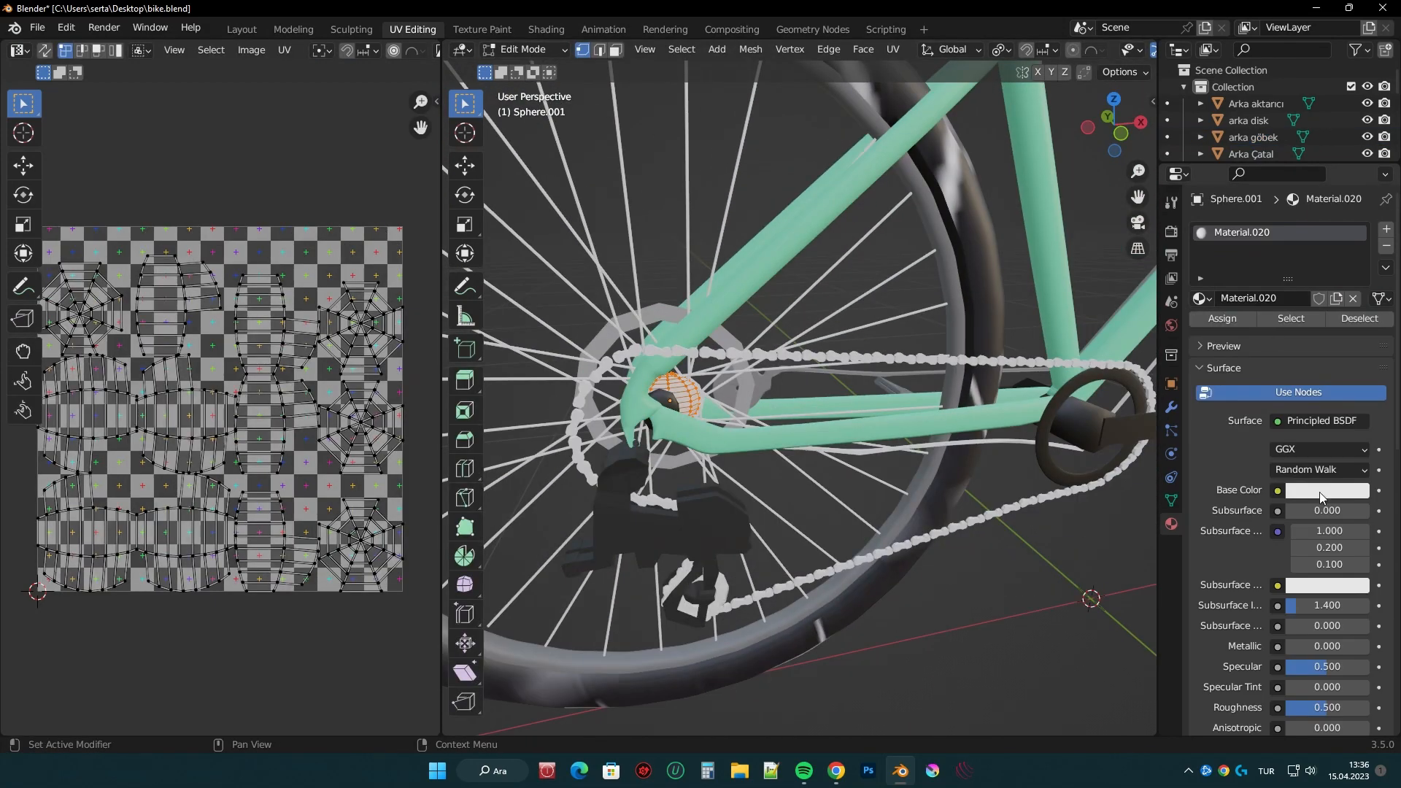
click(1319, 493)
key(Tab)
- Unwrap the bicycle chain with Smart UV Project
middle_drag(1055, 544, 810, 463)
click(905, 474)
key(Tab)
key(u)
click(921, 514)
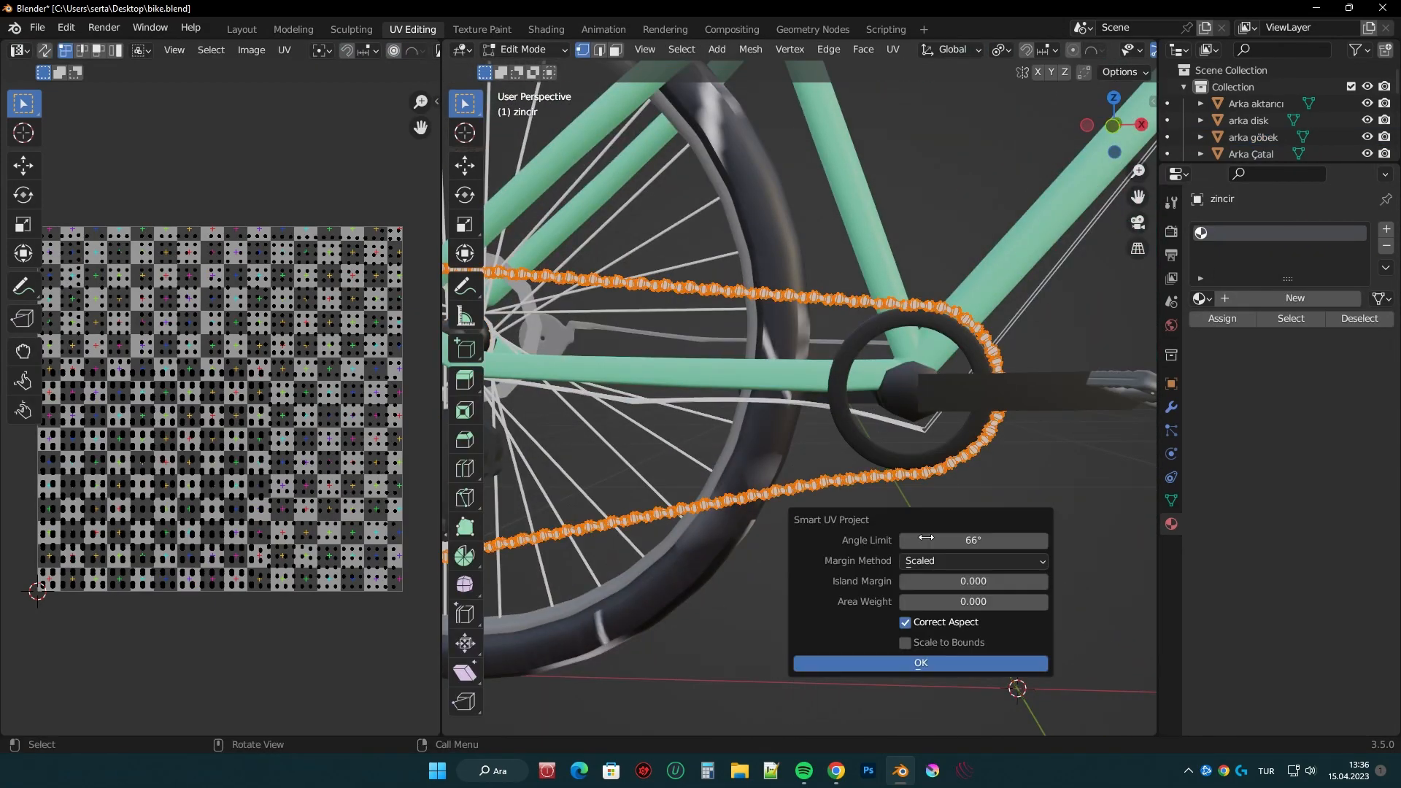
click(923, 661)
shift+middle_drag(970, 501, 1058, 482)
scroll(1058, 482, down, 1)
- Give the chain a new material with a golden yellow base color
click(1302, 299)
click(1319, 491)
drag(1268, 308, 1252, 329)
click(1033, 513)
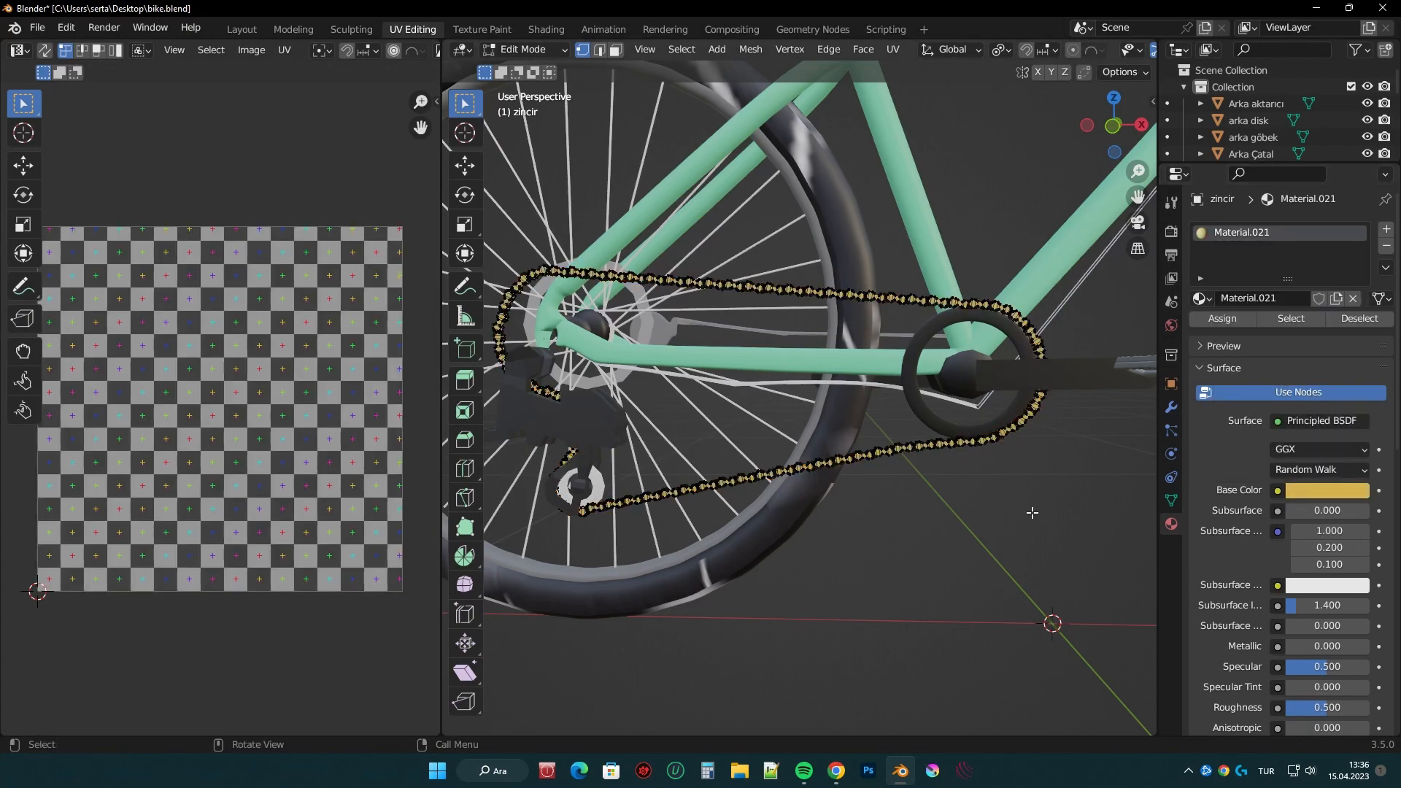
key(Tab)
- Switch to the Shading workspace and enlarge the shader node area
scroll(913, 373, down, 8)
middle_drag(913, 372, 696, 330)
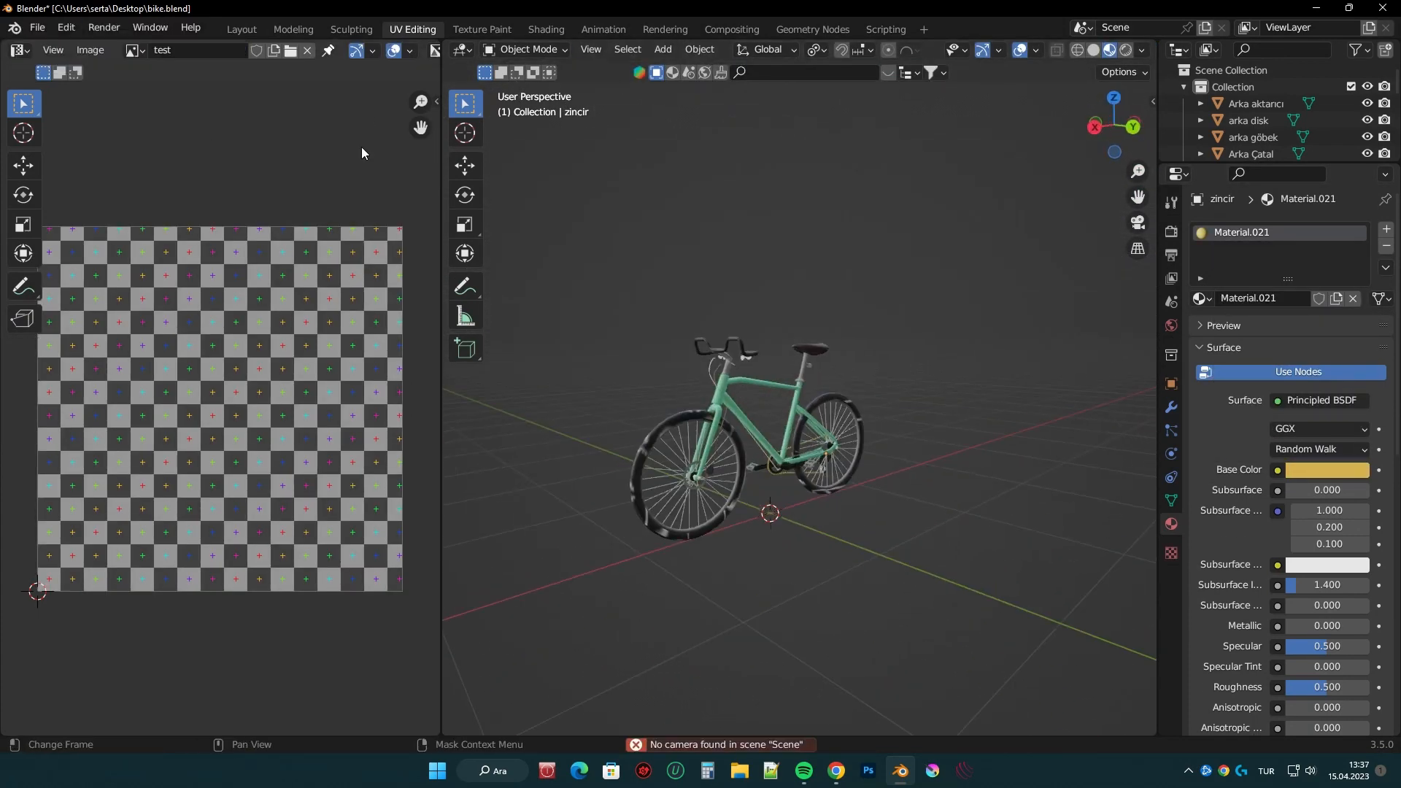
click(555, 29)
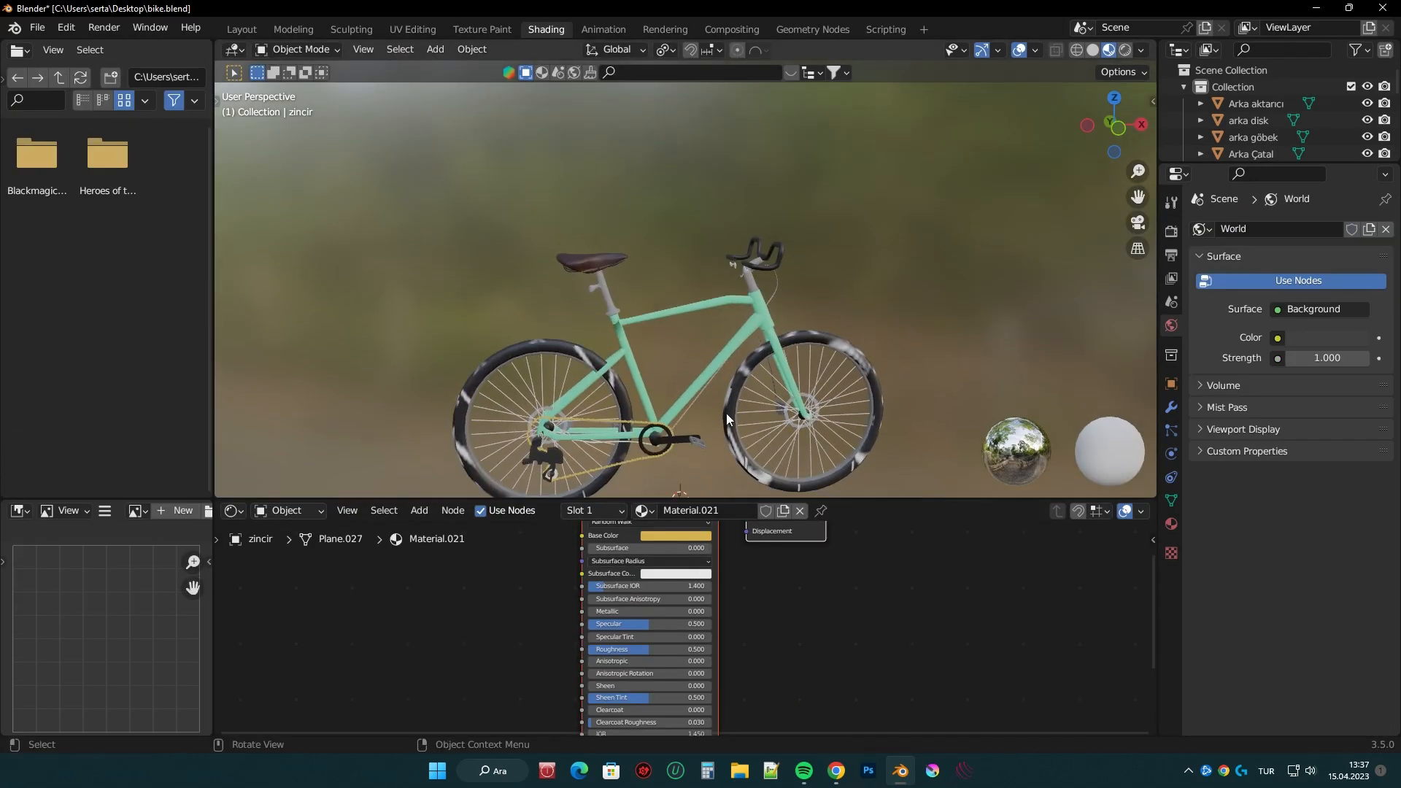
drag(693, 503, 693, 362)
- Set the tire material's metallic to 0.868, subsurface IOR to 1.780 and roughness to 0.508
scroll(716, 269, up, 5)
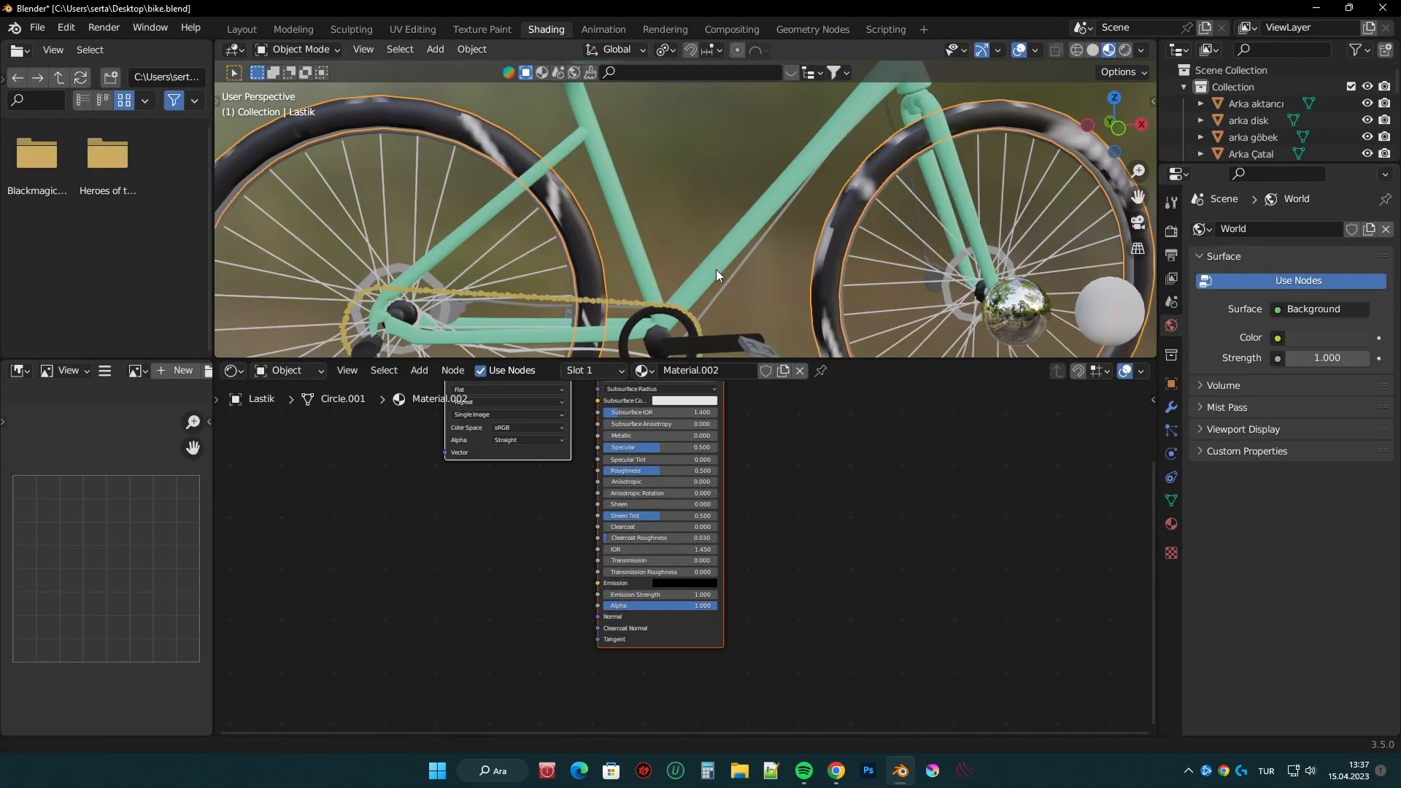
scroll(667, 578, up, 2)
drag(588, 508, 684, 508)
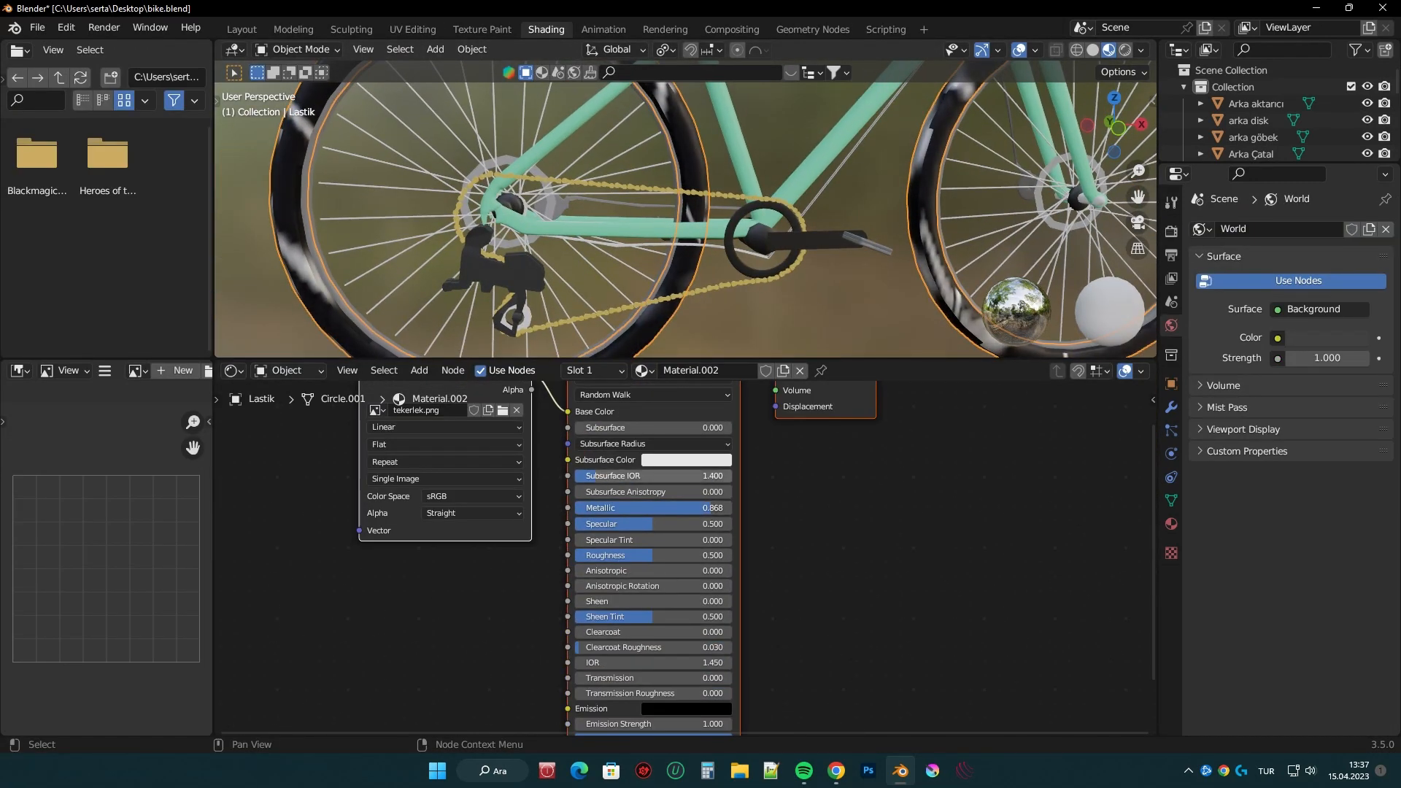
scroll(635, 554, down, 3)
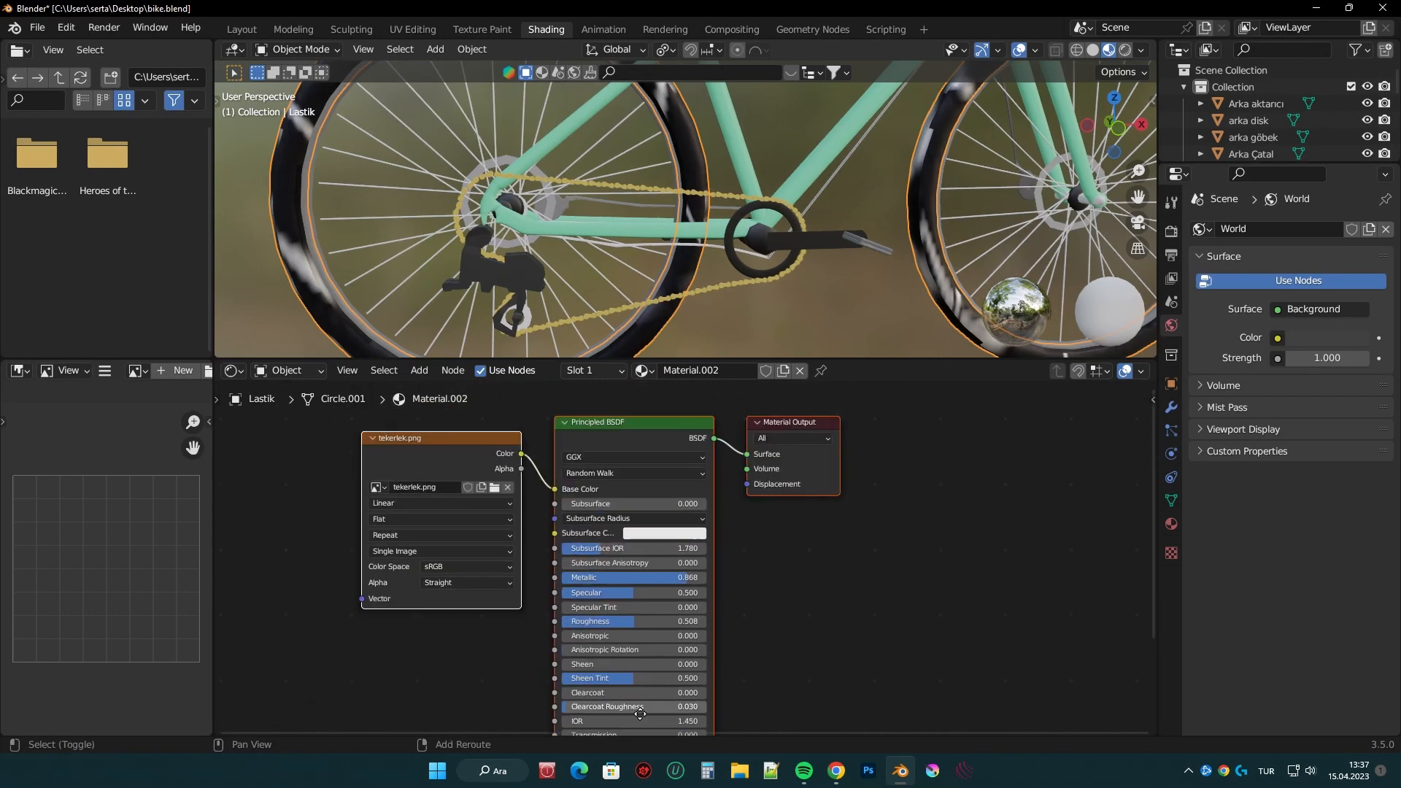
scroll(682, 199, down, 3)
- Set the chain material's metallic to 0.541 and its roughness to 0
click(682, 199)
drag(729, 585, 677, 586)
click(759, 289)
scroll(756, 226, up, 6)
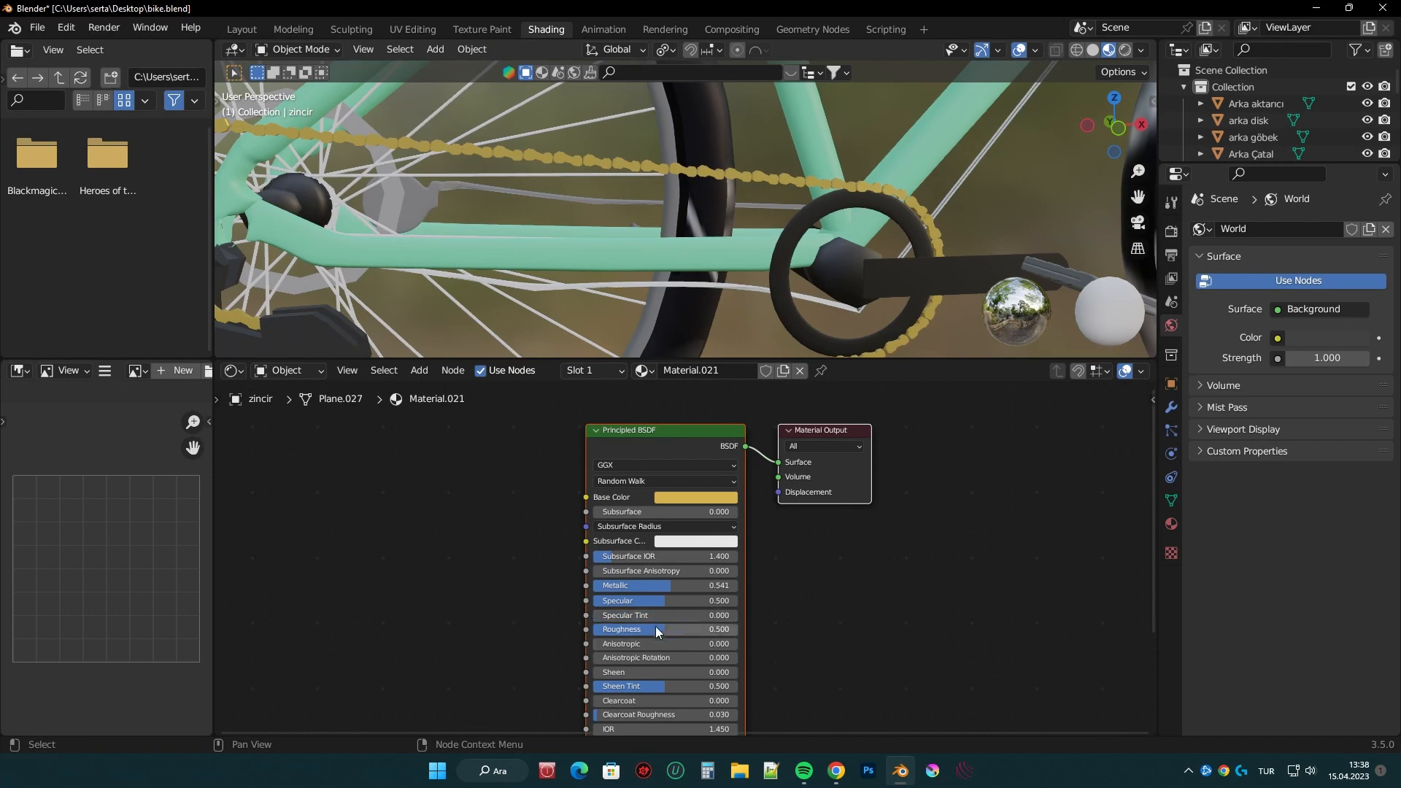
scroll(471, 209, down, 6)
scroll(707, 261, up, 1)
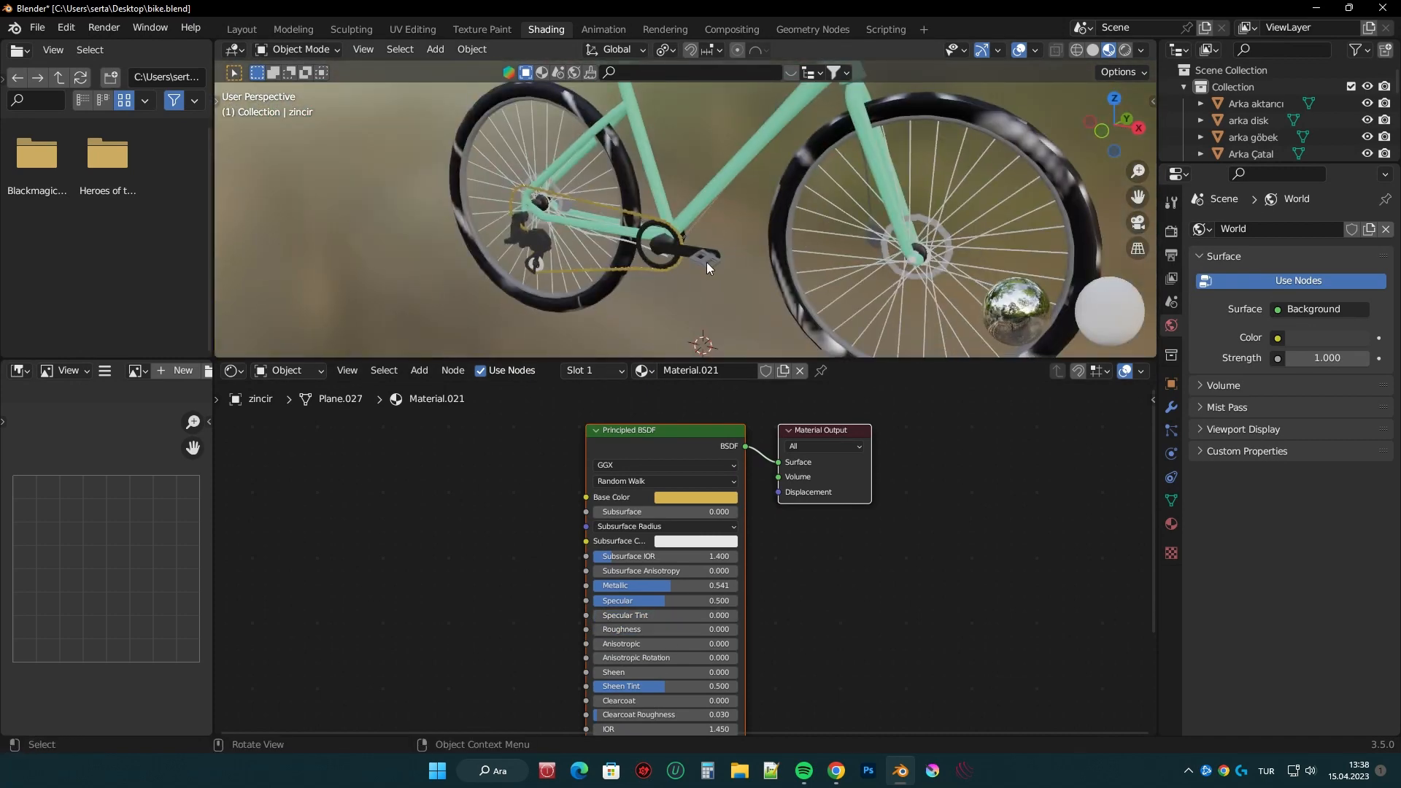
drag(766, 369, 766, 354)
click(969, 529)
scroll(970, 528, down, 1)
scroll(599, 266, down, 4)
middle_drag(562, 272, 887, 256)
scroll(718, 109, up, 2)
shift+middle_drag(718, 109, 741, 198)
click(763, 248)
click(695, 502)
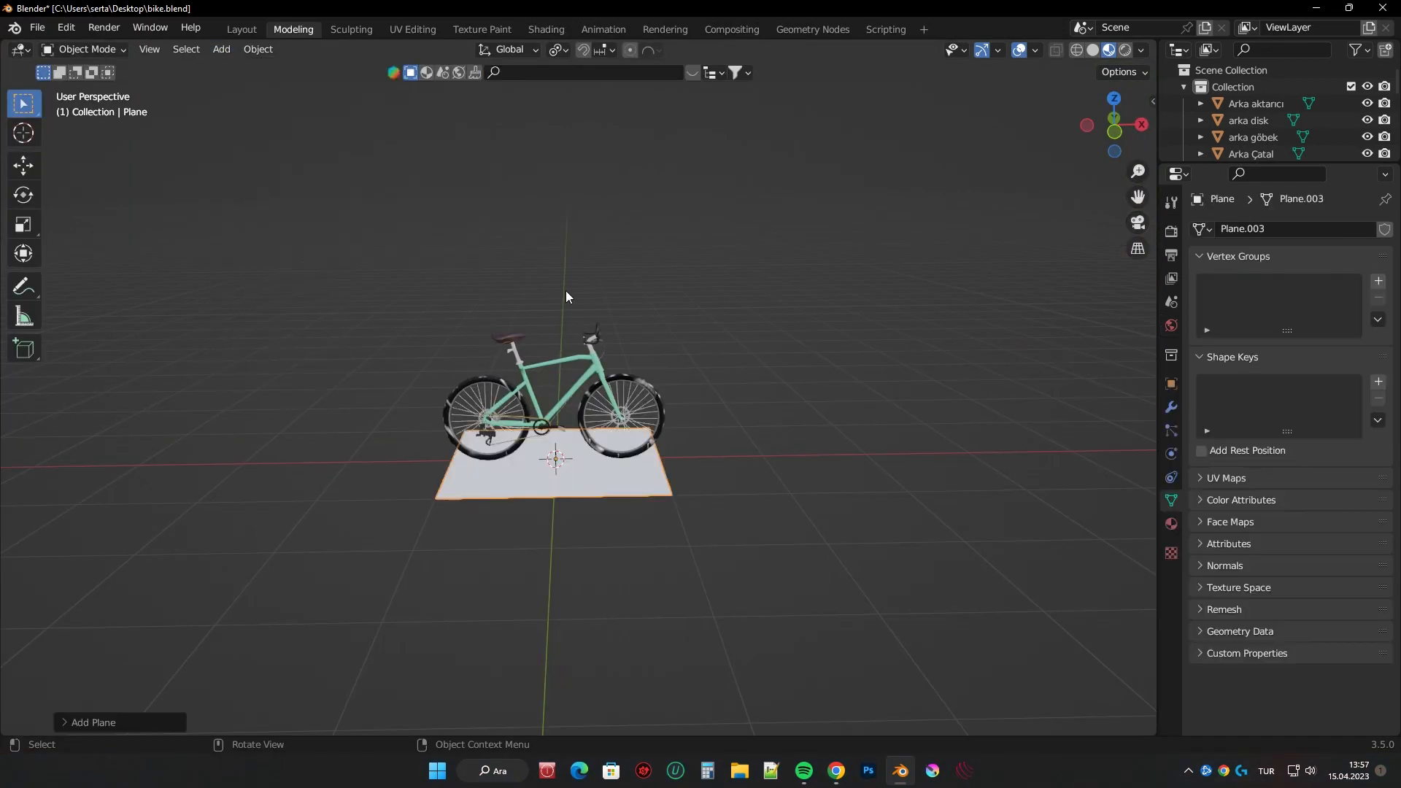
- Scale up the plane beneath the bicycle into a large floor
key(s)
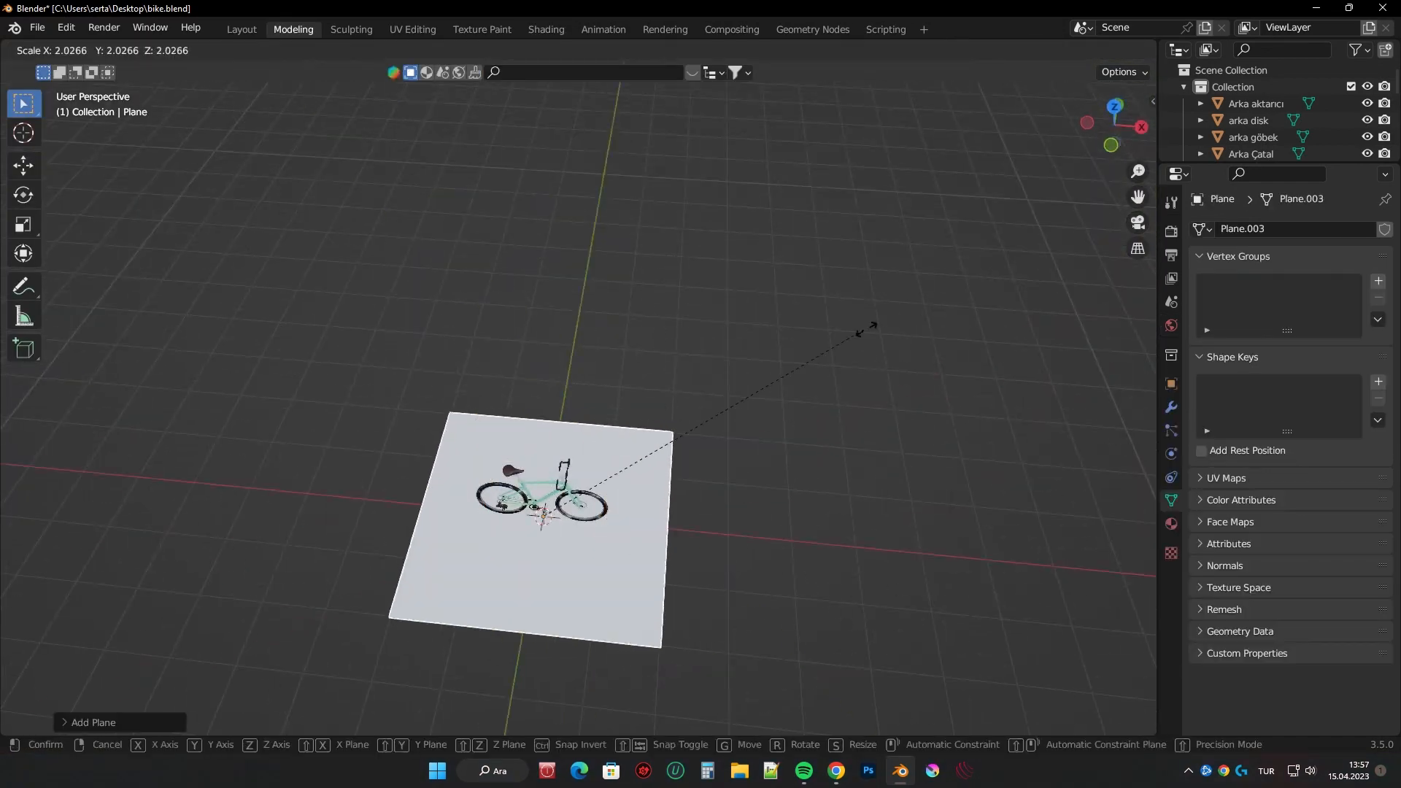
click(894, 444)
middle_drag(894, 443, 884, 362)
click(978, 268)
- Add a cube in solid shading and raise it 1 m along Z
click(222, 49)
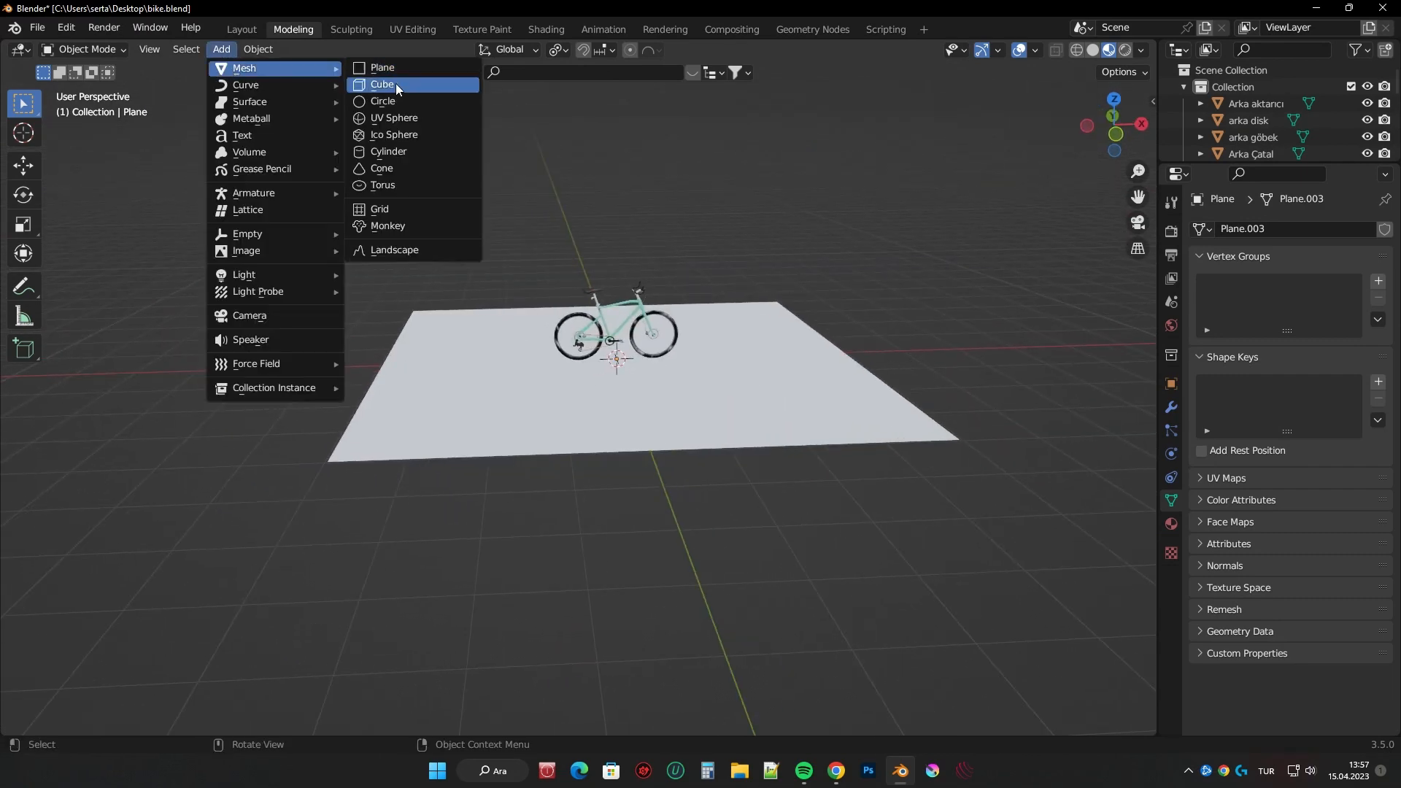
click(397, 84)
click(1093, 50)
mouse_move(905, 313)
middle_down()
mouse_move(702, 279)
mouse_move(978, 278)
mouse_move(941, 294)
mouse_move(921, 404)
mouse_move(932, 300)
middle_up()
key(g)
key(z)
key(1)
key(Return)
- Scale the cube uniformly to 3.986 so its footprint matches the floor plane
key(s)
right_click(1087, 295)
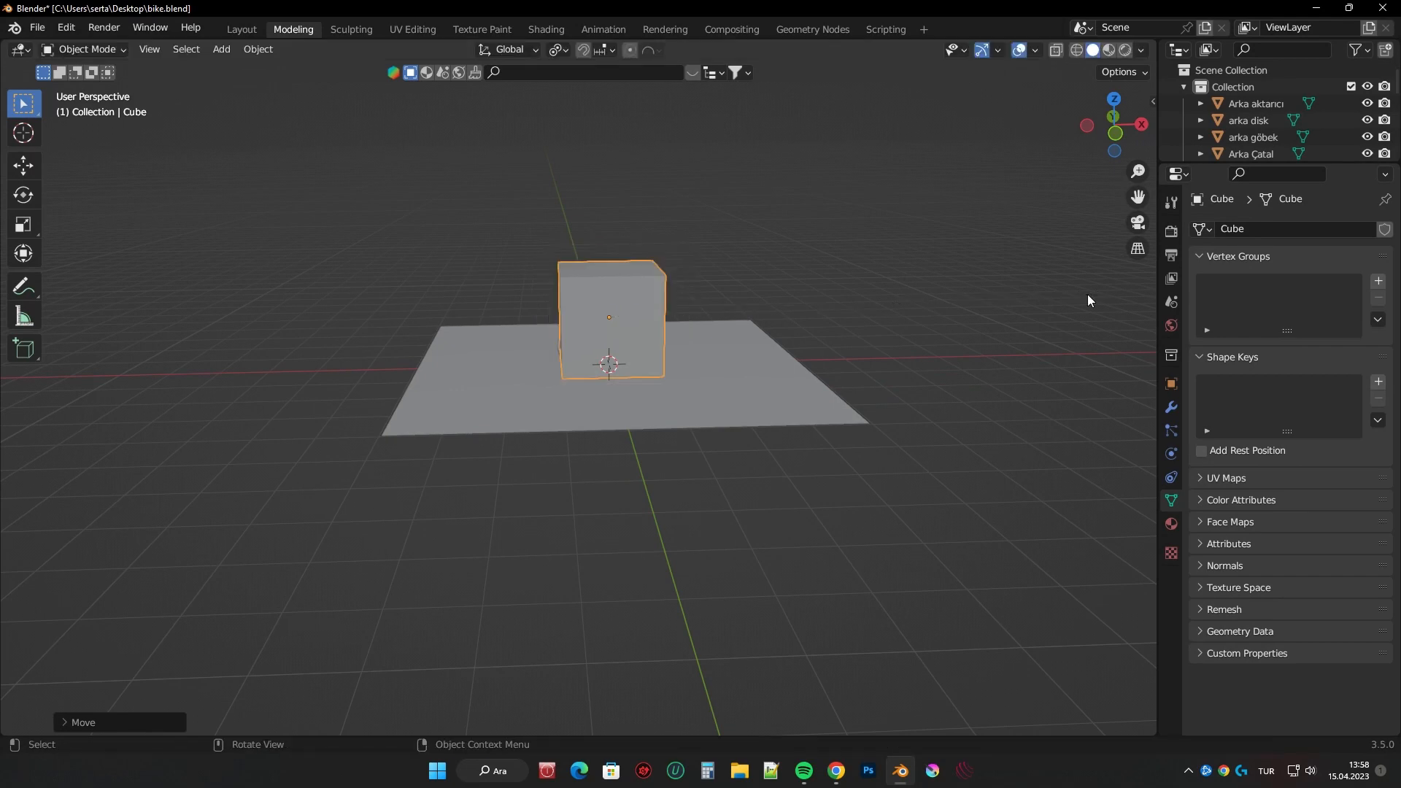
click(1101, 327)
middle_drag(1098, 328, 1080, 438)
key(s)
click(766, 365)
middle_drag(756, 357, 704, 313)
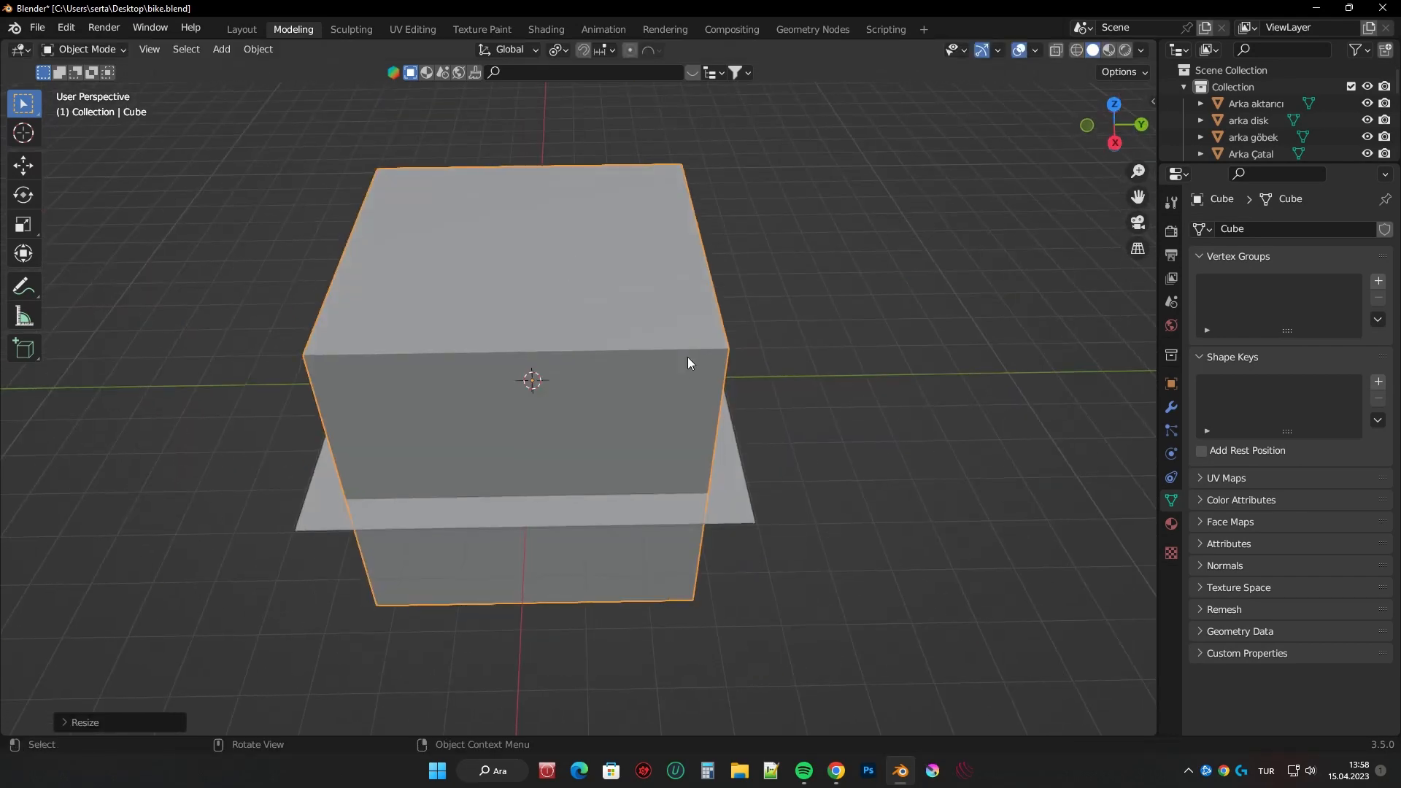
key(s)
click(755, 401)
middle_drag(792, 467, 766, 387)
key(s)
click(852, 436)
- Adjust the cube's height along Z and set its viewport display to Bounds
key(g)
key(z)
click(797, 427)
click(1171, 384)
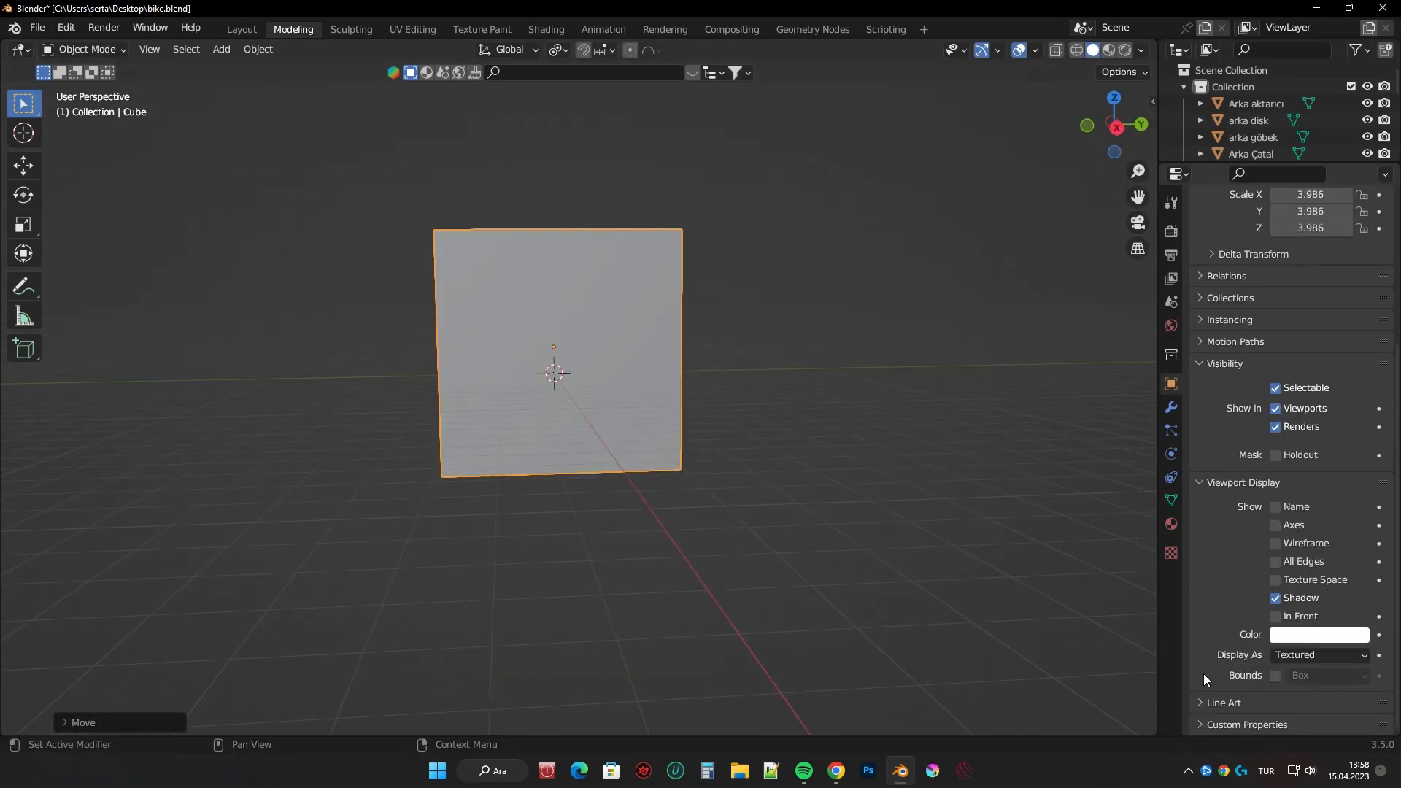
click(1319, 655)
click(1306, 577)
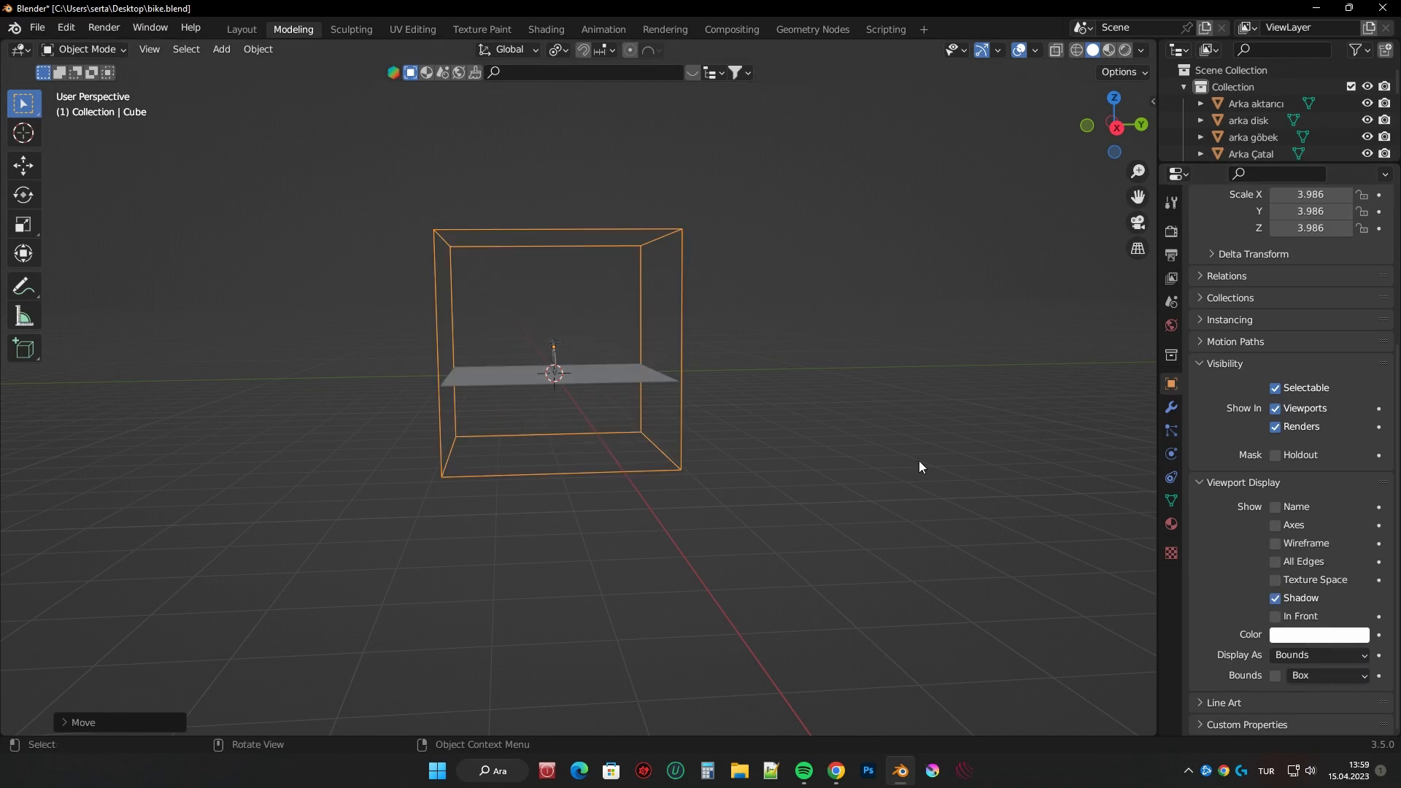
- Raise the cube about 3.03 m along Z so its base meets the floor plane
text(gz11)
right_click(776, 290)
key(g)
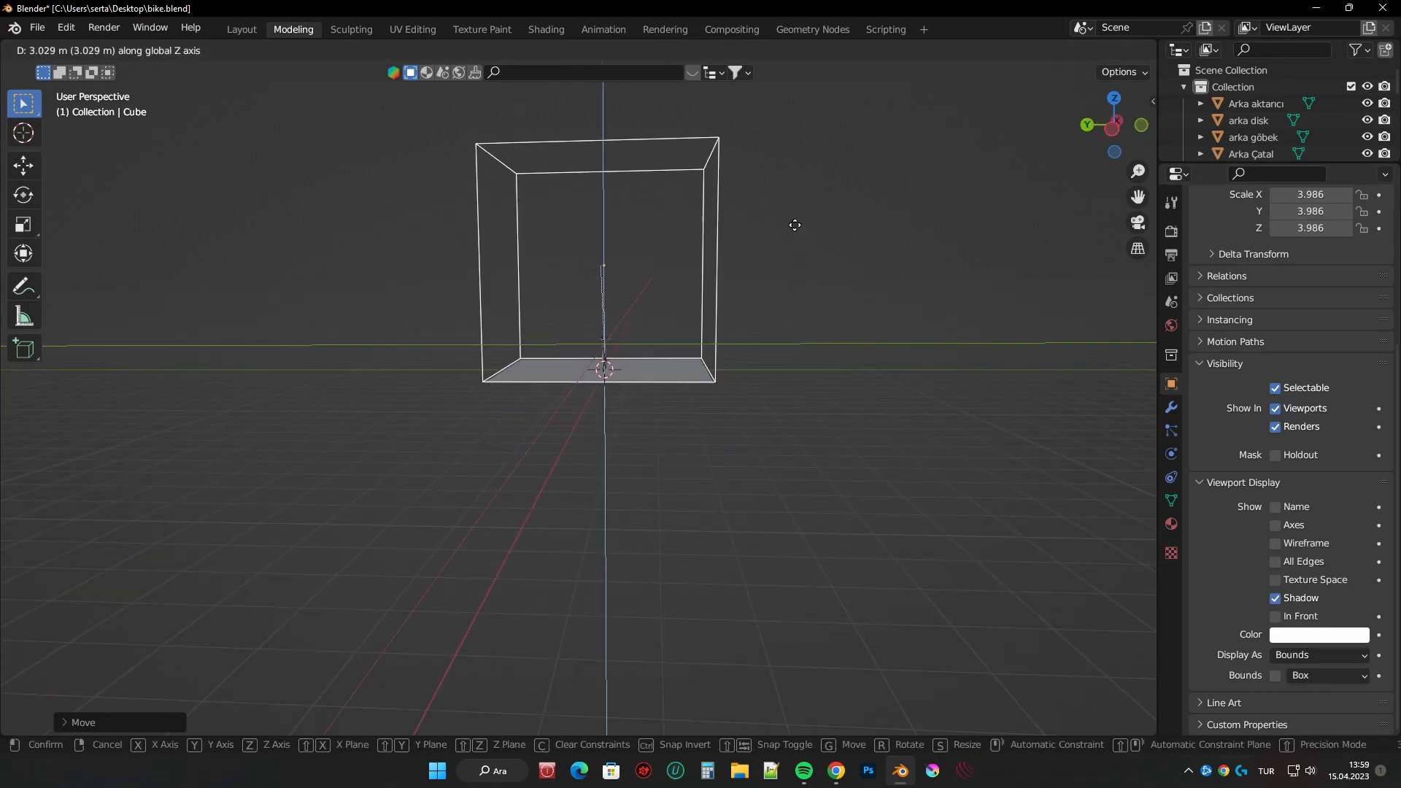
click(796, 229)
shift+middle_drag(796, 229, 812, 257)
- Flatten the cube by reducing its Z scale to 2.767
key(s)
key(x)
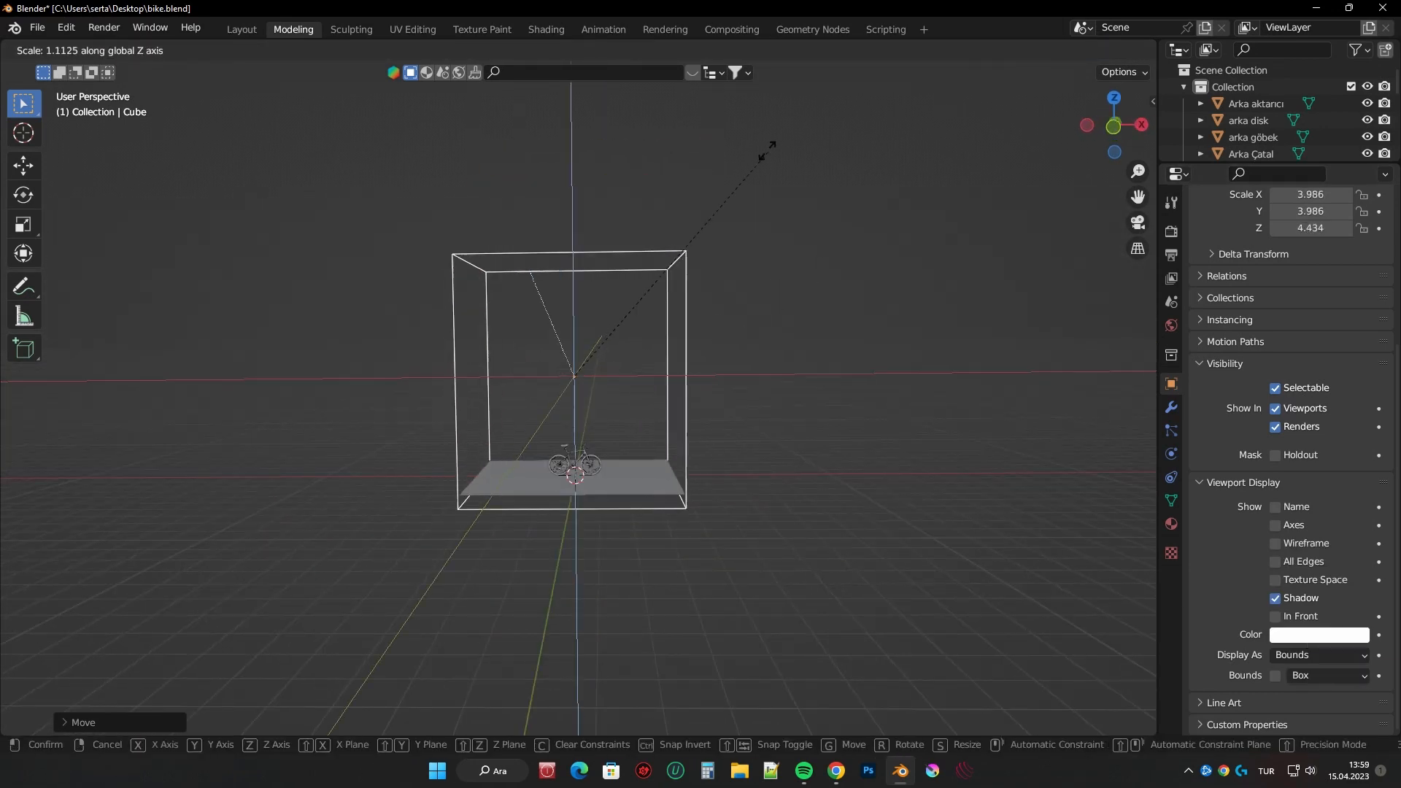
right_click(766, 148)
key(s)
key(y)
click(663, 245)
middle_drag(496, 219, 791, 285)
- Move the flattened cube along Z so its base rests on the floor plane
scroll(794, 292, up, 5)
key(g)
key(z)
click(784, 357)
middle_drag(1100, 400, 823, 423)
- Add a spot light and raise it about 7.96 m along Z above the box
click(222, 49)
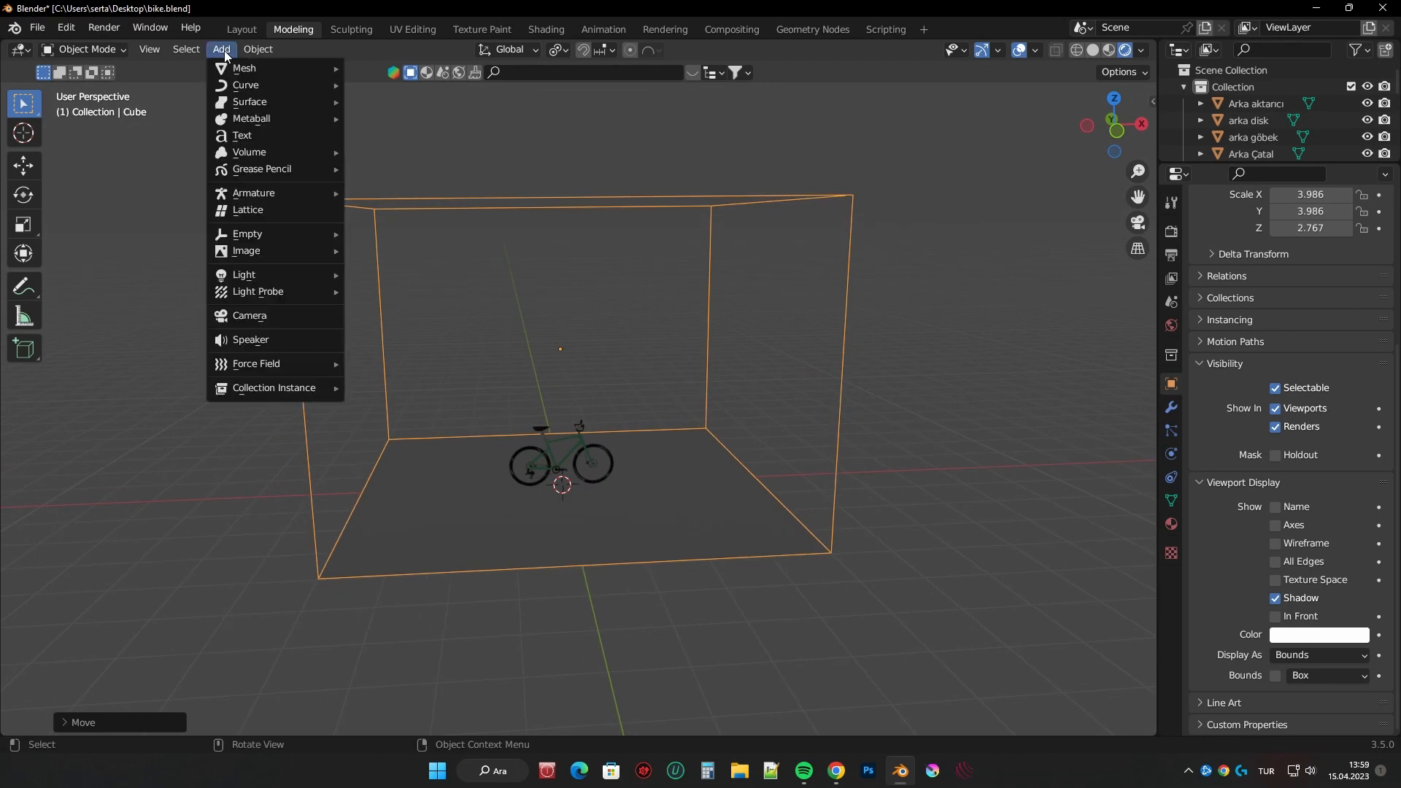
click(381, 310)
key(g)
key(z)
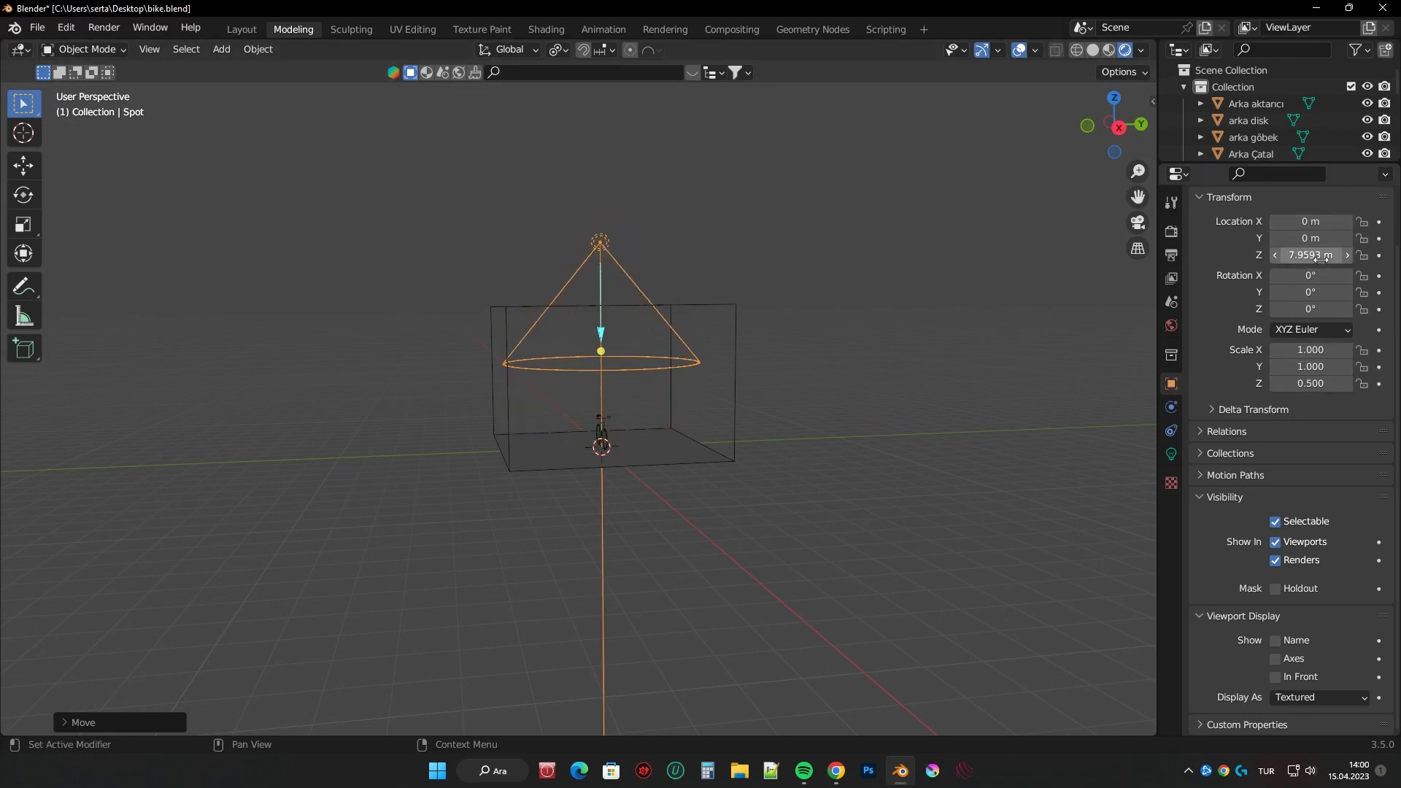
- Set the power of the spot light above the box to 1000 W
click(1171, 453)
click(1290, 340)
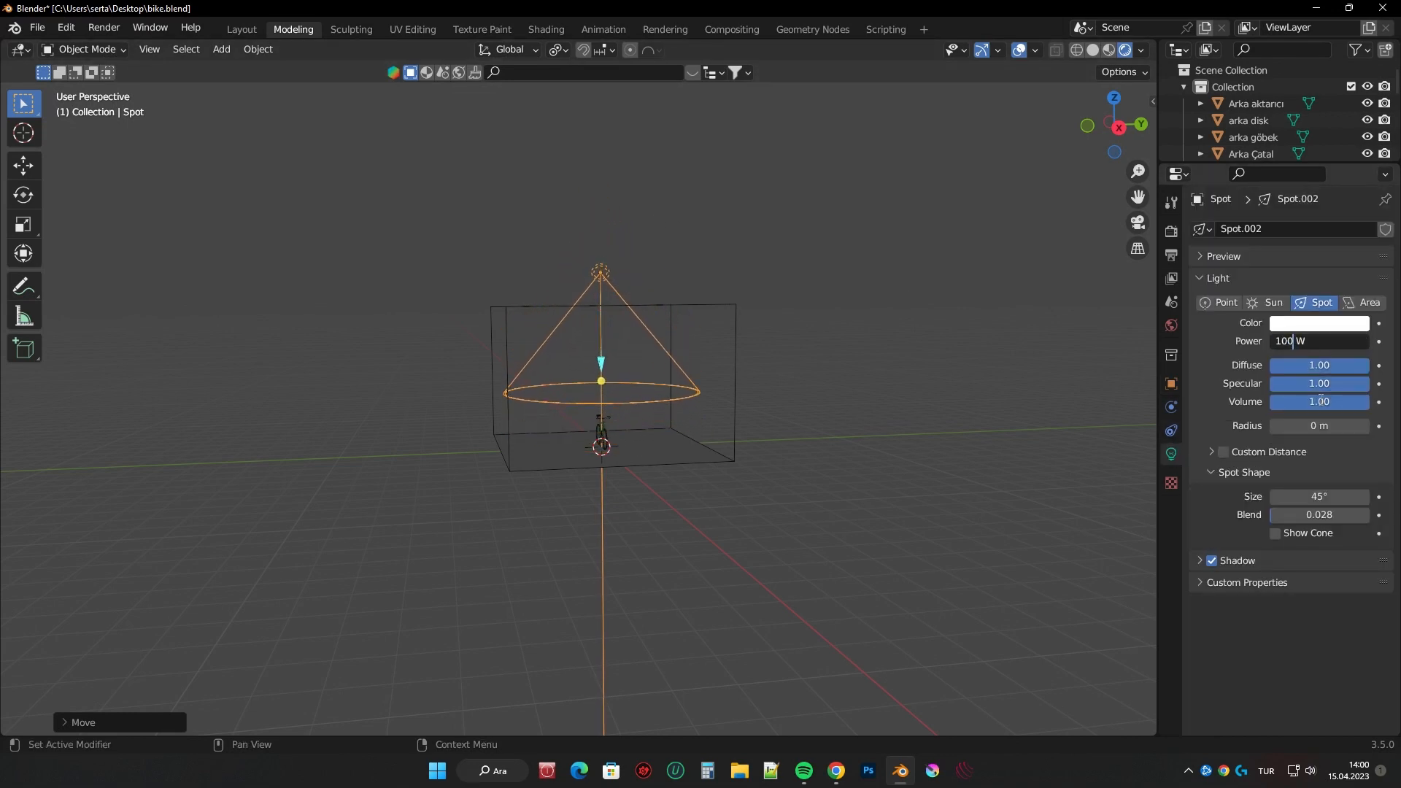
text(0)
key(Return)
scroll(730, 372, up, 4)
middle_drag(756, 379, 826, 408)
click(103, 28)
click(135, 45)
middle_drag(597, 260, 675, 215)
click(221, 49)
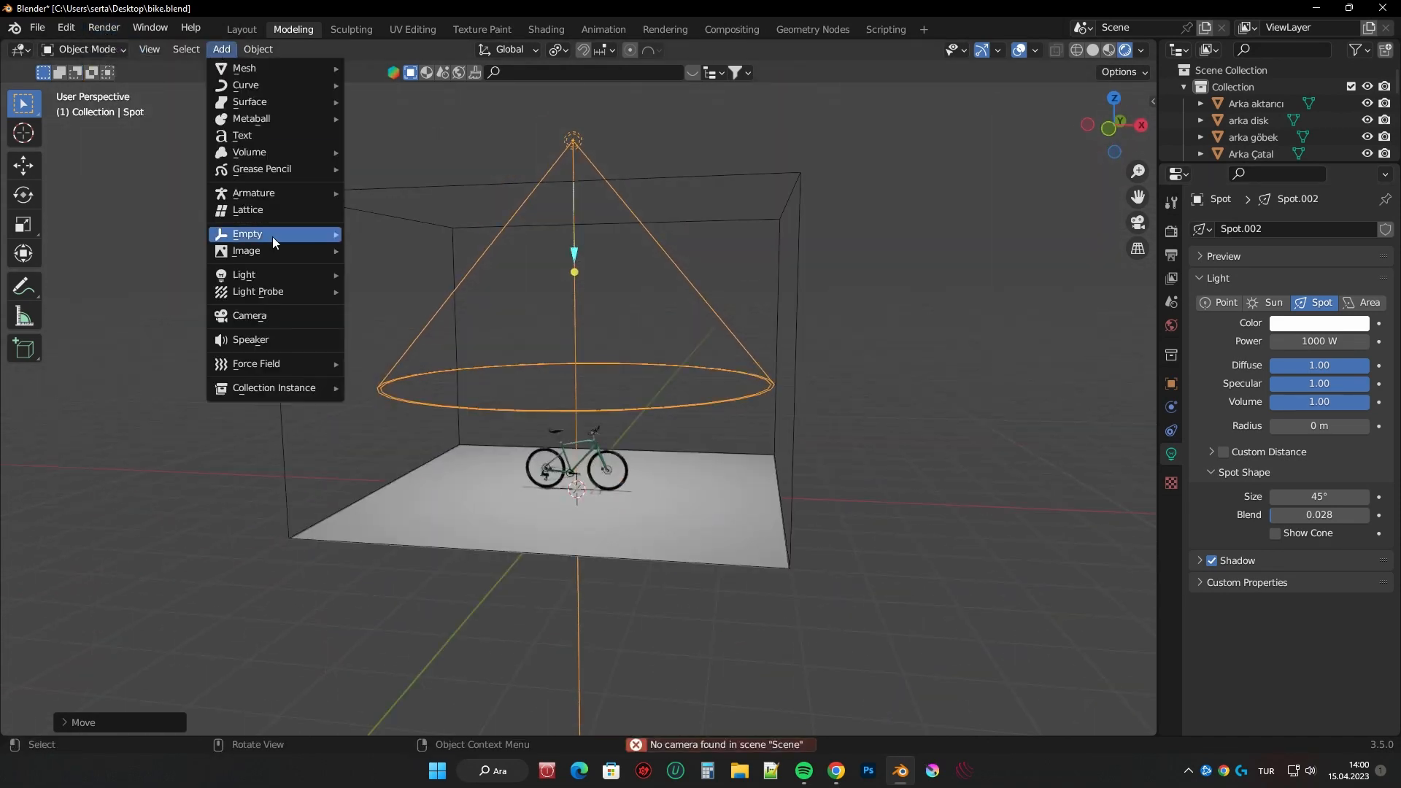
click(270, 316)
scroll(540, 342, down, 3)
middle_drag(537, 343, 691, 343)
middle_drag(939, 362, 803, 413)
key(ctrl+z)
key(ctrl+z)
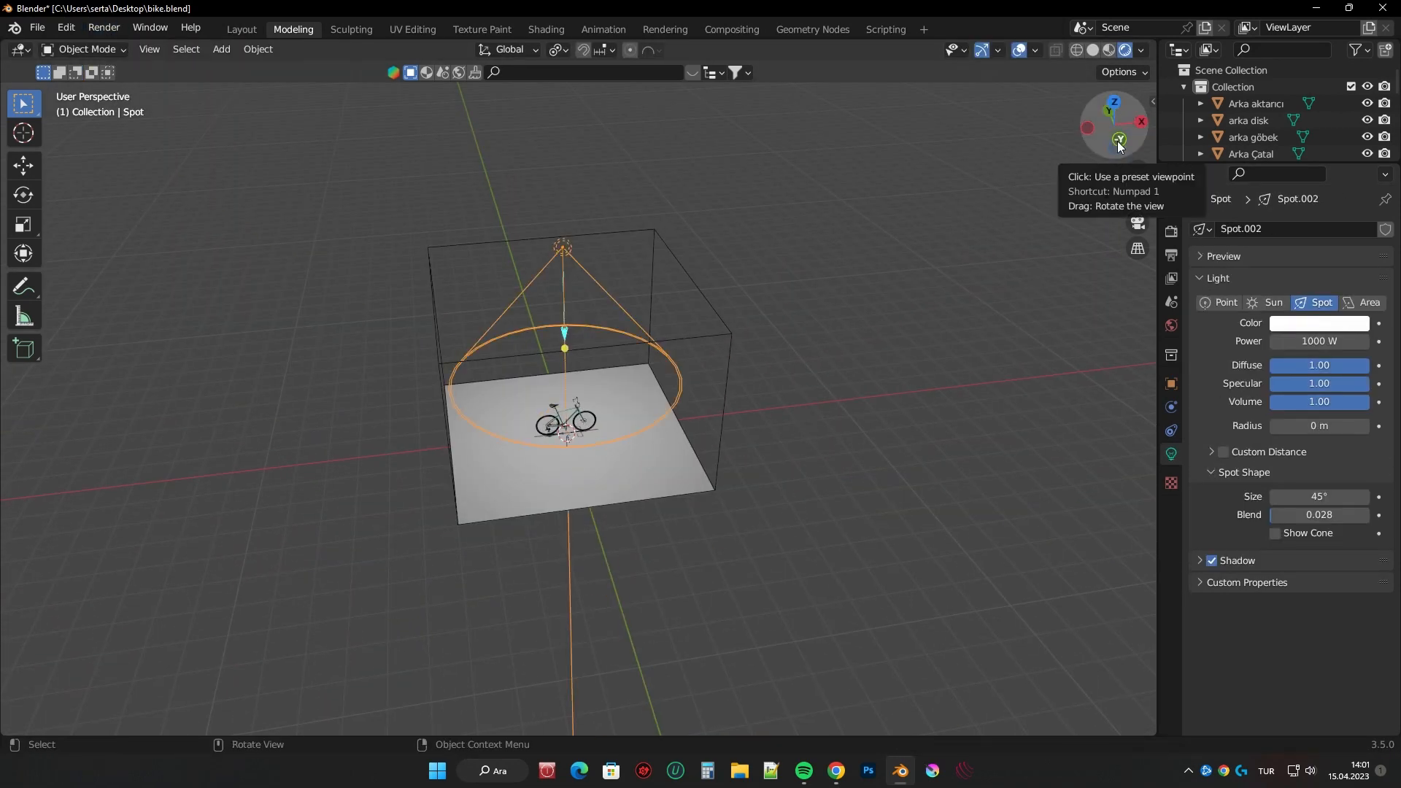
- Add a camera from the front view, move it along Y and X in front of the bicycle, and render a test image
click(1118, 139)
click(221, 50)
click(284, 314)
scroll(759, 259, down, 3)
middle_drag(759, 258, 837, 318)
key(g)
key(y)
key(g)
key(x)
scroll(839, 331, up, 6)
key(F12)
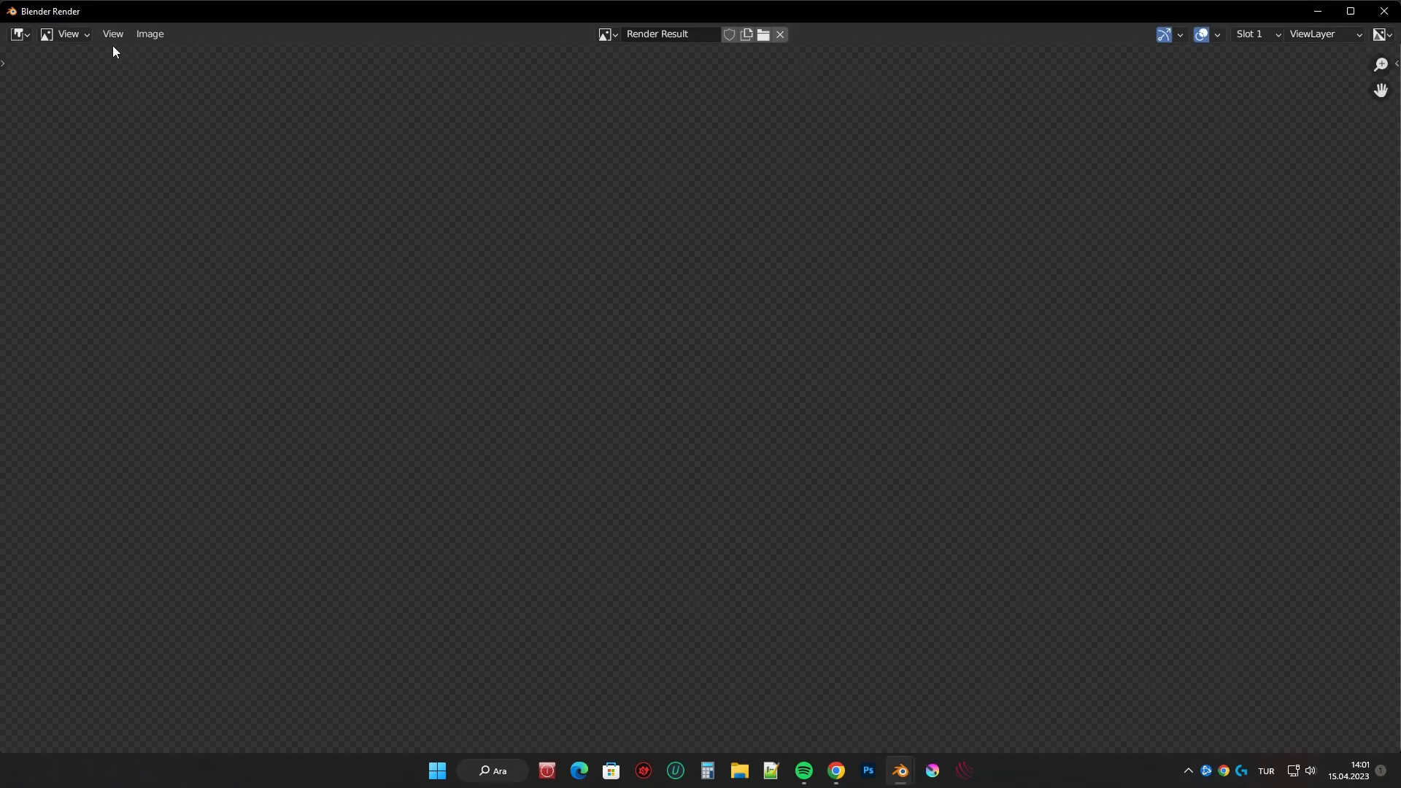
key(Escape)
- Move the camera along Z to the bicycle's height and render another test image
key(KP_5)
key(g)
key(z)
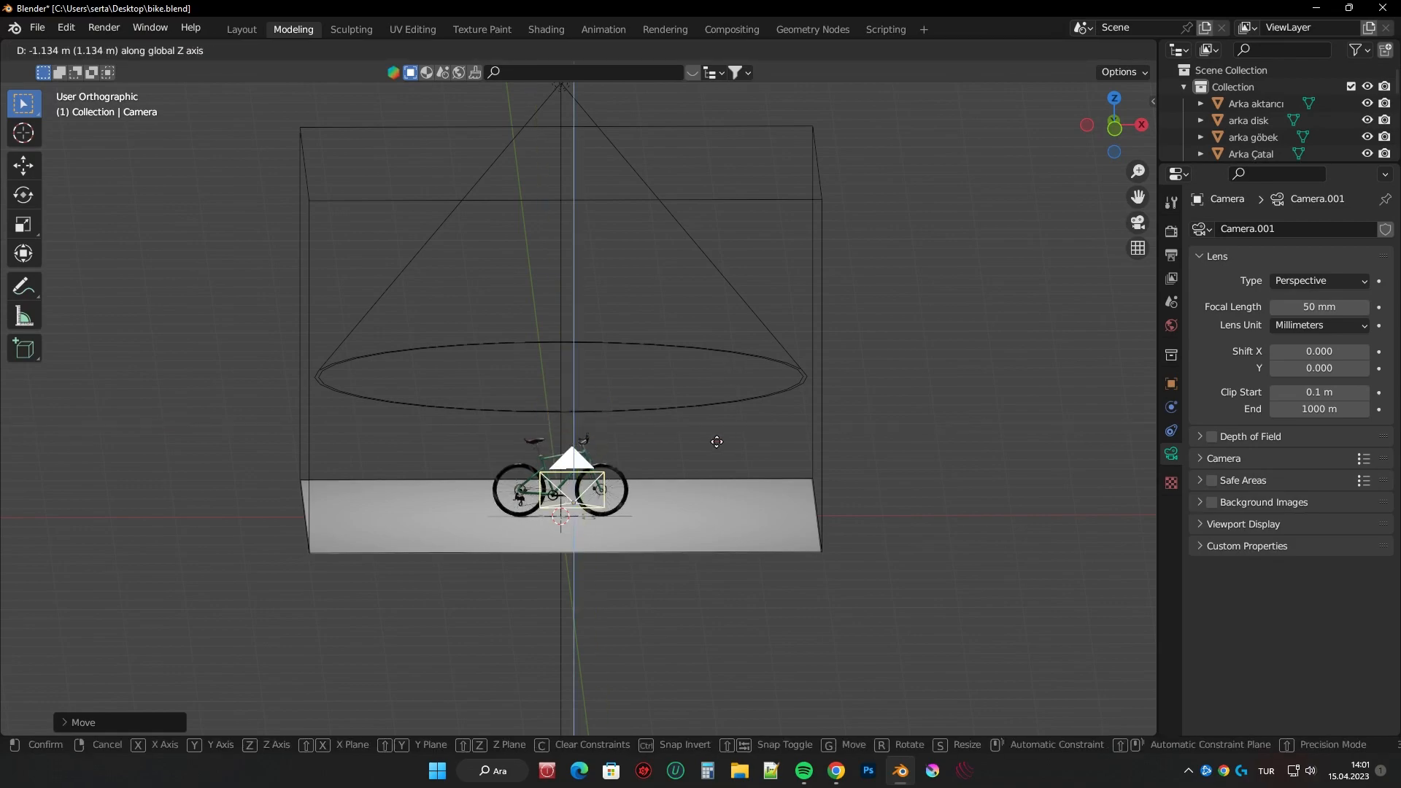
click(716, 434)
key(F12)
click(1384, 8)
mouse_move(530, 418)
middle_down()
mouse_move(503, 421)
mouse_move(699, 429)
mouse_move(524, 435)
middle_up()
- Adjust the camera's distance from the bicycle along Y and render the image again
key(g)
key(y)
click(113, 31)
click(124, 47)
click(1380, 11)
- Rotate the camera about X so it faces the bicycle and check the framing with a render
scroll(699, 429, up, 5)
key(r)
key(x)
click(634, 485)
click(111, 29)
click(130, 49)
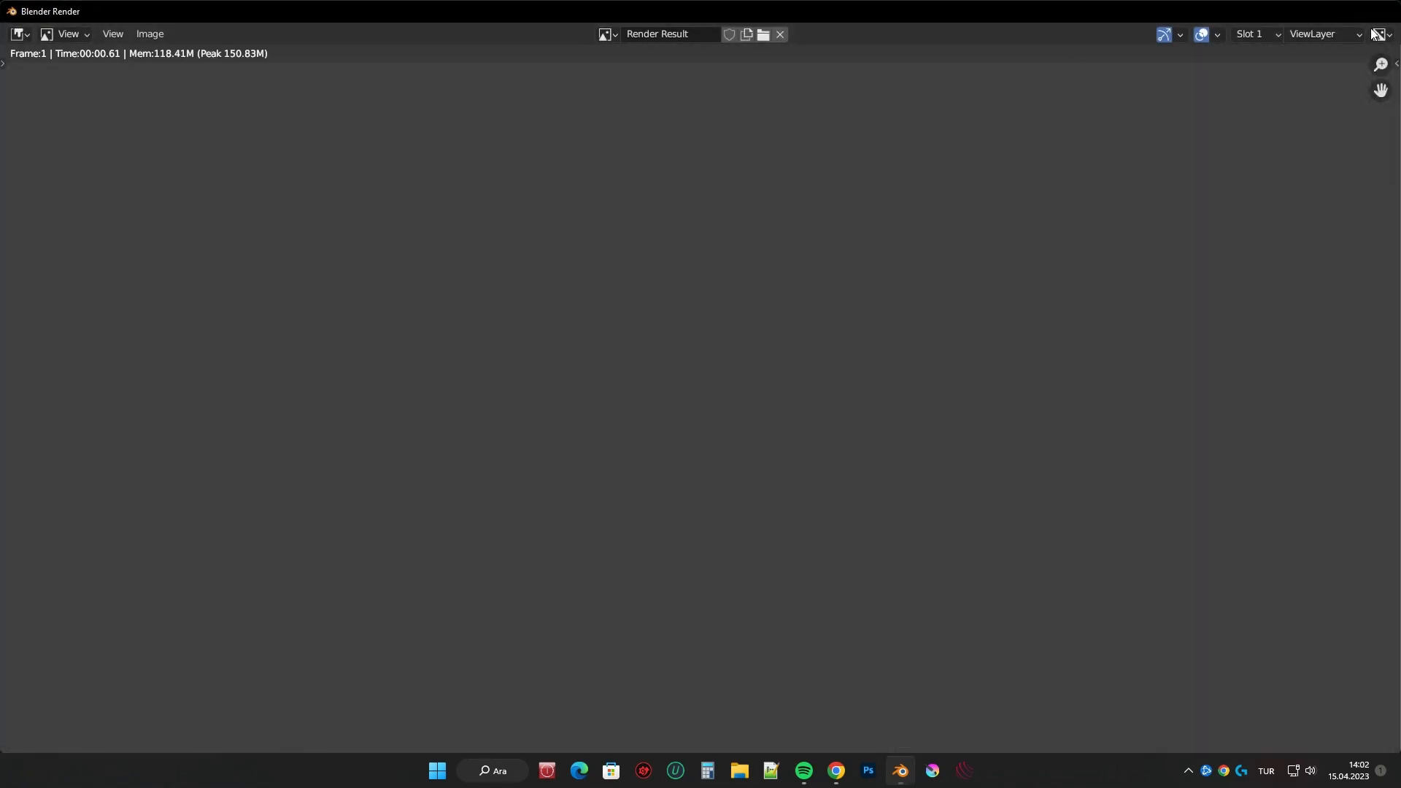
click(1382, 8)
- Reposition the camera in front of the bicycle and test the framing through the camera view and a render
scroll(536, 380, down, 4)
middle_drag(525, 376, 847, 370)
key(g)
click(756, 396)
middle_drag(755, 396, 684, 395)
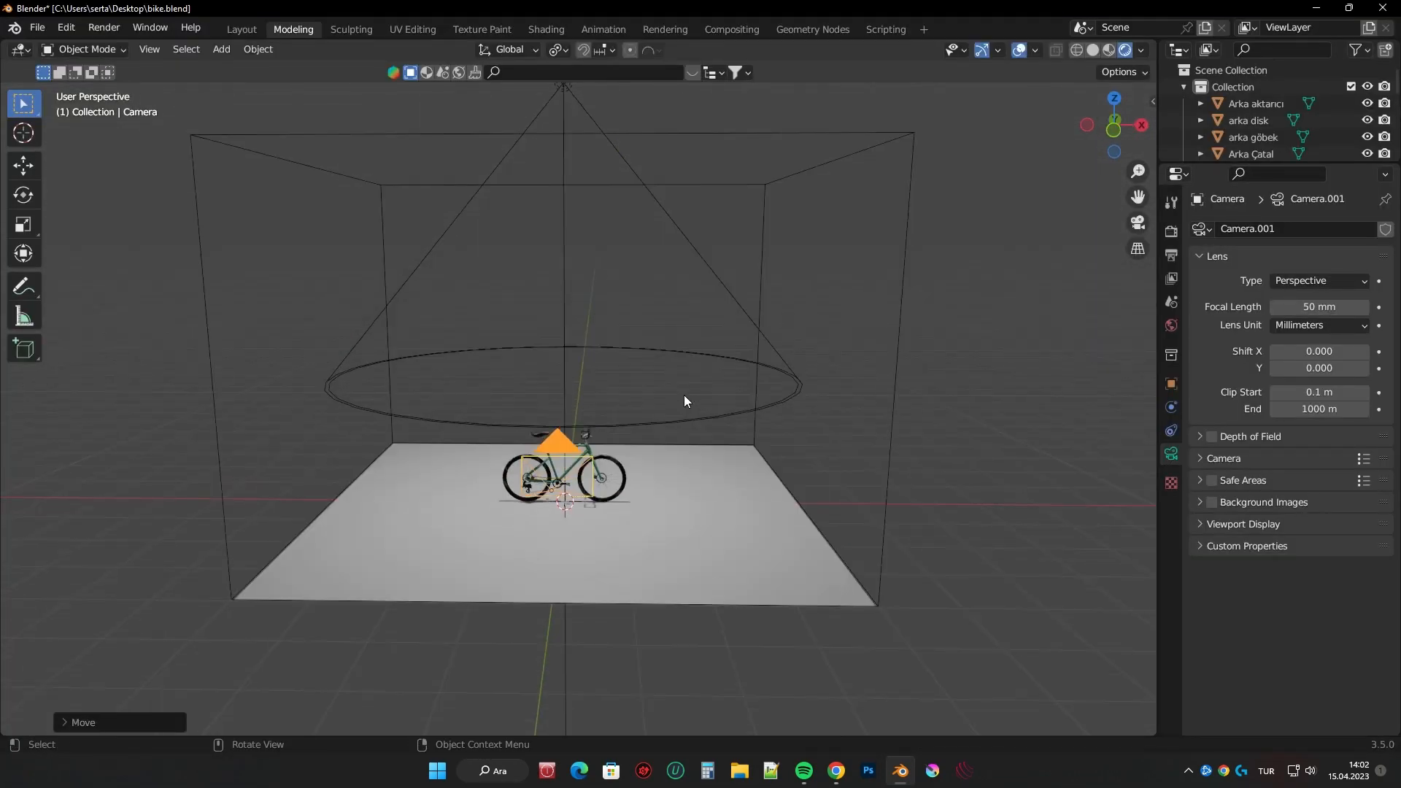
key(KP_0)
click(109, 29)
click(126, 48)
click(1382, 10)
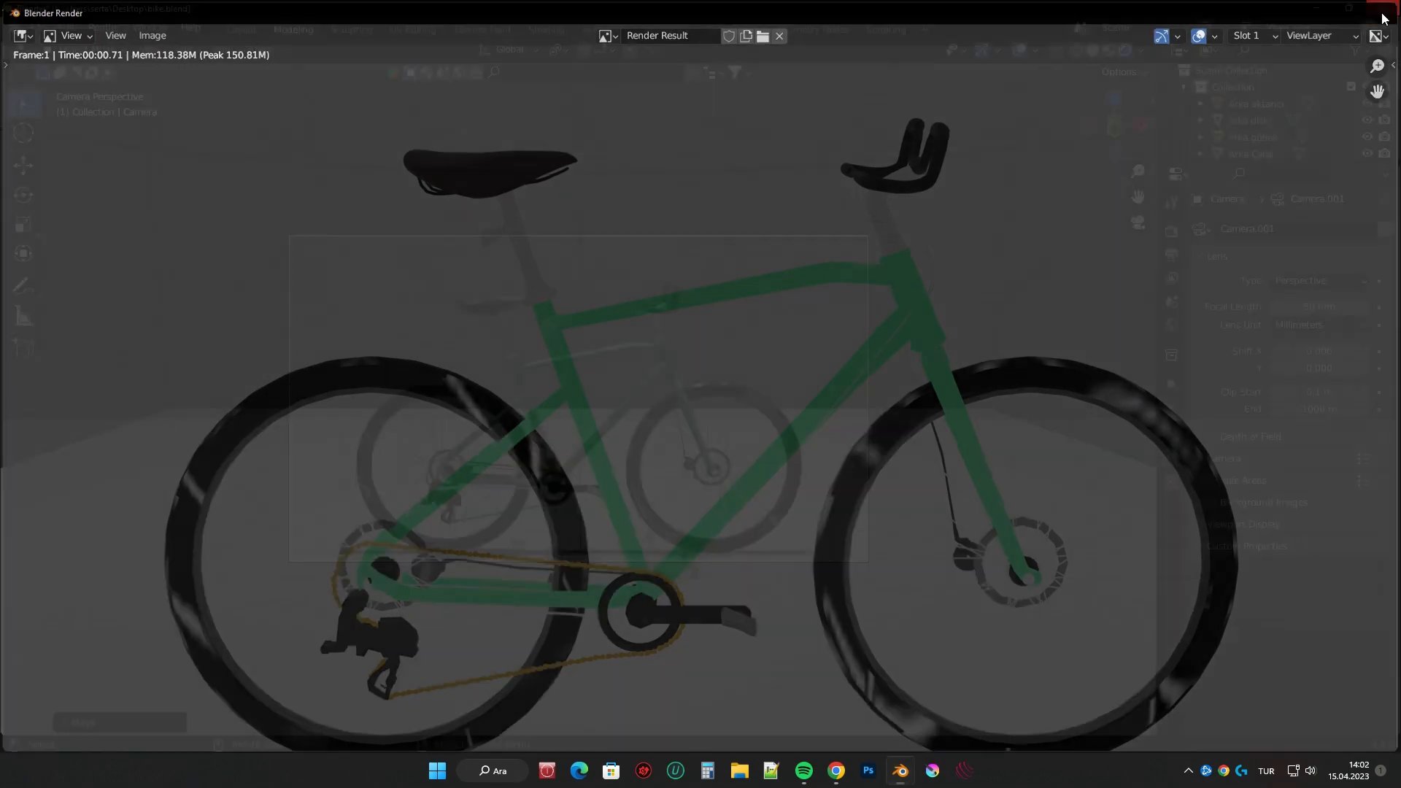
- Move the camera farther back so the whole bicycle fits inside the camera frame
scroll(723, 316, down, 4)
middle_drag(722, 316, 904, 337)
key(g)
click(1138, 223)
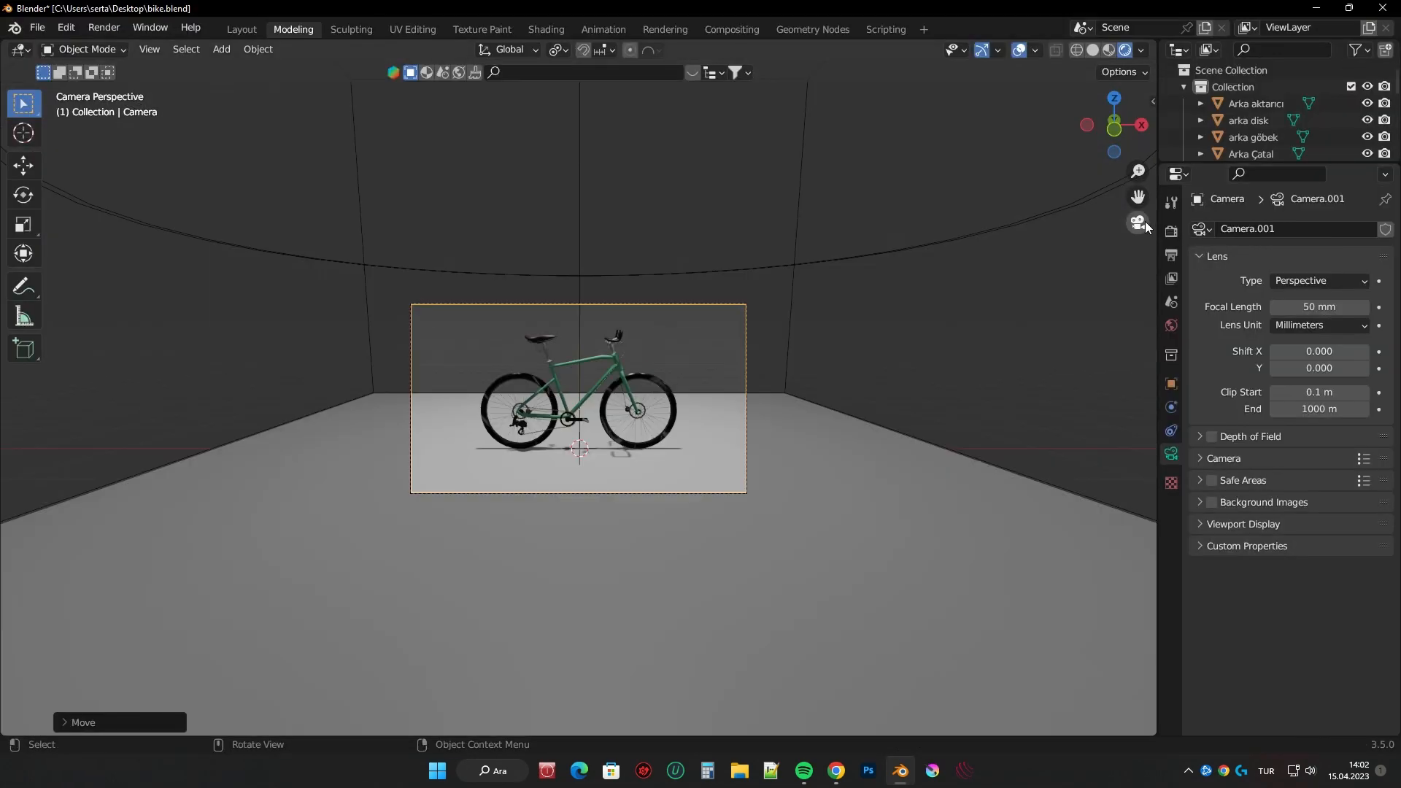
scroll(775, 291, up, 3)
scroll(744, 309, down, 3)
key(KP_0)
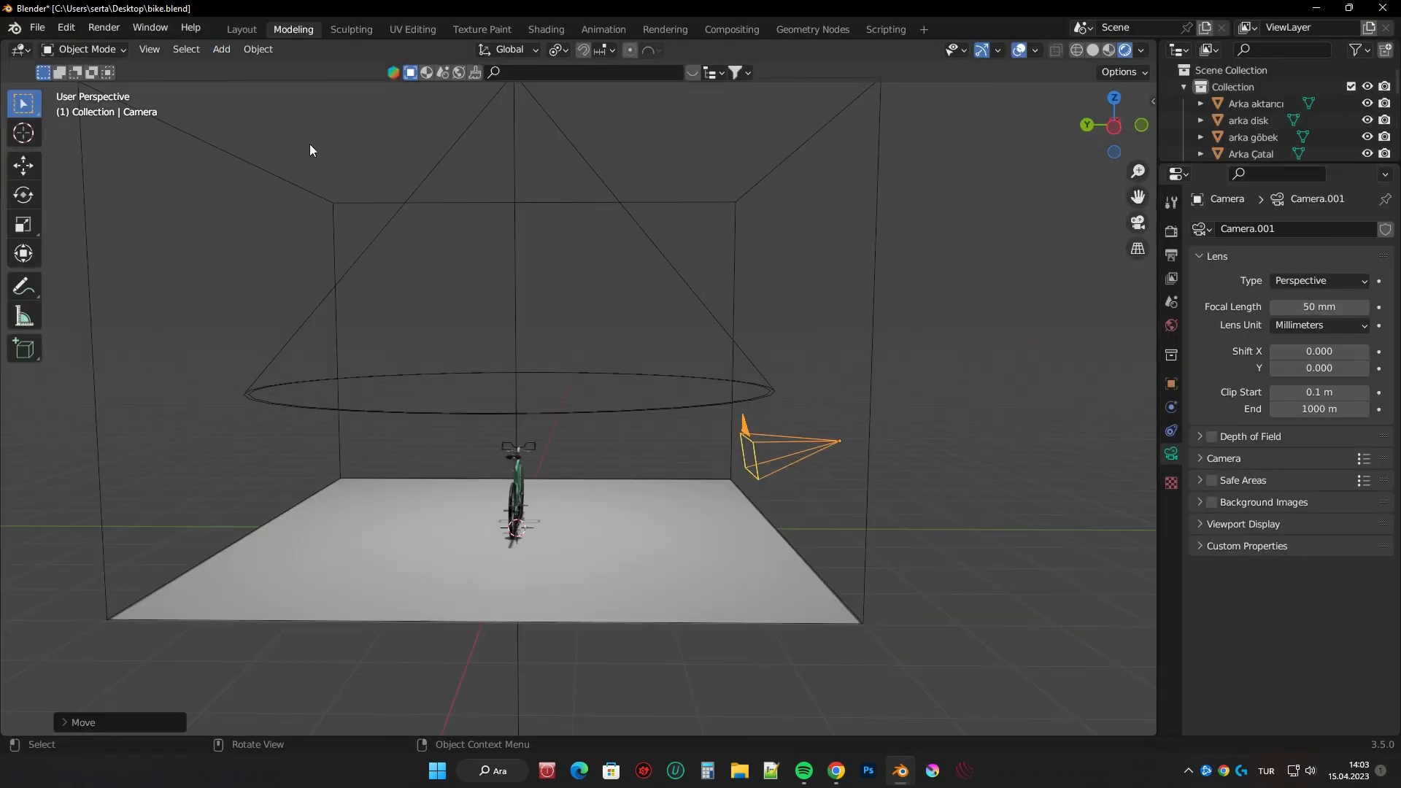
- Set the overhead spot light's power to 500 W
click(766, 398)
click(1137, 223)
drag(1319, 341, 1288, 342)
key(Return)
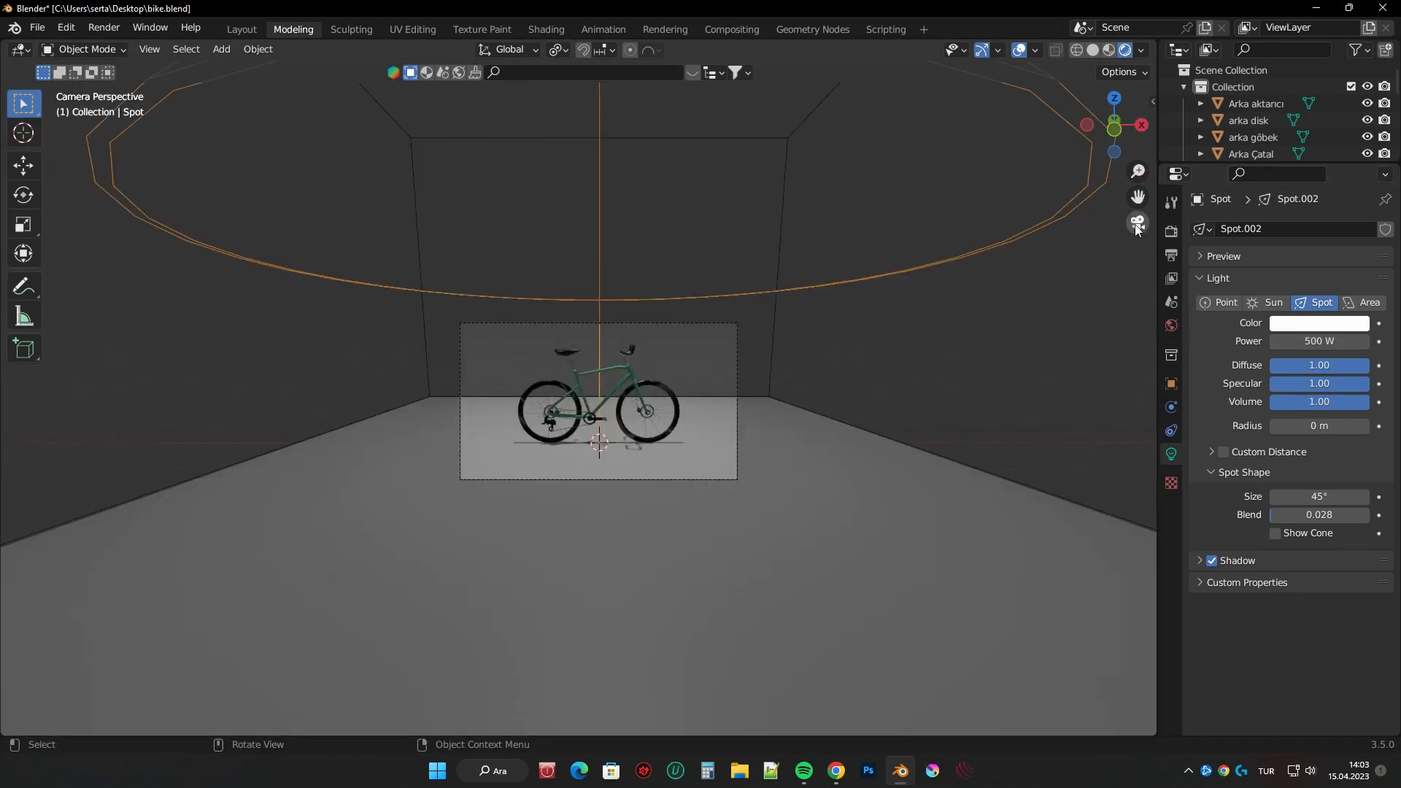
- Add a second spot light and raise it above the box near the first one
key(KP_0)
click(221, 49)
mouse_move(248, 275)
click(422, 303)
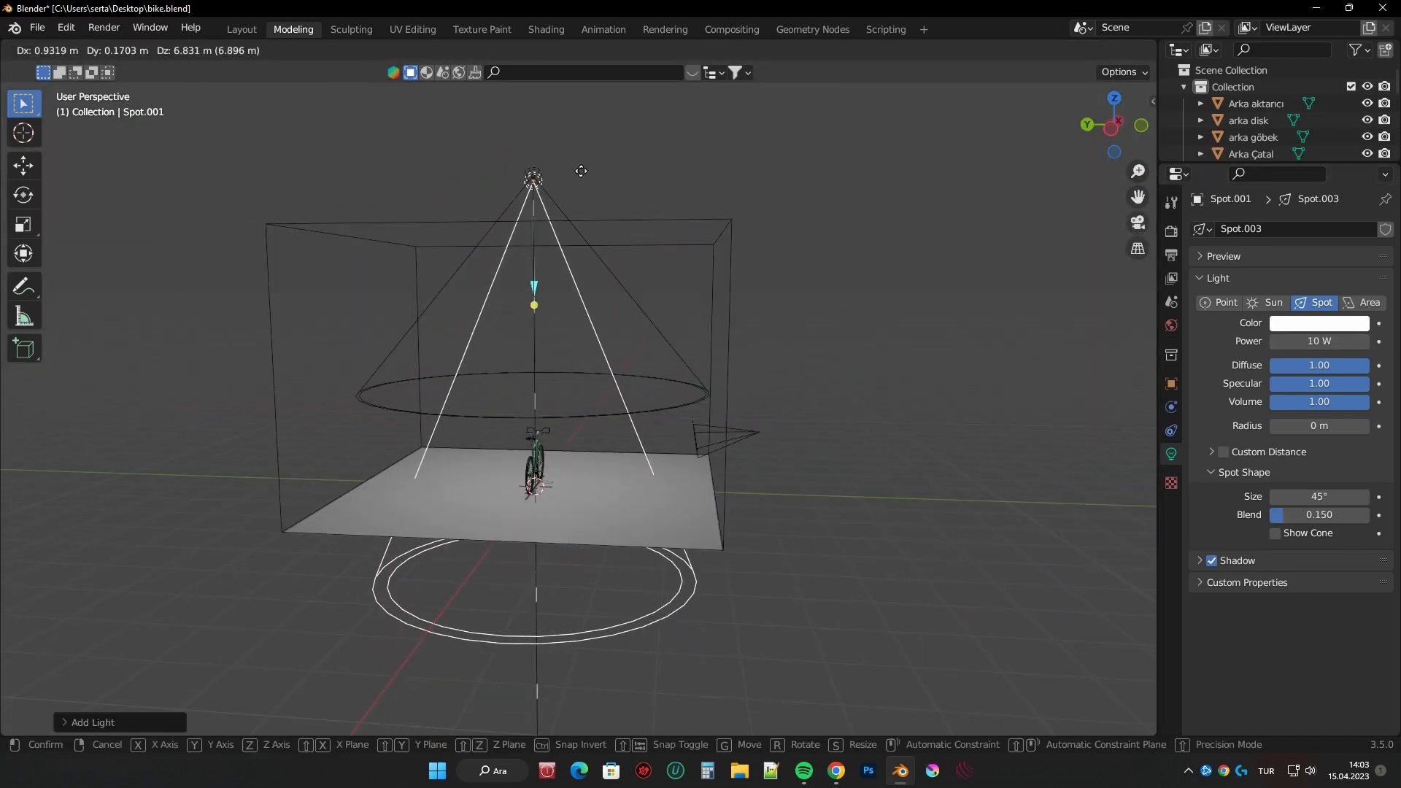
click(690, 597)
key(ctrl+z)
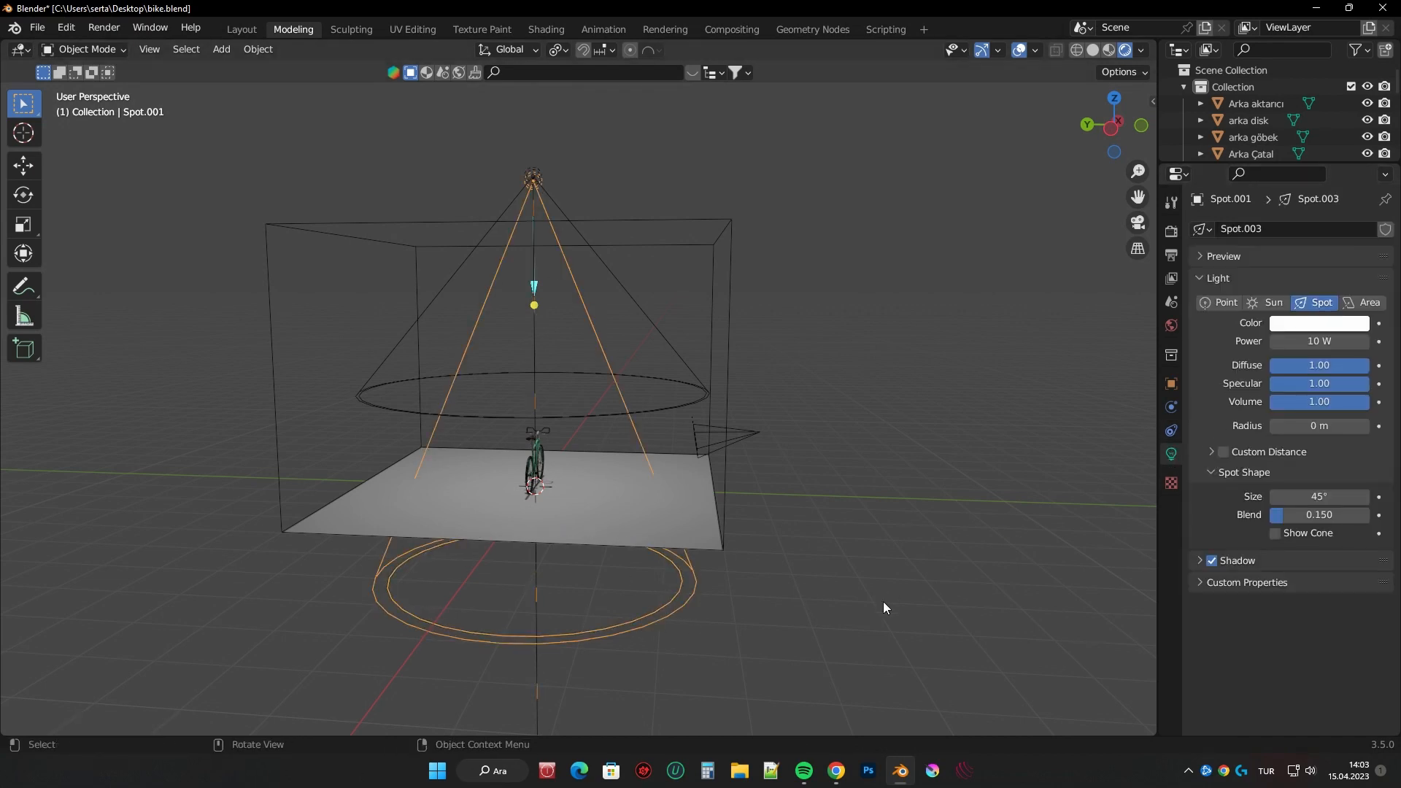
- Set the second spot light's radius to 0.189 m and tilt it to -55° about X
key(n)
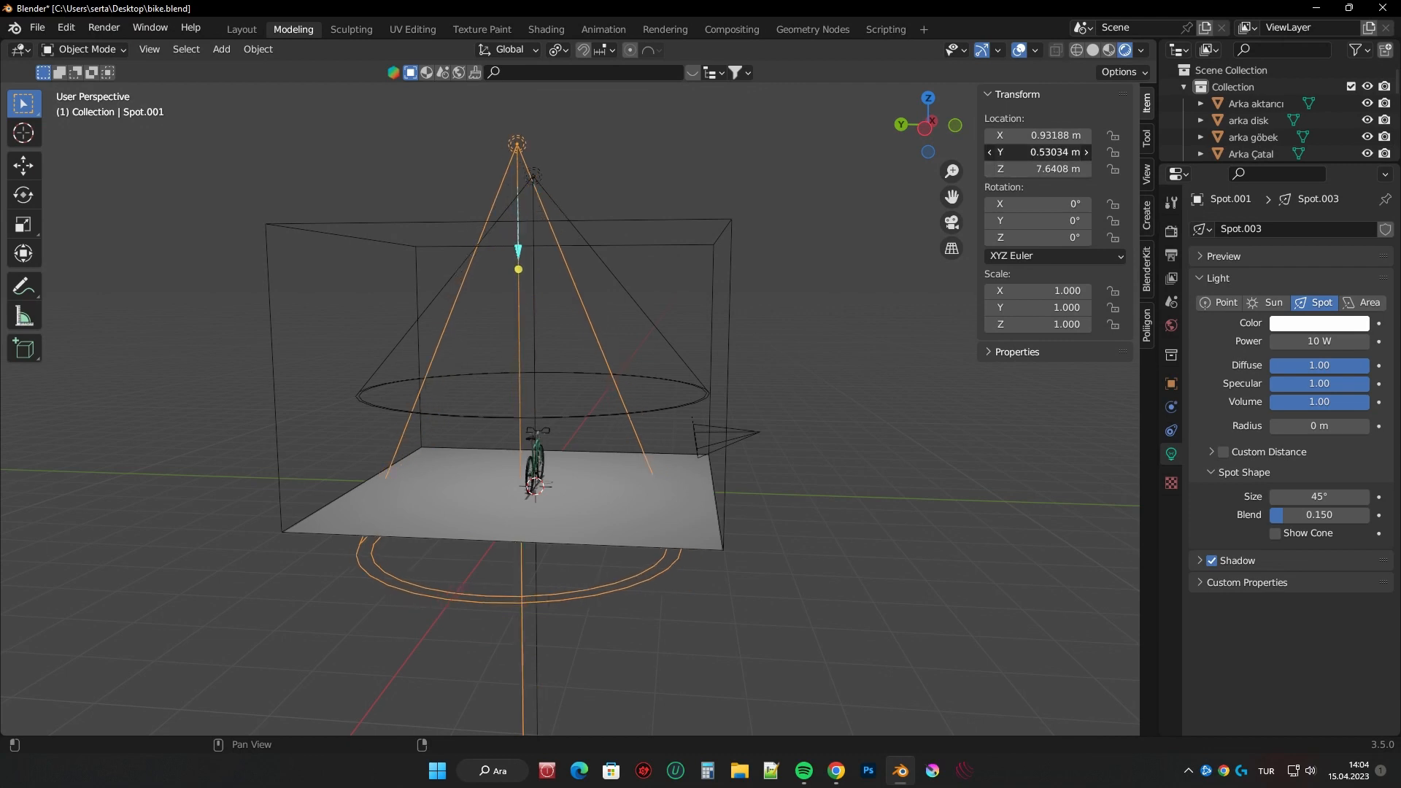
middle_drag(451, 270, 615, 168)
mouse_move(654, 252)
middle_down()
mouse_move(760, 294)
mouse_move(639, 262)
middle_up()
alt+middle_drag(553, 232, 627, 265)
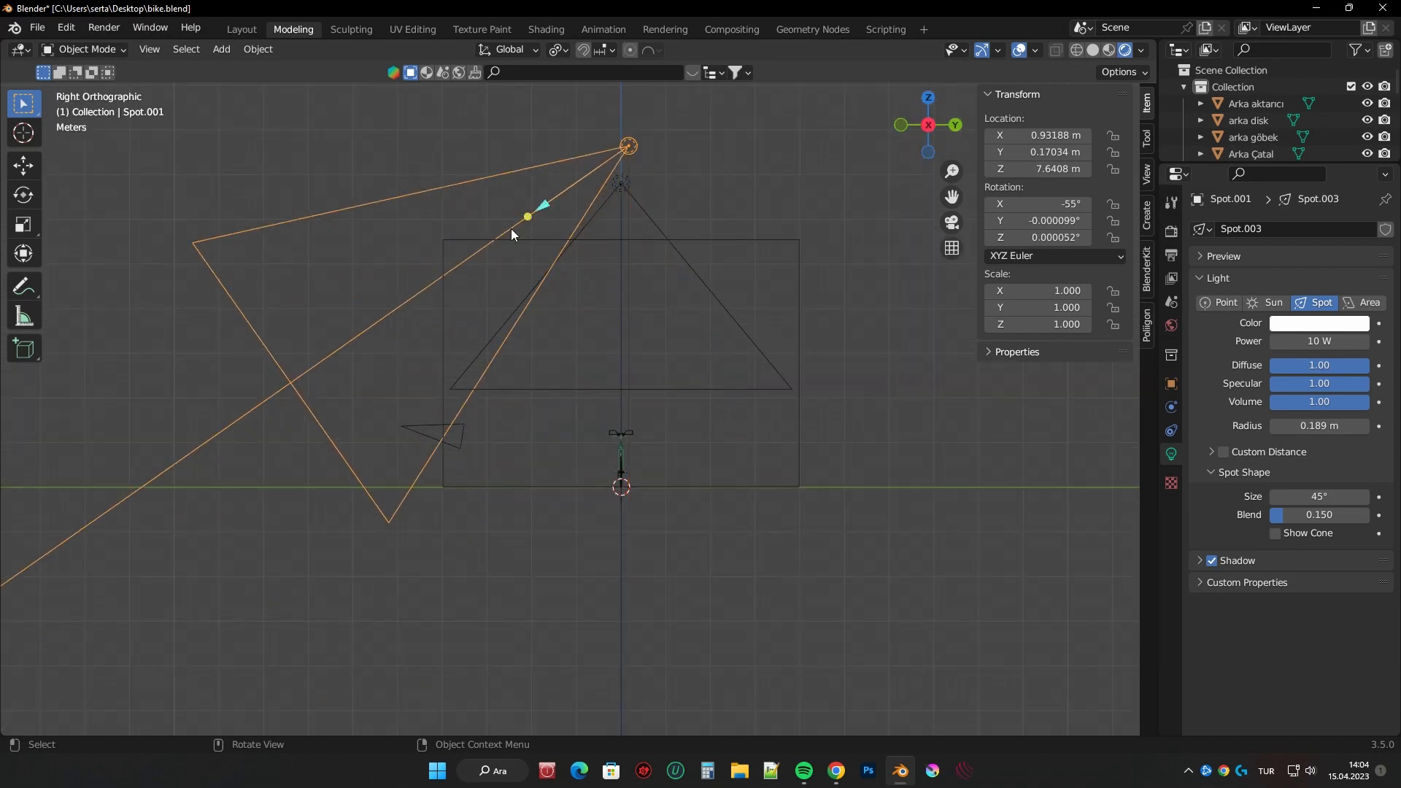
- Scale the tilted spot light to 0.437 and place it behind the bicycle at about Y 5.15 m, Z 4.6 m
click(637, 202)
key(g)
key(y)
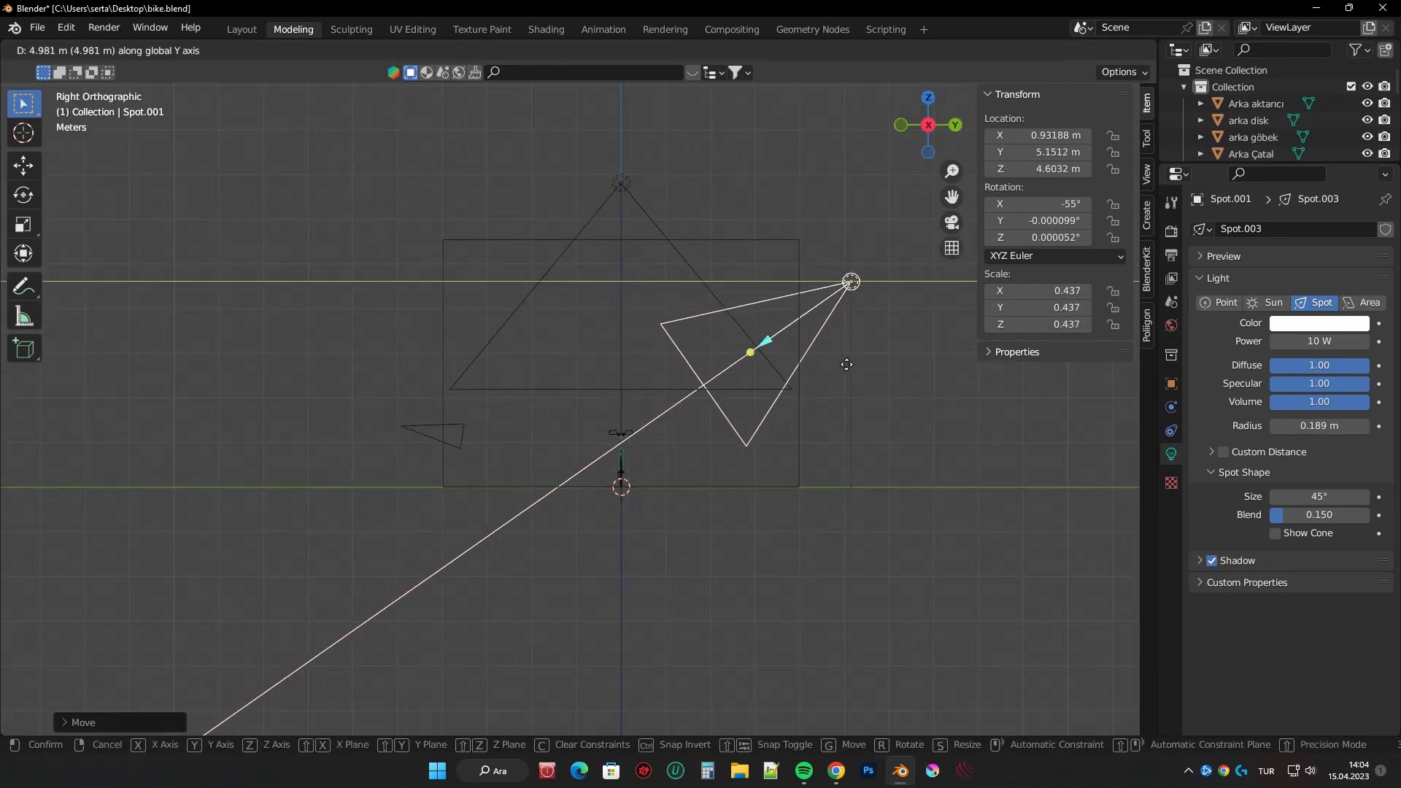
click(848, 363)
- Set the tilted spot light's power to 1000 W and check the bicycle's lighting through the camera
click(952, 222)
scroll(950, 226, up, 4)
double_click(1287, 341)
text(00)
key(Return)
scroll(925, 463, down, 3)
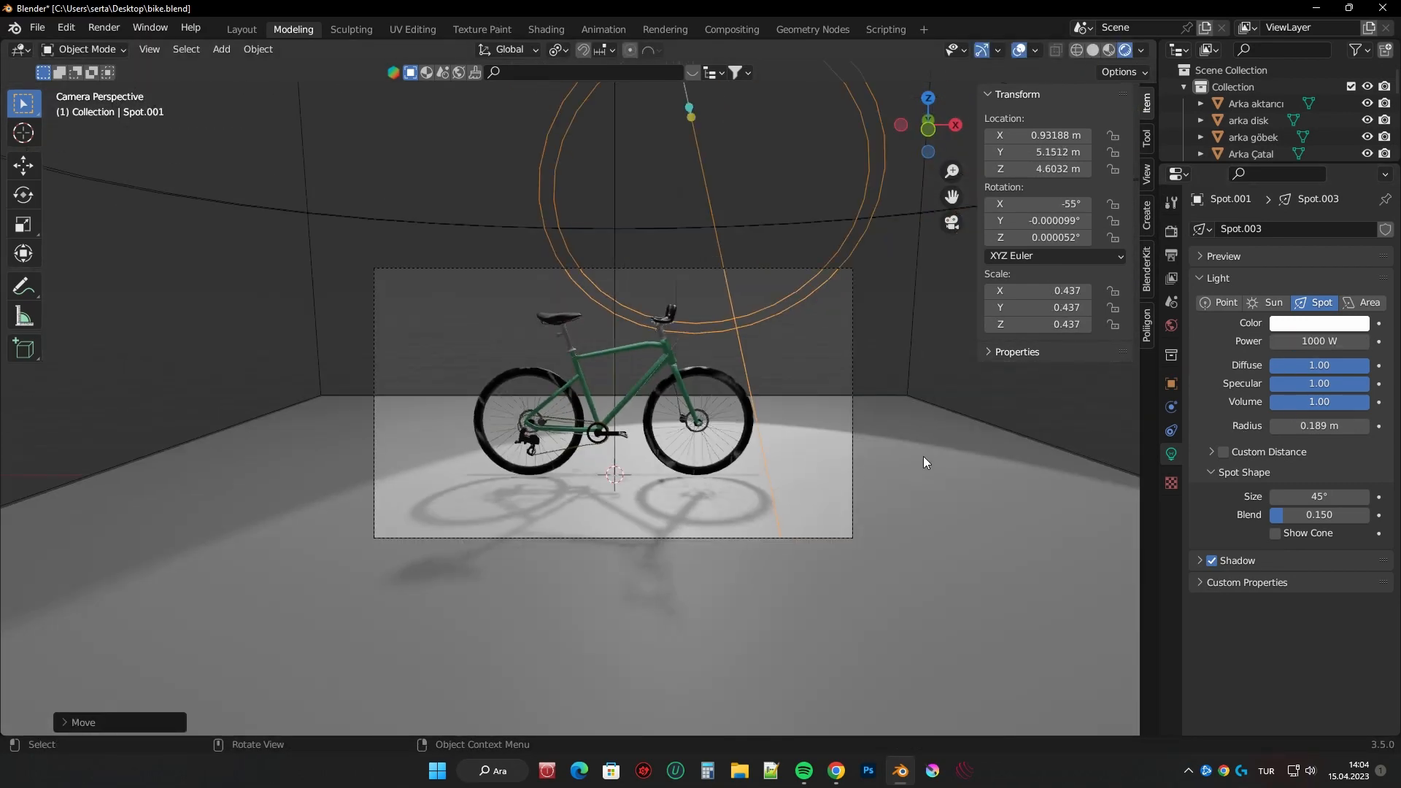
middle_drag(878, 407, 911, 383)
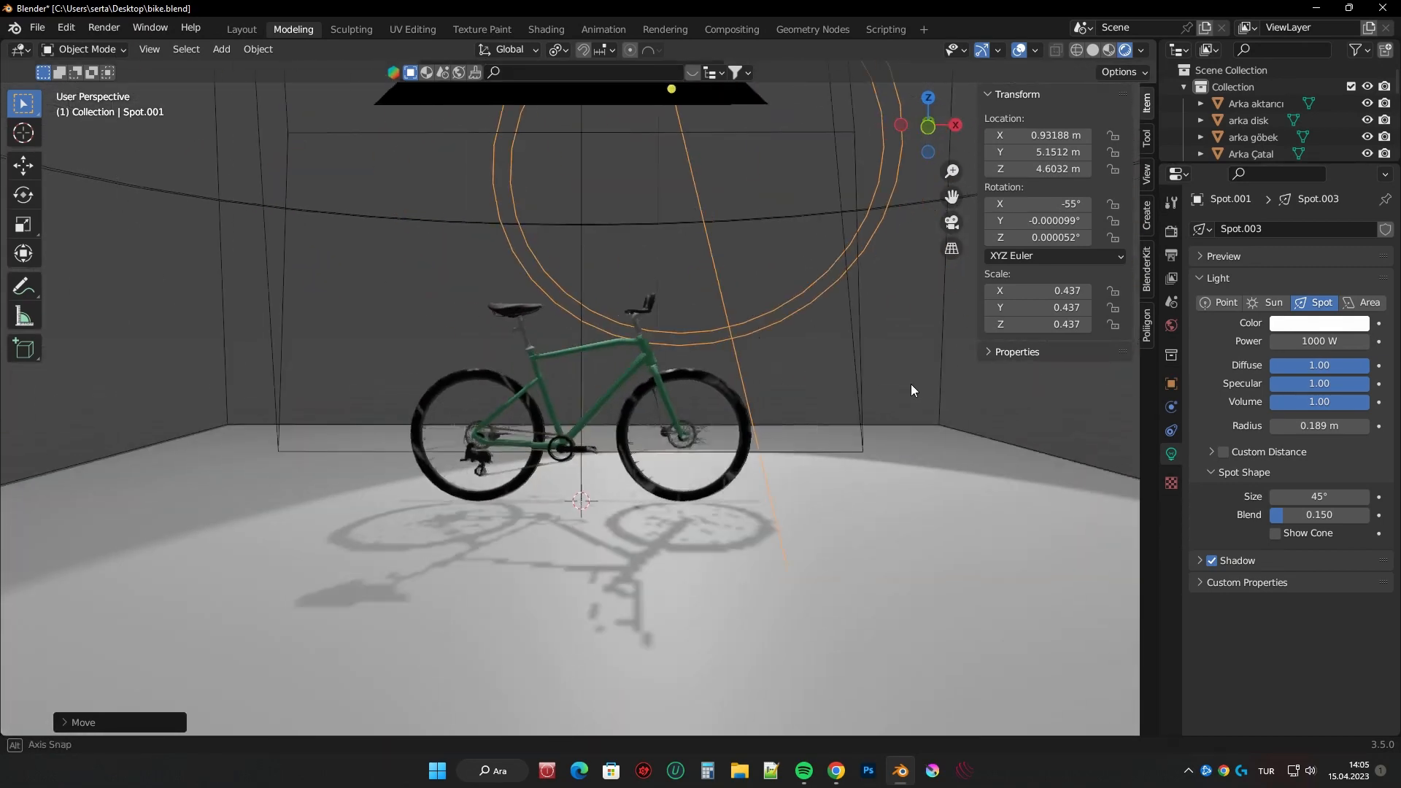
- Select the cube and connect a Principled Volume node to its material output's Volume input
click(905, 387)
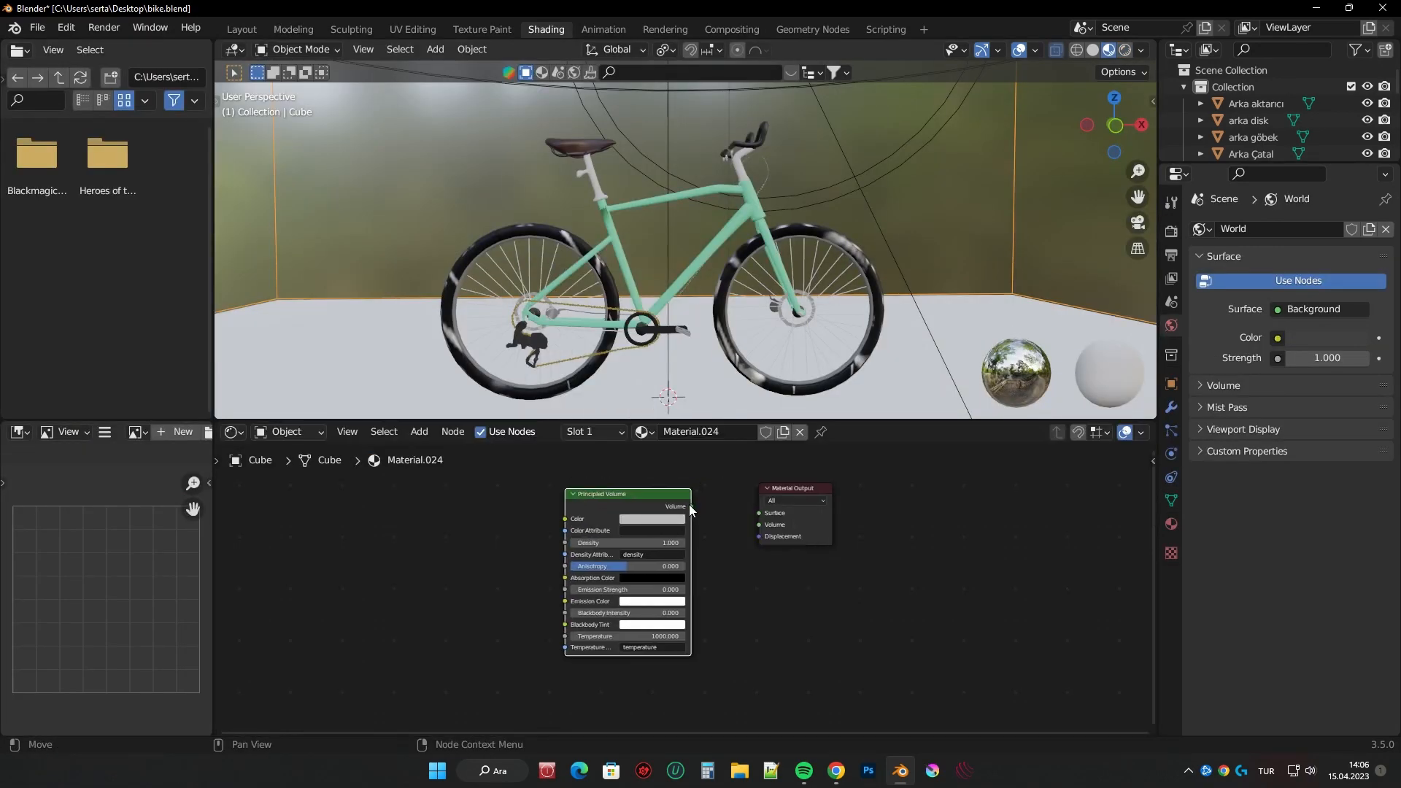
drag(689, 505, 760, 524)
scroll(870, 230, down, 6)
middle_drag(870, 232, 750, 329)
scroll(769, 247, up, 6)
scroll(587, 506, up, 3)
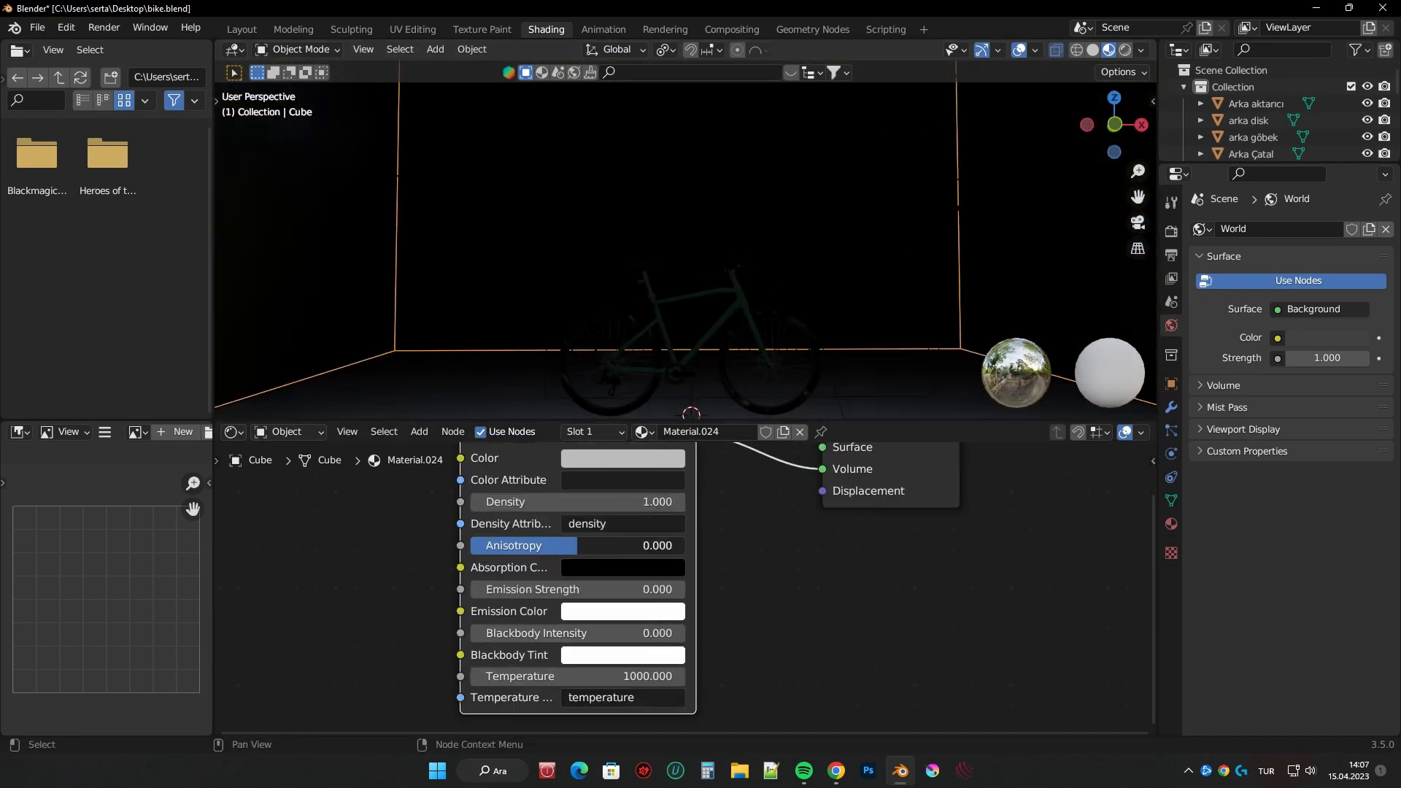
- Set the Principled Volume density to 0.2
drag(587, 506, 559, 506)
scroll(587, 506, down, 2)
scroll(642, 219, down, 3)
middle_drag(635, 215, 648, 249)
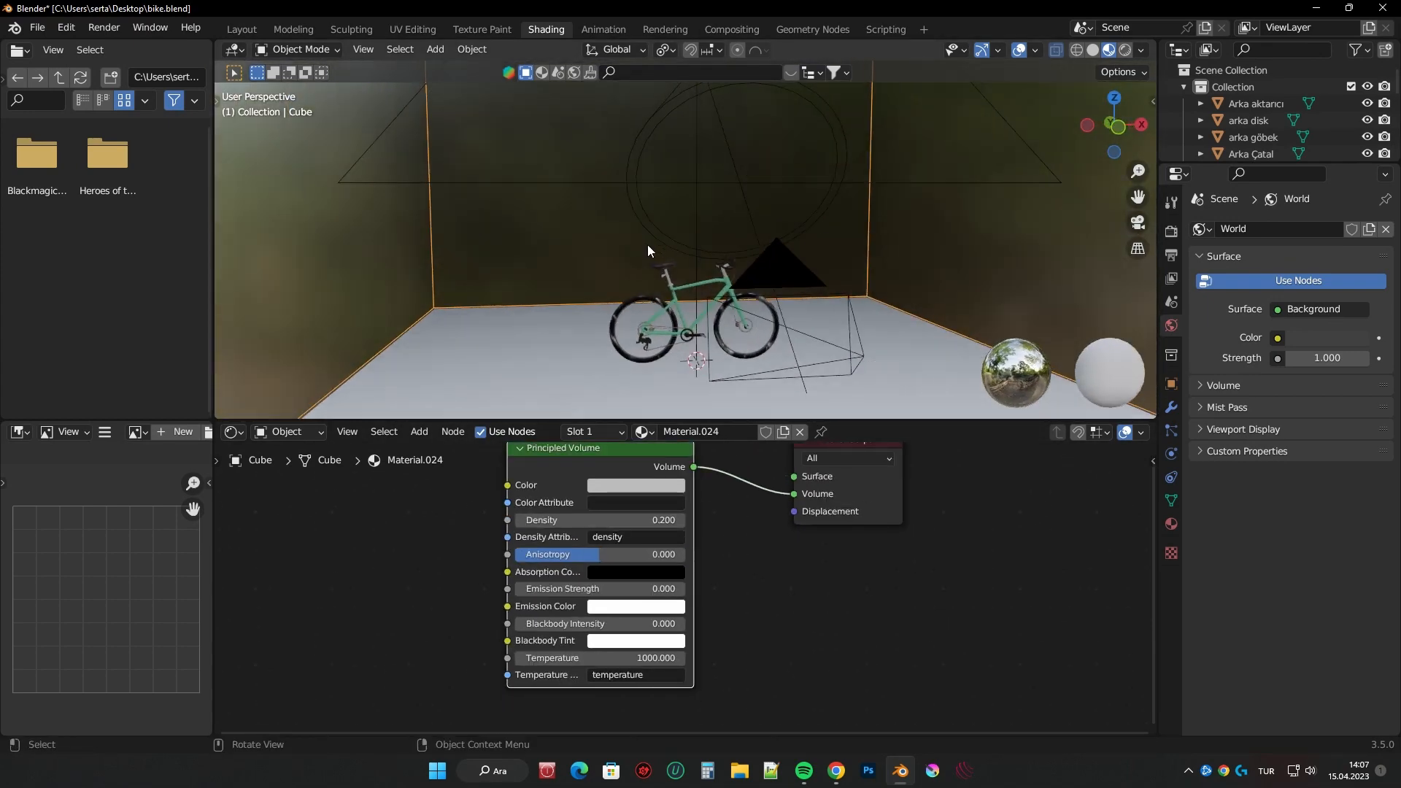
scroll(648, 249, down, 2)
middle_drag(832, 223, 702, 217)
- Fine-tune the cube's Principled Volume density while looking through the camera
click(1138, 222)
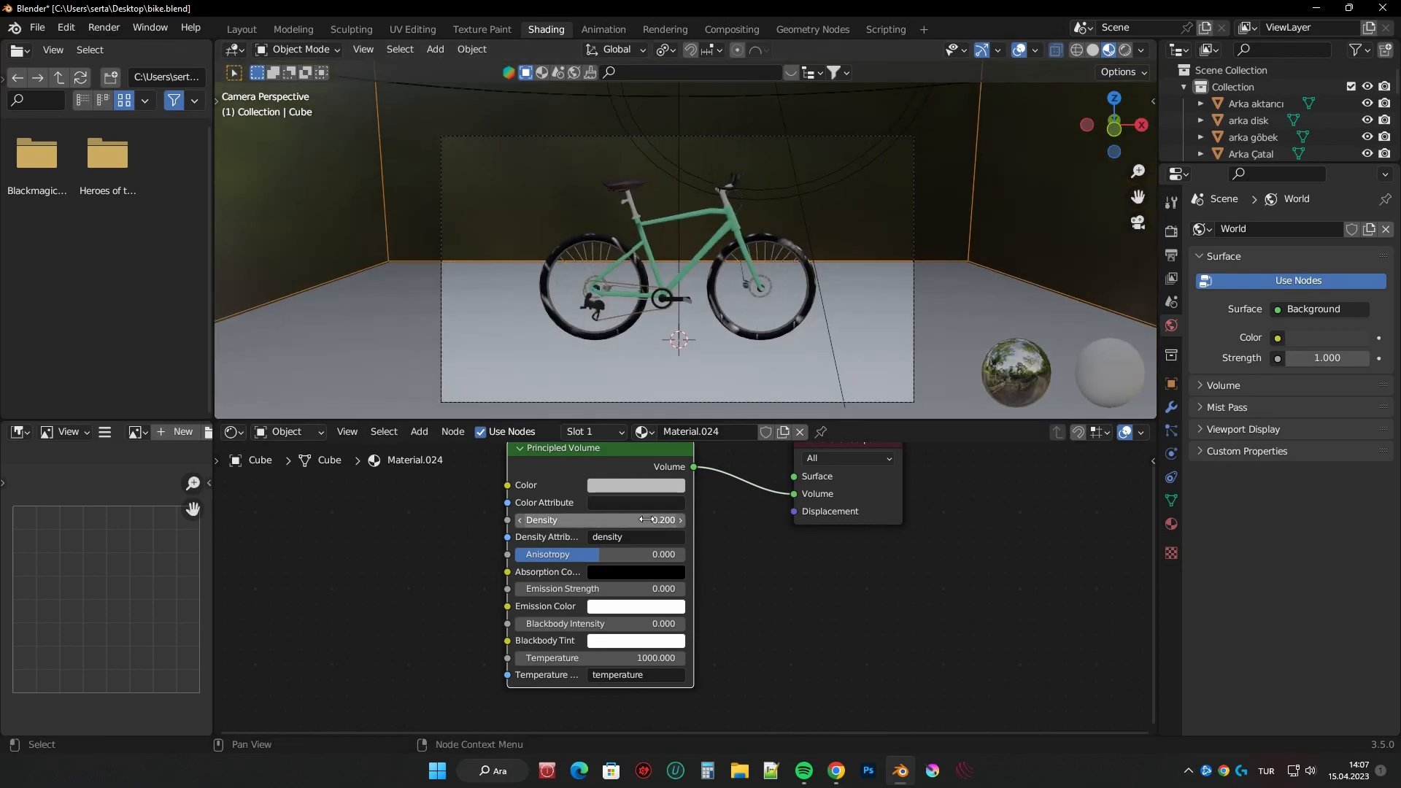
drag(525, 520, 540, 520)
click(522, 521)
click(521, 521)
click(521, 521)
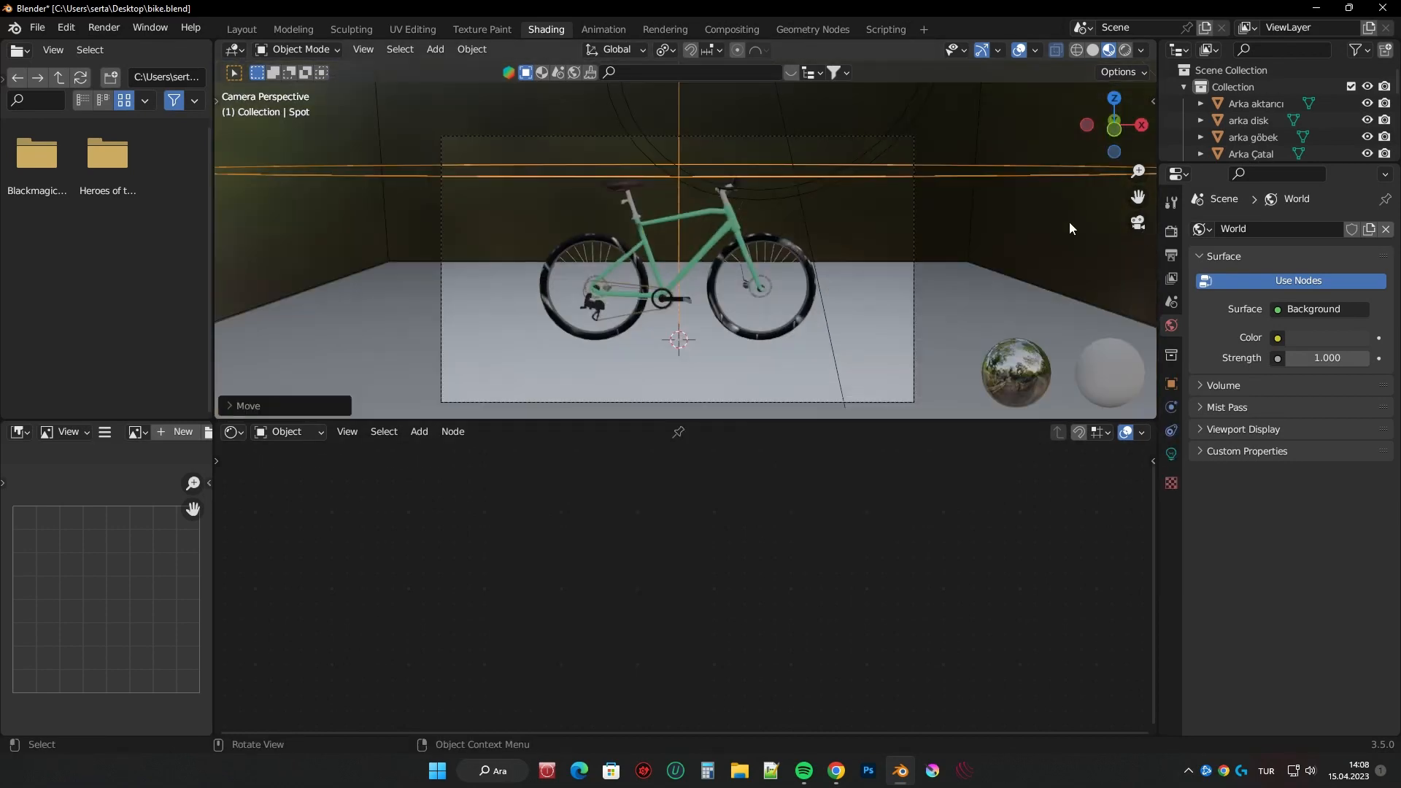
- Scale down the tilted spot light and move it along Y to just inside the cube
scroll(847, 224, down, 2)
scroll(847, 224, down, 1)
click(753, 146)
click(753, 146)
middle_drag(741, 160, 861, 200)
scroll(861, 201, down, 5)
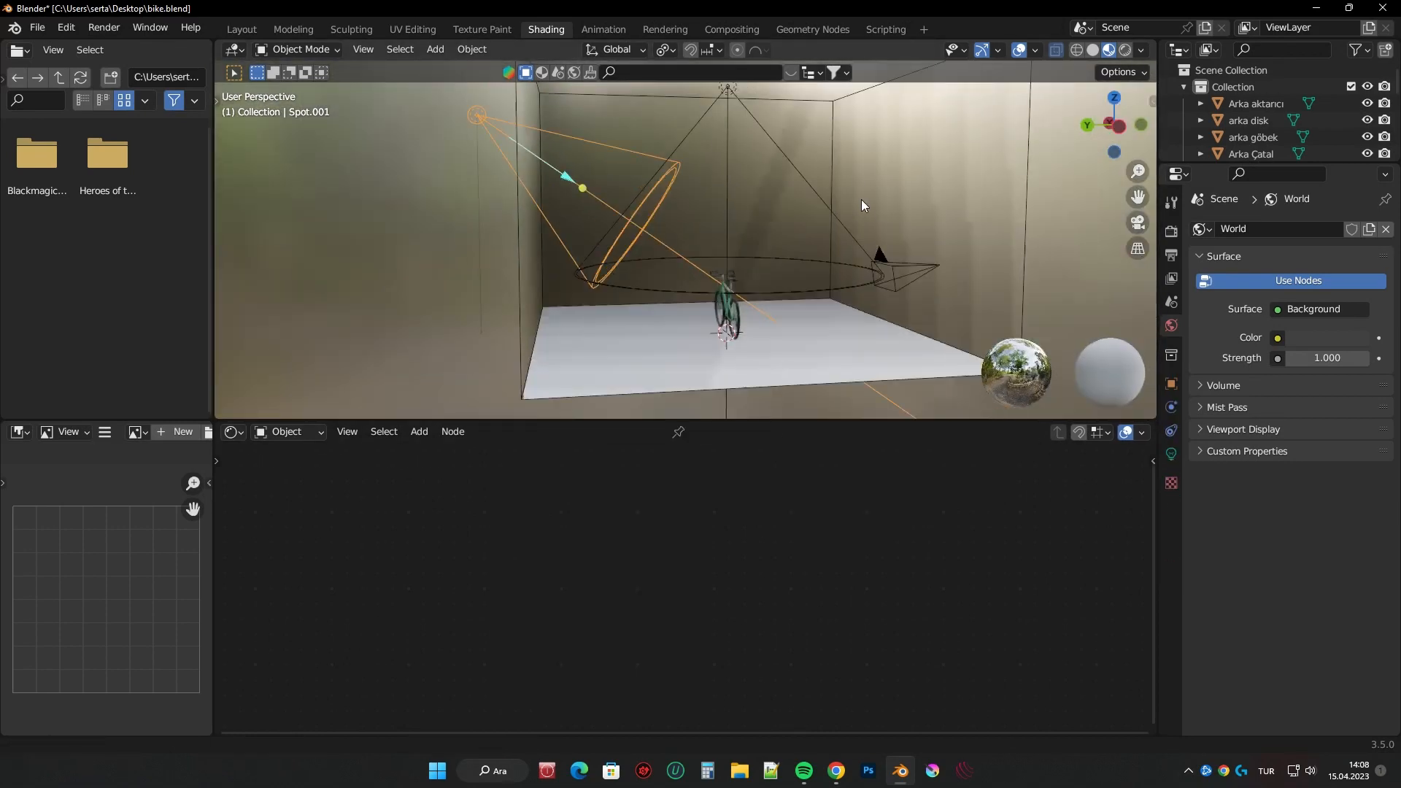
key(s)
key(g)
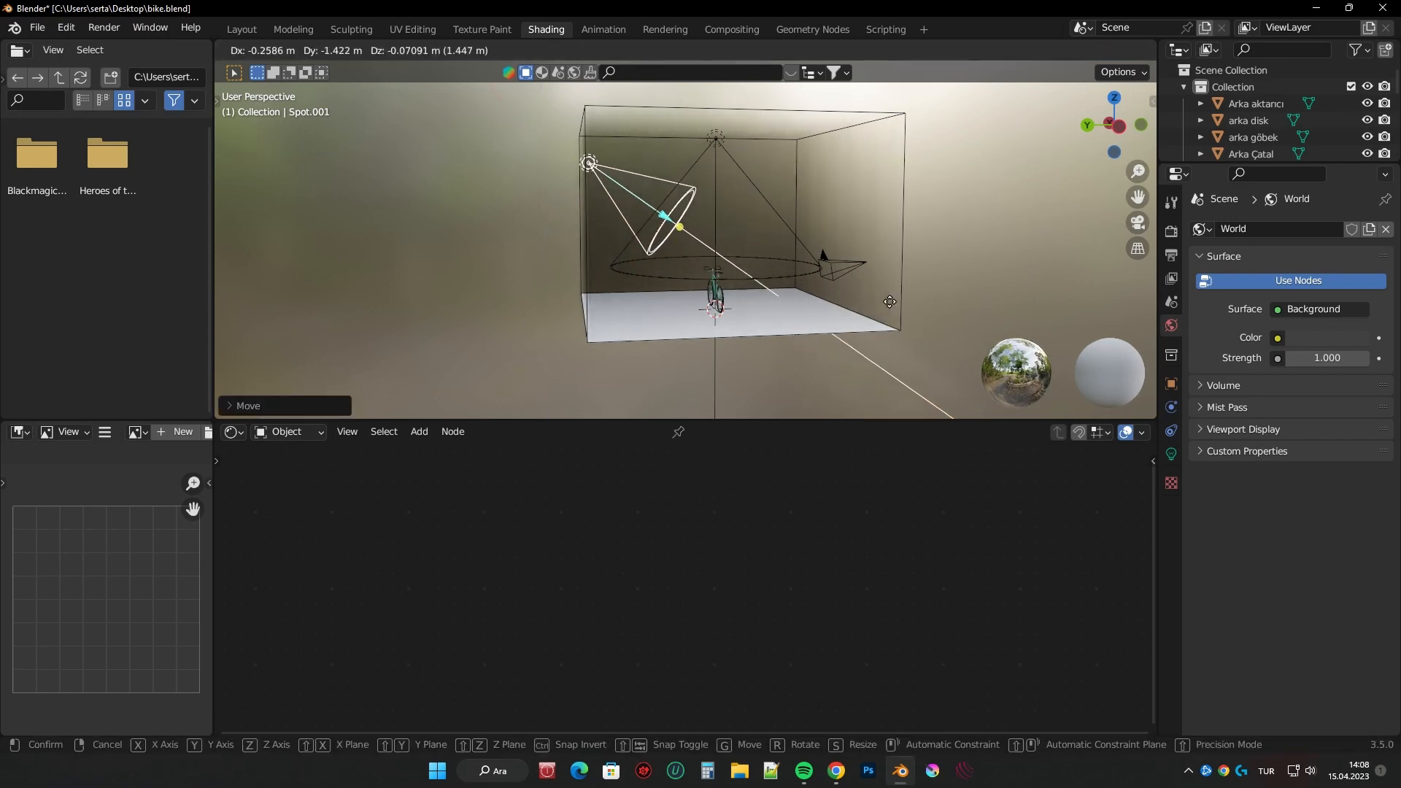
click(665, 216)
scroll(666, 216, up, 5)
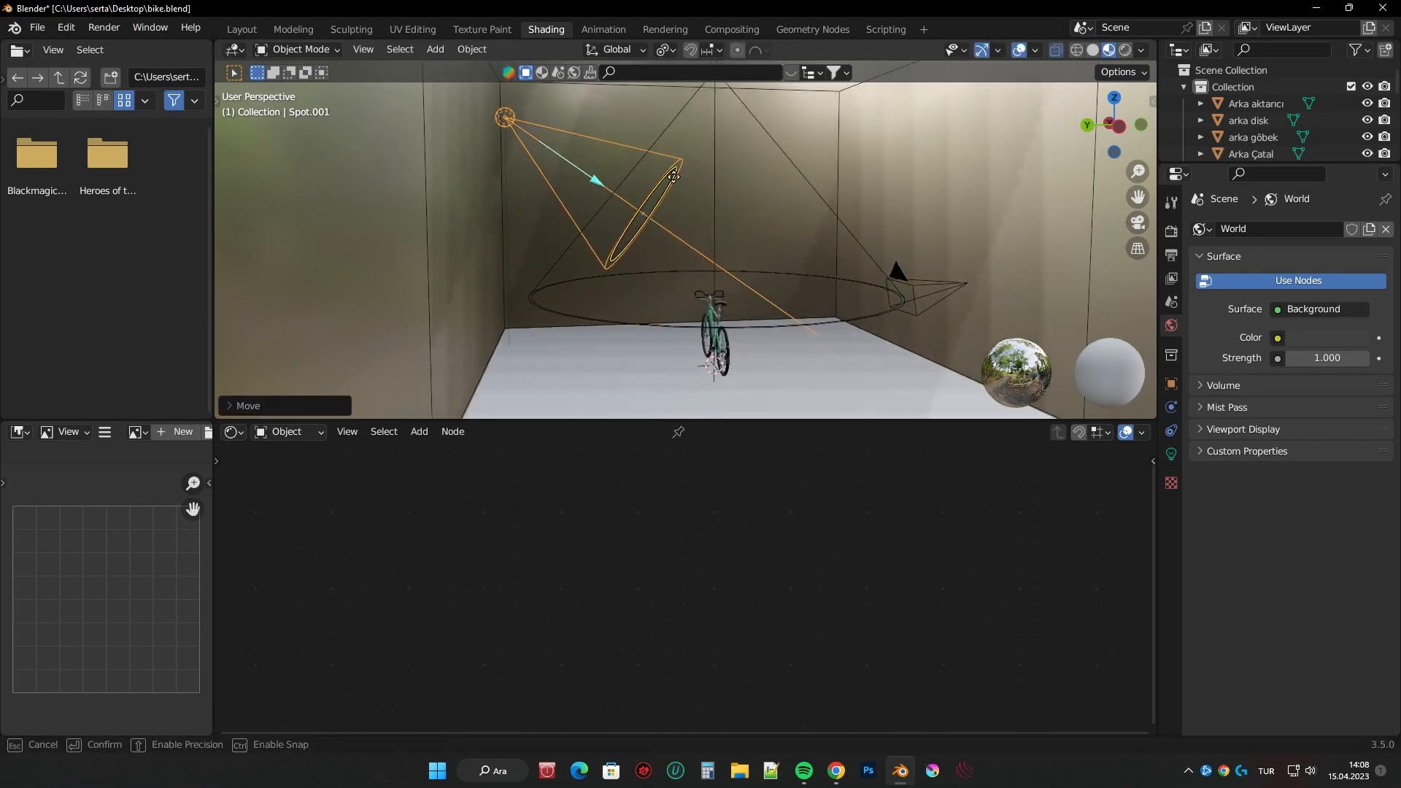
- Rotate the tilted spot light about 12° in the side view so it aims at the bicycle
click(1119, 126)
key(r)
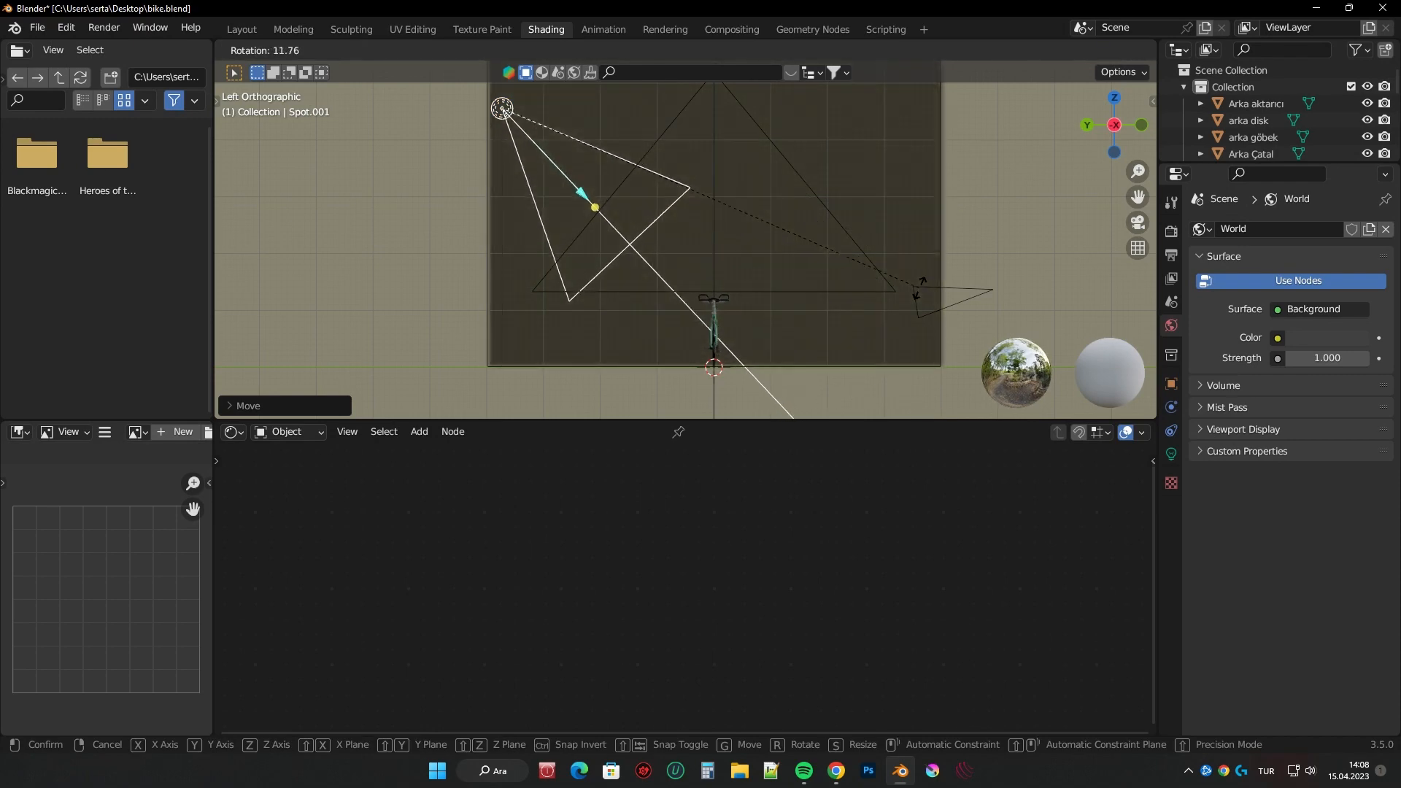
click(917, 289)
mouse_move(921, 181)
shift+middle_down()
mouse_move(914, 257)
mouse_move(896, 187)
shift+middle_up()
- Move and rescale the overhead spot light above the bicycle in the side view
click(853, 280)
key(g)
click(855, 286)
key(s)
click(832, 258)
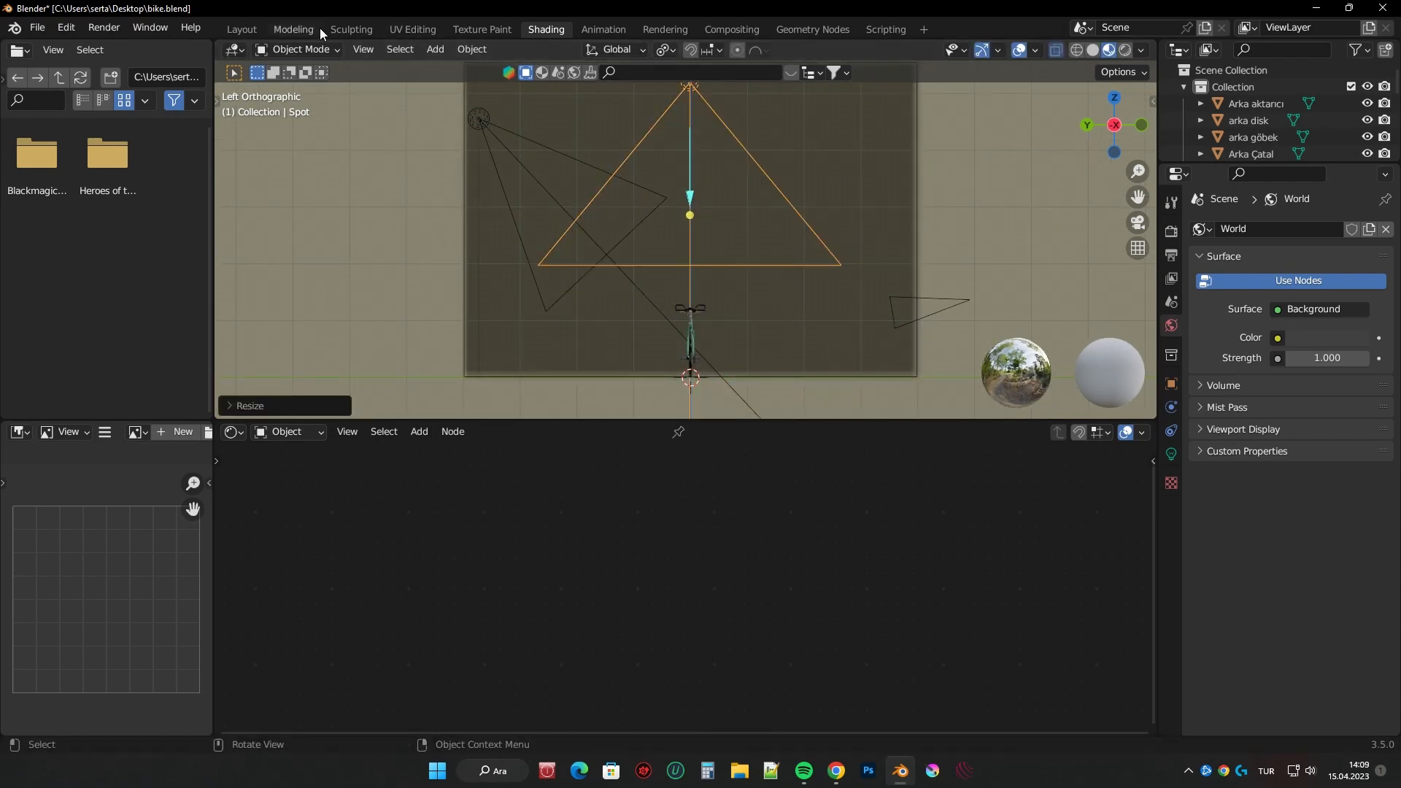
- Return to the Modeling workspace and give the tilted spot light a 48° spot size and 0.245 blend
click(1137, 222)
scroll(840, 284, up, 4)
shift+middle_drag(846, 340, 561, 358)
click(293, 29)
click(853, 229)
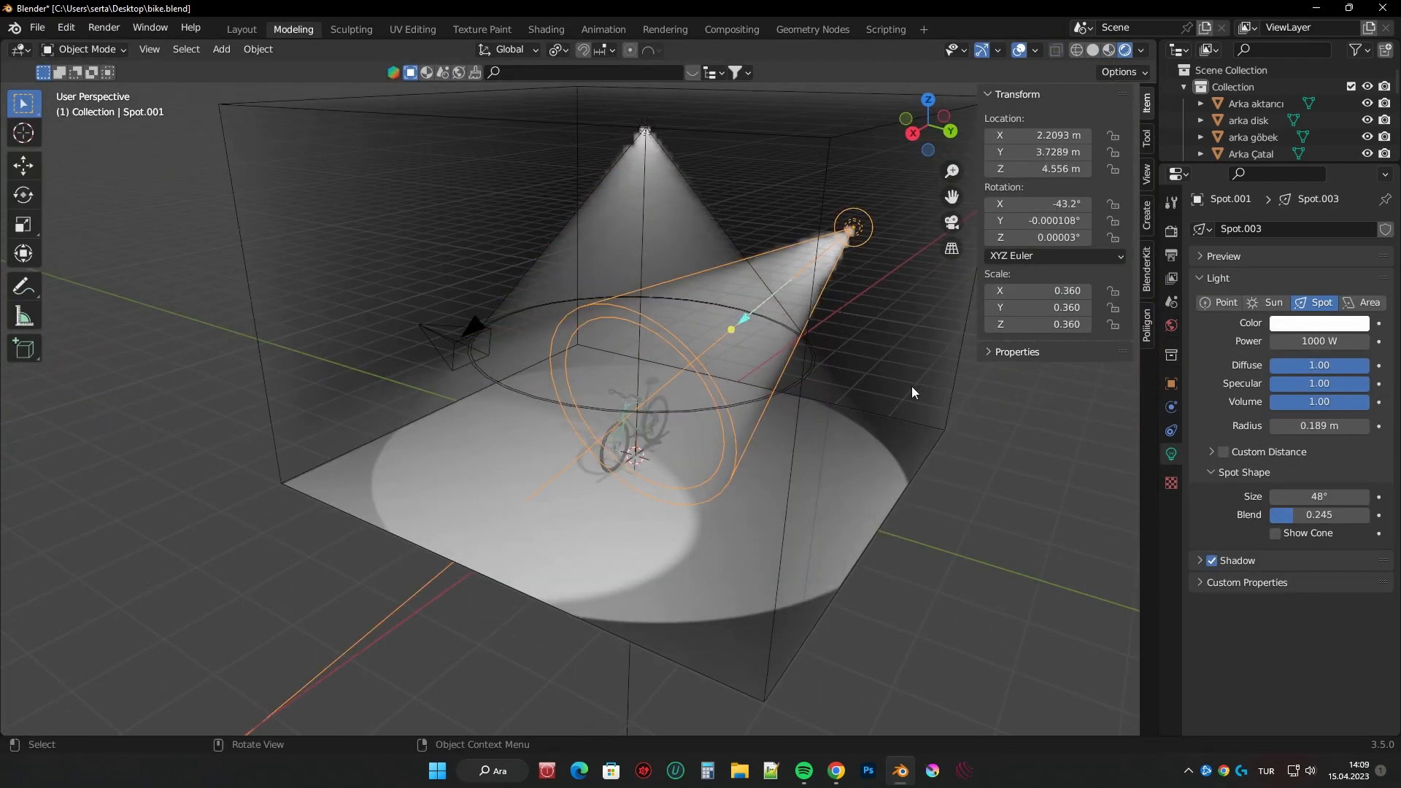
- Rotate the tilted spot light about the view axis to aim its cone diagonally across the floor
middle_drag(912, 393, 828, 392)
key(r)
click(642, 447)
key(r)
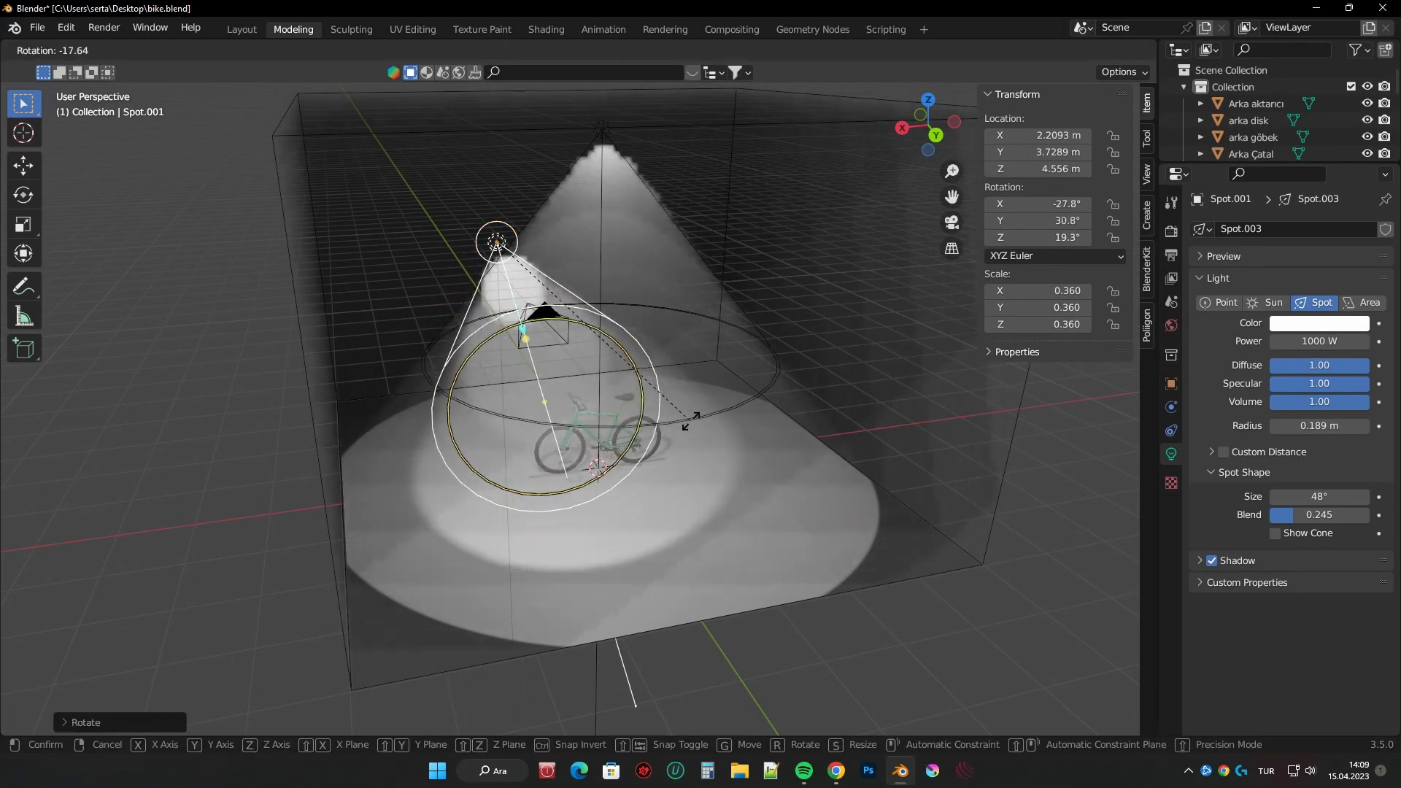
click(766, 441)
- Move the tilted spot light toward the cube's corner and rotate it to point at the bicycle
mouse_move(832, 449)
middle_down()
mouse_move(751, 463)
mouse_move(839, 452)
middle_up()
key(g)
click(102, 343)
key(g)
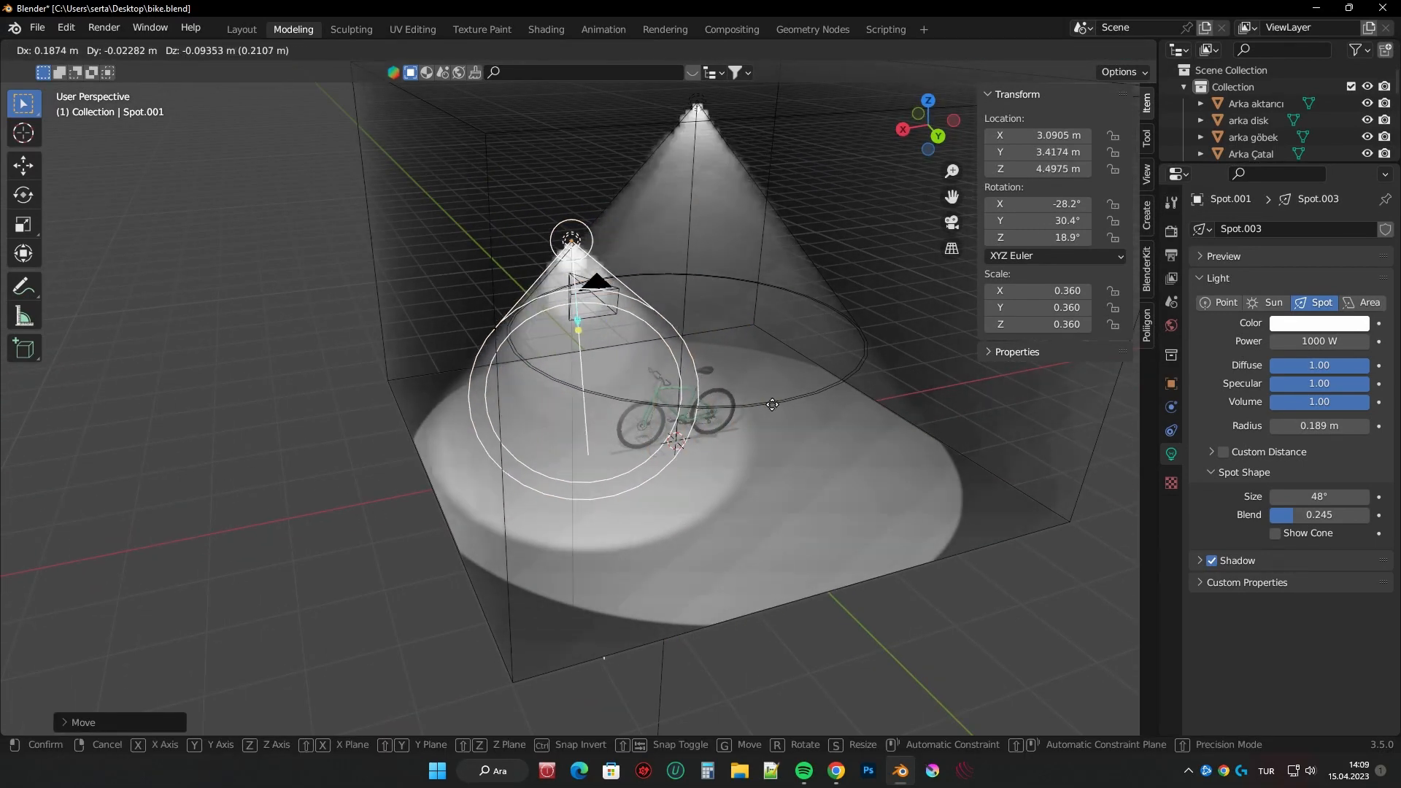
key(r)
click(74, 429)
- Rescale the overhead spot light to 1.034 and try to move it along Z
scroll(474, 386, down, 6)
click(552, 307)
key(s)
click(693, 369)
key(g)
key(z)
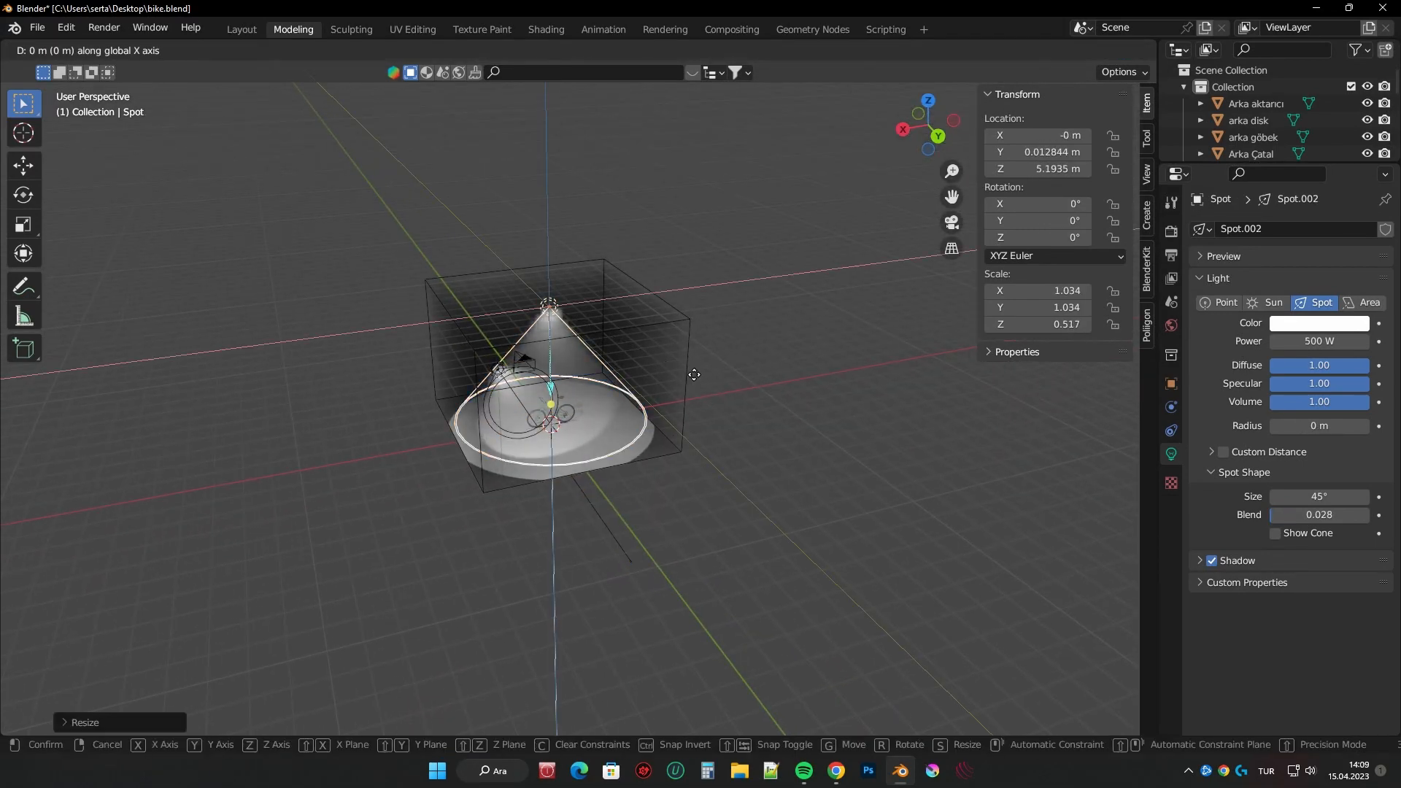
right_click(696, 338)
- Delete the overhead spot light
middle_drag(741, 354, 706, 361)
key(Delete)
scroll(700, 358, up, 4)
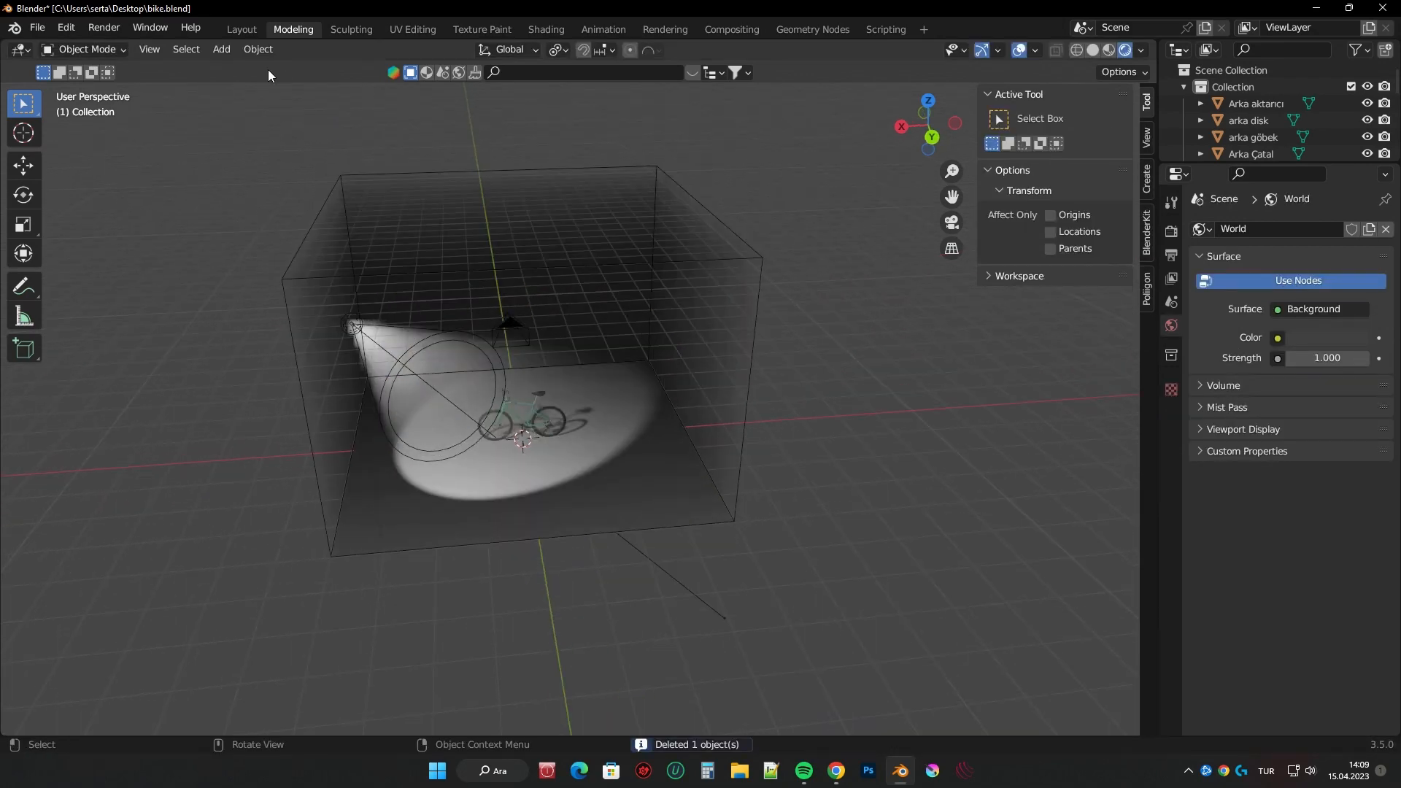
- Add an area light with 1000 W power at the scene origin
click(222, 49)
mouse_move(276, 278)
click(380, 328)
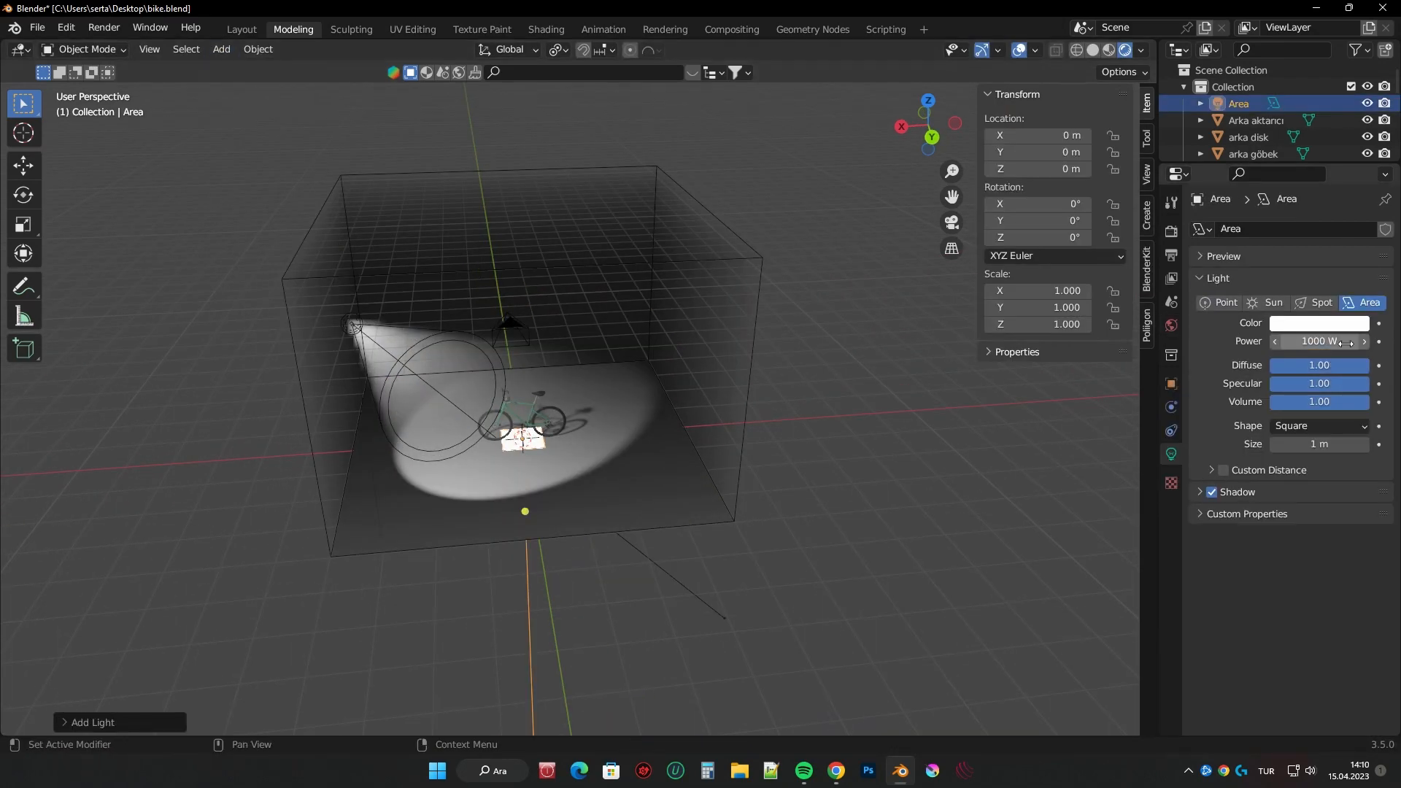
- Rescale the area light, then delete it from the scene
middle_drag(623, 317, 598, 325)
scroll(606, 336, up, 4)
key(s)
click(817, 368)
scroll(810, 369, down, 4)
middle_drag(795, 369, 59, 408)
key(Delete)
- Duplicate the angled corner spot light and place the copy high above the middle of the cube
middle_drag(482, 467, 610, 442)
scroll(591, 435, up, 2)
scroll(591, 434, down, 3)
click(572, 324)
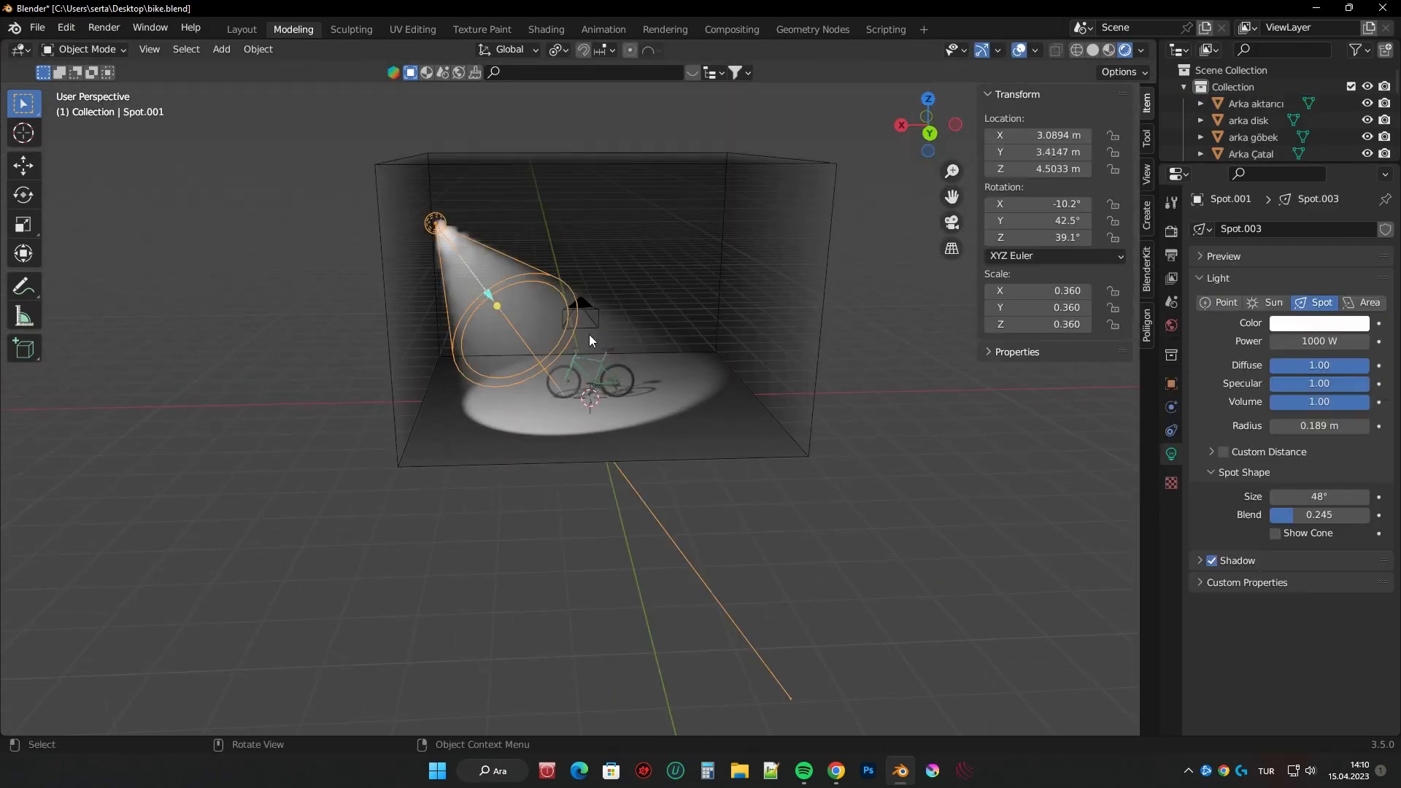
key(shift+d)
click(756, 349)
- Rotate the duplicated spot light in the back view to aim at the bicycle and move it to the cube's opposite upper corner
click(929, 134)
shift+middle_drag(862, 261, 853, 316)
key(r)
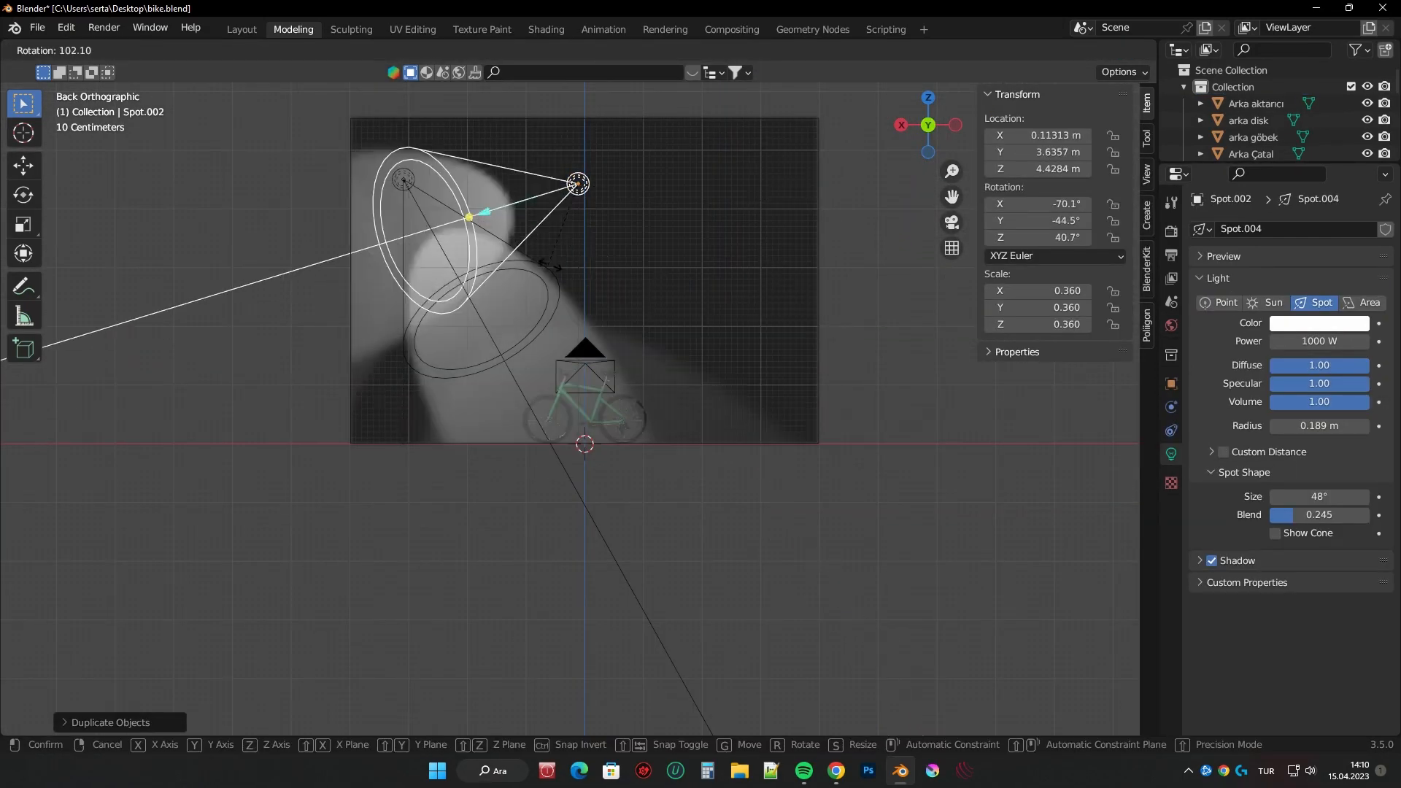
click(600, 265)
key(g)
click(825, 264)
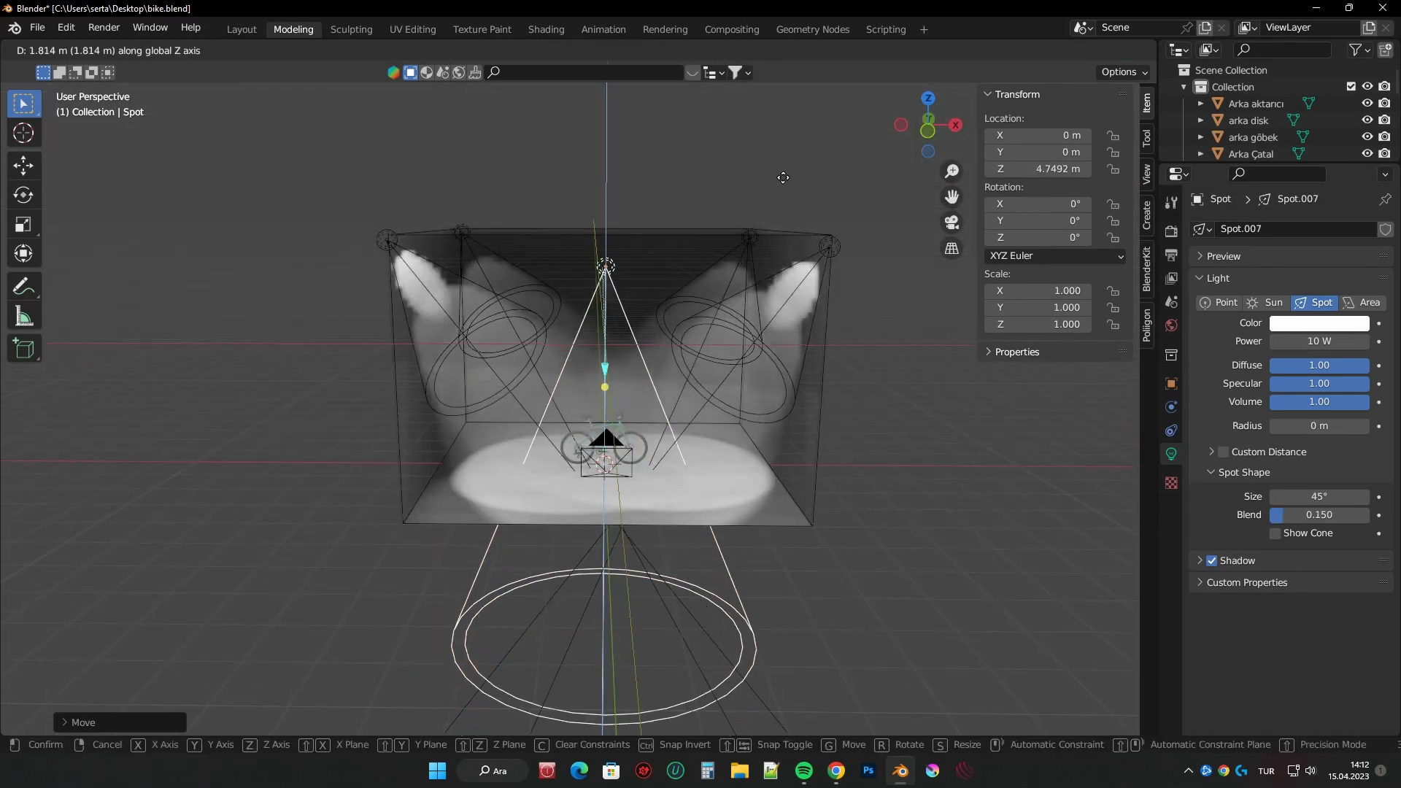
- Raise the central spot light to Z 10.548 m, then reposition and rescale it above the bicycle
key(Return)
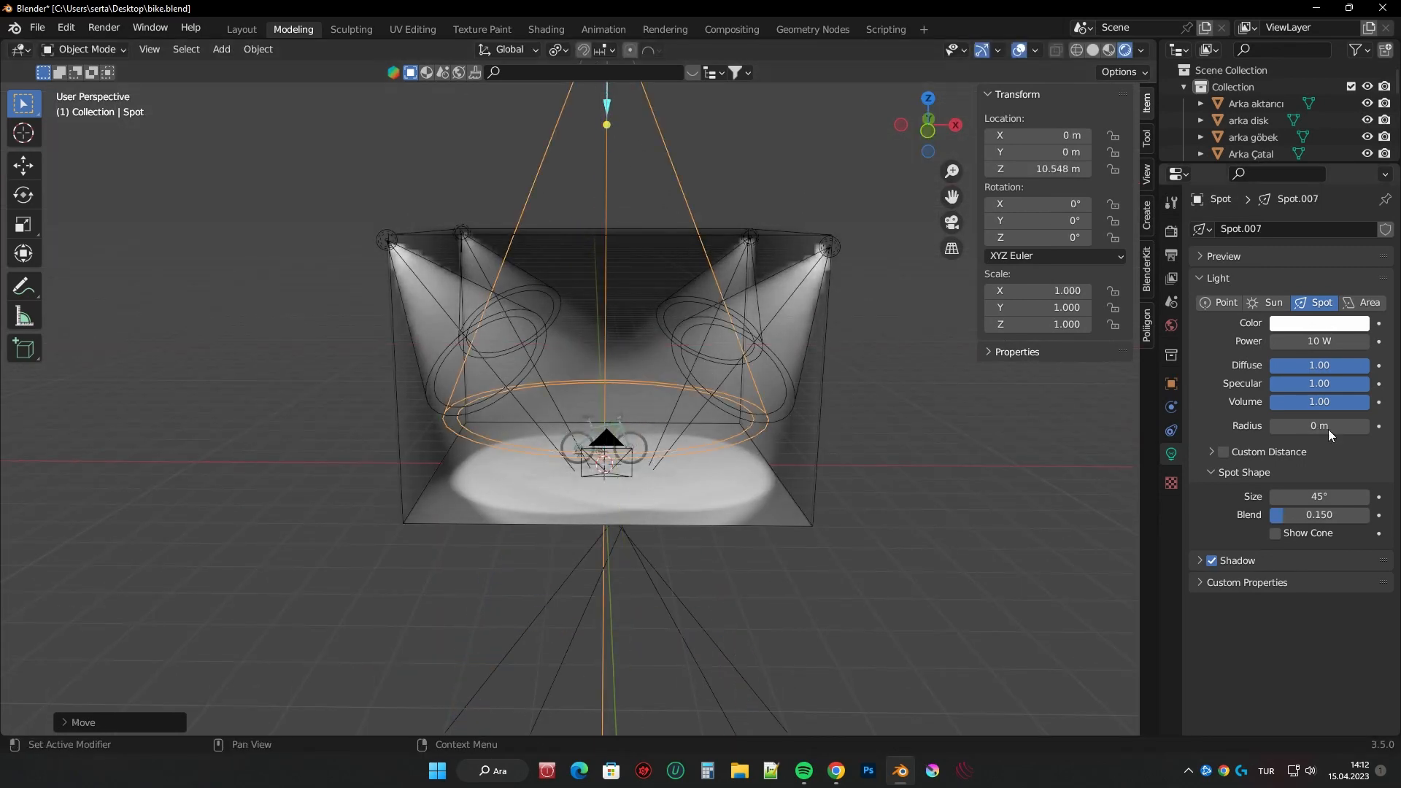
key(g)
click(927, 346)
key(s)
click(969, 507)
- Shift the spot light along the X axis and render the scene
scroll(963, 500, down, 7)
key(g)
key(x)
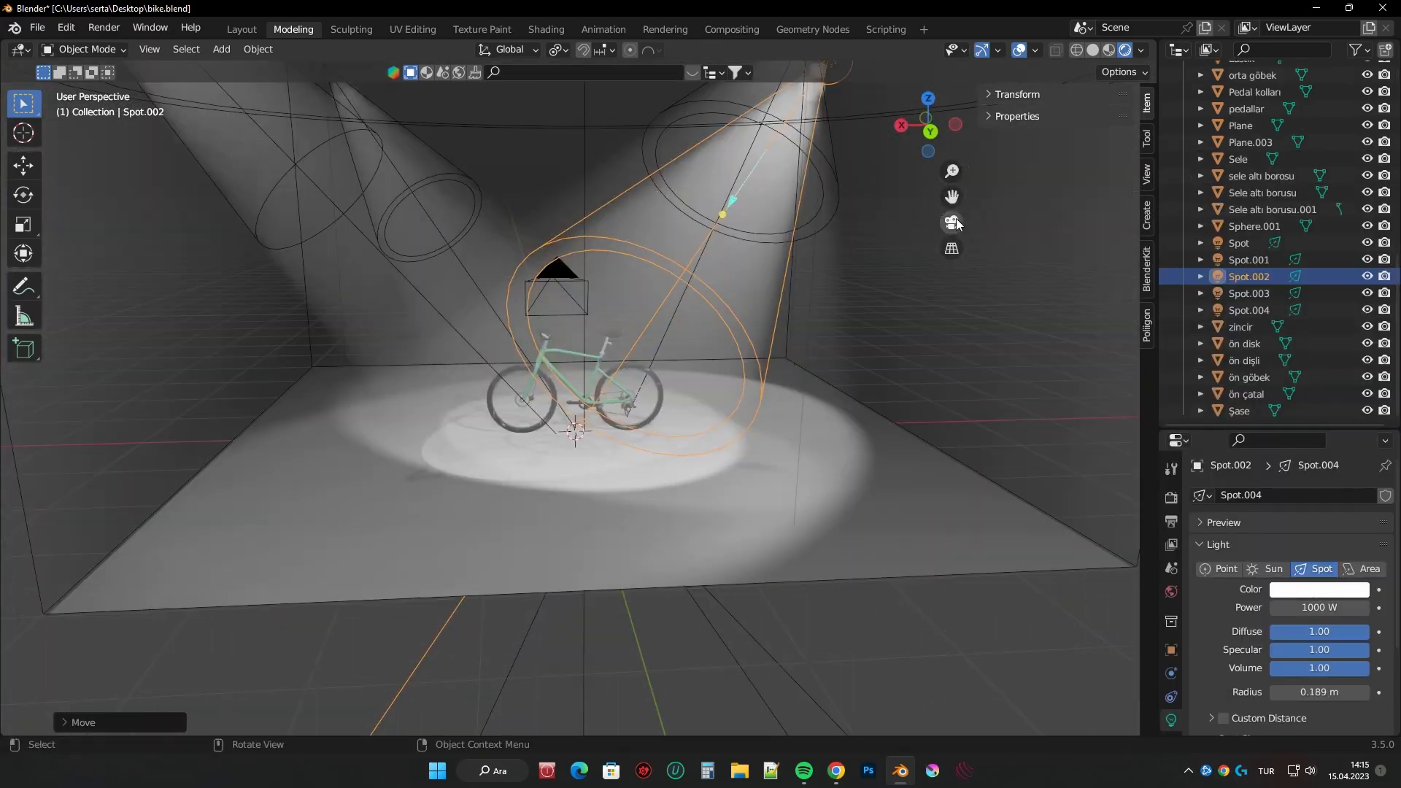
key(F12)
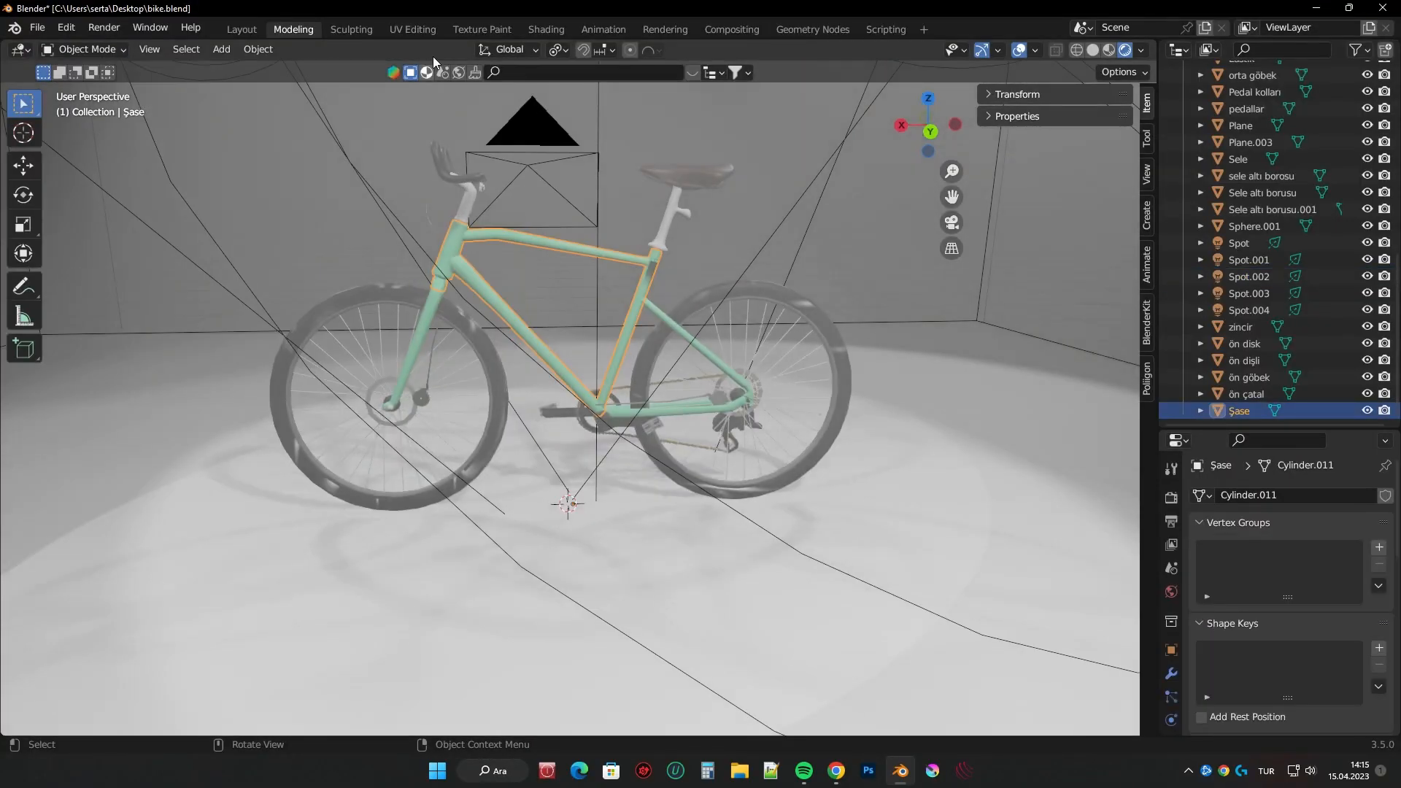
- Switch to the Shading workspace and raise the Metallic value of the bicycle frame's green material
click(414, 29)
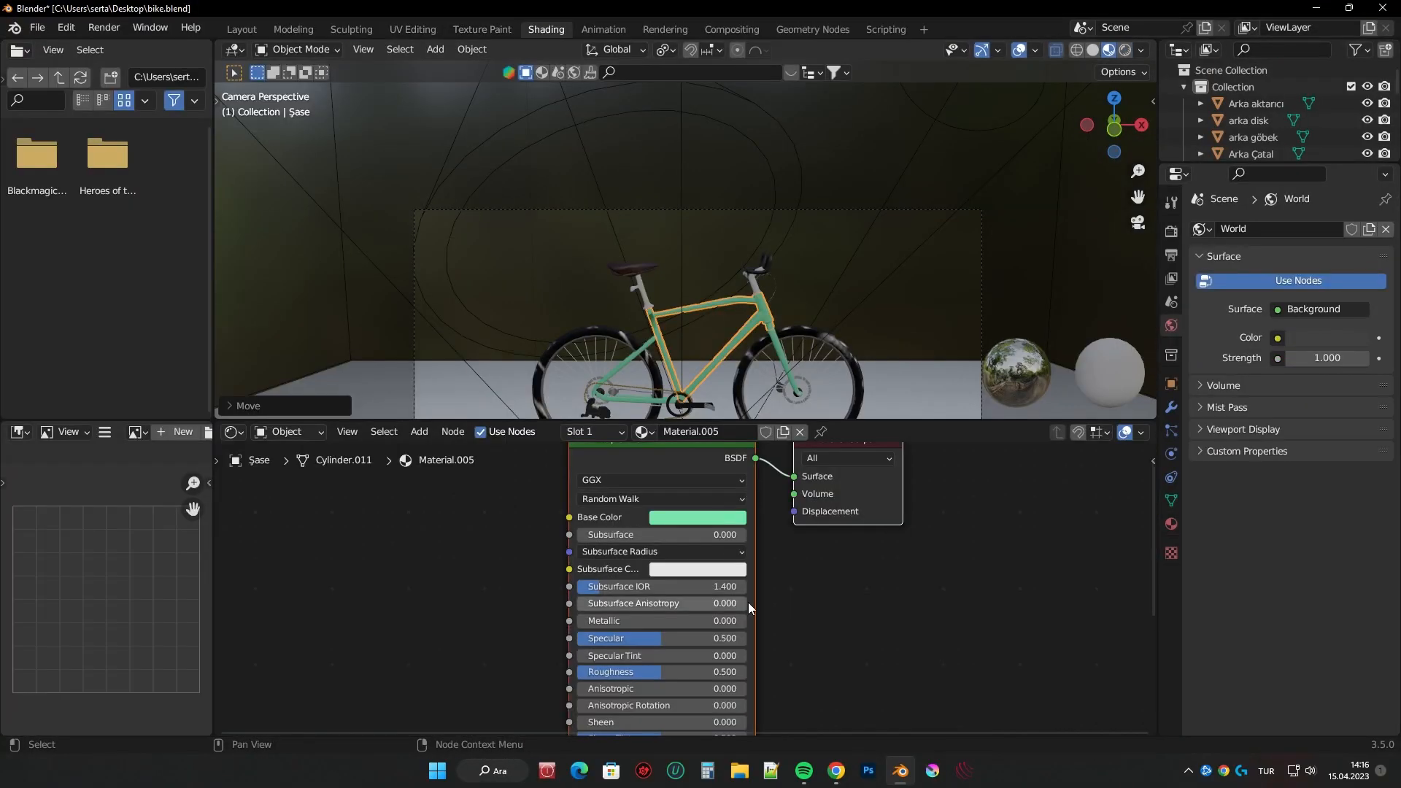
drag(677, 619, 746, 620)
click(869, 286)
- Set the volume color of the cube's material to a pale yellow and render the scene
click(419, 268)
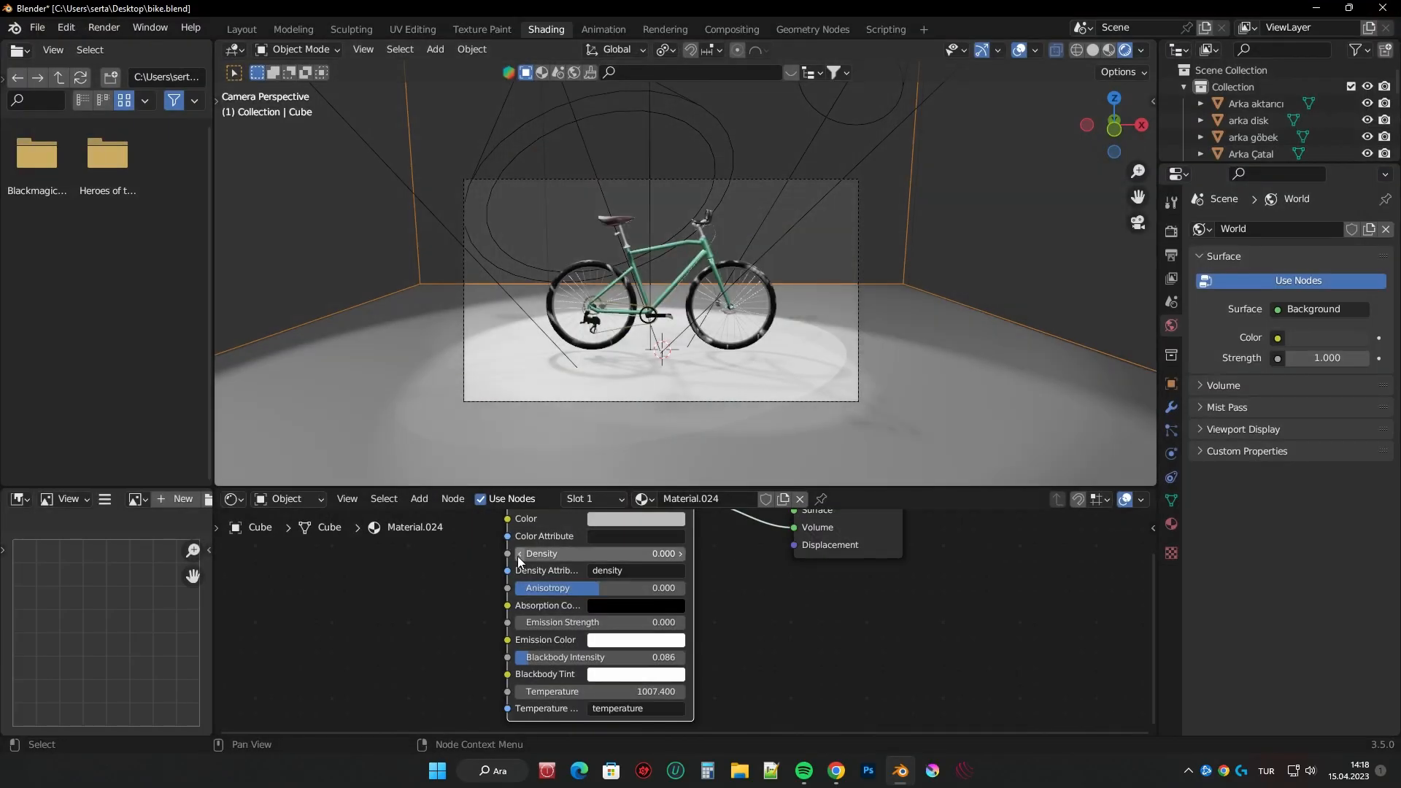
middle_drag(1053, 365, 882, 239)
key(F12)
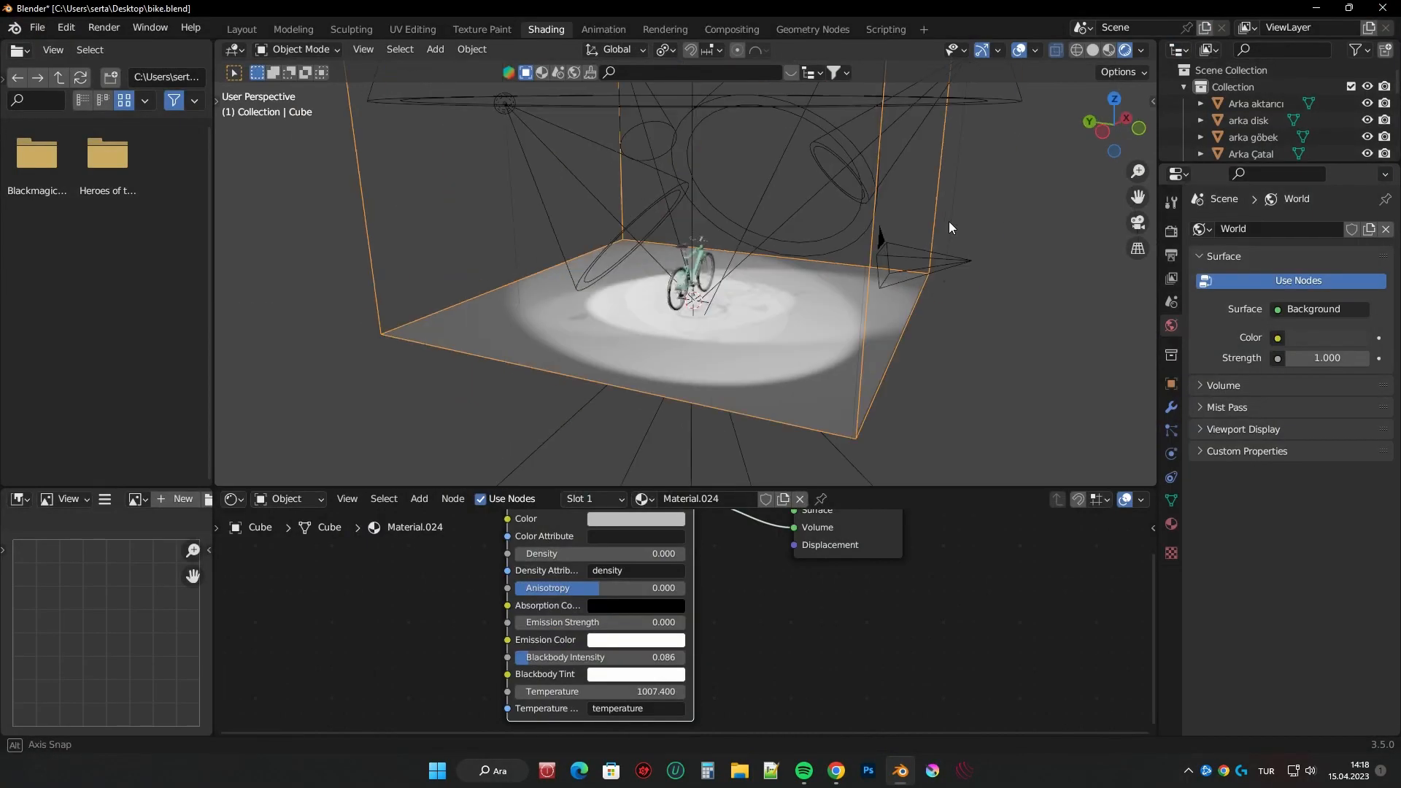
scroll(949, 221, up, 3)
click(635, 518)
drag(662, 374, 636, 367)
key(F12)
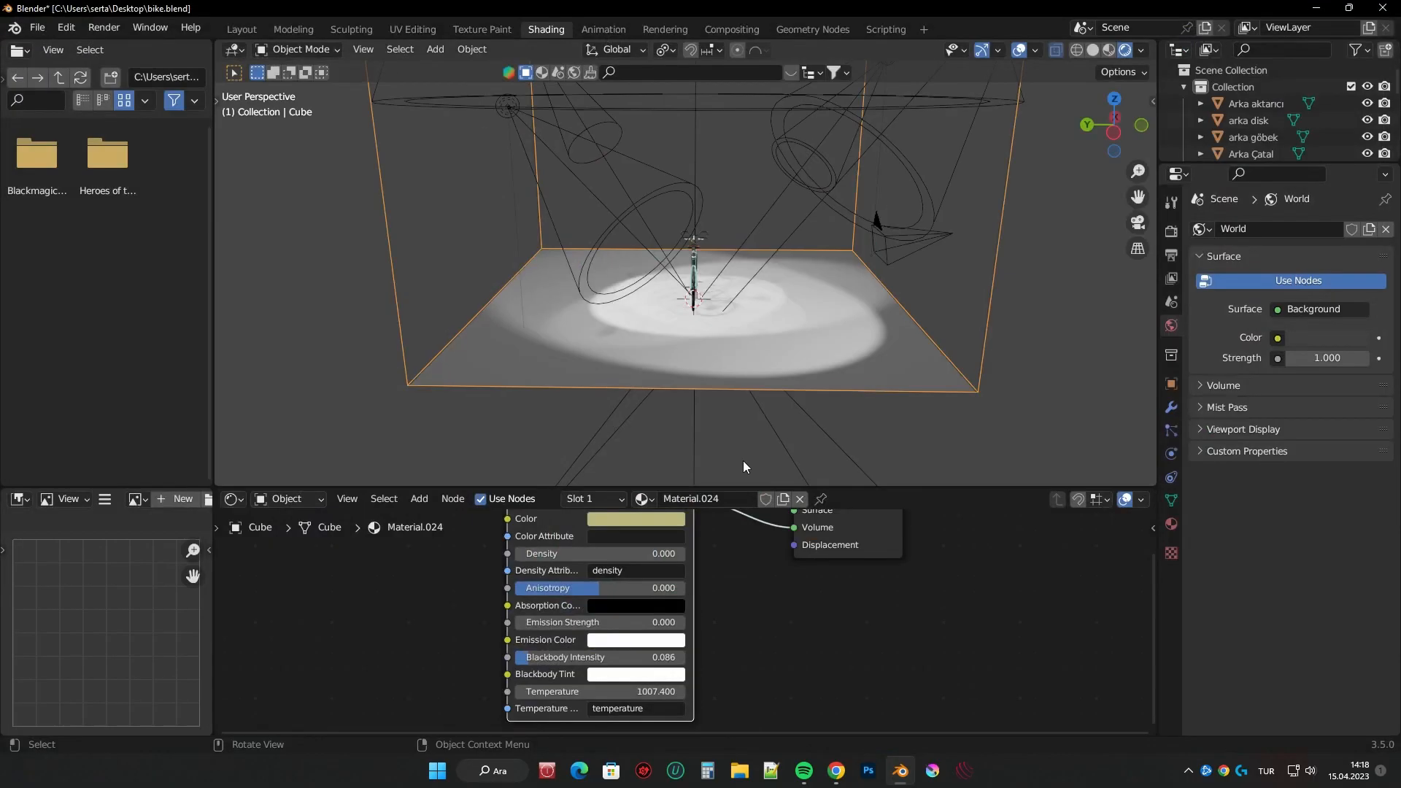
- Try an Add Shader node beside the cube's volume shader, then delete it
middle_drag(737, 582, 731, 648)
click(419, 498)
mouse_move(463, 579)
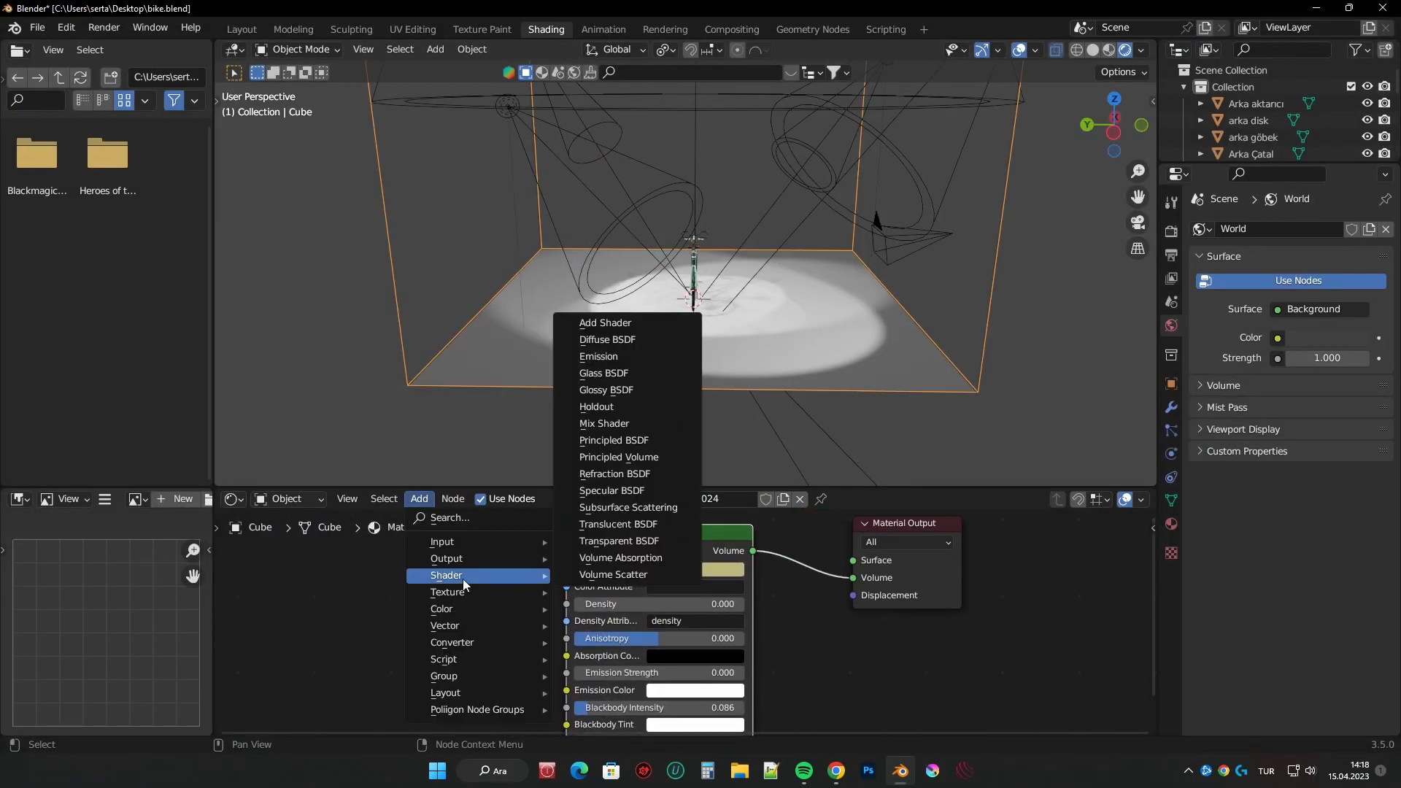
click(584, 316)
click(393, 582)
mouse_move(817, 635)
middle_down()
mouse_move(819, 582)
mouse_move(819, 613)
middle_up()
drag(503, 585, 566, 566)
click(486, 571)
key(Delete)
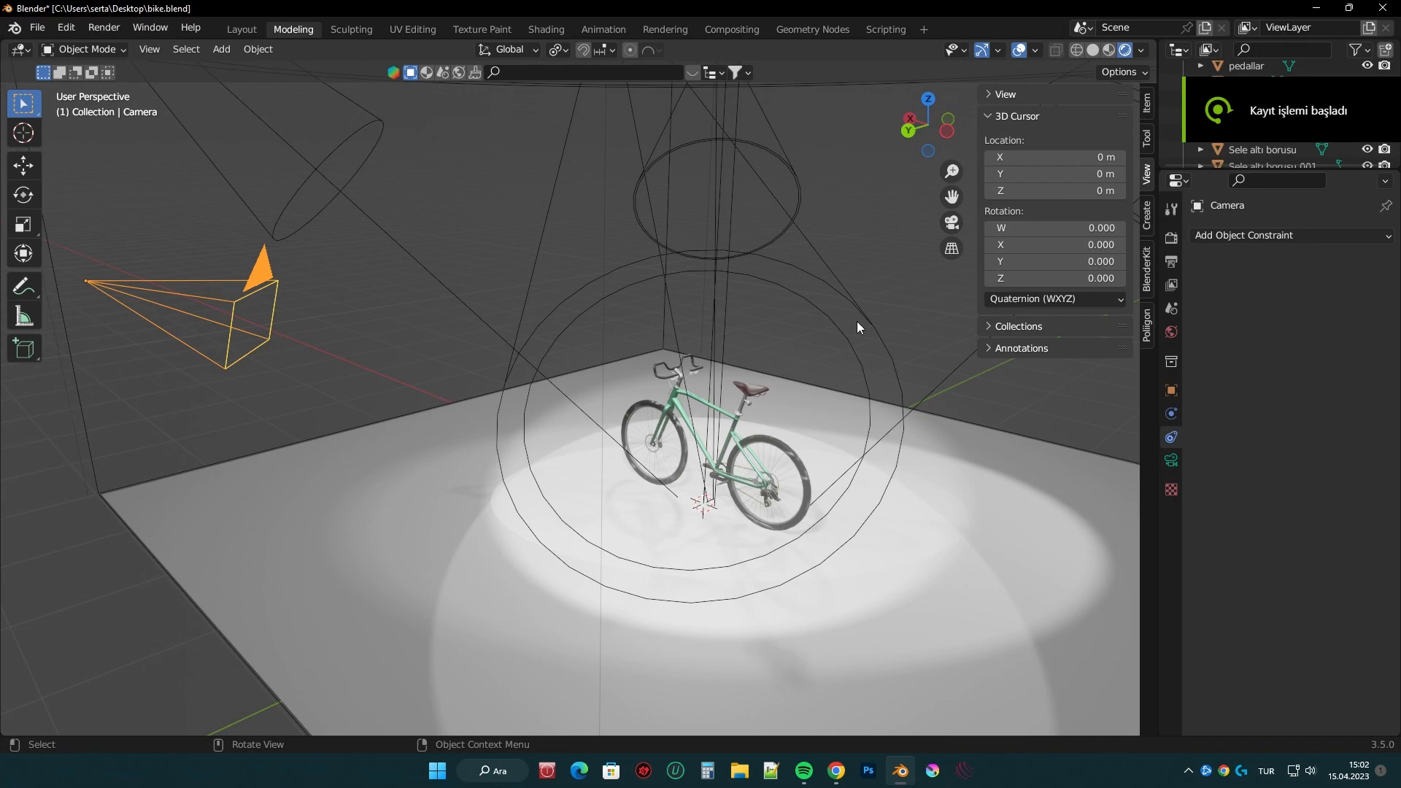
- Enable the Camera to View lock for the selected camera and adjust its framing through the camera view
click(857, 321)
middle_drag(857, 321, 699, 375)
click(700, 375)
click(531, 330)
click(1005, 95)
click(1050, 299)
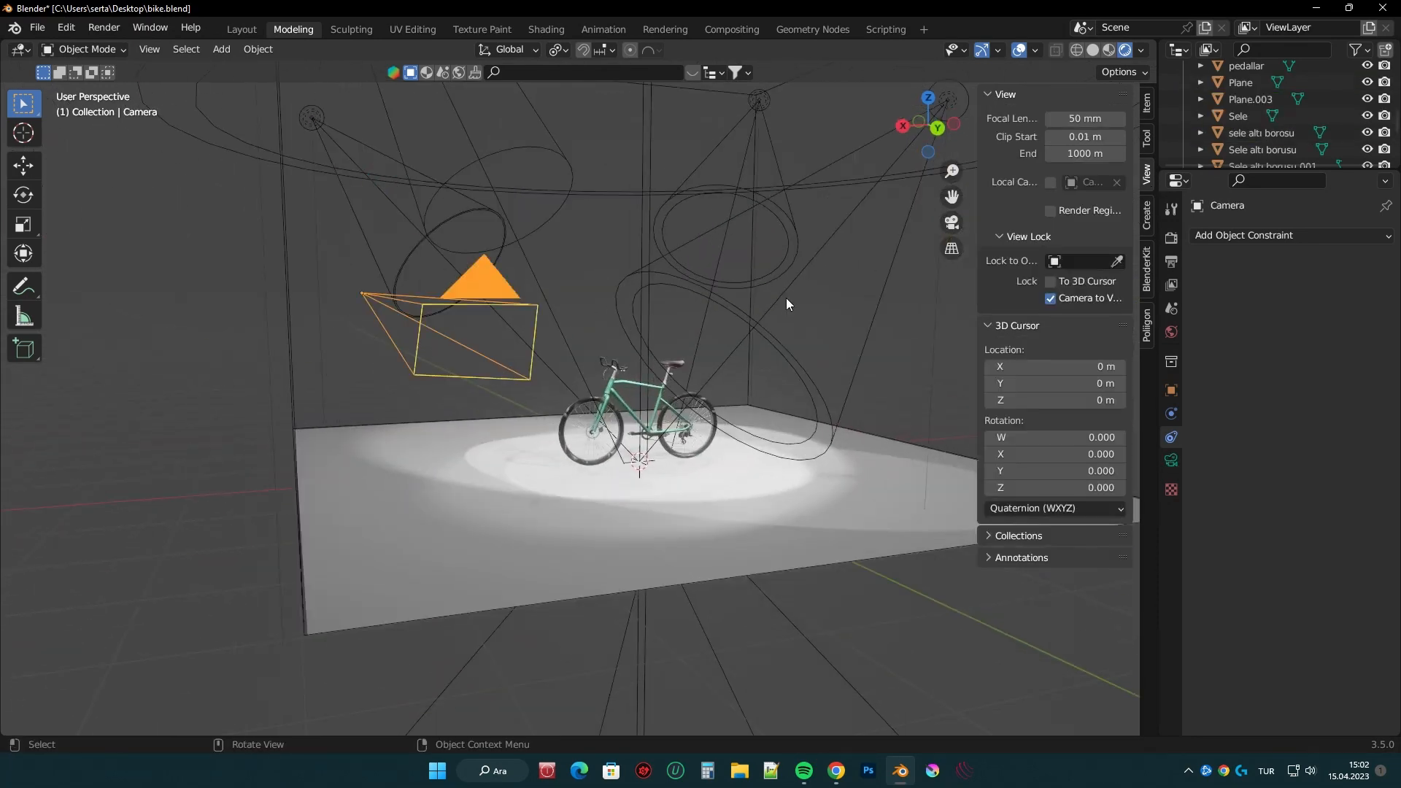
key(KP_0)
middle_drag(786, 297, 804, 295)
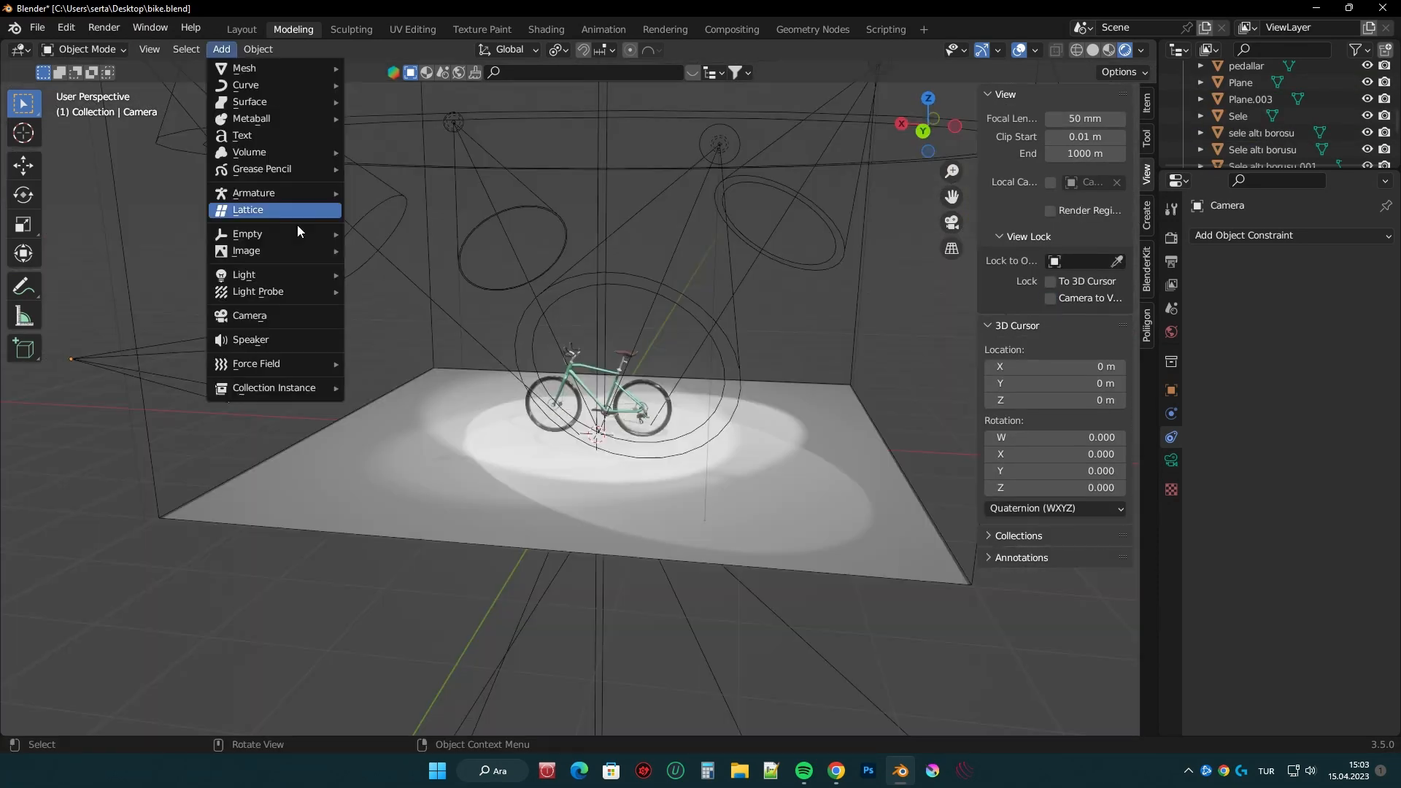
- Add a plain axes empty at the bicycle, scale it to 1.964 and raise it to Z 0.88766 m
mouse_move(298, 234)
click(386, 234)
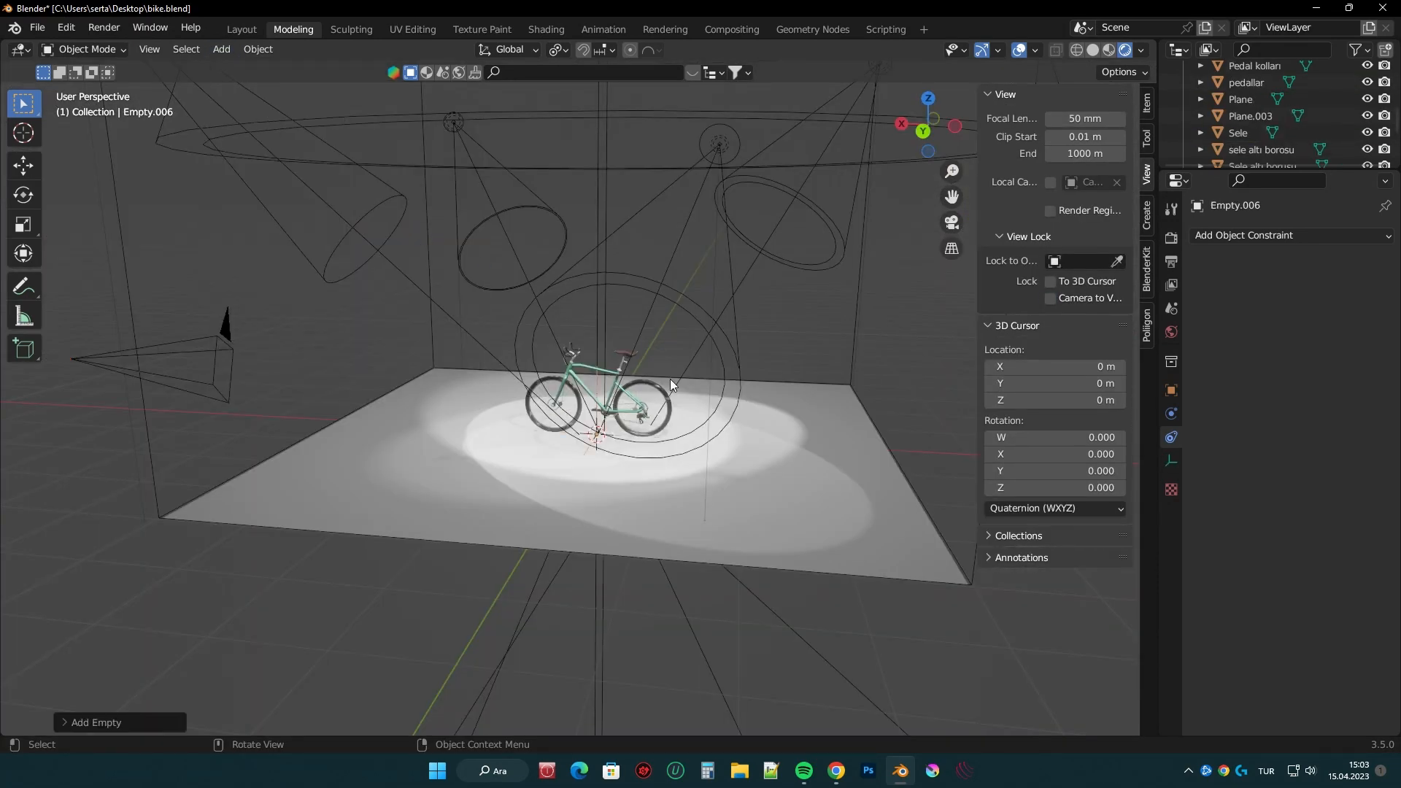
key(s)
click(748, 376)
middle_drag(752, 373, 764, 344)
key(g)
key(z)
click(757, 274)
- Add a Track To constraint to the camera with the empty as its target
middle_drag(751, 276, 708, 300)
click(182, 321)
click(1246, 235)
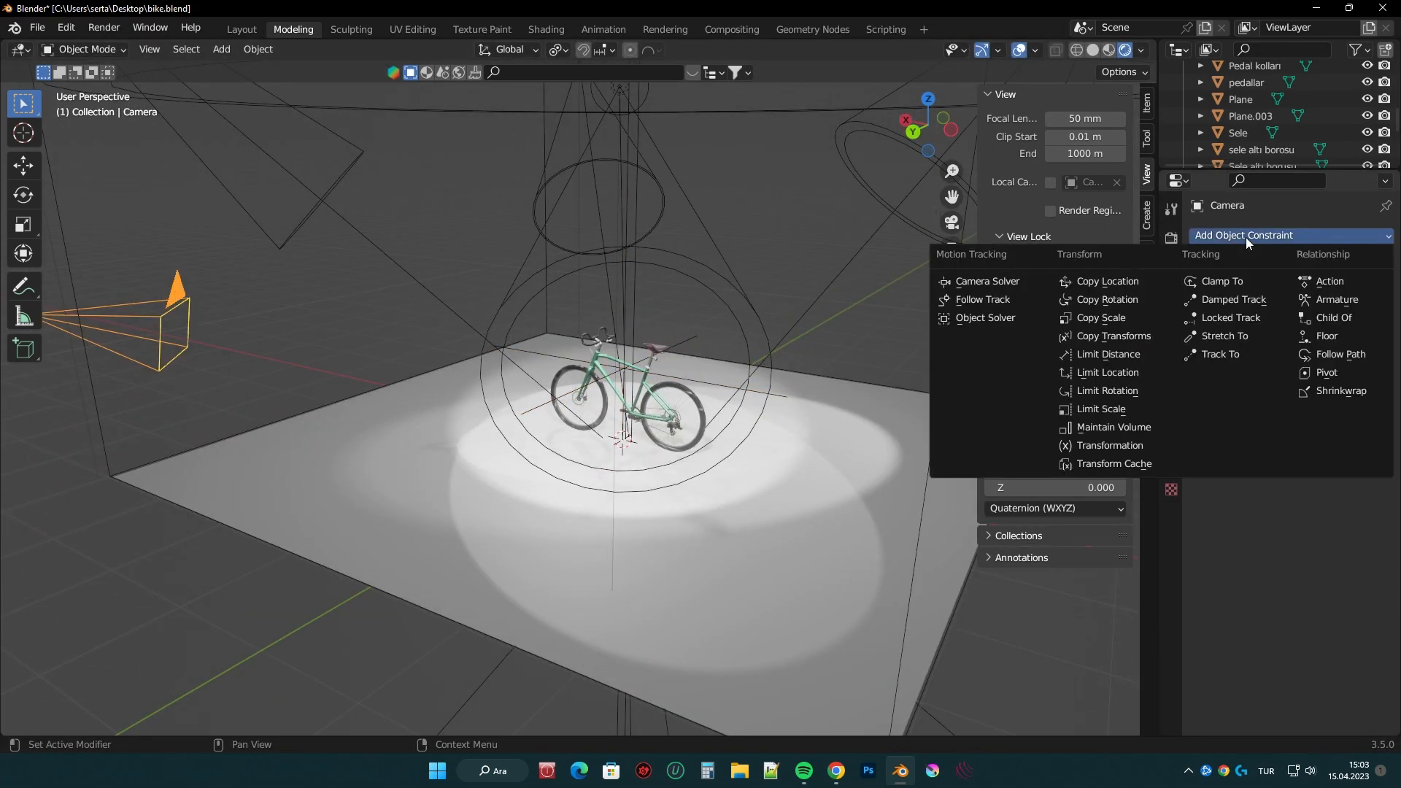
click(1234, 385)
click(1382, 267)
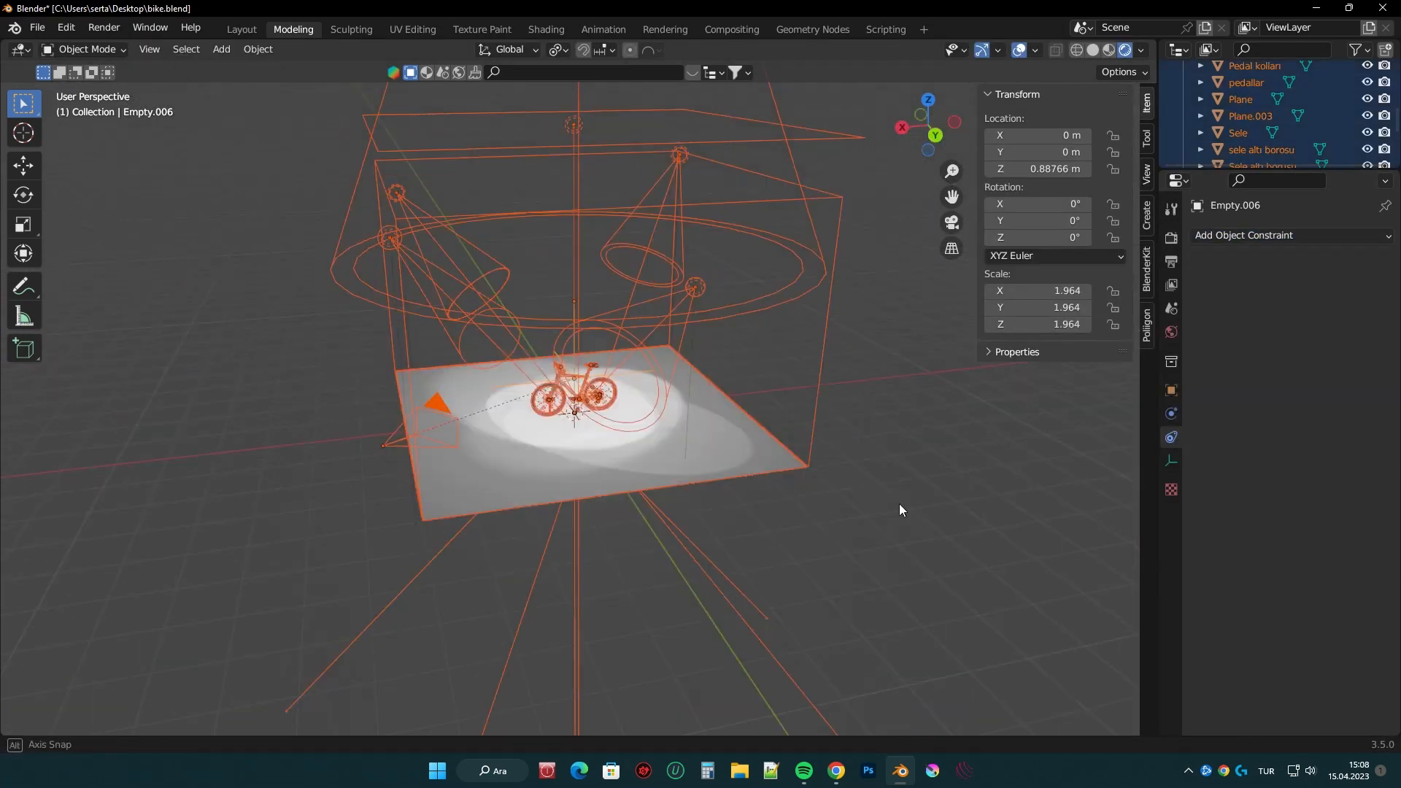
- Add a mesh circle at the scene origin and scale it to 3.880 around the bicycle
scroll(899, 504, up, 3)
key(alt+a)
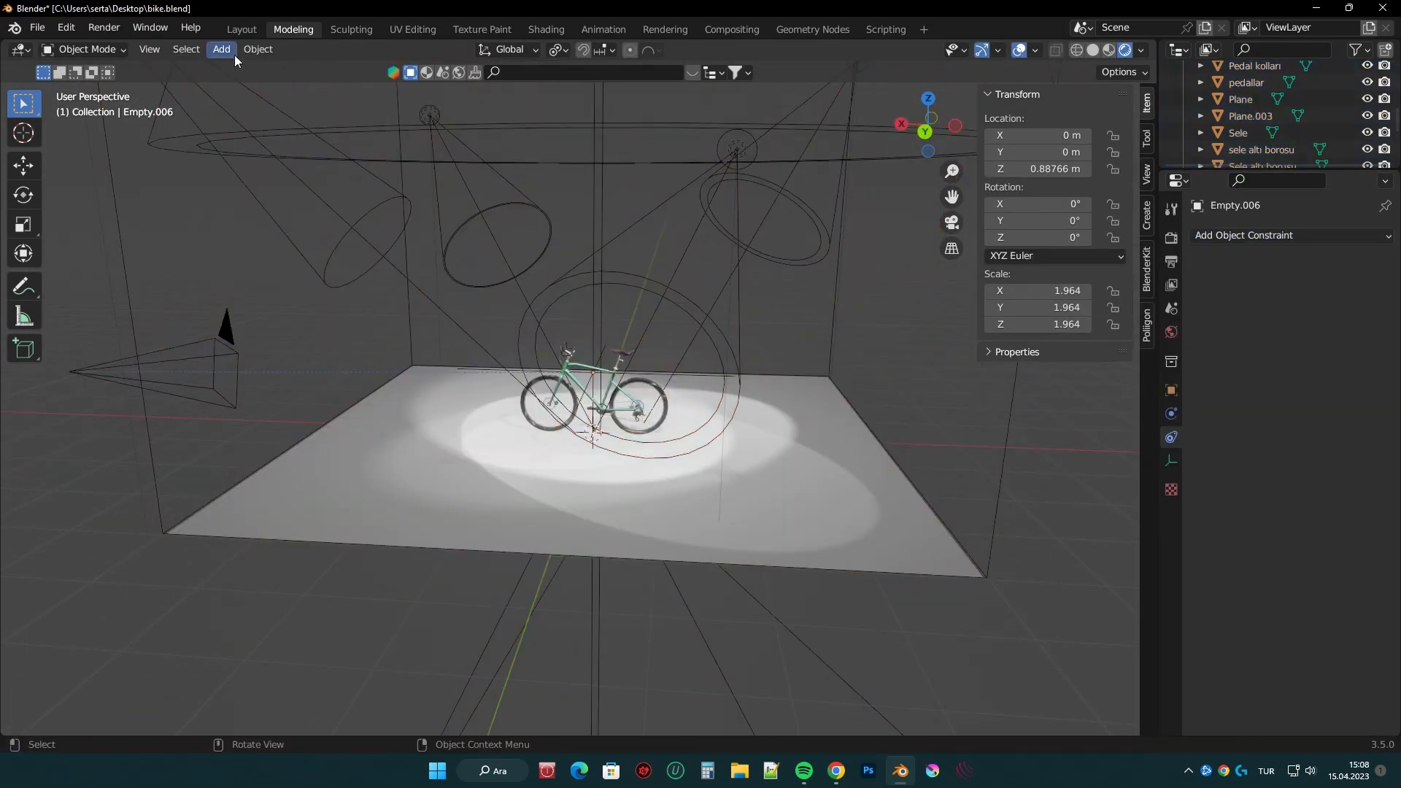
click(221, 49)
click(503, 97)
key(KP_7)
key(s)
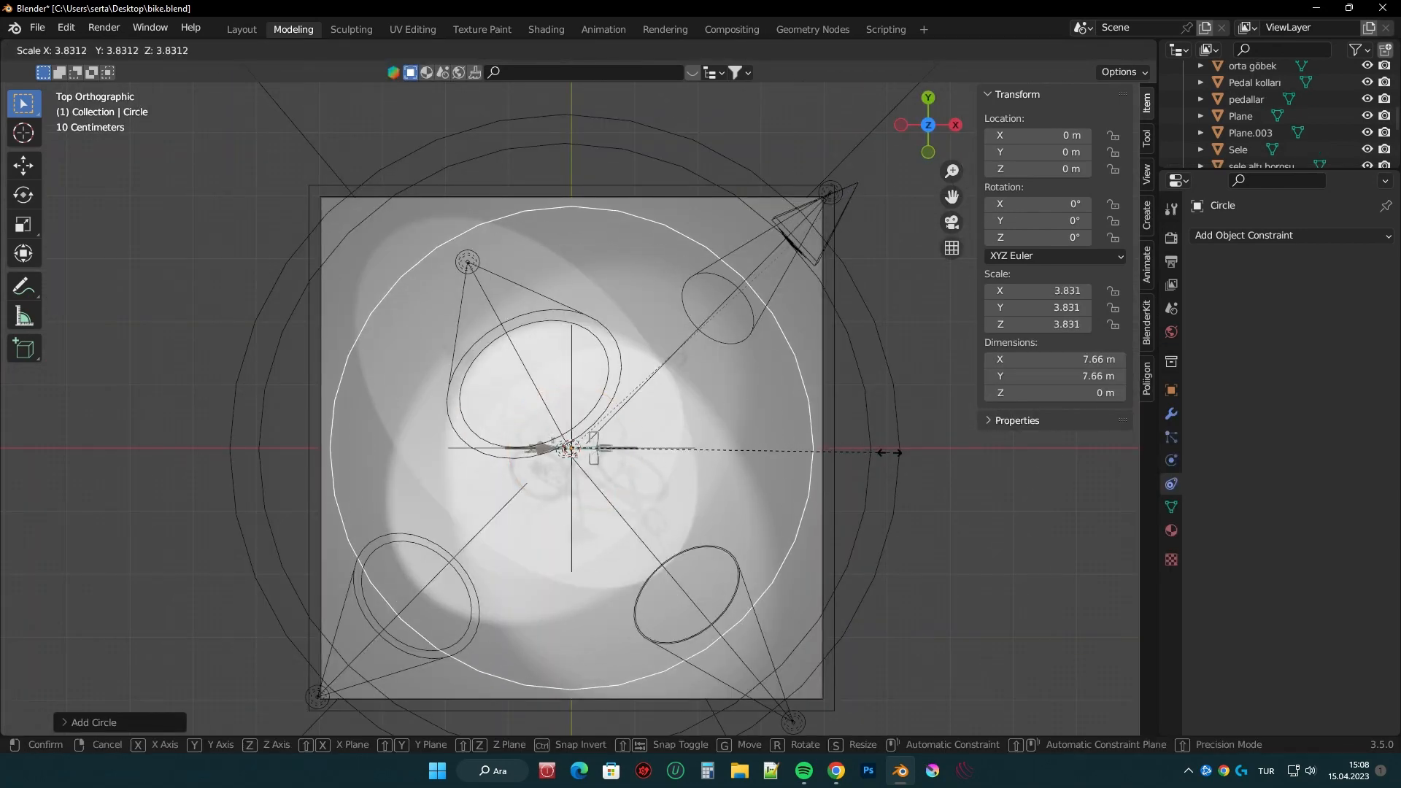
click(889, 451)
- Raise the circle along the Z axis to 0.77531 m
middle_drag(888, 451, 715, 272)
key(g)
key(z)
click(714, 223)
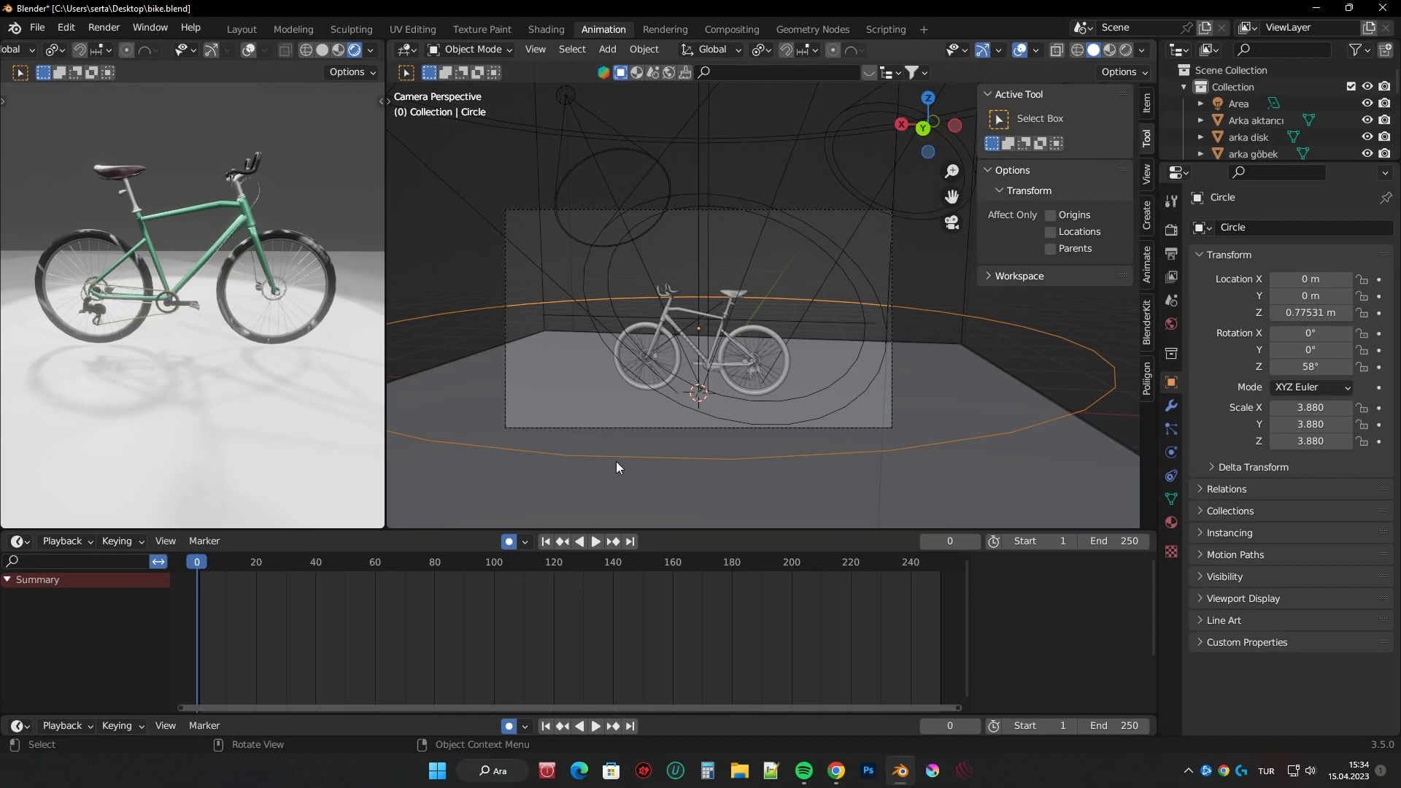
- Insert a rotation keyframe on the circle at frame 0
key(i)
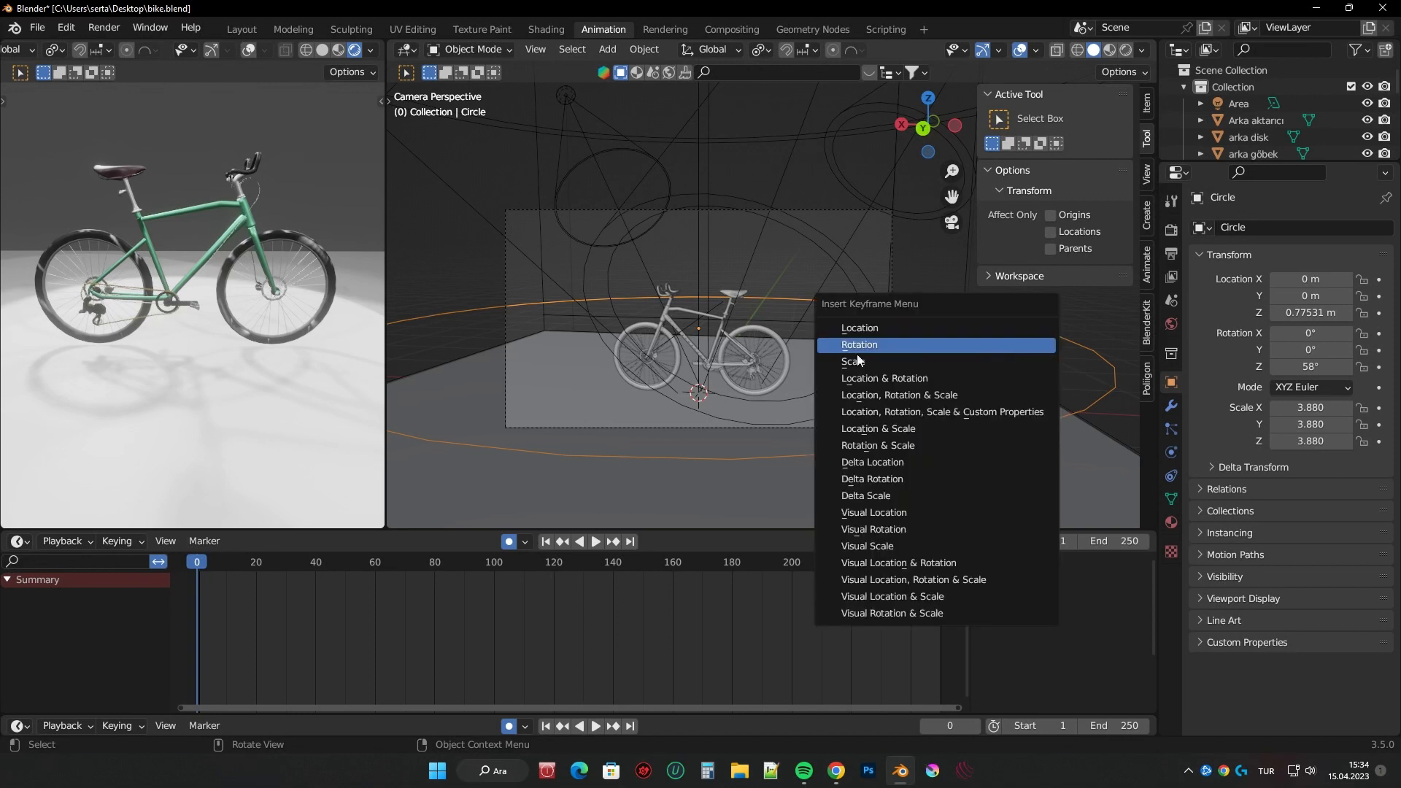
click(858, 344)
key(space)
- Move the current frame to 200 and set the animation's end frame to 200
click(732, 563)
drag(732, 564, 792, 566)
drag(1121, 543, 1085, 543)
scroll(866, 380, down, 2)
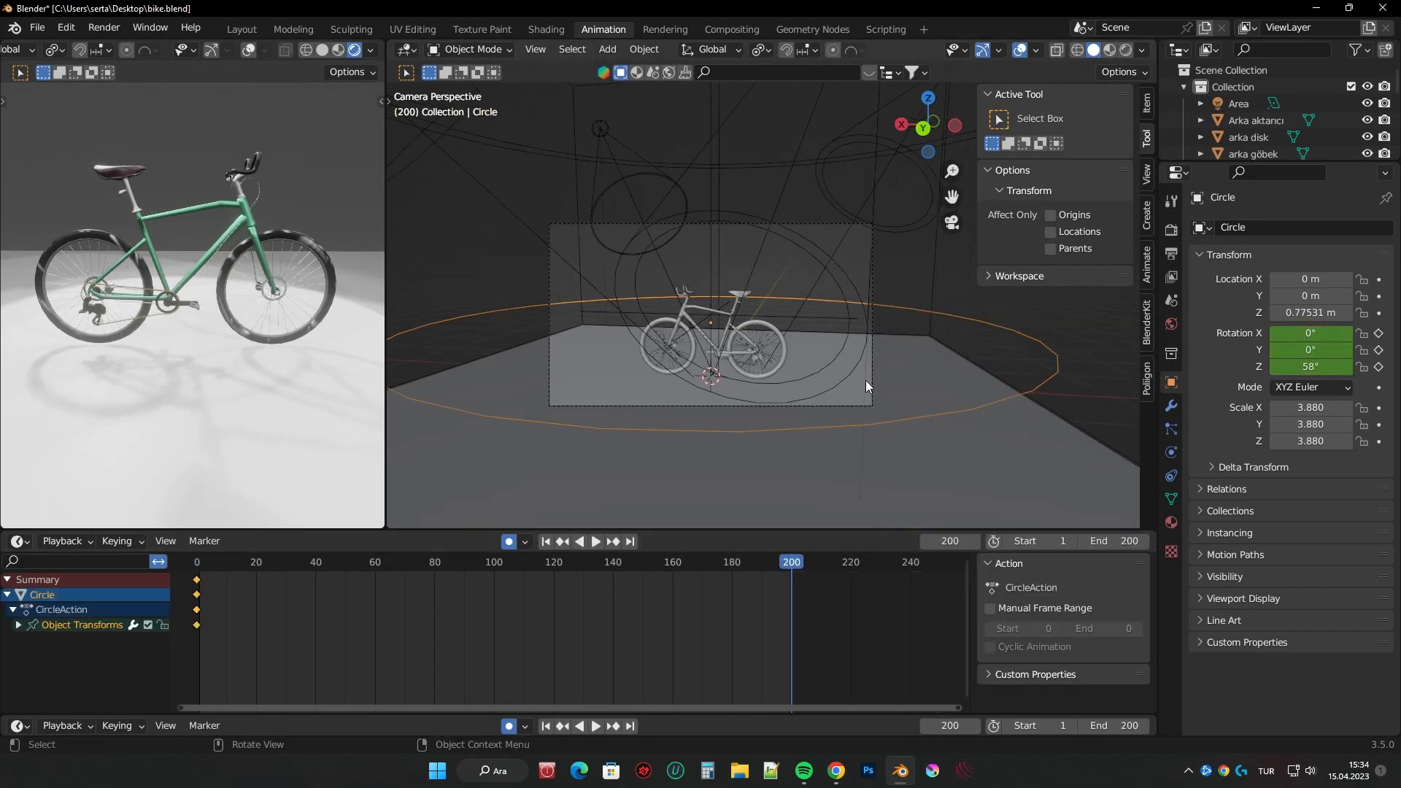
- Increase the circle's Z rotation to swing the camera around the bicycle and insert a rotation keyframe at frame 200
click(1146, 104)
scroll(869, 292, down, 3)
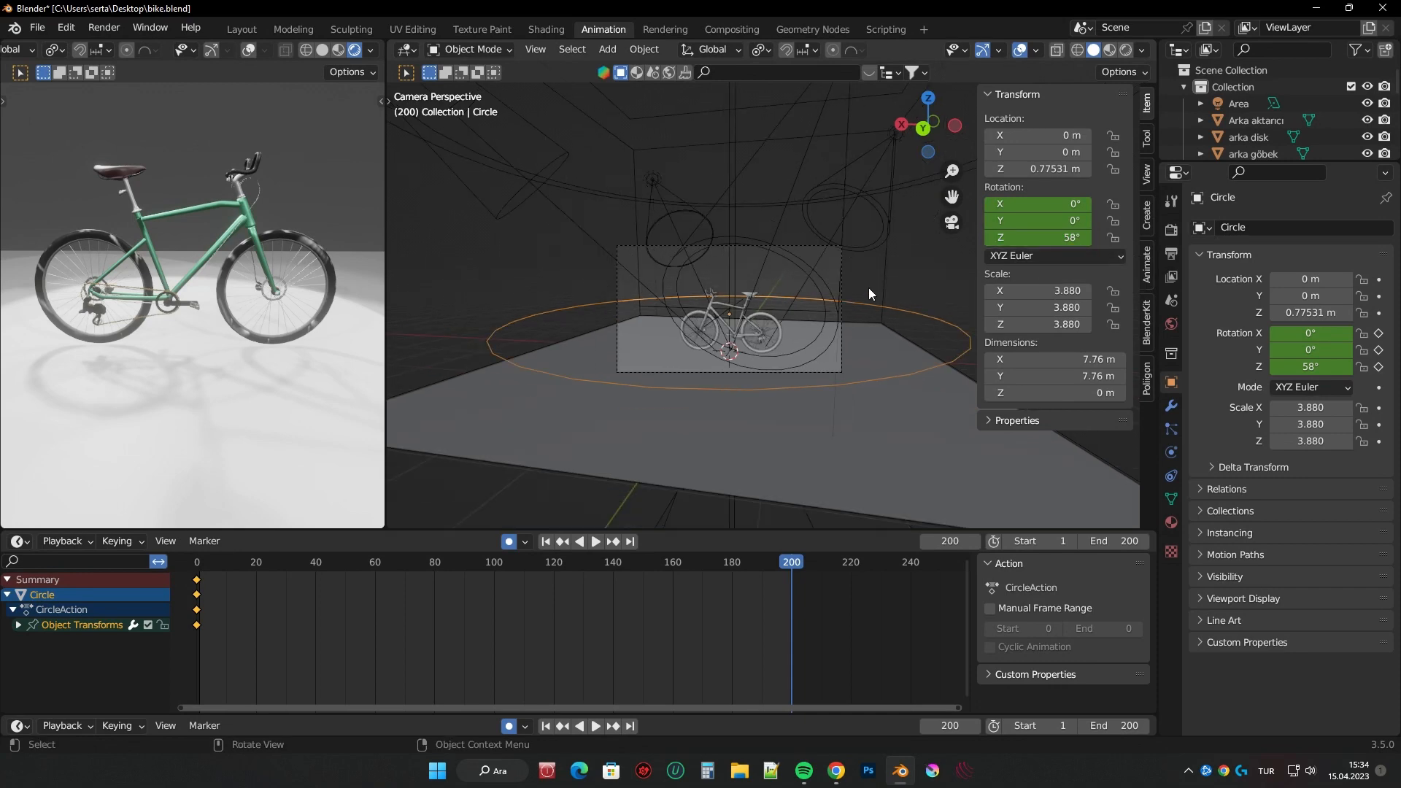
key(KP_0)
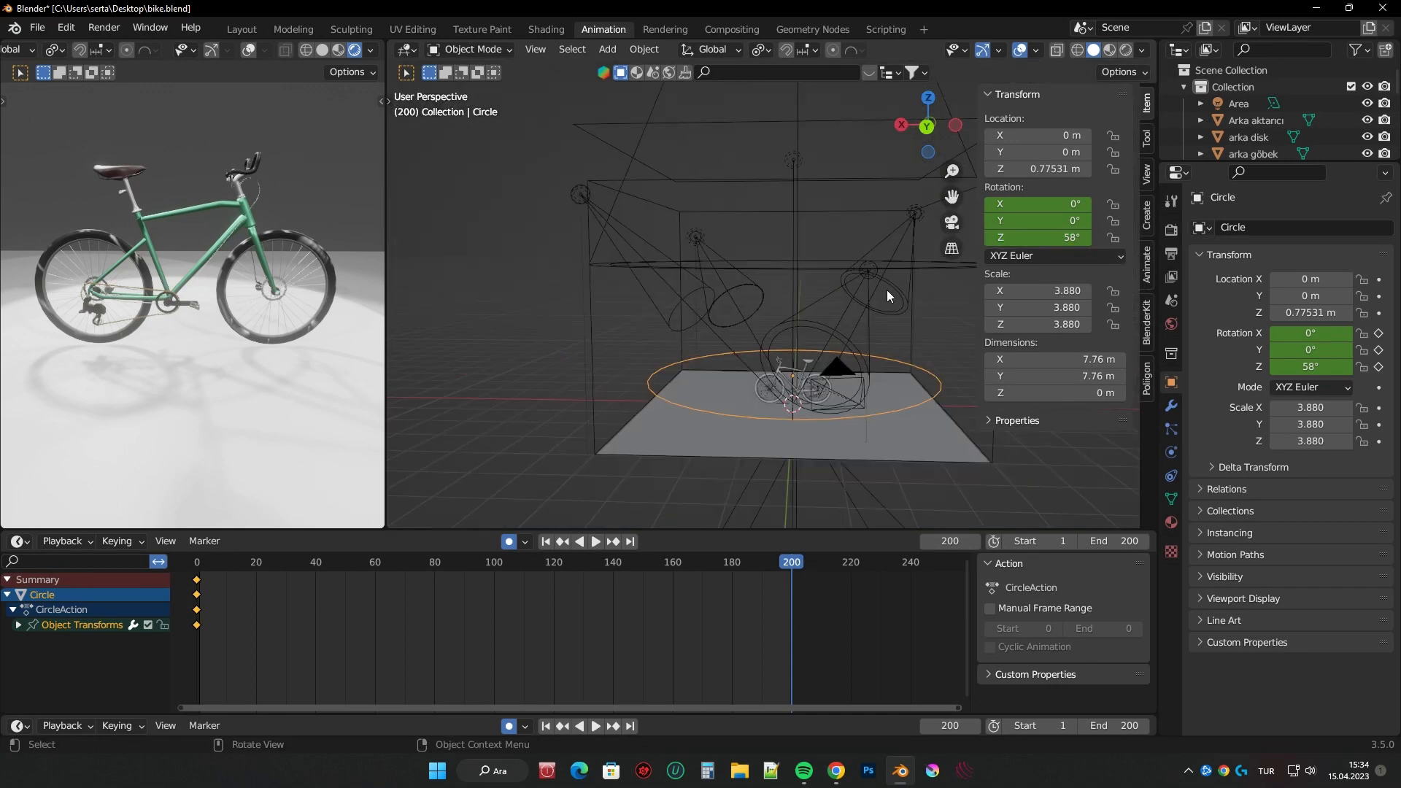
middle_drag(887, 290, 751, 332)
drag(1033, 239, 1069, 238)
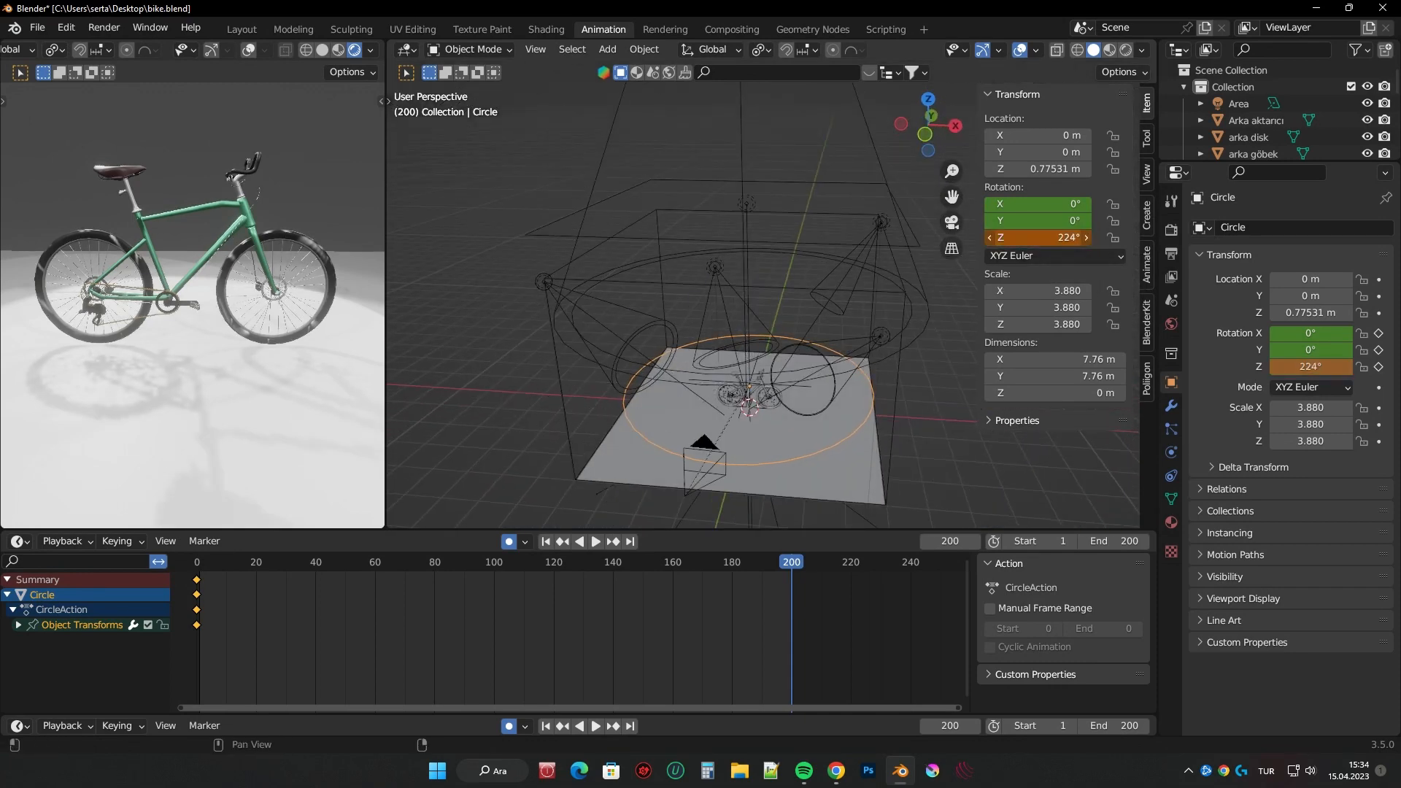
key(i)
key(Down)
- Play the camera orbit from frame 0 through the camera view
click(598, 542)
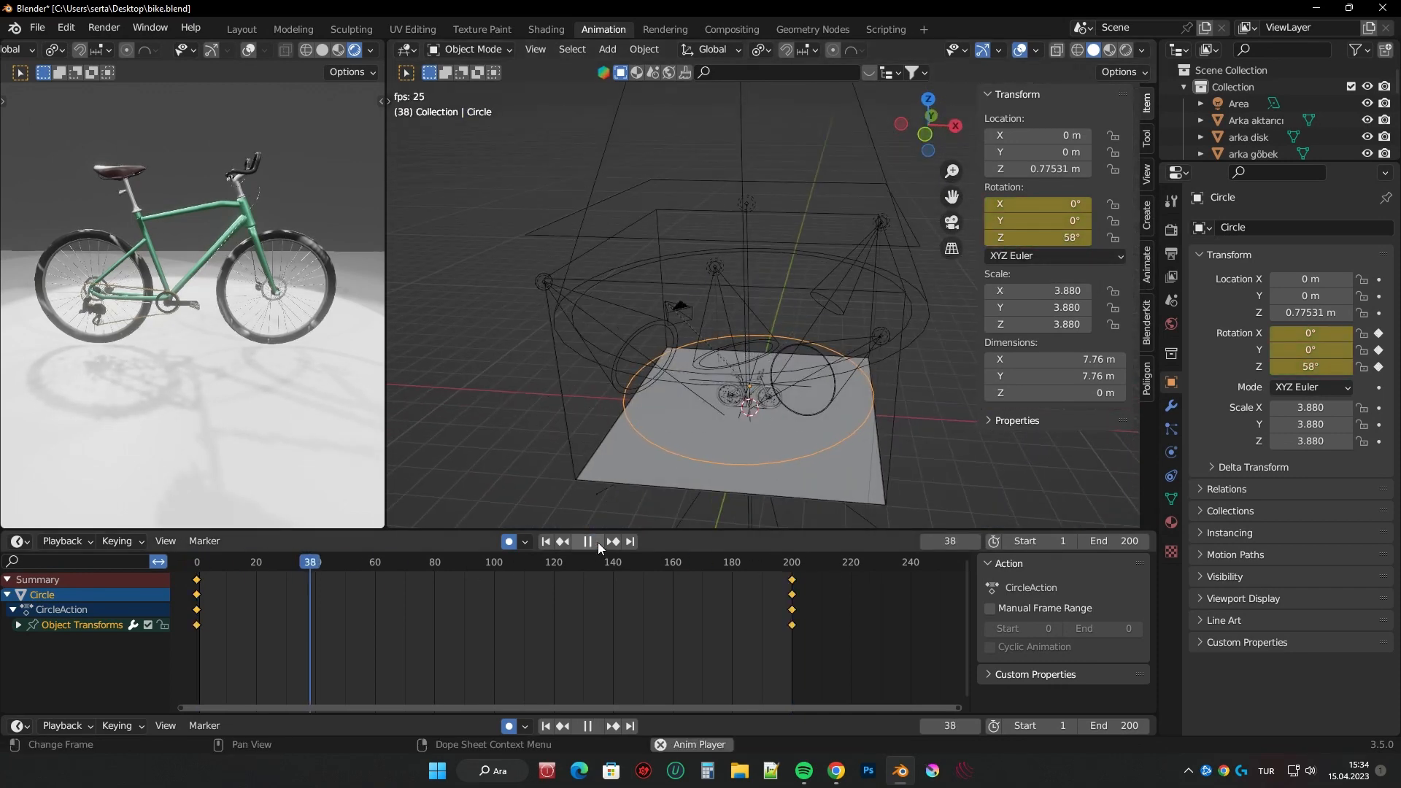
click(598, 541)
click(197, 563)
click(952, 222)
click(592, 541)
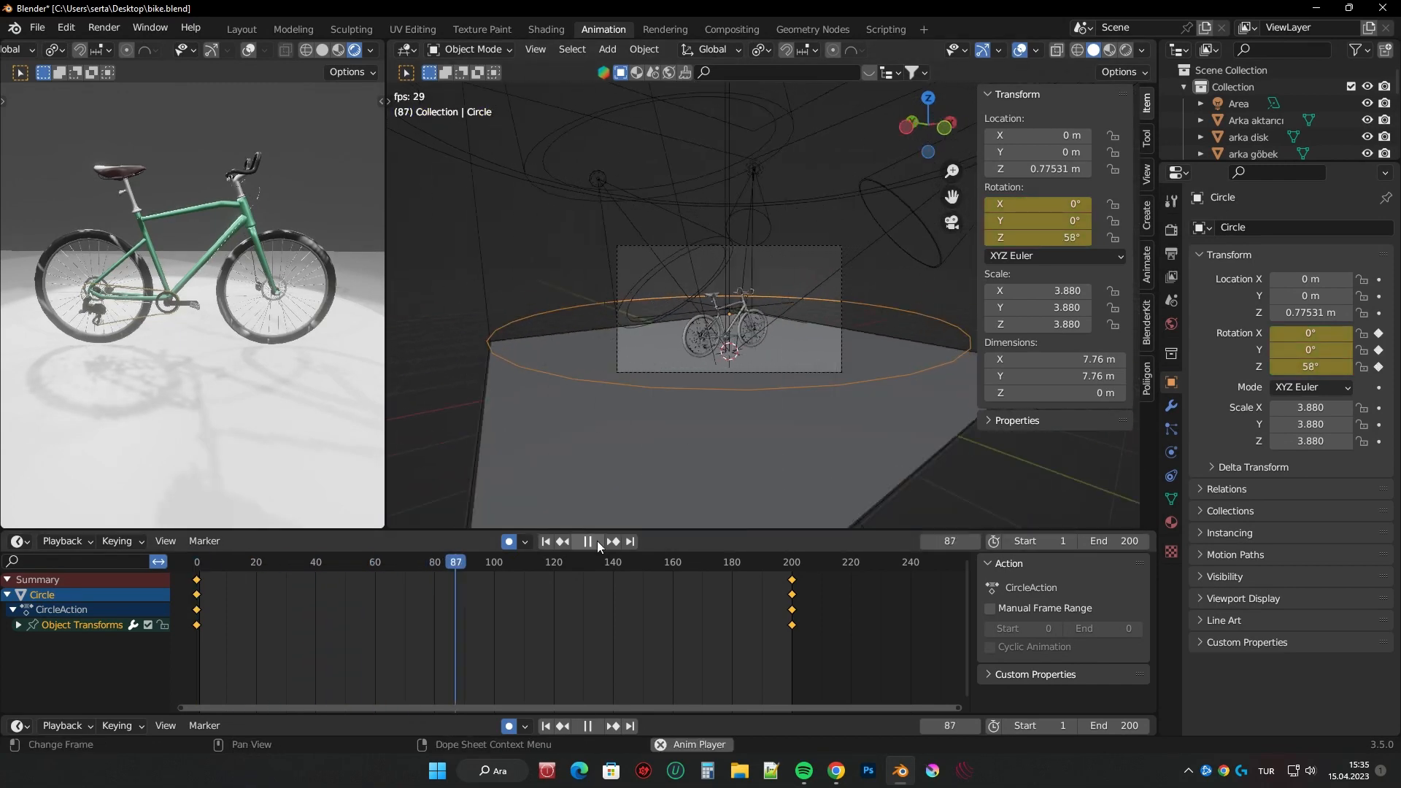
scroll(827, 344, up, 5)
key(space)
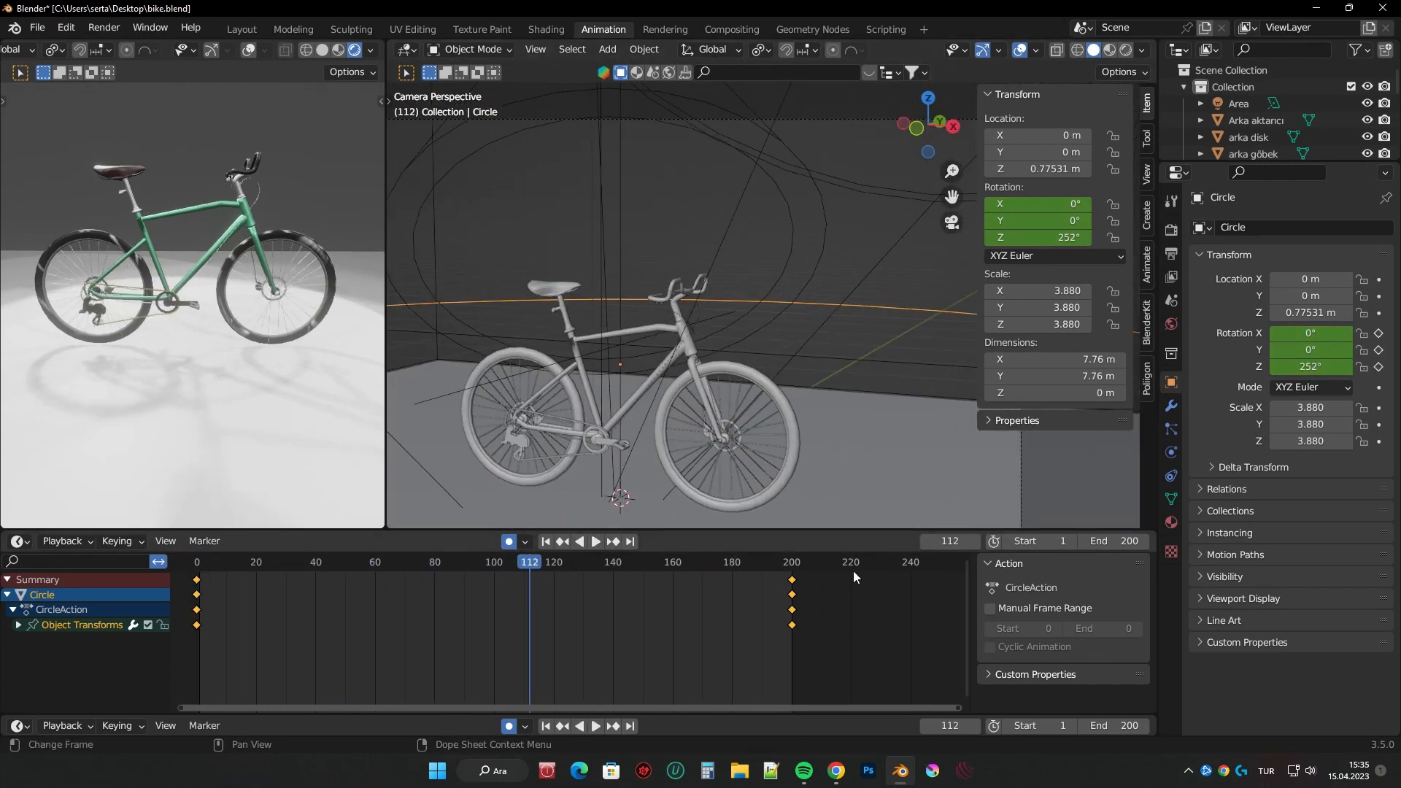
- Set the animation's end frame to 300
drag(1105, 542, 1147, 542)
double_click(1109, 542)
text(300)
key(Return)
- Move the circle's rotation keyframes from frame 200 to about frame 300
scroll(823, 666, down, 3)
drag(822, 666, 702, 573)
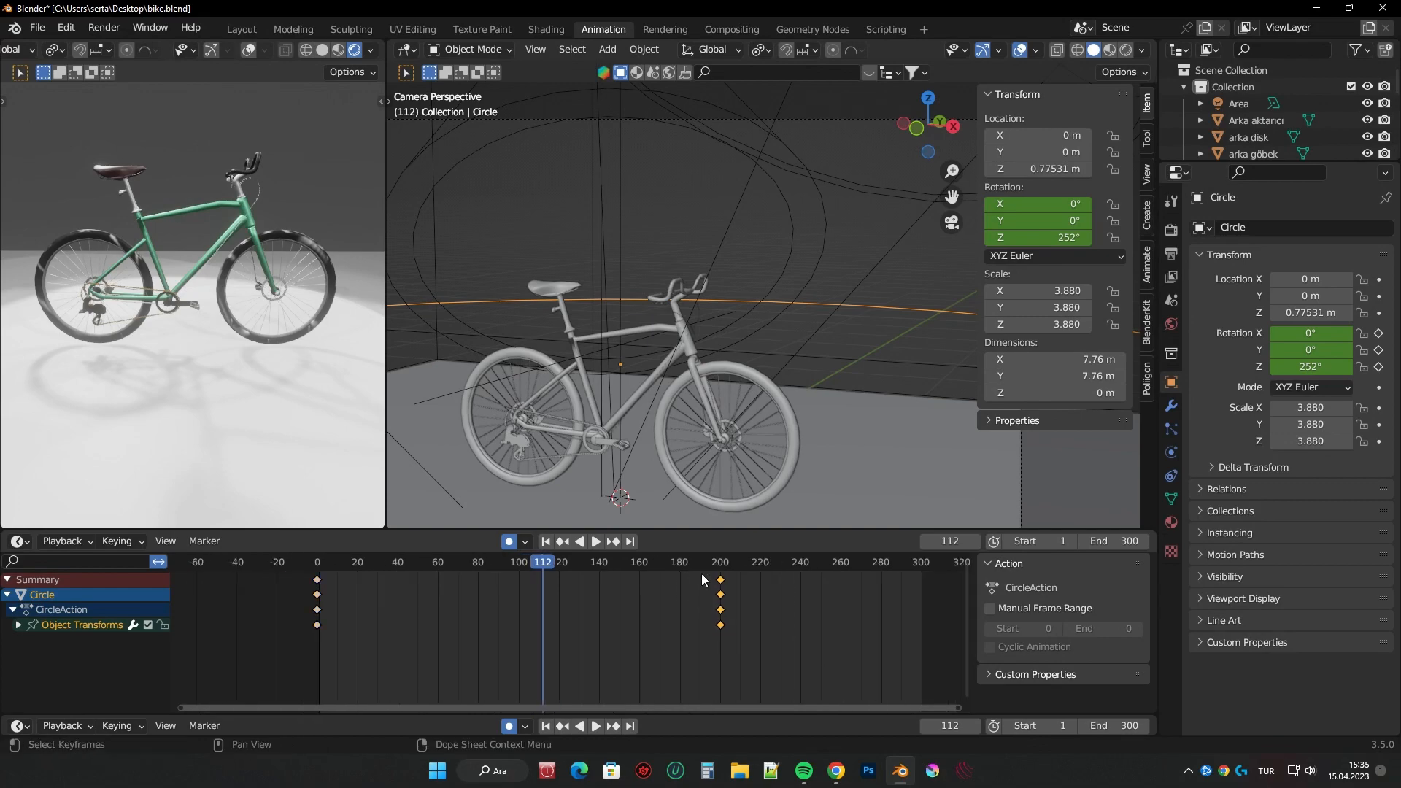
key(g)
click(904, 577)
- Play the slowed camera orbit from frame 0 to check its speed
click(318, 562)
click(597, 542)
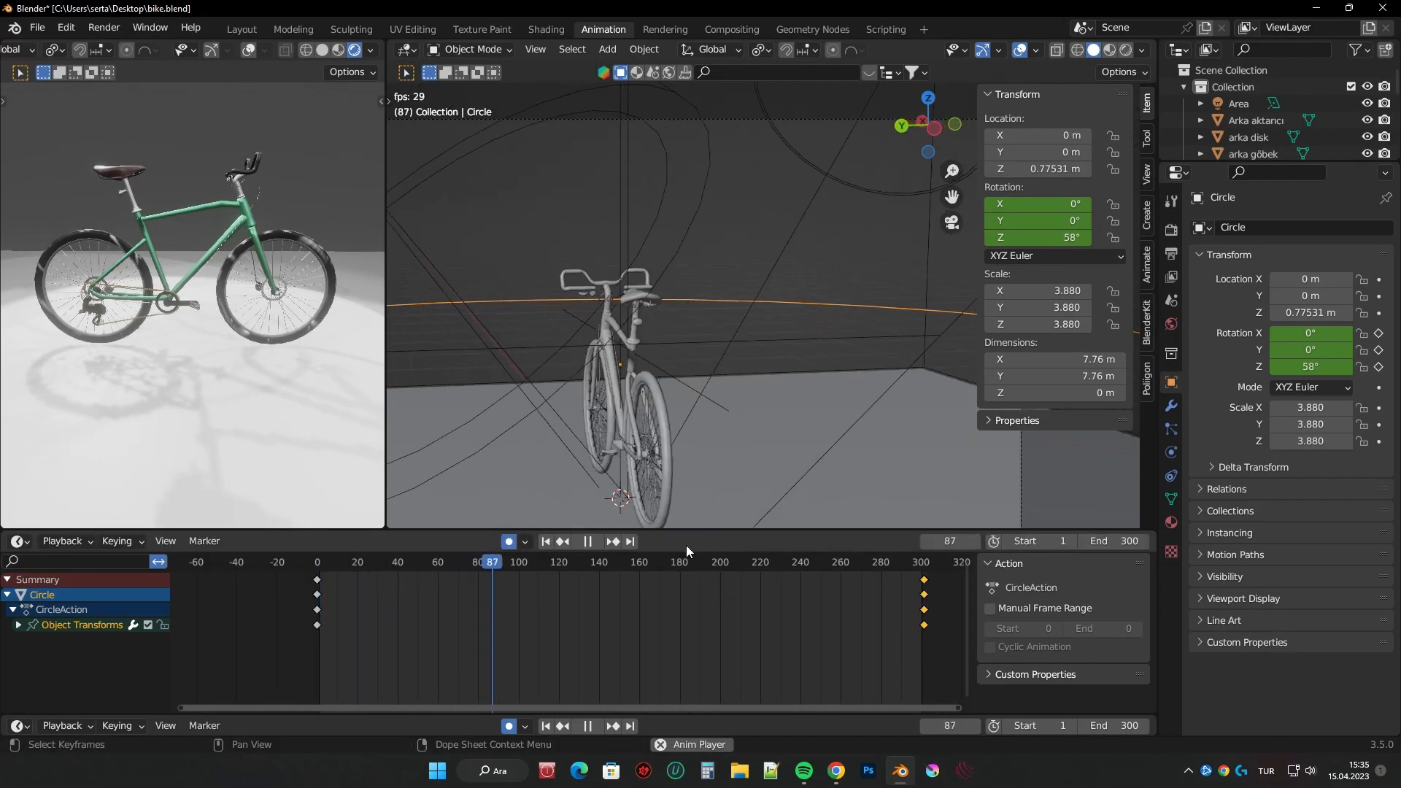
click(777, 391)
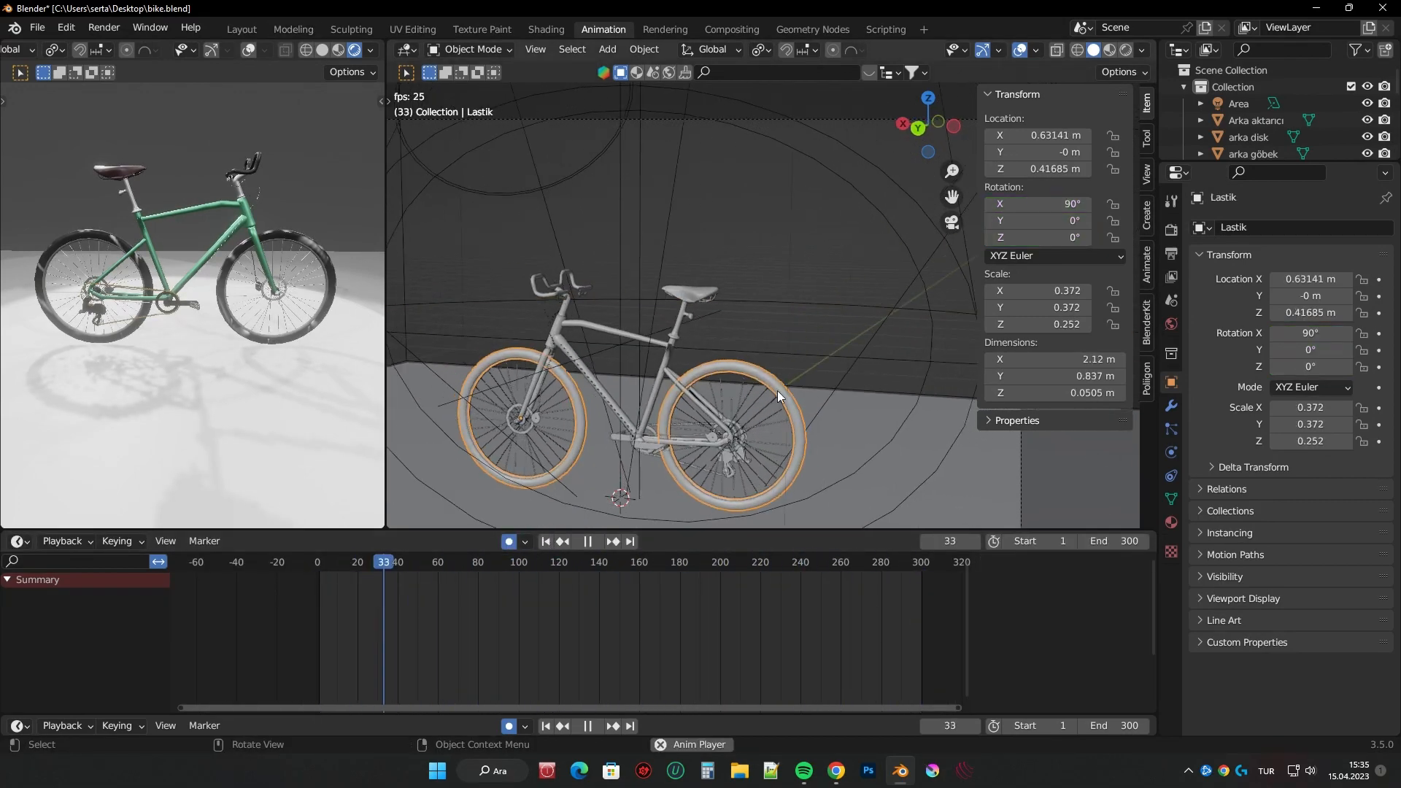
key(space)
- Open the file format choices in the scene's render output settings
click(1166, 266)
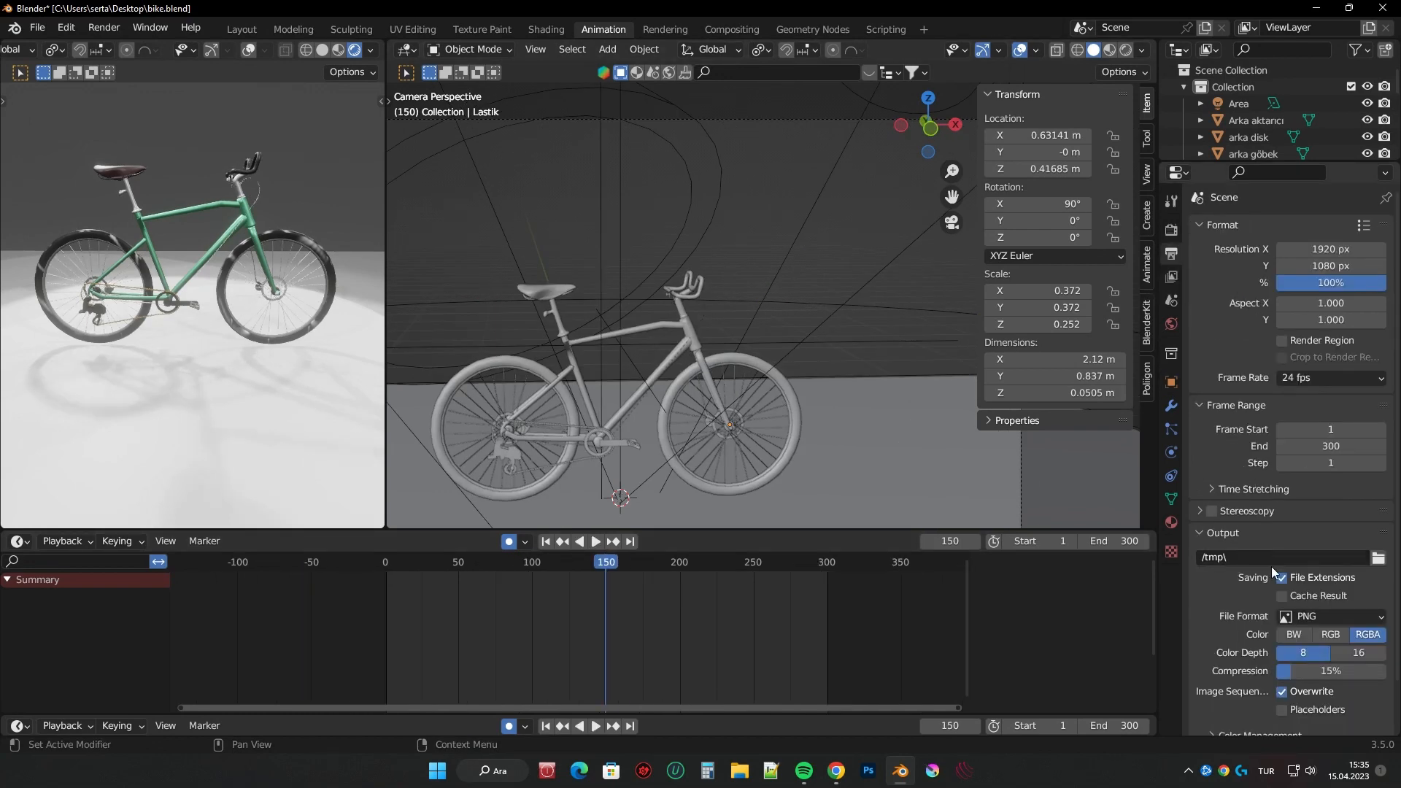
scroll(1275, 573, down, 2)
click(1334, 622)
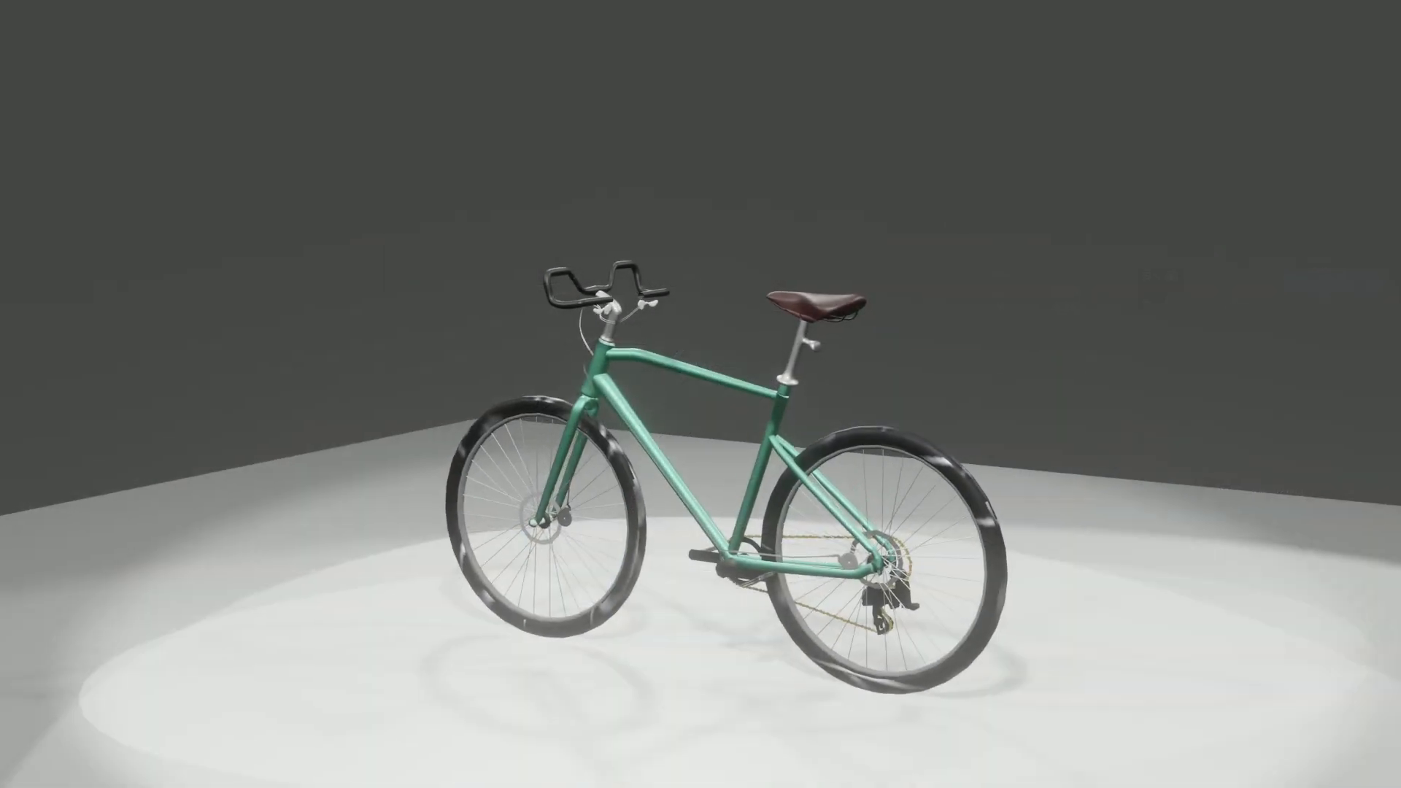